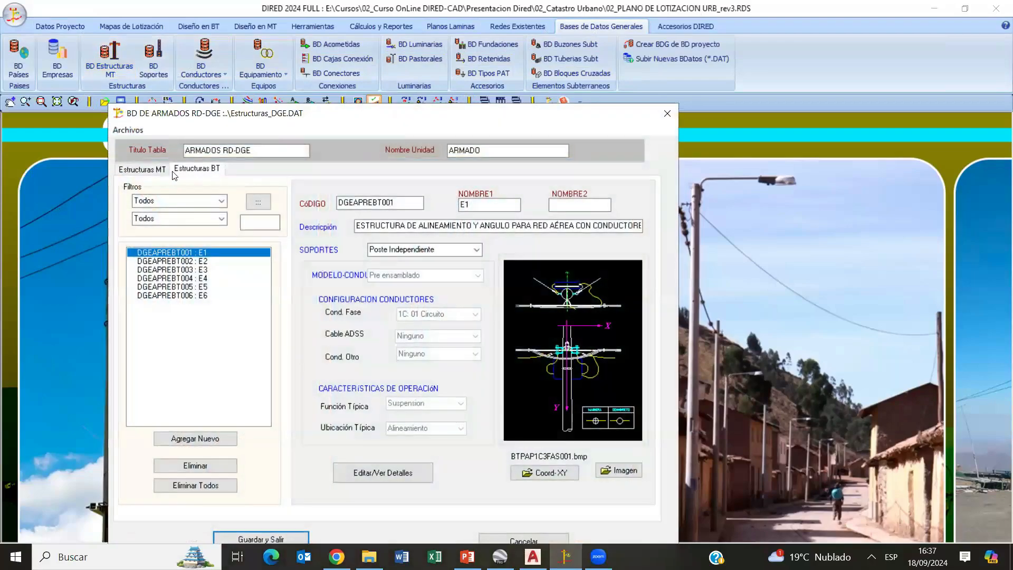
- Open the DGE structures database and compare its medium-voltage (MT) and low-voltage (BT) structure sections
{"action": "left_click", "coordinate": [160, 171]}
{"action": "left_click", "coordinate": [195, 165]}
{"action": "left_click_drag", "start_coordinate": [237, 115], "coordinate": [303, 77]}
{"action": "left_click", "coordinate": [232, 136]}
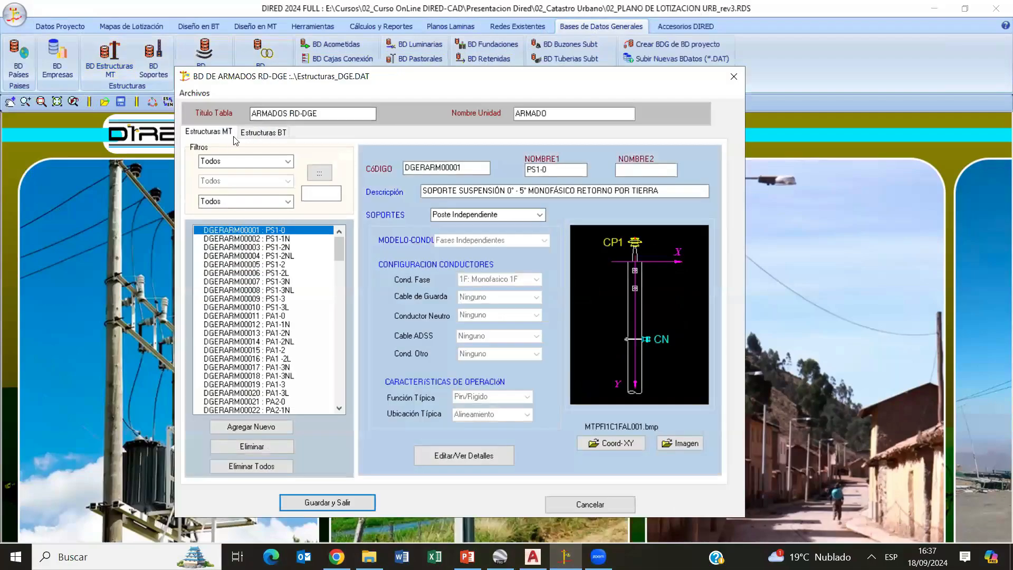
{"action": "left_click", "coordinate": [249, 133]}
{"action": "left_click", "coordinate": [226, 134]}
{"action": "left_click", "coordinate": [248, 134]}
{"action": "left_click", "coordinate": [226, 134]}
{"action": "left_click", "coordinate": [260, 135]}
{"action": "left_click", "coordinate": [226, 135]}
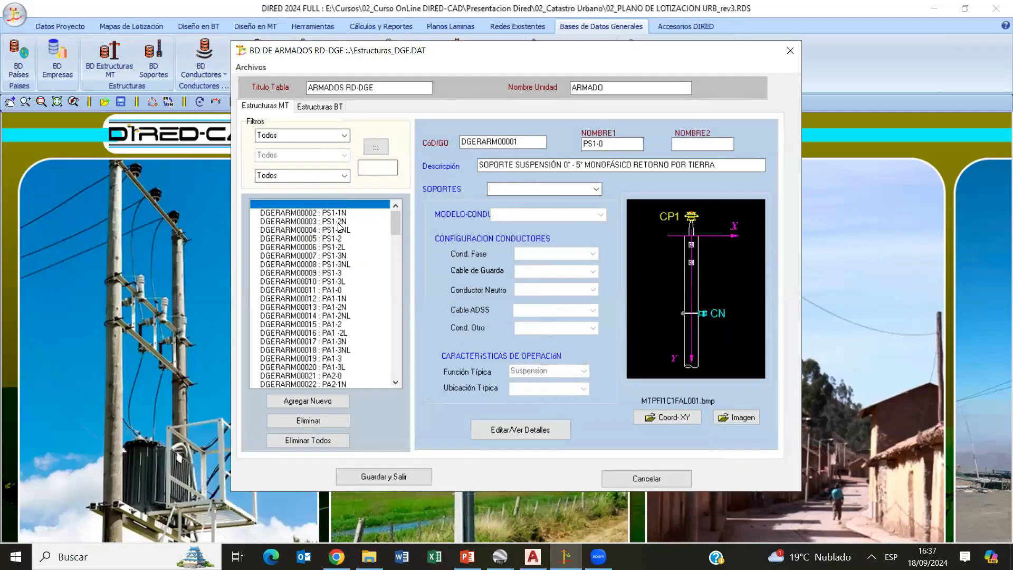
- Review the medium-voltage structures from PS1-2N through PA2-3N, checking each one's description, configuration and drawing
{"action": "left_click", "coordinate": [344, 223]}
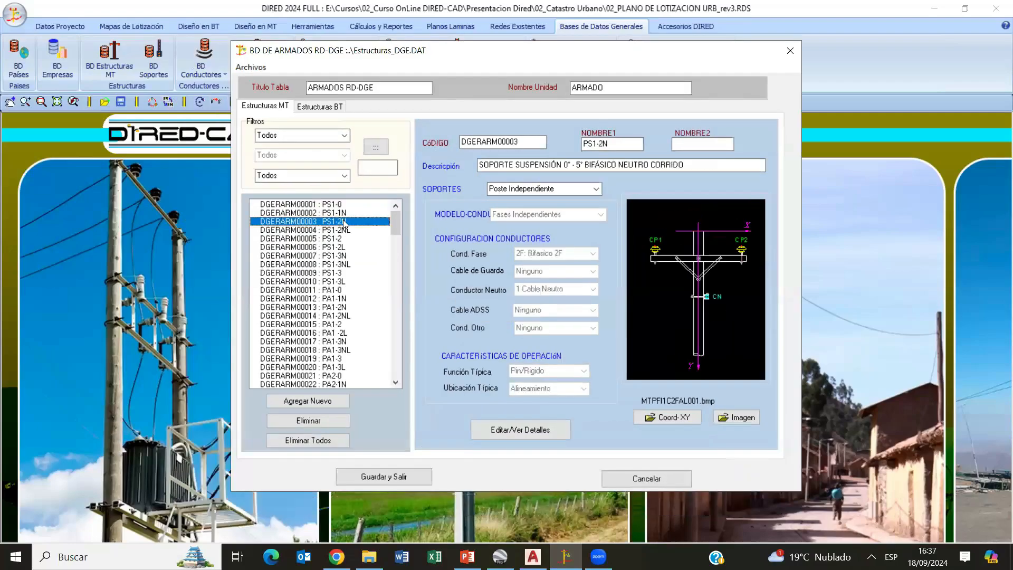
{"action": "key", "text": "Down"}
{"action": "key", "text": "Down"}
{"action": "key", "text": "Down"}
{"action": "key", "text": "Down"}
{"action": "key", "text": "Down"}
{"action": "key", "text": "Down"}
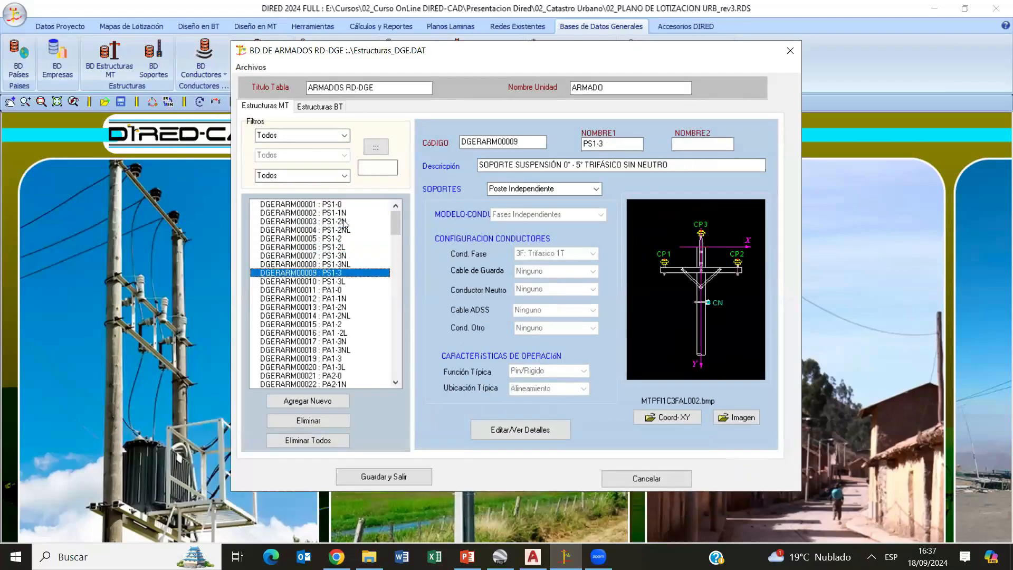
{"action": "key", "text": "Down"}
{"action": "key", "text": "Down"}
{"action": "key", "text": "Down"}
{"action": "key", "text": "Down"}
{"action": "key", "text": "Down"}
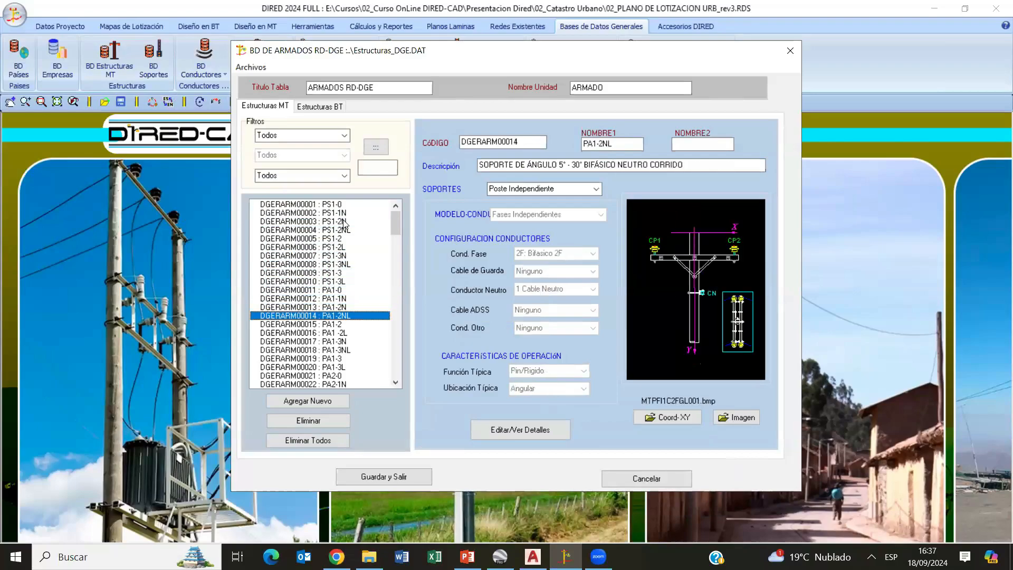
{"action": "key", "text": "Down"}
{"action": "key", "text": "Down"}
{"action": "key", "text": "Down"}
{"action": "key", "text": "Down"}
{"action": "key", "text": "Down"}
{"action": "key", "text": "Down"}
{"action": "key", "text": "Down"}
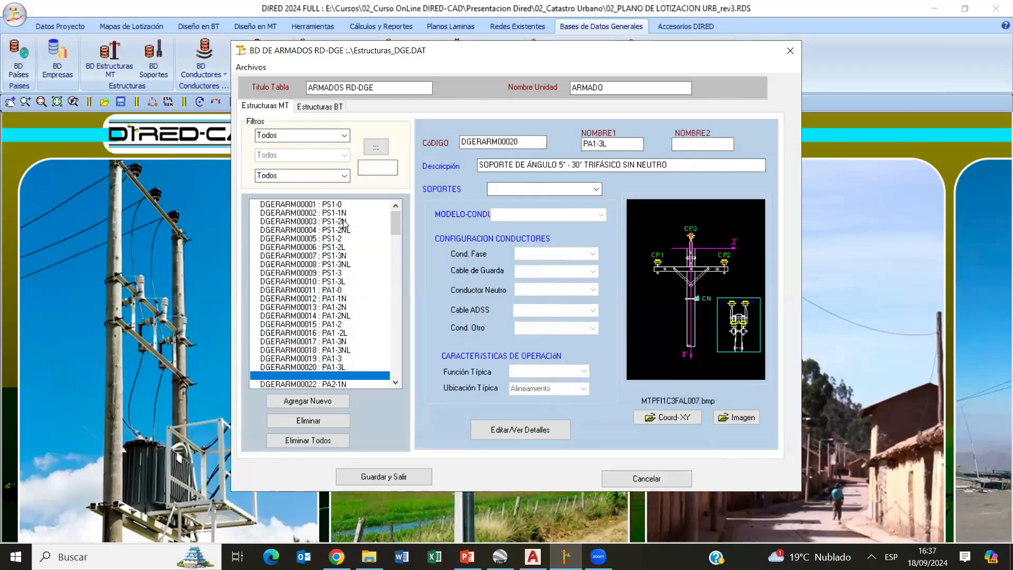
{"action": "key", "text": "Down"}
{"action": "key", "text": "Down"}
{"action": "key", "text": "Down"}
{"action": "key", "text": "Down"}
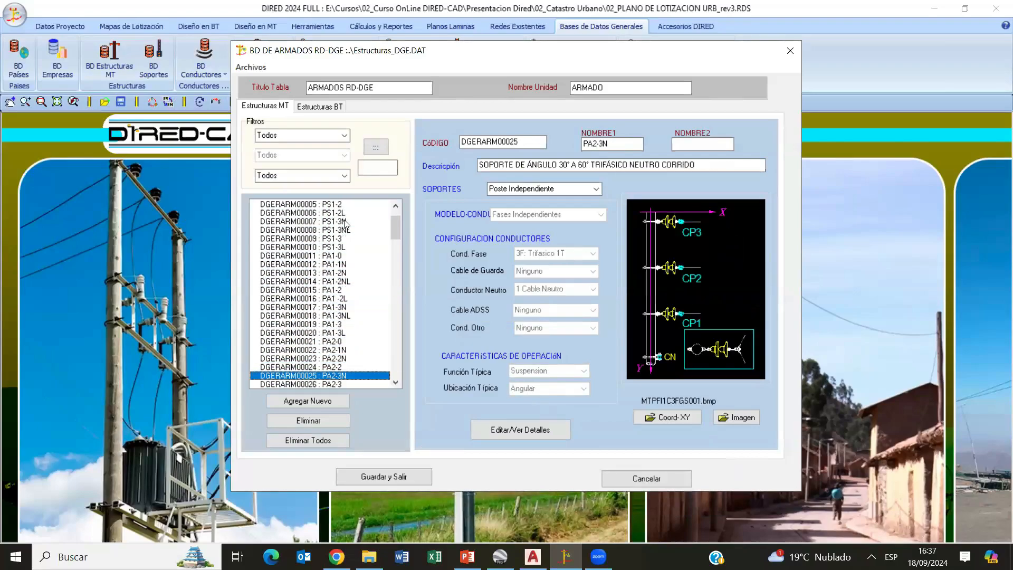
- Review the low-voltage structures E1 through E6 and return to E1, checking each one's description and drawing
{"action": "left_click", "coordinate": [313, 110]}
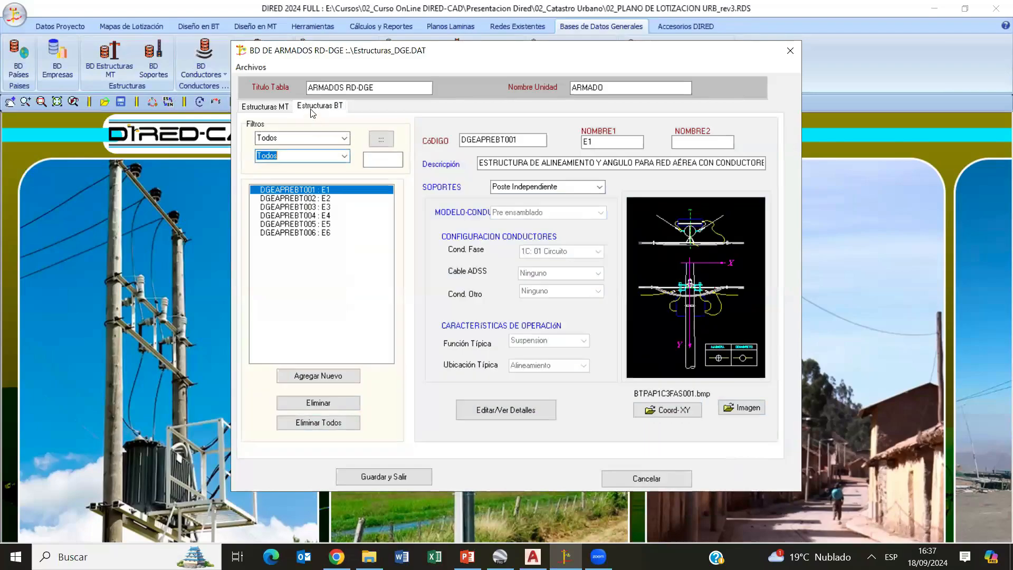
{"action": "left_click", "coordinate": [331, 198]}
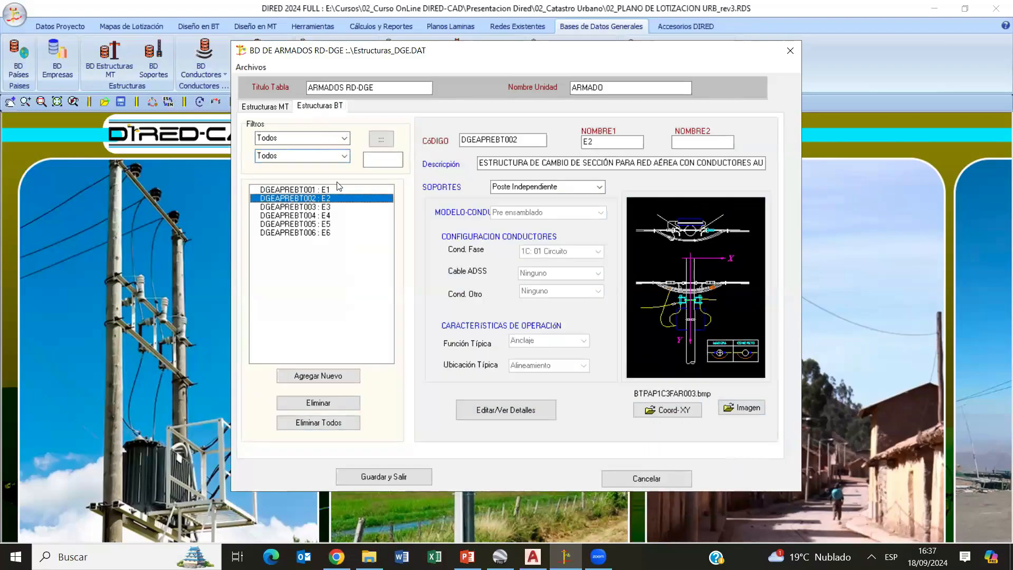
{"action": "key", "text": "Down"}
{"action": "key", "text": "Down"}
{"action": "key", "text": "Down"}
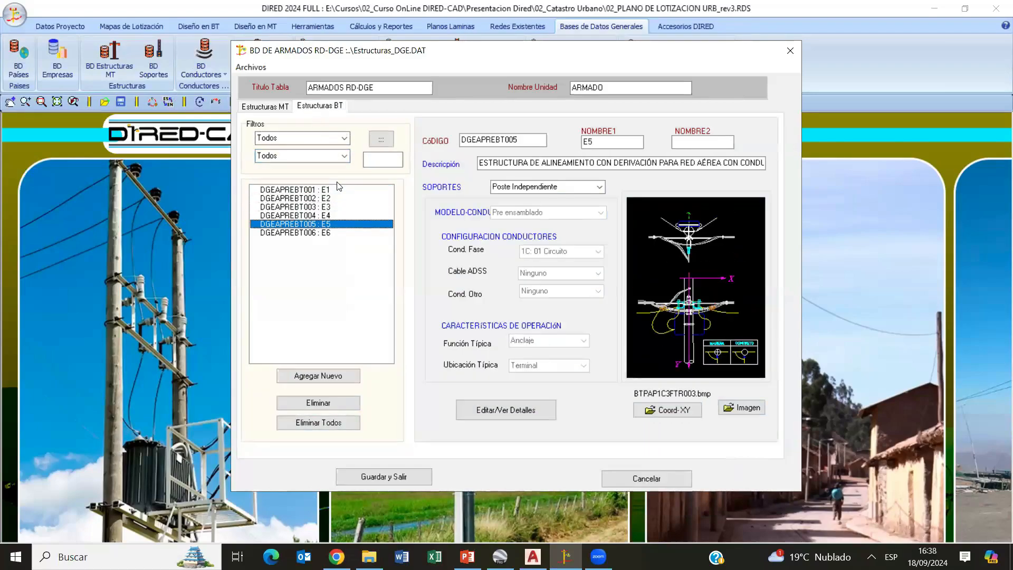
{"action": "key", "text": "Up"}
{"action": "key", "text": "Down"}
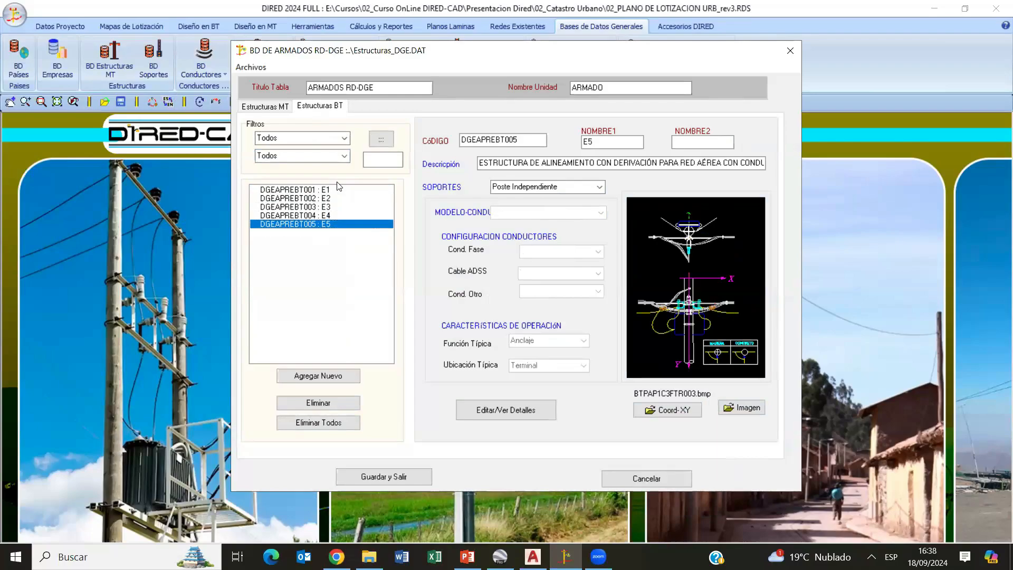
{"action": "key", "text": "Down"}
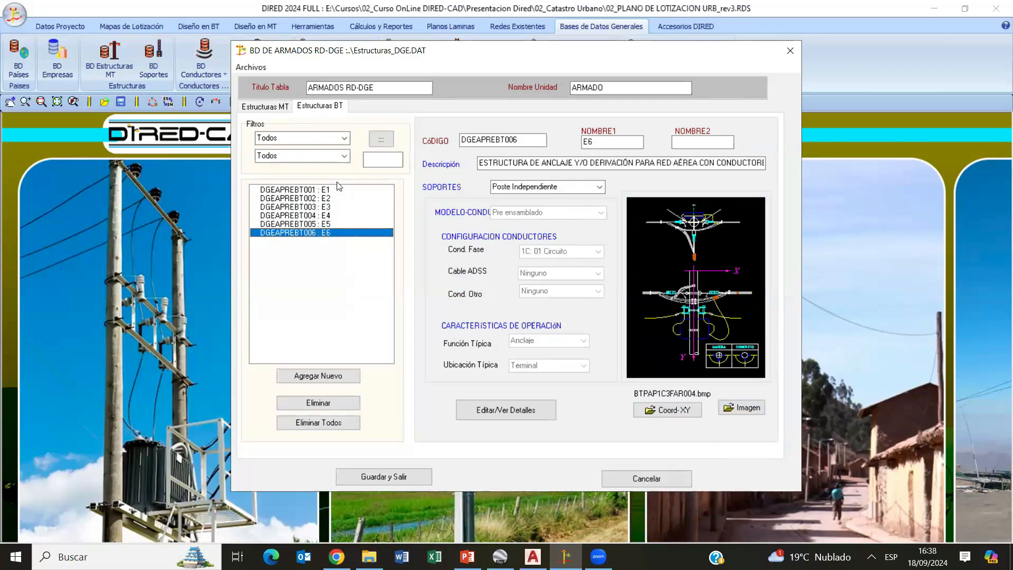
{"action": "key", "text": "Up"}
{"action": "key", "text": "Up"}
{"action": "key", "text": "Up"}
{"action": "key", "text": "Up"}
{"action": "key", "text": "Up"}
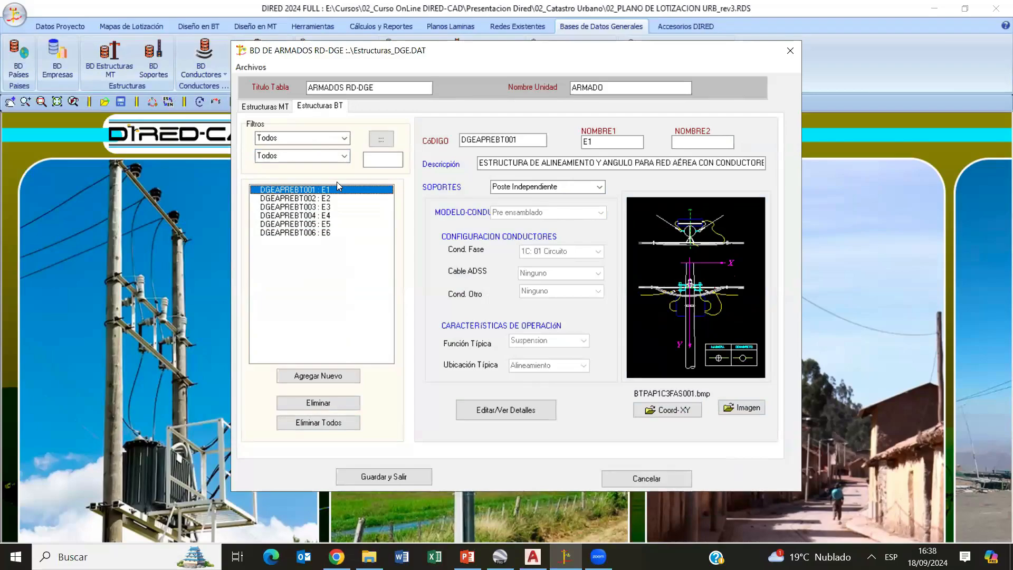
- Examine the details and conductor coordinates of medium-voltage structure PA1-2, and close them without applying changes
{"action": "left_click", "coordinate": [287, 107]}
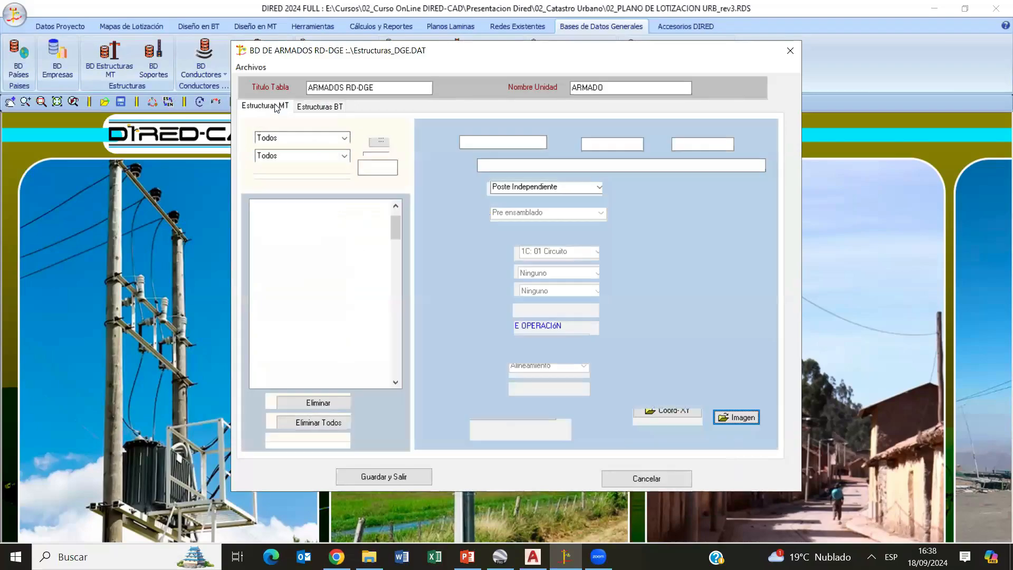
{"action": "left_click", "coordinate": [526, 432]}
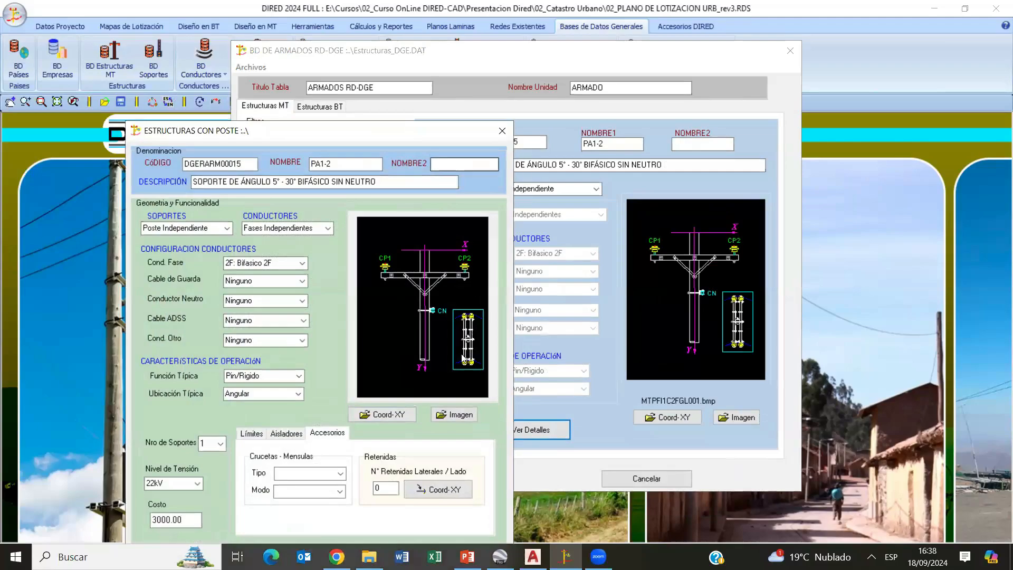
{"action": "left_click", "coordinate": [386, 415]}
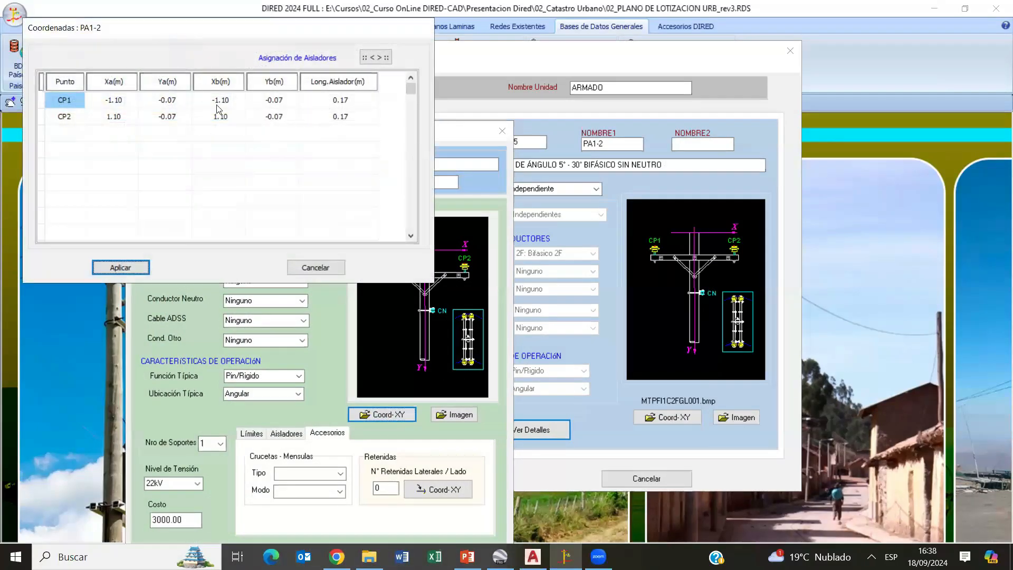
{"action": "left_click", "coordinate": [312, 269]}
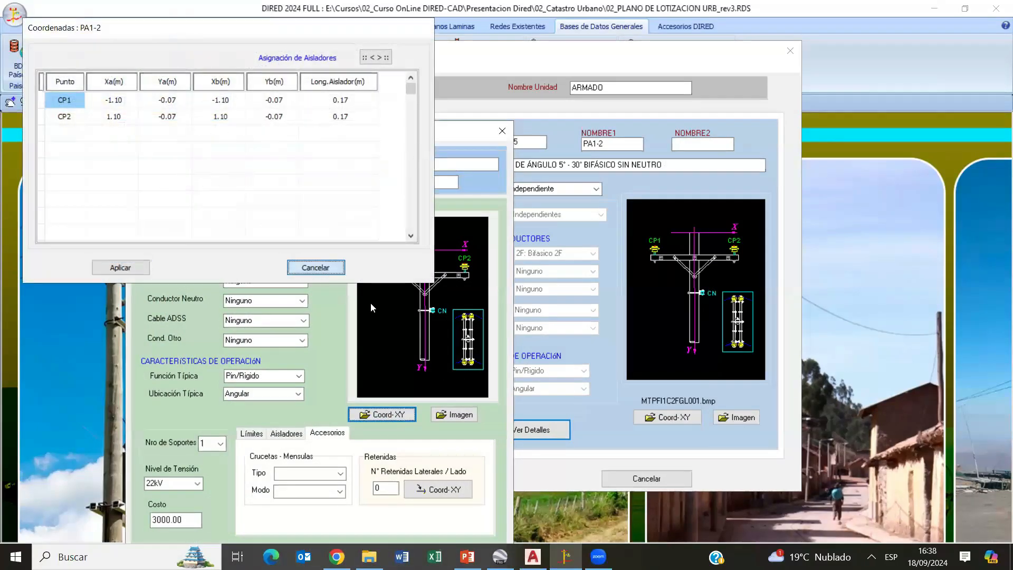
{"action": "left_click", "coordinate": [502, 131]}
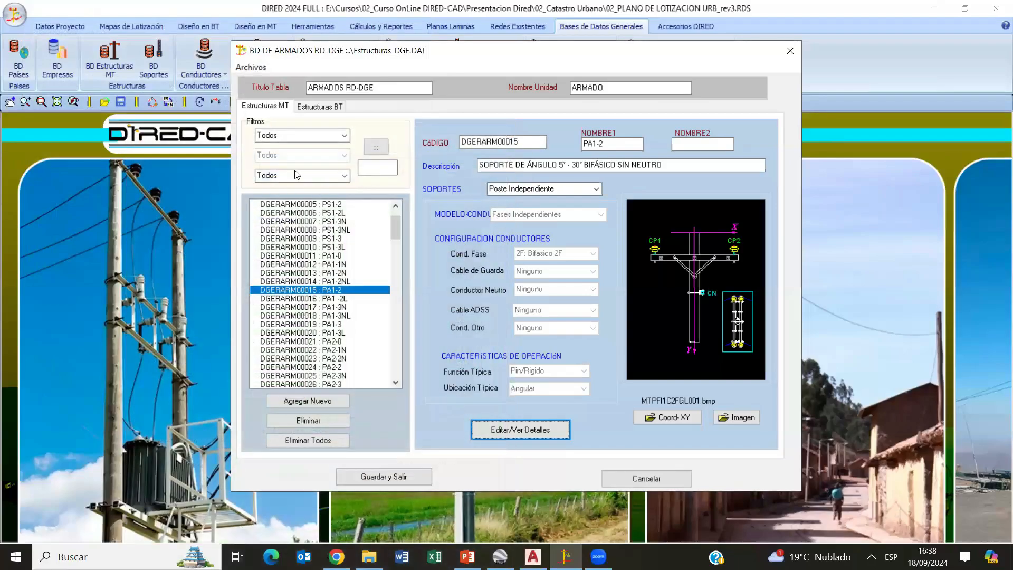
- Bring up the file selection for opening another structures table and enlarge it to show more .DAT files
{"action": "left_click", "coordinate": [257, 69]}
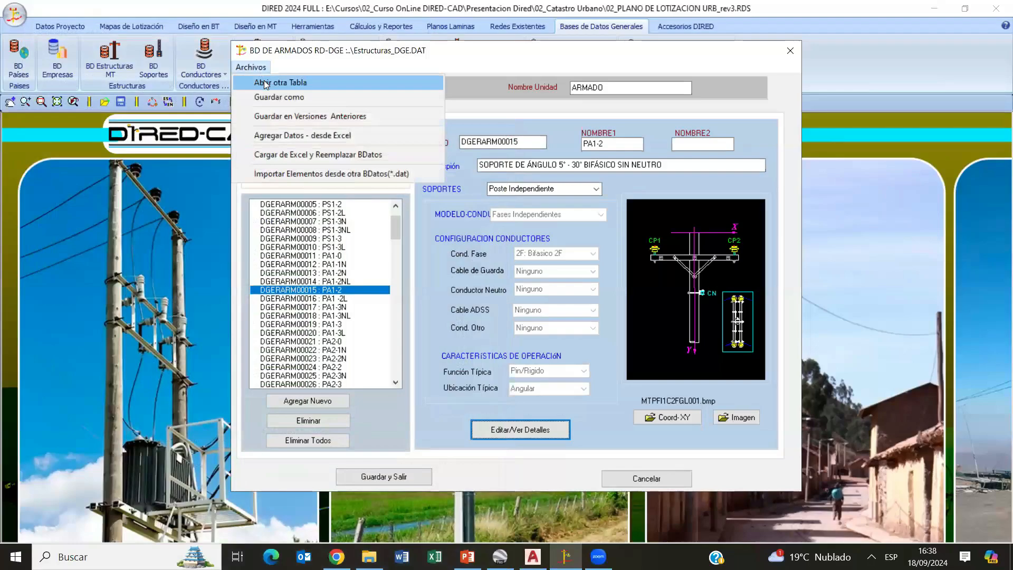
{"action": "left_click", "coordinate": [269, 83]}
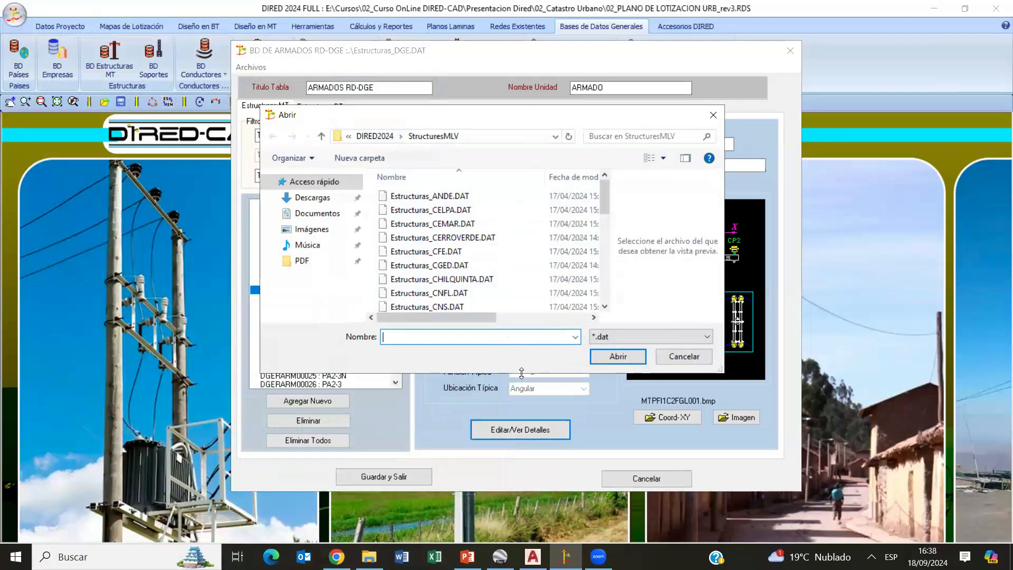
{"action": "left_click_drag", "start_coordinate": [532, 464], "coordinate": [532, 464]}
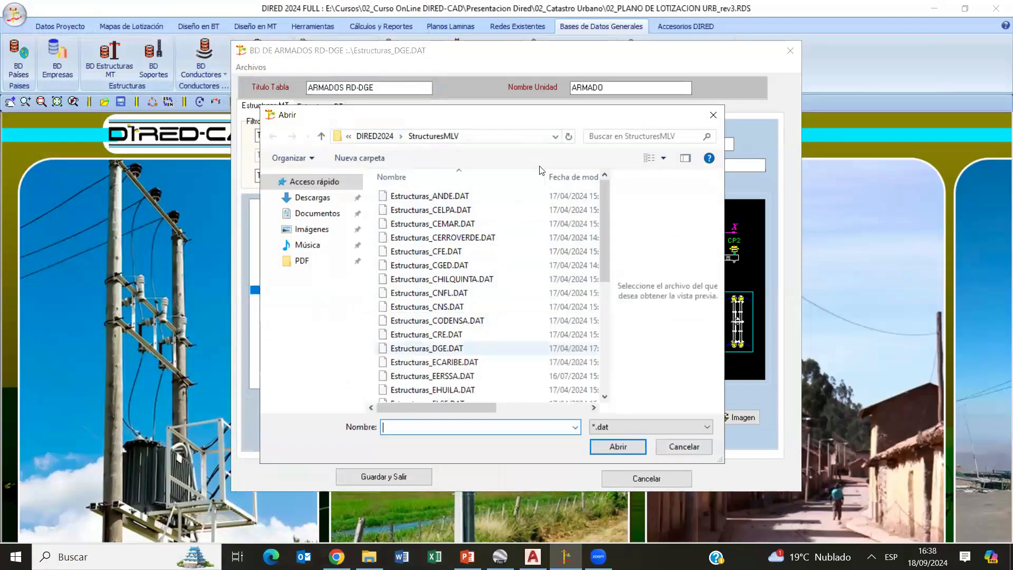
{"action": "left_click_drag", "start_coordinate": [541, 120], "coordinate": [617, 95]}
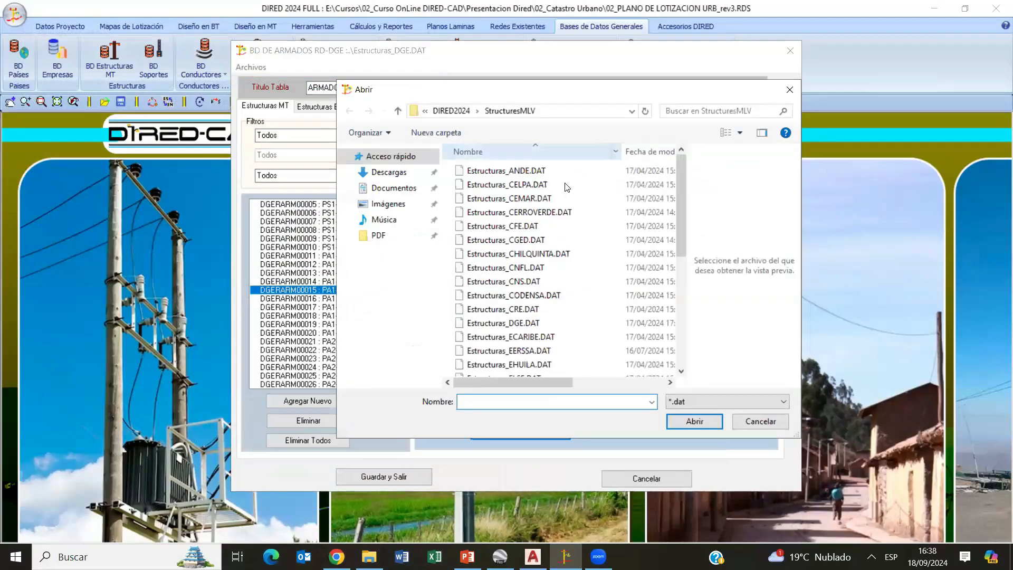
- Review the structure table files available per utility, from Estructuras_ANDE.DAT through Estructuras_HENDRIX.DAT, and return to Estructuras_CNS.DAT
{"action": "left_click", "coordinate": [528, 172]}
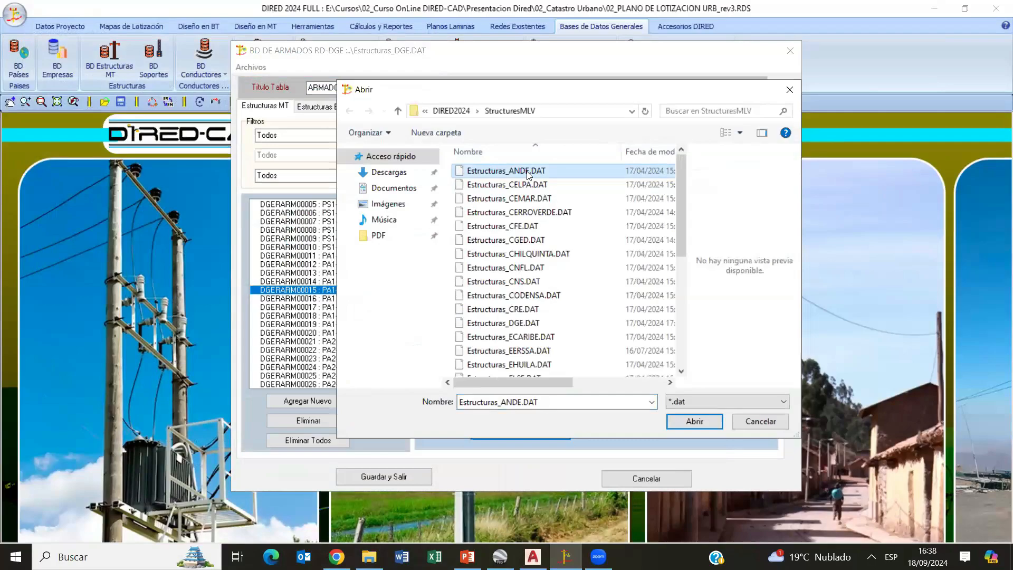
{"action": "key", "text": "Down"}
{"action": "key", "text": "Up"}
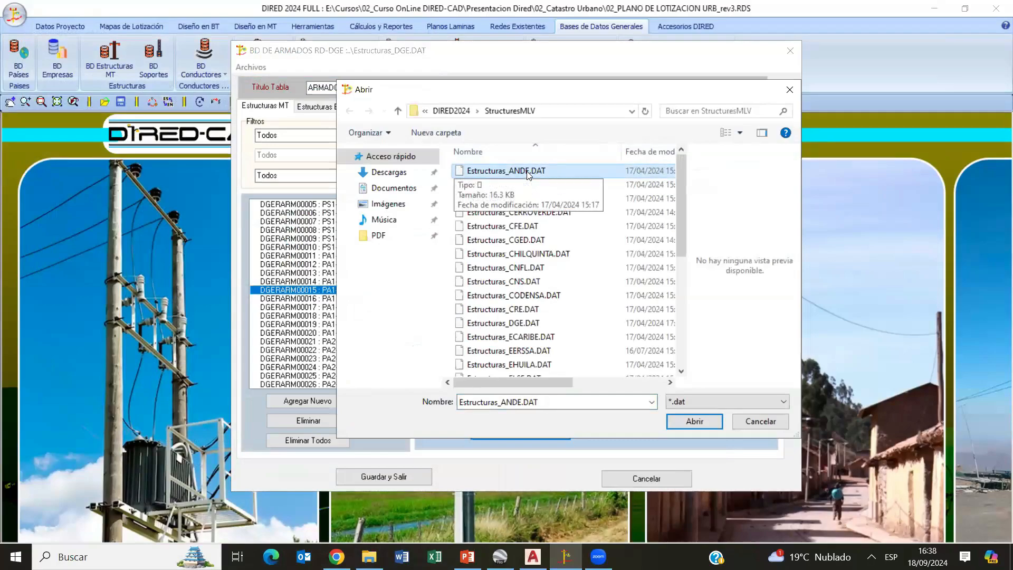
{"action": "key", "text": "Down"}
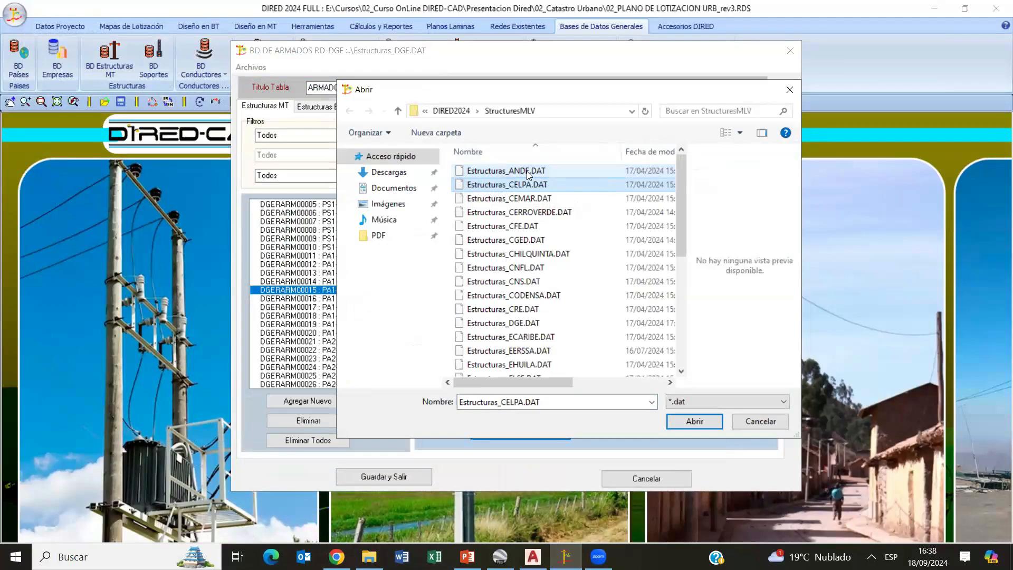
{"action": "key", "text": "Down"}
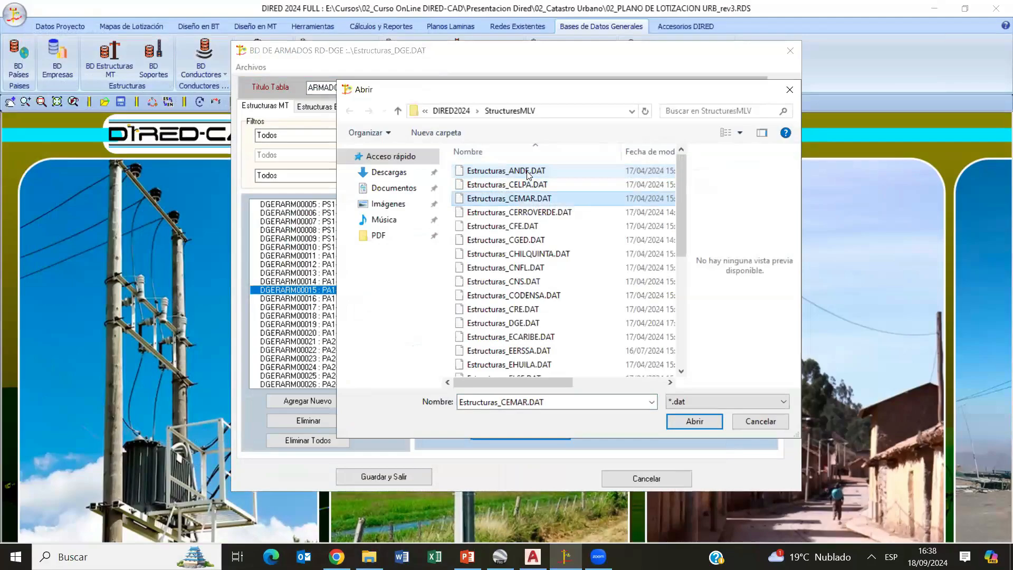
{"action": "key", "text": "Down"}
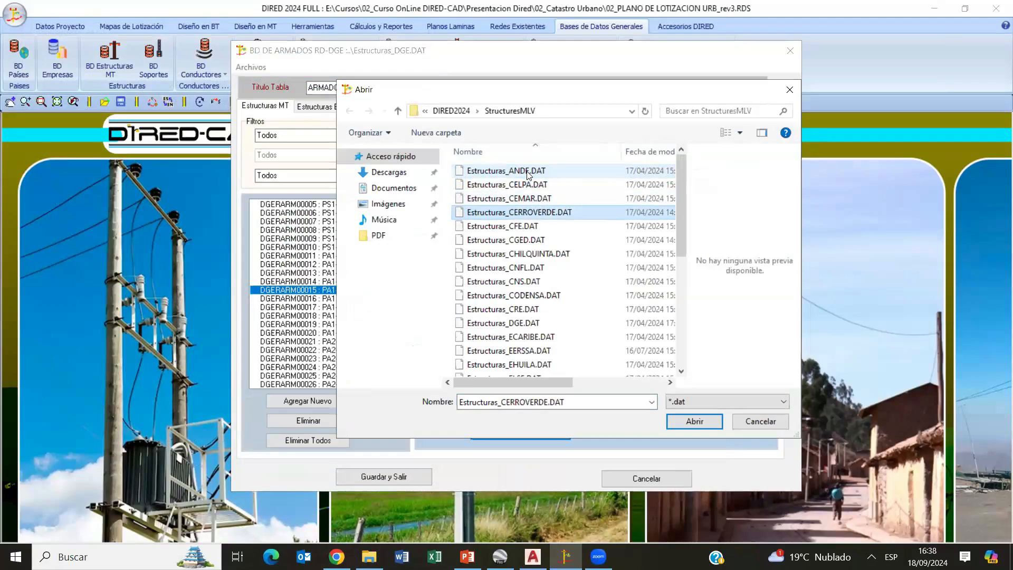
{"action": "key", "text": "Down"}
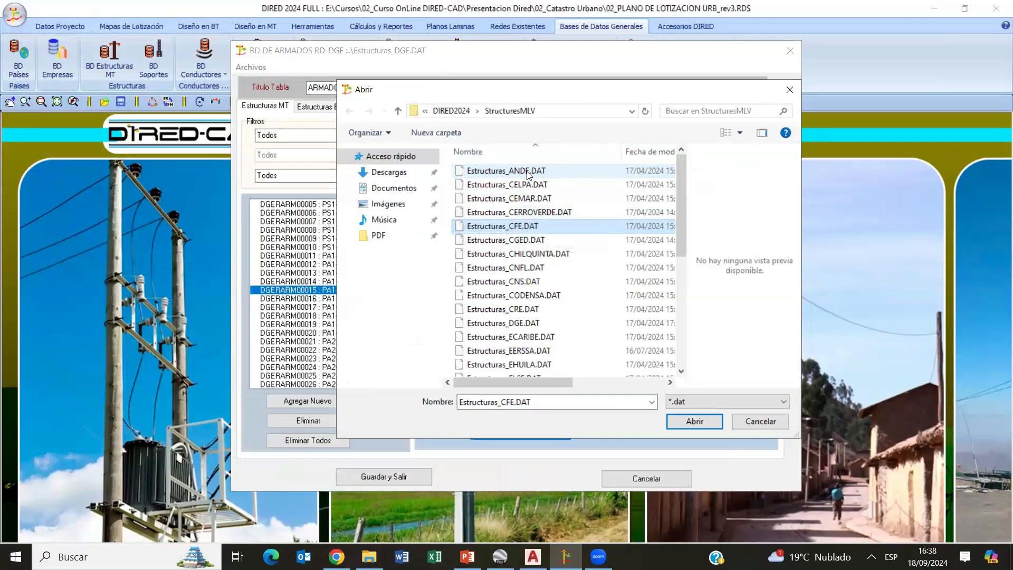
{"action": "key", "text": "Down"}
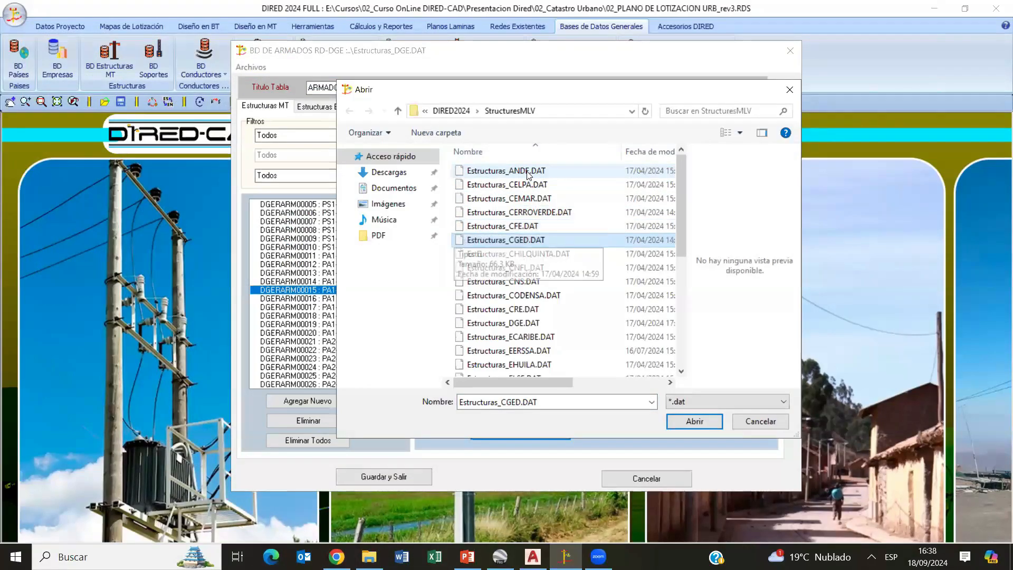
{"action": "key", "text": "Down"}
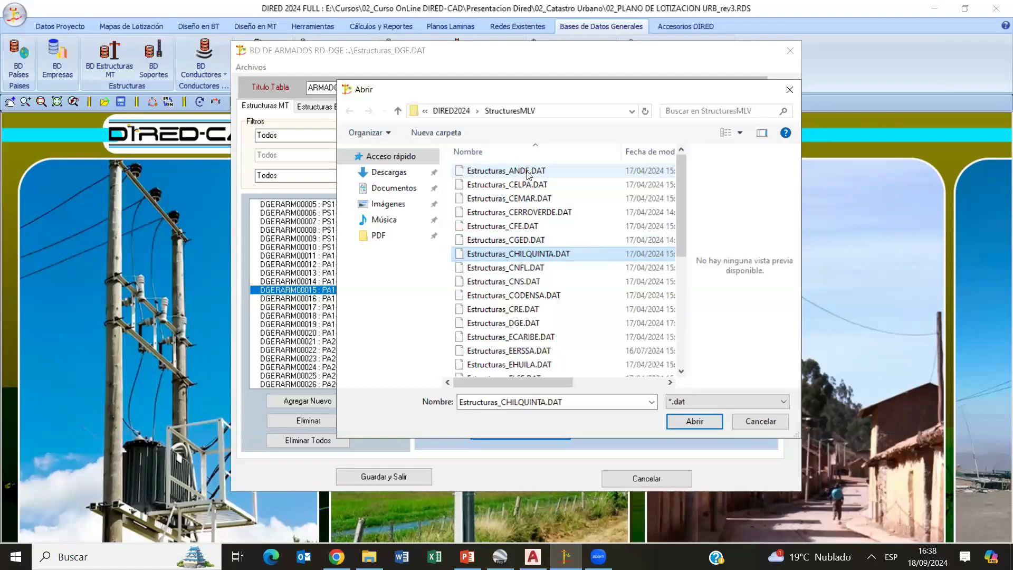
{"action": "key", "text": "Down"}
{"action": "key", "text": "Down"}
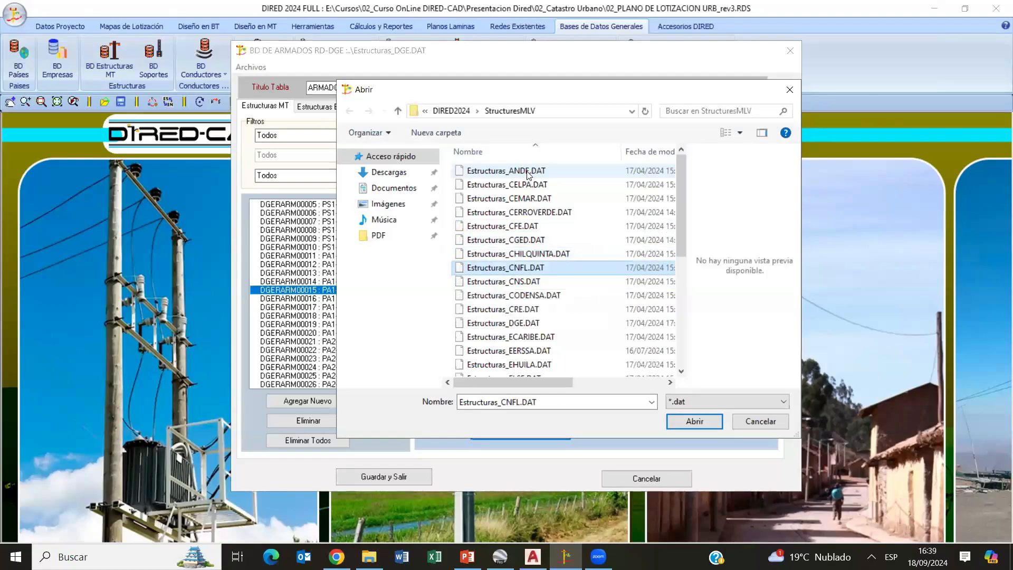
{"action": "key", "text": "Down"}
{"action": "key", "text": "Down"}
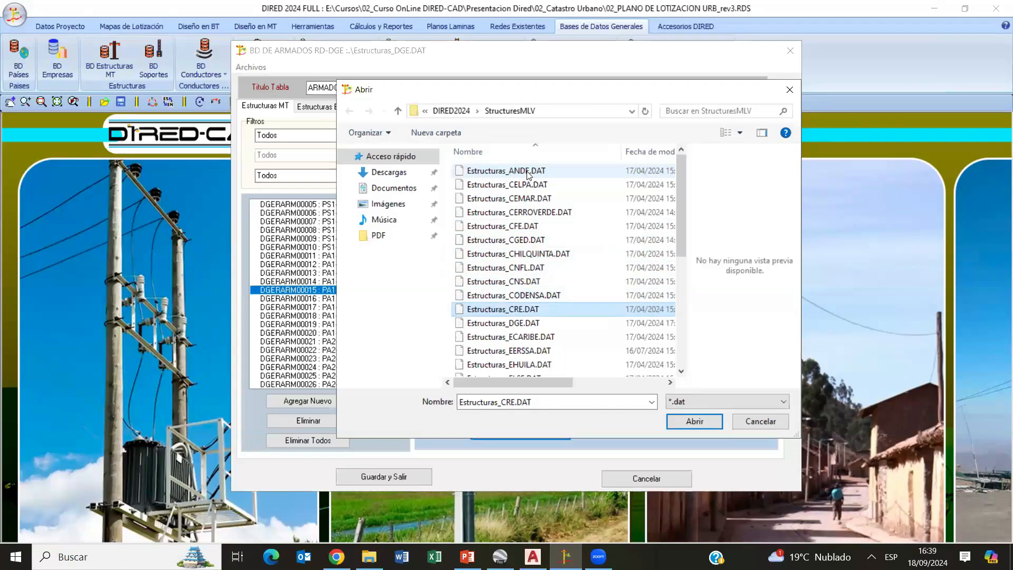
{"action": "key", "text": "Down"}
{"action": "key", "text": "Down"}
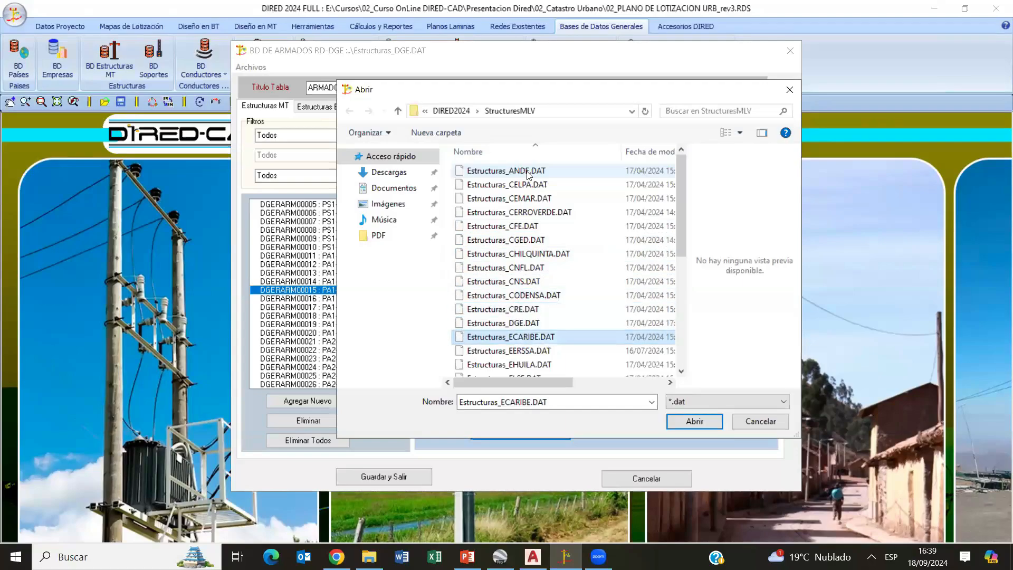
{"action": "key", "text": "Down"}
{"action": "key", "text": "Down"}
{"action": "key", "text": "Down"}
{"action": "key", "text": "Down"}
{"action": "key", "text": "Down"}
{"action": "key", "text": "Down"}
{"action": "key", "text": "Down"}
{"action": "key", "text": "Down"}
{"action": "key", "text": "Down"}
{"action": "key", "text": "Down"}
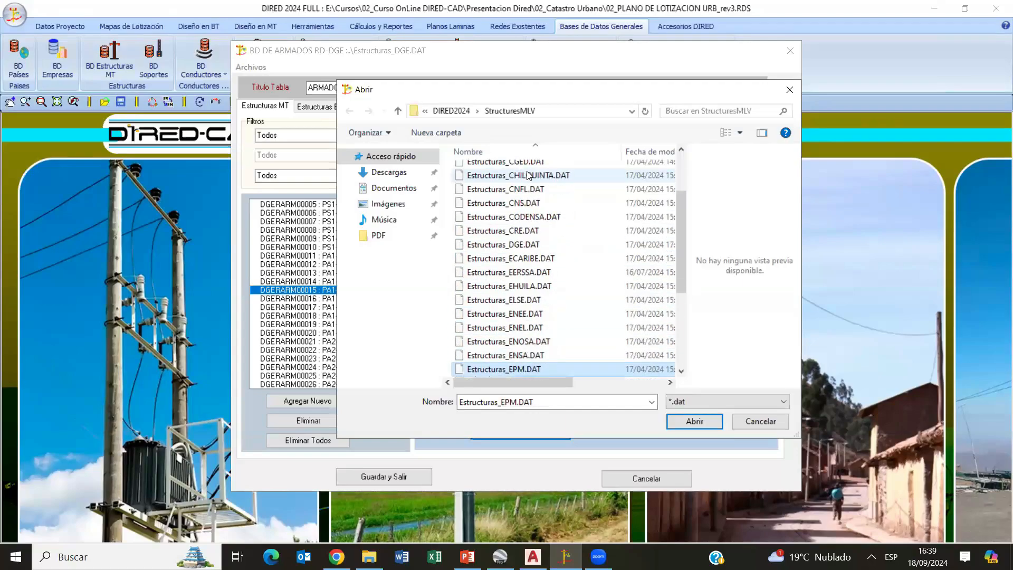
{"action": "key", "text": "Down"}
{"action": "key", "text": "Down"}
{"action": "key", "text": "Down"}
{"action": "key", "text": "Up"}
{"action": "key", "text": "Up"}
{"action": "key", "text": "Up"}
{"action": "key", "text": "Up"}
{"action": "key", "text": "Up"}
{"action": "key", "text": "Up"}
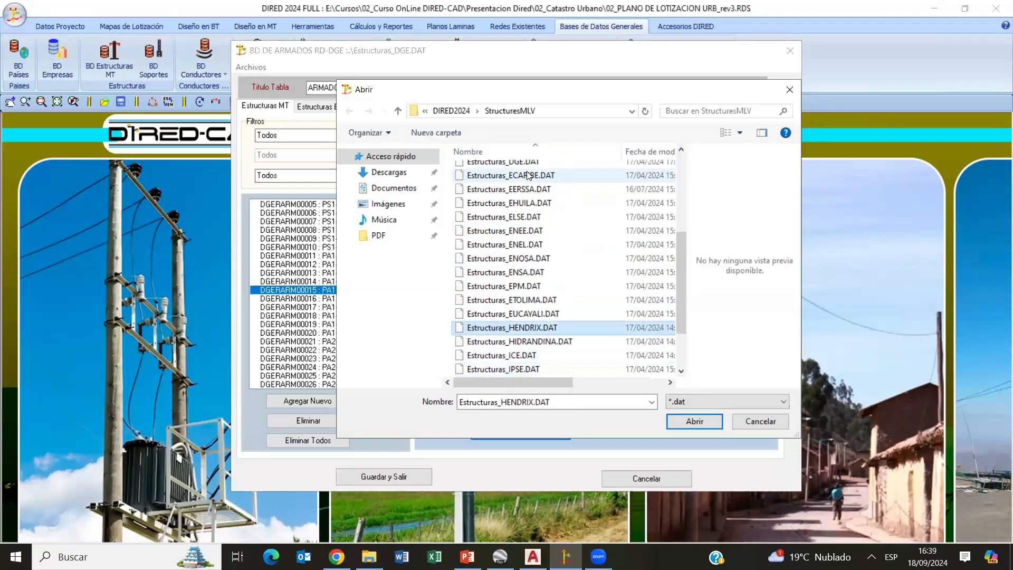
{"action": "key", "text": "Home"}
{"action": "key", "text": "Down"}
{"action": "key", "text": "Down"}
{"action": "key", "text": "Down"}
{"action": "key", "text": "Down"}
{"action": "key", "text": "Down"}
{"action": "key", "text": "Down"}
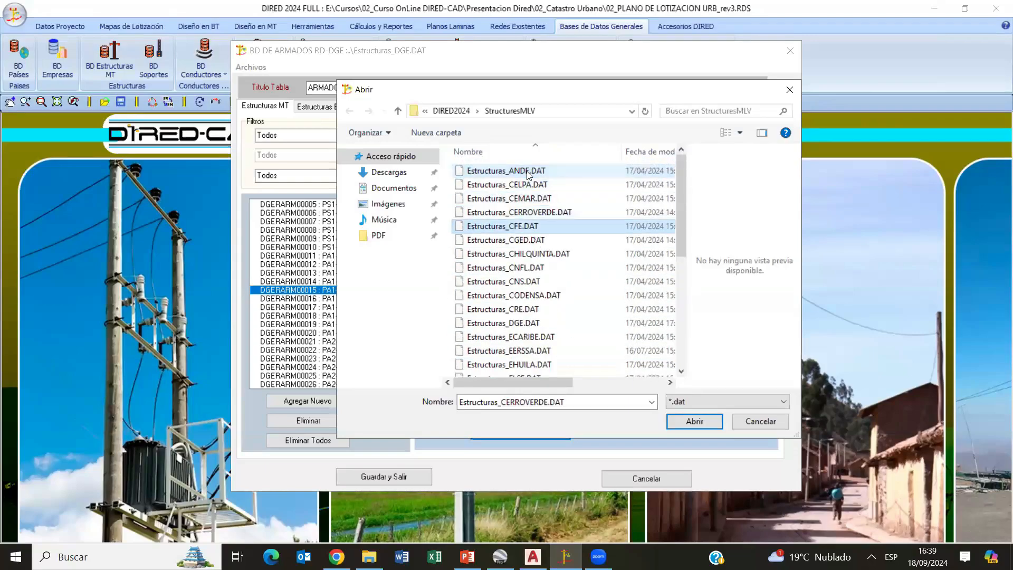
{"action": "key", "text": "Down"}
{"action": "key", "text": "Down"}
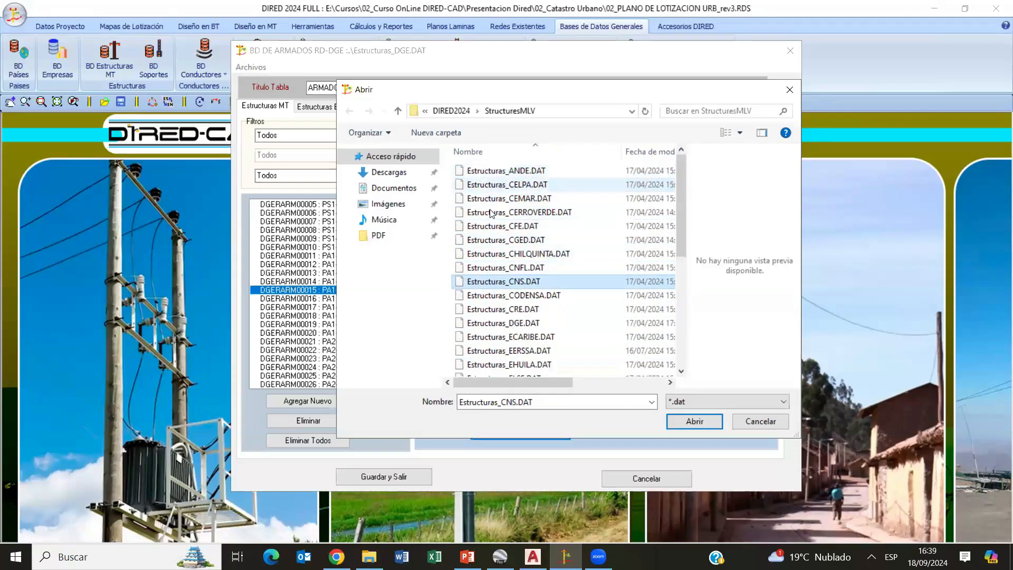
- Open the structures table Estructuras_EPM.DAT
{"action": "scroll", "coordinate": [580, 253], "scroll_direction": "down", "scroll_amount": 3}
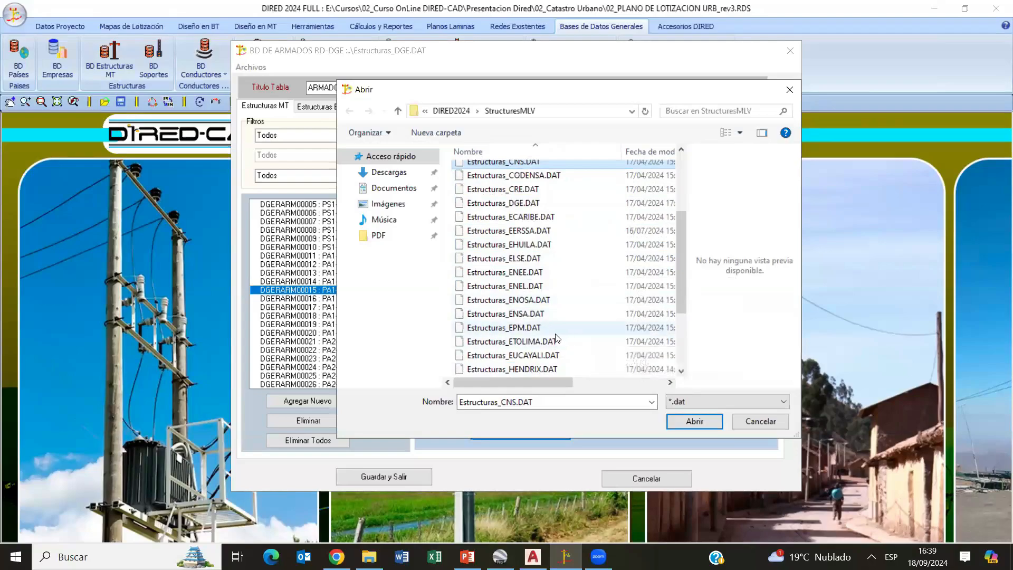
{"action": "left_click", "coordinate": [591, 341]}
{"action": "double_click", "coordinate": [535, 328]}
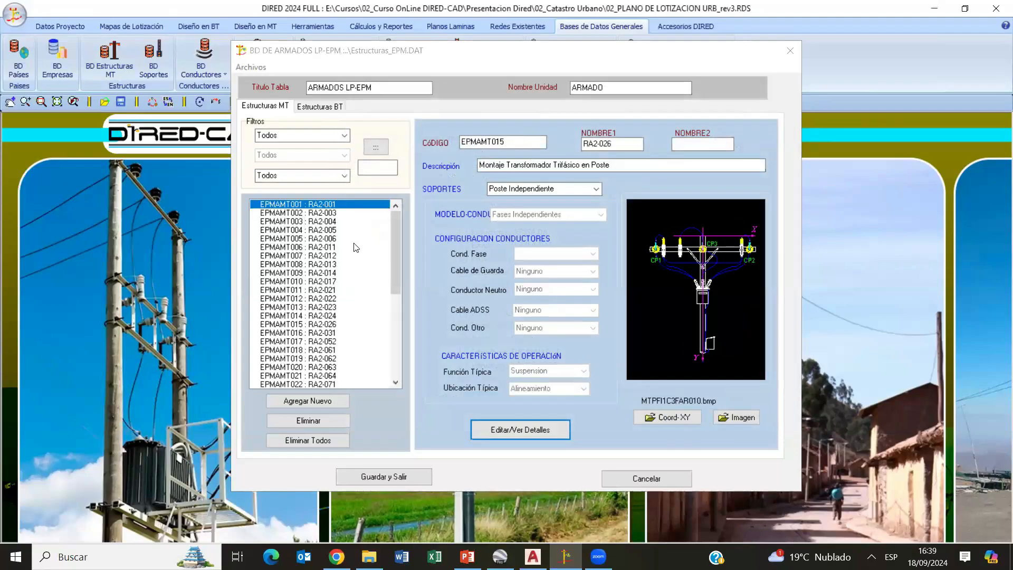
- Review EPM's medium-voltage structures from RA2-003 through RA2-503, checking descriptions, configurations and drawings, and close the structures database without saving
{"action": "left_click", "coordinate": [313, 222]}
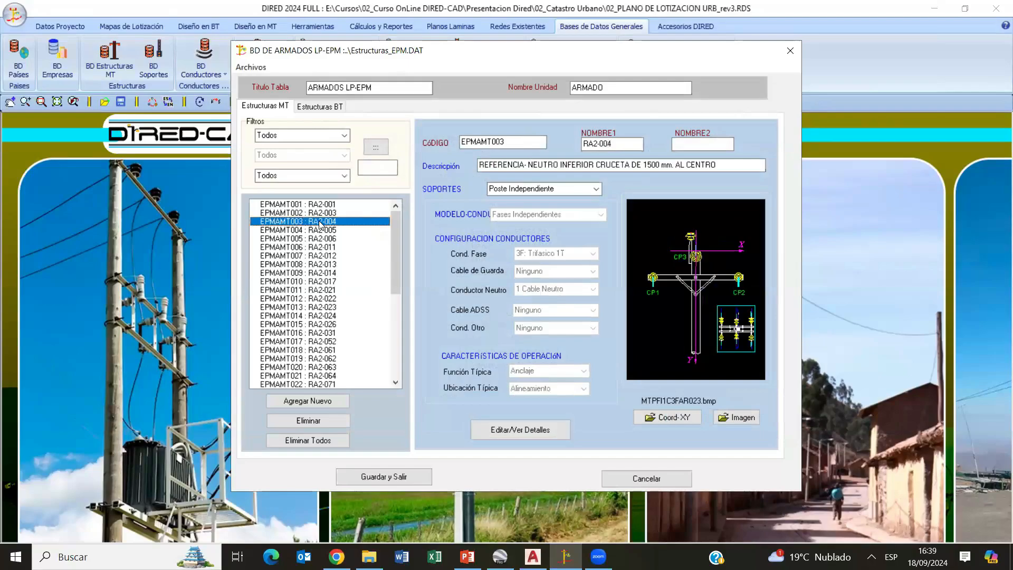
{"action": "left_click", "coordinate": [318, 215]}
{"action": "key", "text": "Down"}
{"action": "key", "text": "Down"}
{"action": "key", "text": "Down"}
{"action": "key", "text": "Down"}
{"action": "key", "text": "Down"}
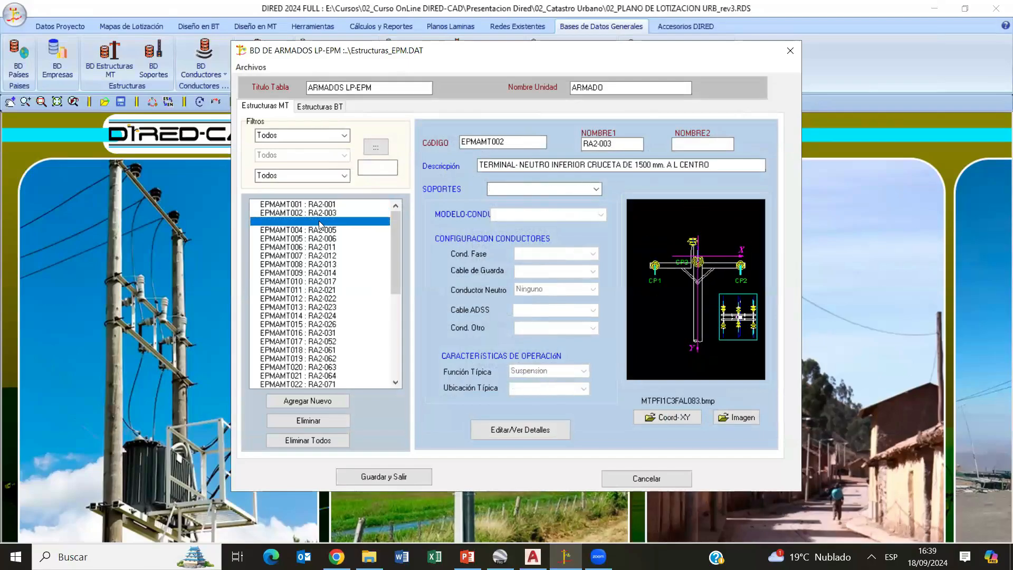
{"action": "key", "text": "Down"}
{"action": "key", "text": "Down"}
{"action": "key", "text": "Down"}
{"action": "key", "text": "Down"}
{"action": "key", "text": "Down"}
{"action": "key", "text": "Down"}
{"action": "key", "text": "Down"}
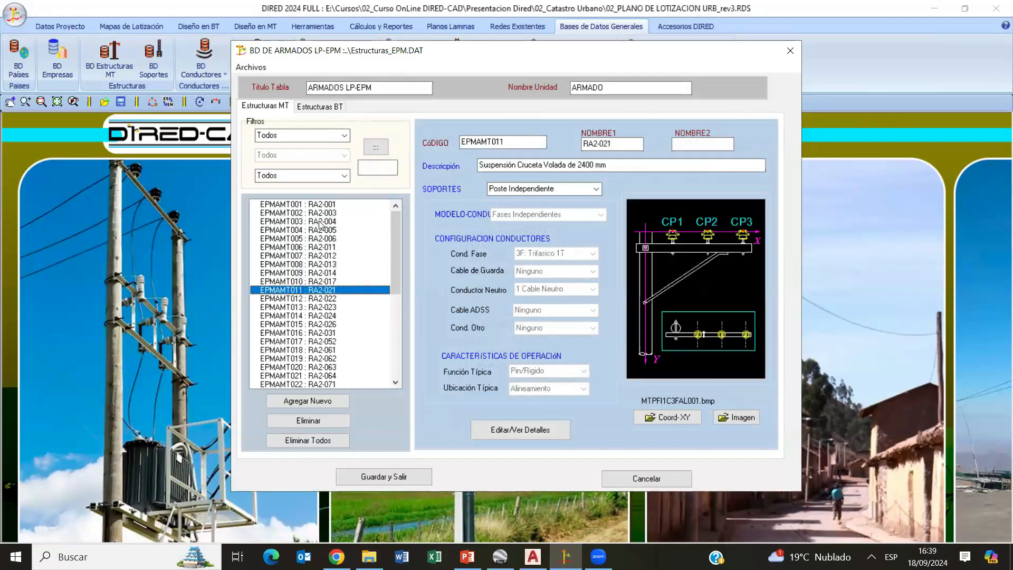
{"action": "key", "text": "Down"}
{"action": "key", "text": "Down"}
{"action": "key", "text": "Down"}
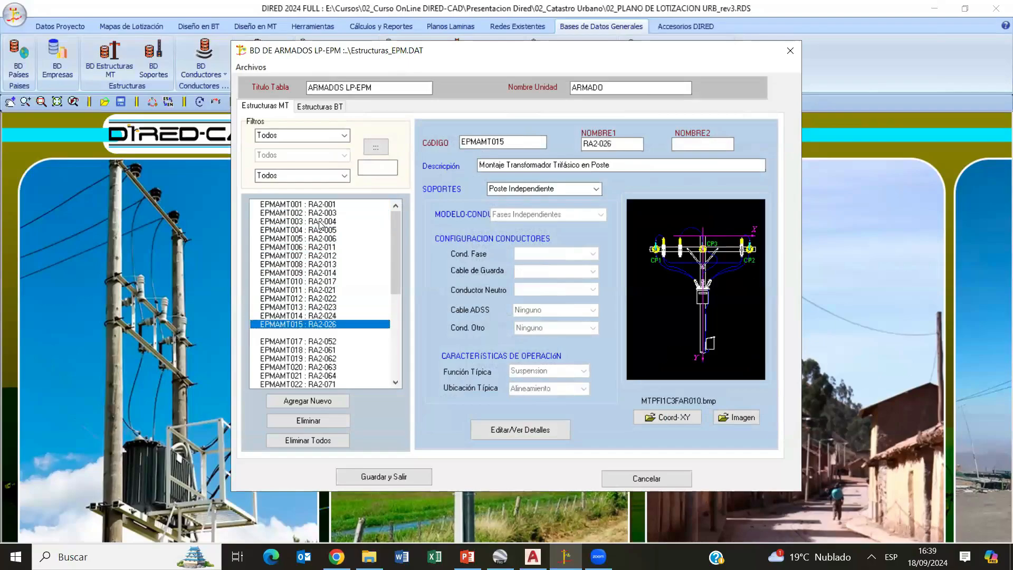
{"action": "key", "text": "Down"}
{"action": "key", "text": "Down"}
{"action": "key", "text": "Down"}
{"action": "key", "text": "Down"}
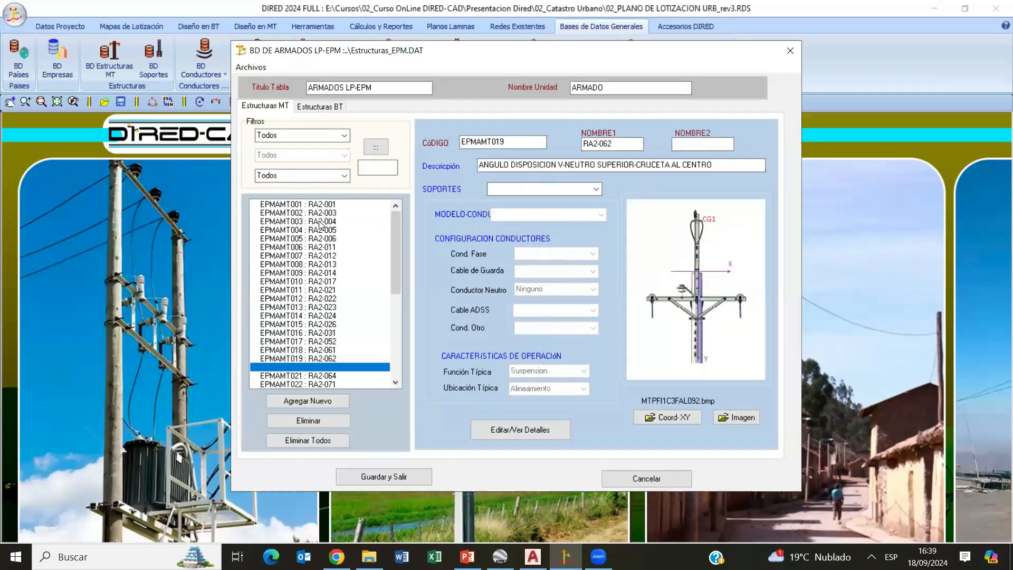
{"action": "key", "text": "Down"}
{"action": "key", "text": "Down"}
{"action": "key", "text": "Down"}
{"action": "key", "text": "Down"}
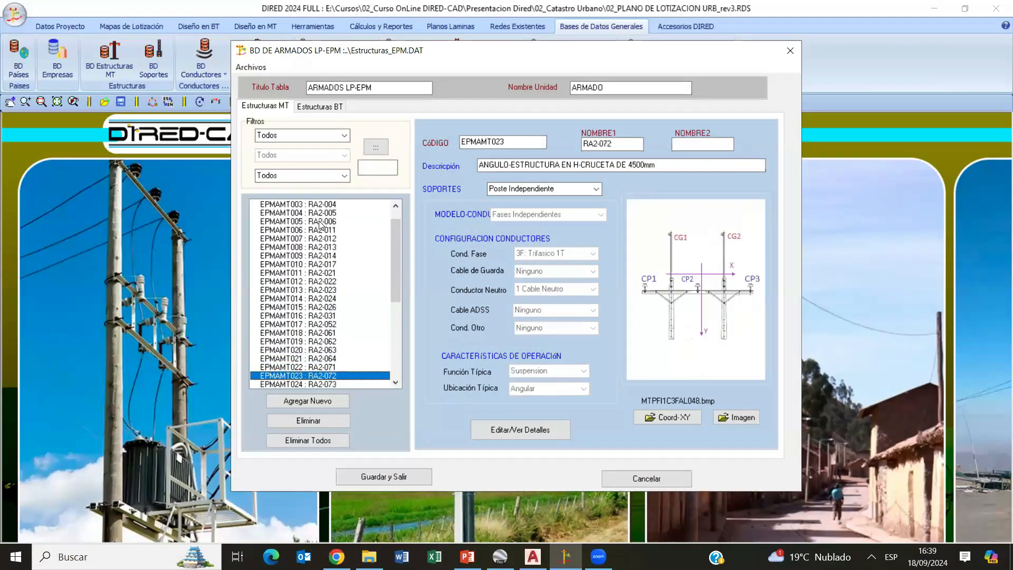
{"action": "key", "text": "Down"}
{"action": "key", "text": "Down"}
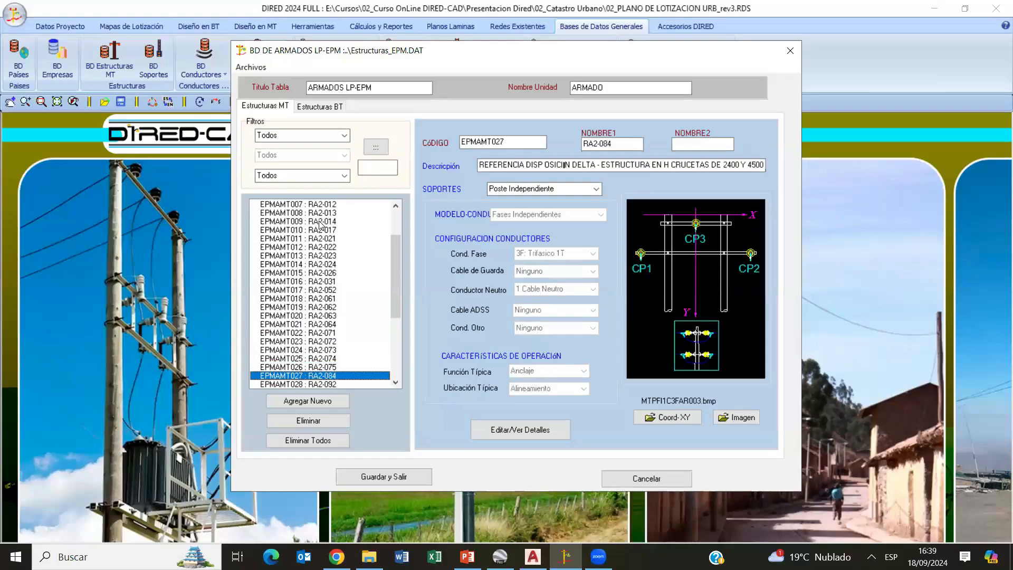
{"action": "key", "text": "Down"}
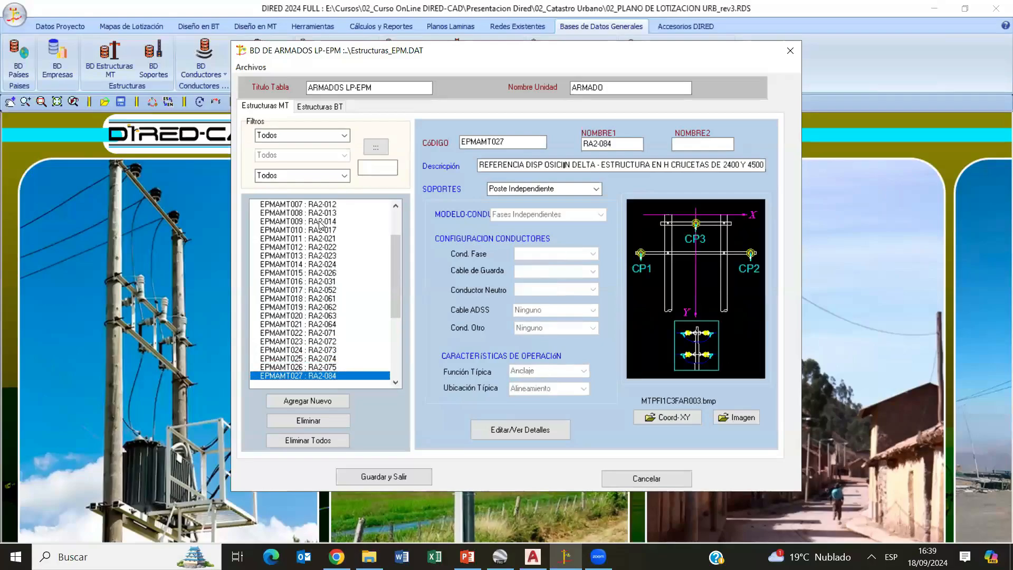
{"action": "key", "text": "Down"}
{"action": "key", "text": "Down"}
{"action": "key", "text": "Down"}
{"action": "key", "text": "Down"}
{"action": "key", "text": "Down"}
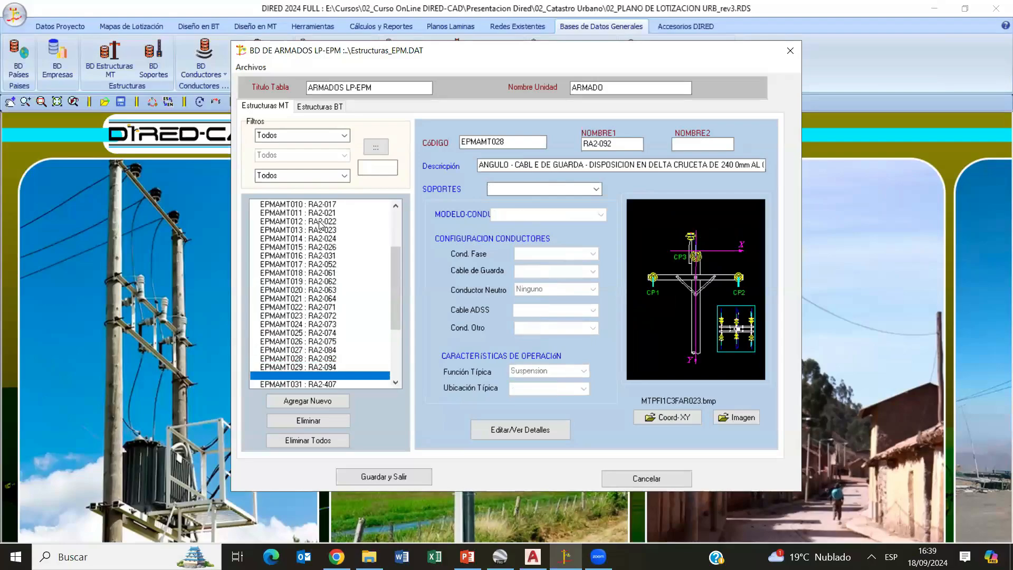
{"action": "key", "text": "Down"}
{"action": "key", "text": "Down"}
{"action": "key", "text": "Down"}
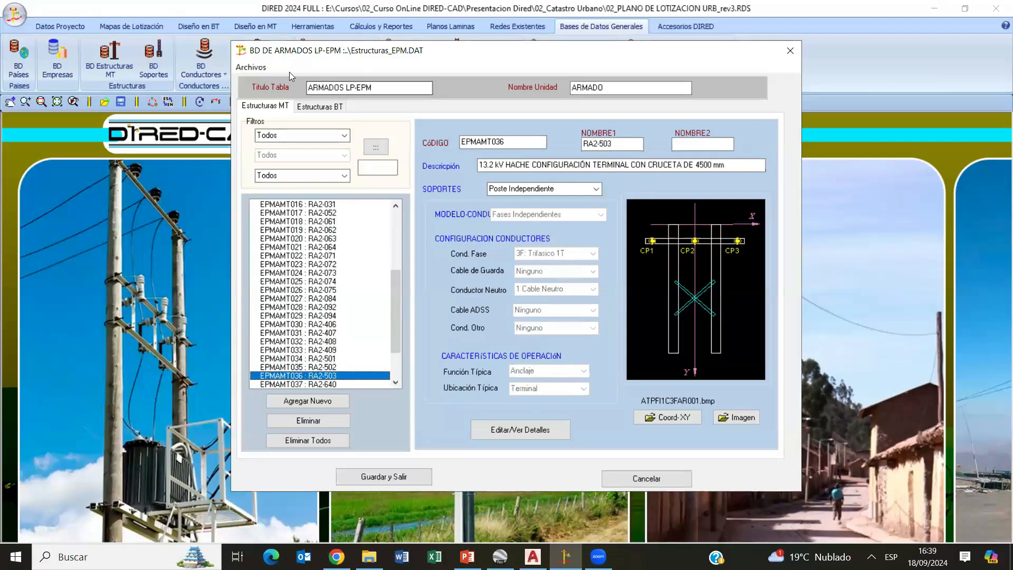
{"action": "left_click", "coordinate": [656, 479]}
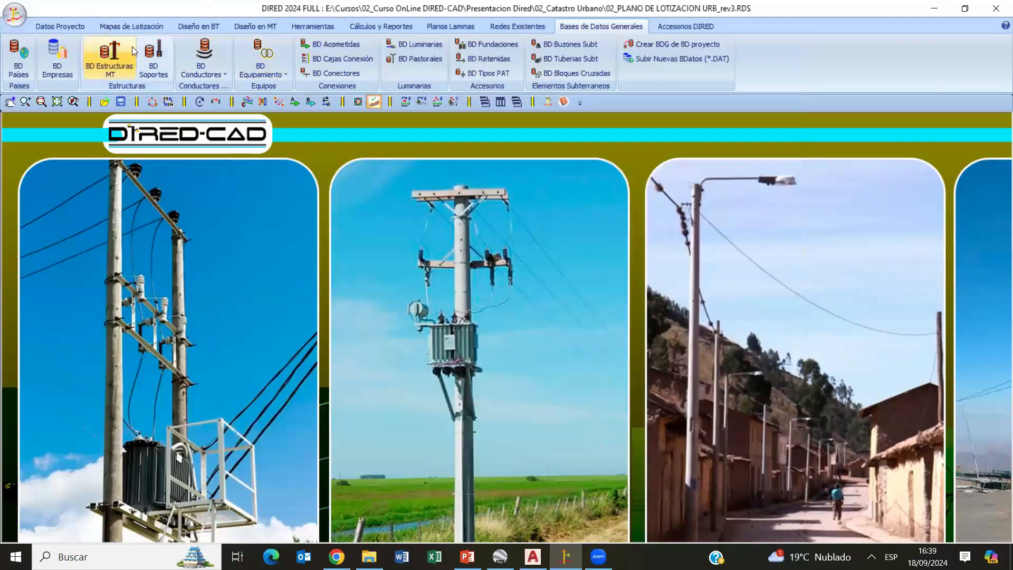
- Open the supports database and list the supports of material type Poste Madera
{"action": "left_click", "coordinate": [153, 54]}
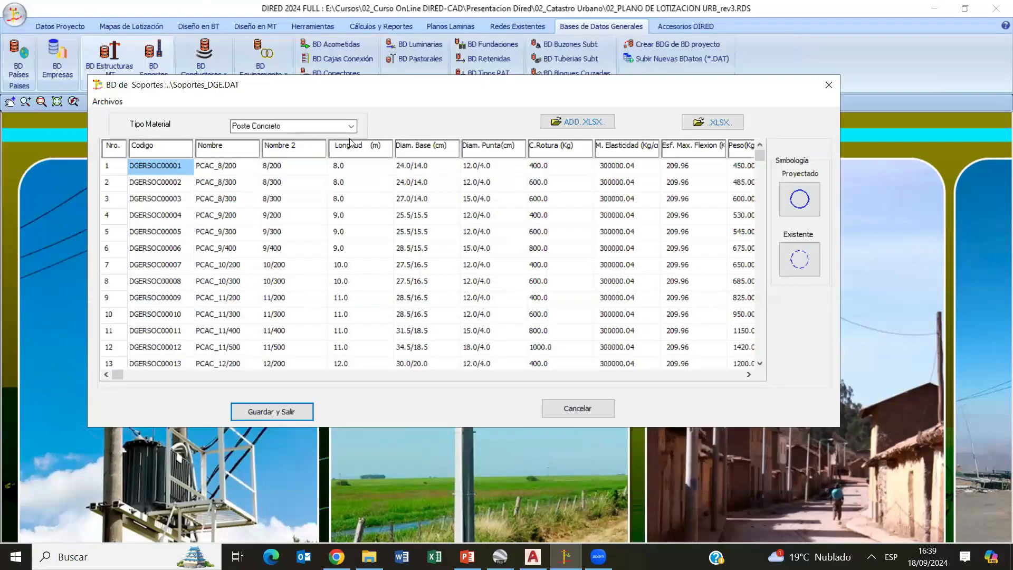
{"action": "left_click", "coordinate": [356, 127]}
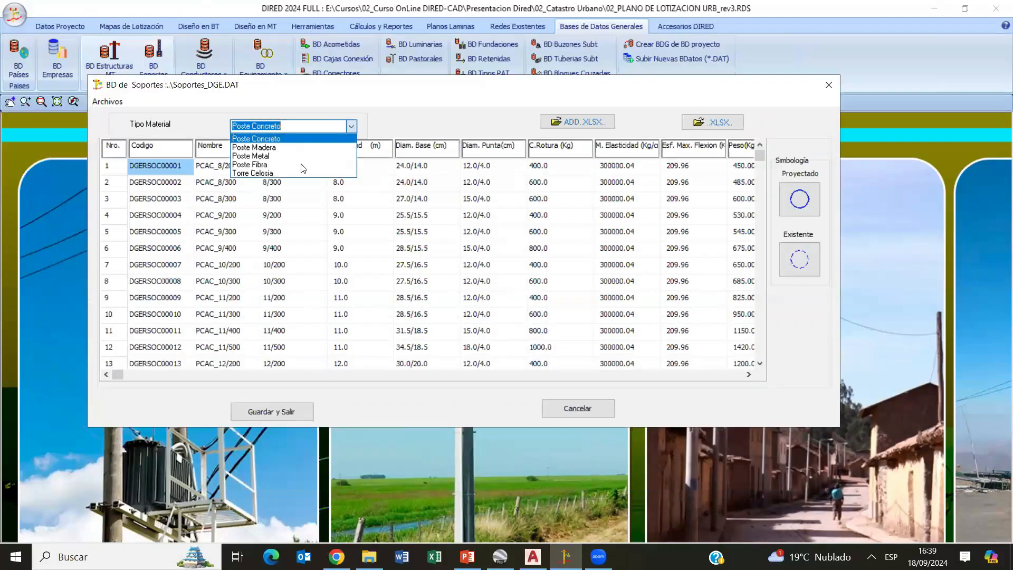
{"action": "left_click", "coordinate": [275, 147]}
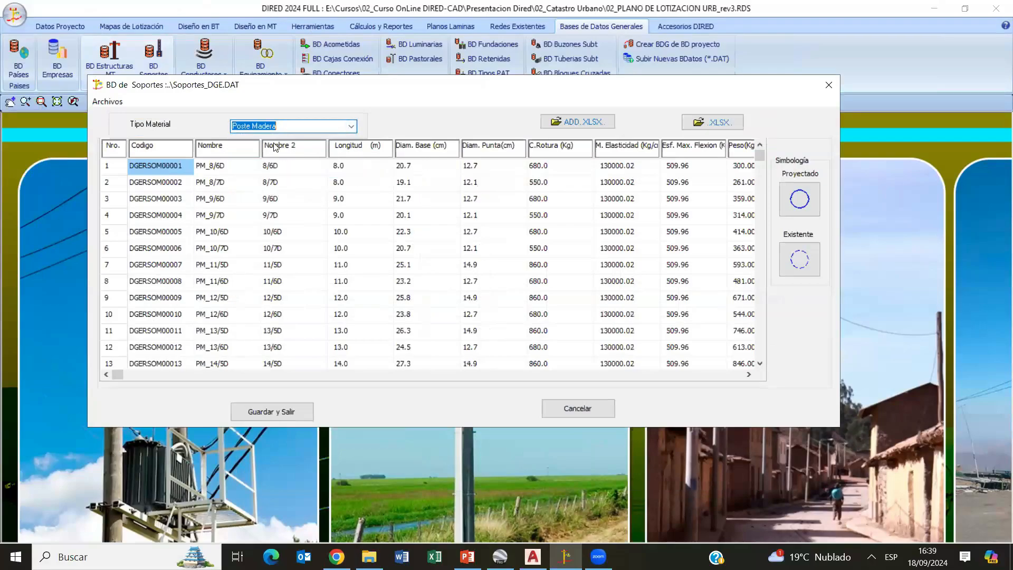
- Examine the dimensions, capacity and cost of wood pole PM_10/6D and close its details without applying changes
{"action": "left_click", "coordinate": [107, 102]}
{"action": "left_click", "coordinate": [371, 109]}
{"action": "double_click", "coordinate": [273, 232]}
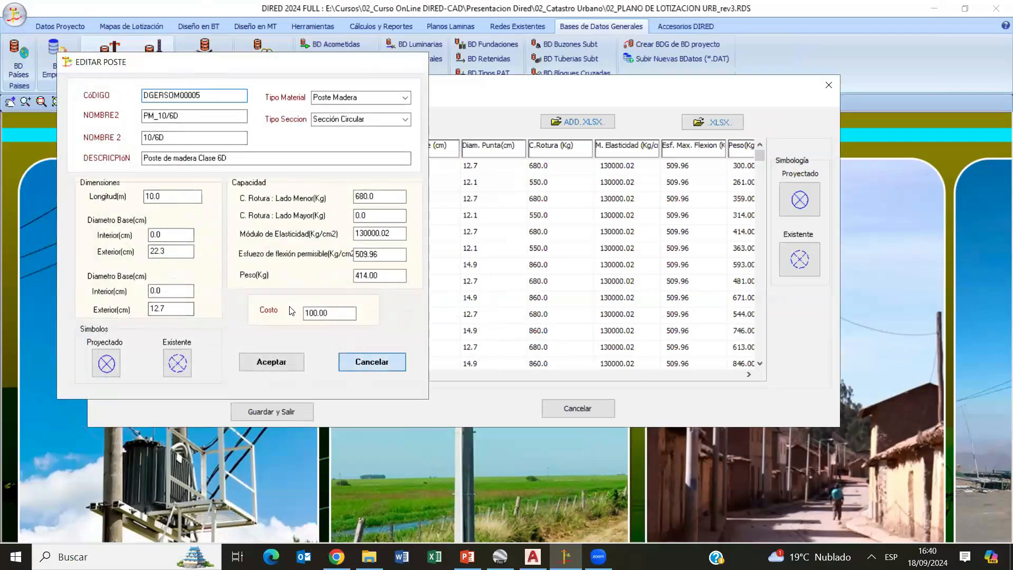
{"action": "left_click", "coordinate": [371, 362]}
{"action": "right_click", "coordinate": [288, 303]}
{"action": "key", "text": "Escape"}
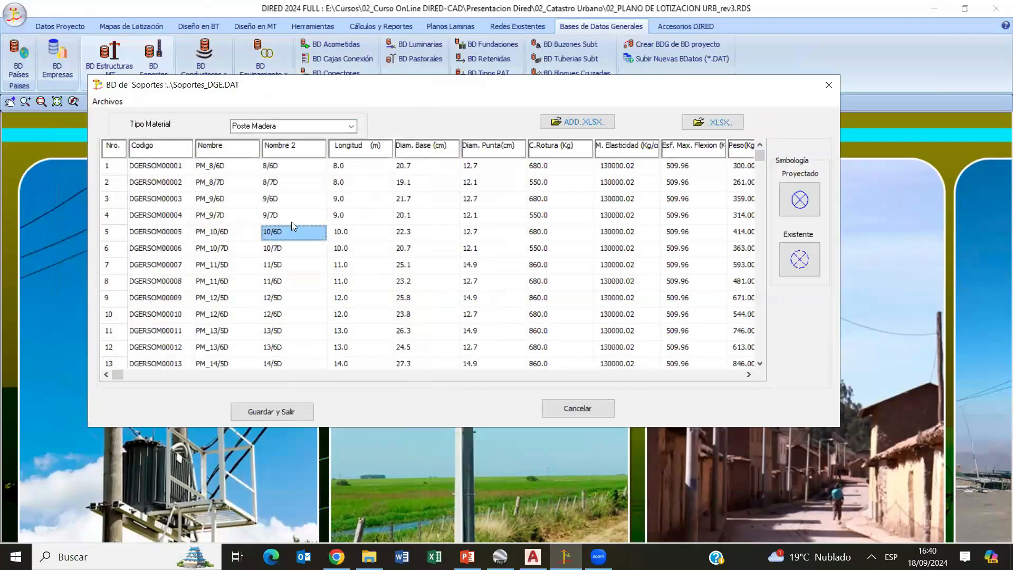
- Select wood pole PM_9/6D and bring up the graphic symbols available for projected supports
{"action": "left_click", "coordinate": [227, 199]}
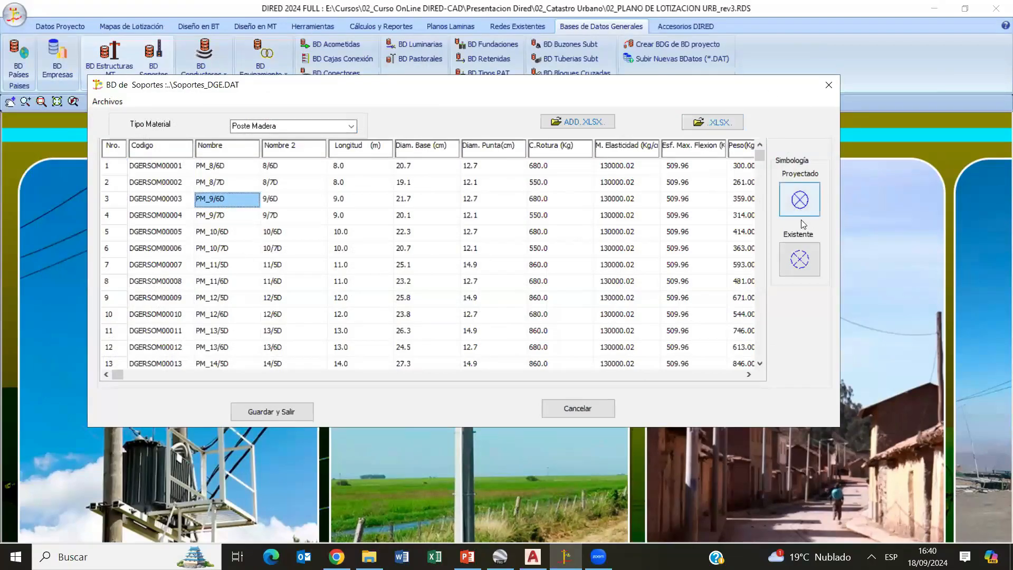
{"action": "left_click", "coordinate": [806, 204]}
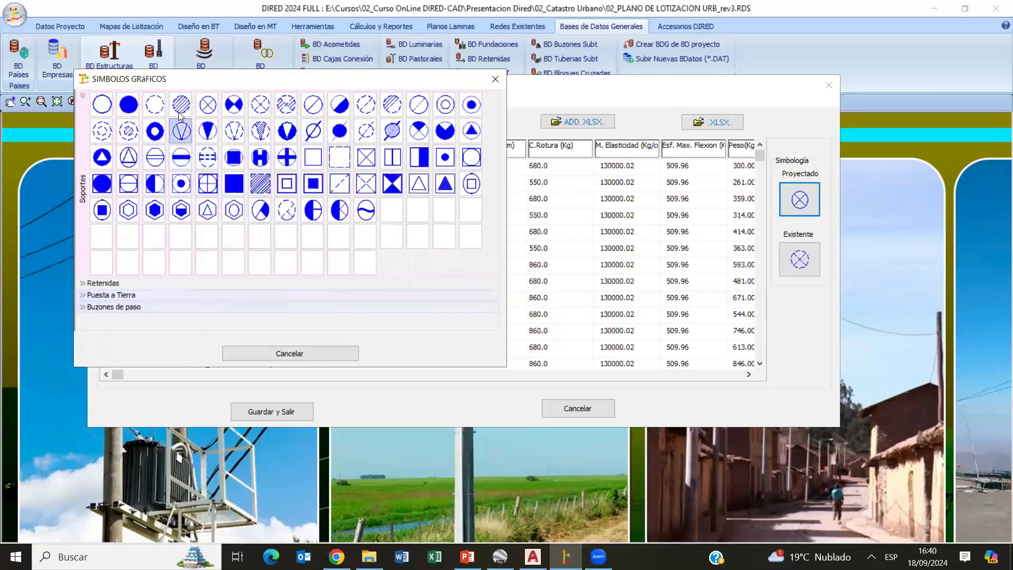
- Close the symbol picker and the supports database without saving changes
{"action": "left_click", "coordinate": [316, 353]}
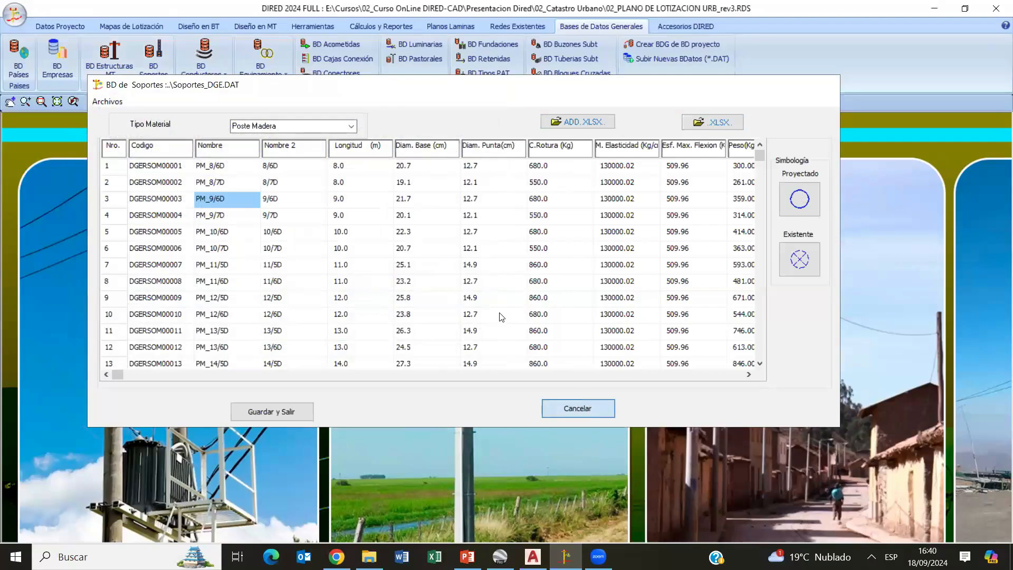
{"action": "left_click", "coordinate": [588, 408]}
- Review conductor 2x35+16/25 in the low-voltage aerial conductors database and close its details and the database without applying changes
{"action": "left_click", "coordinate": [212, 79]}
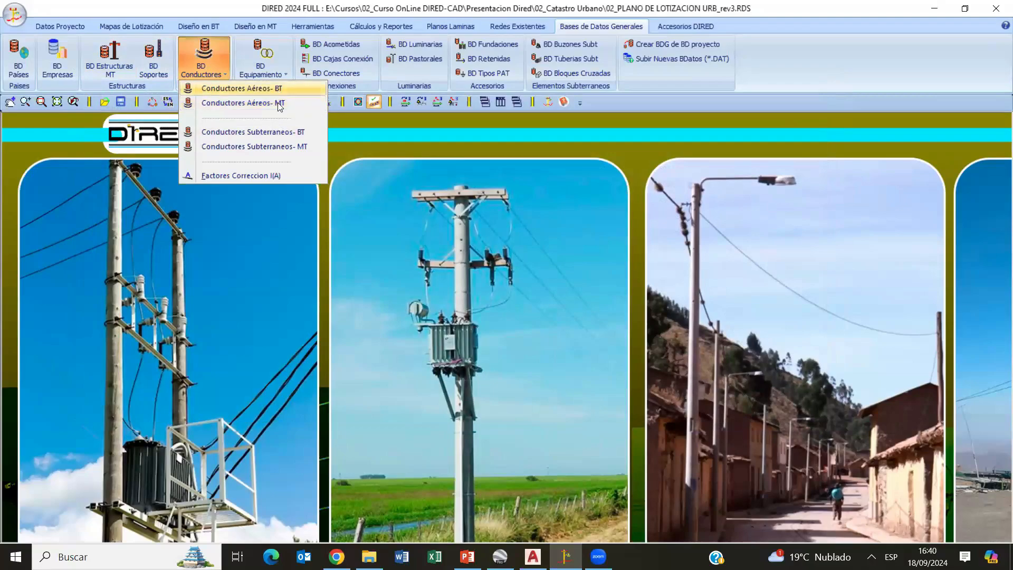
{"action": "left_click", "coordinate": [273, 89]}
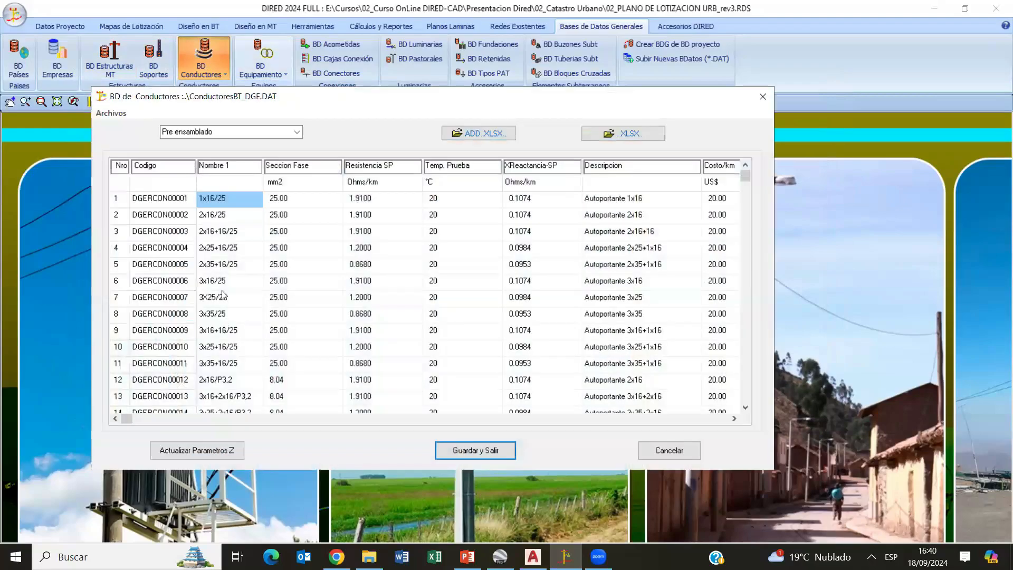
{"action": "left_click", "coordinate": [222, 261]}
{"action": "double_click", "coordinate": [222, 261]}
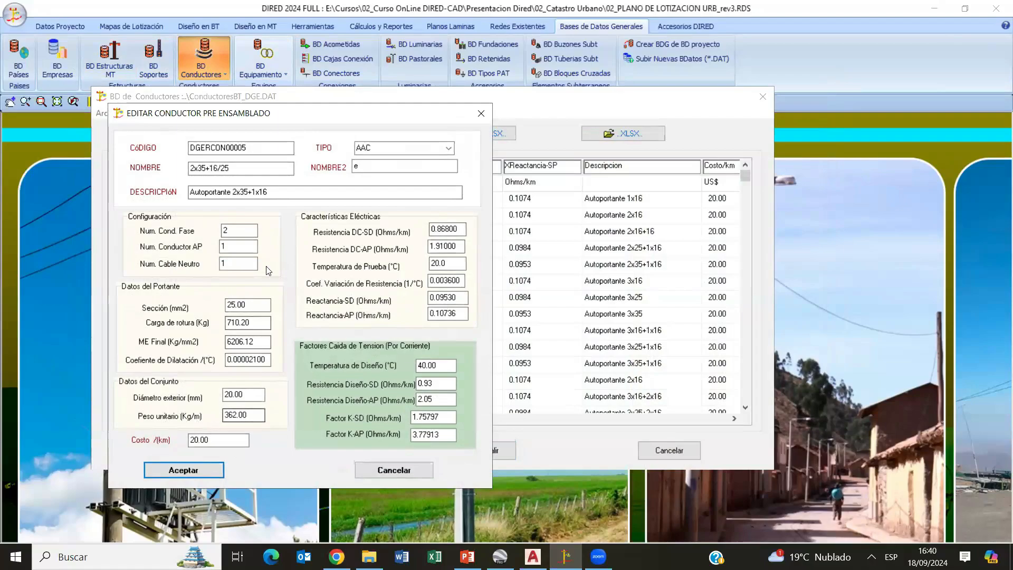
{"action": "left_click", "coordinate": [393, 469]}
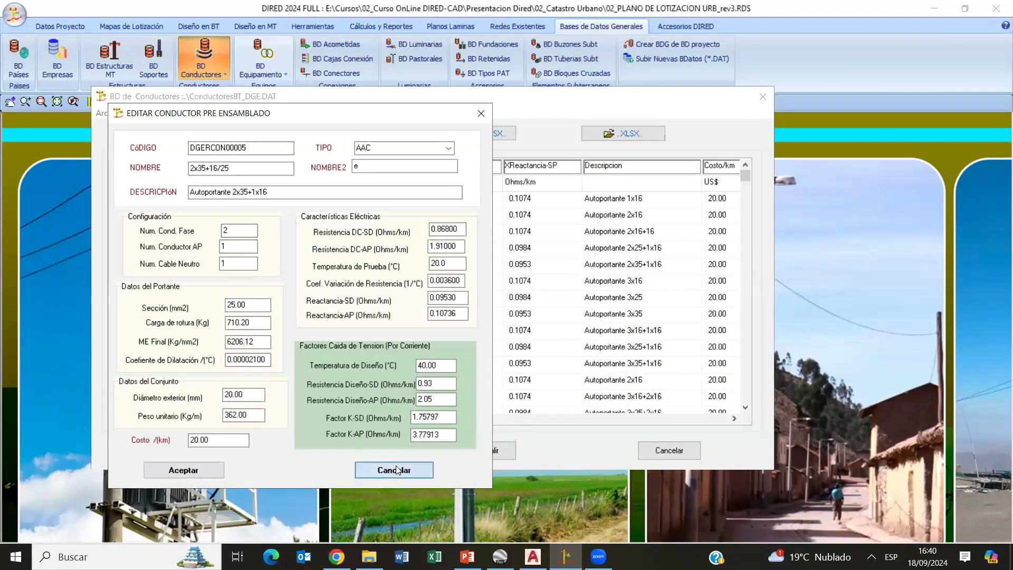
{"action": "left_click", "coordinate": [659, 450]}
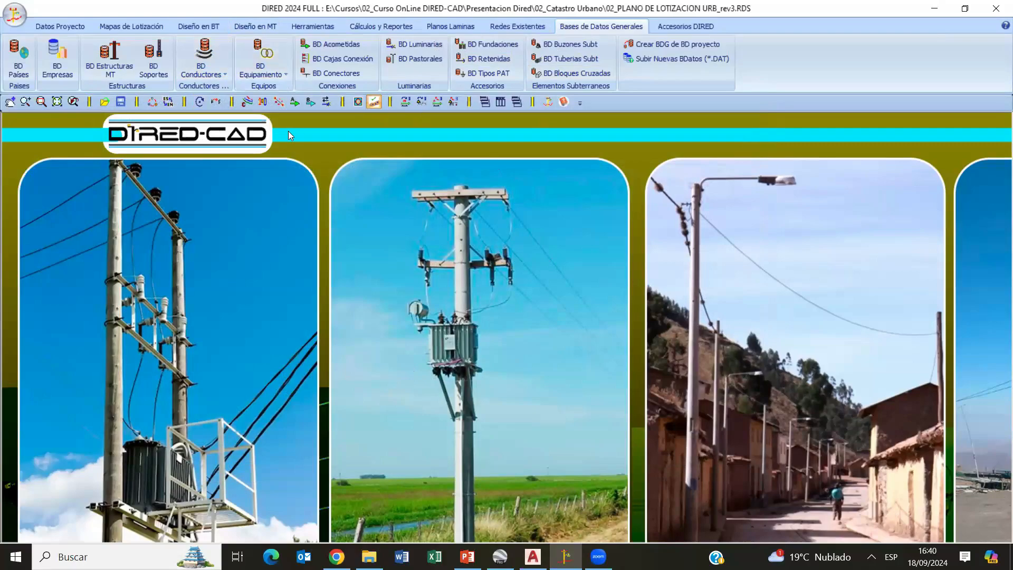
- Review the transformers database and the database files assigned in the DGE project configuration, closing both without saving
{"action": "left_click", "coordinate": [267, 62]}
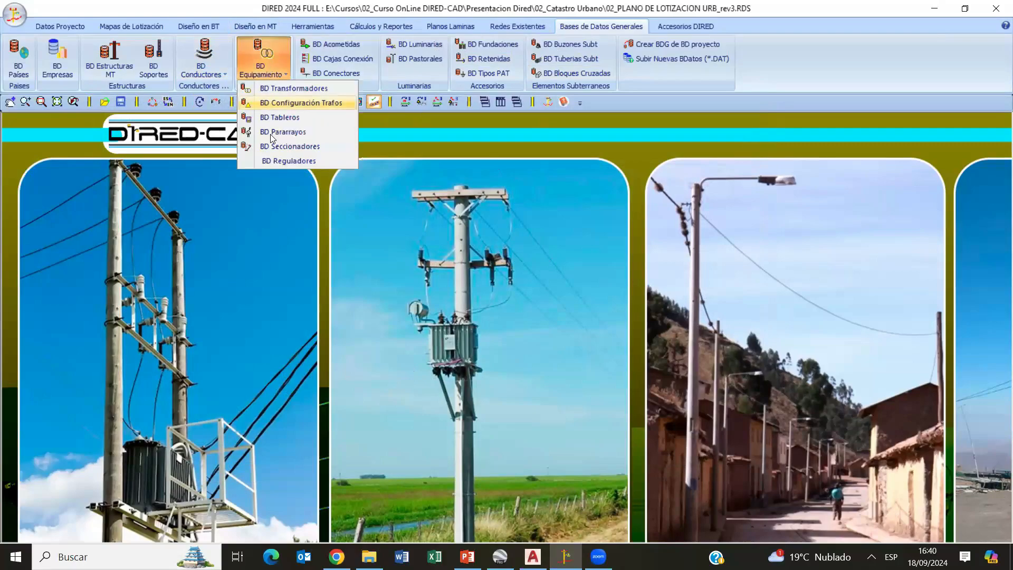
{"action": "left_click", "coordinate": [292, 90]}
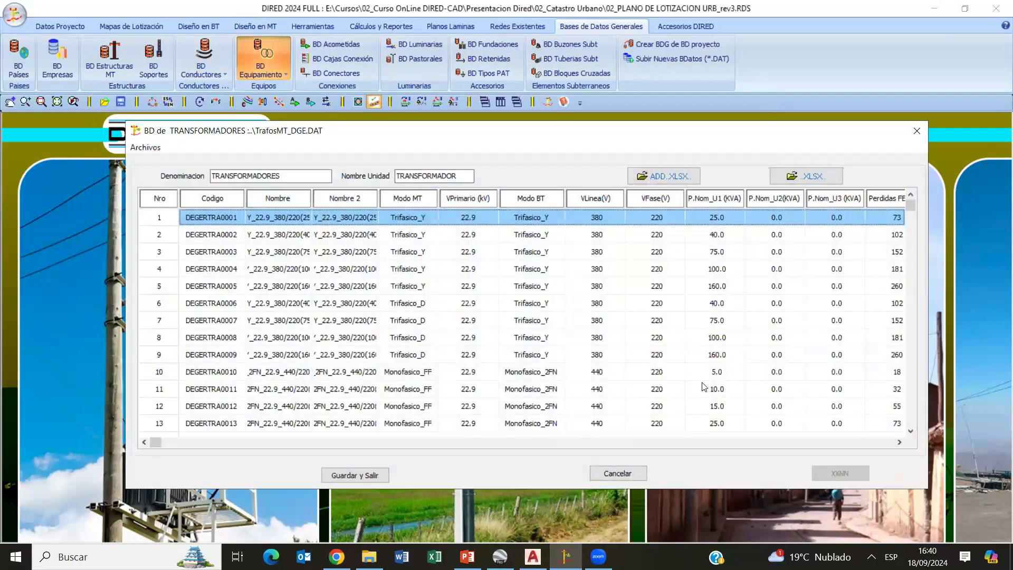
{"action": "left_click", "coordinate": [625, 473]}
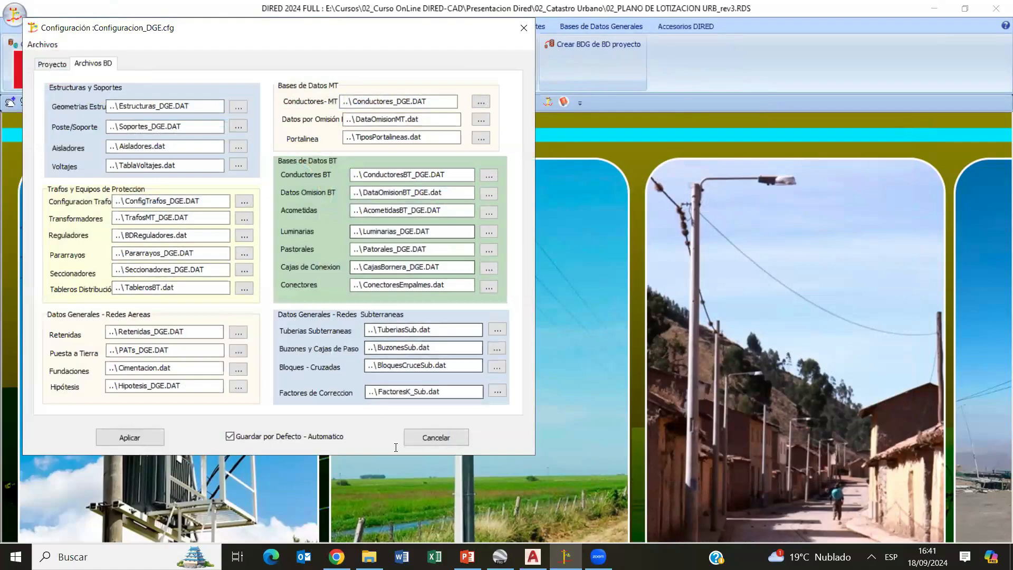
{"action": "left_click", "coordinate": [436, 437]}
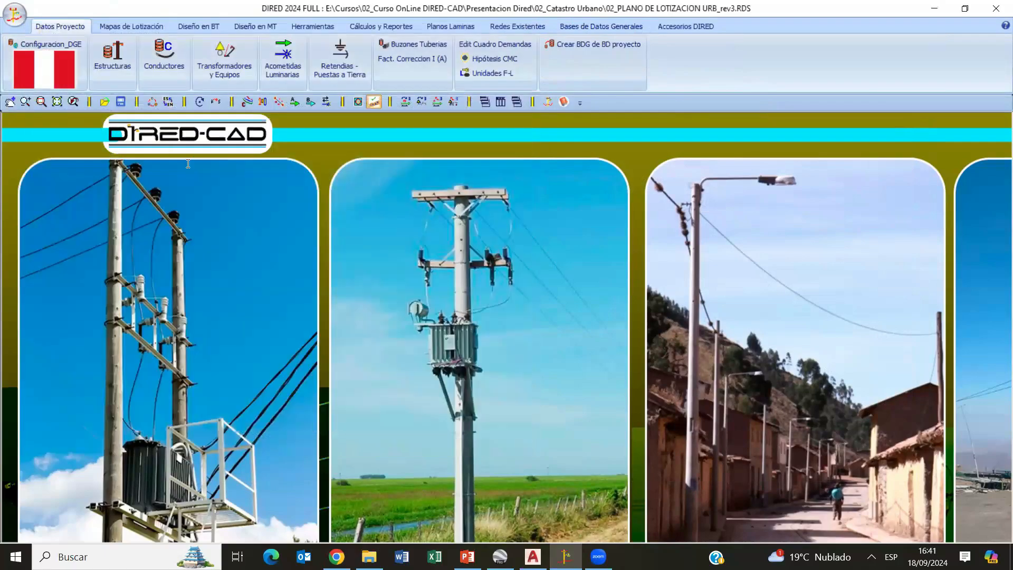
- Switch to AutoCAD and examine the blocks, lots, plaza and streets of the drawing 02_PLANO DE LOTIZACION URB
{"action": "key", "text": "alt+Tab"}
{"action": "key", "text": "alt+Tab"}
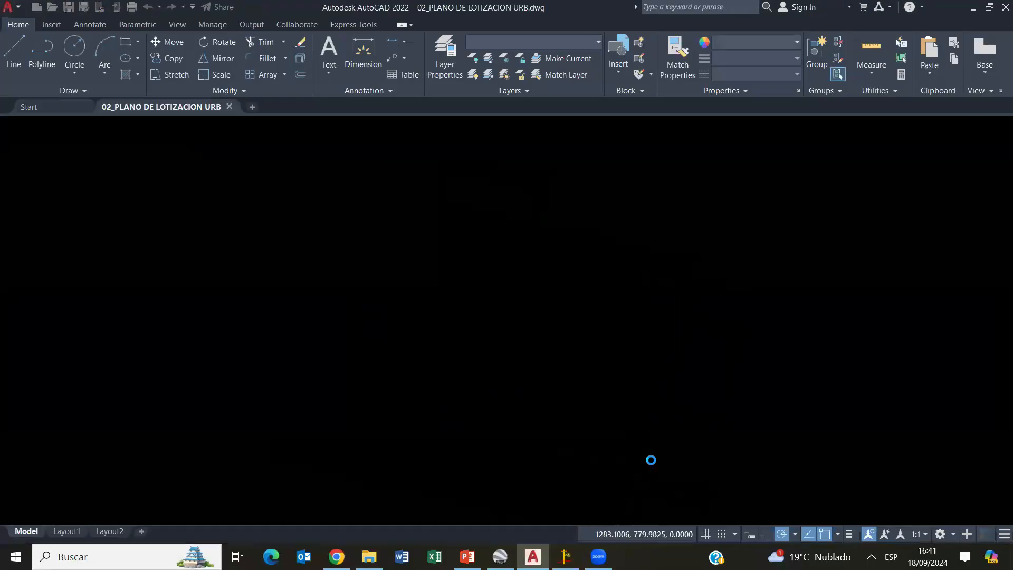
{"action": "scroll", "coordinate": [524, 343], "scroll_direction": "up", "scroll_amount": 8}
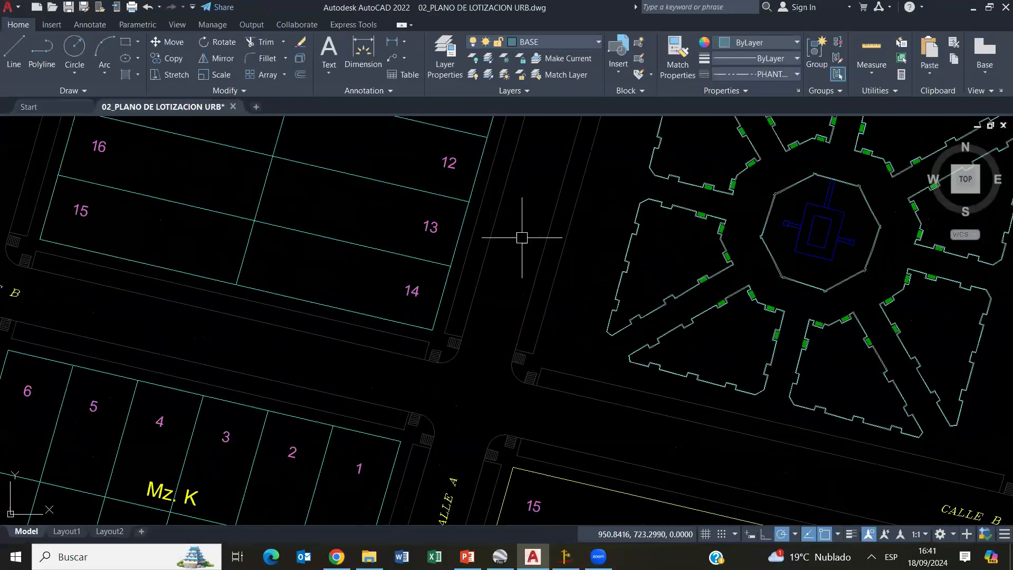
{"action": "middle_click_drag", "start_coordinate": [520, 226], "coordinate": [530, 299]}
{"action": "scroll", "coordinate": [529, 299], "scroll_direction": "down", "scroll_amount": 10}
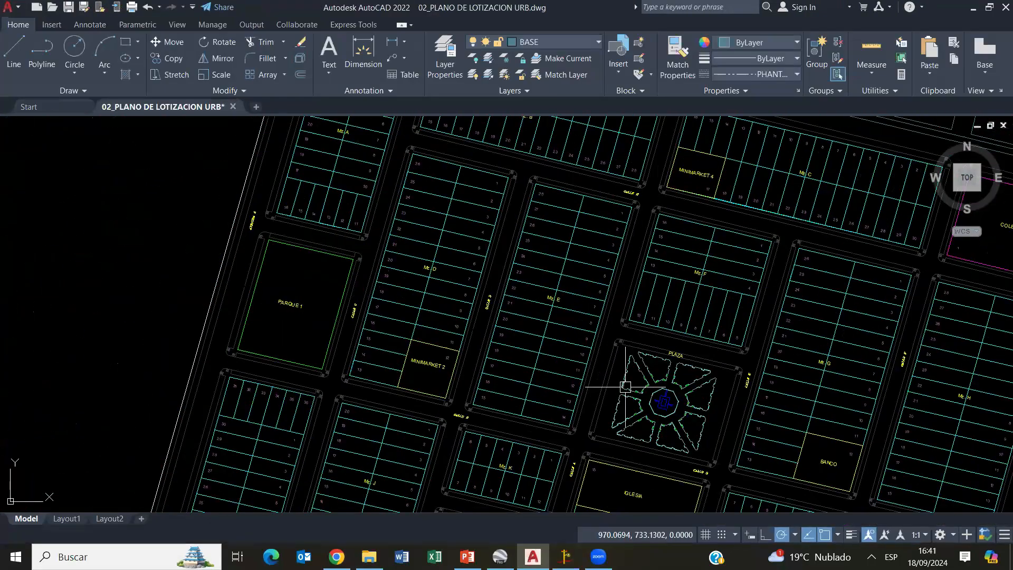
{"action": "middle_click_drag", "start_coordinate": [681, 330], "coordinate": [556, 300]}
{"action": "scroll", "coordinate": [557, 301], "scroll_direction": "up", "scroll_amount": 5}
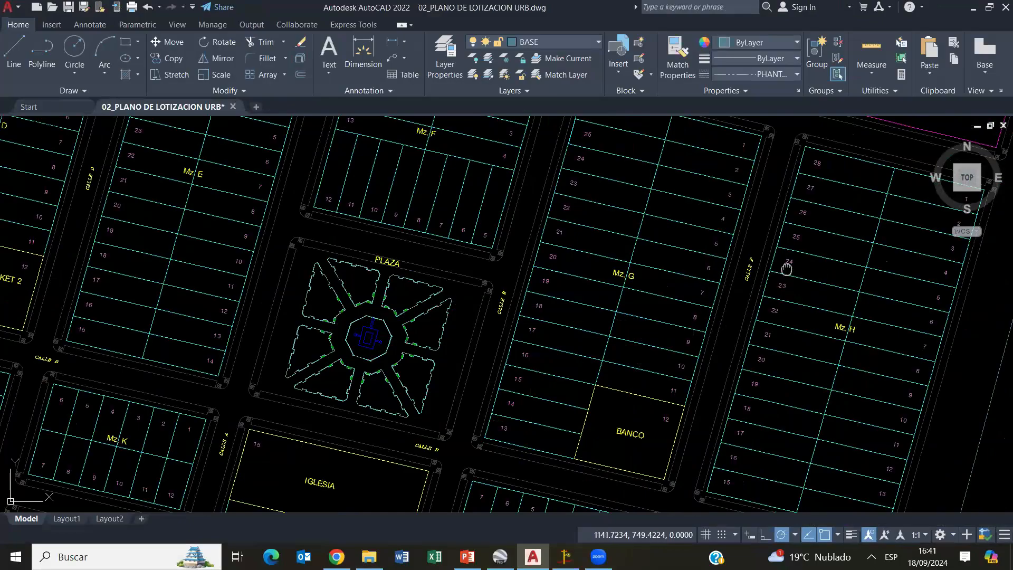
{"action": "middle_click_drag", "start_coordinate": [690, 294], "coordinate": [647, 416]}
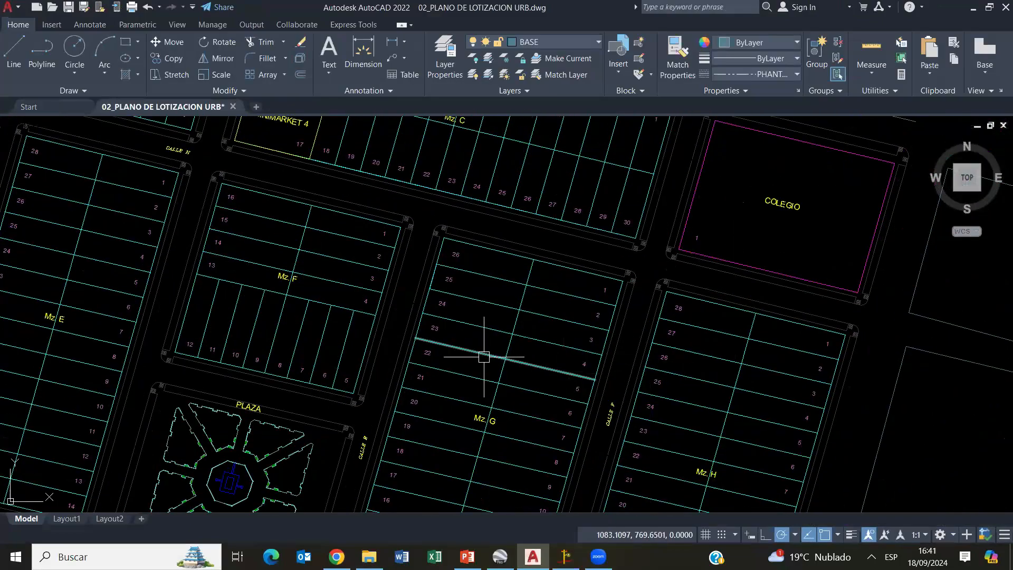
{"action": "middle_click_drag", "start_coordinate": [503, 346], "coordinate": [631, 232]}
{"action": "middle_click_drag", "start_coordinate": [597, 389], "coordinate": [642, 265]}
{"action": "mouse_move", "coordinate": [639, 372]}
{"action": "middle_mouse_down"}
{"action": "mouse_move", "coordinate": [564, 388]}
{"action": "mouse_move", "coordinate": [607, 385]}
{"action": "mouse_move", "coordinate": [591, 316]}
{"action": "middle_mouse_up"}
{"action": "scroll", "coordinate": [562, 386], "scroll_direction": "down", "scroll_amount": 4}
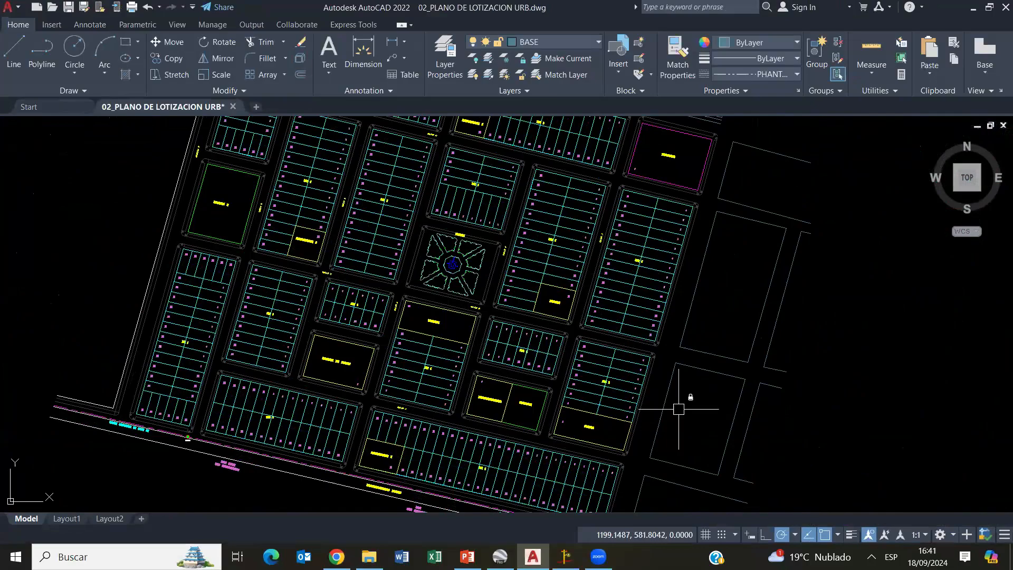
{"action": "scroll", "coordinate": [660, 380], "scroll_direction": "down", "scroll_amount": 2}
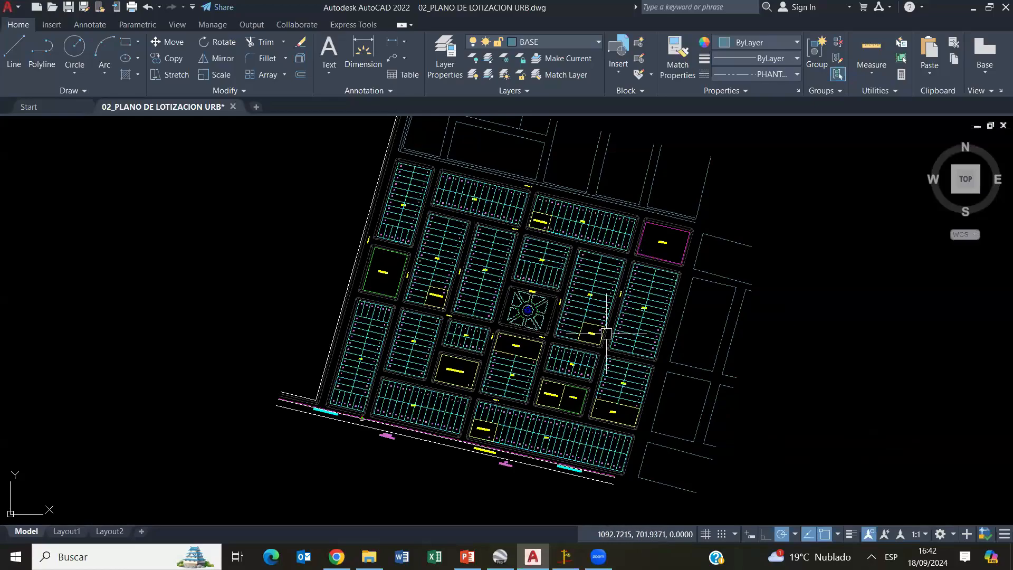
- Select the entire lot plan and explode its objects
{"action": "mouse_move", "coordinate": [844, 465]}
{"action": "left_mouse_down"}
{"action": "mouse_move", "coordinate": [401, 221]}
{"action": "mouse_move", "coordinate": [789, 411]}
{"action": "left_mouse_up"}
{"action": "mouse_move", "coordinate": [866, 481]}
{"action": "left_mouse_down"}
{"action": "mouse_move", "coordinate": [417, 228]}
{"action": "mouse_move", "coordinate": [532, 330]}
{"action": "left_mouse_up"}
{"action": "mouse_move", "coordinate": [837, 498]}
{"action": "left_mouse_down"}
{"action": "mouse_move", "coordinate": [696, 383]}
{"action": "mouse_move", "coordinate": [260, 189]}
{"action": "mouse_move", "coordinate": [257, 174]}
{"action": "left_mouse_up"}
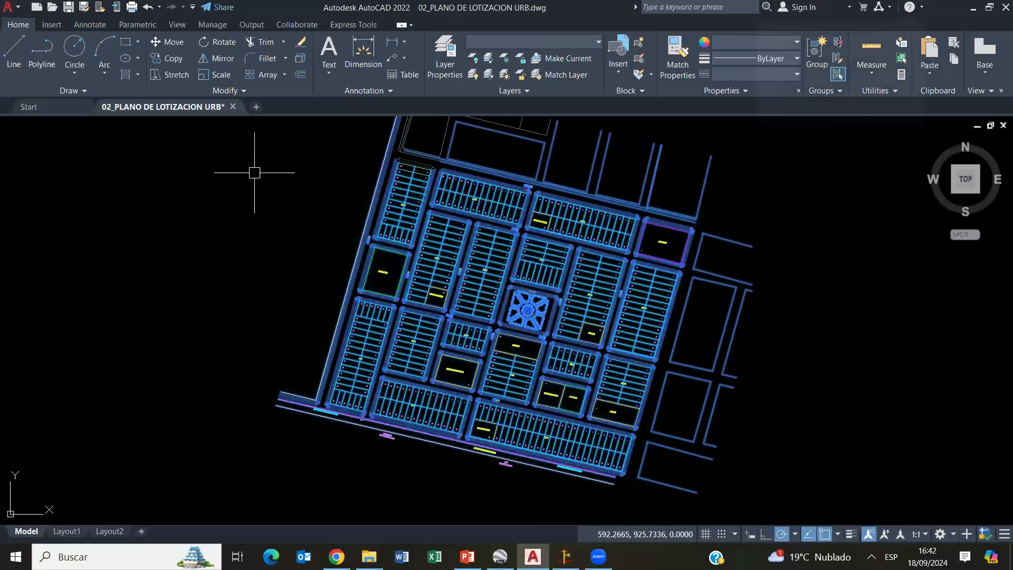
{"action": "left_click", "coordinate": [302, 62]}
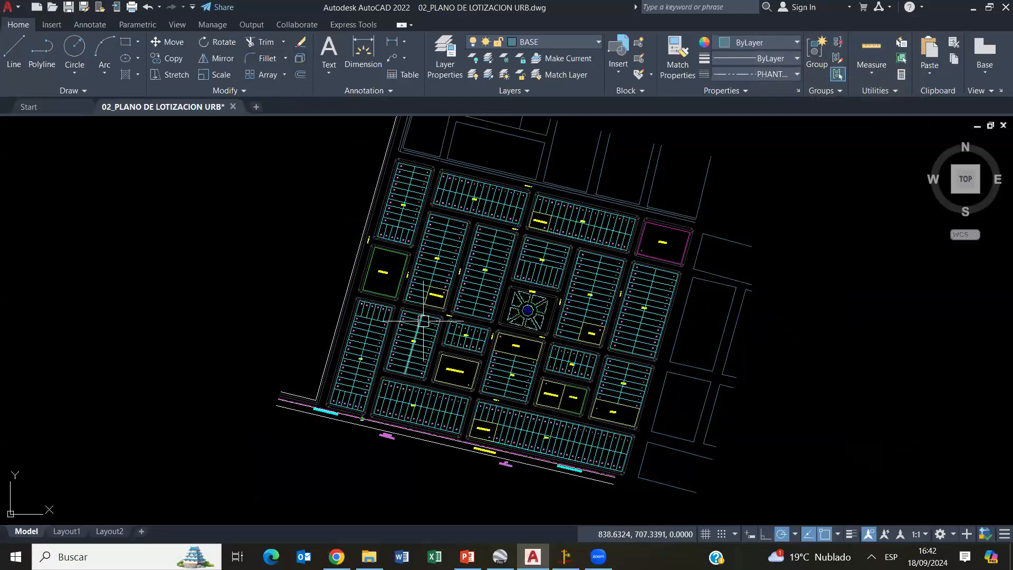
- Check the DXF formats offered when saving the drawing under another type, cancel the save and close the drawing, discarding its changes
{"action": "left_click", "coordinate": [9, 7]}
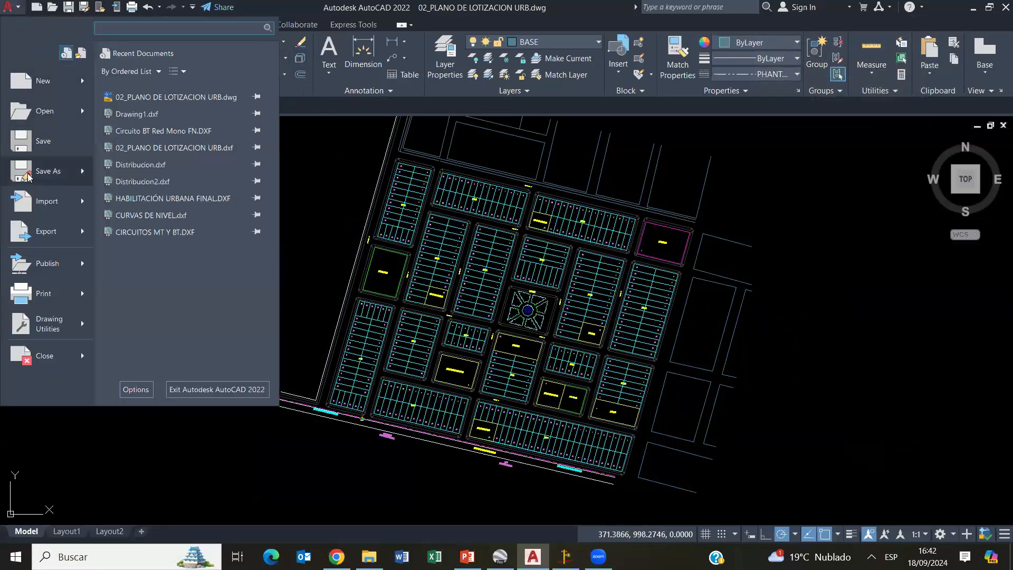
{"action": "left_click", "coordinate": [45, 171]}
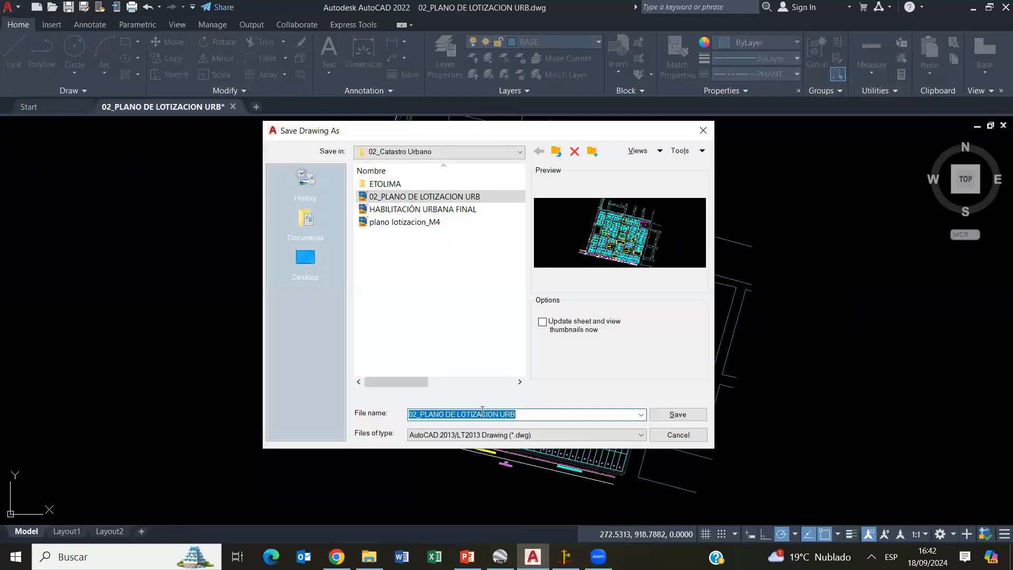
{"action": "left_click", "coordinate": [479, 435]}
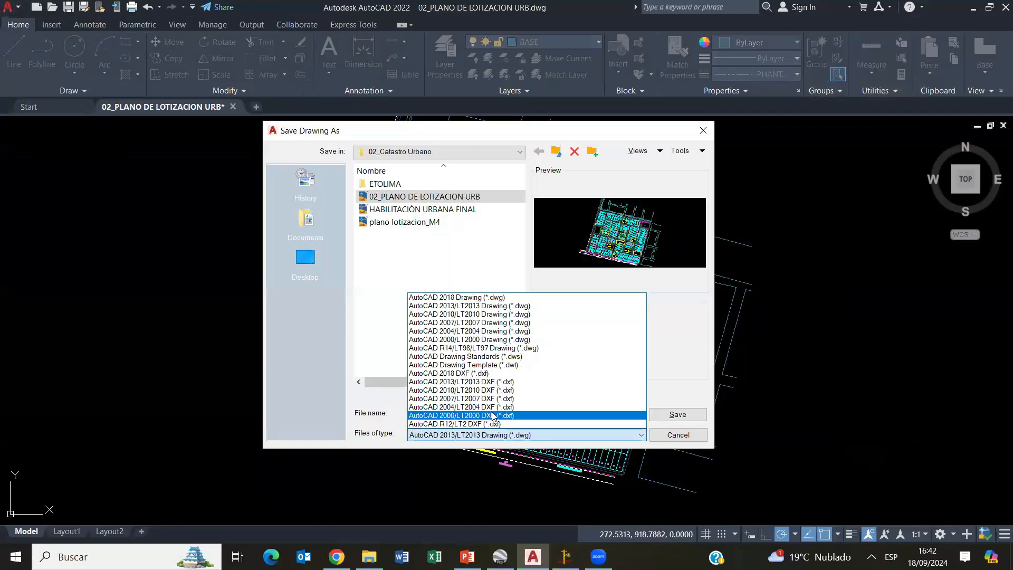
{"action": "left_click", "coordinate": [344, 305]}
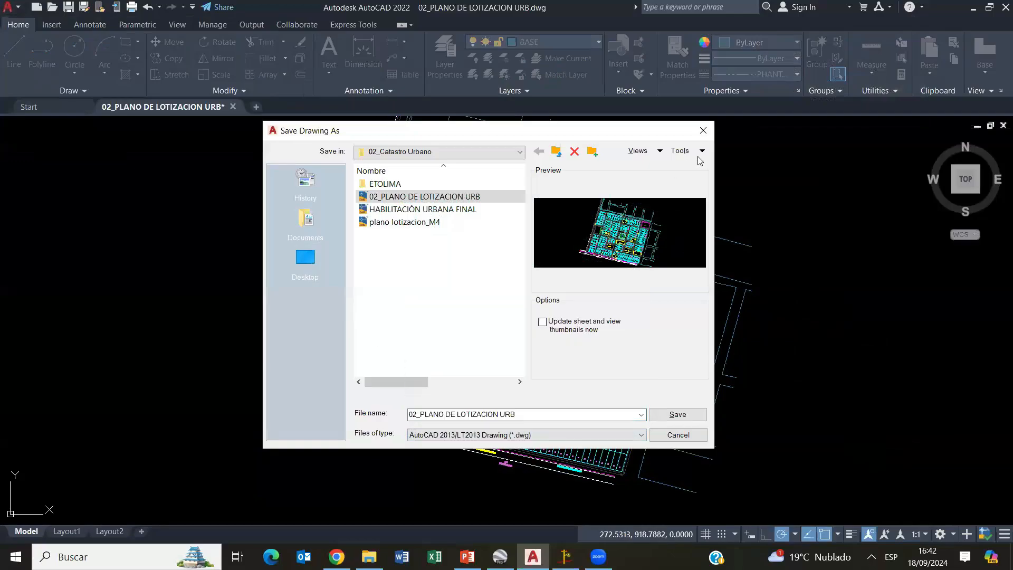
{"action": "left_click", "coordinate": [703, 130]}
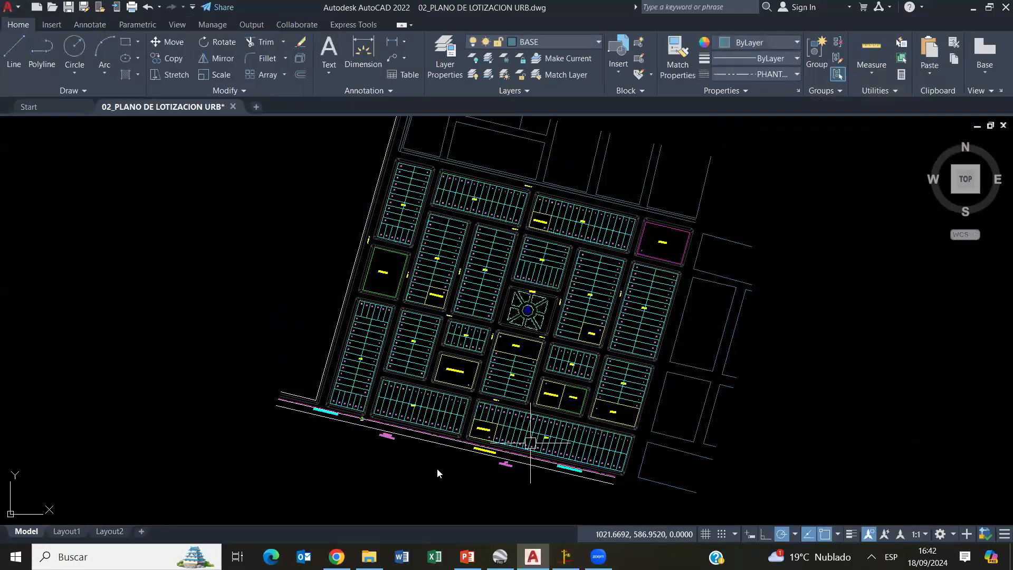
{"action": "left_click", "coordinate": [233, 107]}
{"action": "left_click", "coordinate": [552, 312]}
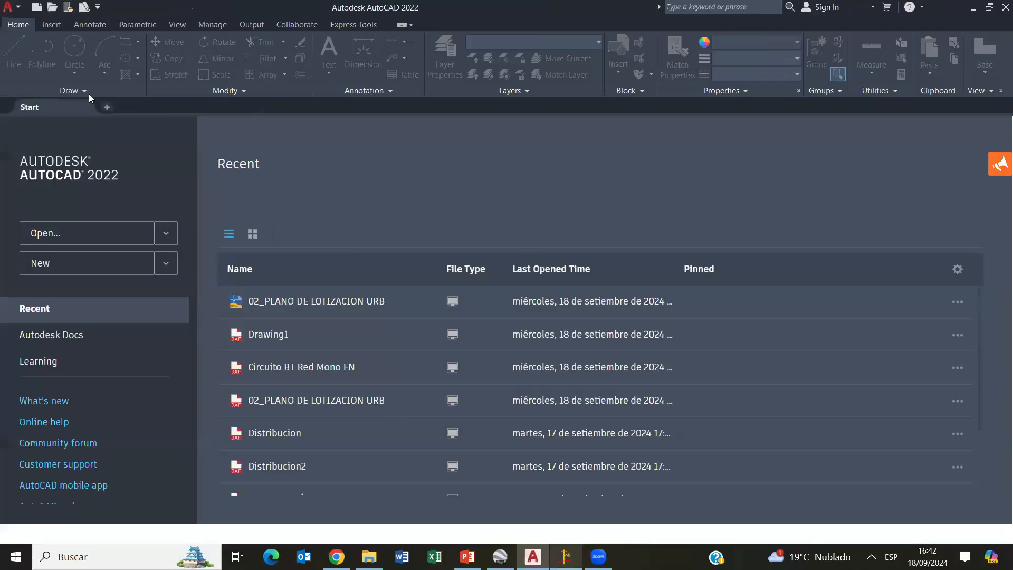
- Switch to DIRED-CAD and load the DXF city plan 02_PLANO DE LOTIZACION URB from the 02_Catastro Urbano folder
{"action": "key", "text": "alt+Tab"}
{"action": "left_click", "coordinate": [15, 15]}
{"action": "left_click", "coordinate": [58, 76]}
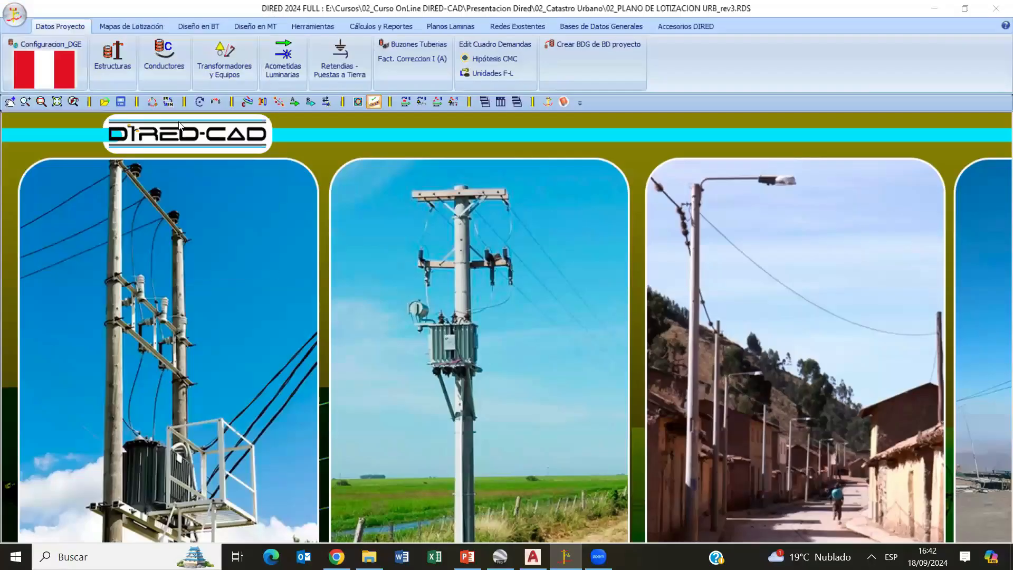
{"action": "left_click", "coordinate": [539, 186]}
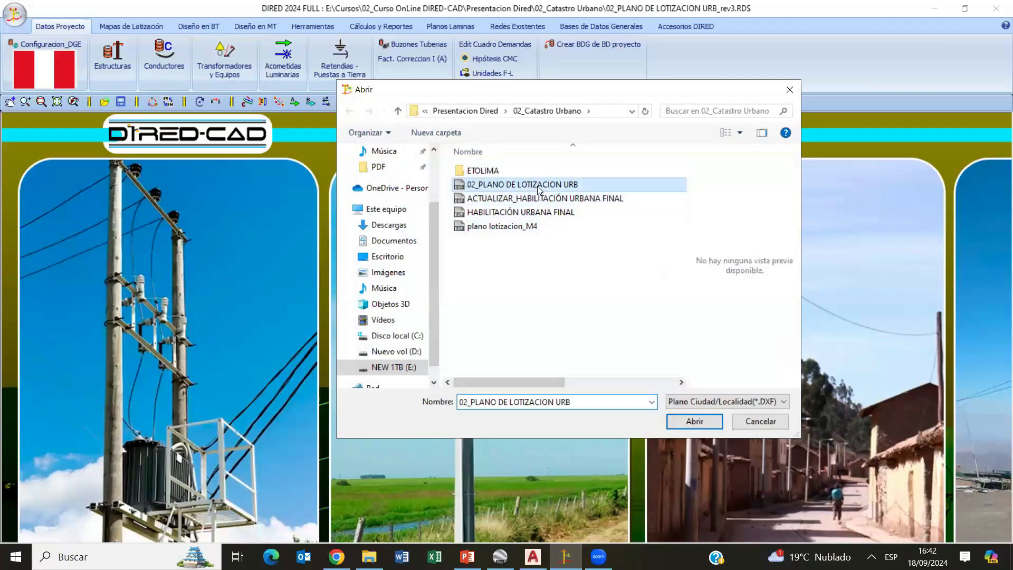
{"action": "left_click", "coordinate": [694, 421]}
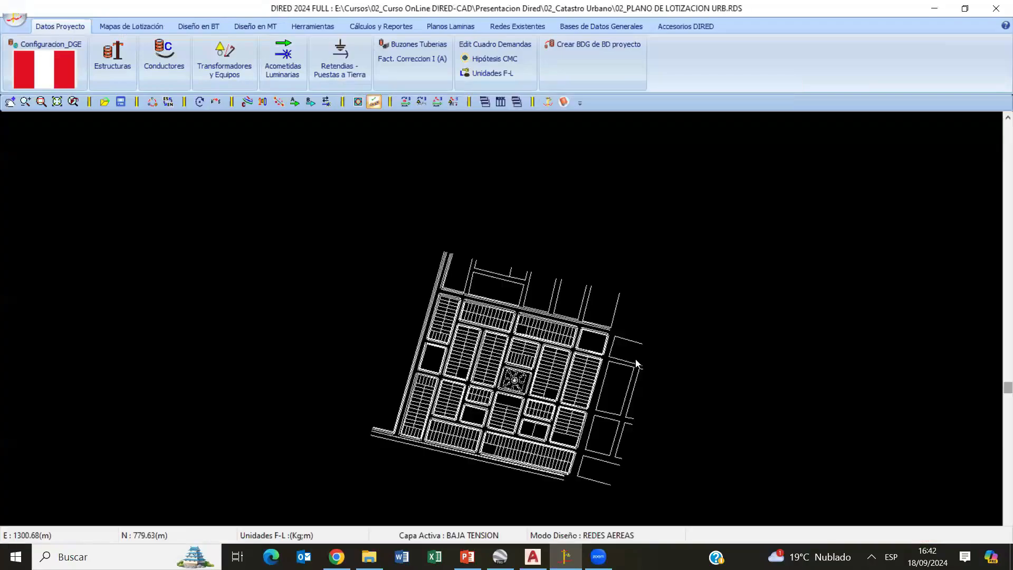
- Examine the loaded plan's blocks, lots and labels, and close it without saving
{"action": "scroll", "coordinate": [506, 370], "scroll_direction": "up", "scroll_amount": 4}
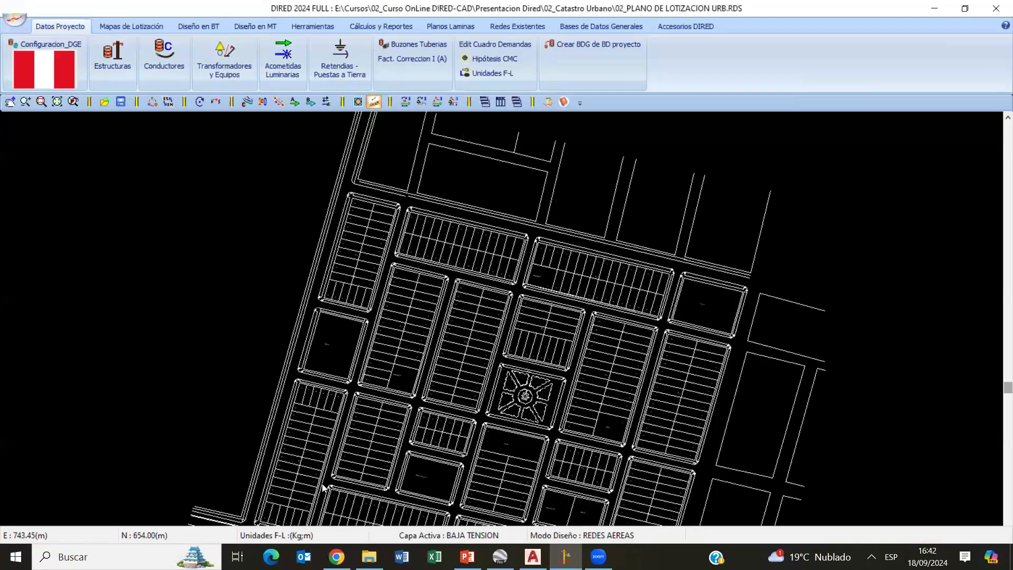
{"action": "scroll", "coordinate": [619, 353], "scroll_direction": "up", "scroll_amount": 3}
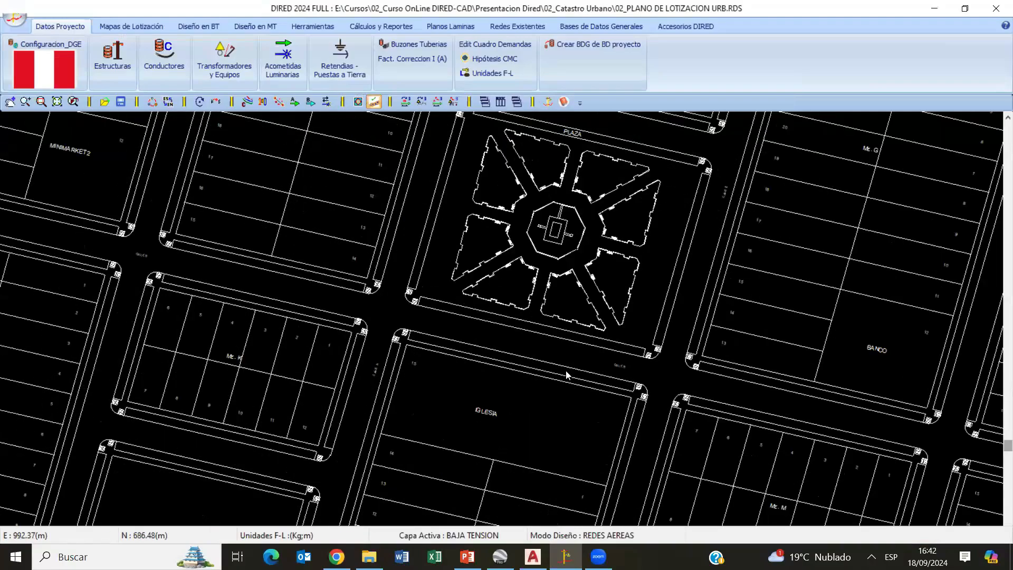
{"action": "scroll", "coordinate": [568, 386], "scroll_direction": "down", "scroll_amount": 6}
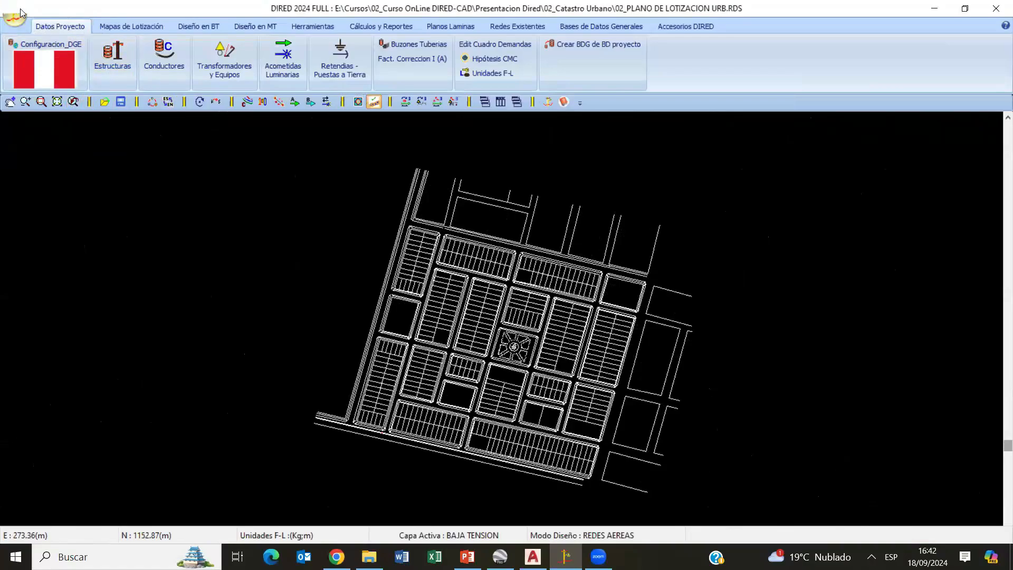
{"action": "left_click", "coordinate": [33, 23]}
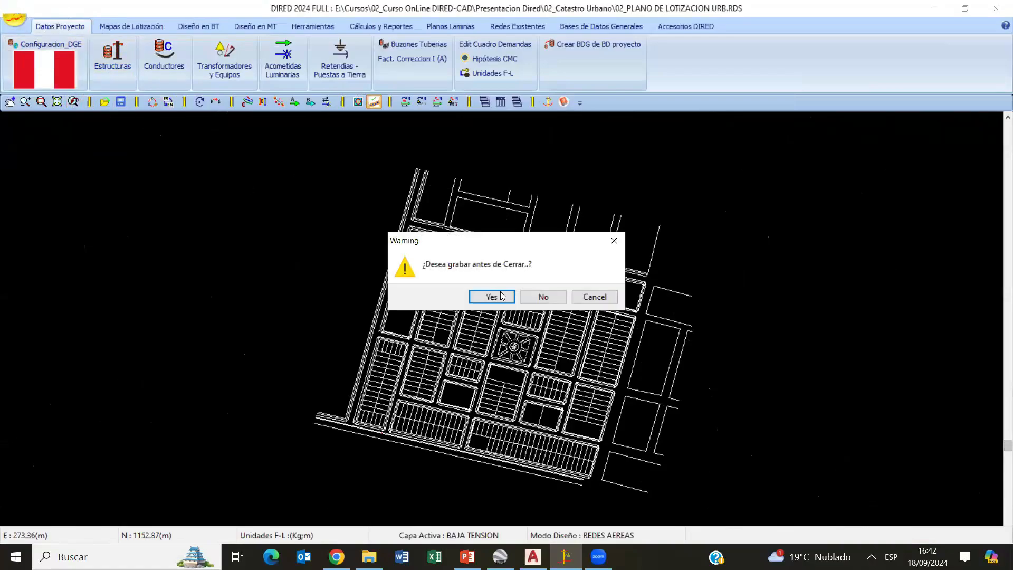
{"action": "left_click", "coordinate": [552, 299]}
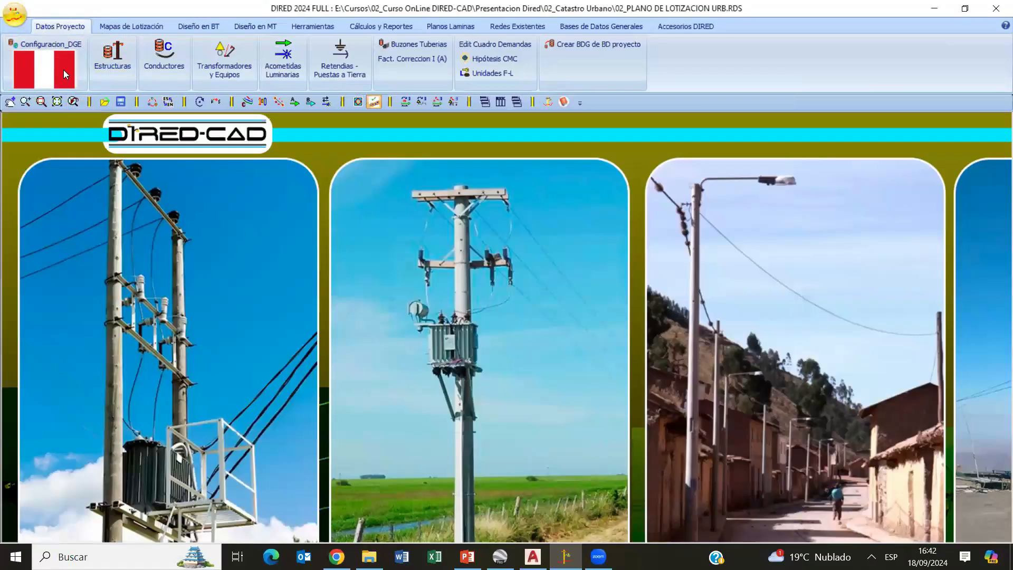
- Load the Configuracion_ETOLIMA.cfg project configuration from the Settings folder
{"action": "left_click", "coordinate": [47, 44]}
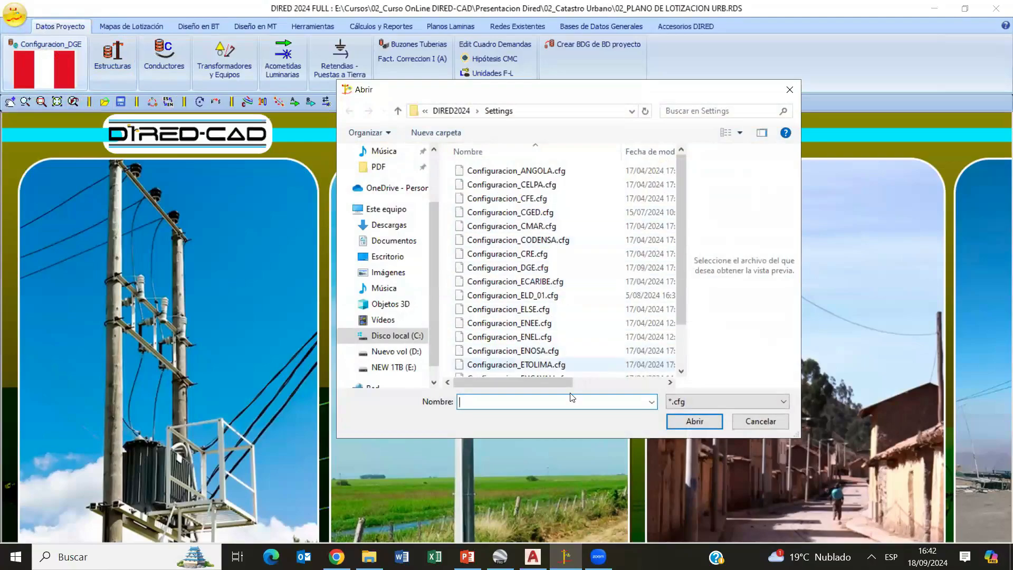
{"action": "left_click", "coordinate": [543, 364]}
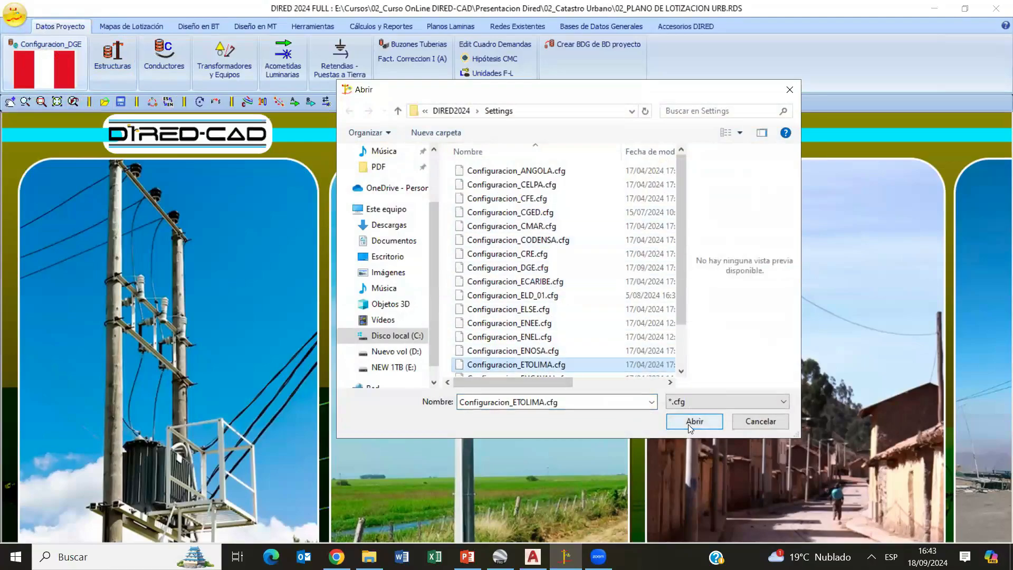
{"action": "left_click", "coordinate": [694, 421]}
- Load the DXF city plan 02_PLANO DE LOTIZACION URB from 02_Catastro Urbano under the ETOLIMA configuration
{"action": "left_click", "coordinate": [14, 15]}
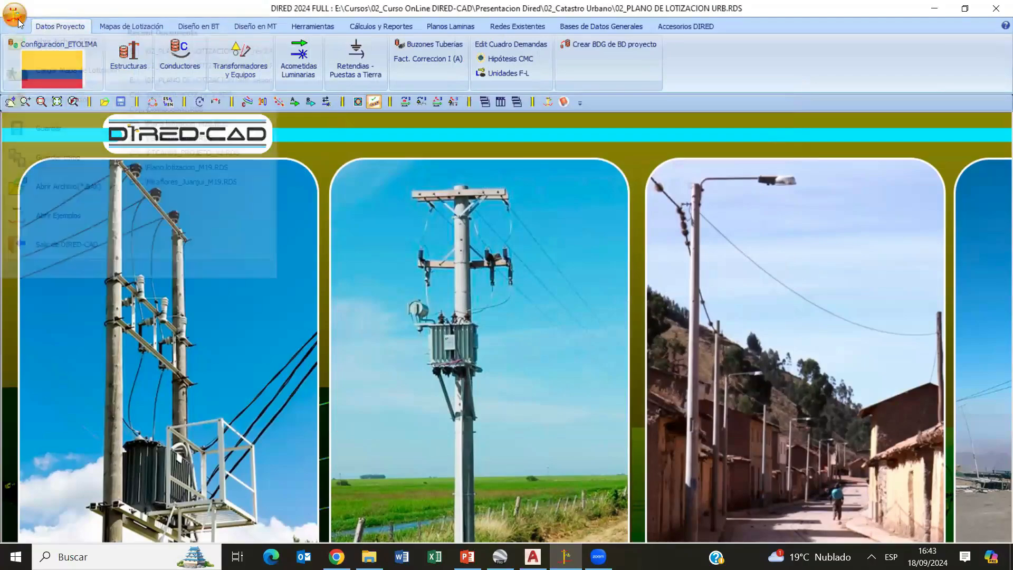
{"action": "left_click", "coordinate": [67, 75]}
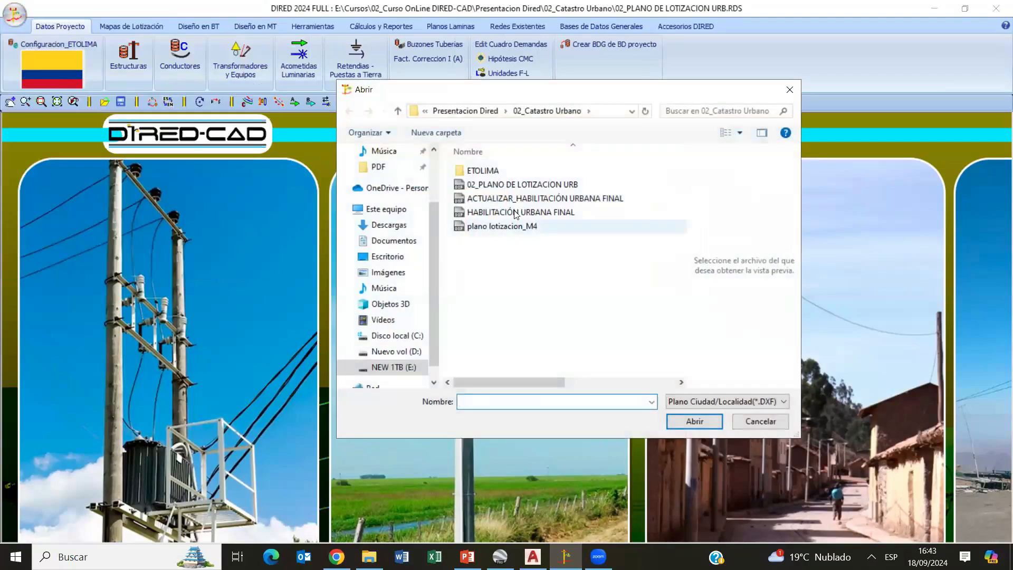
{"action": "double_click", "coordinate": [530, 190]}
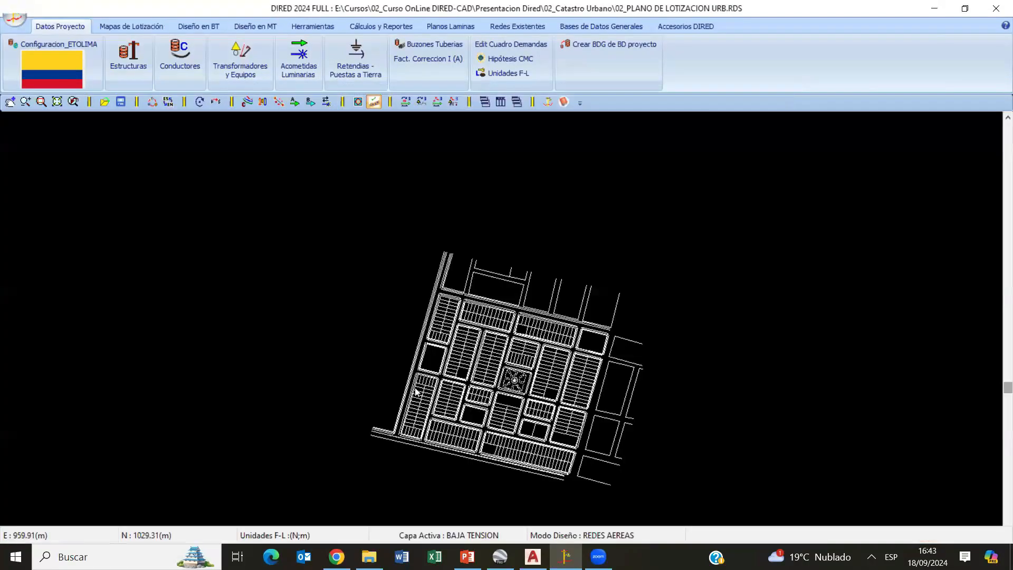
{"action": "scroll", "coordinate": [490, 264], "scroll_direction": "up", "scroll_amount": 3}
{"action": "scroll", "coordinate": [491, 264], "scroll_direction": "up", "scroll_amount": 5}
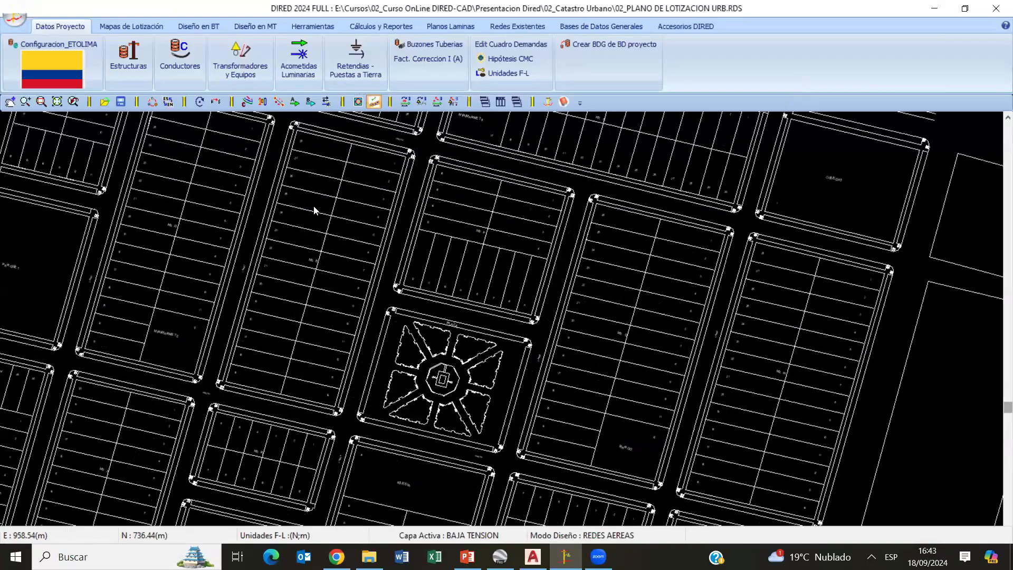
- Check the database files assigned in the ETOLIMA configuration and its structures table, leaving both unchanged
{"action": "left_click", "coordinate": [57, 68]}
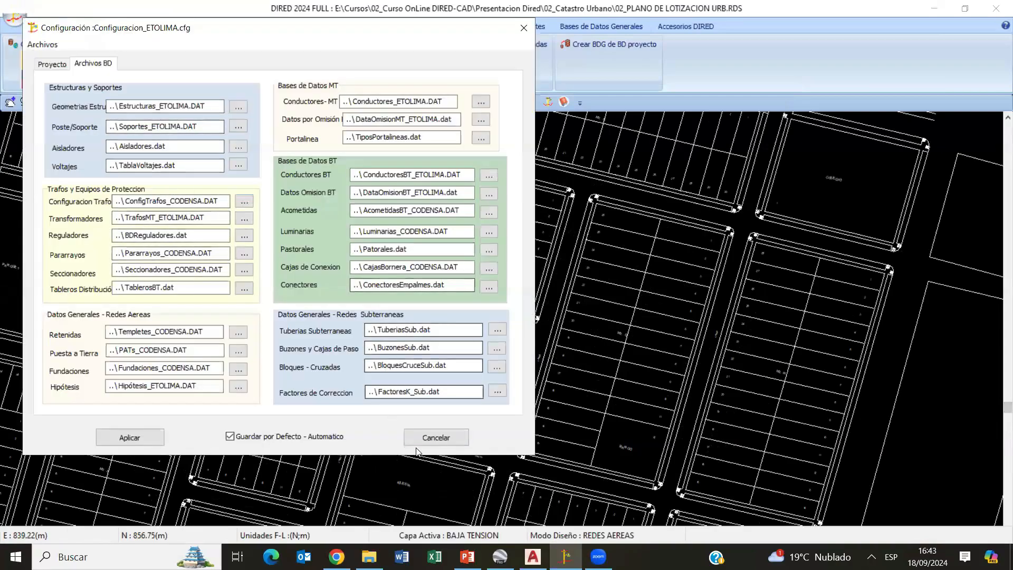
{"action": "left_click", "coordinate": [460, 437]}
{"action": "left_click", "coordinate": [131, 68]}
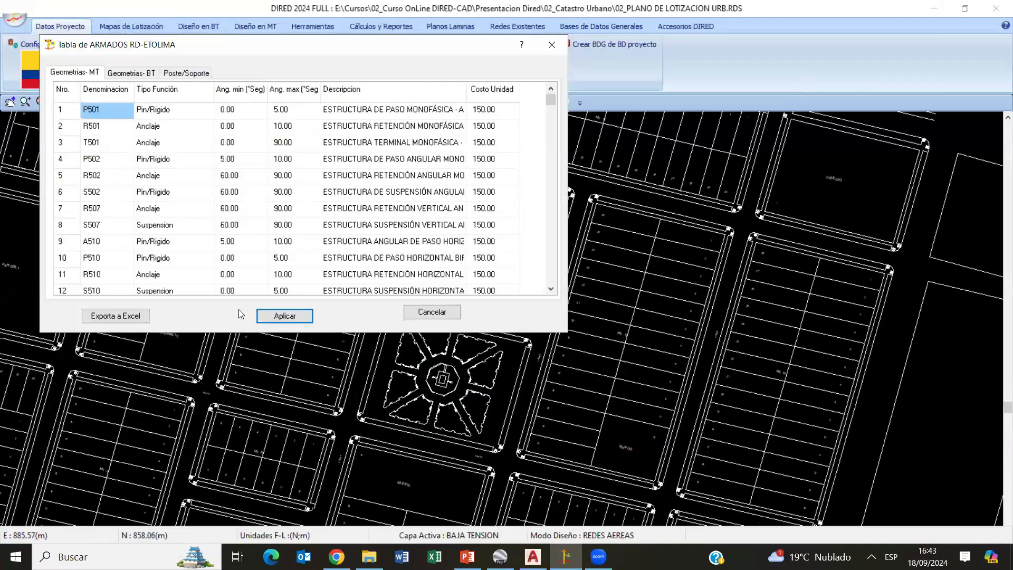
{"action": "left_click", "coordinate": [446, 314]}
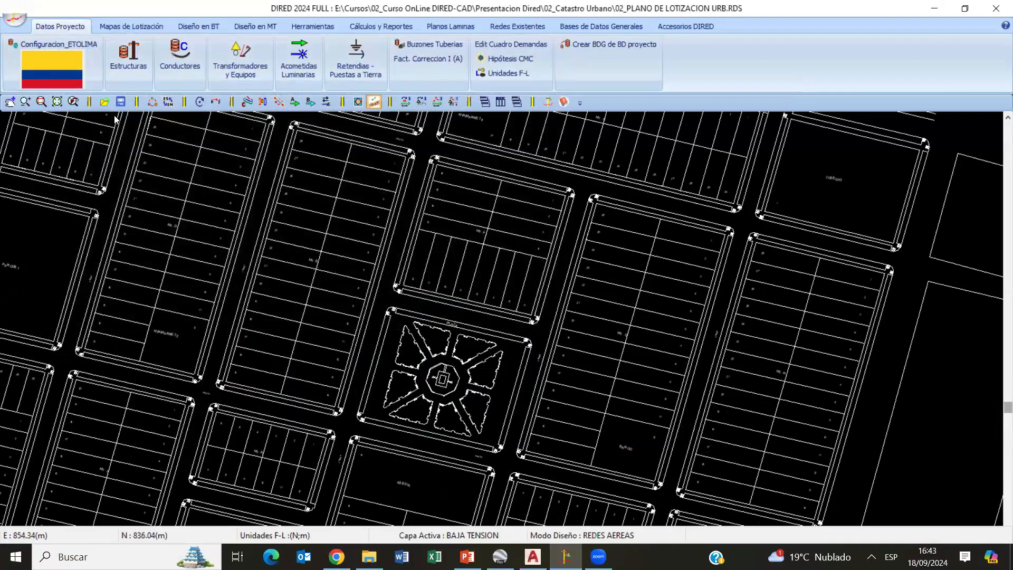
- Close the plan without saving and switch the project configuration to Configuracion_DGE.cfg
{"action": "double_click", "coordinate": [17, 8]}
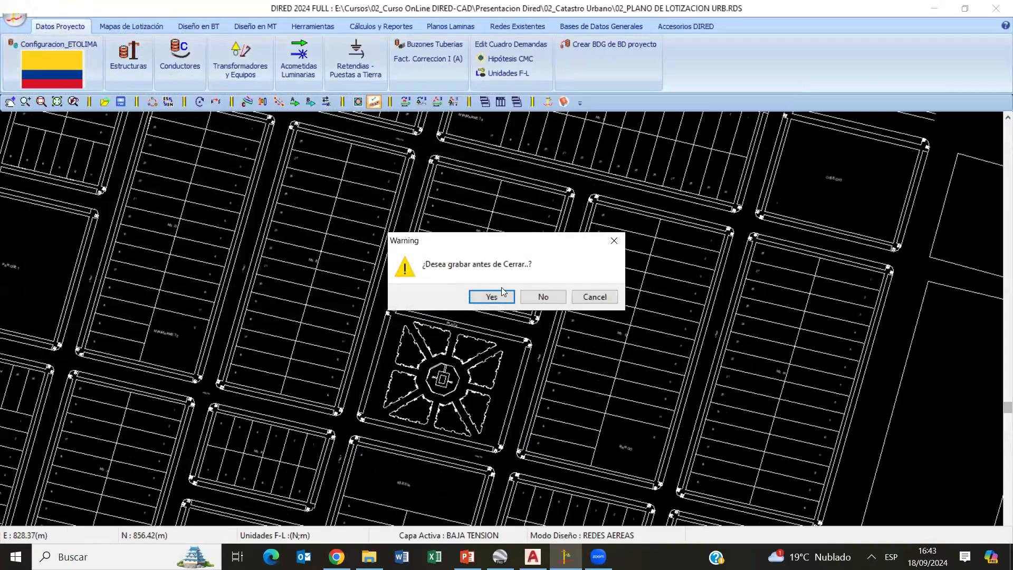
{"action": "left_click", "coordinate": [544, 299]}
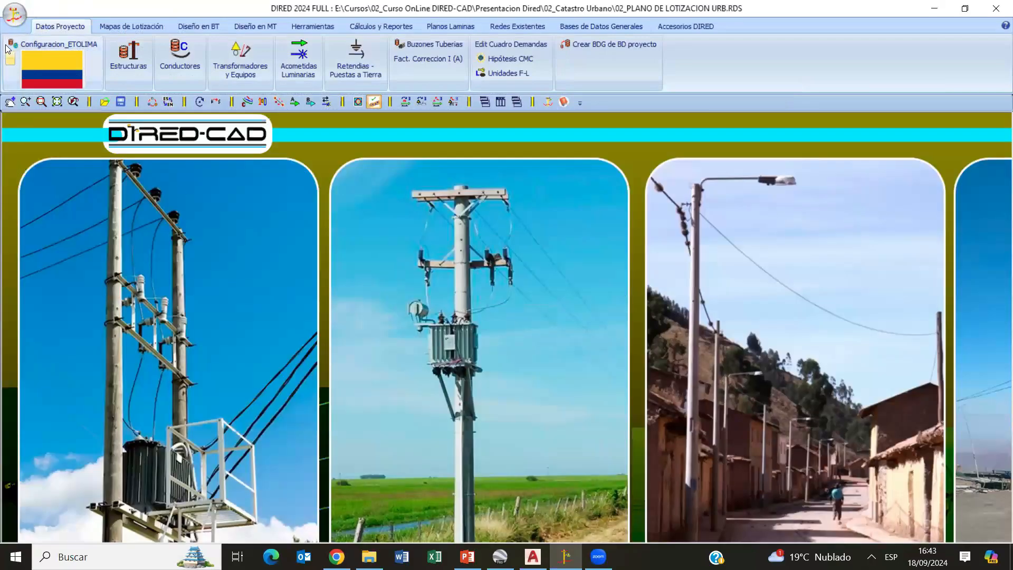
{"action": "left_click", "coordinate": [76, 46]}
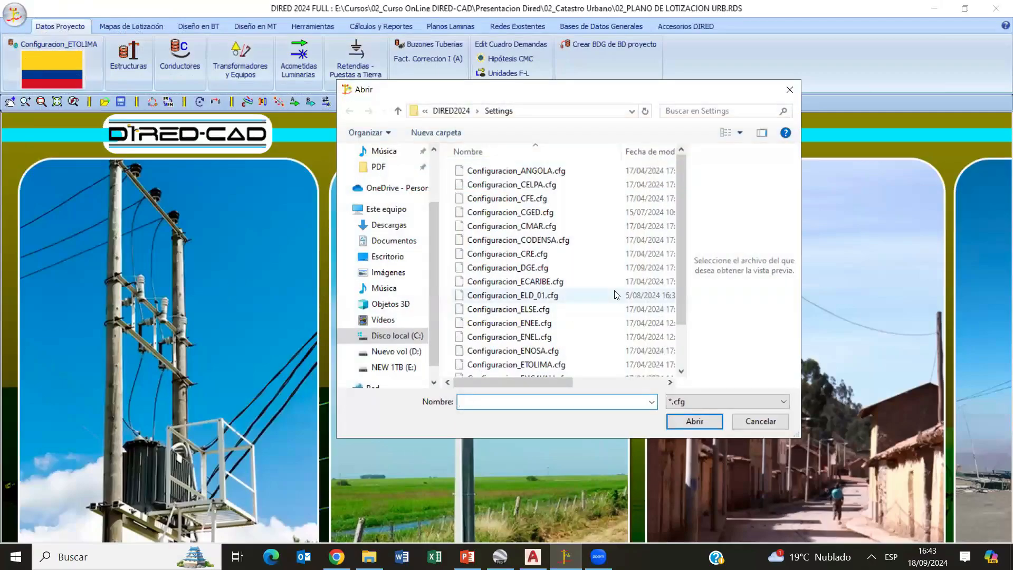
{"action": "double_click", "coordinate": [567, 270]}
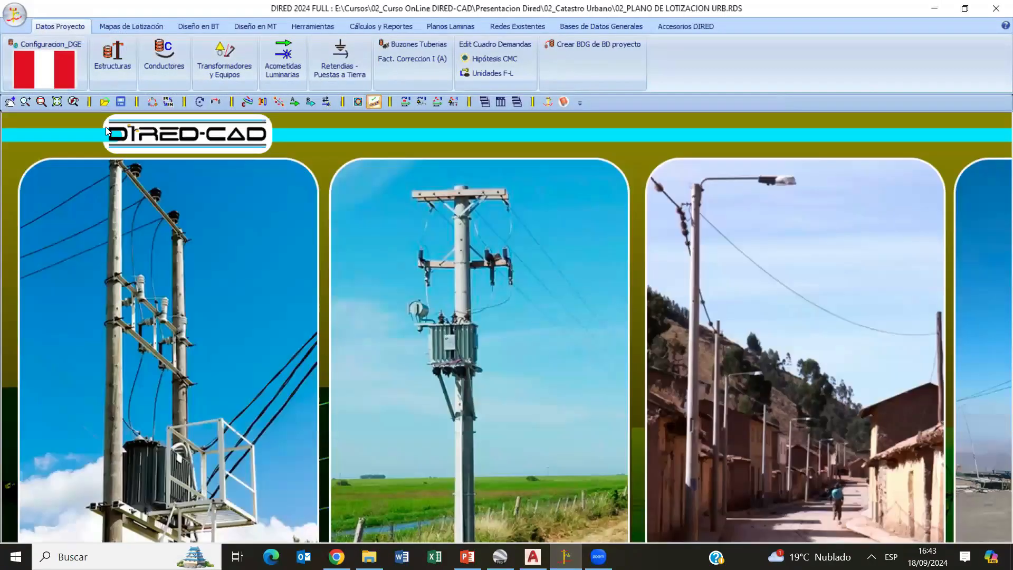
- Load the DXF city plan 02_PLANO DE LOTIZACION URB under the DGE configuration
{"action": "left_click", "coordinate": [15, 17]}
{"action": "left_click", "coordinate": [60, 72]}
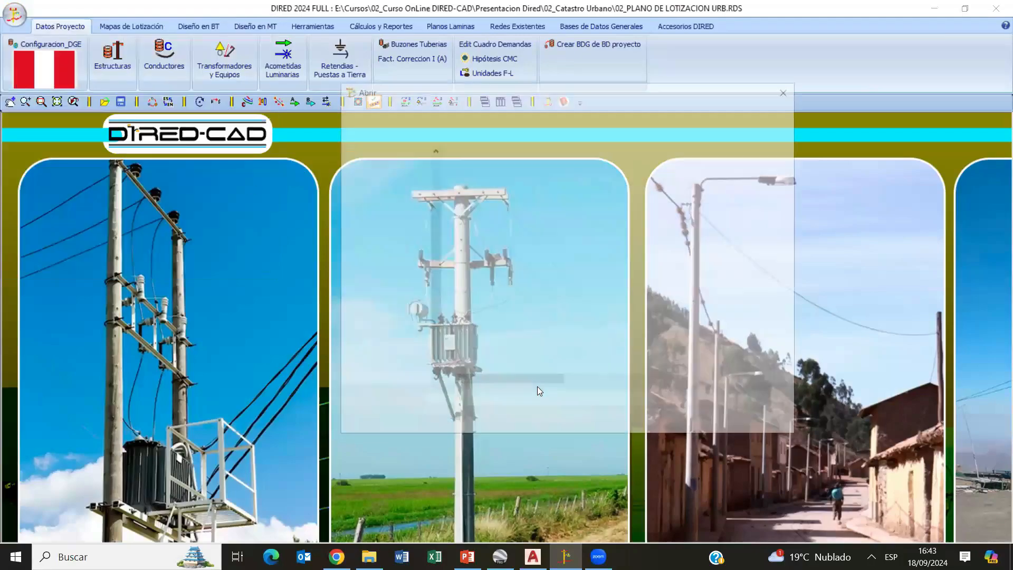
{"action": "double_click", "coordinate": [539, 184]}
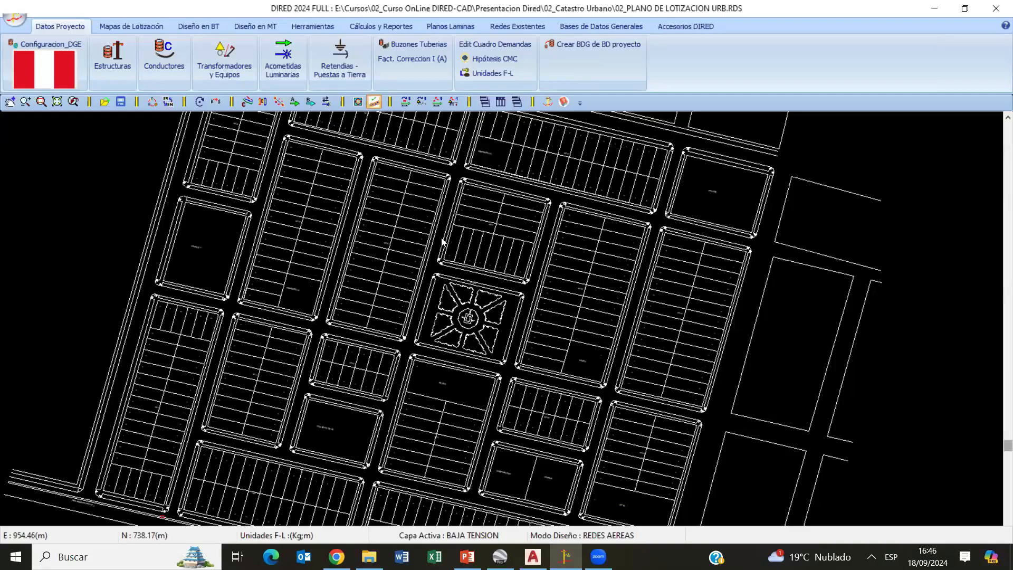
{"action": "scroll", "coordinate": [510, 307], "scroll_direction": "up", "scroll_amount": 3}
{"action": "mouse_move", "coordinate": [510, 307]}
{"action": "middle_mouse_down"}
{"action": "mouse_move", "coordinate": [517, 243]}
{"action": "mouse_move", "coordinate": [539, 404]}
{"action": "middle_mouse_up"}
{"action": "scroll", "coordinate": [539, 404], "scroll_direction": "down", "scroll_amount": 2}
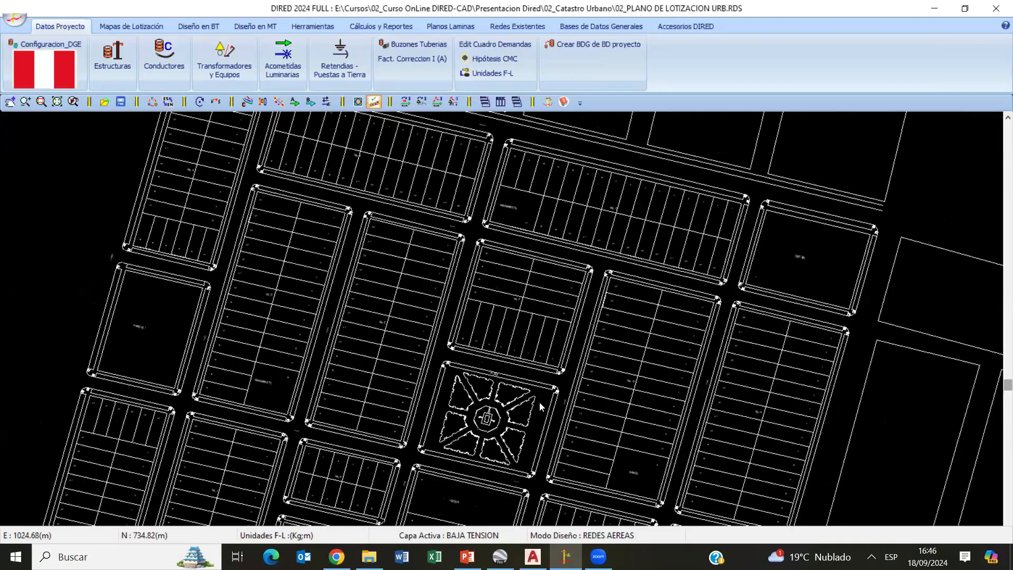
- Compare the low-voltage (BT) and medium-voltage (MT) design modes over the lot plan, finishing in BT design
{"action": "left_click", "coordinate": [206, 26]}
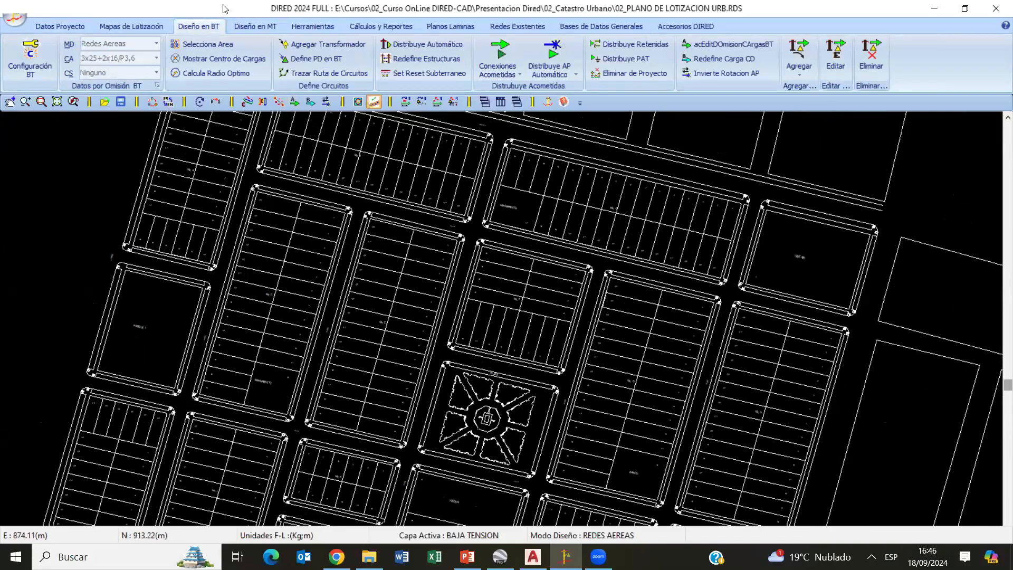
{"action": "left_click", "coordinate": [239, 27]}
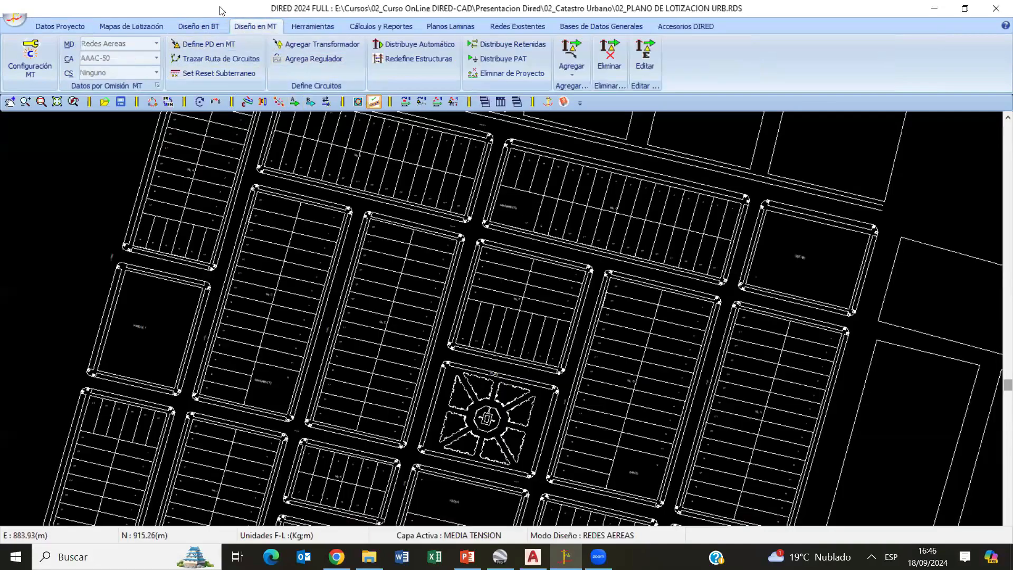
{"action": "left_click", "coordinate": [196, 27]}
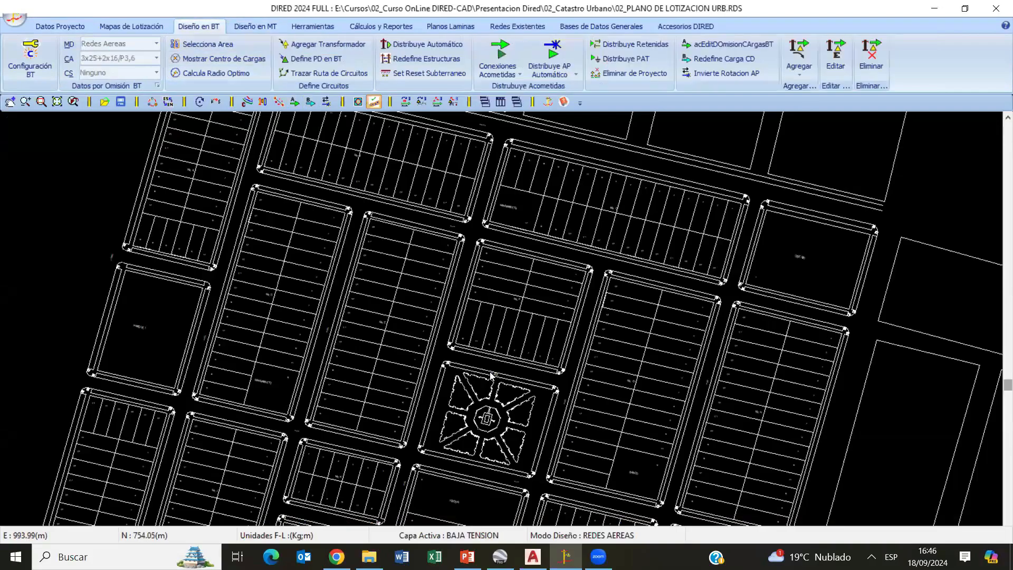
{"action": "scroll", "coordinate": [491, 336], "scroll_direction": "down", "scroll_amount": 3}
{"action": "scroll", "coordinate": [466, 338], "scroll_direction": "up", "scroll_amount": 4}
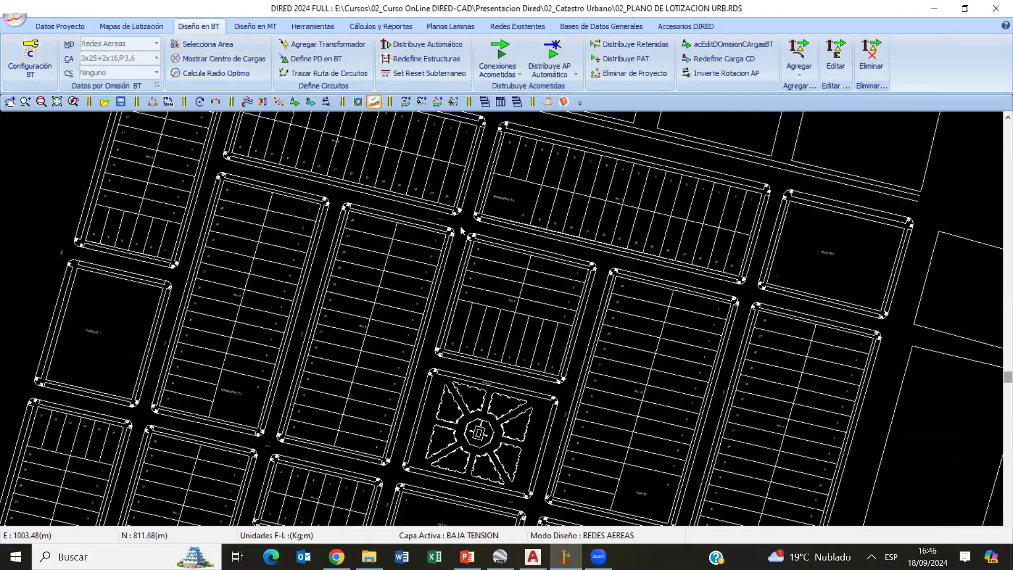
{"action": "scroll", "coordinate": [460, 226], "scroll_direction": "up", "scroll_amount": 3}
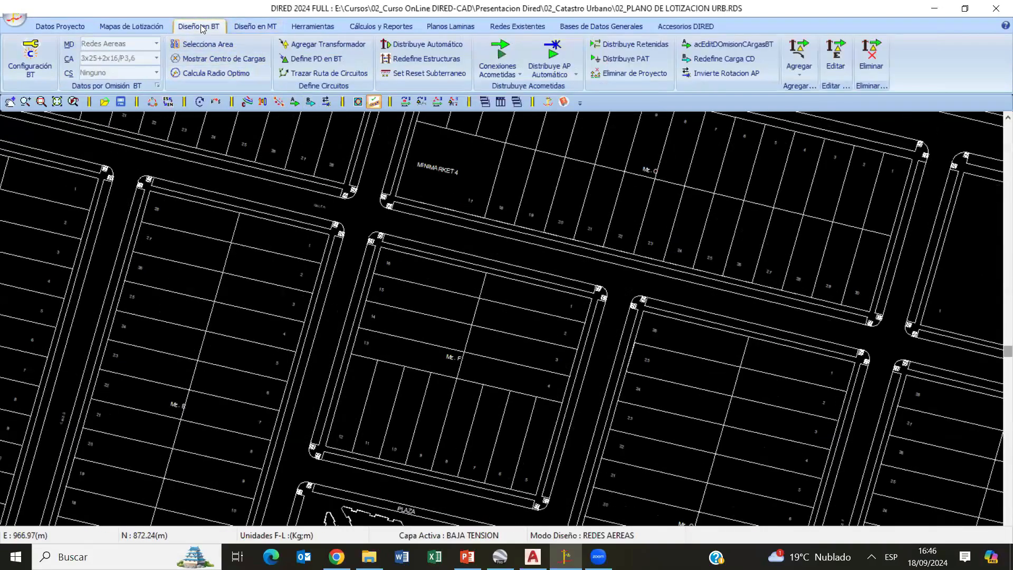
{"action": "left_click", "coordinate": [251, 29]}
{"action": "left_click", "coordinate": [210, 28]}
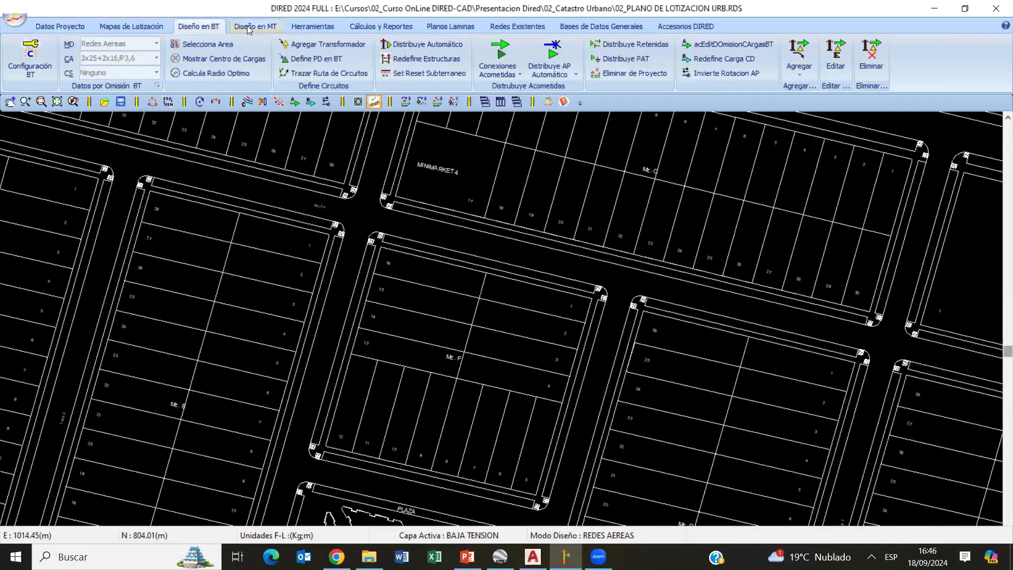
{"action": "left_click", "coordinate": [247, 29]}
{"action": "left_click", "coordinate": [221, 28]}
{"action": "left_click", "coordinate": [235, 27]}
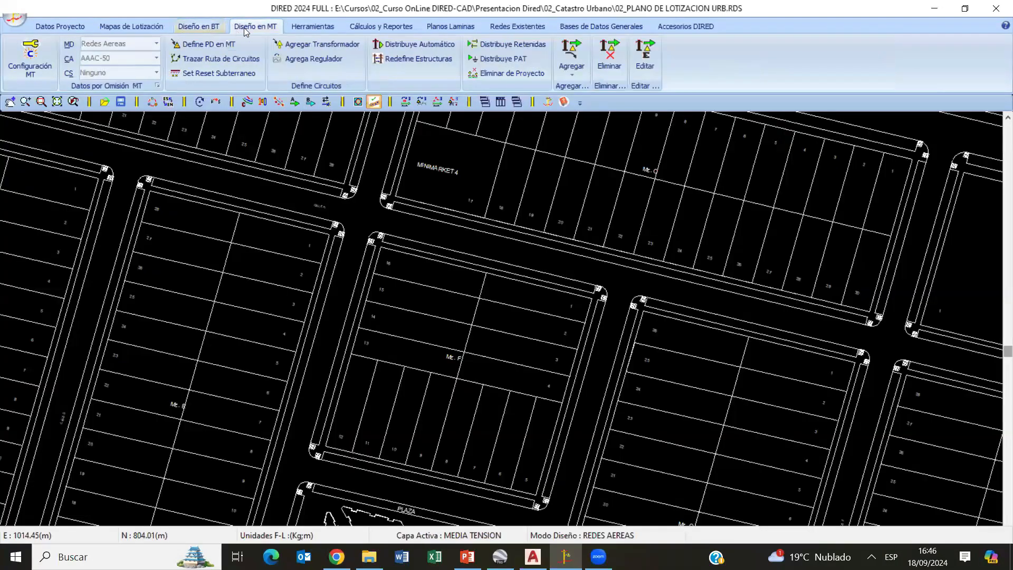
{"action": "left_click", "coordinate": [205, 30]}
{"action": "scroll", "coordinate": [532, 362], "scroll_direction": "down", "scroll_amount": 2}
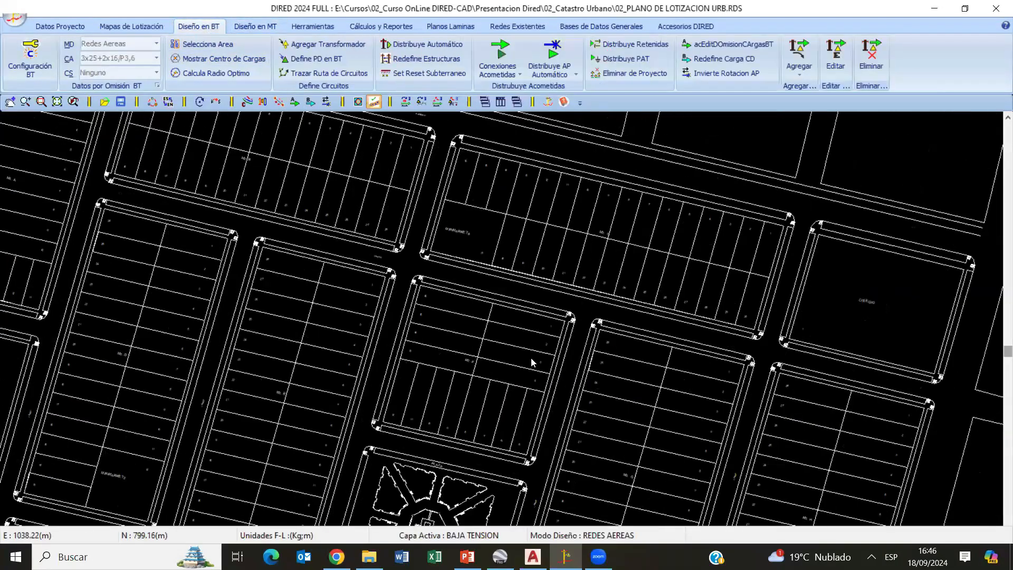
{"action": "scroll", "coordinate": [532, 362], "scroll_direction": "down", "scroll_amount": 3}
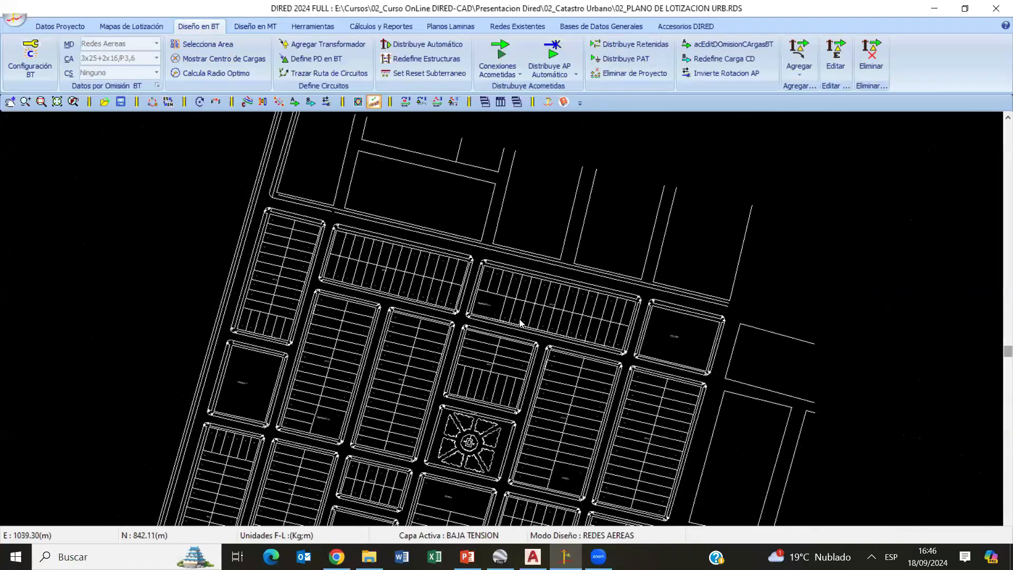
{"action": "scroll", "coordinate": [503, 364], "scroll_direction": "up", "scroll_amount": 3}
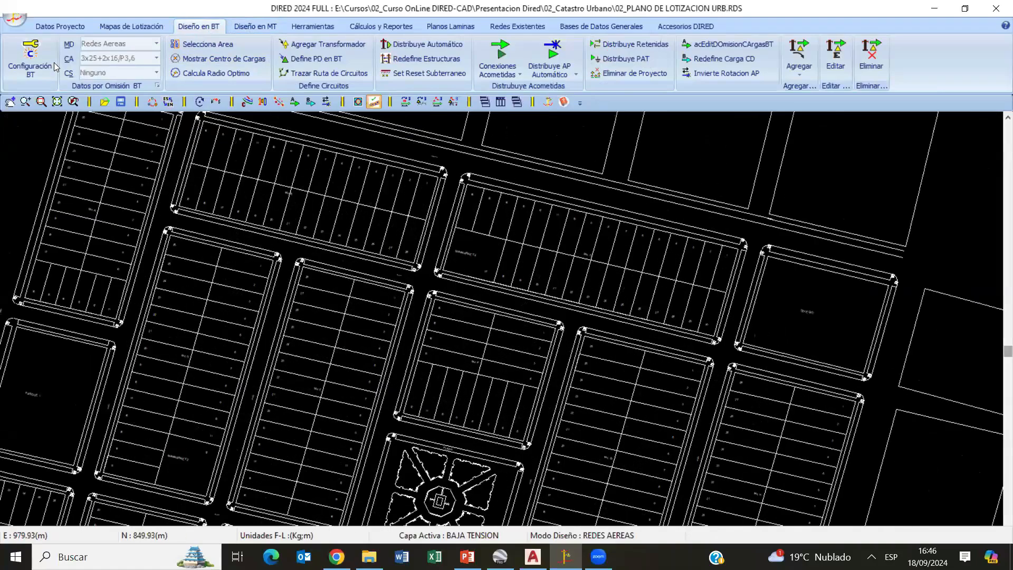
- Open the general BT configuration, review the demand and service colour of types A, B and C in the demand table, and cancel the table
{"action": "left_click", "coordinate": [33, 60]}
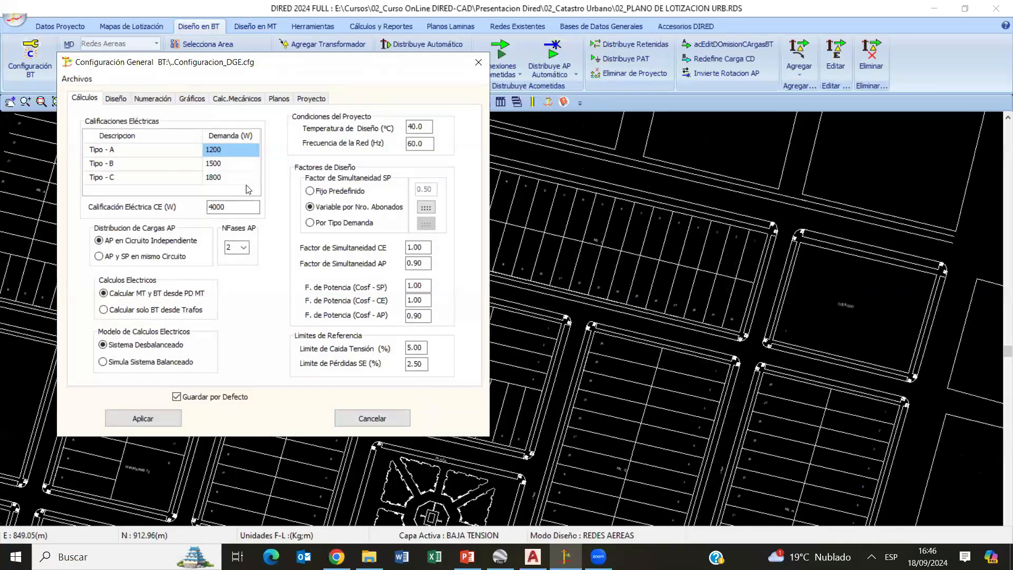
{"action": "double_click", "coordinate": [176, 168]}
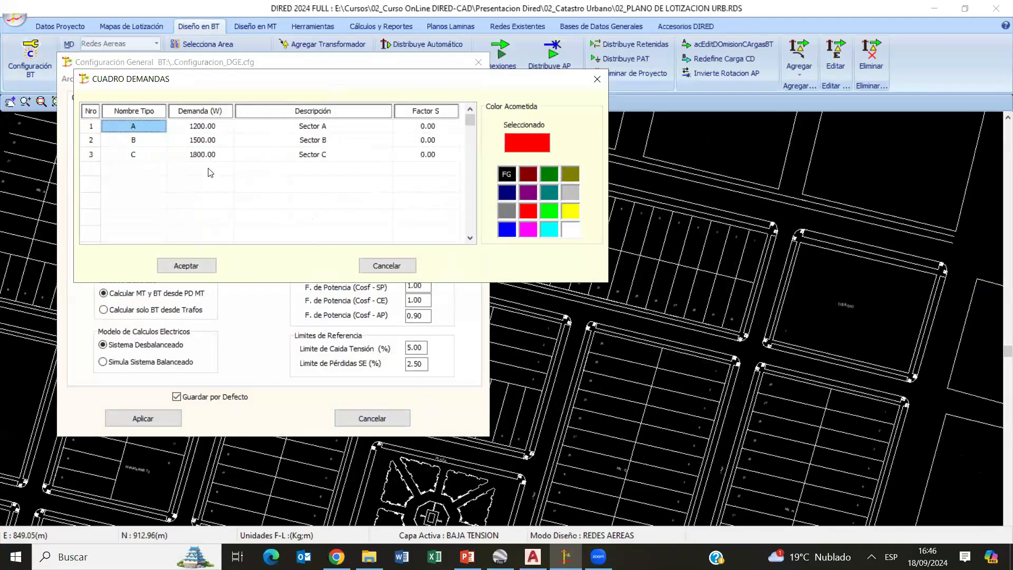
{"action": "left_click", "coordinate": [205, 139]}
{"action": "left_click", "coordinate": [207, 127]}
{"action": "left_click", "coordinate": [203, 139]}
{"action": "left_click", "coordinate": [203, 154]}
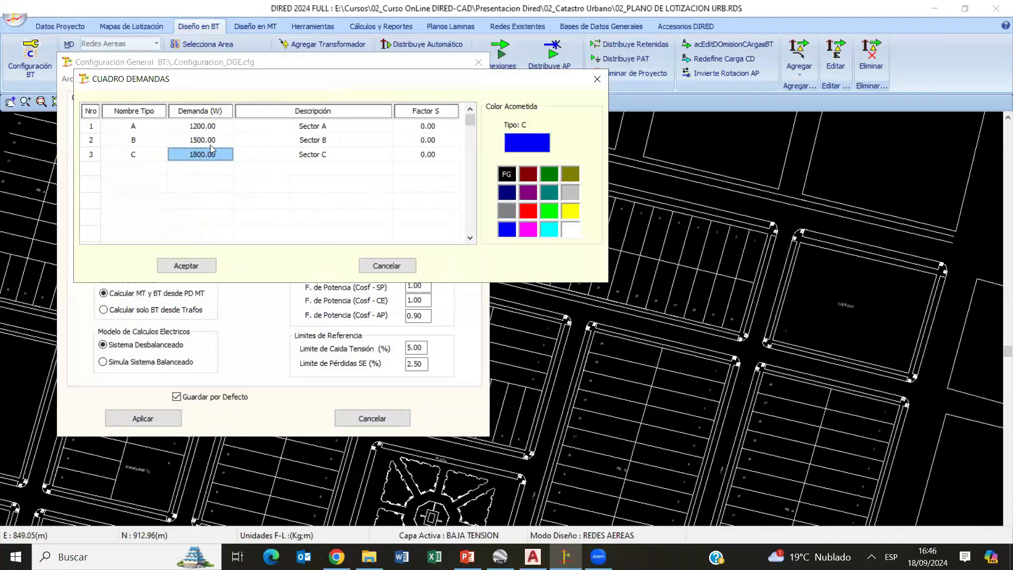
{"action": "left_click", "coordinate": [387, 266]}
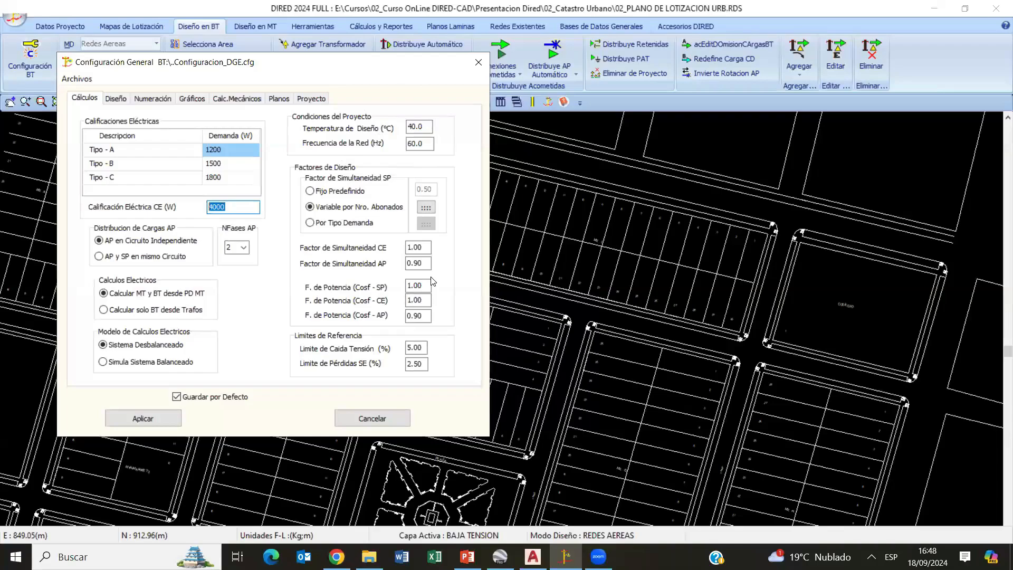
- Try the fixed SP simultaneity factor, return it to variable by number of subscribers, and examine the table of user ranges and factors
{"action": "left_click", "coordinate": [329, 196]}
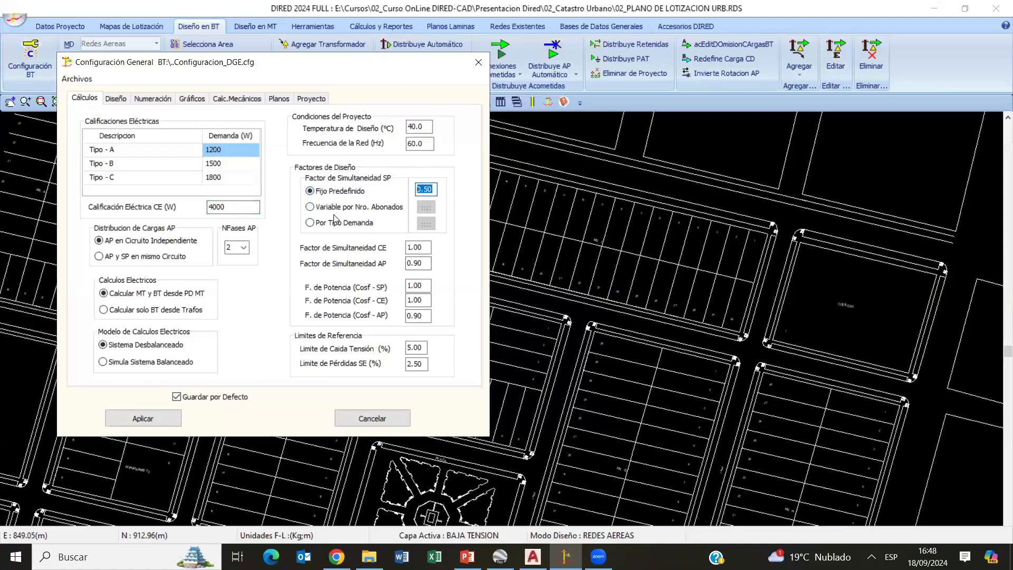
{"action": "left_click", "coordinate": [321, 207]}
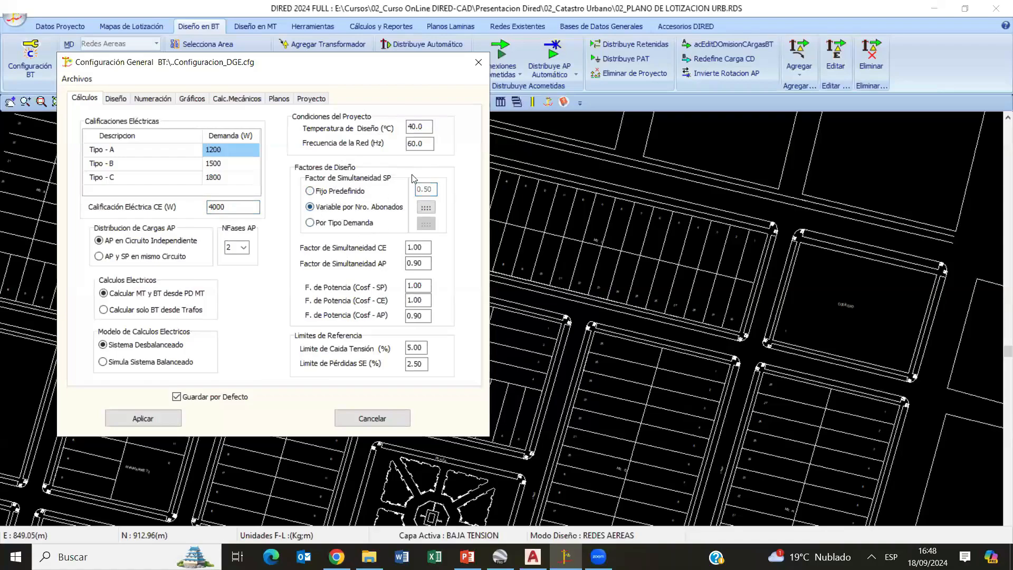
{"action": "left_click", "coordinate": [426, 207]}
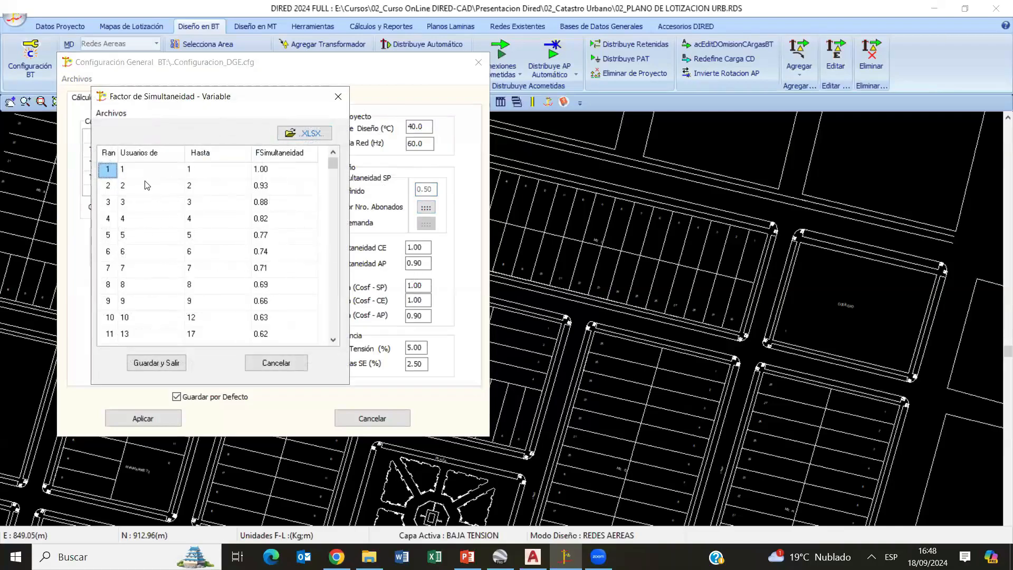
{"action": "left_click", "coordinate": [201, 284]}
{"action": "key", "text": "Down"}
{"action": "key", "text": "Down"}
{"action": "key", "text": "Down"}
{"action": "key", "text": "Down"}
{"action": "key", "text": "Down"}
{"action": "scroll", "coordinate": [210, 285], "scroll_direction": "down", "scroll_amount": 3}
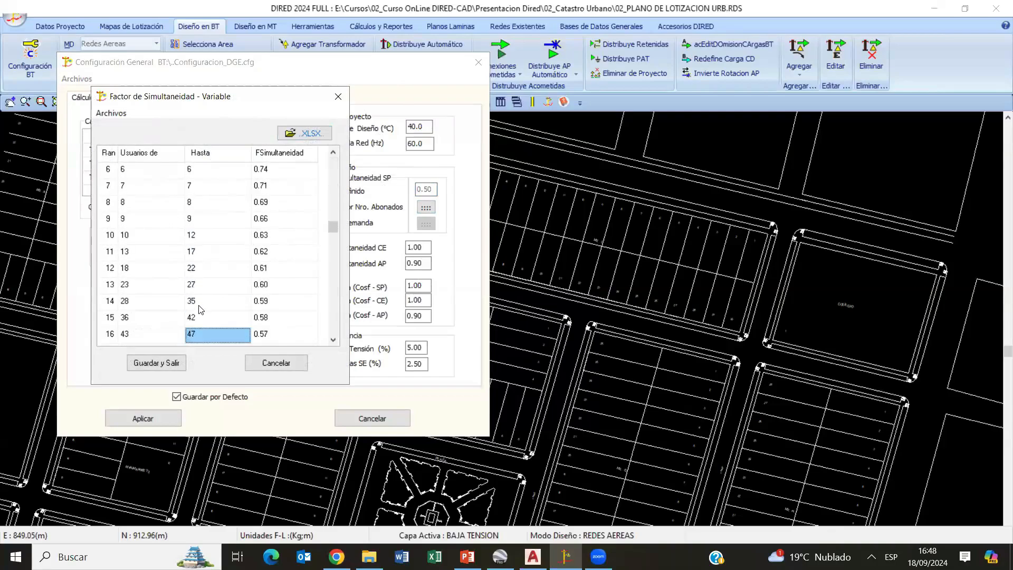
{"action": "left_click", "coordinate": [194, 314]}
{"action": "left_click", "coordinate": [150, 313]}
{"action": "left_click", "coordinate": [265, 319]}
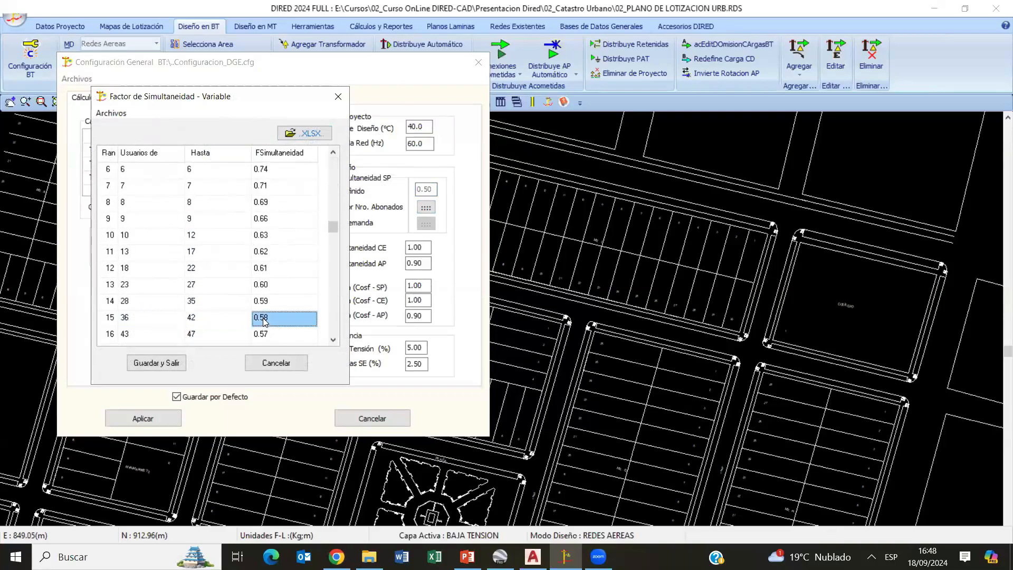
{"action": "left_click", "coordinate": [181, 288]}
{"action": "key", "text": "Down"}
{"action": "key", "text": "Down"}
{"action": "key", "text": "Down"}
{"action": "key", "text": "Down"}
{"action": "key", "text": "Down"}
{"action": "key", "text": "Down"}
{"action": "key", "text": "Down"}
{"action": "key", "text": "Down"}
{"action": "key", "text": "Down"}
{"action": "key", "text": "Down"}
{"action": "key", "text": "Down"}
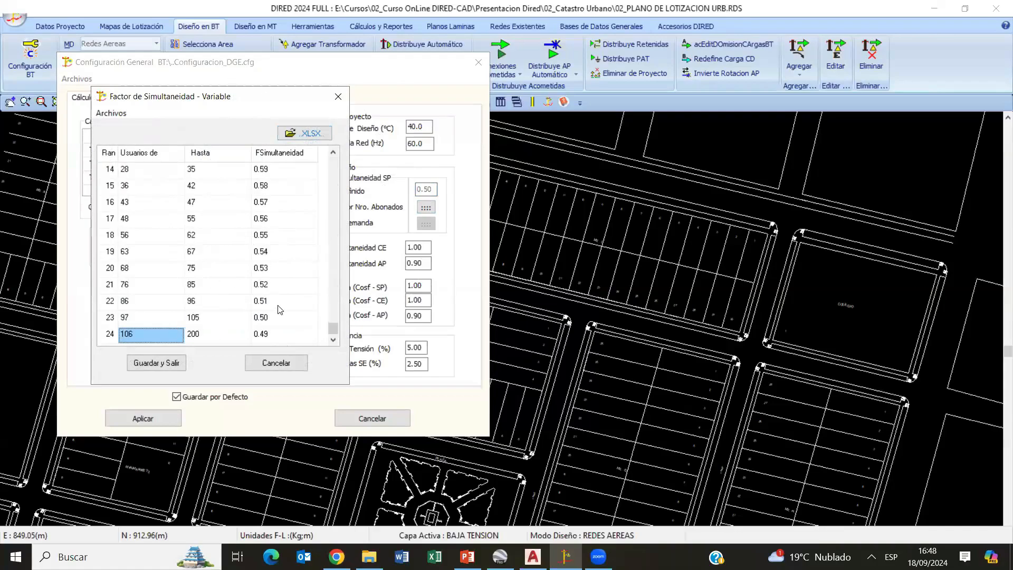
- Check the upper user limits and simultaneity factors in the higher ranges of the variable factor table, and cancel the table
{"action": "left_click", "coordinate": [282, 290]}
{"action": "left_click", "coordinate": [270, 285]}
{"action": "left_click", "coordinate": [194, 288]}
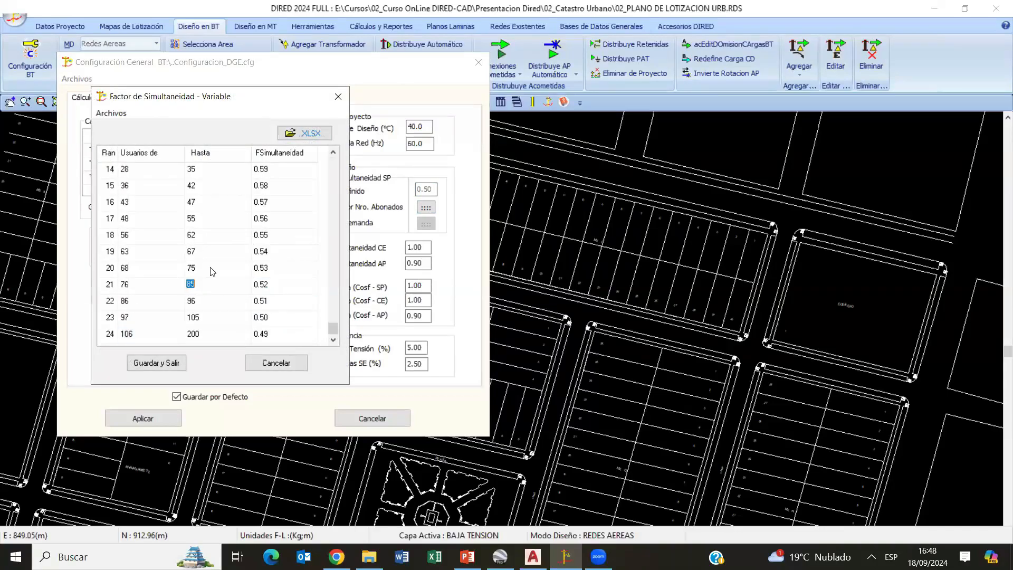
{"action": "left_click", "coordinate": [191, 252]}
{"action": "left_click", "coordinate": [191, 251]}
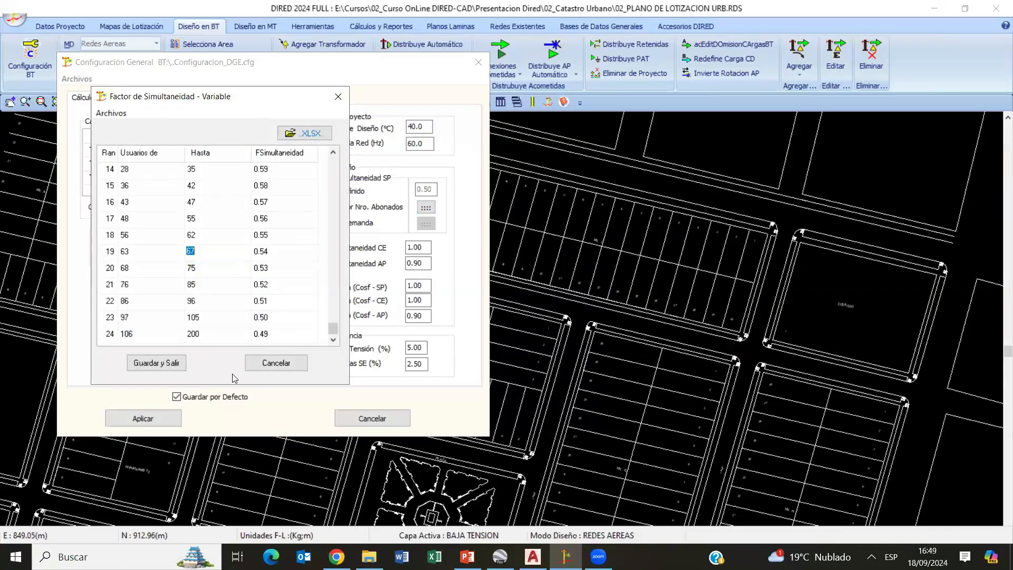
{"action": "left_click", "coordinate": [268, 365]}
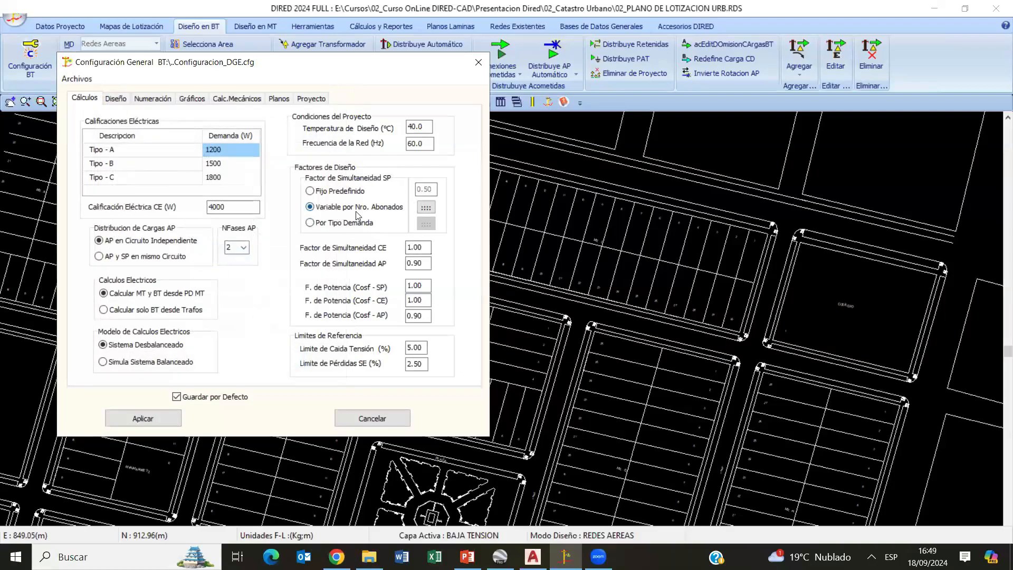
- Try the SP simultaneity factor by demand type, review Factor S for types A, B and C in the demand table, and cancel it
{"action": "left_click", "coordinate": [312, 224]}
{"action": "left_click", "coordinate": [426, 224]}
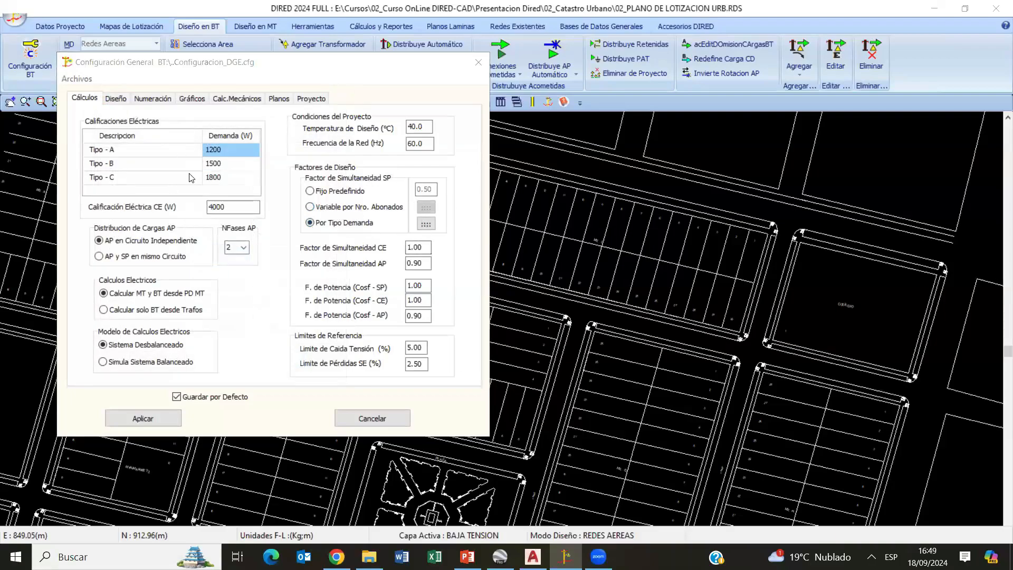
{"action": "left_click", "coordinate": [419, 299]}
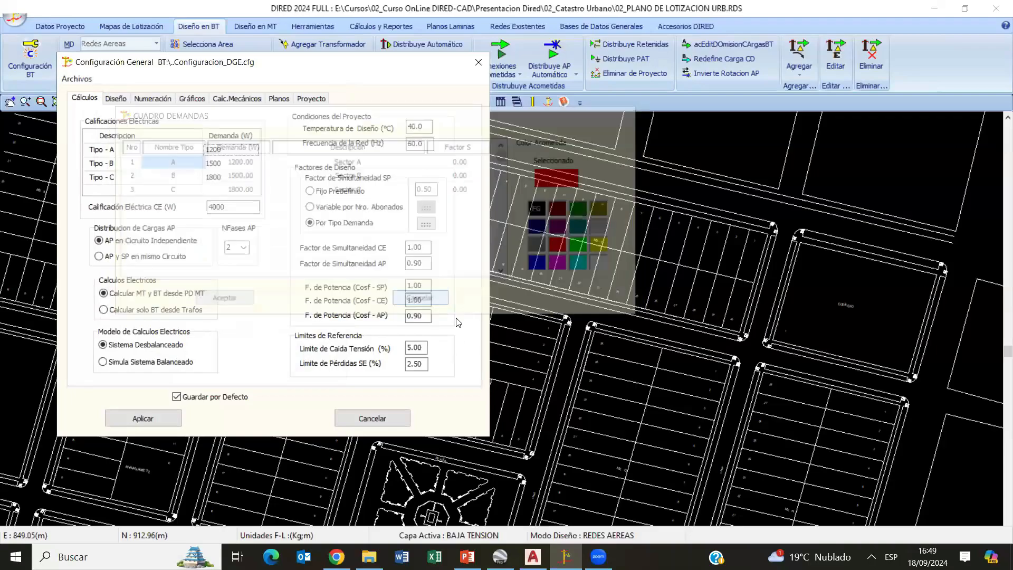
{"action": "left_click", "coordinate": [425, 224]}
{"action": "left_click", "coordinate": [486, 179]}
{"action": "left_click", "coordinate": [476, 192]}
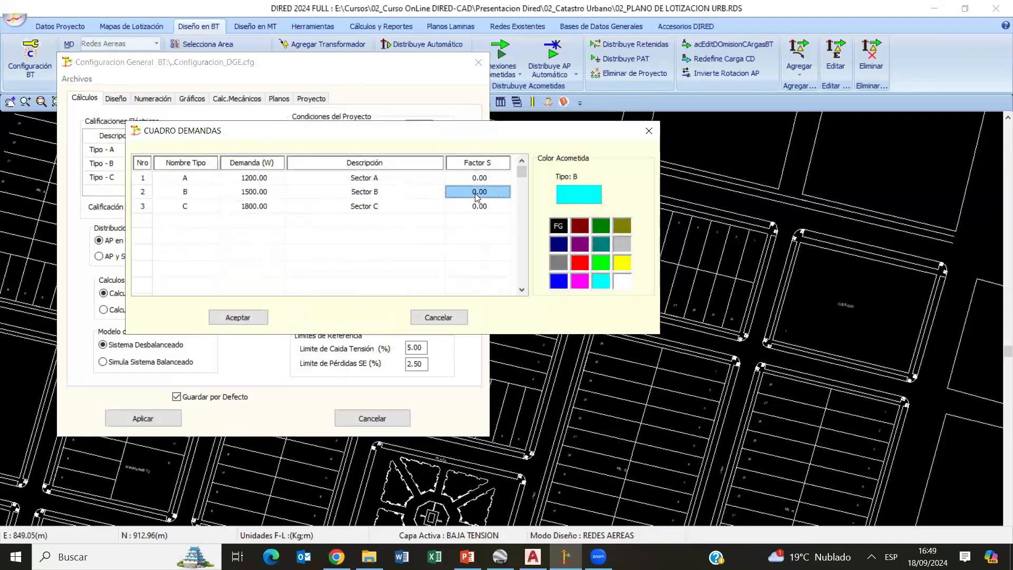
{"action": "left_click", "coordinate": [474, 206]}
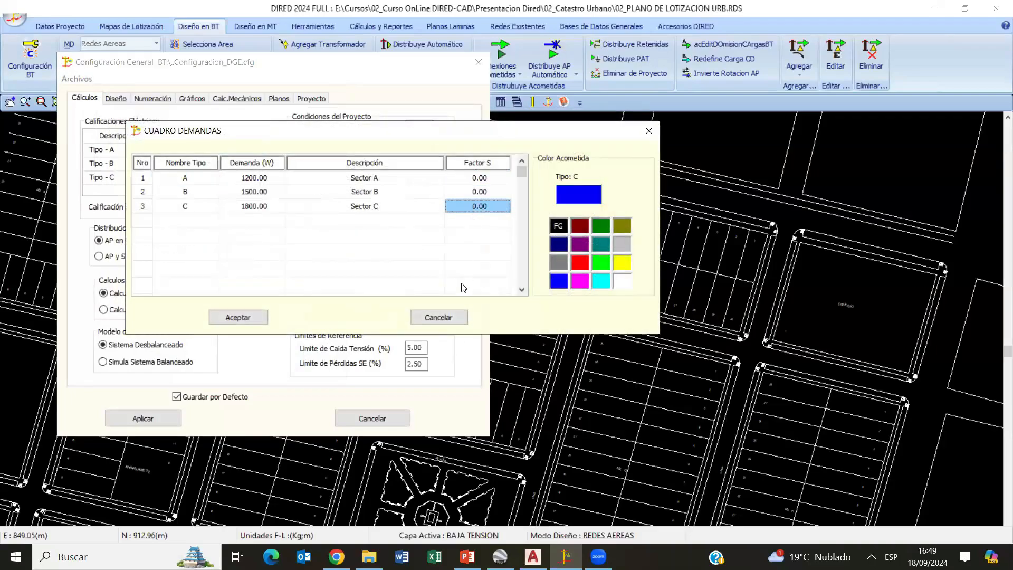
{"action": "left_click", "coordinate": [437, 316]}
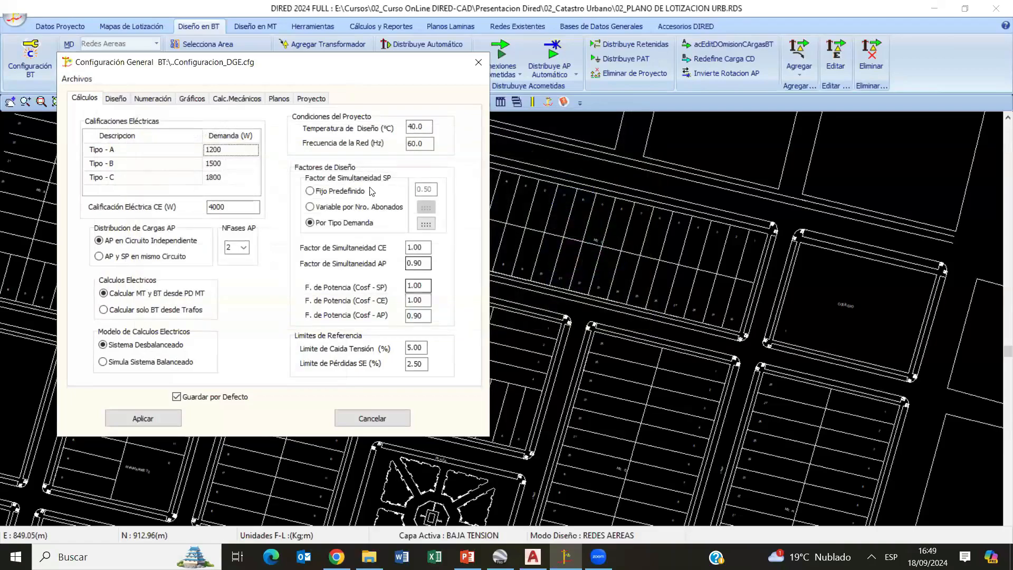
- Set the SP simultaneity factor to fixed predefined, check the voltage drop limit, and apply the general BT configuration
{"action": "left_click", "coordinate": [340, 191]}
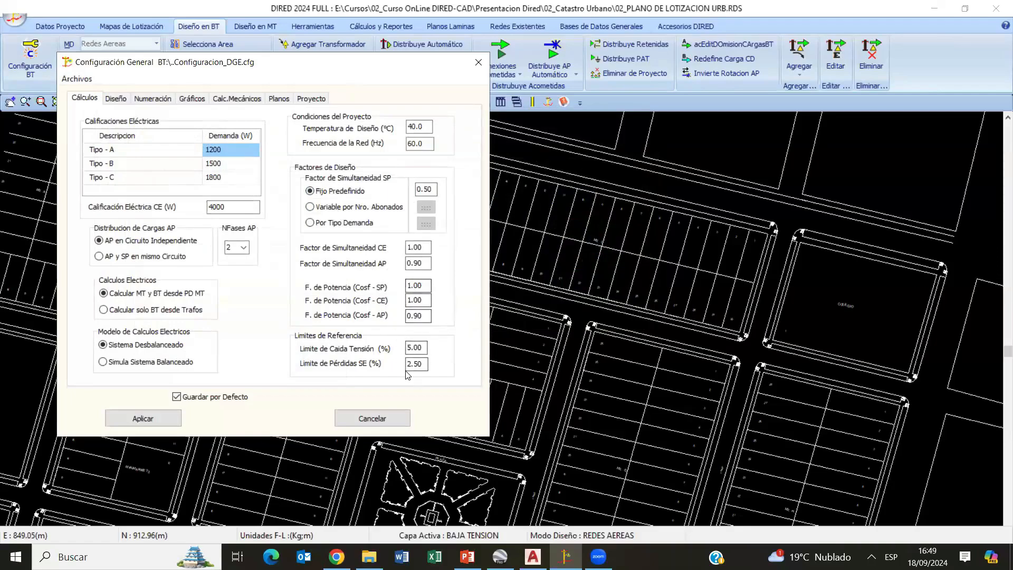
{"action": "double_click", "coordinate": [425, 347]}
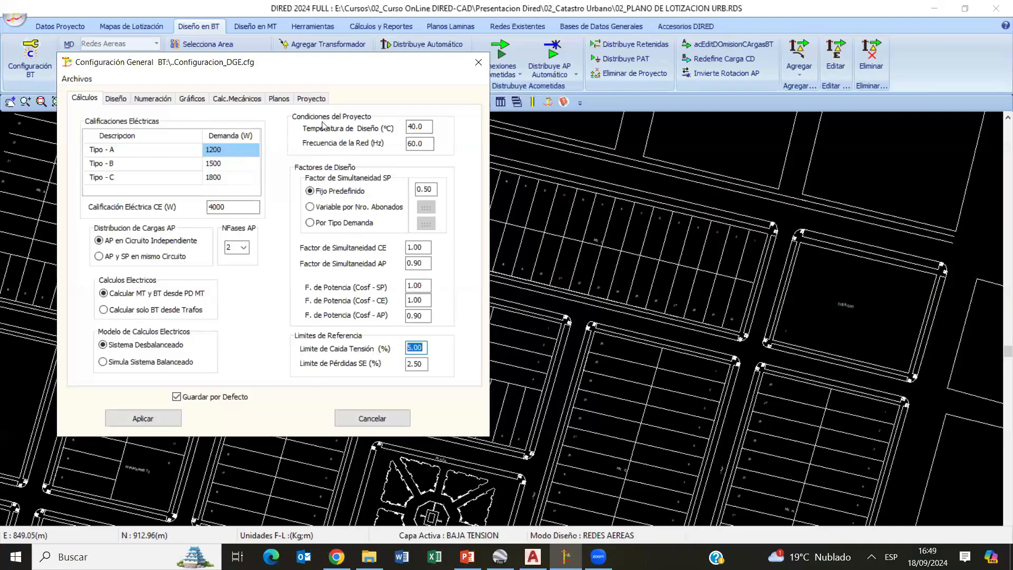
{"action": "left_click", "coordinate": [155, 417]}
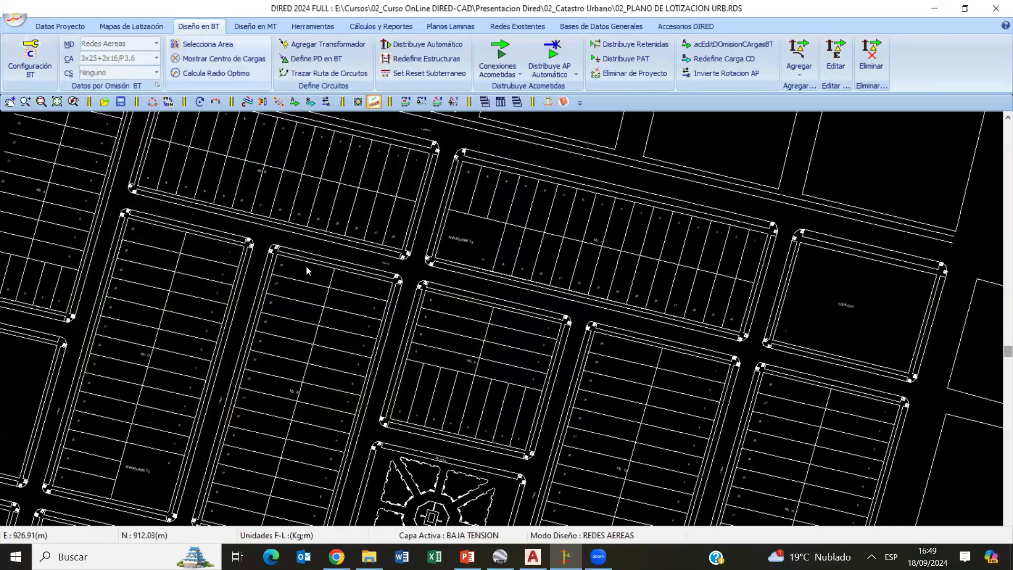
- Open the BT default data and set the aerial network's support to PCAC_9/200 and its circuit conductor to 3x35+2x16/P3,6
{"action": "scroll", "coordinate": [400, 289], "scroll_direction": "up", "scroll_amount": 5}
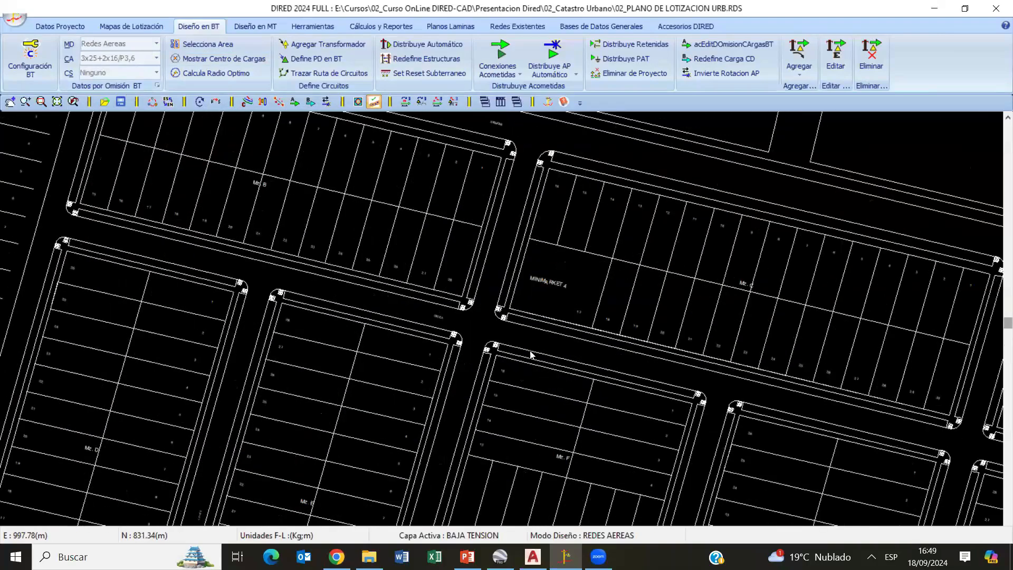
{"action": "scroll", "coordinate": [473, 331], "scroll_direction": "down", "scroll_amount": 5}
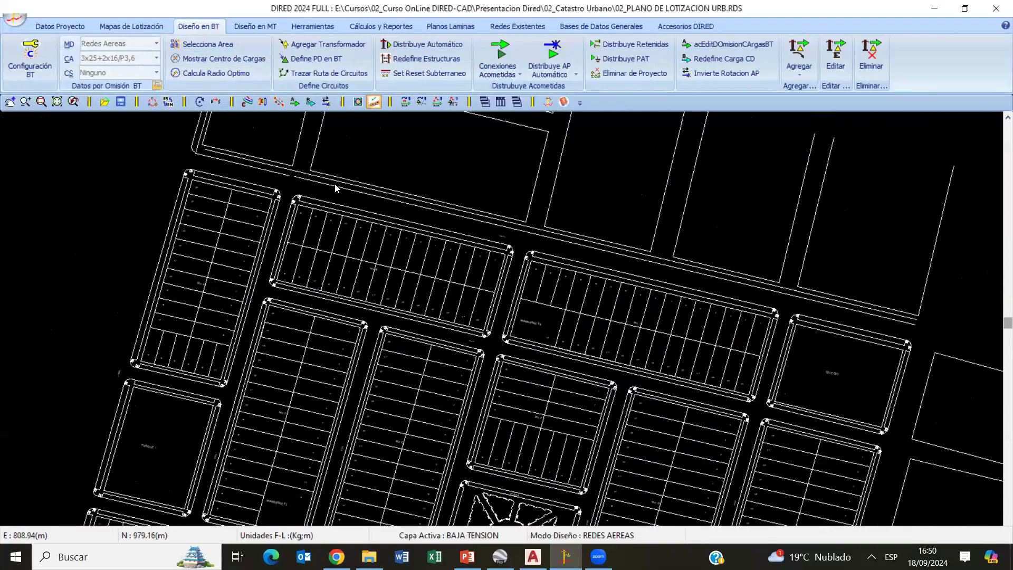
{"action": "left_click", "coordinate": [156, 85]}
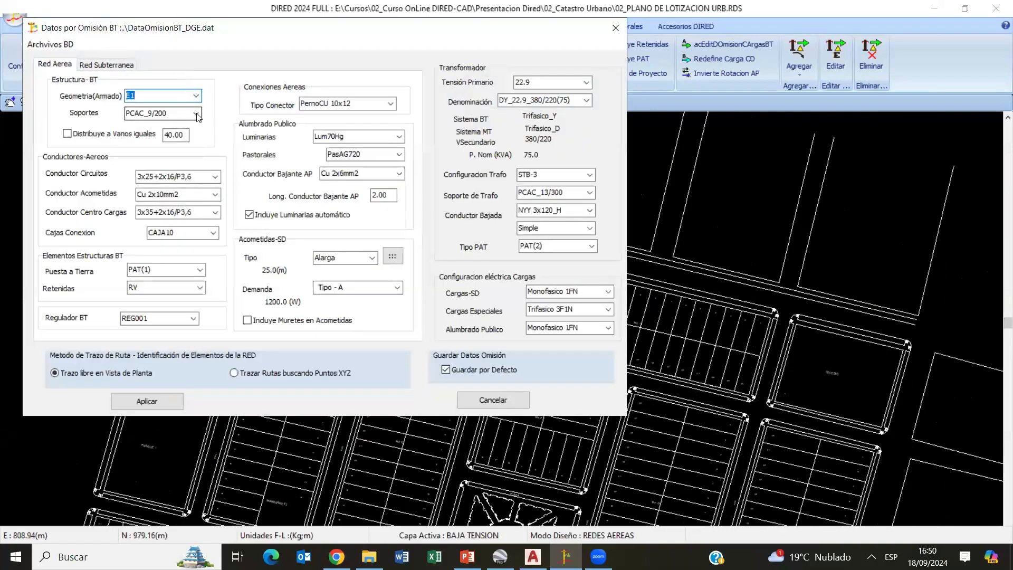
{"action": "left_click", "coordinate": [195, 113]}
{"action": "left_click", "coordinate": [170, 126]}
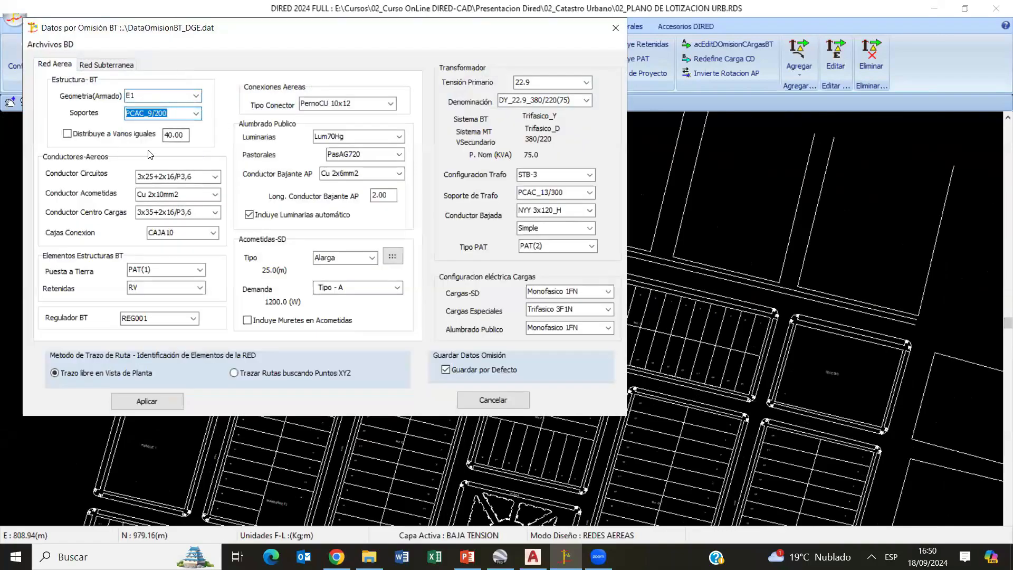
{"action": "left_click", "coordinate": [215, 177]}
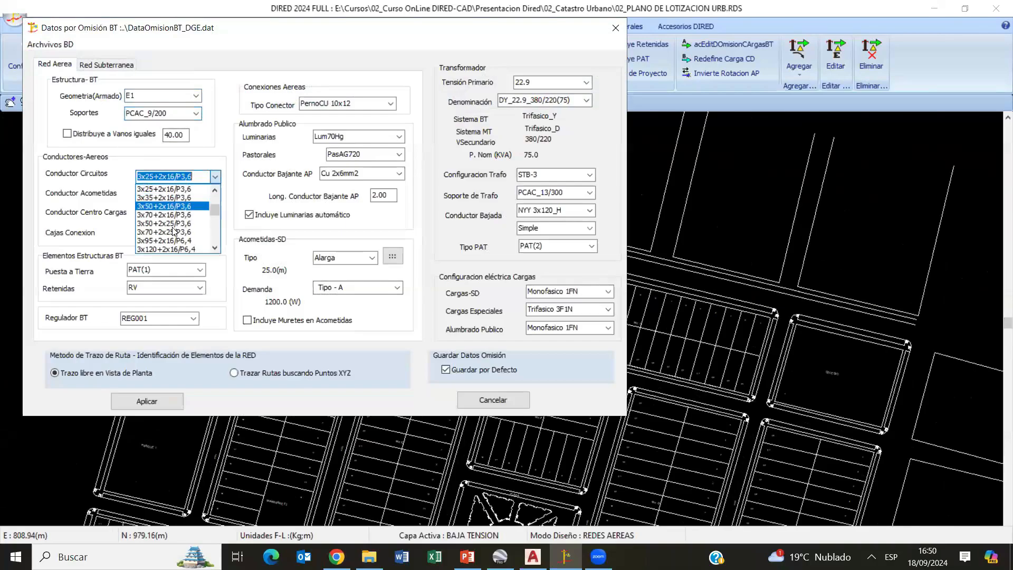
{"action": "left_click", "coordinate": [176, 198]}
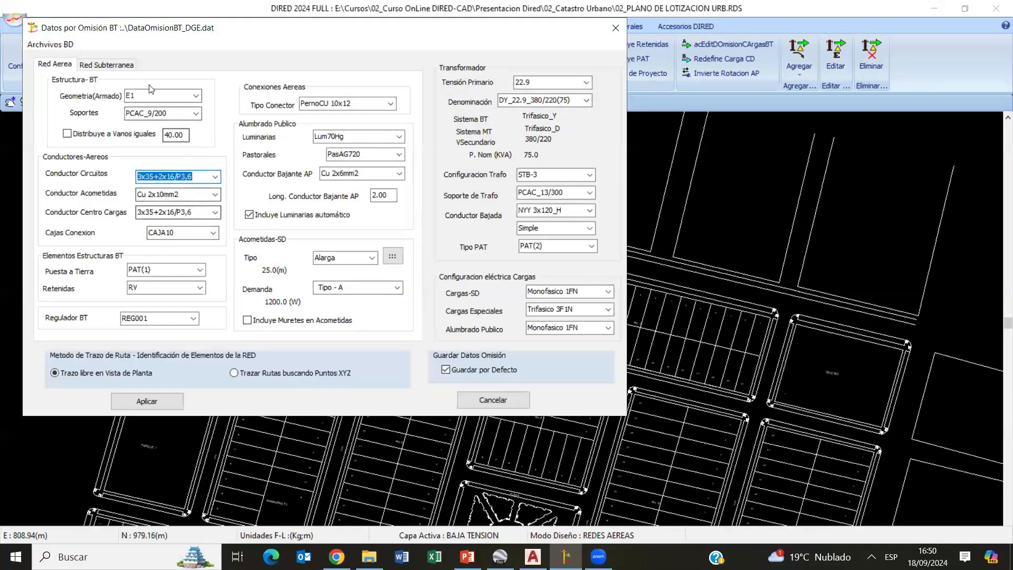
- Choose Cu 2x10mm2 as the service connection conductor and review the connection box options
{"action": "left_click", "coordinate": [215, 194]}
{"action": "left_click", "coordinate": [158, 206]}
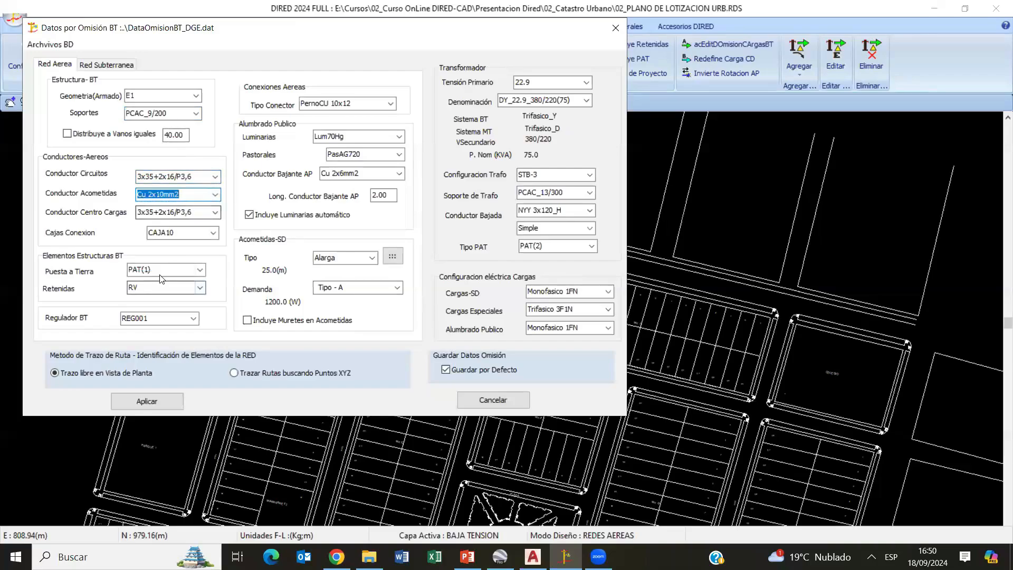
{"action": "left_click", "coordinate": [213, 232]}
{"action": "left_click", "coordinate": [219, 237]}
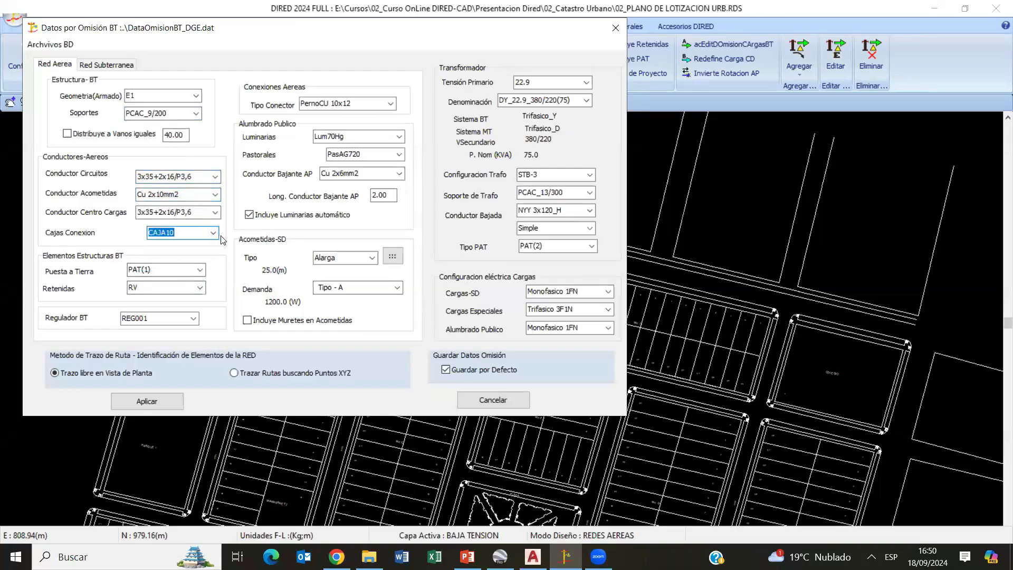
- Set the public lighting to 100W.LED luminaires with PasAG720 brackets, and the service connection demand to Tipo - A
{"action": "left_click", "coordinate": [341, 137]}
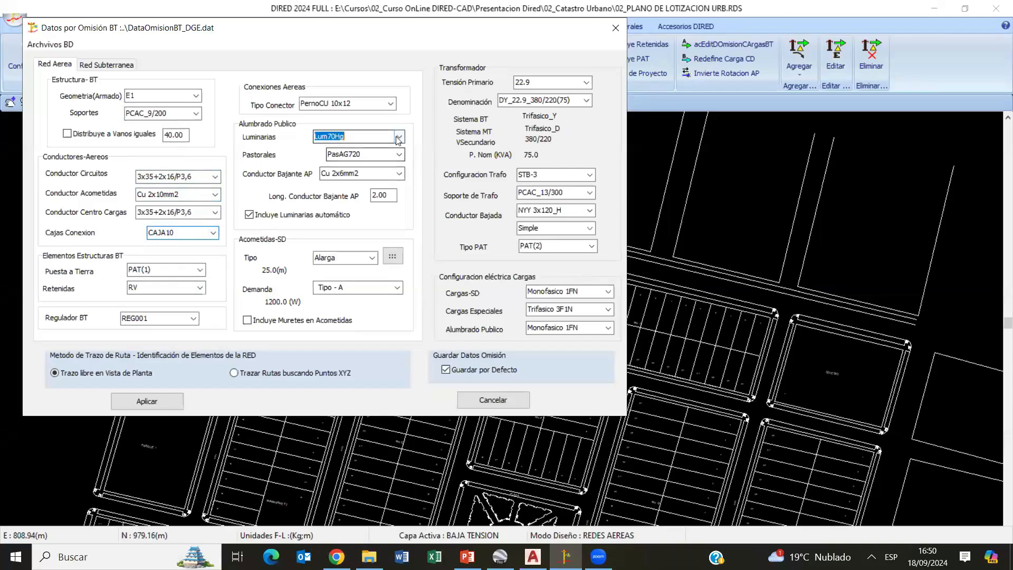
{"action": "left_click", "coordinate": [341, 149]}
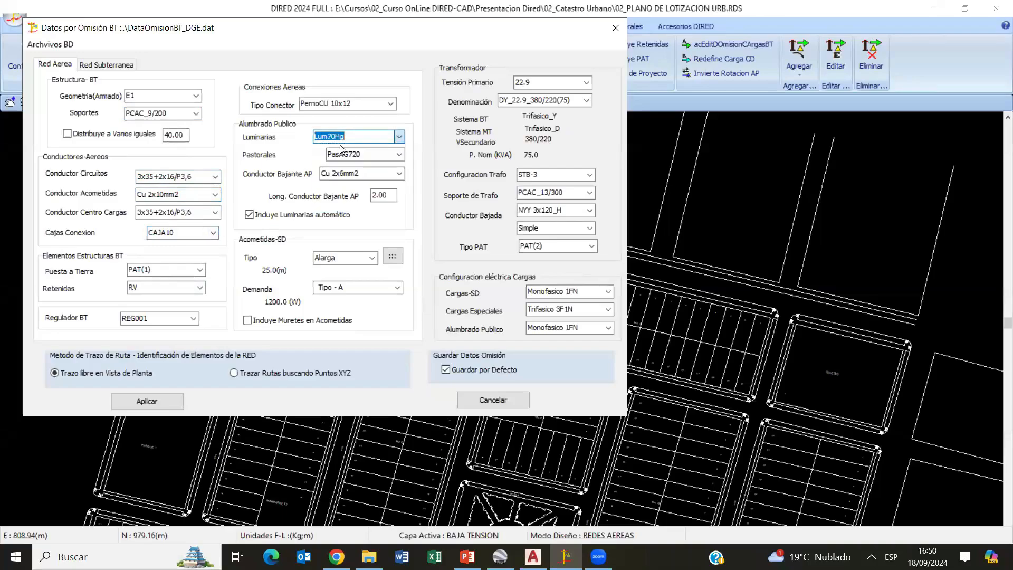
{"action": "left_click", "coordinate": [400, 139]}
{"action": "left_click_drag", "start_coordinate": [396, 164], "coordinate": [396, 190]}
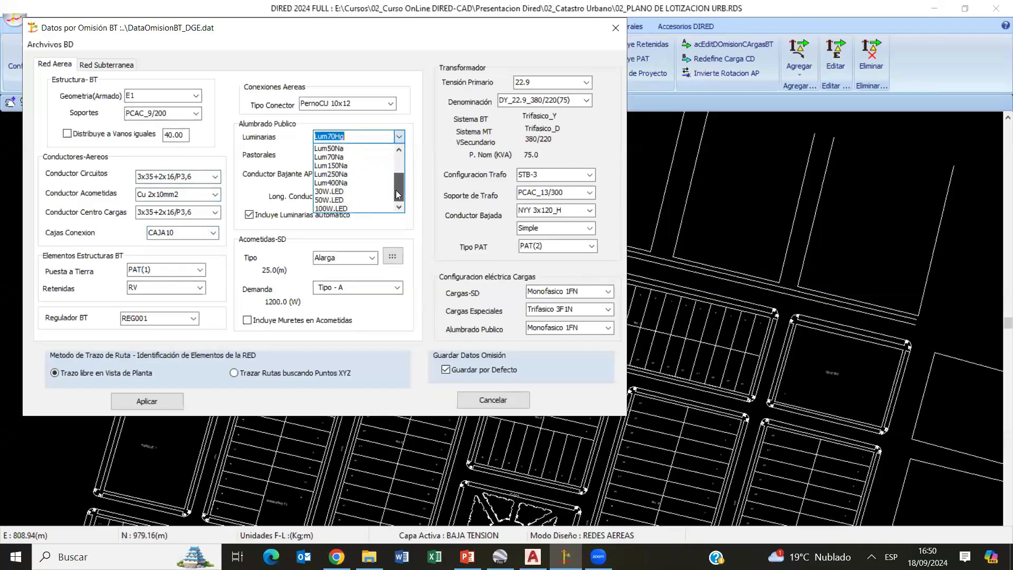
{"action": "left_click", "coordinate": [346, 208]}
{"action": "left_click", "coordinate": [399, 155]}
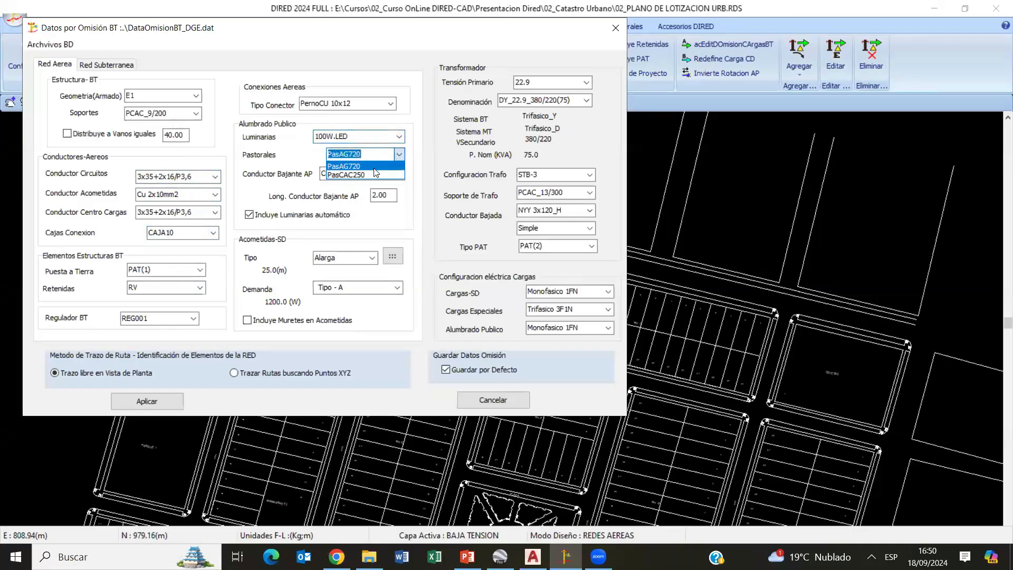
{"action": "left_click", "coordinate": [375, 166]}
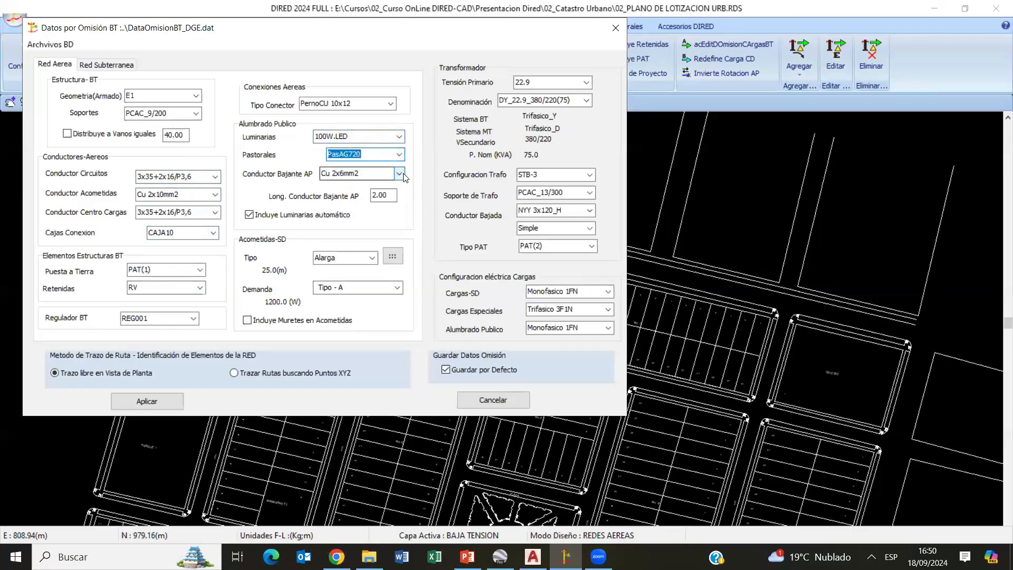
{"action": "left_click", "coordinate": [394, 195]}
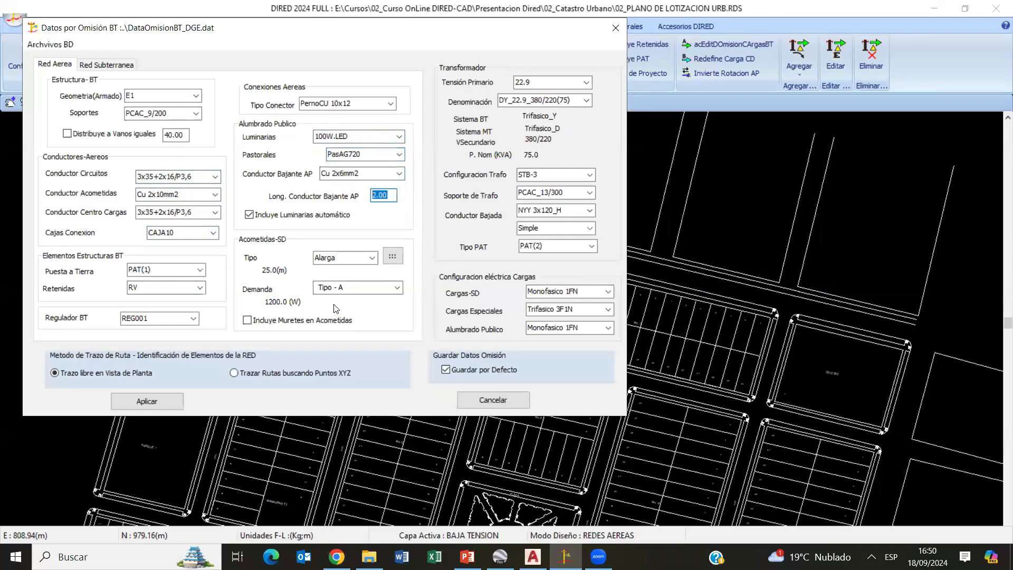
{"action": "left_click", "coordinate": [346, 287]}
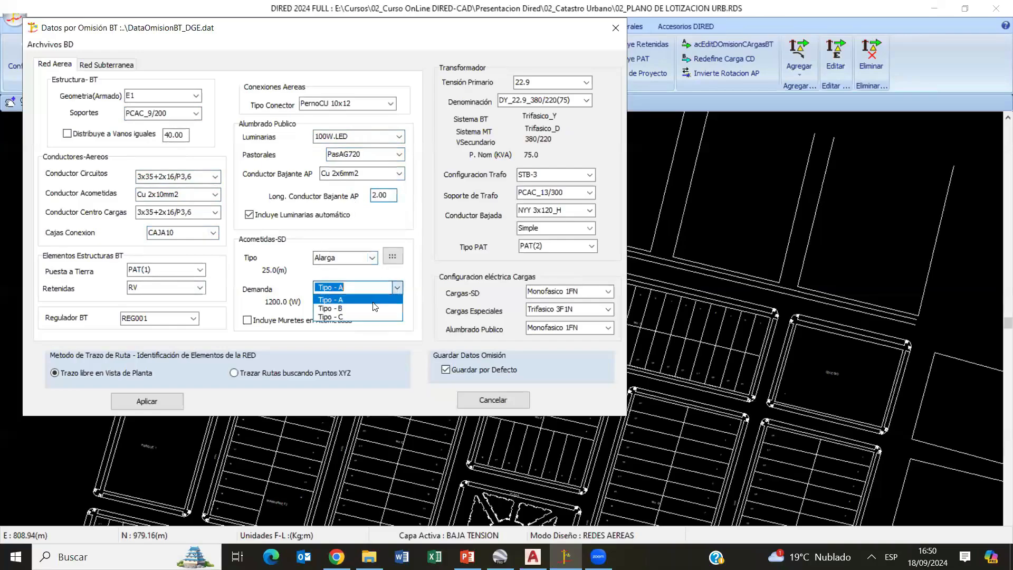
{"action": "left_click", "coordinate": [329, 299]}
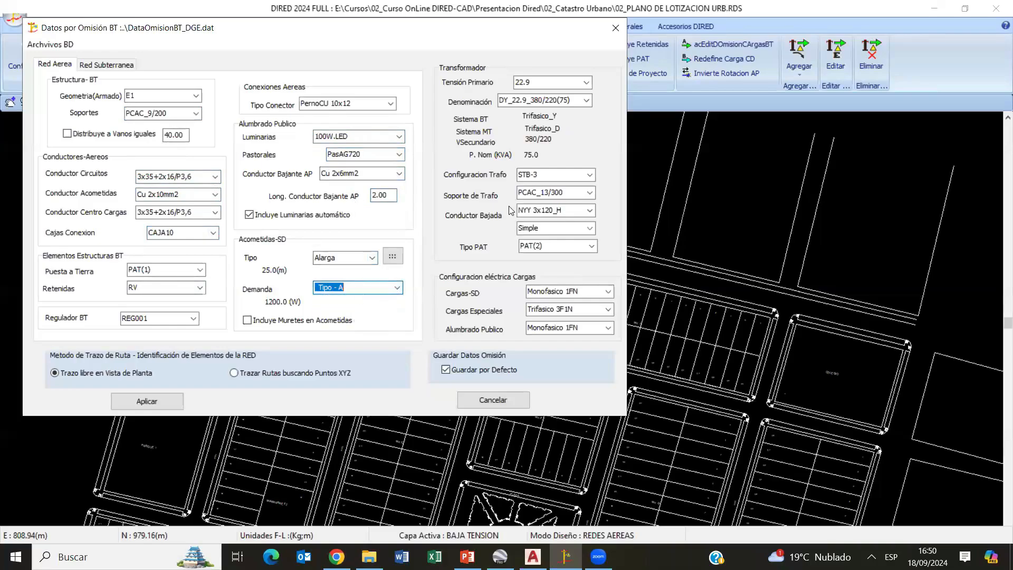
- Set the default transformer's primary voltage to 22.9 and its designation to YY_22.9_380/220(40)
{"action": "left_click", "coordinate": [578, 85]}
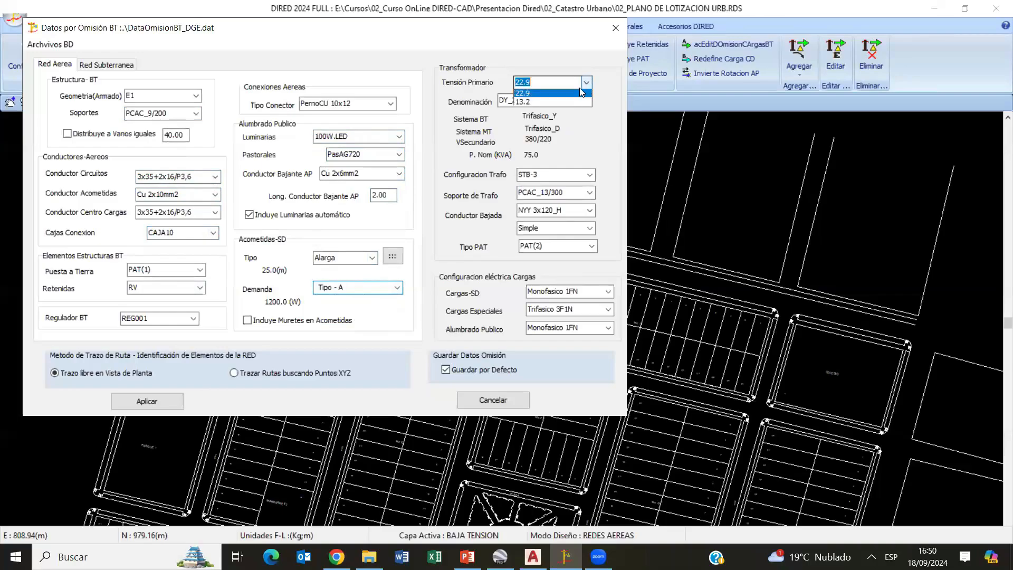
{"action": "left_click", "coordinate": [534, 95]}
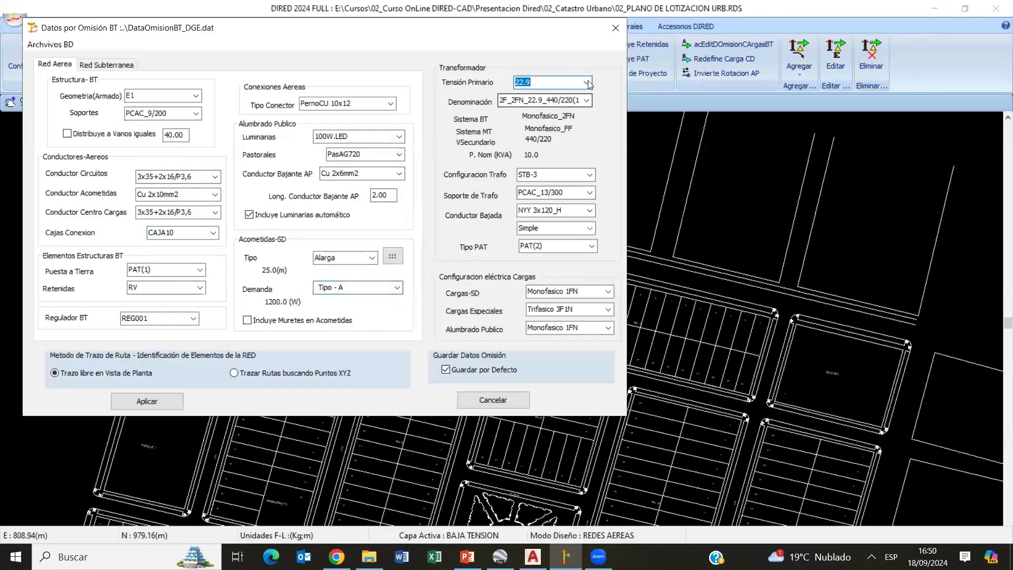
{"action": "left_click", "coordinate": [585, 101]}
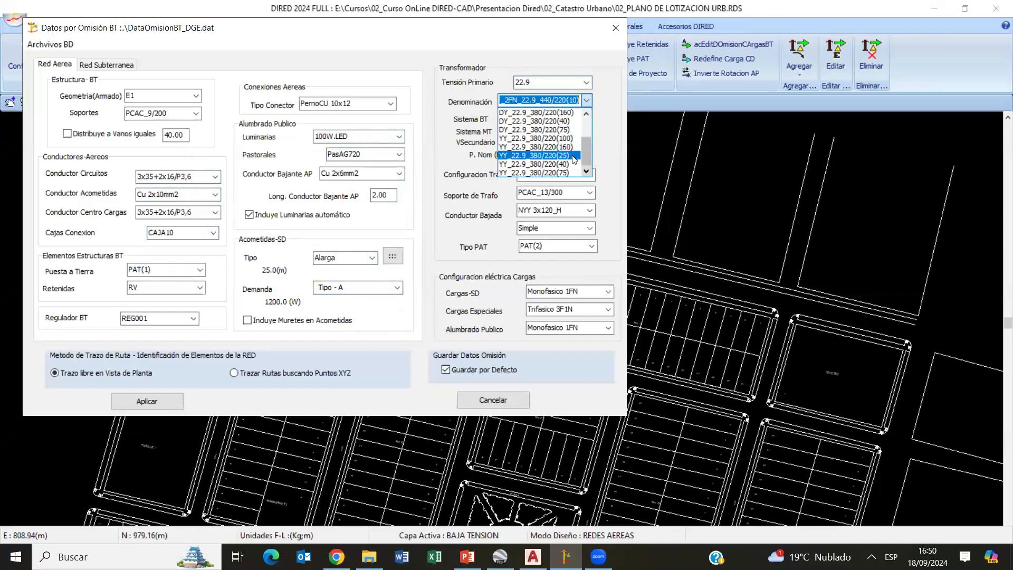
{"action": "scroll", "coordinate": [578, 159], "scroll_direction": "down", "scroll_amount": 2}
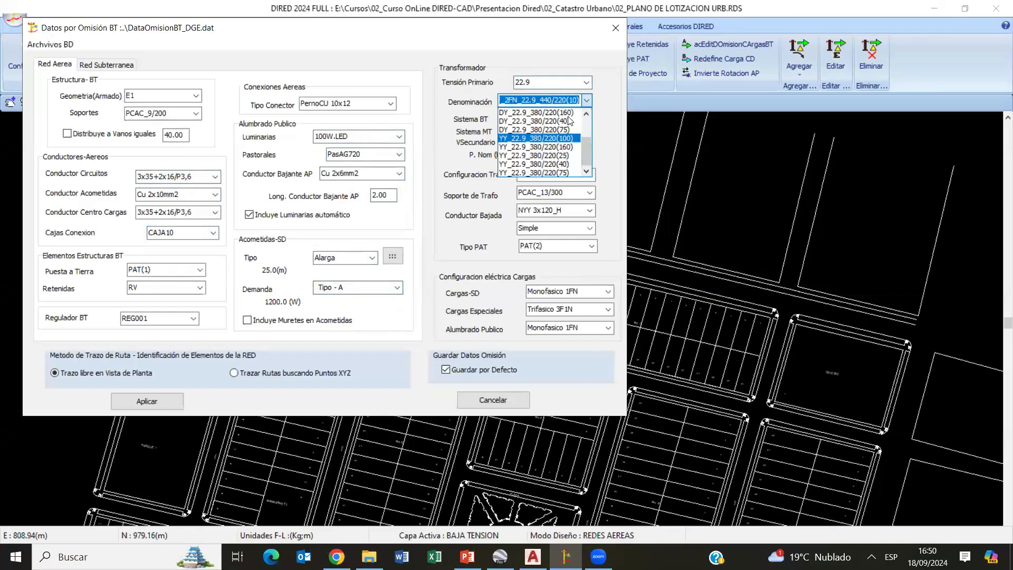
{"action": "left_click", "coordinate": [568, 168]}
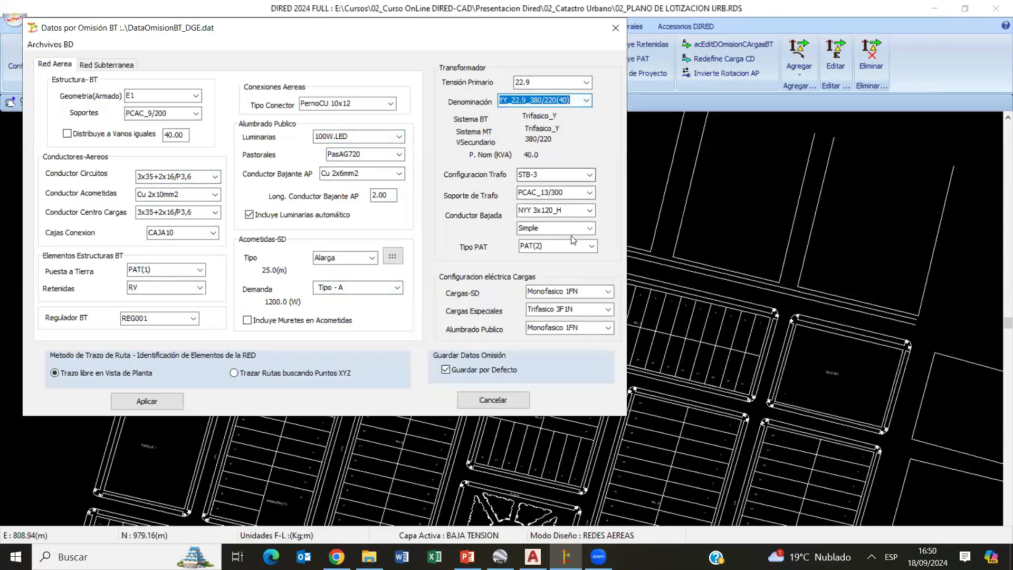
- Set the transformer configuration to STB-3 and its support to PCAC_13/300, and apply the BT default data
{"action": "left_click", "coordinate": [589, 175]}
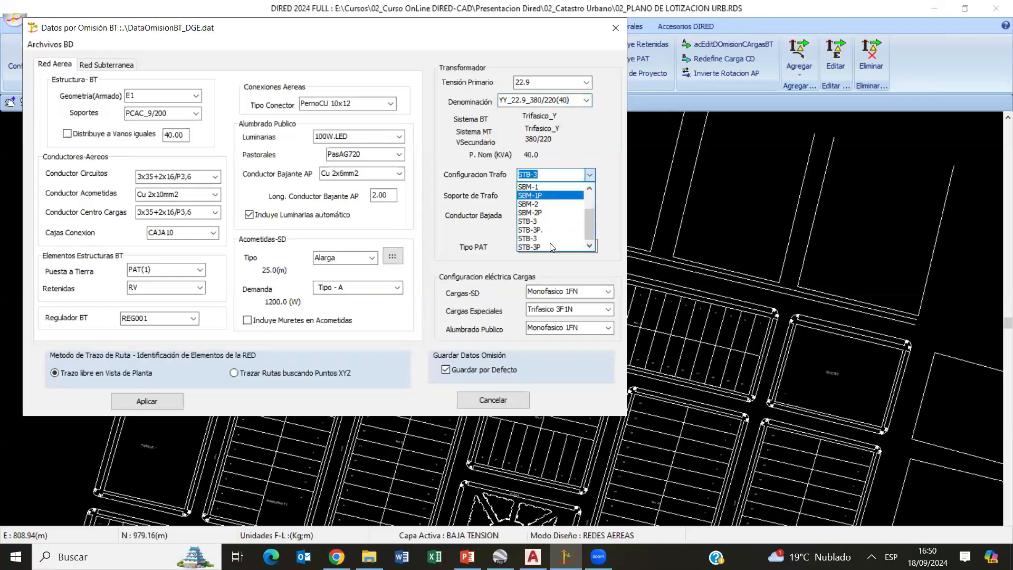
{"action": "left_click", "coordinate": [577, 222]}
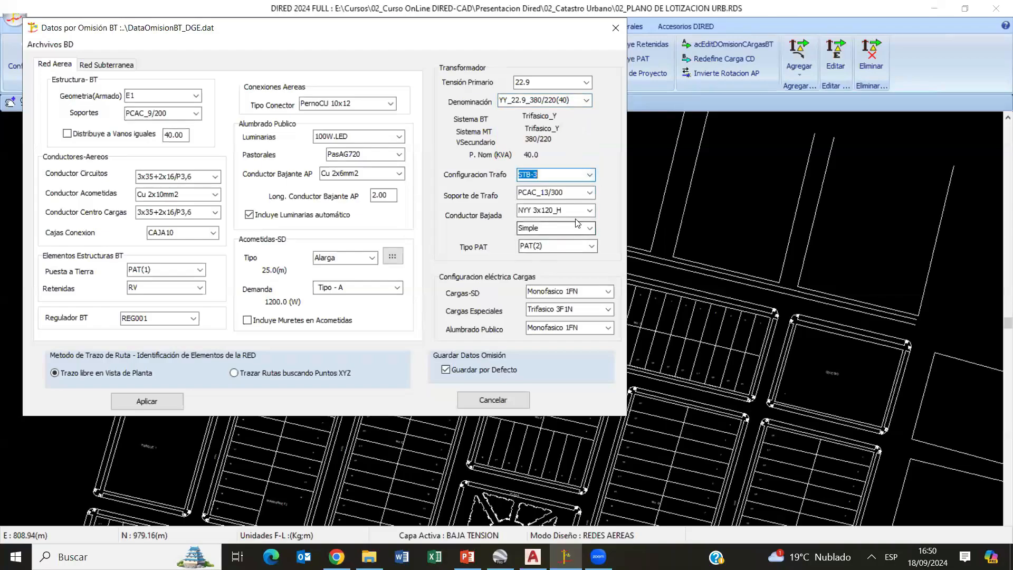
{"action": "left_click", "coordinate": [589, 192]}
{"action": "left_click", "coordinate": [543, 204]}
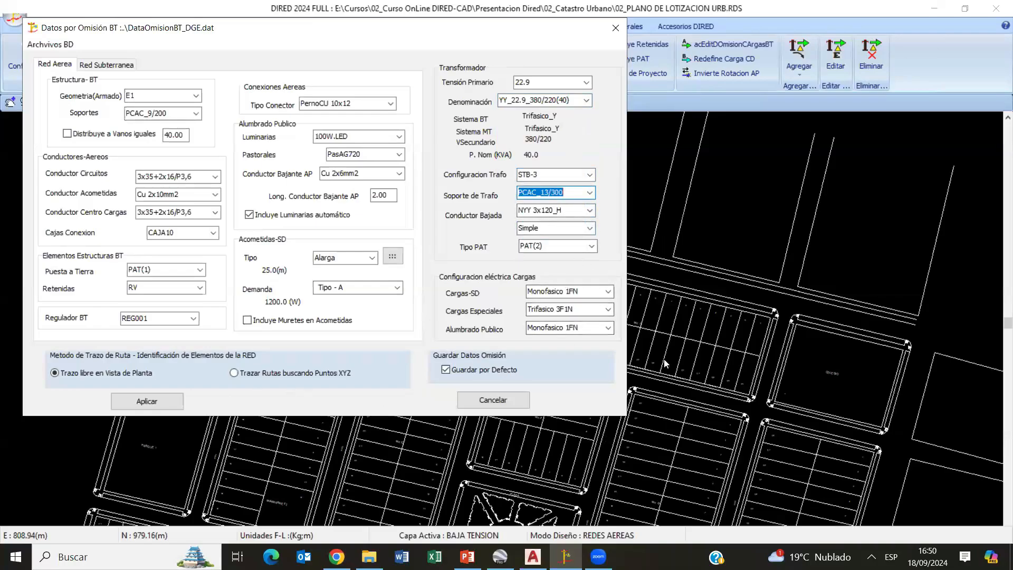
{"action": "left_click", "coordinate": [147, 401]}
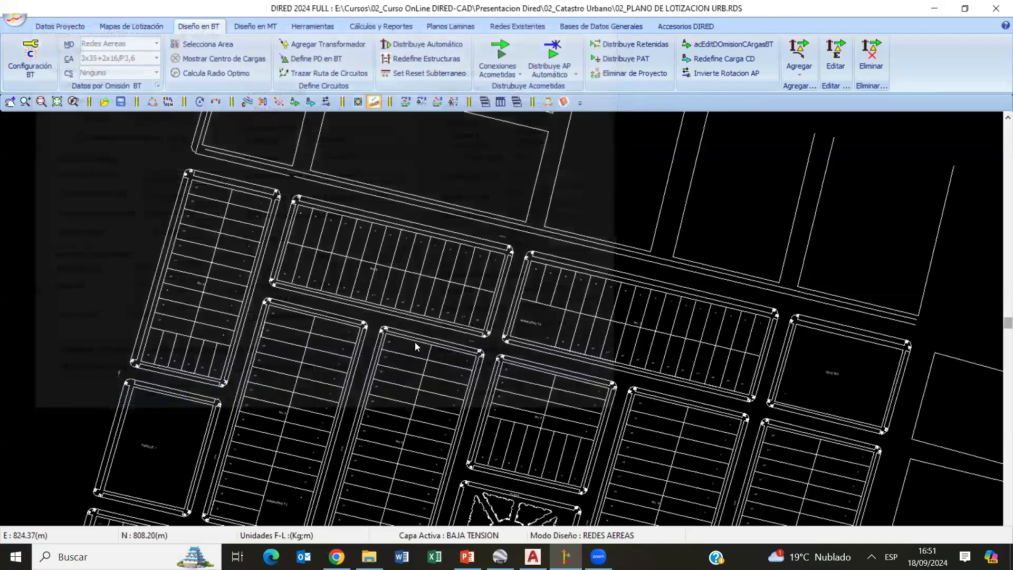
- Place the default transformer on the sidewalk in front of lot 17 beside Minimarket 4, and review the BT default data
{"action": "scroll", "coordinate": [575, 369], "scroll_direction": "up", "scroll_amount": 1}
{"action": "scroll", "coordinate": [583, 358], "scroll_direction": "up", "scroll_amount": 3}
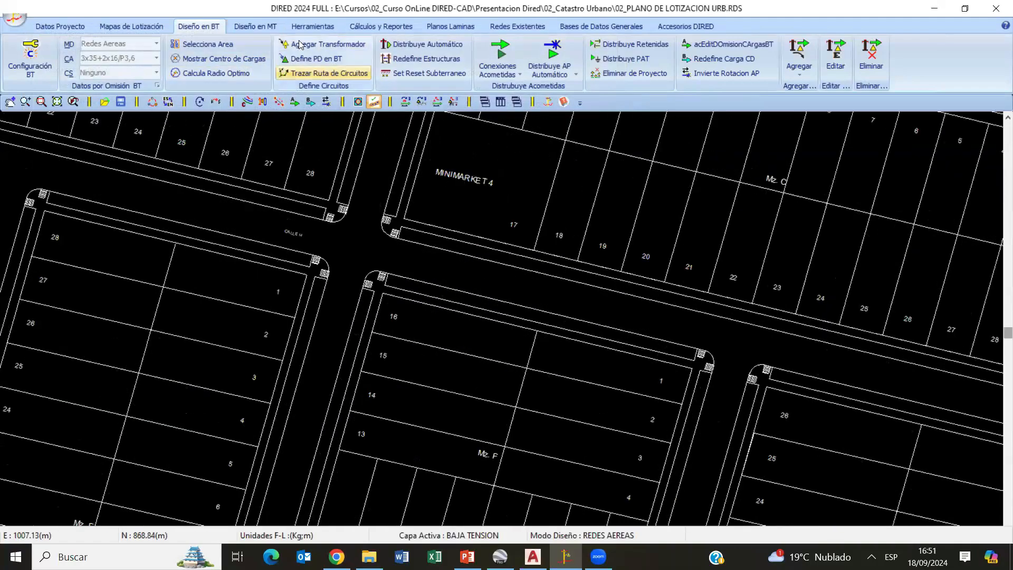
{"action": "left_click", "coordinate": [323, 73]}
{"action": "left_click", "coordinate": [523, 264]}
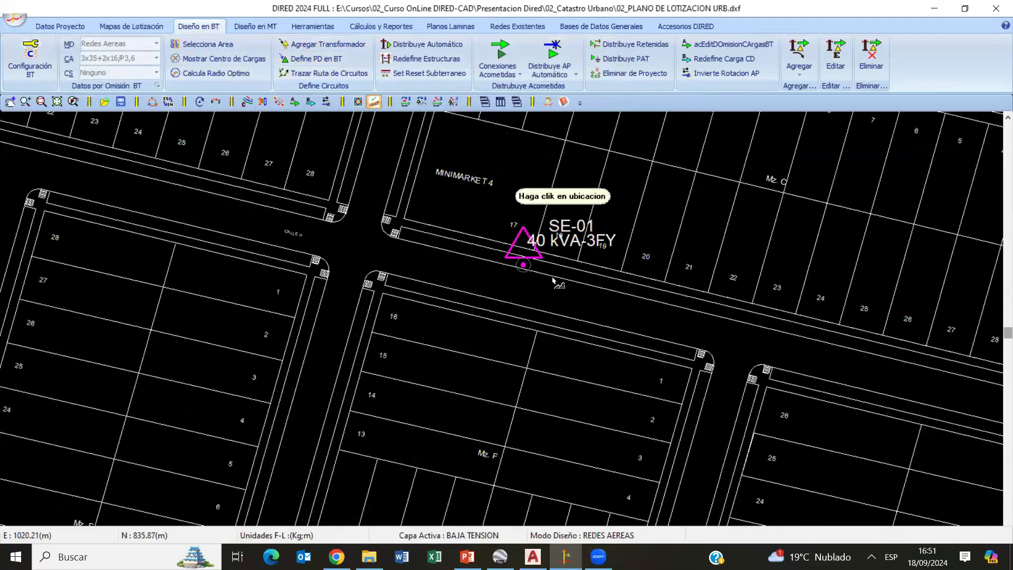
{"action": "right_click", "coordinate": [590, 171]}
{"action": "left_click", "coordinate": [596, 178]}
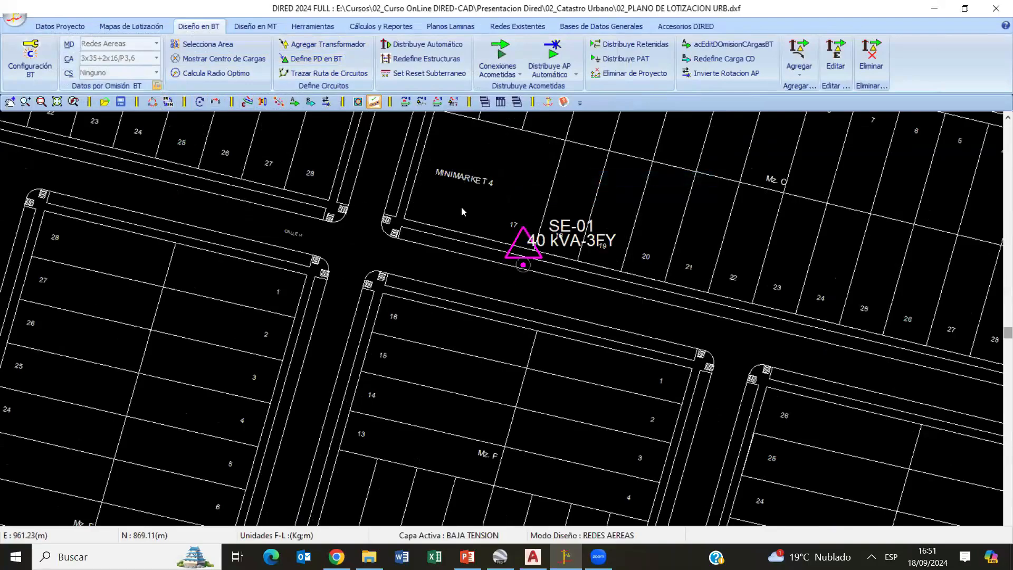
{"action": "left_click", "coordinate": [157, 85]}
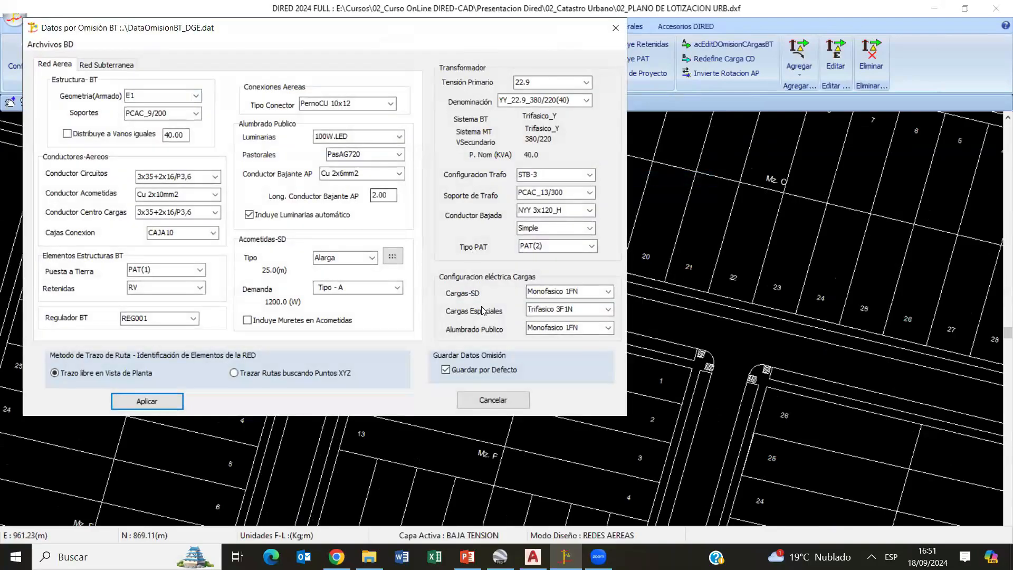
{"action": "left_click", "coordinate": [490, 396]}
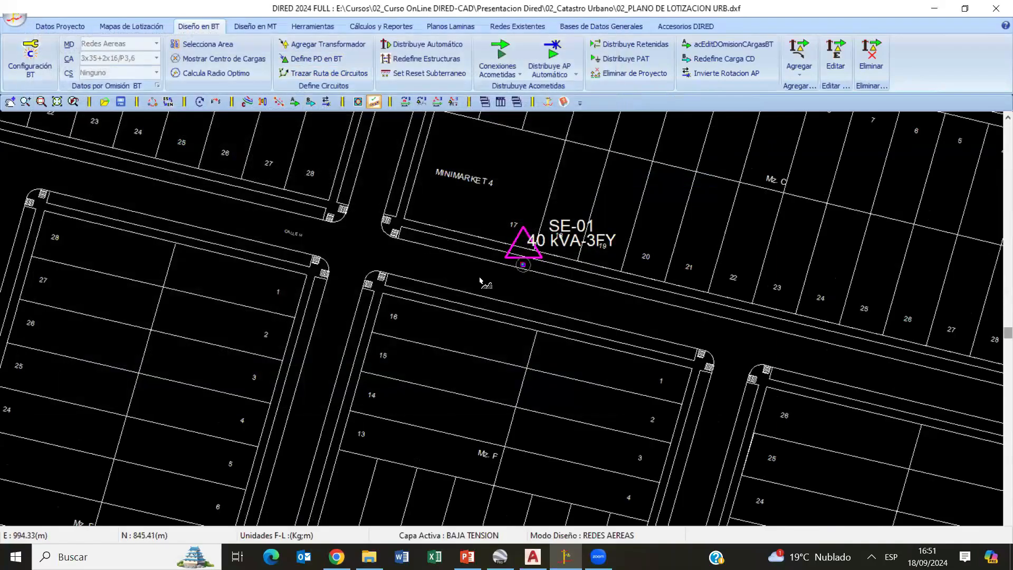
- Trace a circuit route from the transformer along the sidewalk, past lot 30, to the far street corner of the COLEGIO block
{"action": "left_click", "coordinate": [524, 264]}
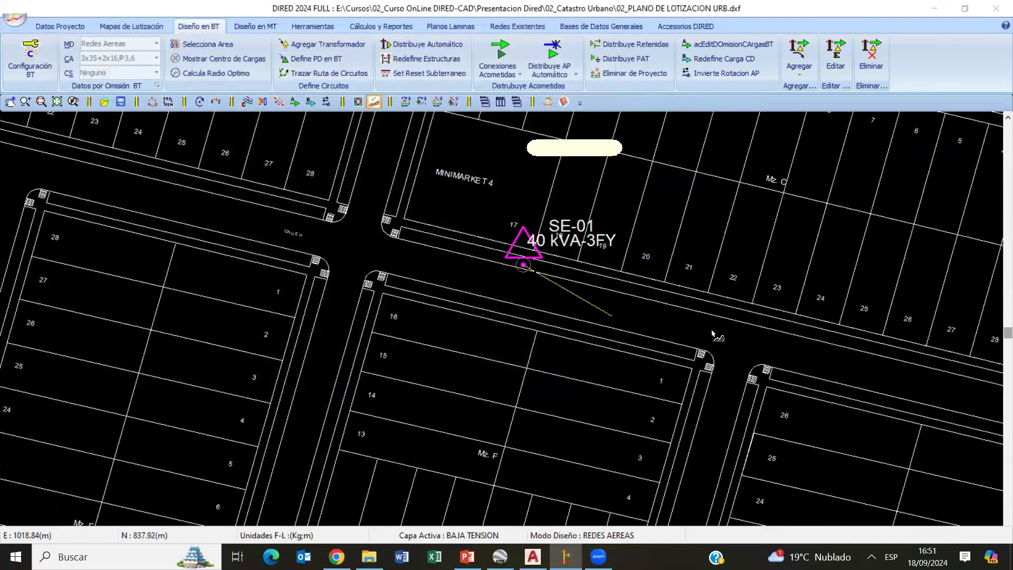
{"action": "scroll", "coordinate": [711, 331], "scroll_direction": "down", "scroll_amount": 3}
{"action": "middle_click_drag", "start_coordinate": [712, 330], "coordinate": [286, 315]}
{"action": "scroll", "coordinate": [287, 315], "scroll_direction": "up", "scroll_amount": 1}
{"action": "scroll", "coordinate": [287, 315], "scroll_direction": "up", "scroll_amount": 1}
{"action": "middle_click_drag", "start_coordinate": [407, 339], "coordinate": [567, 354]}
{"action": "scroll", "coordinate": [566, 354], "scroll_direction": "up", "scroll_amount": 1}
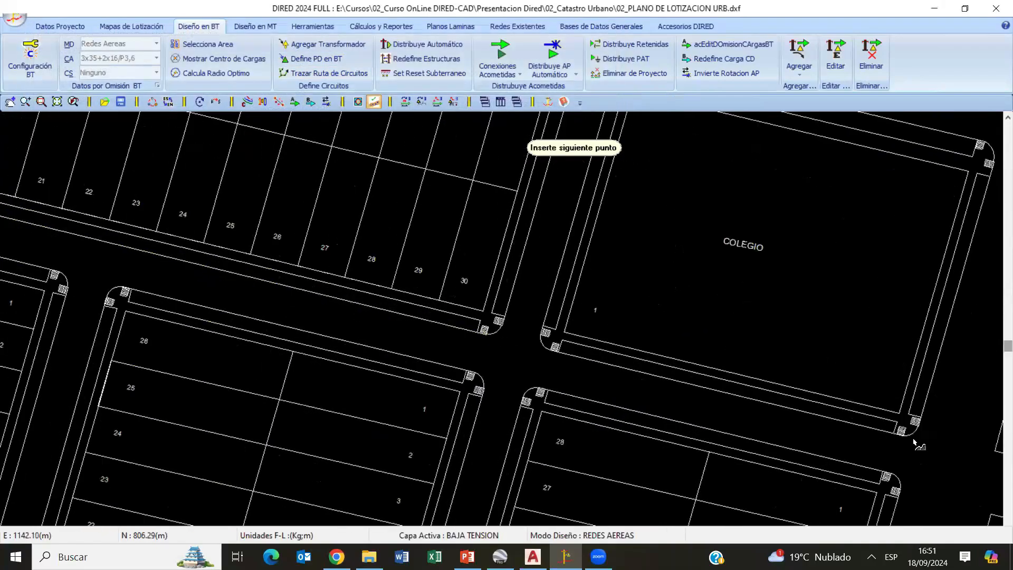
{"action": "left_click", "coordinate": [886, 426]}
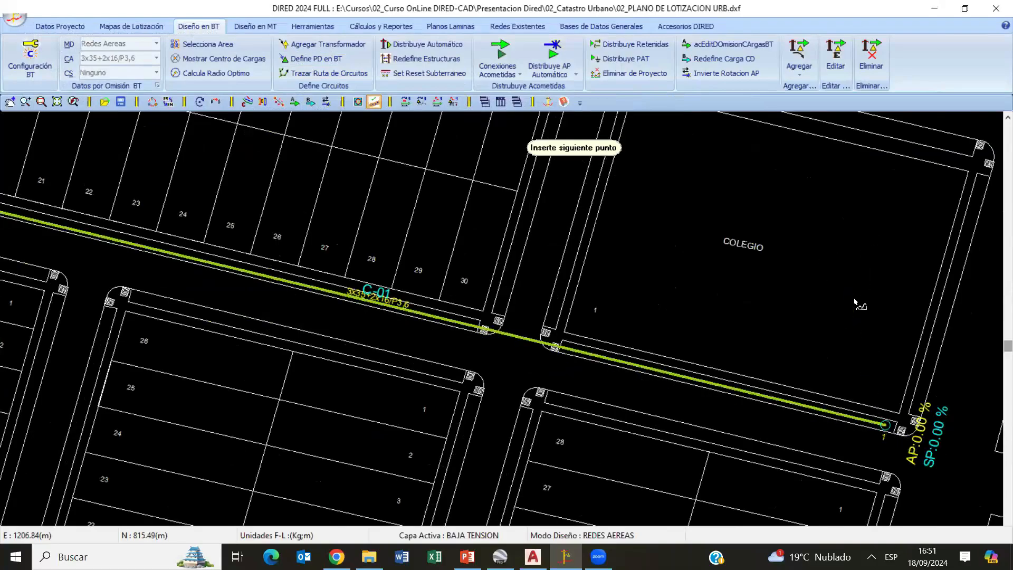
{"action": "right_click", "coordinate": [850, 295]}
{"action": "left_click", "coordinate": [871, 304]}
- Examine the traced circuit from the transformer to its end node at the COLEGIO corner
{"action": "scroll", "coordinate": [509, 368], "scroll_direction": "down", "scroll_amount": 2}
{"action": "scroll", "coordinate": [479, 342], "scroll_direction": "down", "scroll_amount": 2}
{"action": "scroll", "coordinate": [124, 203], "scroll_direction": "up", "scroll_amount": 4}
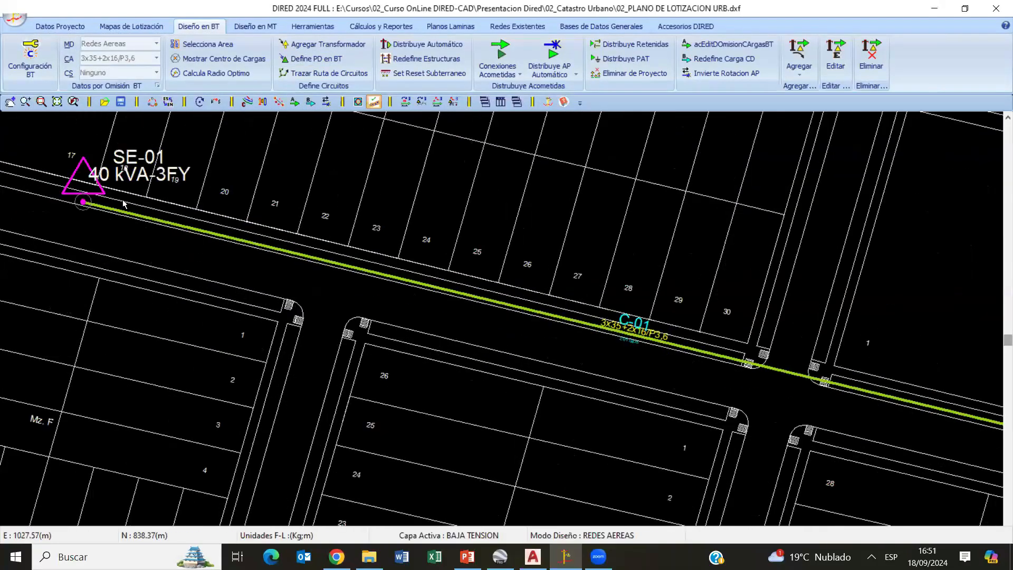
{"action": "middle_click_drag", "start_coordinate": [797, 357], "coordinate": [756, 353]}
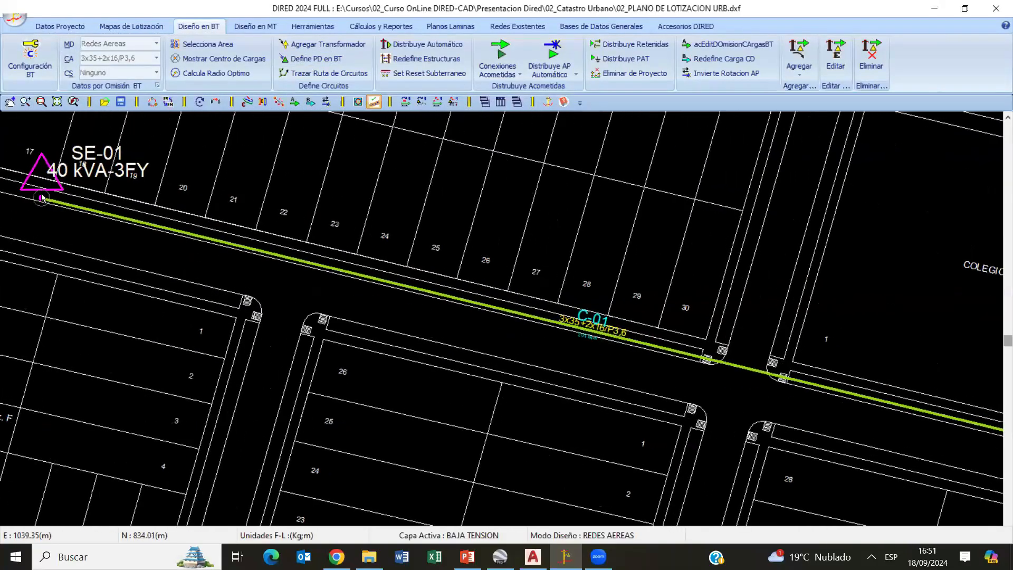
{"action": "scroll", "coordinate": [83, 207], "scroll_direction": "down", "scroll_amount": 3}
{"action": "scroll", "coordinate": [673, 356], "scroll_direction": "up", "scroll_amount": 5}
{"action": "middle_click_drag", "start_coordinate": [683, 364], "coordinate": [764, 367]}
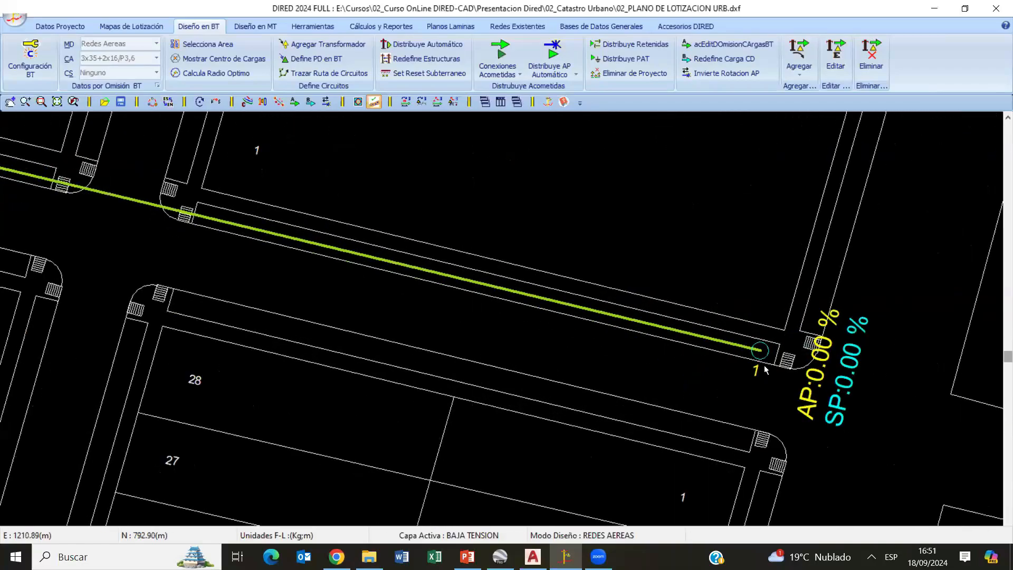
{"action": "scroll", "coordinate": [538, 375], "scroll_direction": "down", "scroll_amount": 5}
{"action": "middle_click_drag", "start_coordinate": [484, 300], "coordinate": [808, 338]}
{"action": "scroll", "coordinate": [522, 346], "scroll_direction": "up", "scroll_amount": 1}
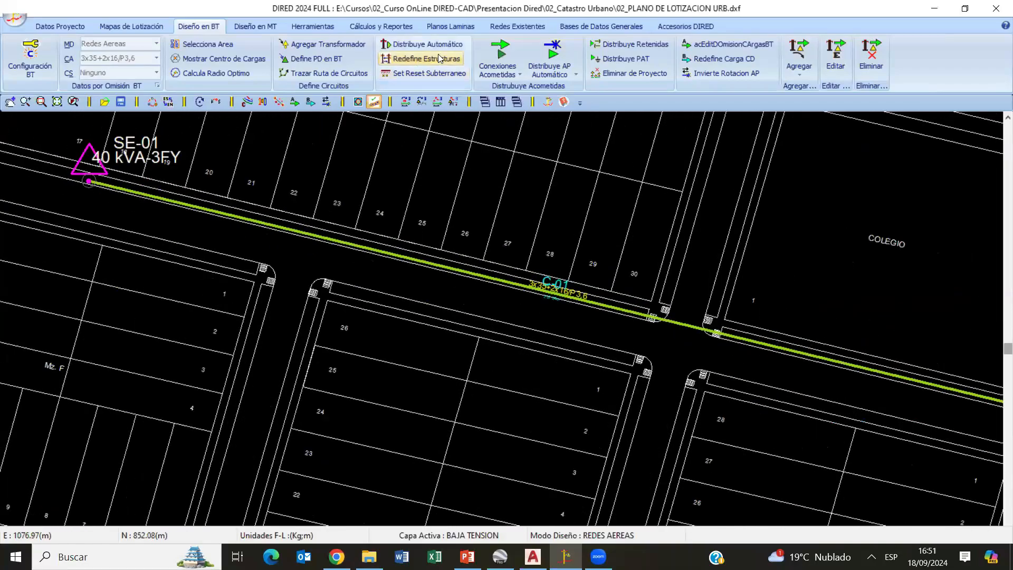
- Automatically distribute the structures along the circuit with a 40 m maximum span, and check a resulting span length
{"action": "left_click", "coordinate": [427, 45]}
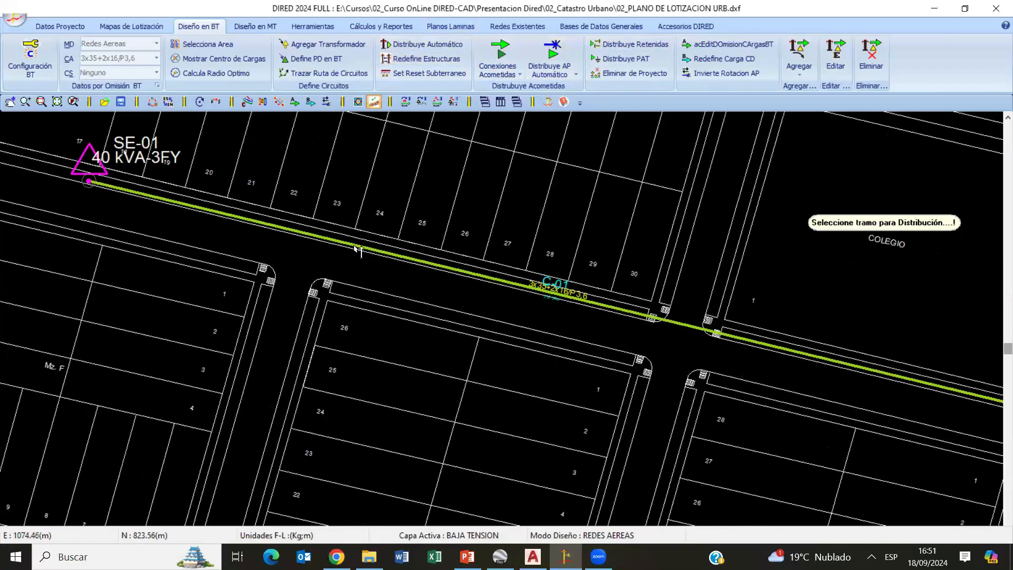
{"action": "left_click", "coordinate": [187, 146]}
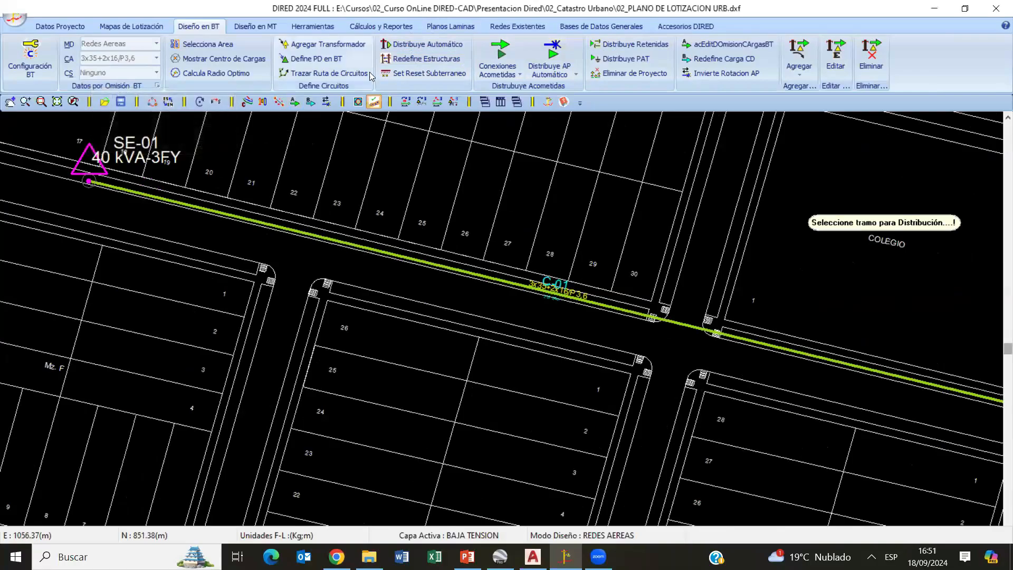
{"action": "left_click", "coordinate": [332, 246]}
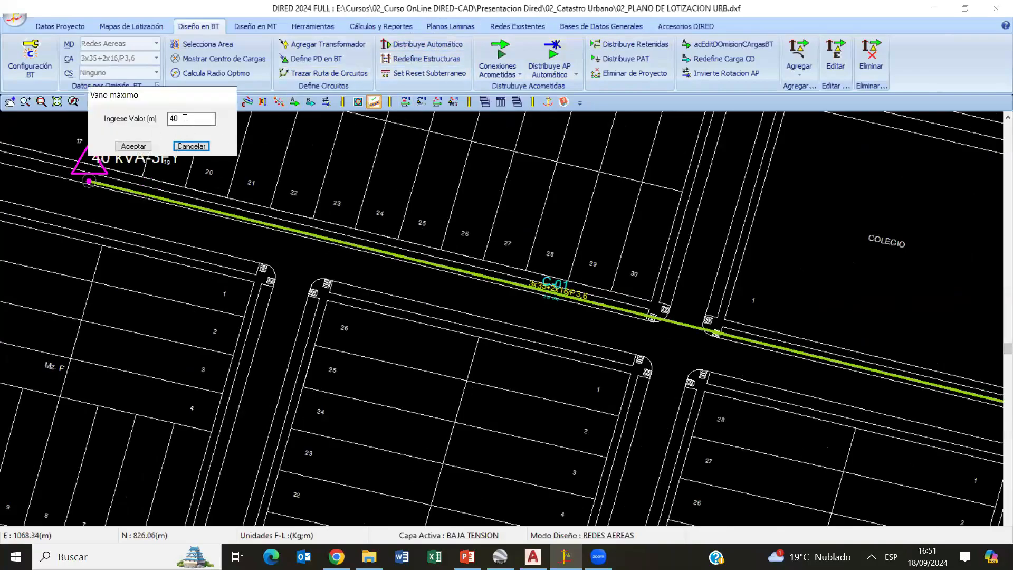
{"action": "left_click_drag", "start_coordinate": [183, 120], "coordinate": [147, 126]}
{"action": "left_click", "coordinate": [144, 148]}
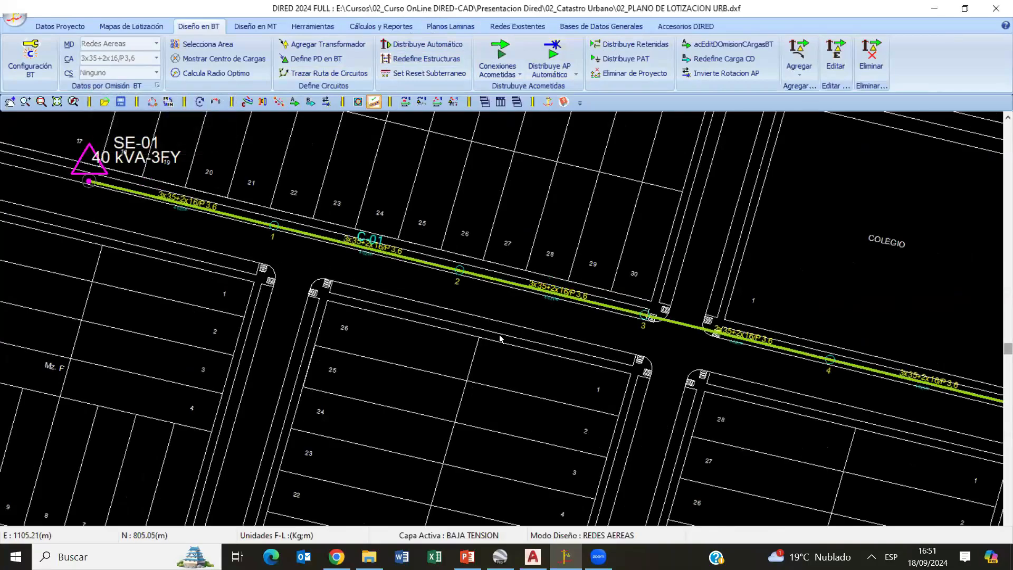
{"action": "scroll", "coordinate": [500, 338], "scroll_direction": "up", "scroll_amount": 5}
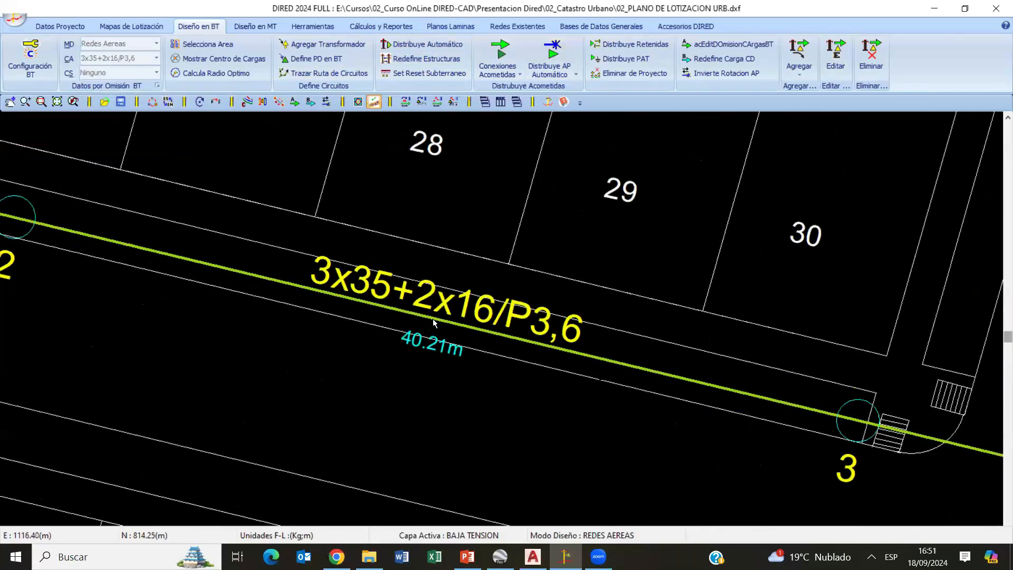
{"action": "scroll", "coordinate": [432, 320], "scroll_direction": "down", "scroll_amount": 8}
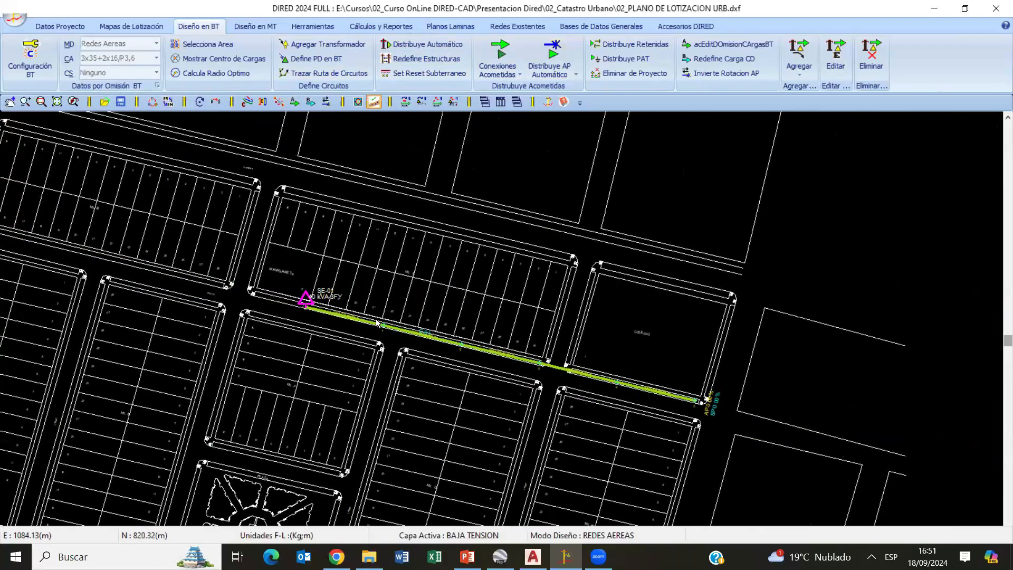
- Trace a branch from node 3 across to the corner of lot 1 and down the street to the BANCO corner
{"action": "scroll", "coordinate": [377, 323], "scroll_direction": "up", "scroll_amount": 2}
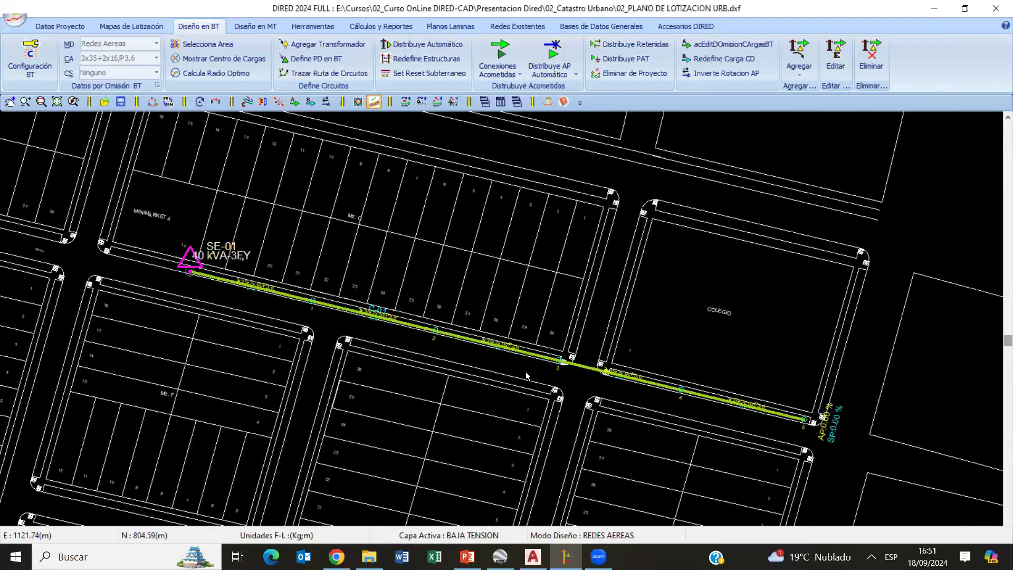
{"action": "scroll", "coordinate": [437, 317], "scroll_direction": "up", "scroll_amount": 3}
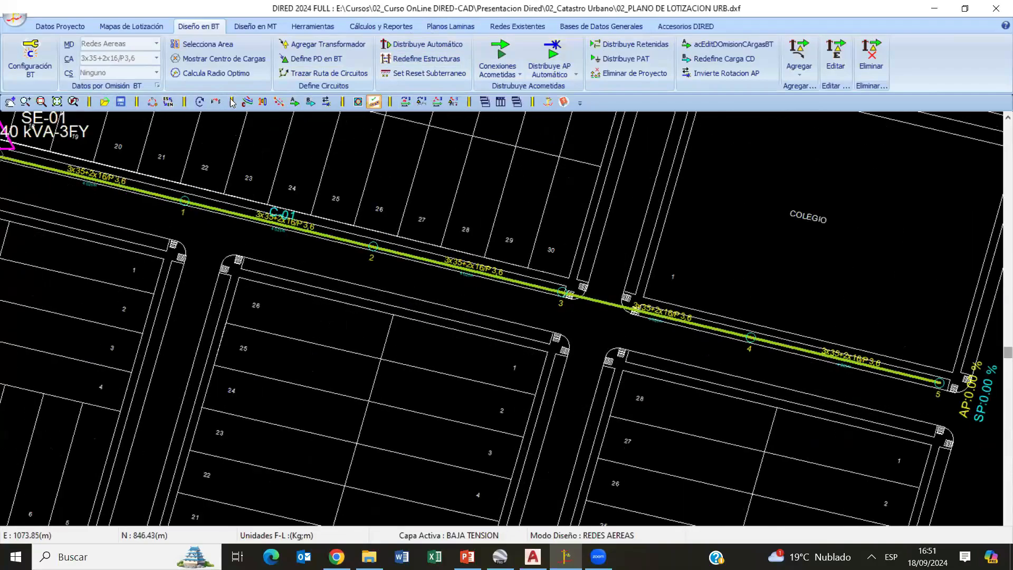
{"action": "left_click", "coordinate": [323, 73]}
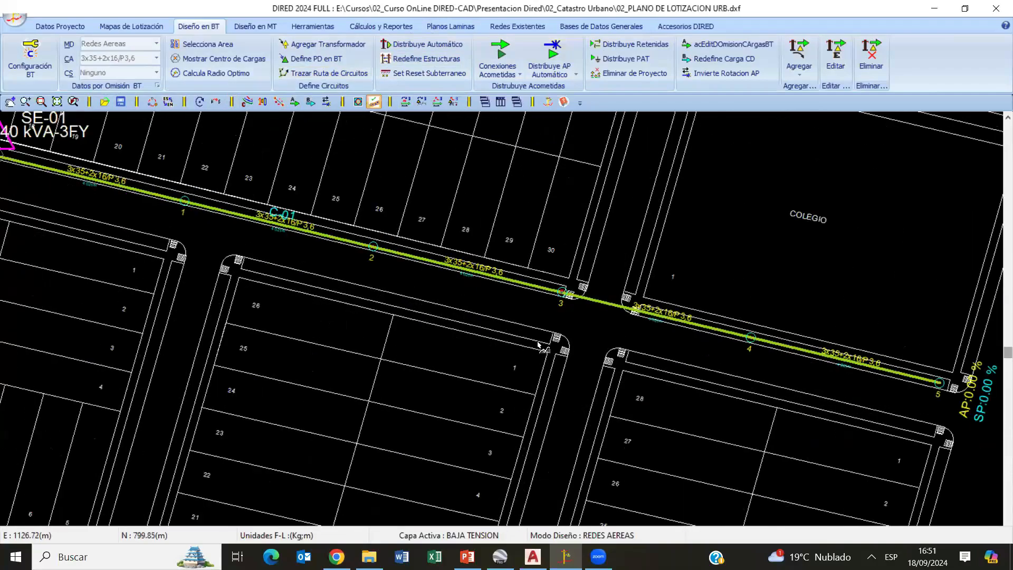
{"action": "left_click", "coordinate": [560, 369]}
{"action": "scroll", "coordinate": [538, 371], "scroll_direction": "down", "scroll_amount": 3}
{"action": "middle_click_drag", "start_coordinate": [538, 402], "coordinate": [557, 121]}
{"action": "scroll", "coordinate": [511, 365], "scroll_direction": "up", "scroll_amount": 3}
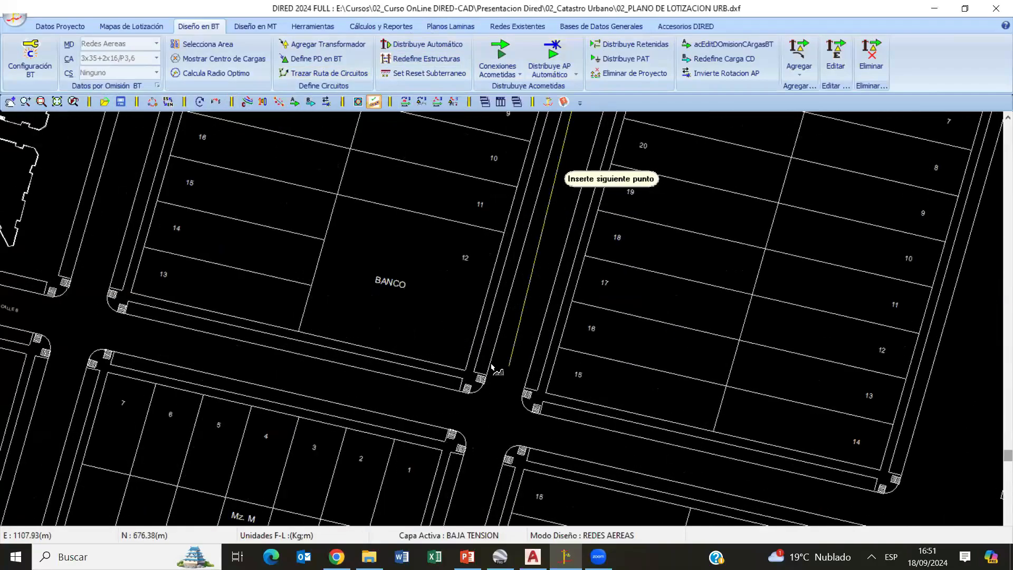
{"action": "left_click", "coordinate": [481, 362]}
{"action": "right_click", "coordinate": [616, 259]}
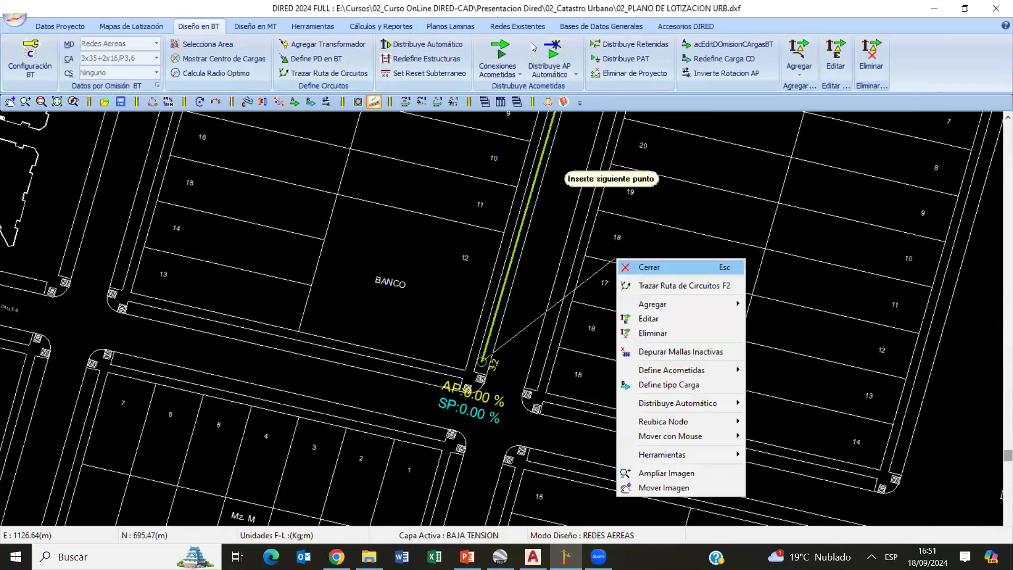
{"action": "key", "text": "Escape"}
- Automatically distribute the structures along the branch beside the BANCO block with a 40 m maximum span
{"action": "left_click", "coordinate": [525, 230]}
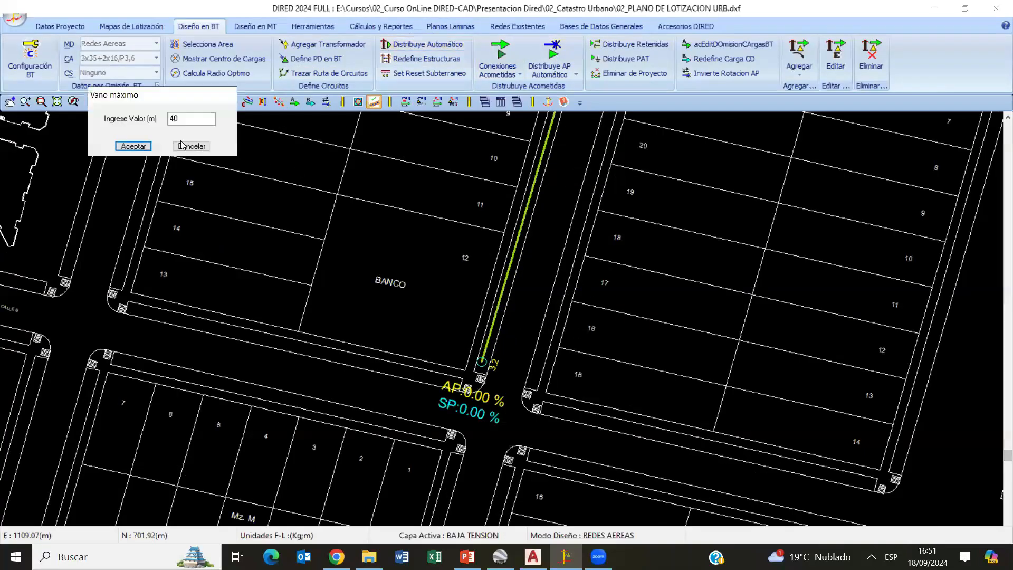
{"action": "left_click", "coordinate": [137, 148]}
{"action": "scroll", "coordinate": [430, 243], "scroll_direction": "down", "scroll_amount": 4}
{"action": "mouse_move", "coordinate": [533, 240]}
{"action": "middle_mouse_down"}
{"action": "mouse_move", "coordinate": [597, 435]}
{"action": "mouse_move", "coordinate": [590, 504]}
{"action": "middle_mouse_up"}
{"action": "middle_click_drag", "start_coordinate": [372, 222], "coordinate": [383, 232]}
{"action": "scroll", "coordinate": [500, 342], "scroll_direction": "up", "scroll_amount": 3}
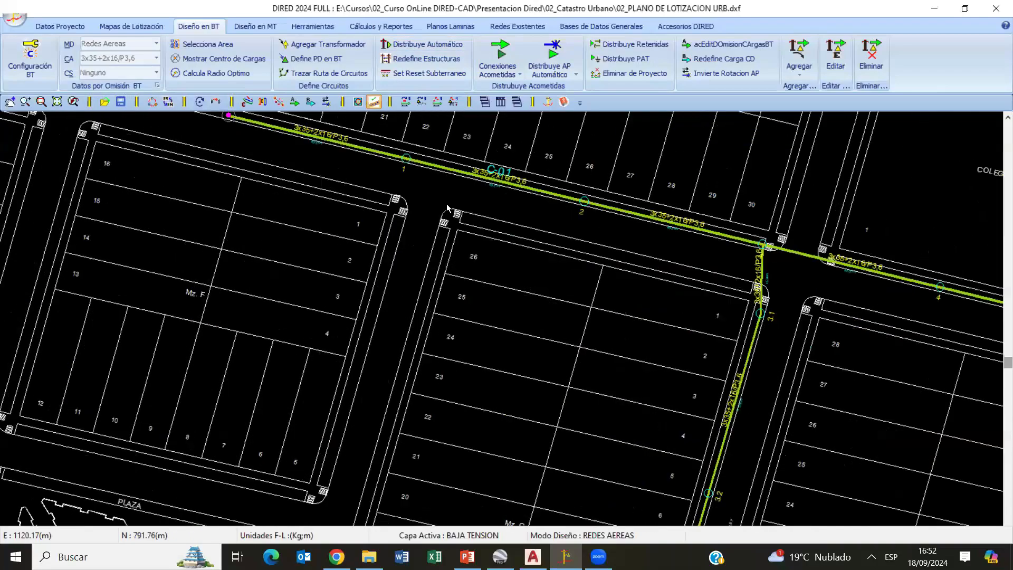
- Trace a second circuit from SE-01 along Mz. B to its far corner, then down beside Mz. D to the Minimarket 2 corner
{"action": "middle_click_drag", "start_coordinate": [446, 221], "coordinate": [499, 326]}
{"action": "scroll", "coordinate": [499, 327], "scroll_direction": "down", "scroll_amount": 2}
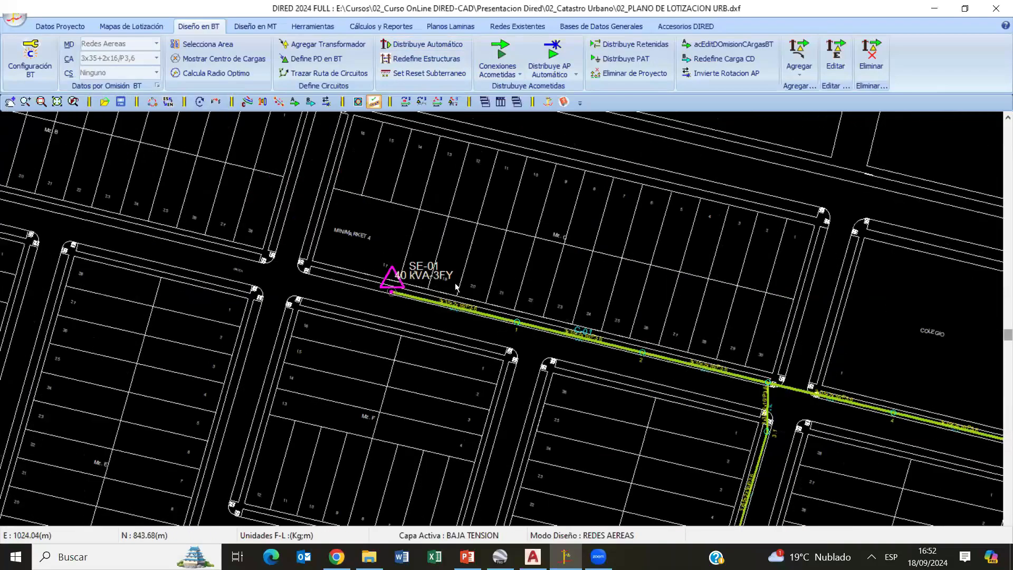
{"action": "middle_click_drag", "start_coordinate": [456, 288], "coordinate": [647, 282]}
{"action": "left_click", "coordinate": [323, 73]}
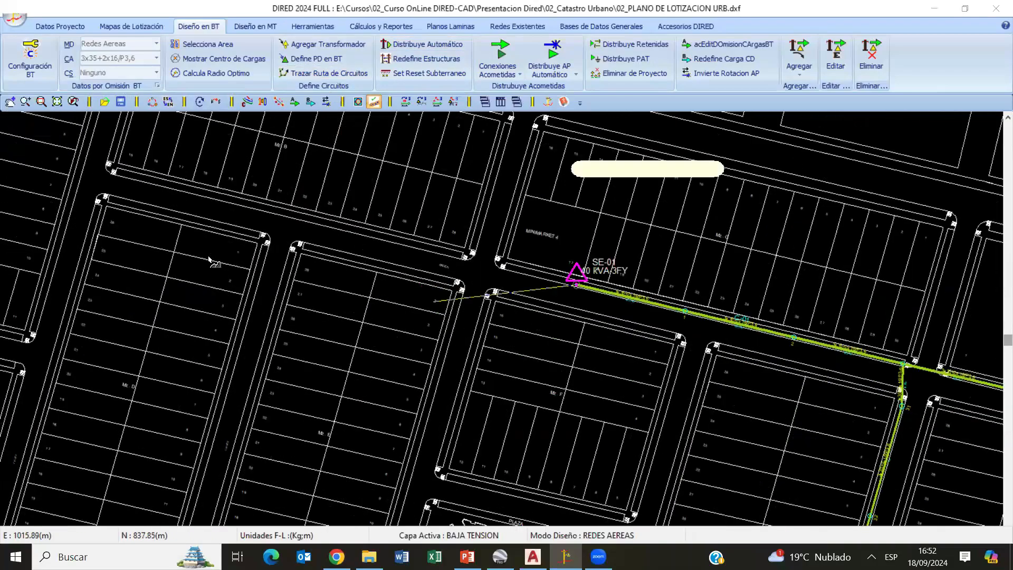
{"action": "left_click", "coordinate": [119, 174]}
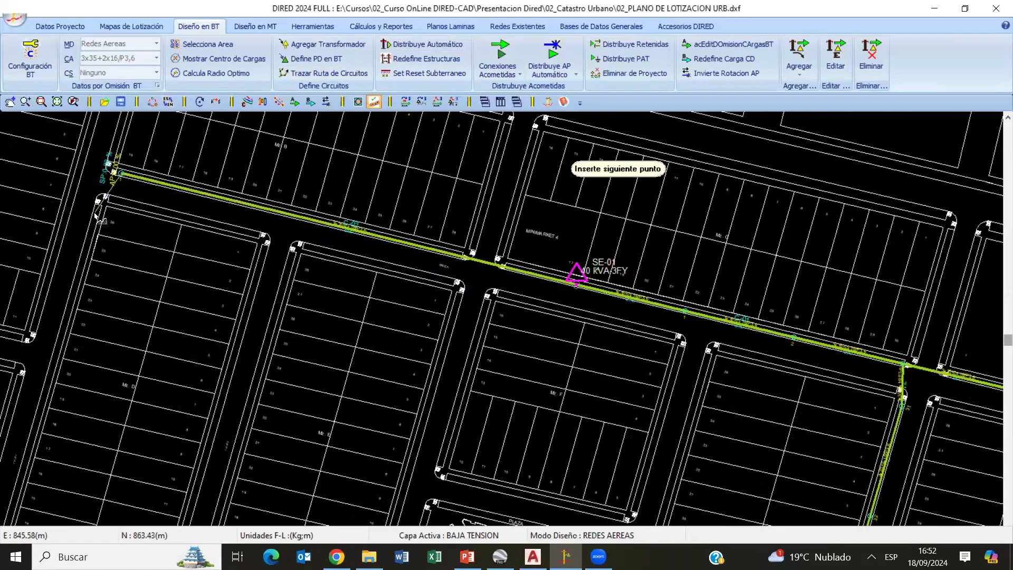
{"action": "left_click", "coordinate": [95, 214]}
{"action": "middle_click_drag", "start_coordinate": [107, 450], "coordinate": [215, 333]}
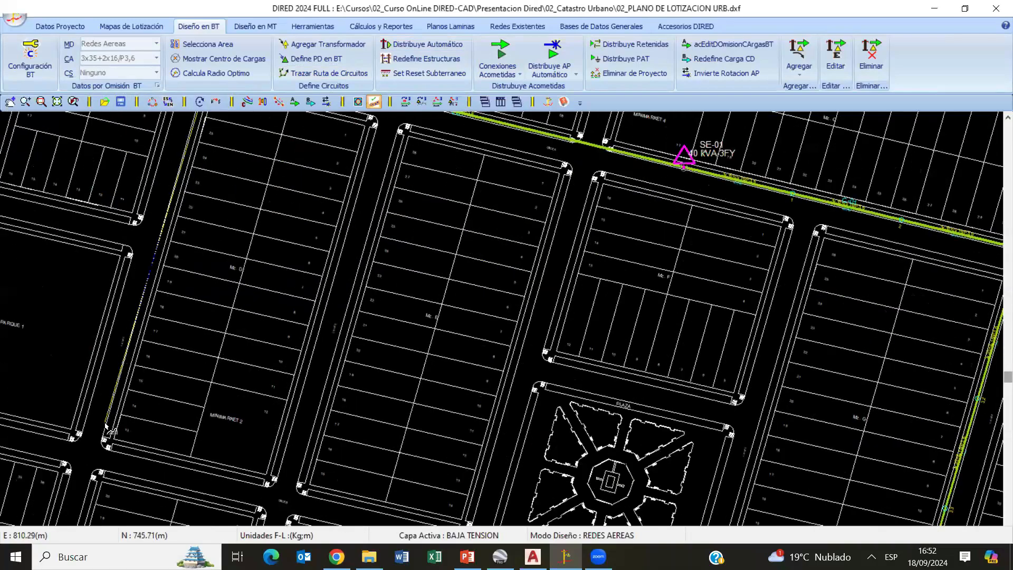
{"action": "left_click", "coordinate": [110, 430]}
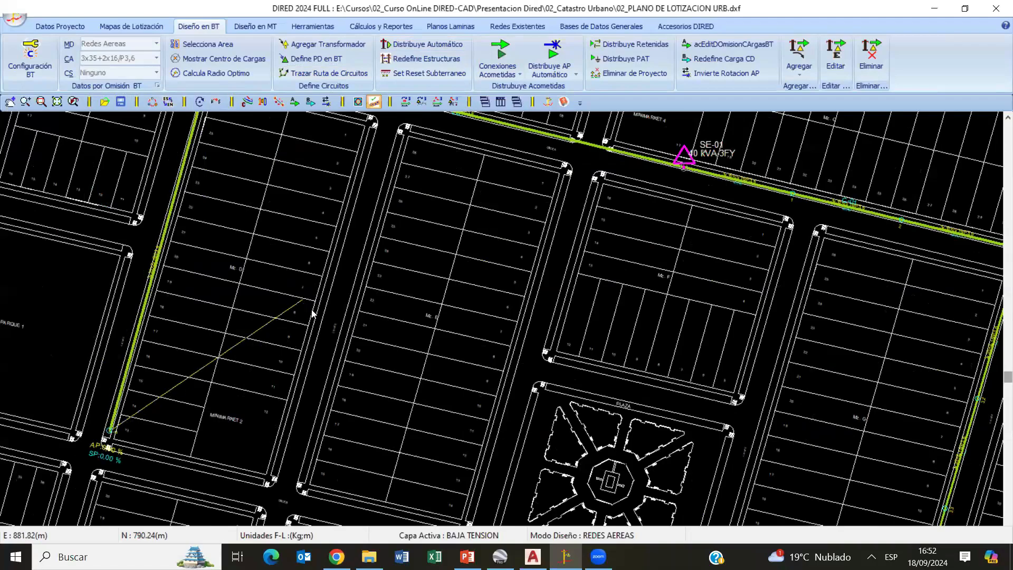
- Automatically distribute the structures along the second circuit, accepting the maximum span
{"action": "left_click", "coordinate": [422, 45]}
{"action": "middle_click_drag", "start_coordinate": [535, 223], "coordinate": [514, 292]}
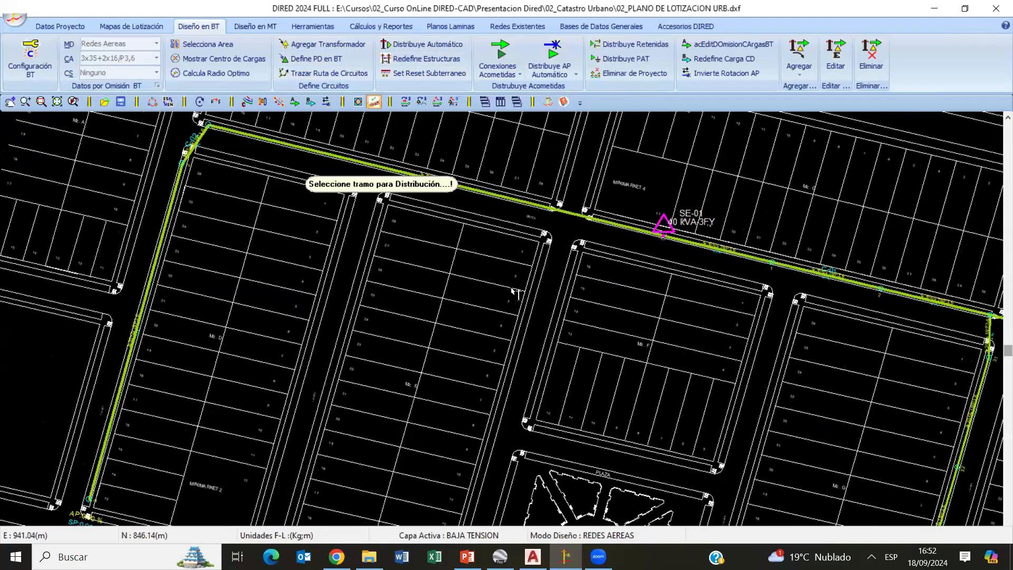
{"action": "left_click", "coordinate": [493, 280]}
{"action": "left_click", "coordinate": [148, 146]}
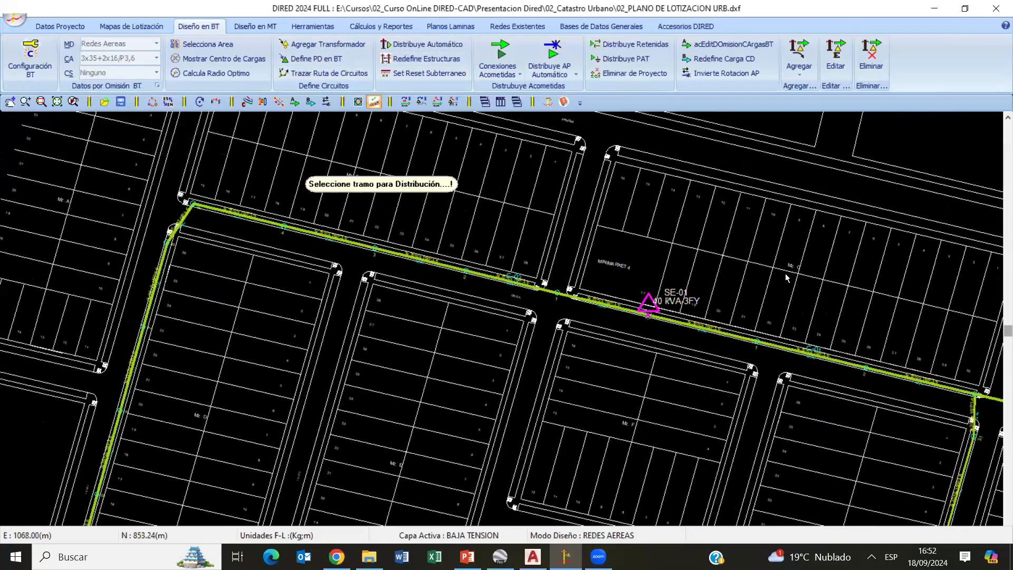
- Move node 1 of circuit C-02 along the line, out of the street crossing, to the Minimarket 4 corner
{"action": "scroll", "coordinate": [632, 344], "scroll_direction": "up", "scroll_amount": 10}
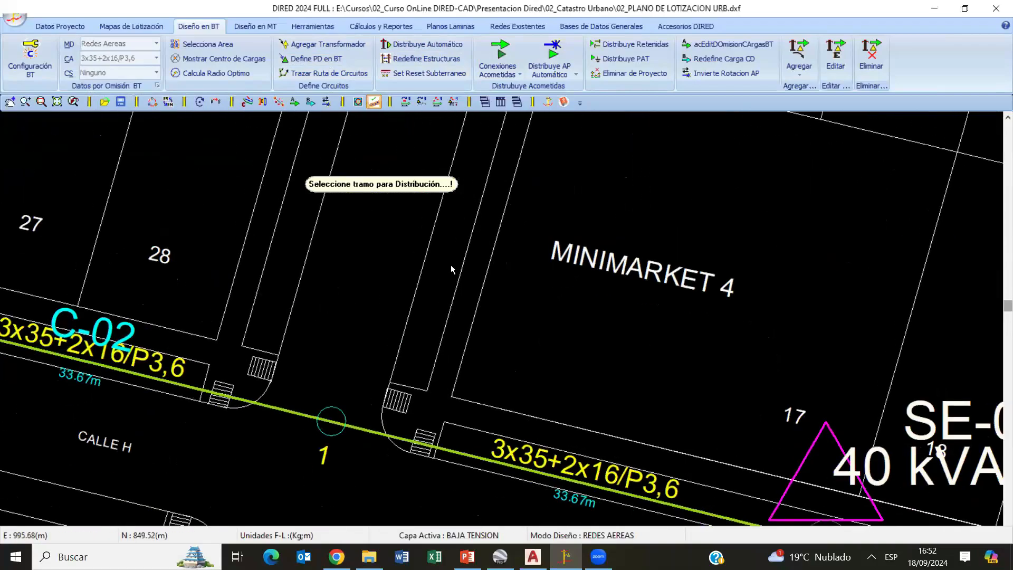
{"action": "scroll", "coordinate": [540, 314], "scroll_direction": "up", "scroll_amount": 5}
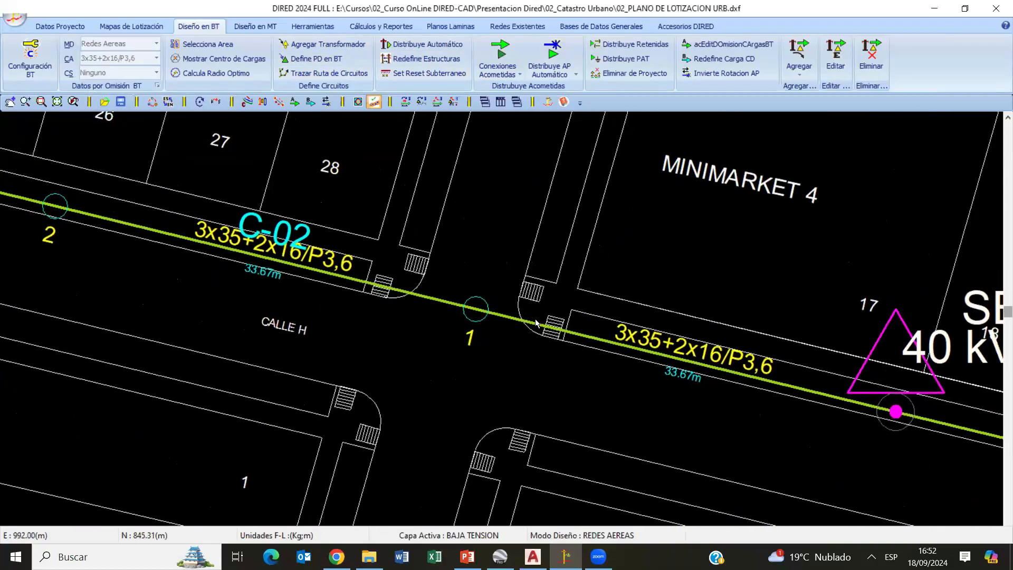
{"action": "right_click", "coordinate": [469, 322]}
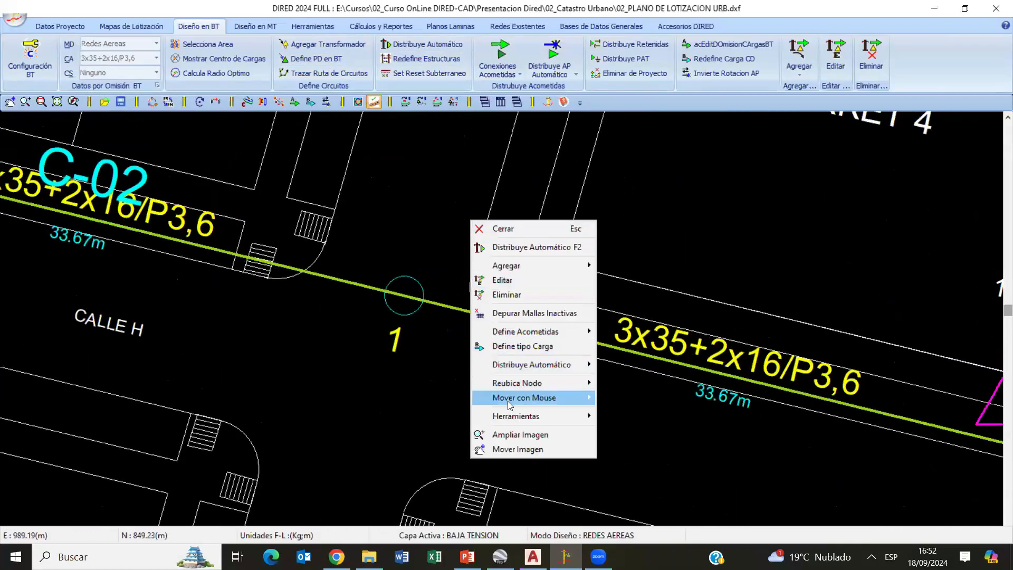
{"action": "mouse_move", "coordinate": [507, 398]}
{"action": "left_click", "coordinate": [628, 397]}
{"action": "left_click_drag", "start_coordinate": [439, 311], "coordinate": [586, 336]}
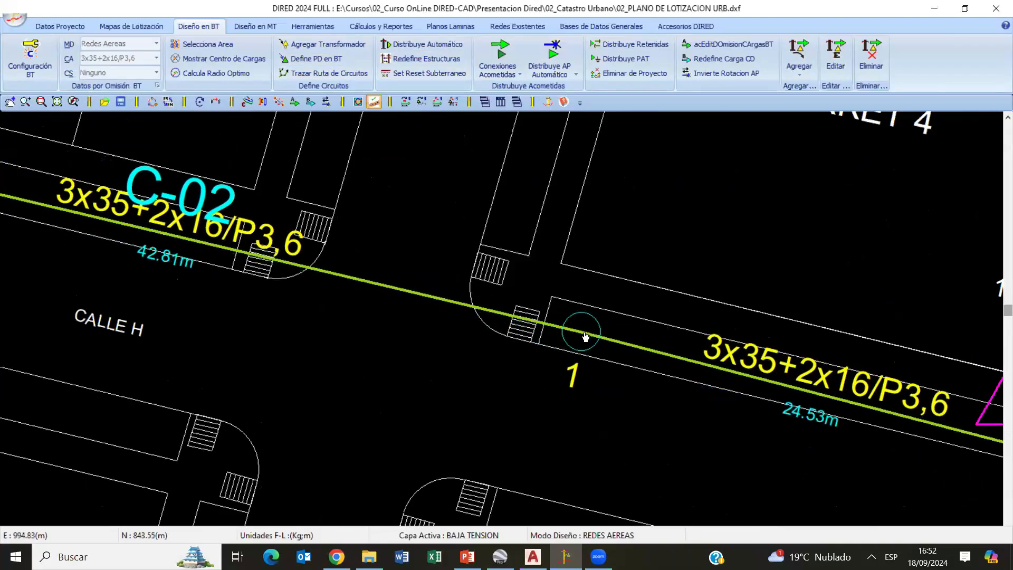
{"action": "scroll", "coordinate": [527, 348], "scroll_direction": "down", "scroll_amount": 3}
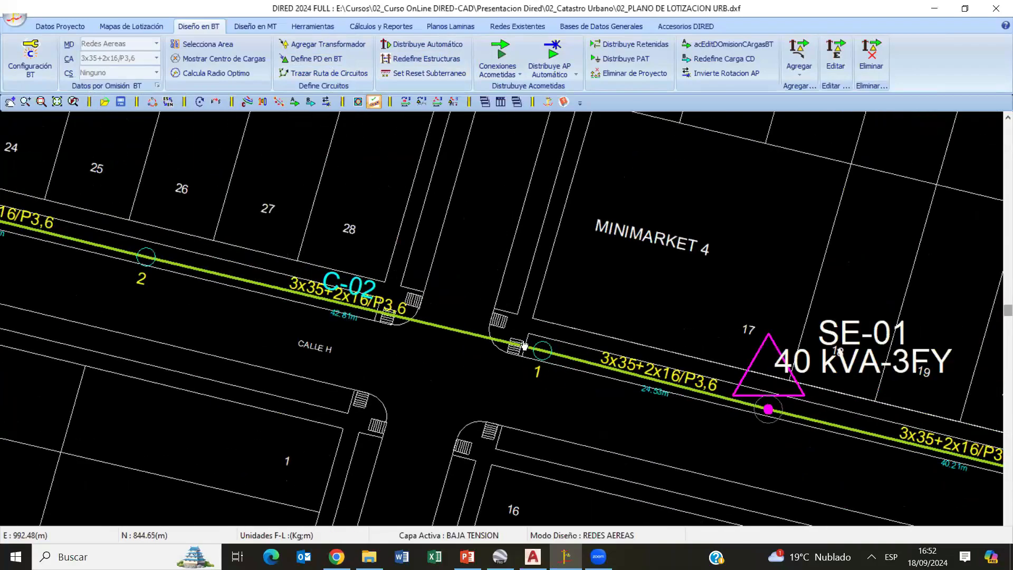
- Shift nodes 2, 3 and 4 of circuit C-02 to line up with the boundaries of lots 26/27, 22/23 and 18/19
{"action": "middle_click_drag", "start_coordinate": [572, 345], "coordinate": [739, 330]}
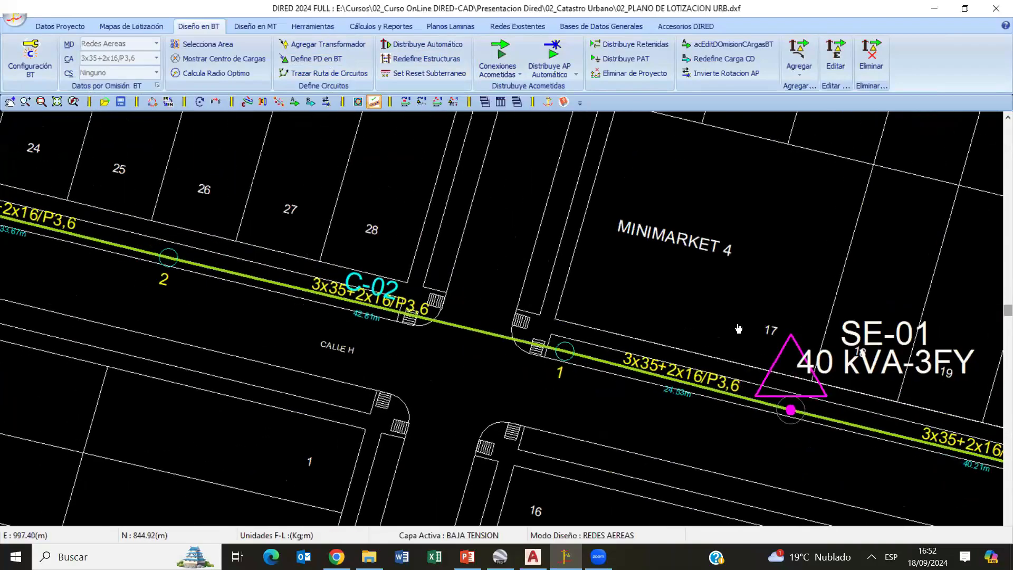
{"action": "left_click_drag", "start_coordinate": [323, 252], "coordinate": [380, 263]}
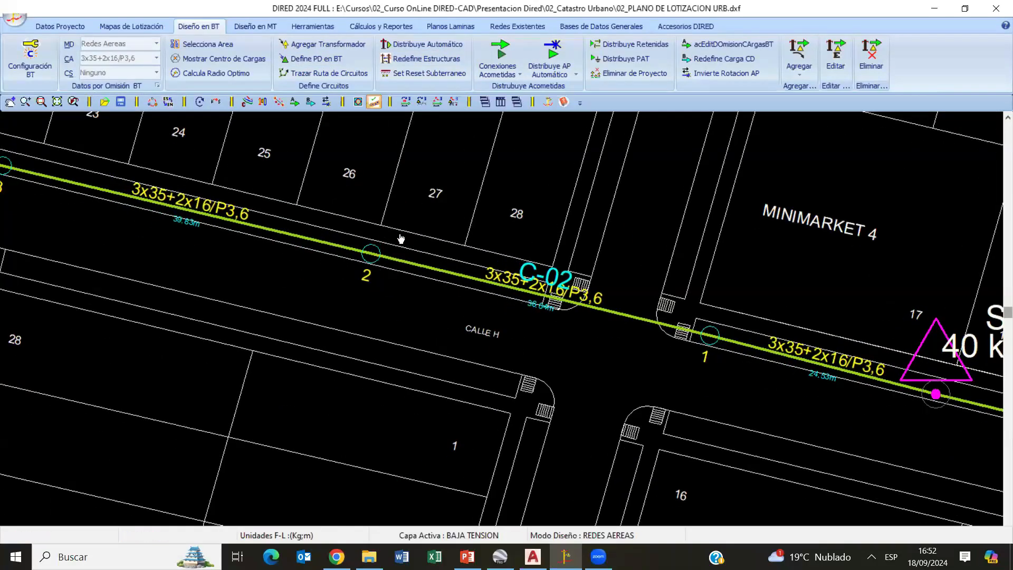
{"action": "mouse_move", "coordinate": [176, 269]}
{"action": "middle_mouse_down"}
{"action": "mouse_move", "coordinate": [346, 391]}
{"action": "mouse_move", "coordinate": [471, 431]}
{"action": "middle_mouse_up"}
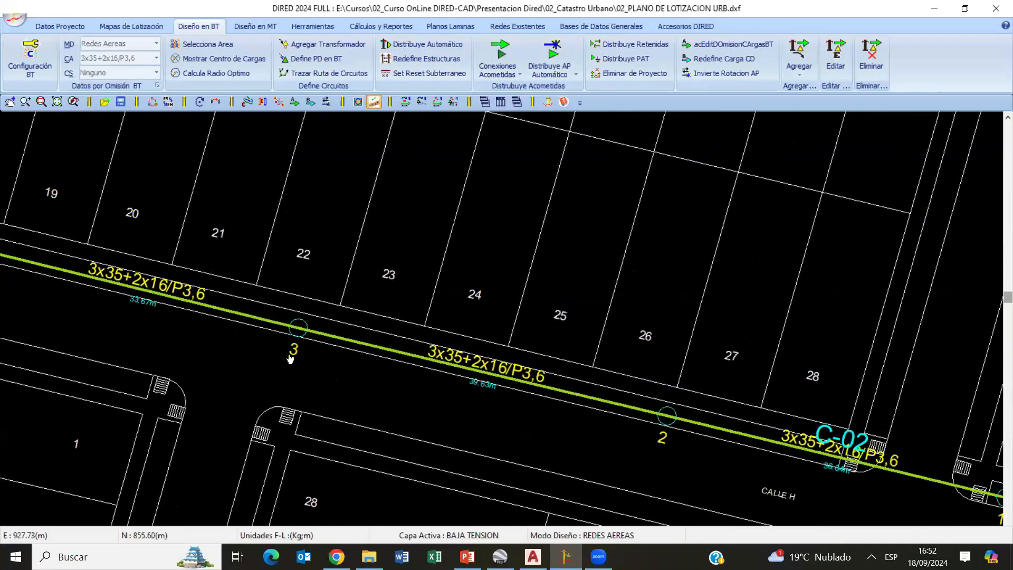
{"action": "left_click_drag", "start_coordinate": [328, 333], "coordinate": [333, 334]}
{"action": "middle_click_drag", "start_coordinate": [245, 323], "coordinate": [546, 397]}
{"action": "left_click_drag", "start_coordinate": [290, 326], "coordinate": [308, 331]}
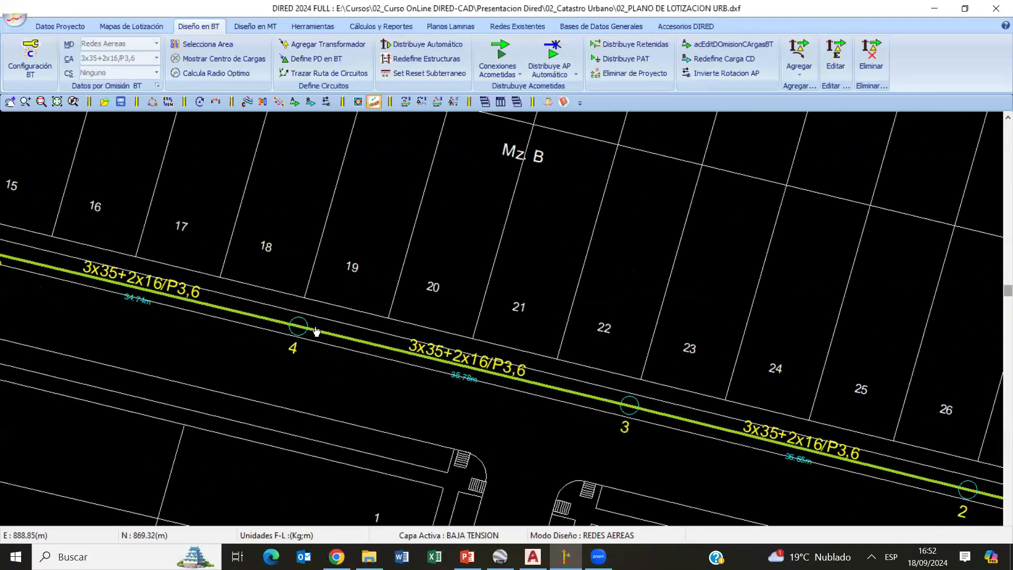
- Fine-tune the position of node 4 with Arrastra Estructura/Nodo near the boundary between lots 18 and 19
{"action": "right_click", "coordinate": [397, 267]}
{"action": "right_click", "coordinate": [571, 188]}
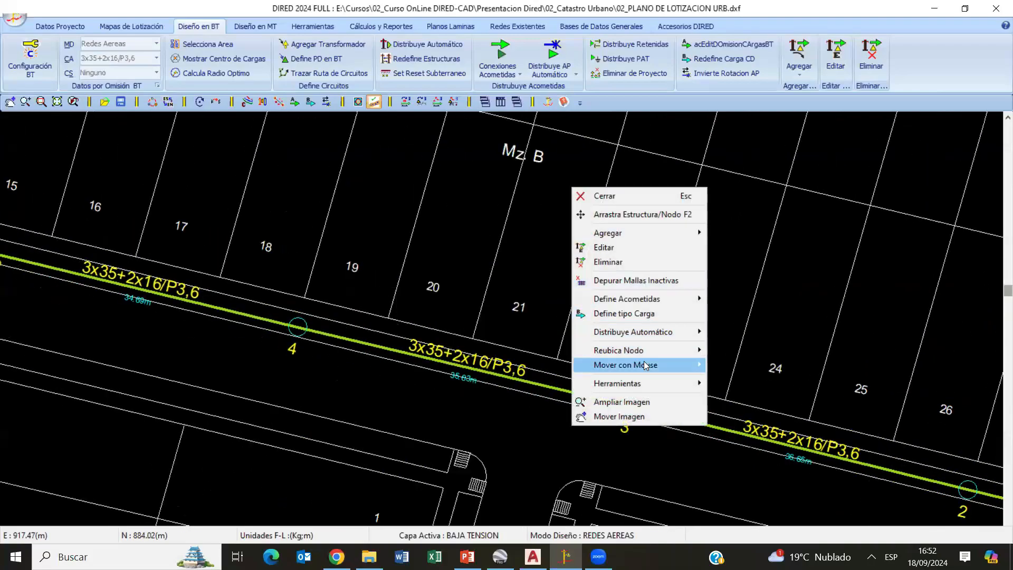
{"action": "mouse_move", "coordinate": [666, 364]}
{"action": "left_click", "coordinate": [741, 370]}
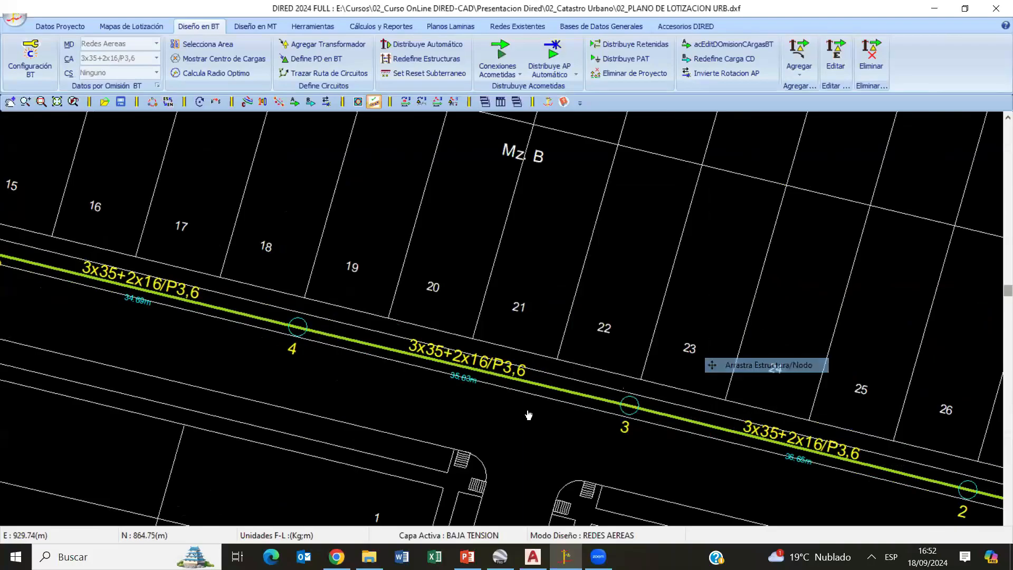
{"action": "mouse_move", "coordinate": [301, 330]}
{"action": "left_mouse_down"}
{"action": "mouse_move", "coordinate": [257, 339]}
{"action": "mouse_move", "coordinate": [302, 333]}
{"action": "mouse_move", "coordinate": [289, 328]}
{"action": "left_mouse_up"}
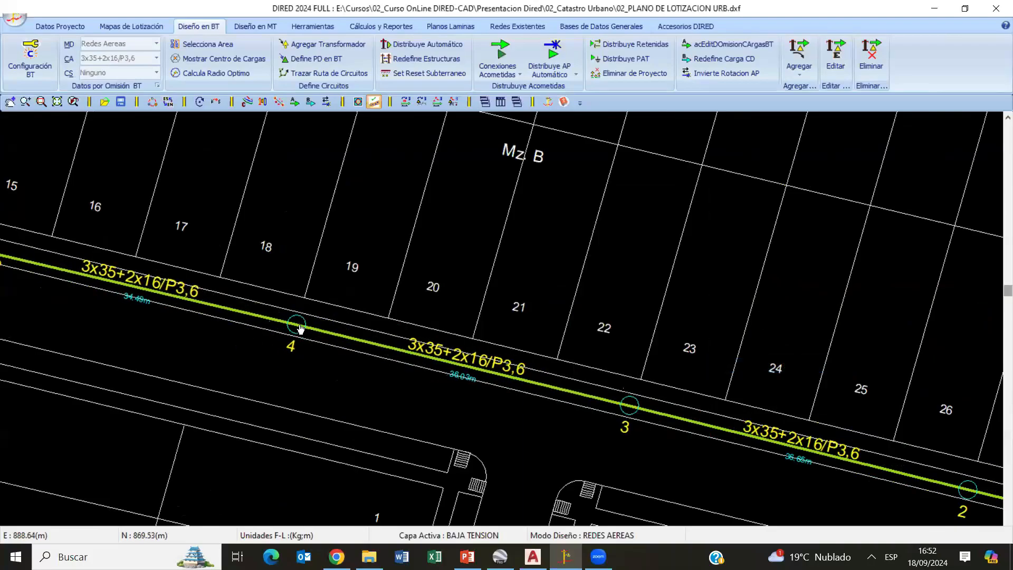
{"action": "right_click", "coordinate": [430, 276]}
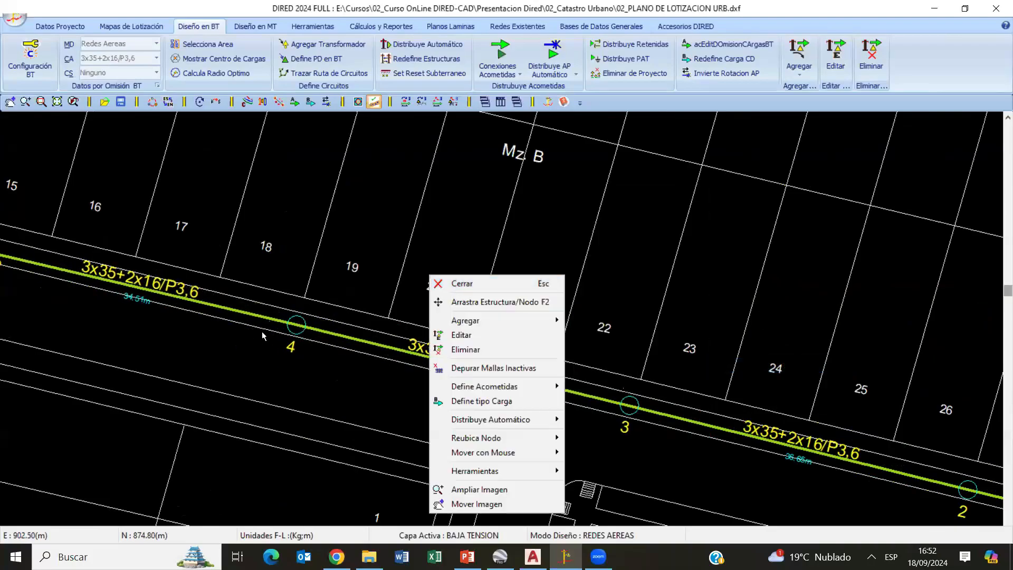
{"action": "left_click", "coordinate": [456, 285]}
- Relocate node 5 with Nodo Libremente to a point along the street in front of lots 15 and 16
{"action": "scroll", "coordinate": [308, 359], "scroll_direction": "up", "scroll_amount": 5}
{"action": "right_click", "coordinate": [184, 358]}
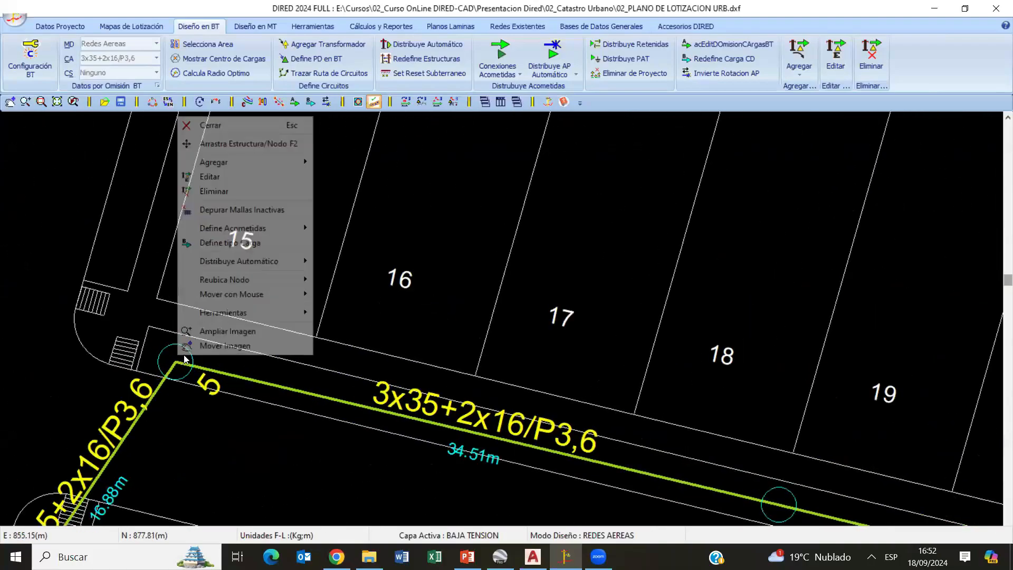
{"action": "mouse_move", "coordinate": [245, 288]}
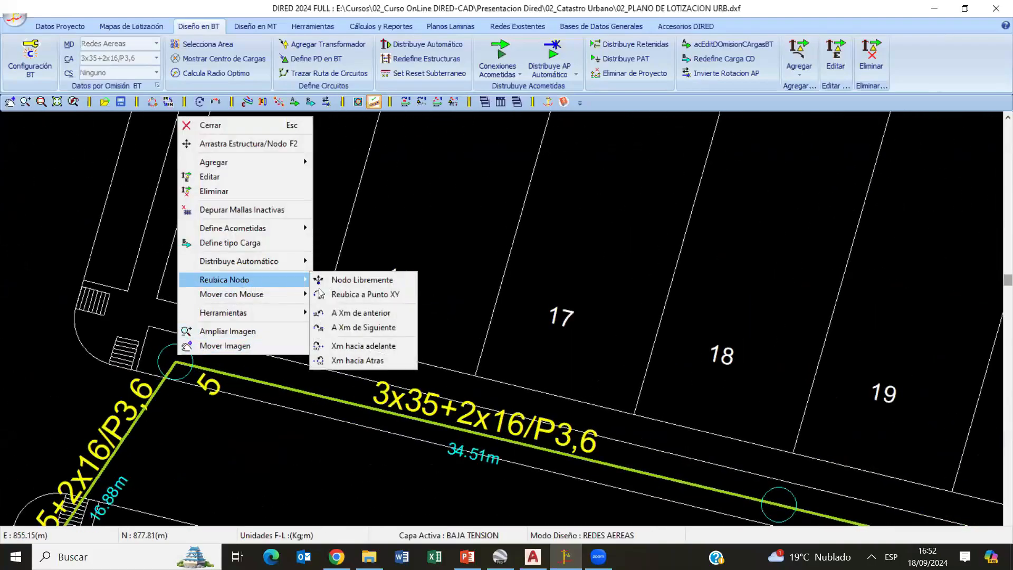
{"action": "left_click", "coordinate": [368, 279]}
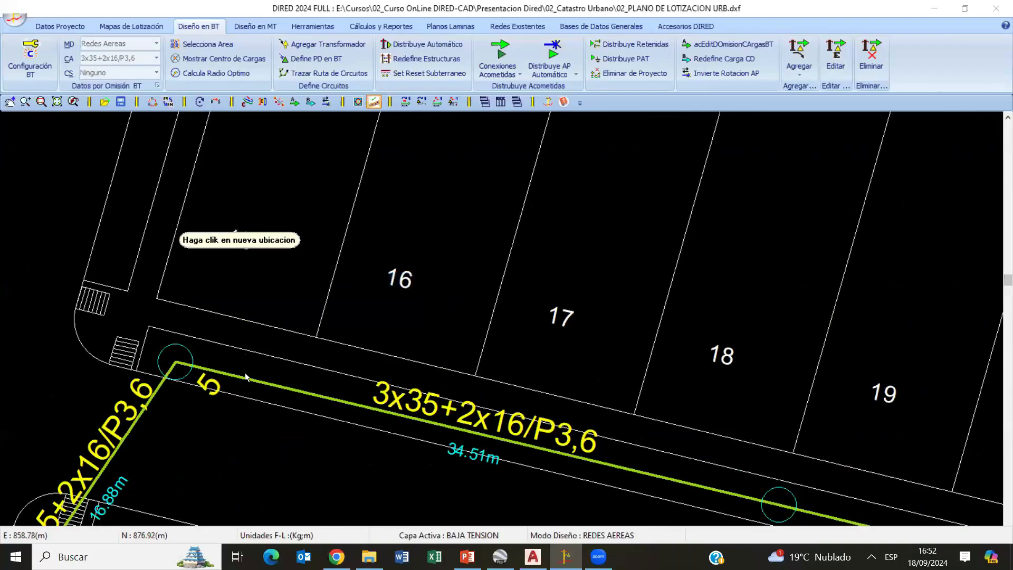
{"action": "left_click", "coordinate": [297, 381]}
- Use Arrastra Estructura/Nodo to move node 5 to the street corner in front of lot 15, and end the command
{"action": "right_click", "coordinate": [360, 324]}
{"action": "mouse_move", "coordinate": [386, 261]}
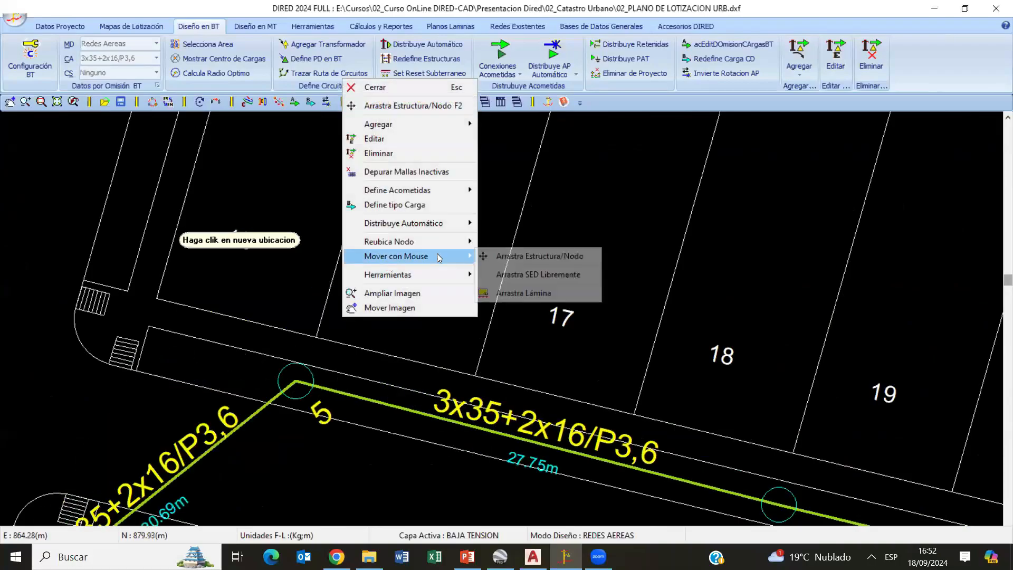
{"action": "left_click", "coordinate": [527, 256]}
{"action": "left_click", "coordinate": [176, 357]}
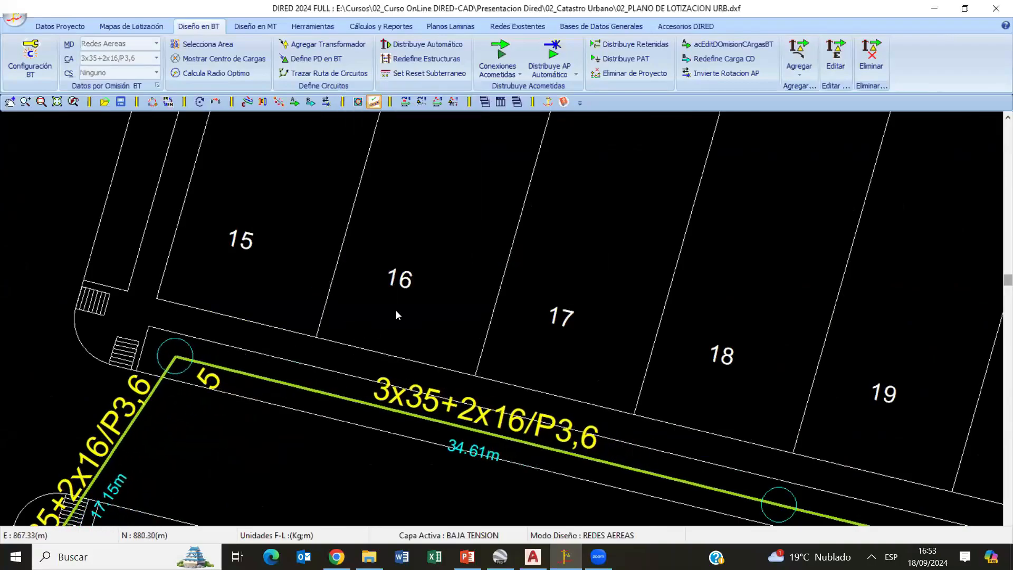
{"action": "right_click", "coordinate": [397, 309]}
{"action": "left_click", "coordinate": [417, 86]}
{"action": "scroll", "coordinate": [420, 222], "scroll_direction": "down", "scroll_amount": 6}
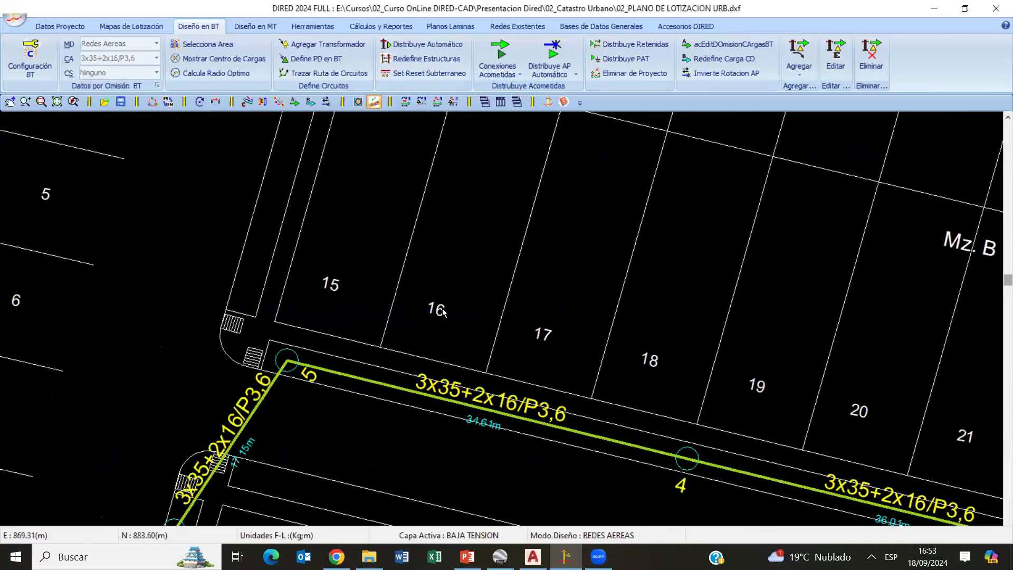
- Review the circuits around SE-01 and view the program's version and developer information
{"action": "middle_click_drag", "start_coordinate": [495, 258], "coordinate": [286, 165]}
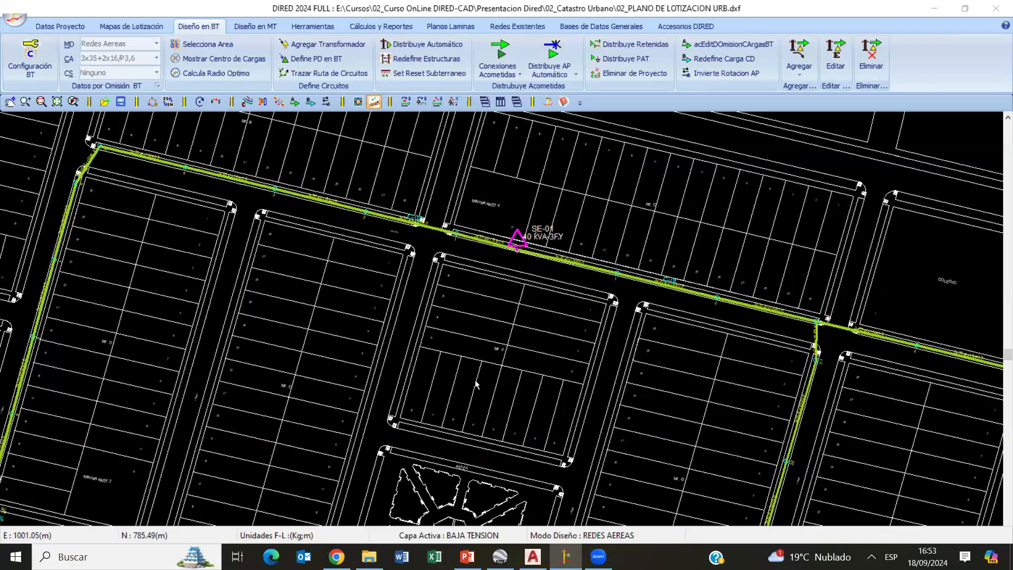
{"action": "scroll", "coordinate": [480, 379], "scroll_direction": "down", "scroll_amount": 4}
{"action": "scroll", "coordinate": [575, 322], "scroll_direction": "up", "scroll_amount": 3}
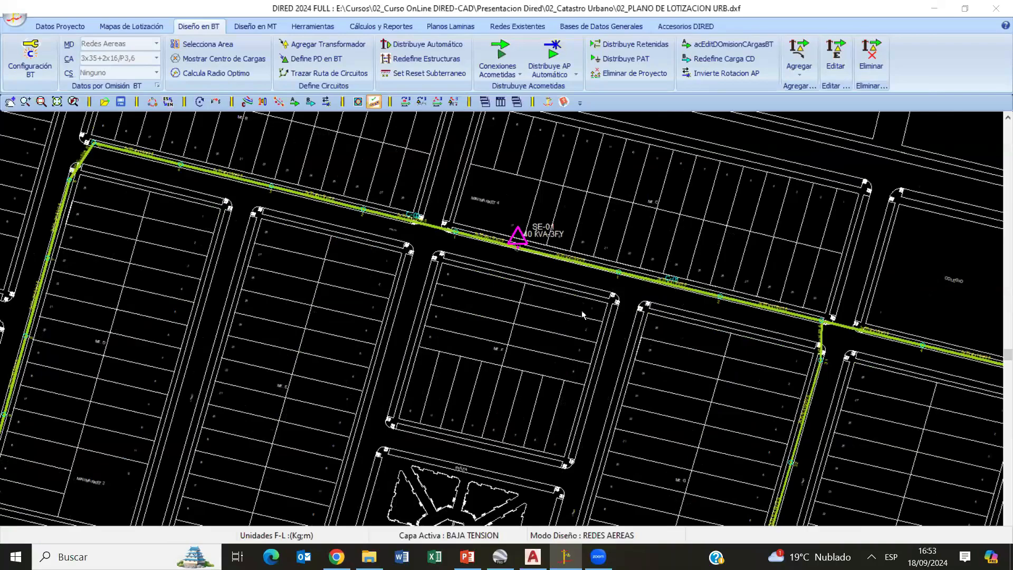
{"action": "scroll", "coordinate": [591, 338], "scroll_direction": "up", "scroll_amount": 1}
{"action": "scroll", "coordinate": [598, 361], "scroll_direction": "up", "scroll_amount": 3}
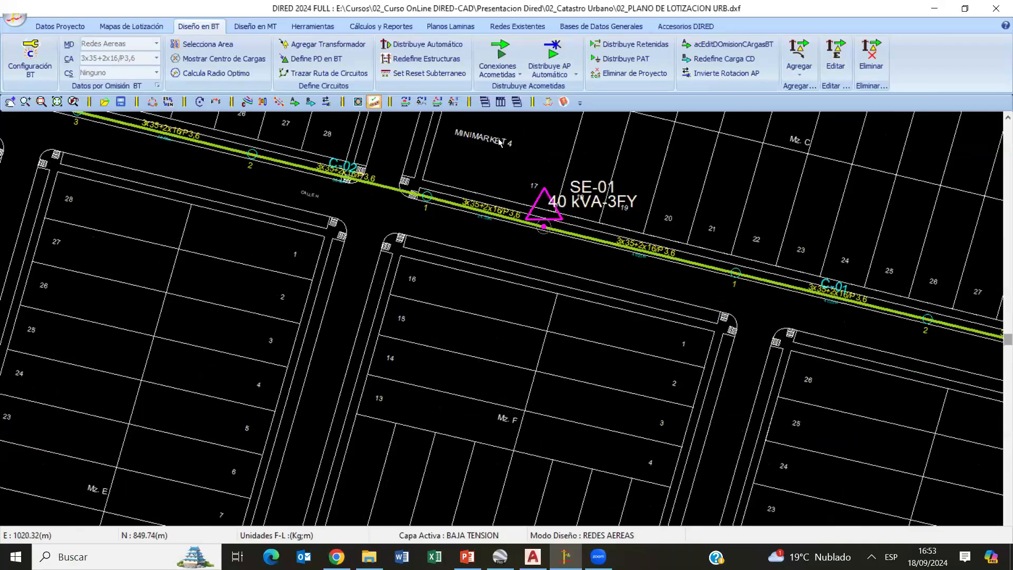
{"action": "left_click", "coordinate": [543, 105]}
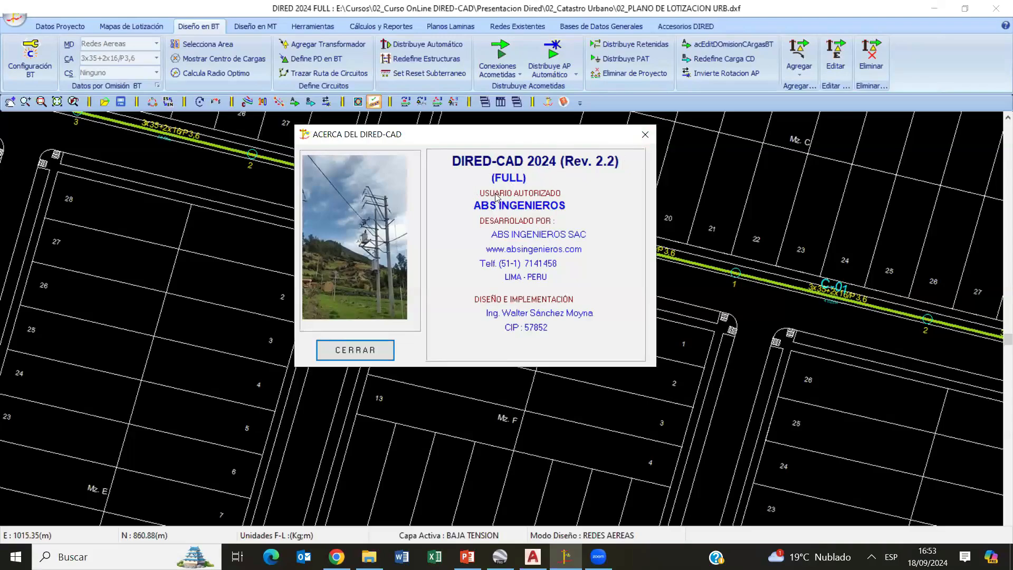
{"action": "left_click", "coordinate": [637, 138]}
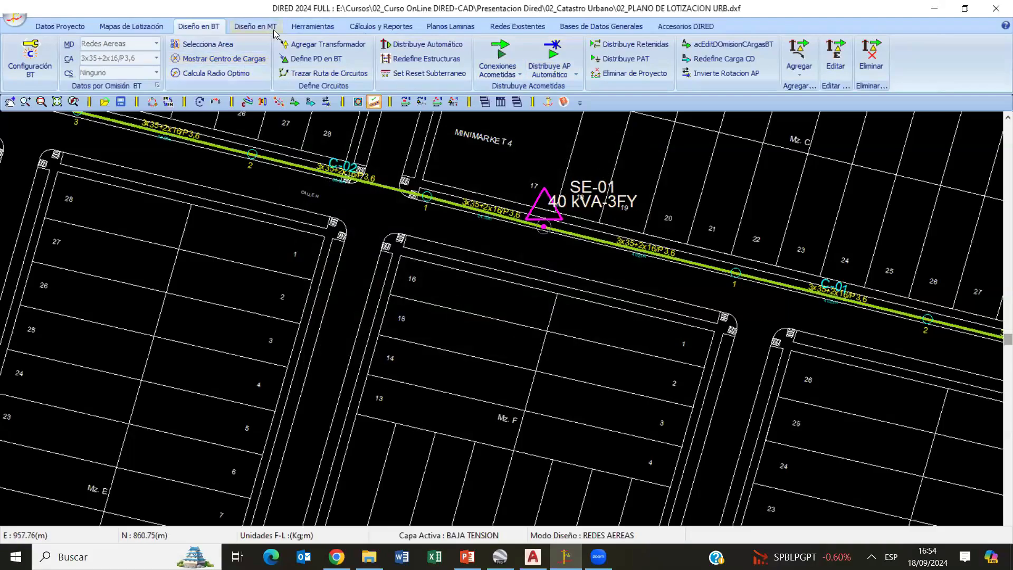
{"action": "left_click", "coordinate": [381, 26]}
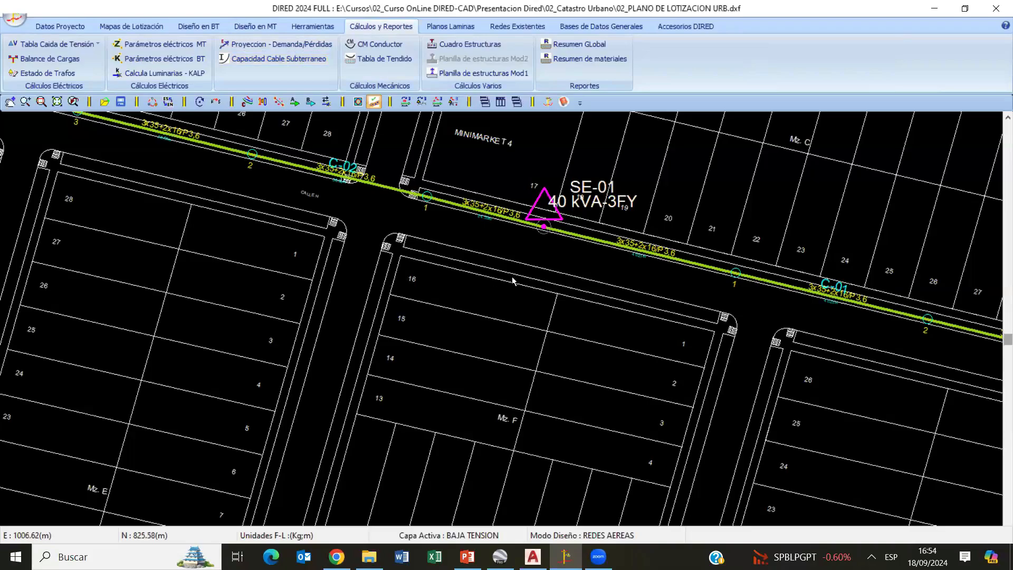
{"action": "left_click", "coordinate": [198, 26]}
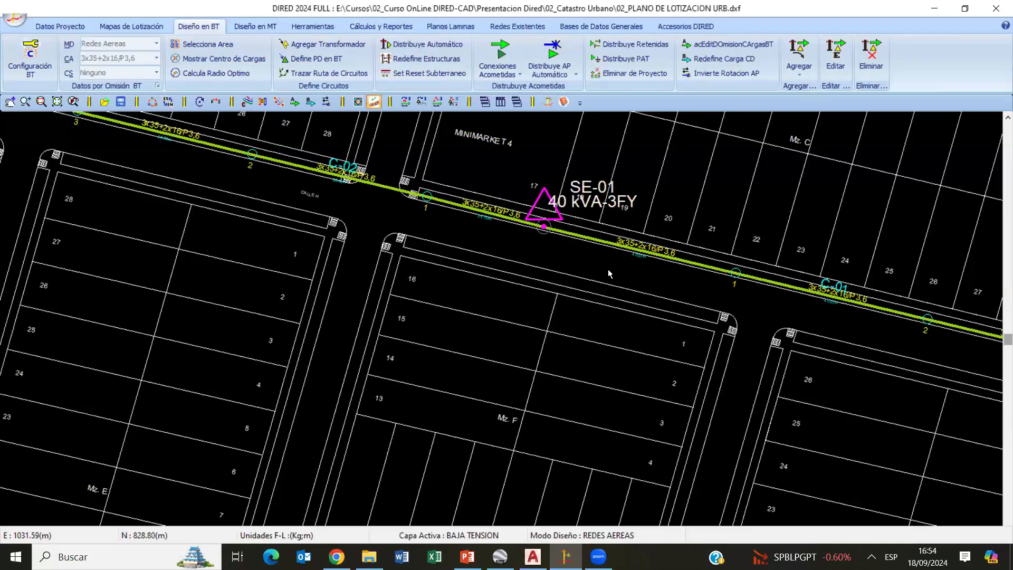
{"action": "scroll", "coordinate": [608, 274], "scroll_direction": "down", "scroll_amount": 5}
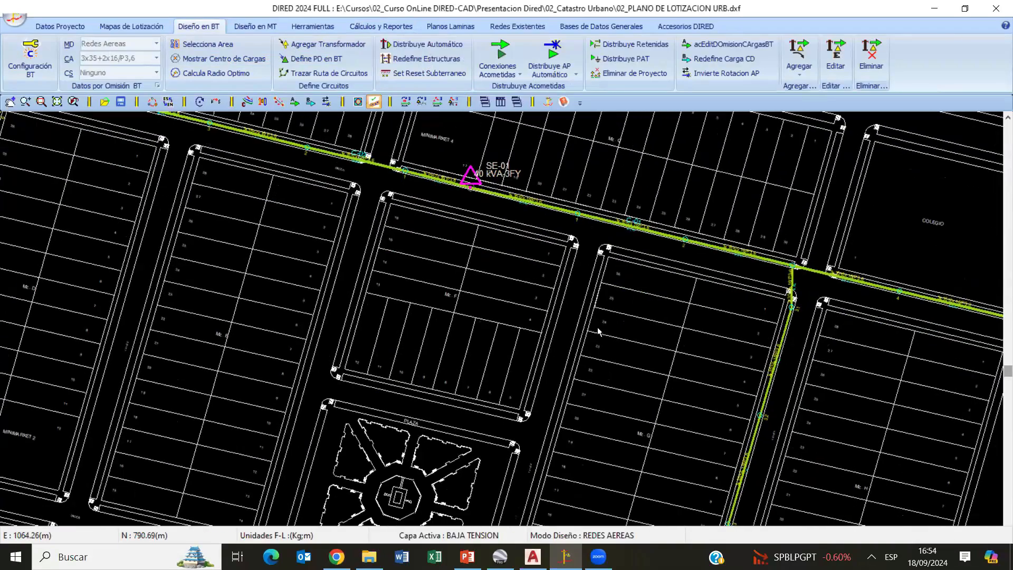
{"action": "scroll", "coordinate": [598, 328], "scroll_direction": "down", "scroll_amount": 2}
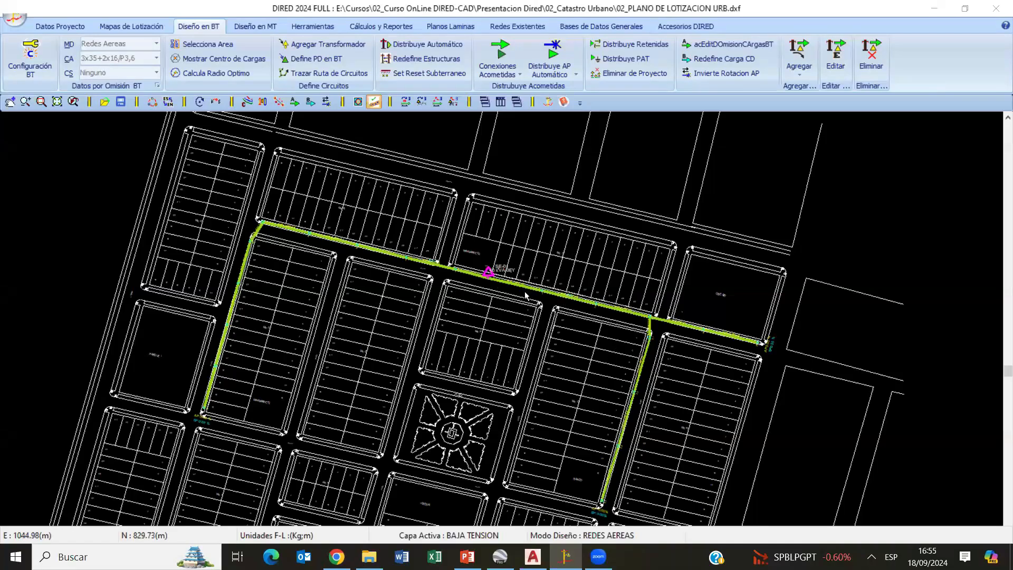
- Switch the design mode to RED SUBTERRANEA
{"action": "scroll", "coordinate": [522, 235], "scroll_direction": "up", "scroll_amount": 1}
{"action": "scroll", "coordinate": [522, 235], "scroll_direction": "up", "scroll_amount": 1}
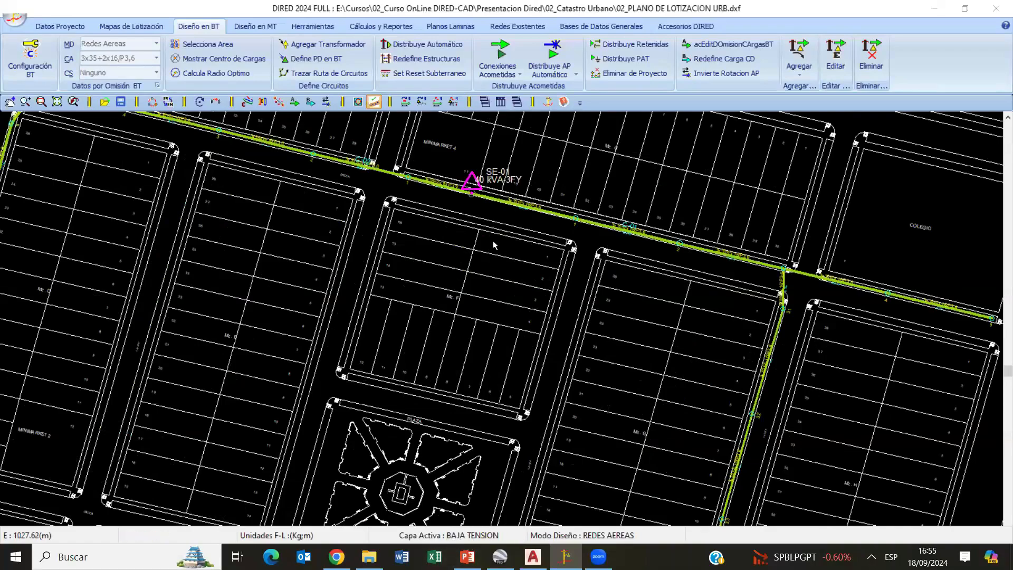
{"action": "left_click", "coordinate": [202, 43]}
{"action": "left_click", "coordinate": [589, 535]}
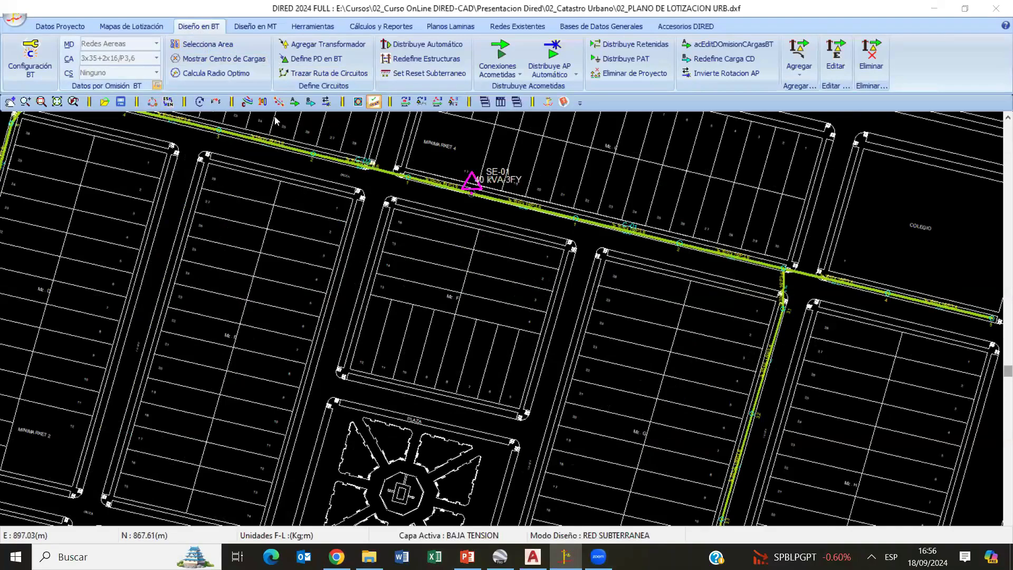
- Compare the low-voltage default data for aerial and underground networks, then close them without applying and restore the REDES AEREAS mode
{"action": "left_click", "coordinate": [157, 85]}
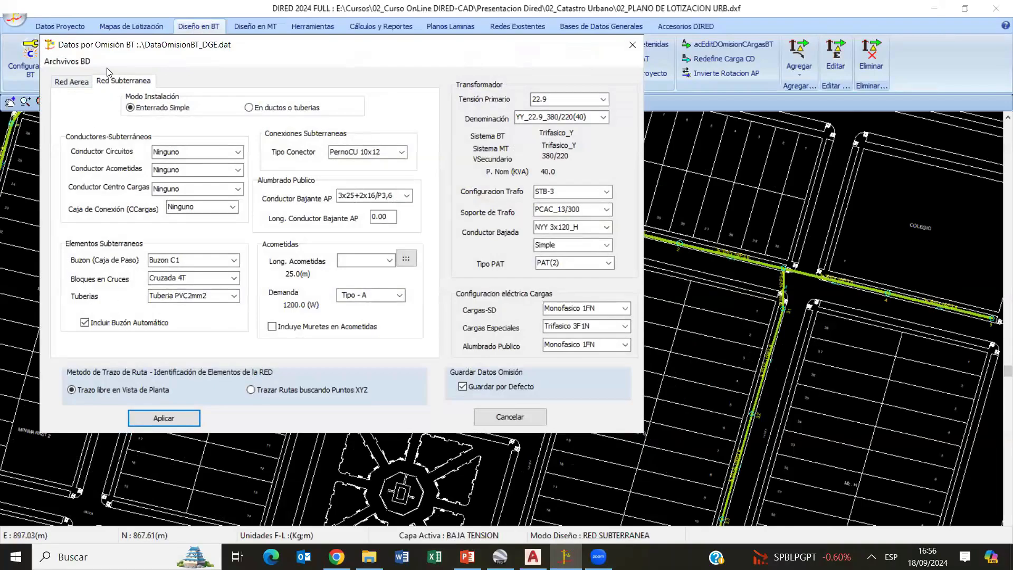
{"action": "left_click", "coordinate": [71, 83]}
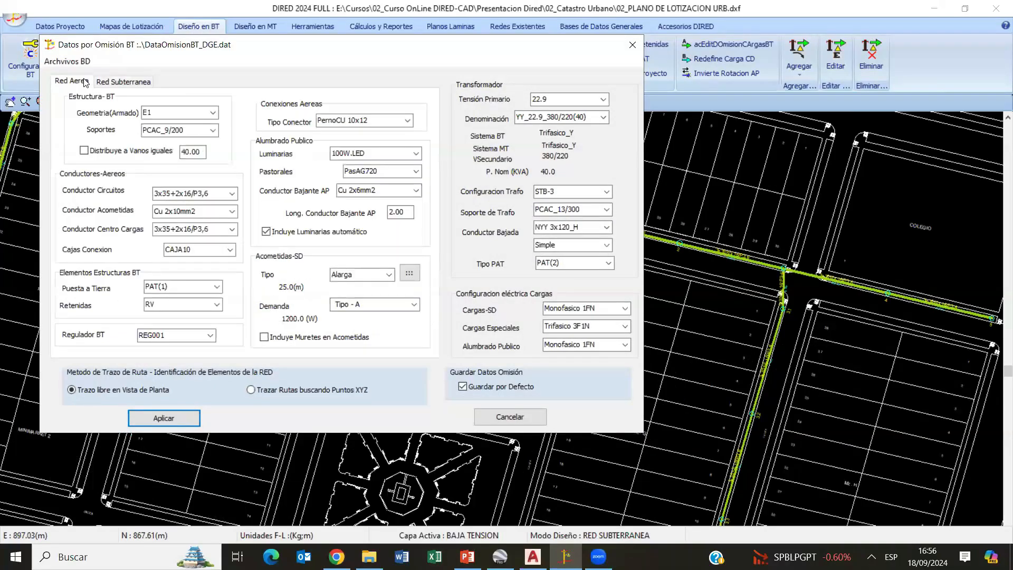
{"action": "left_click", "coordinate": [129, 85]}
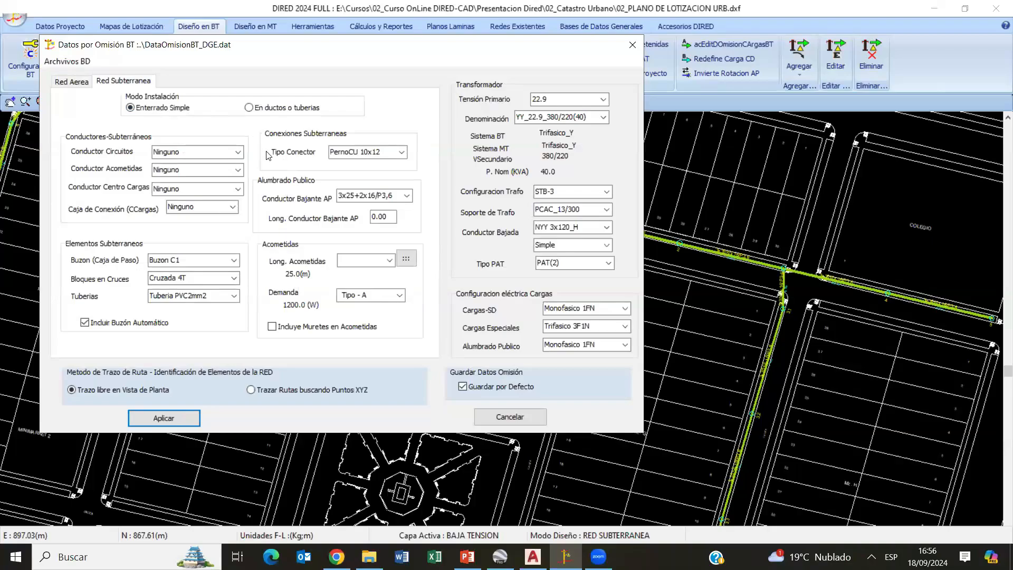
{"action": "left_click", "coordinate": [522, 418]}
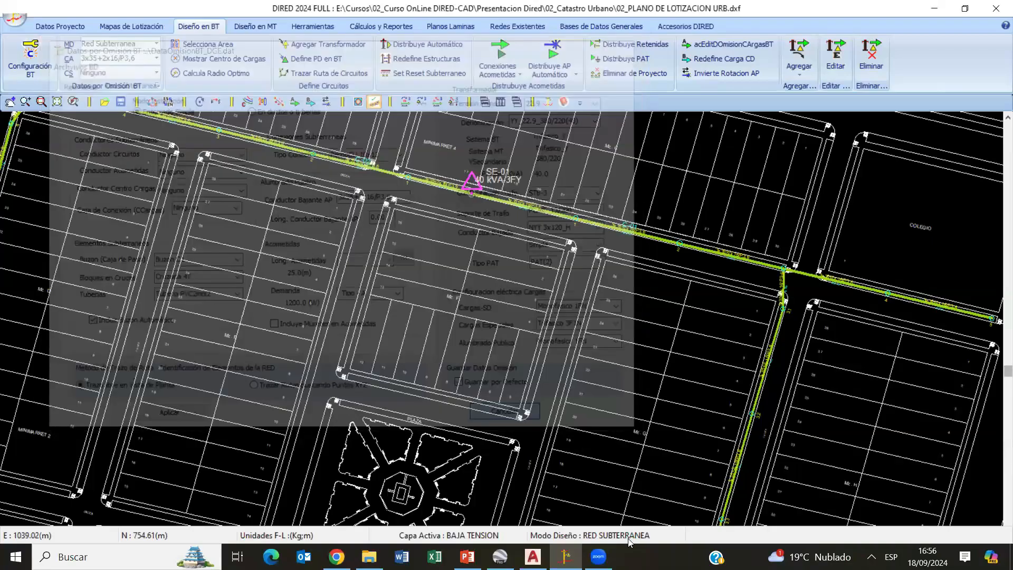
{"action": "scroll", "coordinate": [506, 359], "scroll_direction": "down", "scroll_amount": 1}
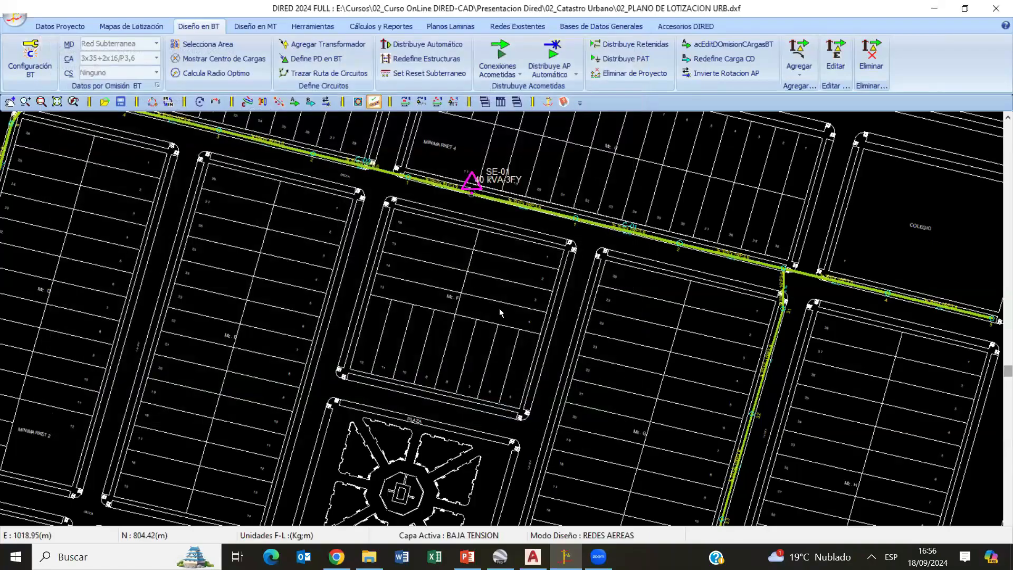
{"action": "scroll", "coordinate": [557, 310], "scroll_direction": "down", "scroll_amount": 1}
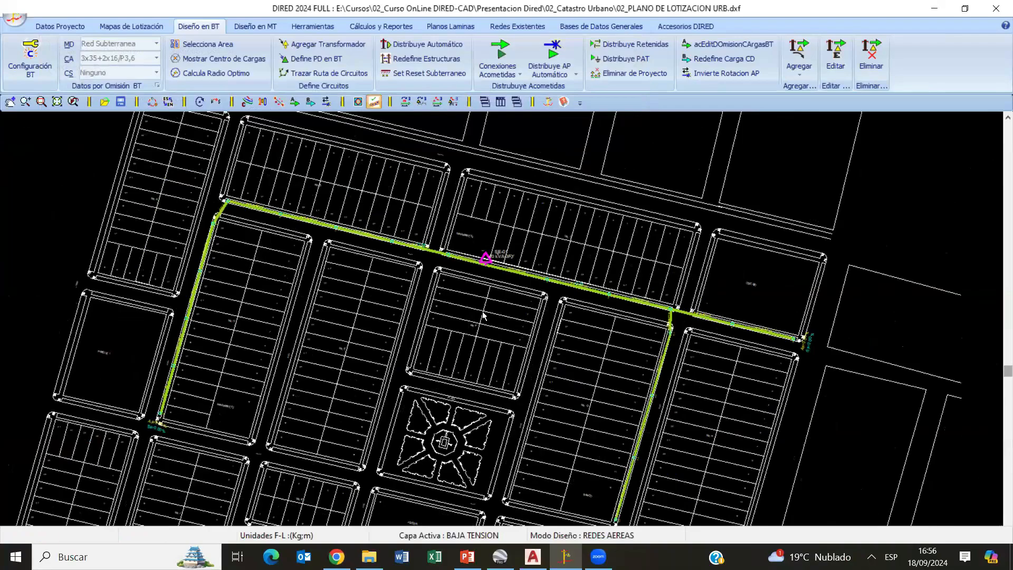
{"action": "left_click", "coordinate": [15, 18]}
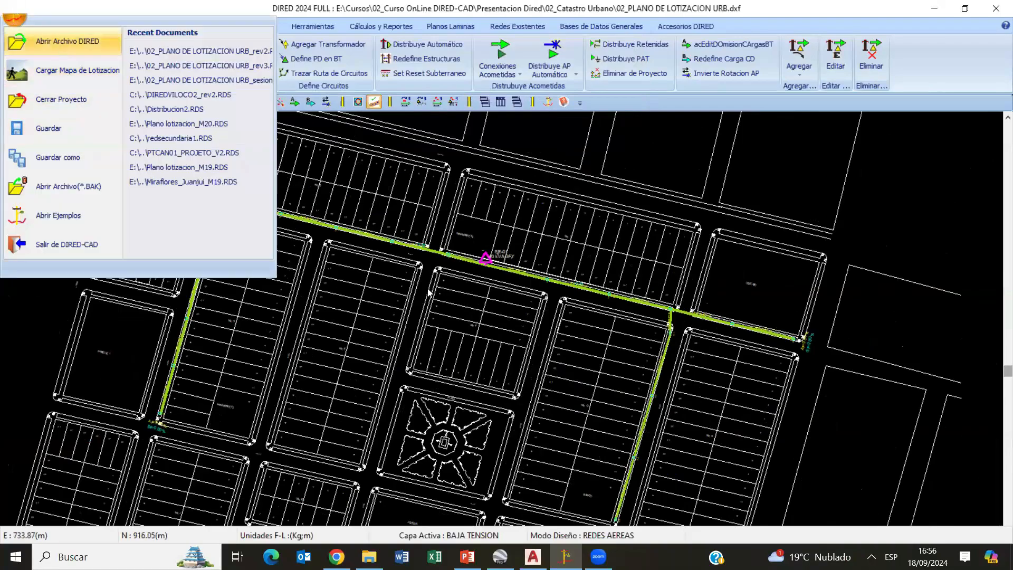
{"action": "left_click", "coordinate": [61, 45]}
{"action": "double_click", "coordinate": [556, 185]}
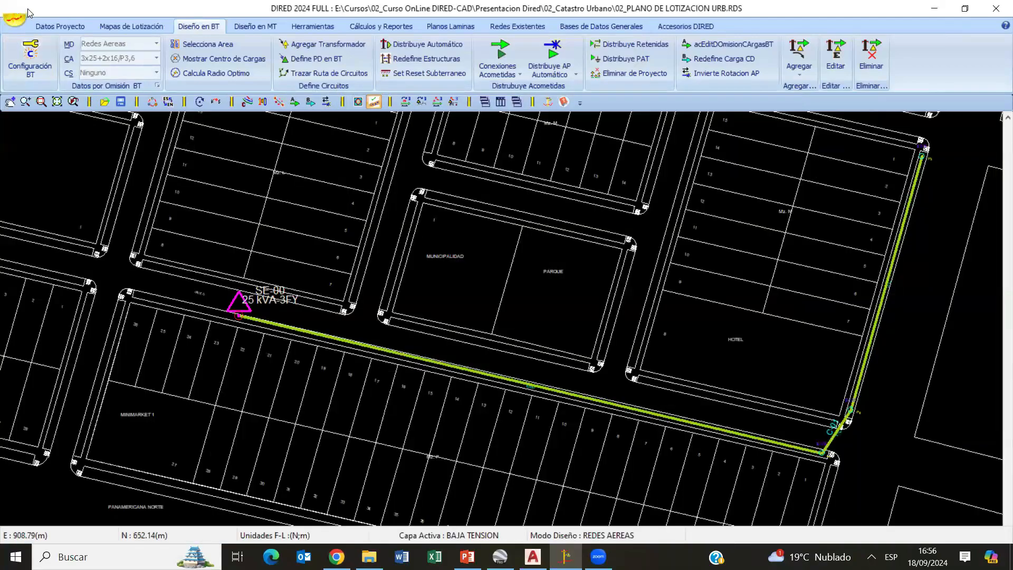
{"action": "left_click", "coordinate": [15, 18]}
{"action": "left_click", "coordinate": [68, 99]}
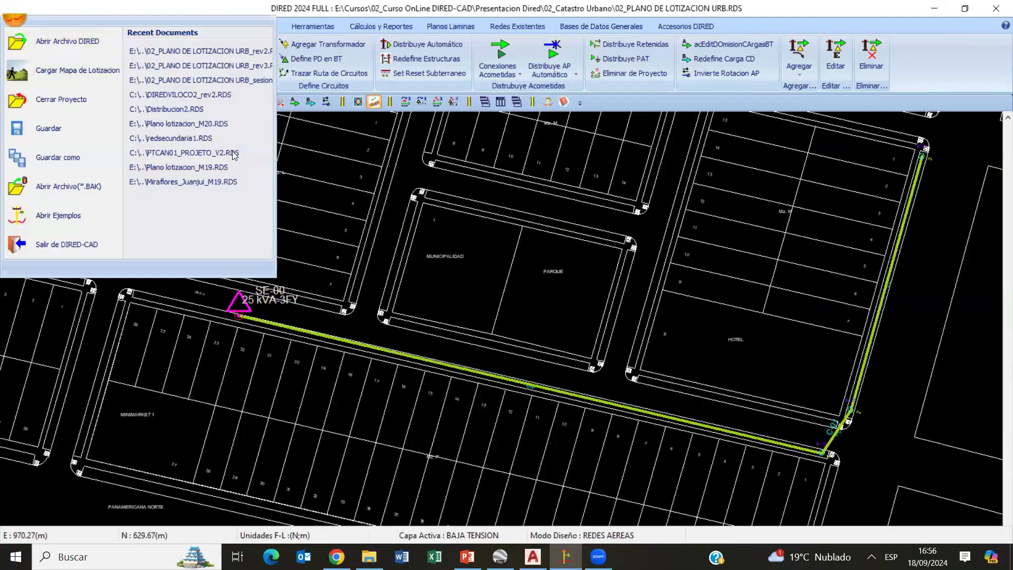
{"action": "left_click", "coordinate": [535, 295]}
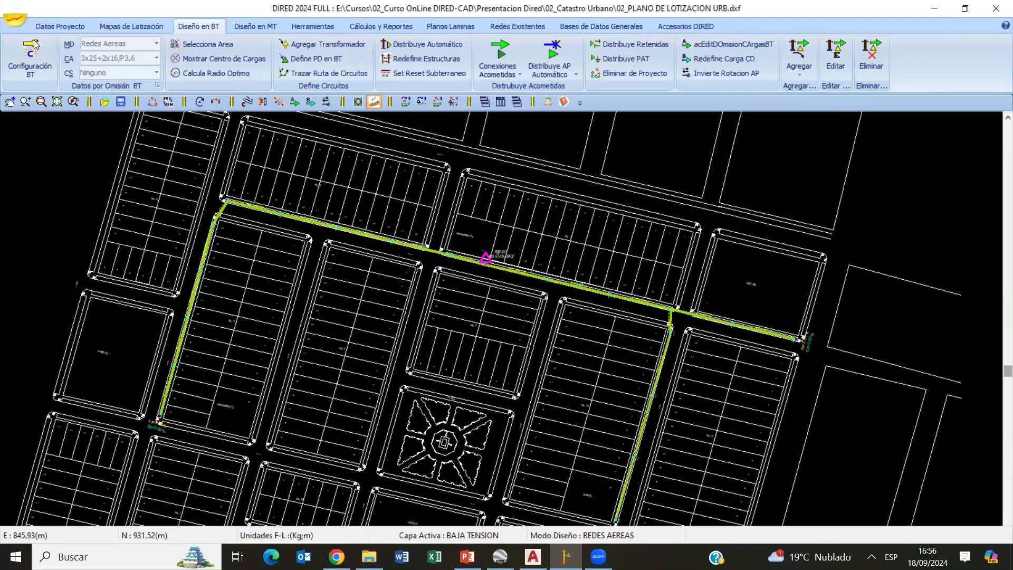
- Open the DIRED project file 02_PLANO DE LOTIZACION URB_rev1
{"action": "left_click", "coordinate": [15, 20]}
{"action": "left_click", "coordinate": [34, 43]}
{"action": "double_click", "coordinate": [561, 199]}
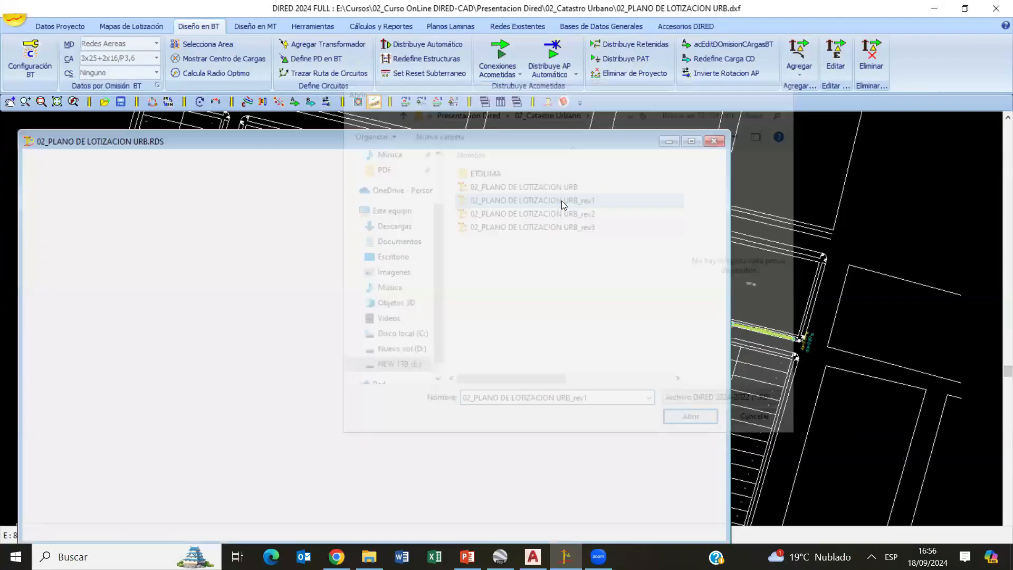
- Examine the finished low-voltage circuits around transformer SE-00 and the surrounding blocks, including the branch to the park
{"action": "scroll", "coordinate": [506, 329], "scroll_direction": "down", "scroll_amount": 3}
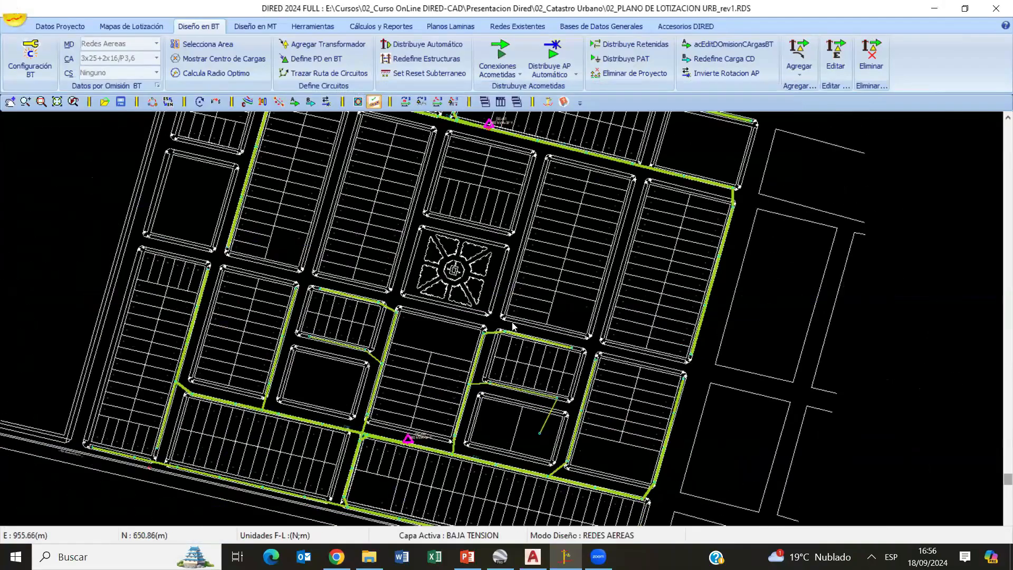
{"action": "scroll", "coordinate": [491, 381], "scroll_direction": "up", "scroll_amount": 3}
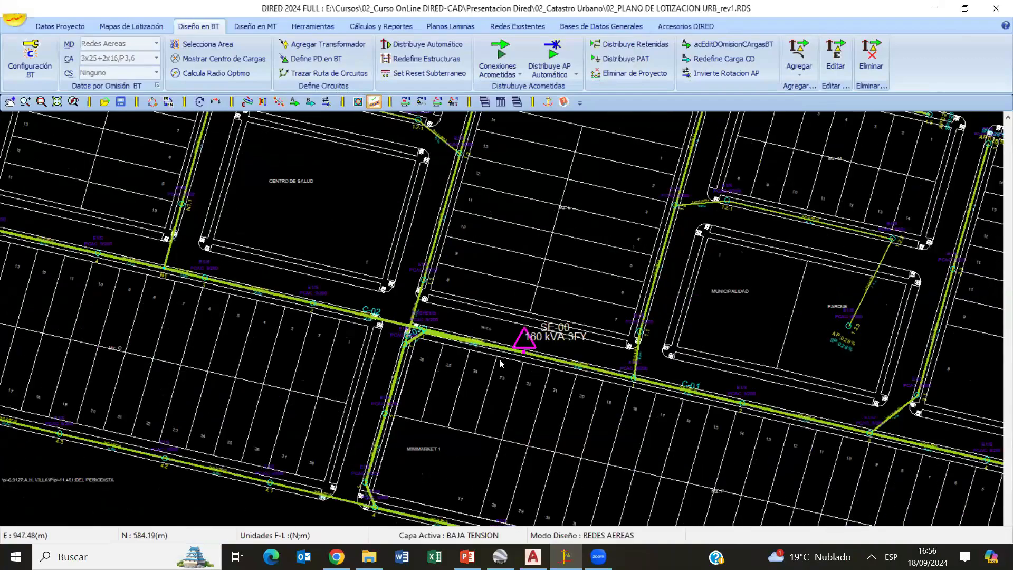
{"action": "scroll", "coordinate": [501, 371], "scroll_direction": "down", "scroll_amount": 4}
{"action": "scroll", "coordinate": [539, 341], "scroll_direction": "up", "scroll_amount": 2}
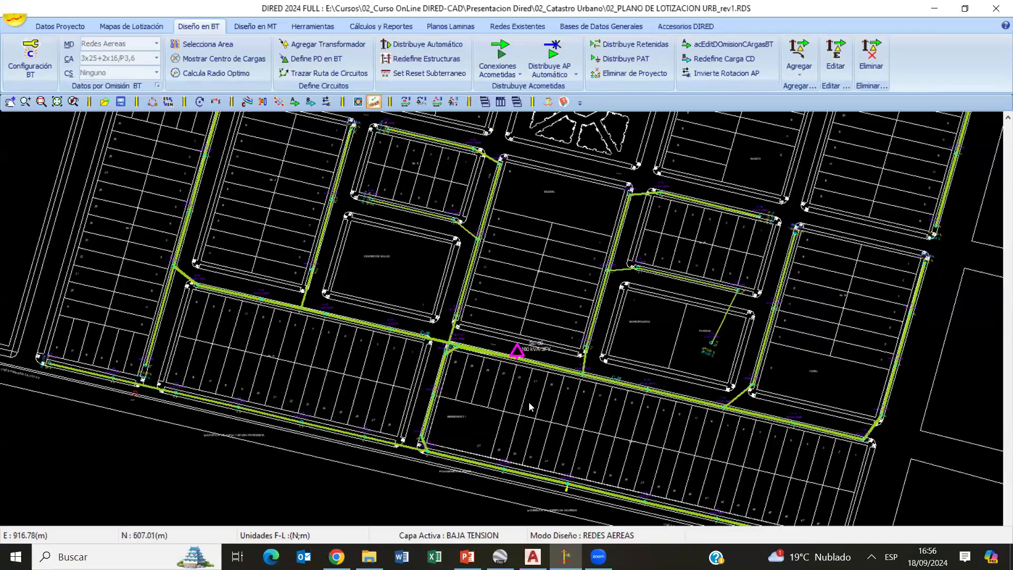
{"action": "scroll", "coordinate": [529, 401], "scroll_direction": "up", "scroll_amount": 2}
{"action": "scroll", "coordinate": [487, 271], "scroll_direction": "down", "scroll_amount": 2}
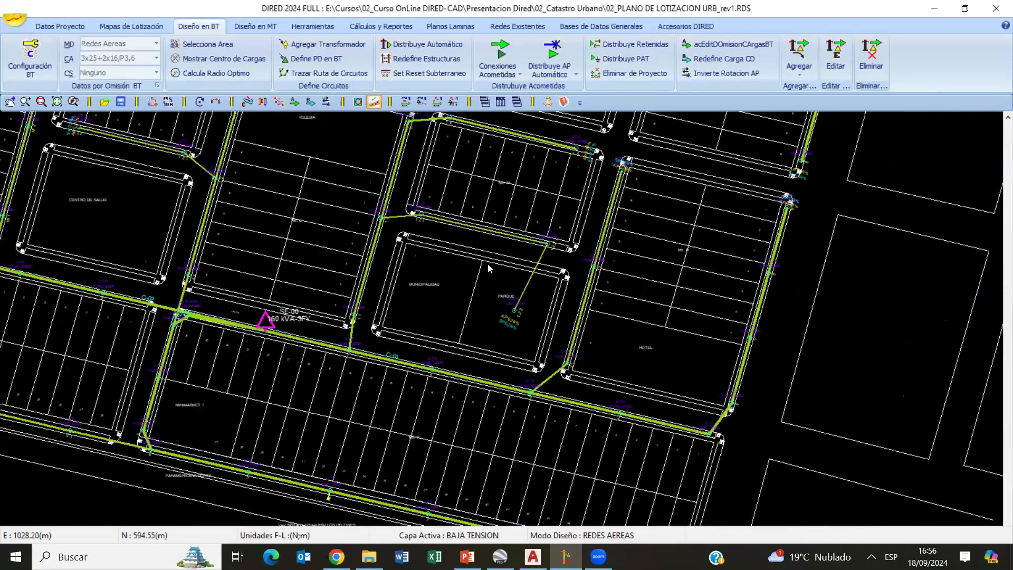
{"action": "scroll", "coordinate": [488, 267], "scroll_direction": "down", "scroll_amount": 1}
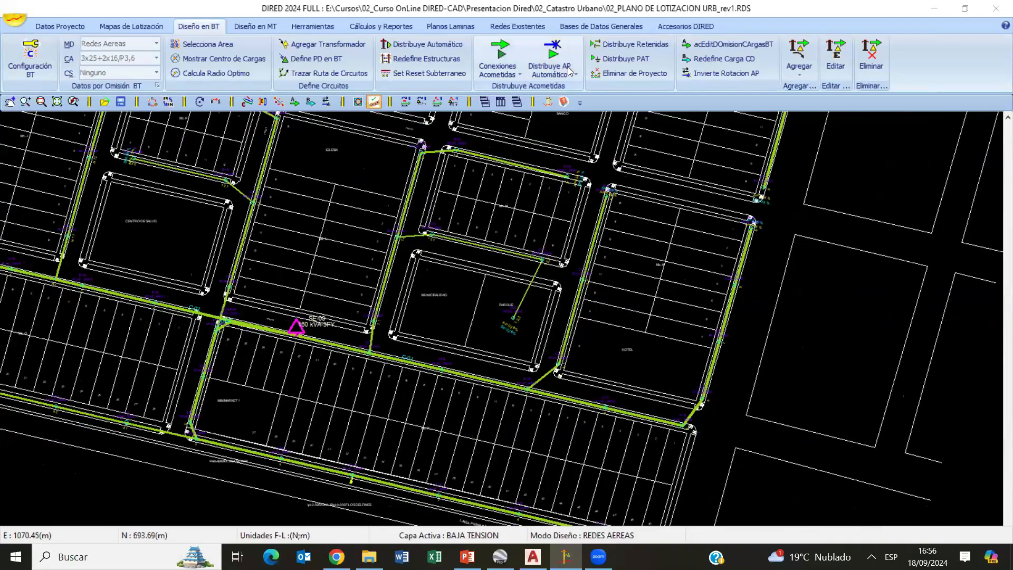
{"action": "scroll", "coordinate": [528, 251], "scroll_direction": "down", "scroll_amount": 2}
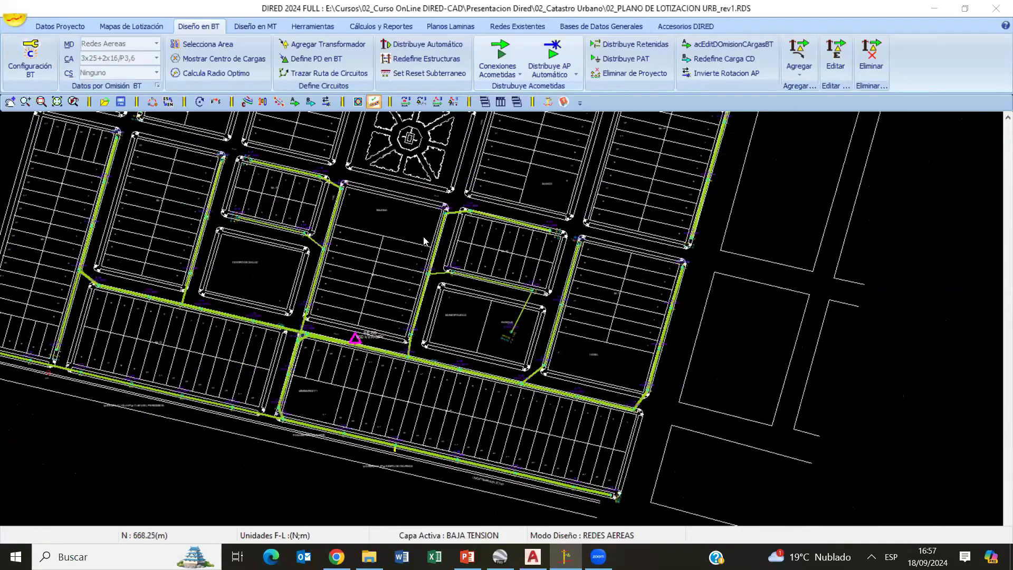
{"action": "middle_click_drag", "start_coordinate": [545, 327], "coordinate": [540, 290]}
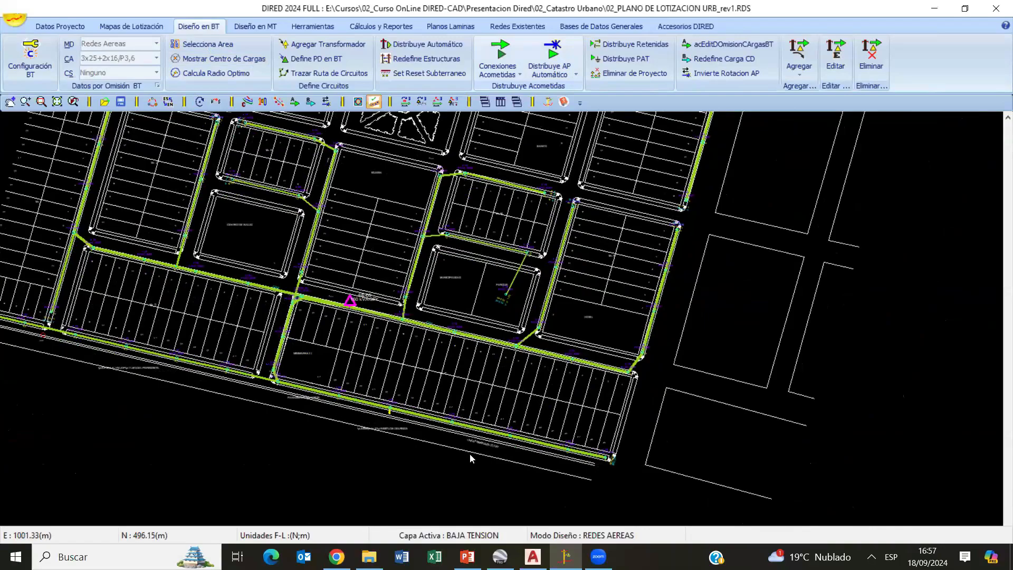
- Select the loads of the lots around SE-00, the Municipalidad and the Hotel with Selecciona Area
{"action": "left_click", "coordinate": [194, 44]}
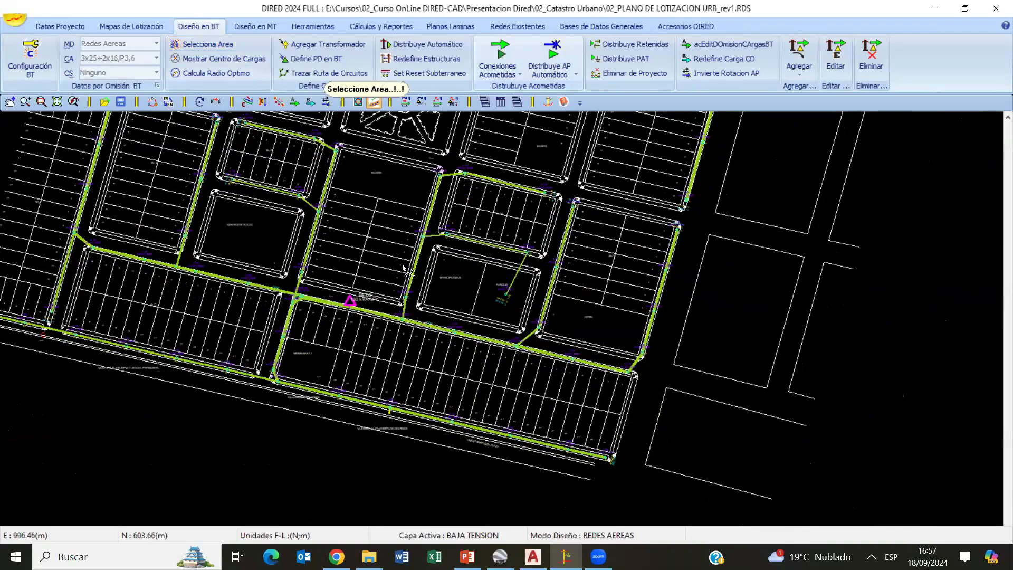
{"action": "left_click_drag", "start_coordinate": [403, 265], "coordinate": [351, 210]}
{"action": "left_click_drag", "start_coordinate": [706, 322], "coordinate": [442, 177]}
{"action": "left_click_drag", "start_coordinate": [414, 279], "coordinate": [322, 184]}
{"action": "left_click_drag", "start_coordinate": [363, 422], "coordinate": [286, 288]}
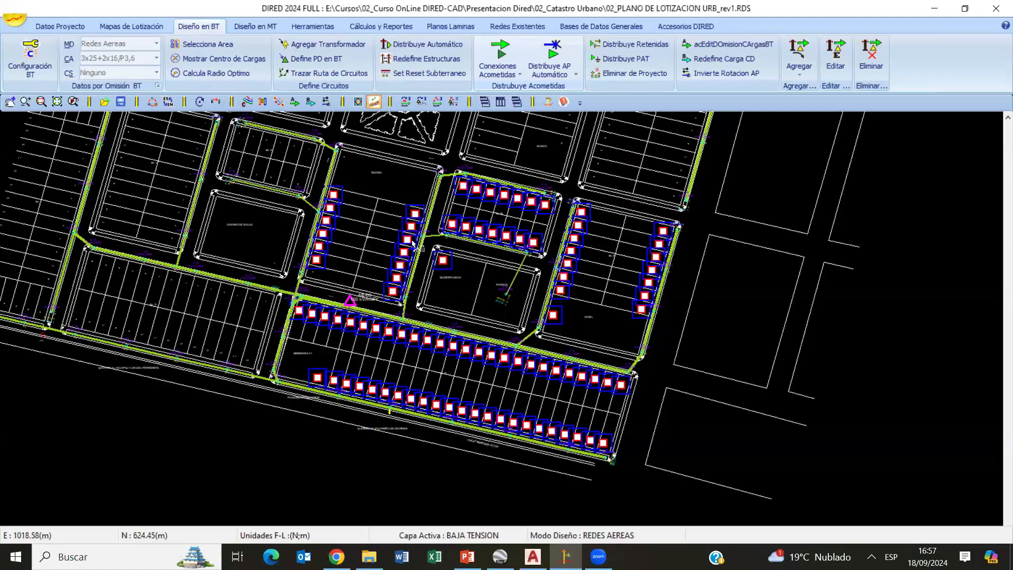
- Display the load centre of the selected lots and examine its location relative to the park and circuit C-01
{"action": "left_click", "coordinate": [214, 61]}
{"action": "scroll", "coordinate": [484, 326], "scroll_direction": "up", "scroll_amount": 6}
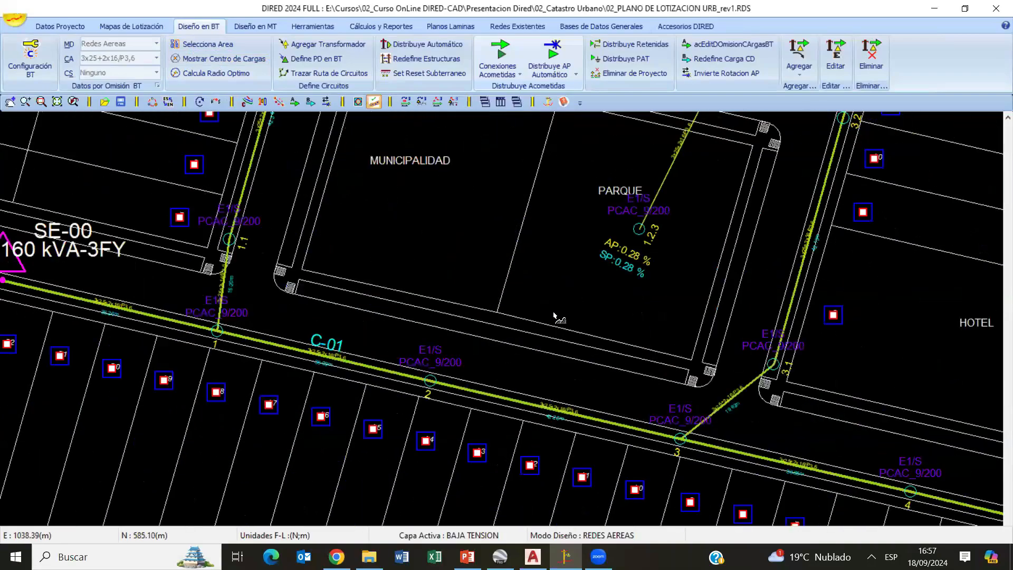
{"action": "middle_click_drag", "start_coordinate": [554, 312], "coordinate": [544, 310]}
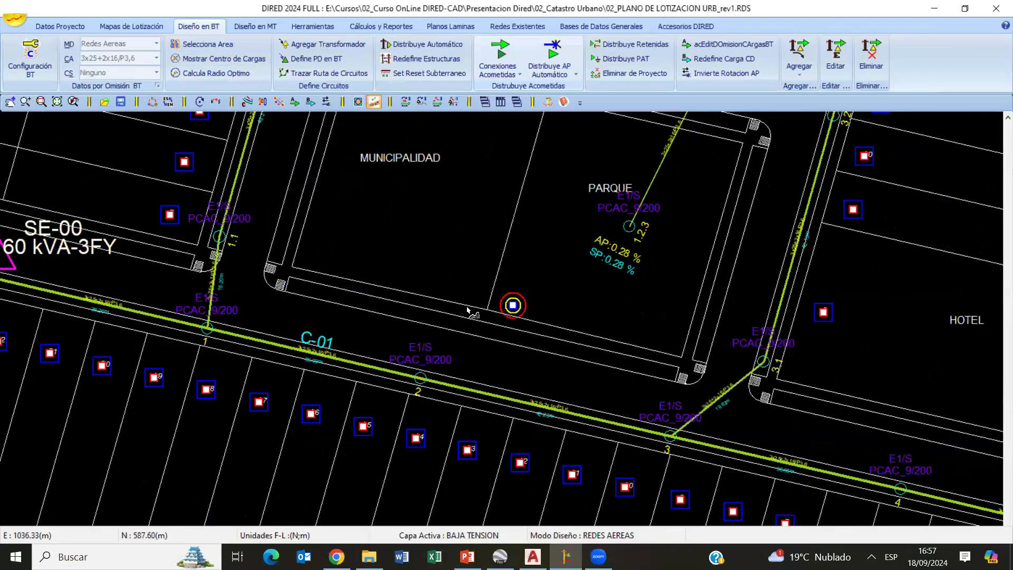
{"action": "scroll", "coordinate": [537, 316], "scroll_direction": "down", "scroll_amount": 2}
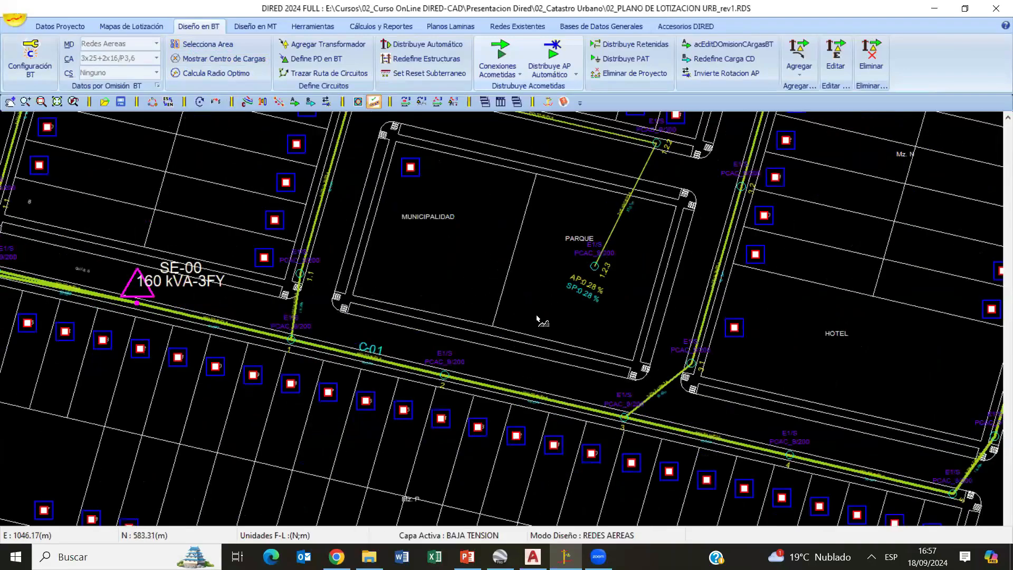
{"action": "scroll", "coordinate": [537, 316], "scroll_direction": "down", "scroll_amount": 1}
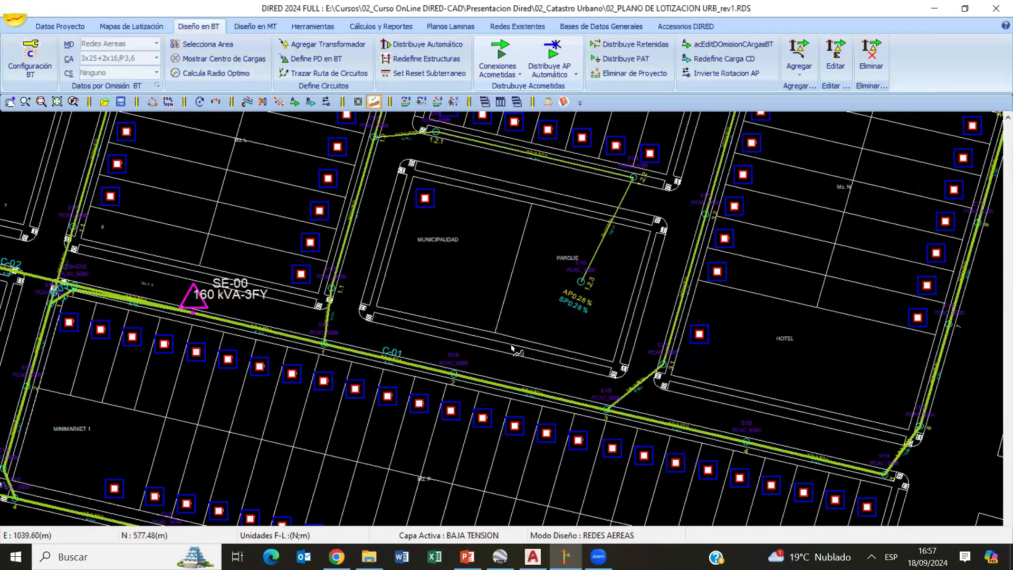
{"action": "scroll", "coordinate": [509, 337], "scroll_direction": "up", "scroll_amount": 3}
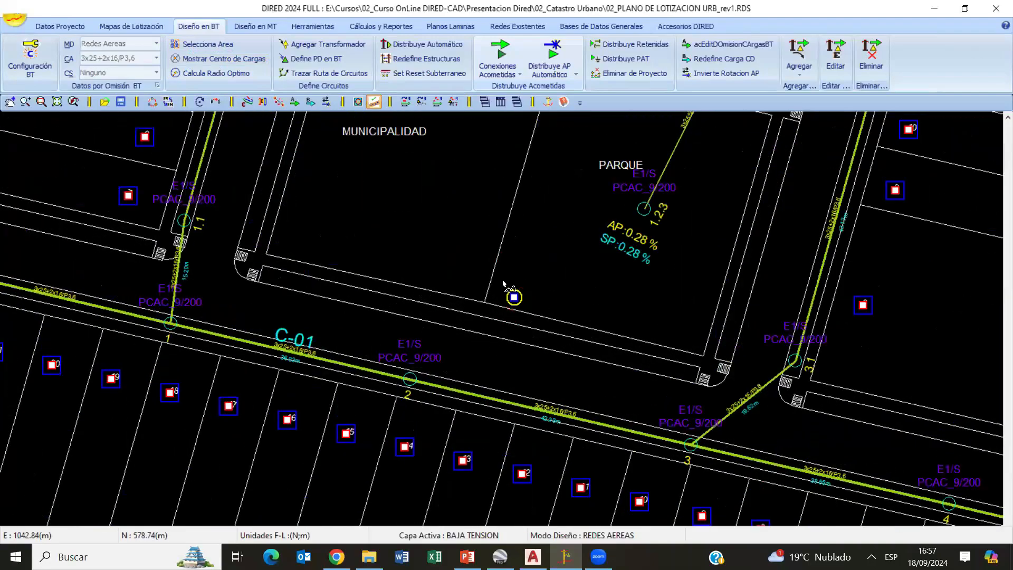
{"action": "scroll", "coordinate": [564, 362], "scroll_direction": "down", "scroll_amount": 1}
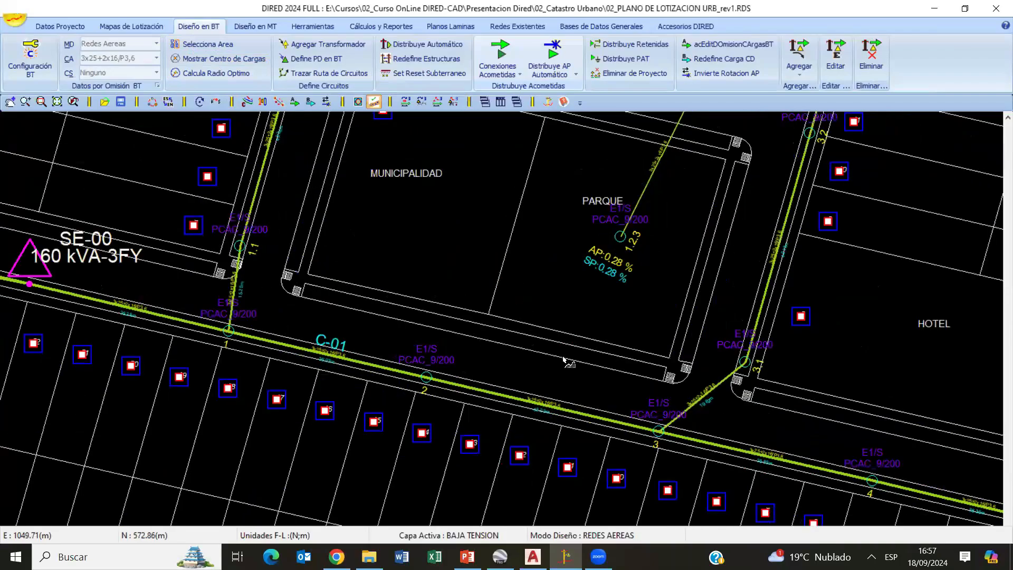
{"action": "scroll", "coordinate": [563, 361], "scroll_direction": "down", "scroll_amount": 5}
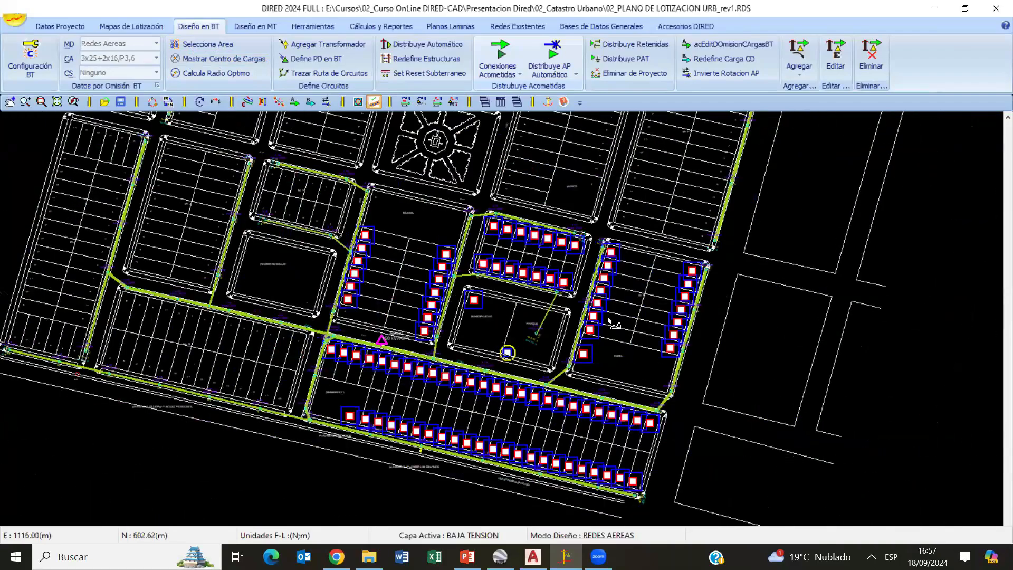
- Clear the load selection and display the load centre for another group of blocks
{"action": "key", "text": "Escape"}
{"action": "left_click", "coordinate": [203, 45]}
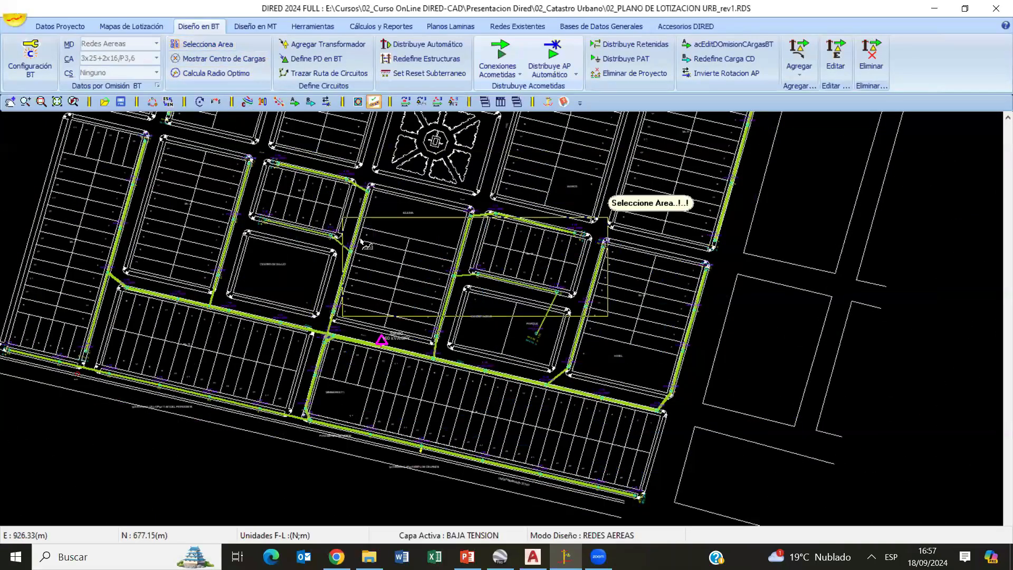
{"action": "scroll", "coordinate": [653, 352], "scroll_direction": "down", "scroll_amount": 2}
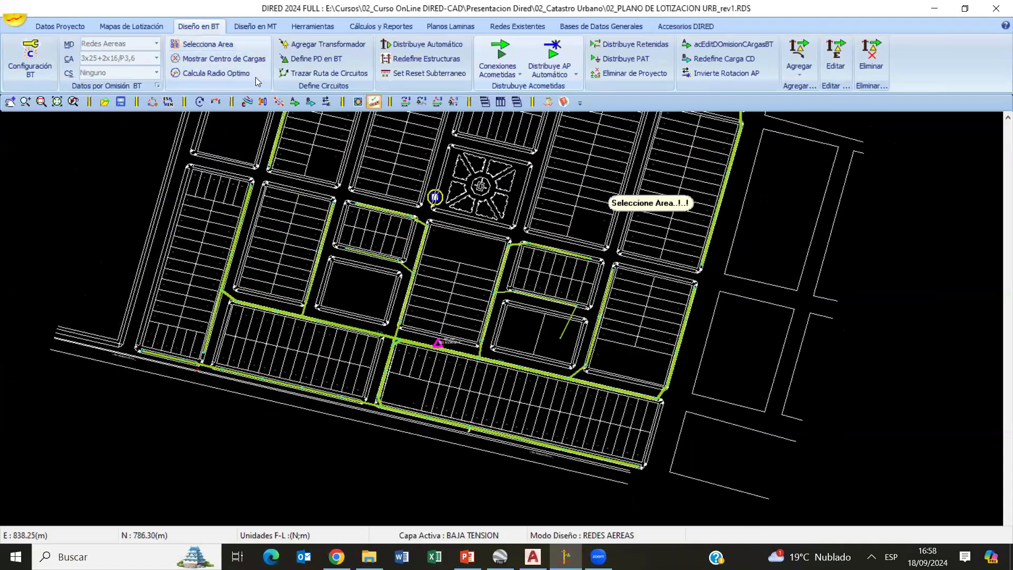
- Select the loads of the blocks along the plan's lower part, around SE-00, with Selecciona Area
{"action": "left_click", "coordinate": [214, 47]}
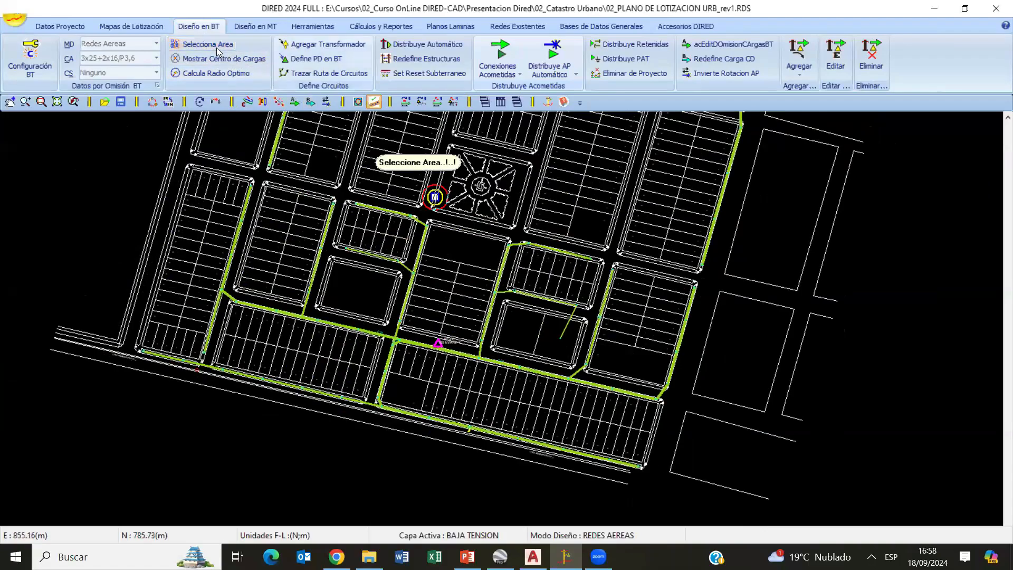
{"action": "left_click", "coordinate": [197, 49]}
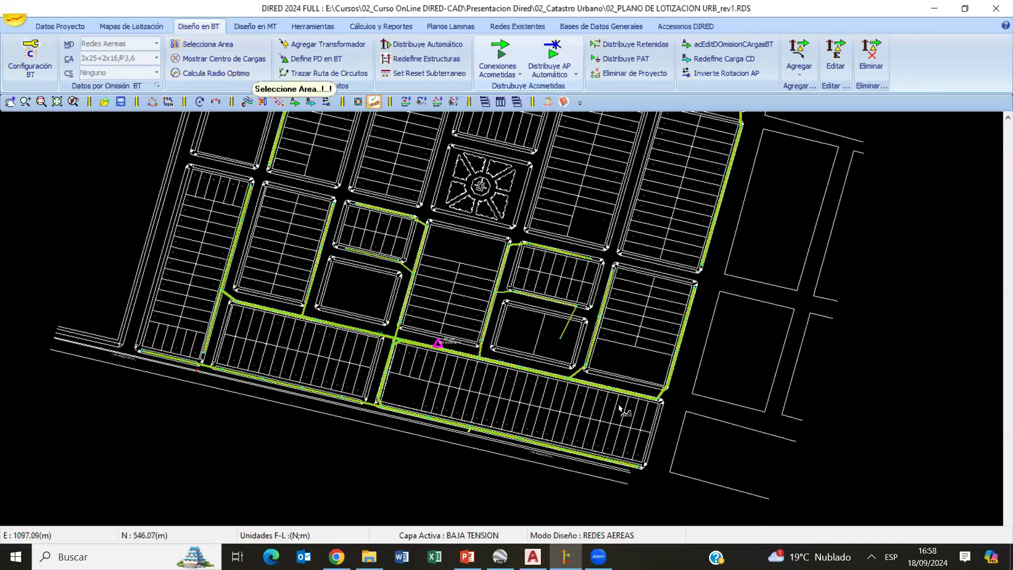
{"action": "left_click_drag", "start_coordinate": [709, 464], "coordinate": [326, 263]}
{"action": "left_click_drag", "start_coordinate": [461, 328], "coordinate": [285, 206]}
{"action": "left_click_drag", "start_coordinate": [324, 317], "coordinate": [156, 200]}
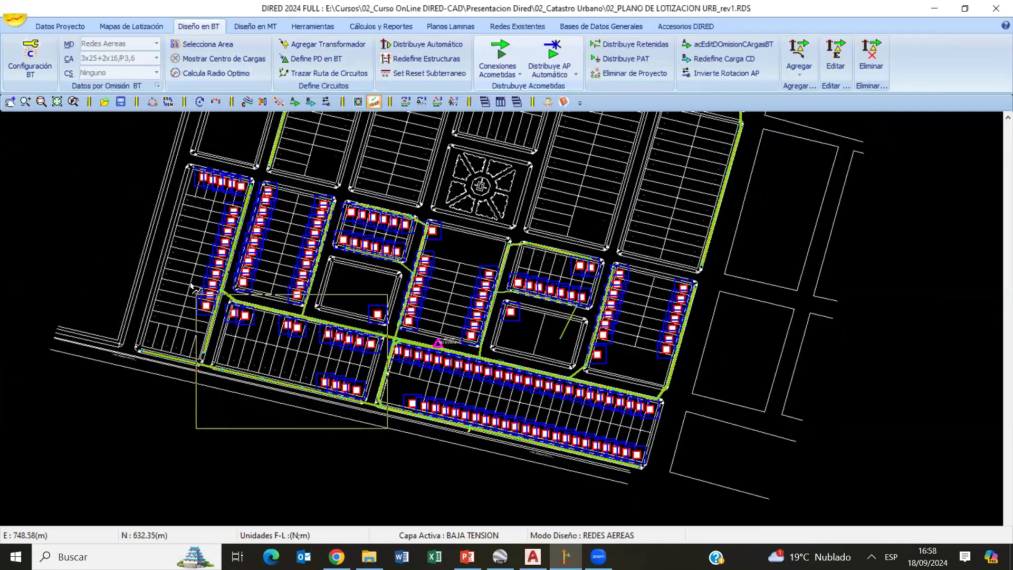
- Display the load centre of the selected lots, examine its location relative to SE-00, and clear the selection
{"action": "left_click", "coordinate": [199, 60]}
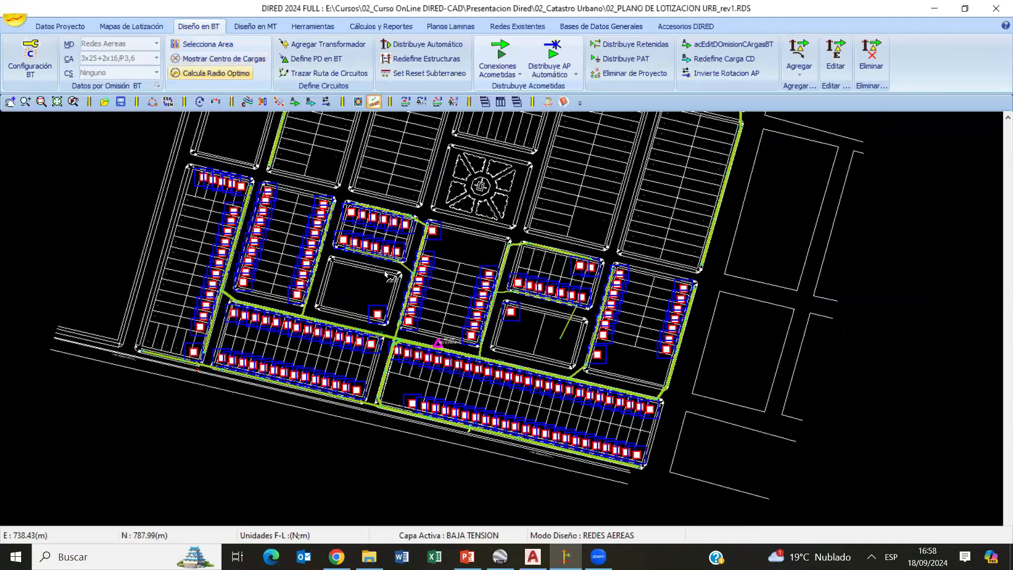
{"action": "scroll", "coordinate": [406, 314], "scroll_direction": "up", "scroll_amount": 5}
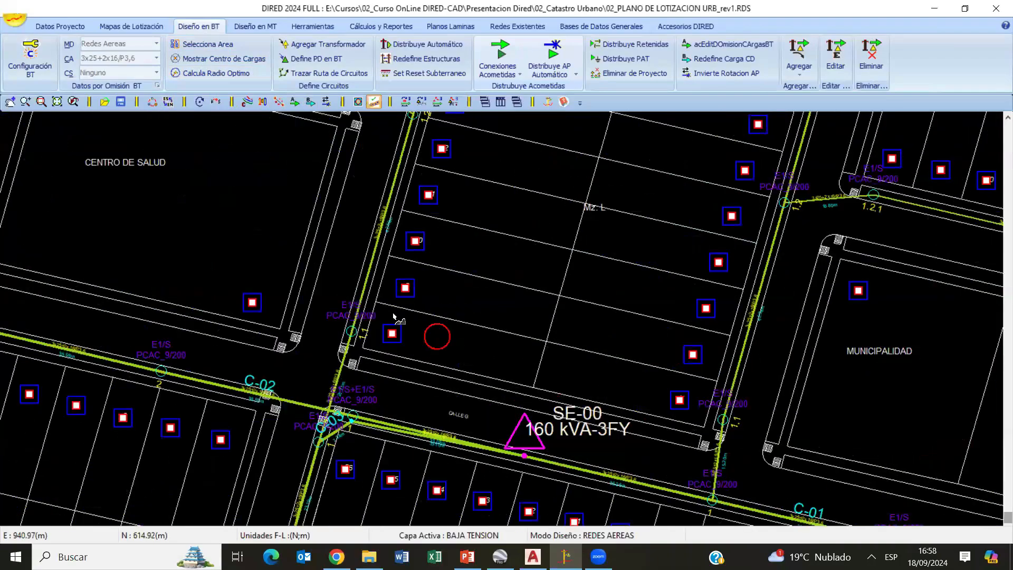
{"action": "scroll", "coordinate": [476, 342], "scroll_direction": "down", "scroll_amount": 1}
{"action": "scroll", "coordinate": [477, 342], "scroll_direction": "down", "scroll_amount": 4}
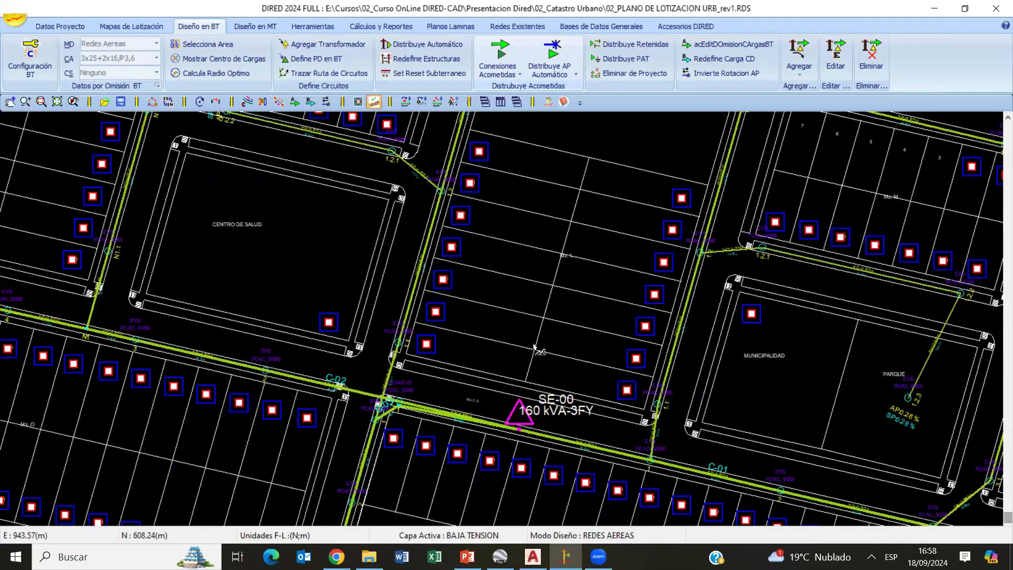
{"action": "left_click", "coordinate": [615, 372]}
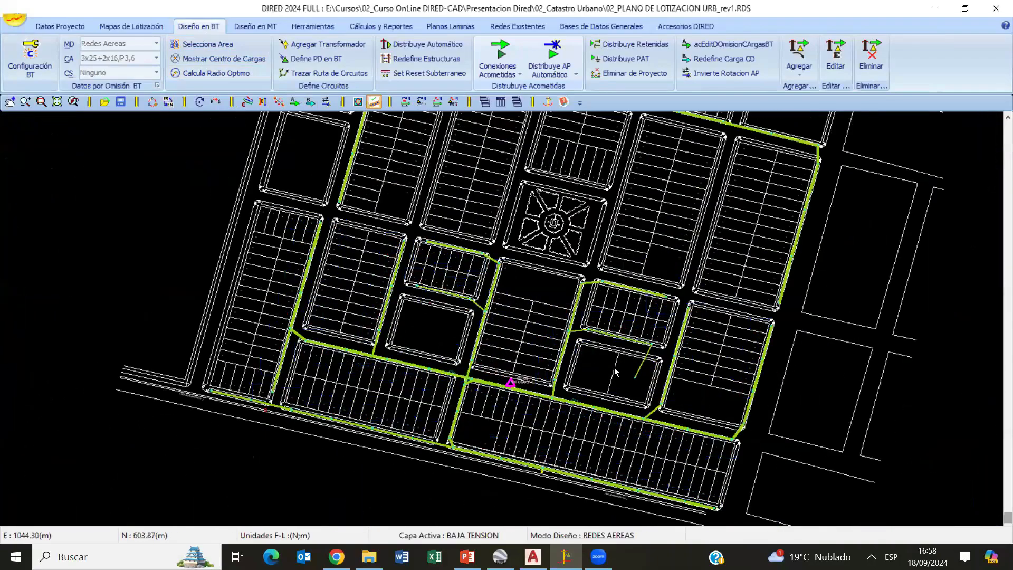
- Review the demand table for load types A to D in the low-voltage configuration and close it without changes
{"action": "scroll", "coordinate": [550, 333], "scroll_direction": "up", "scroll_amount": 6}
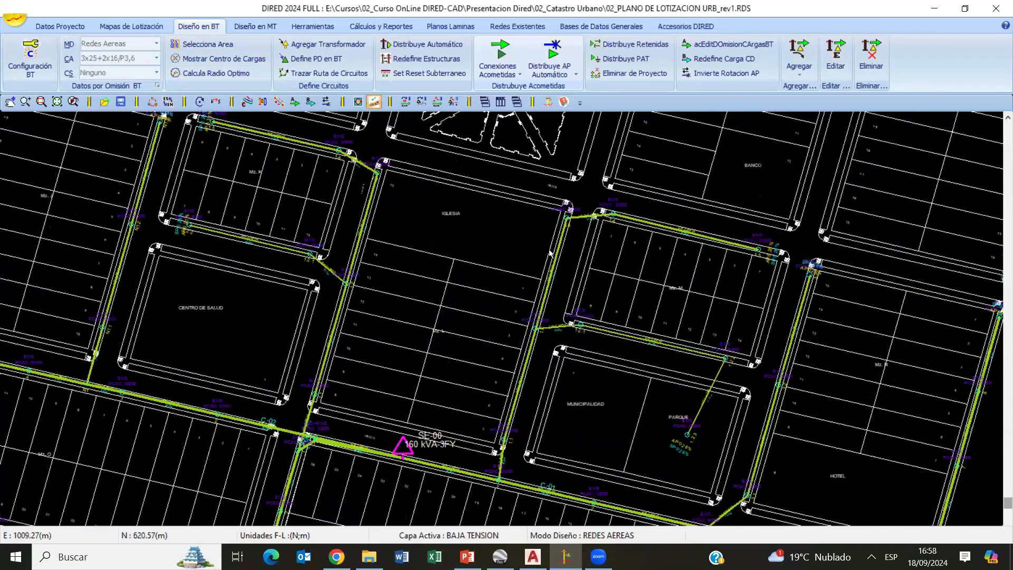
{"action": "scroll", "coordinate": [511, 277], "scroll_direction": "up", "scroll_amount": 2}
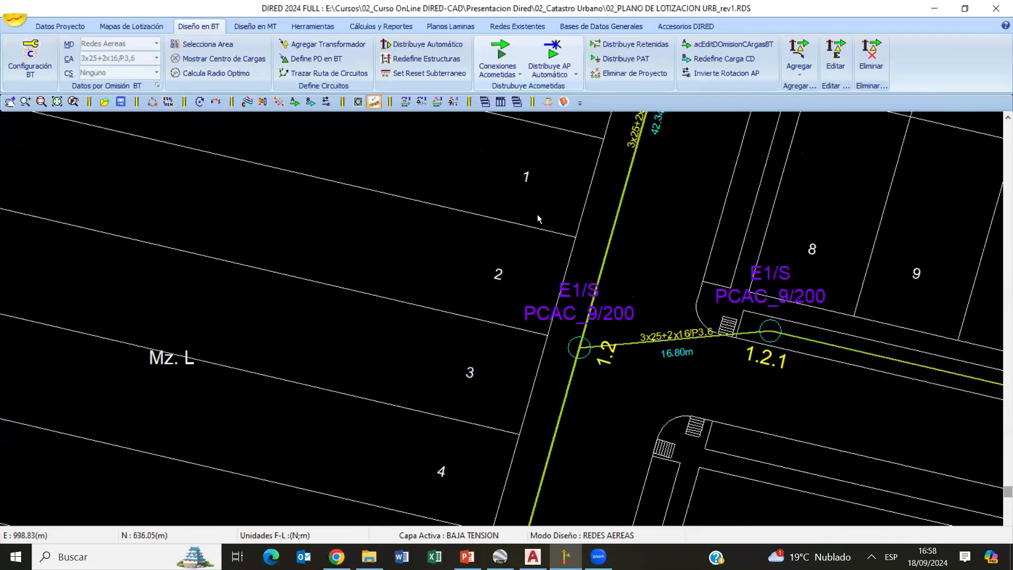
{"action": "scroll", "coordinate": [488, 276], "scroll_direction": "down", "scroll_amount": 2}
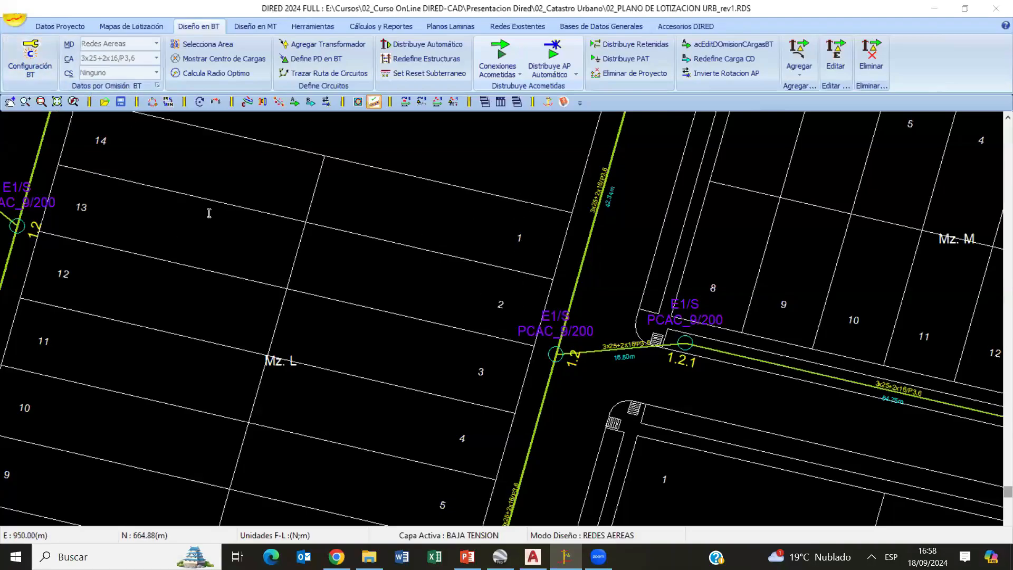
{"action": "double_click", "coordinate": [150, 170]}
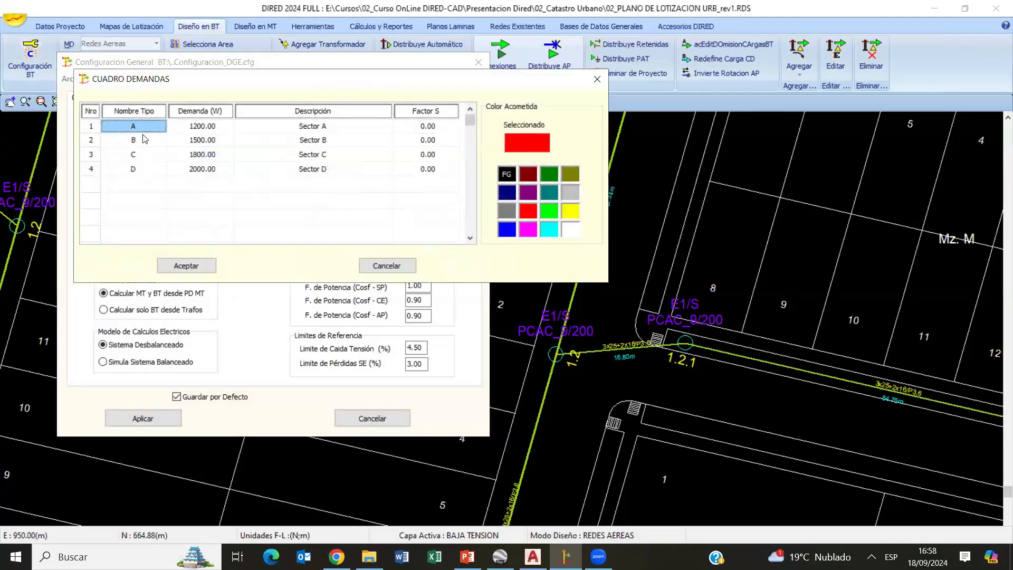
{"action": "left_click", "coordinate": [386, 265]}
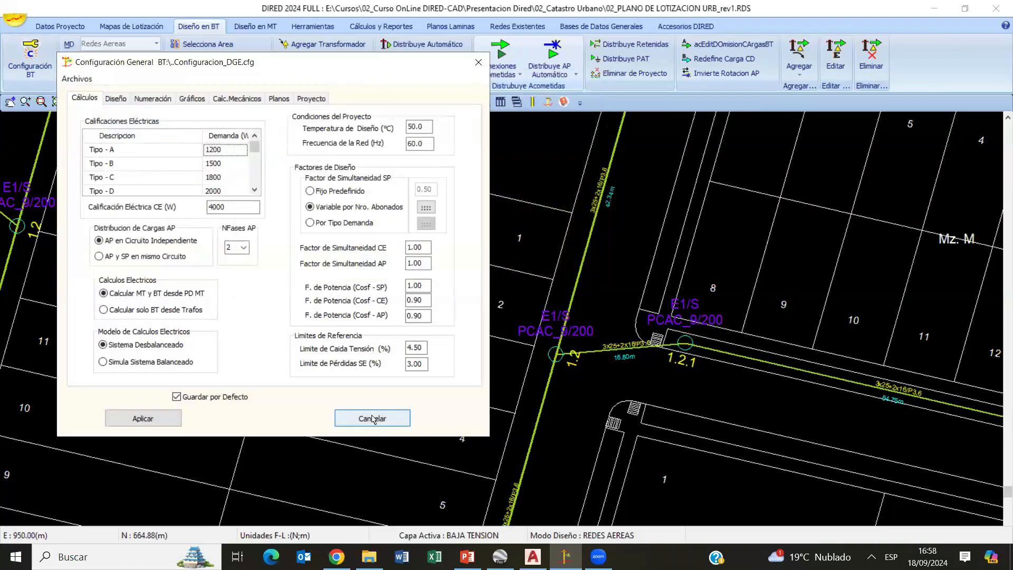
{"action": "left_click", "coordinate": [372, 418]}
- Review the load types offered for numbering lots, select Carga Especial, and cancel the numbering
{"action": "scroll", "coordinate": [463, 295], "scroll_direction": "down", "scroll_amount": 5}
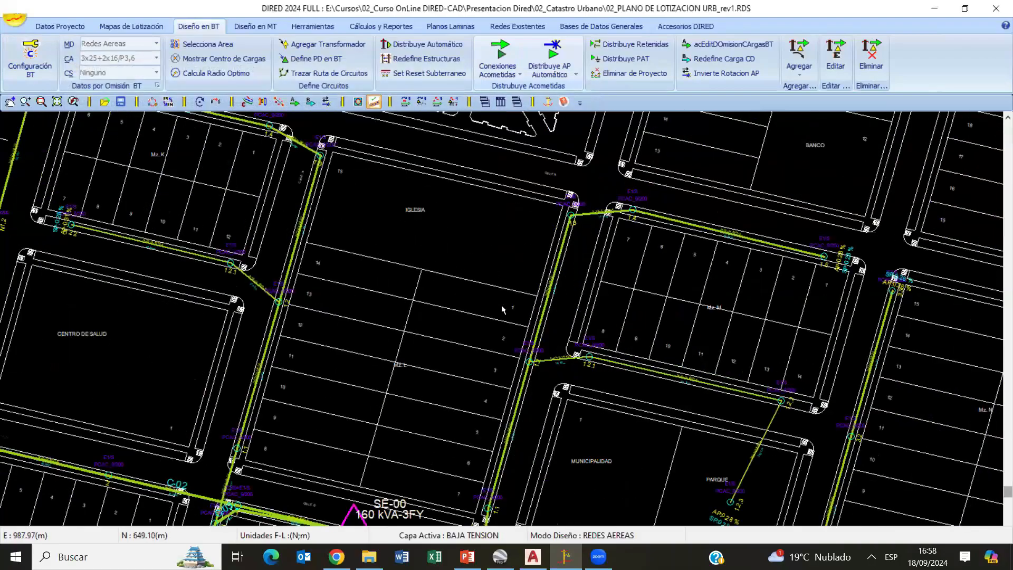
{"action": "scroll", "coordinate": [438, 187], "scroll_direction": "up", "scroll_amount": 3}
{"action": "middle_click_drag", "start_coordinate": [502, 306], "coordinate": [413, 288]}
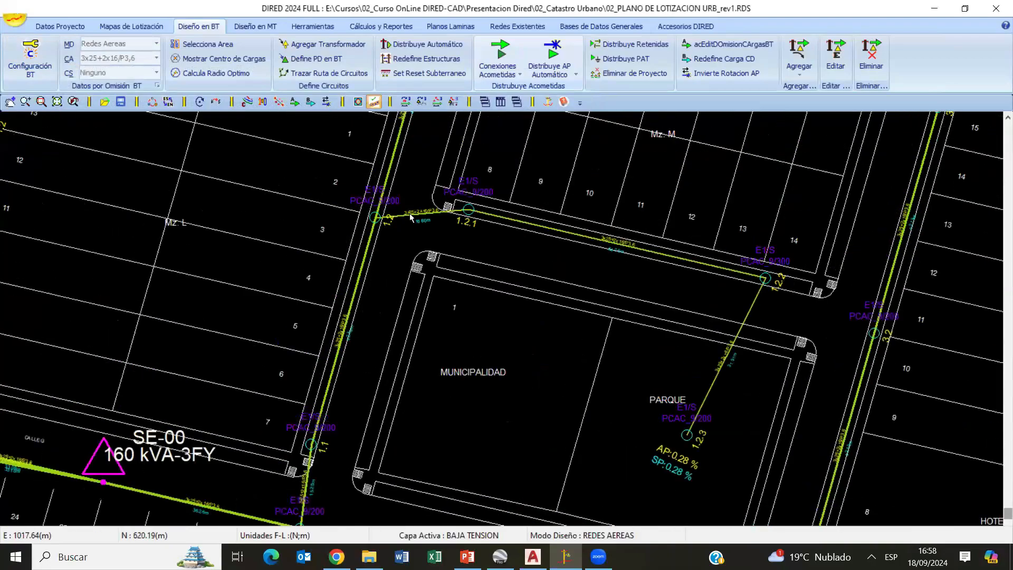
{"action": "scroll", "coordinate": [517, 322], "scroll_direction": "up", "scroll_amount": 3}
{"action": "middle_click_drag", "start_coordinate": [468, 362], "coordinate": [479, 375]}
{"action": "scroll", "coordinate": [479, 376], "scroll_direction": "down", "scroll_amount": 2}
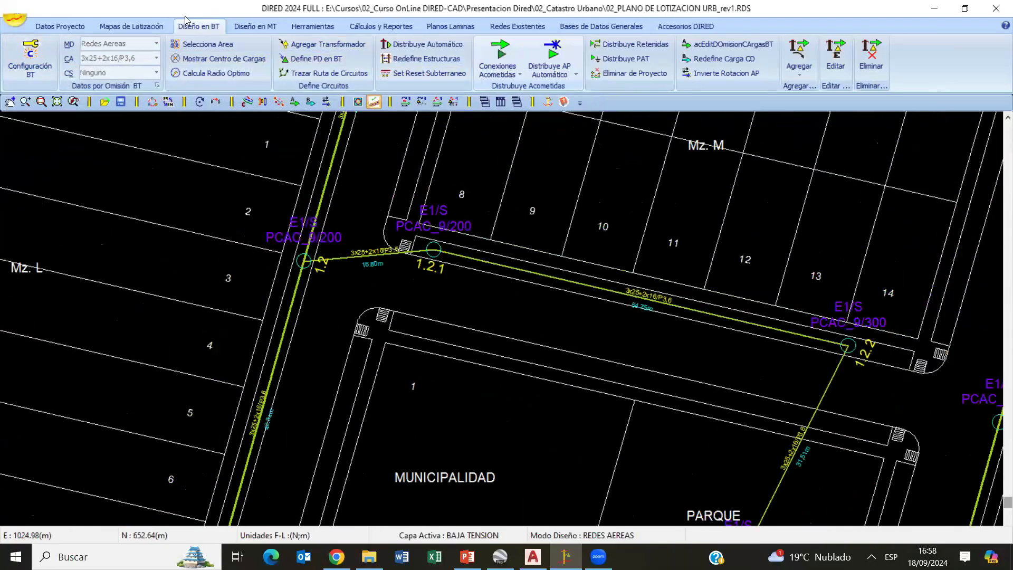
{"action": "left_click", "coordinate": [137, 27]}
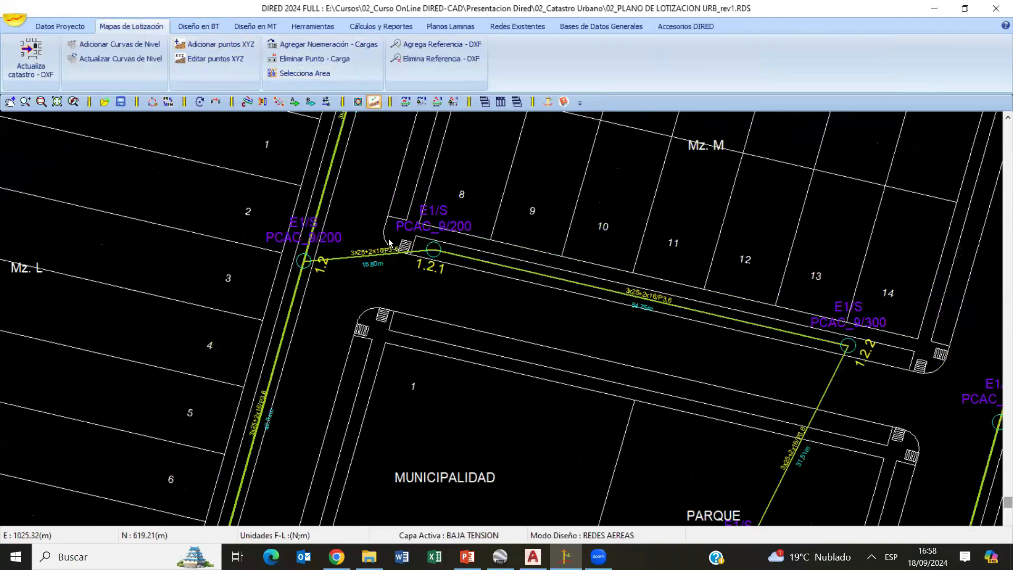
{"action": "scroll", "coordinate": [509, 308], "scroll_direction": "down", "scroll_amount": 2}
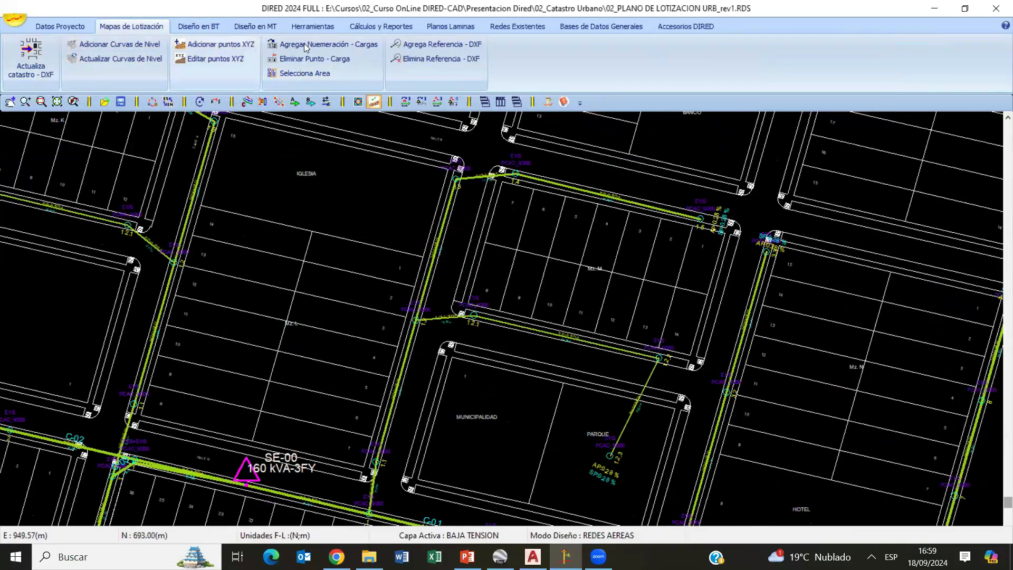
{"action": "left_click", "coordinate": [332, 48]}
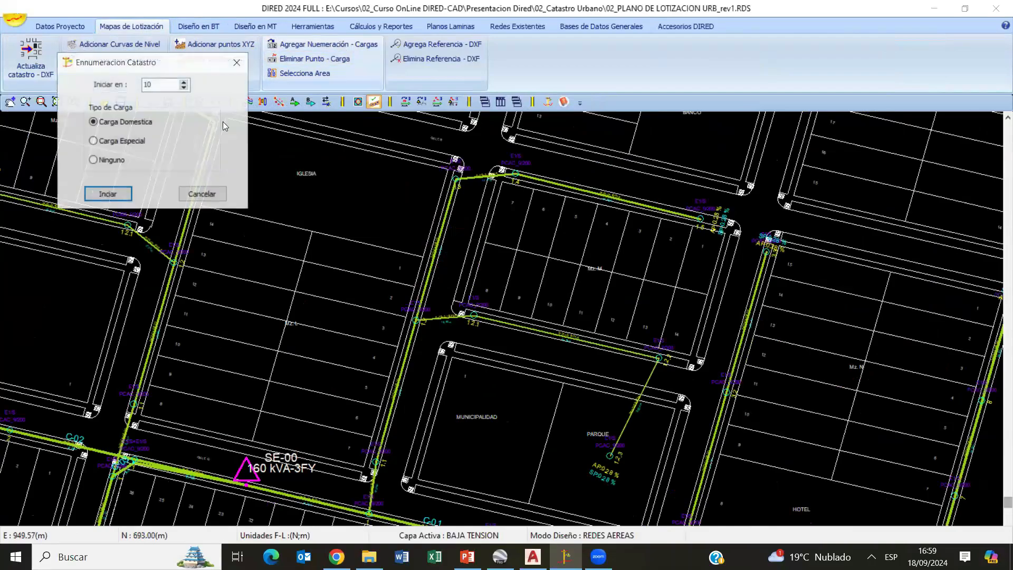
{"action": "left_click", "coordinate": [123, 145]}
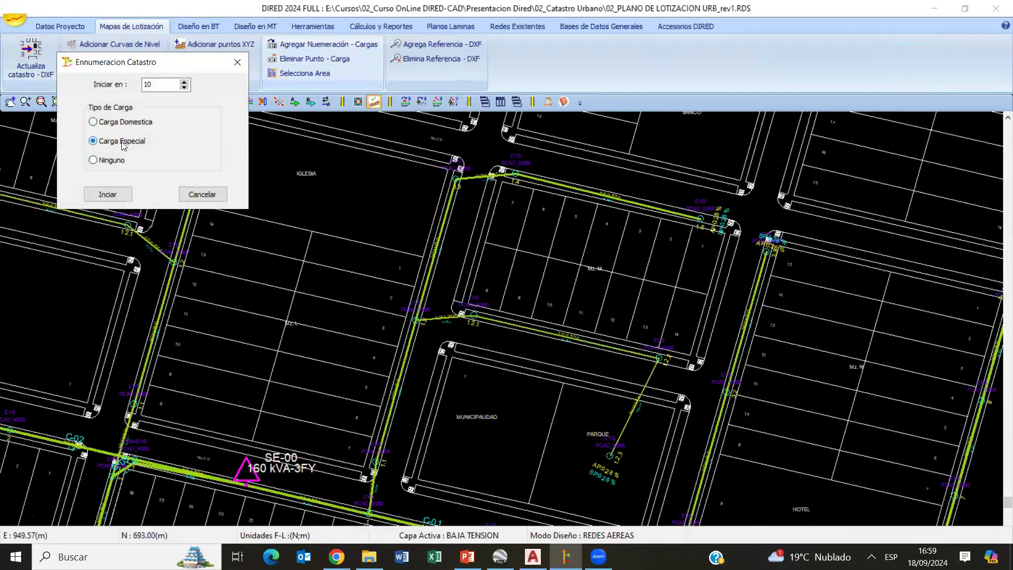
{"action": "left_click", "coordinate": [213, 194]}
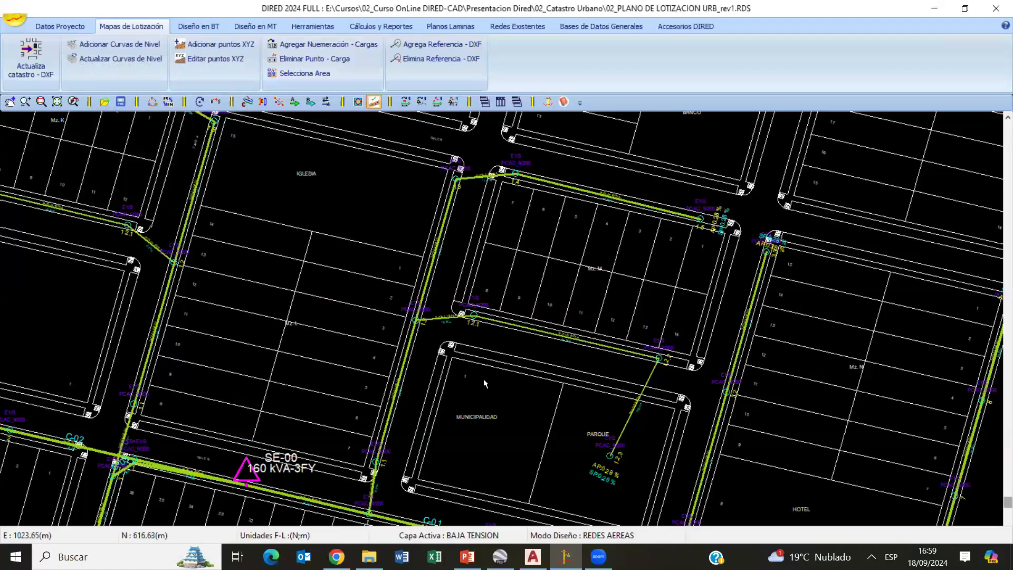
- Examine the low-voltage circuits leaving SE-00 and the blocks around the Centro de Salud
{"action": "scroll", "coordinate": [506, 370], "scroll_direction": "down", "scroll_amount": 4}
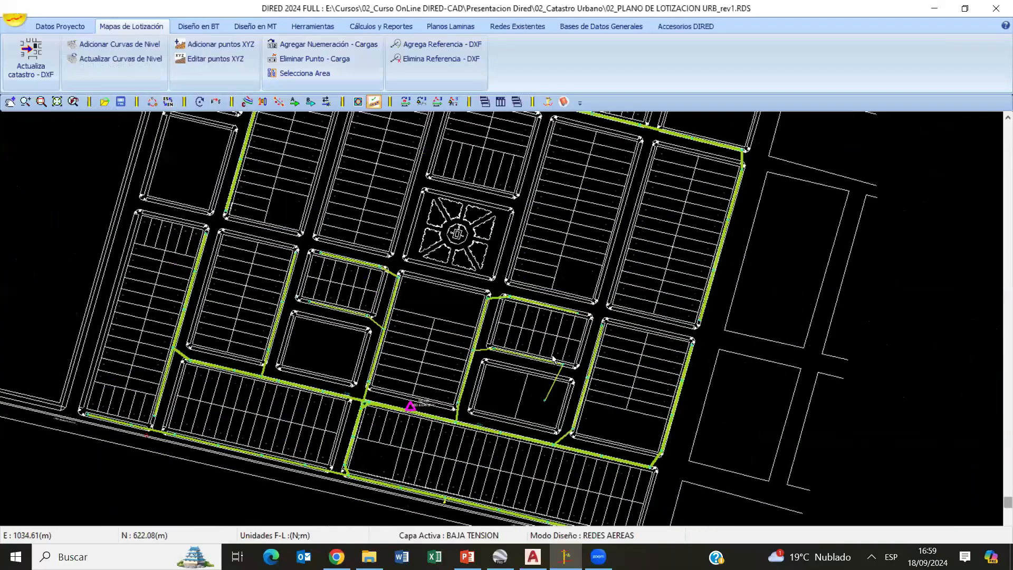
{"action": "middle_click_drag", "start_coordinate": [430, 345], "coordinate": [576, 226]}
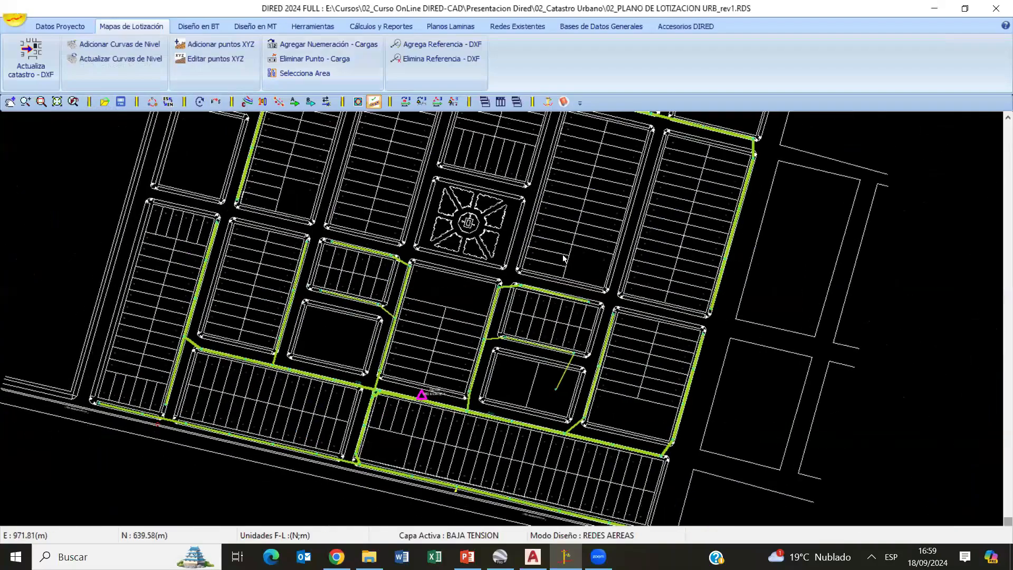
{"action": "scroll", "coordinate": [571, 302], "scroll_direction": "up", "scroll_amount": 2}
{"action": "middle_click_drag", "start_coordinate": [572, 306], "coordinate": [507, 401]}
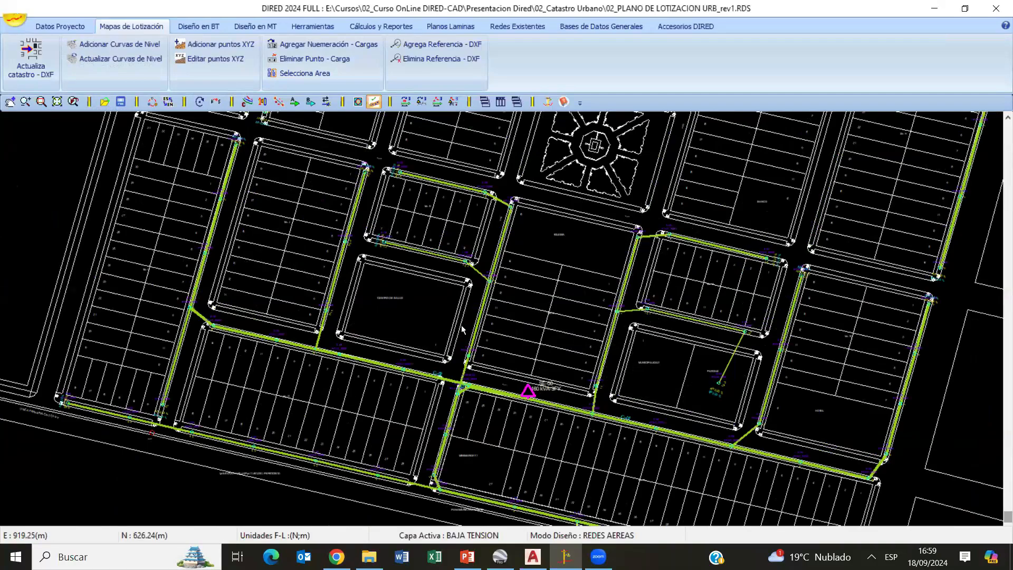
{"action": "scroll", "coordinate": [451, 356], "scroll_direction": "up", "scroll_amount": 5}
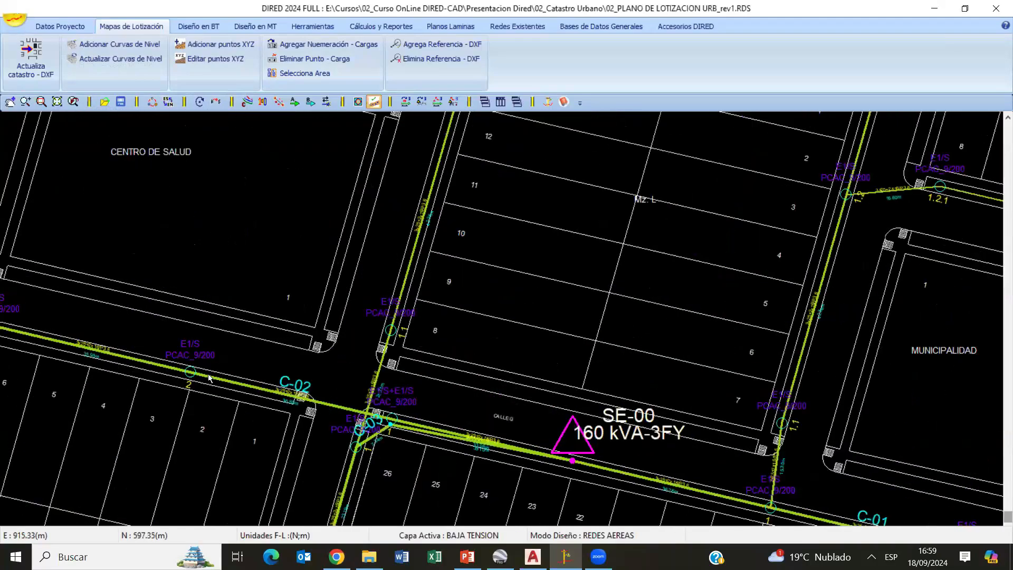
{"action": "scroll", "coordinate": [407, 359], "scroll_direction": "down", "scroll_amount": 4}
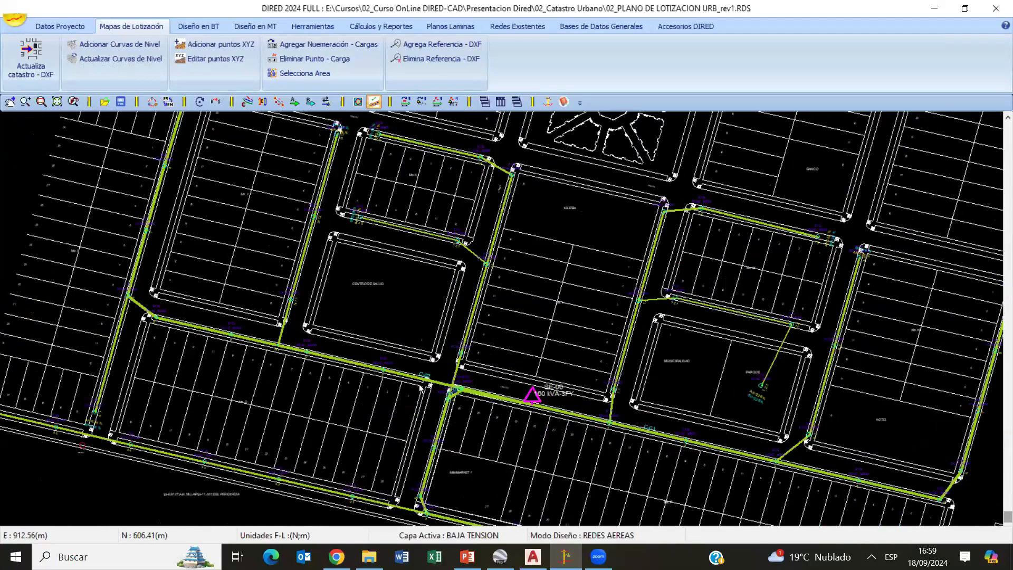
- Hide the voltage-drop percentages at the circuit ends (% Caida de Tension en Colas) in the drawing's display settings
{"action": "scroll", "coordinate": [473, 331], "scroll_direction": "up", "scroll_amount": 4}
{"action": "scroll", "coordinate": [473, 331], "scroll_direction": "up", "scroll_amount": 4}
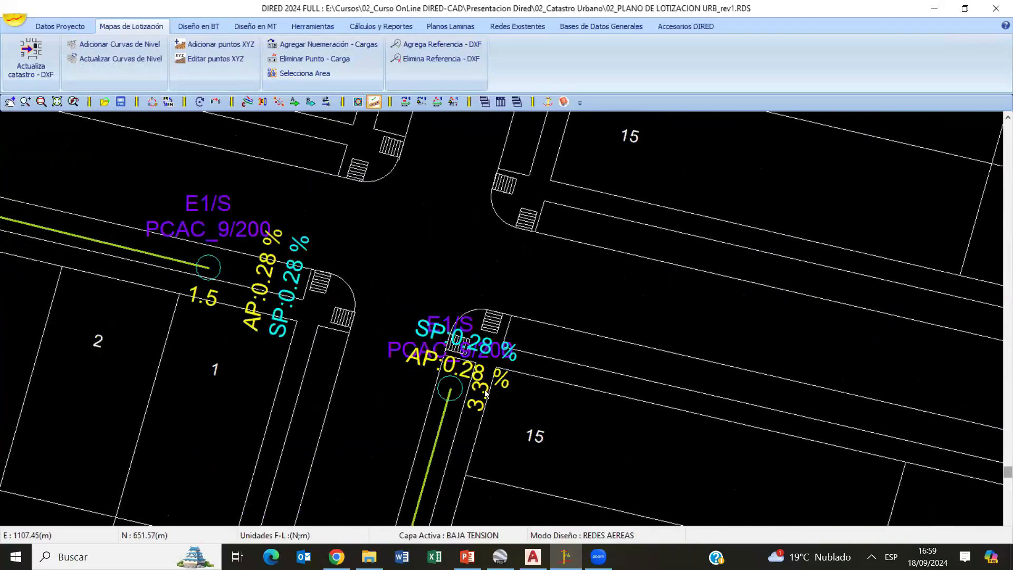
{"action": "left_click", "coordinate": [247, 102]}
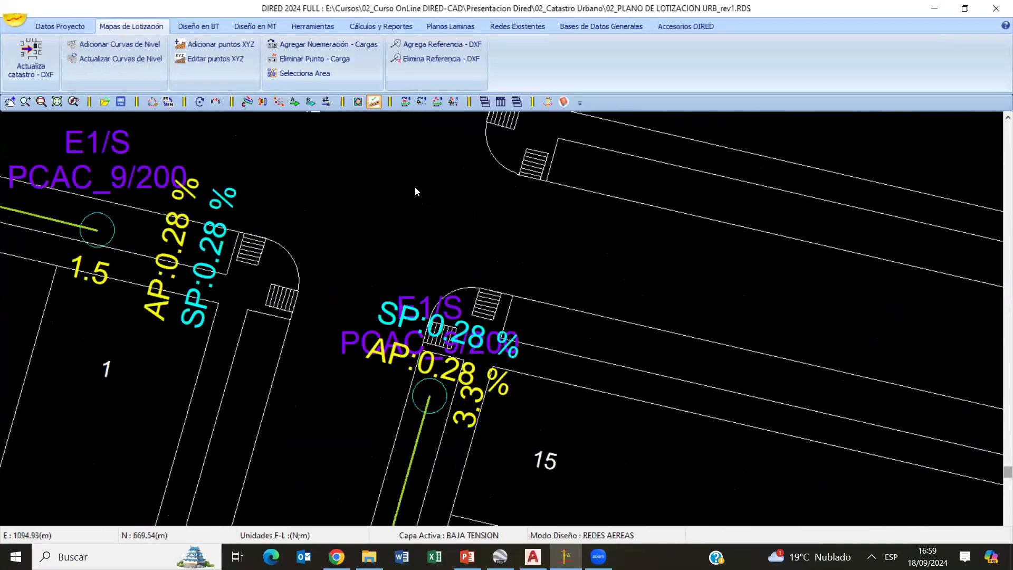
{"action": "left_click", "coordinate": [177, 452]}
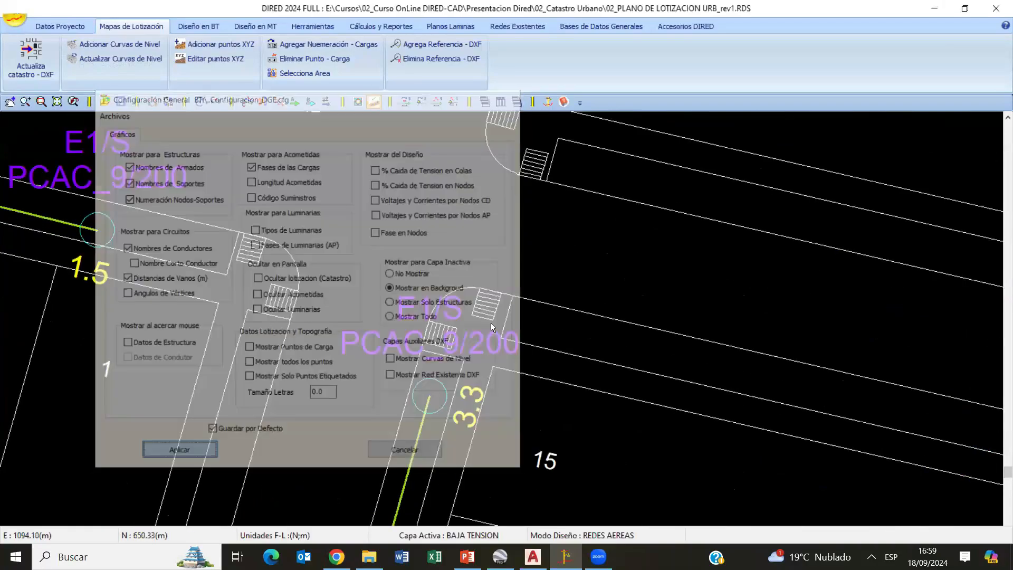
{"action": "scroll", "coordinate": [462, 348], "scroll_direction": "down", "scroll_amount": 1}
{"action": "scroll", "coordinate": [461, 346], "scroll_direction": "down", "scroll_amount": 1}
{"action": "middle_click_drag", "start_coordinate": [402, 313], "coordinate": [474, 291]}
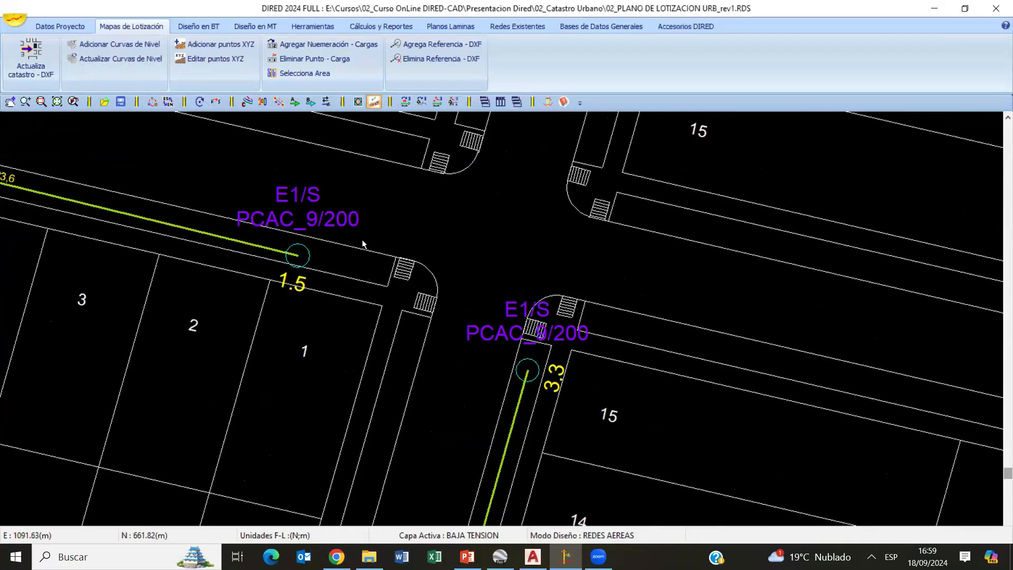
- Review the main geometry and pole options of end structure 09 on circuit C-01, and cancel the edit
{"action": "left_click", "coordinate": [199, 27]}
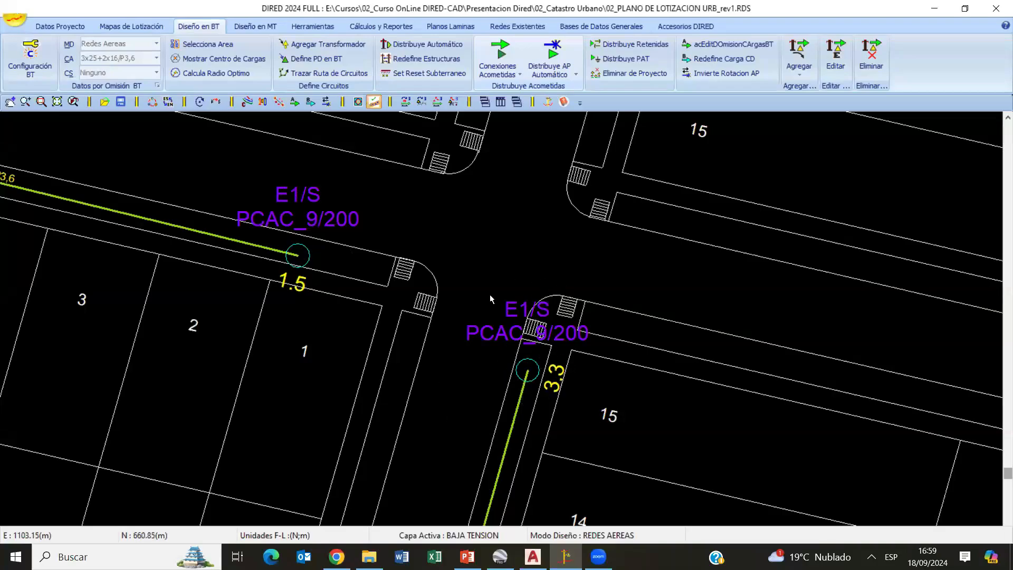
{"action": "scroll", "coordinate": [520, 333], "scroll_direction": "down", "scroll_amount": 4}
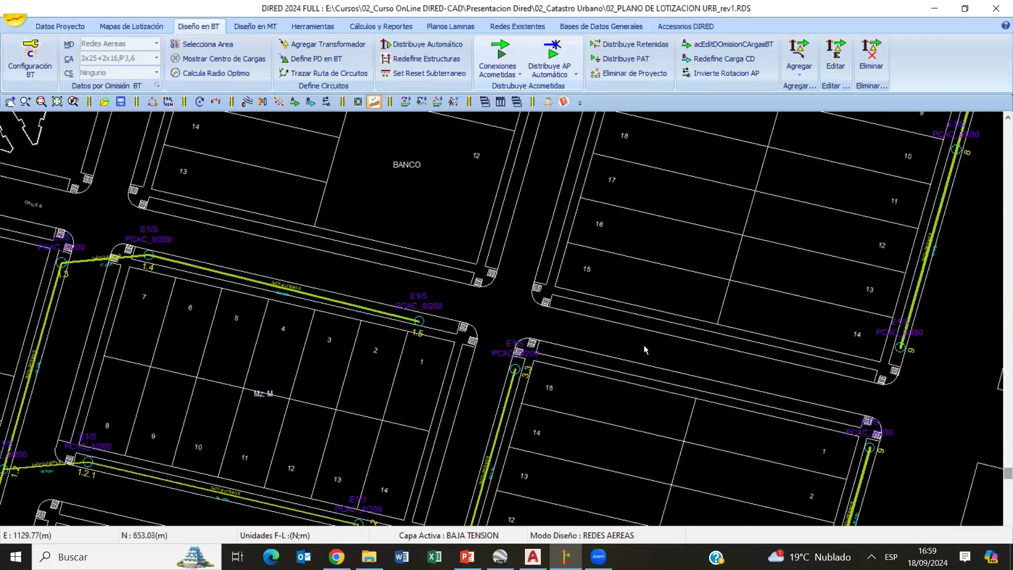
{"action": "scroll", "coordinate": [519, 314], "scroll_direction": "up", "scroll_amount": 2}
{"action": "scroll", "coordinate": [626, 253], "scroll_direction": "up", "scroll_amount": 2}
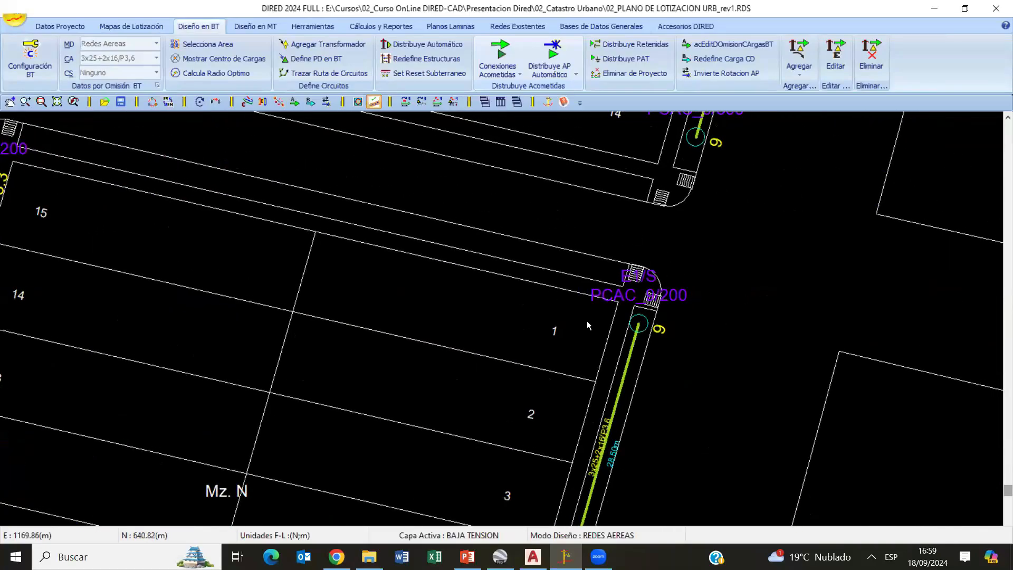
{"action": "scroll", "coordinate": [591, 320], "scroll_direction": "down", "scroll_amount": 1}
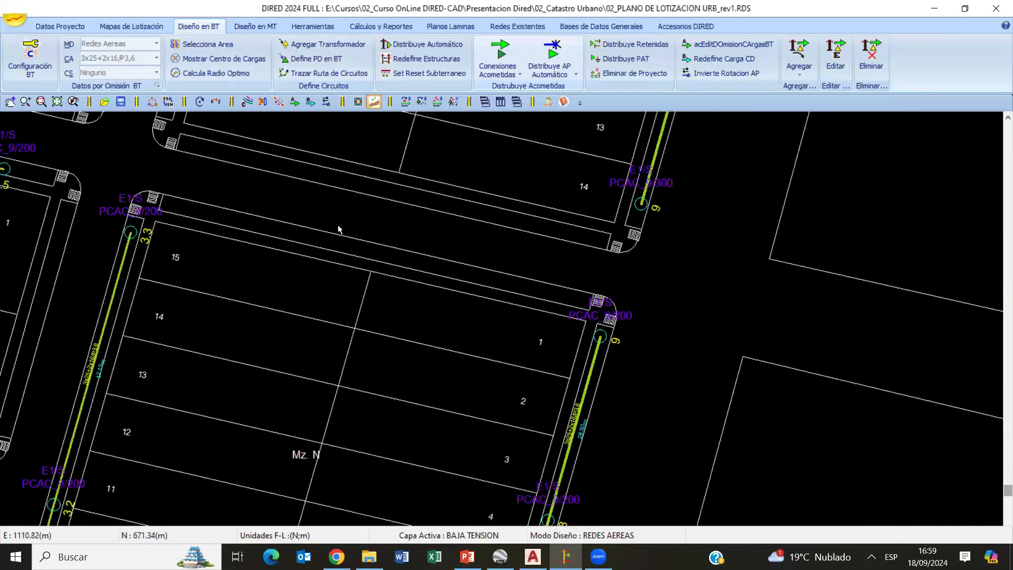
{"action": "scroll", "coordinate": [655, 316], "scroll_direction": "up", "scroll_amount": 2}
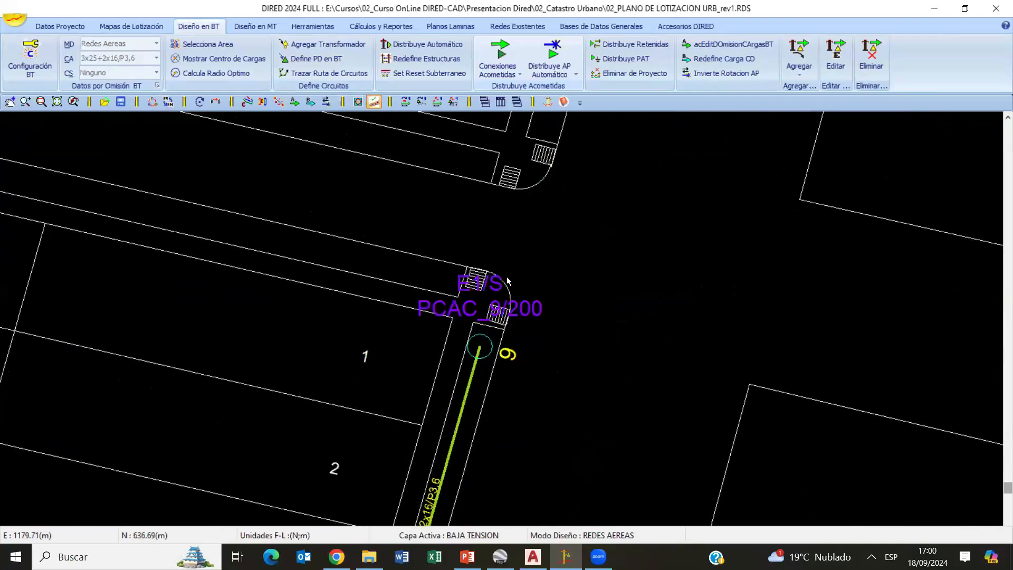
{"action": "left_click", "coordinate": [489, 348]}
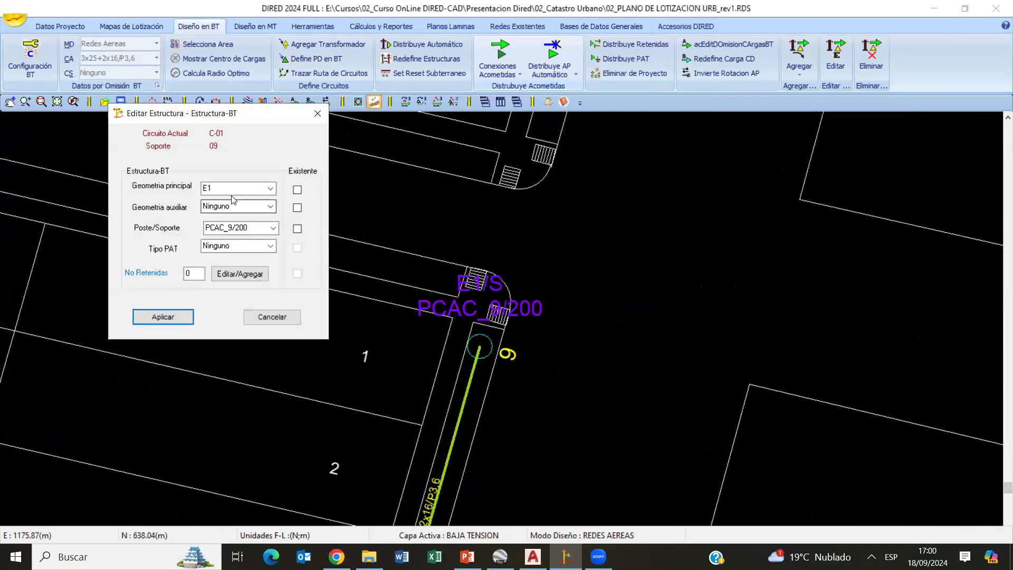
{"action": "left_click", "coordinate": [270, 188]}
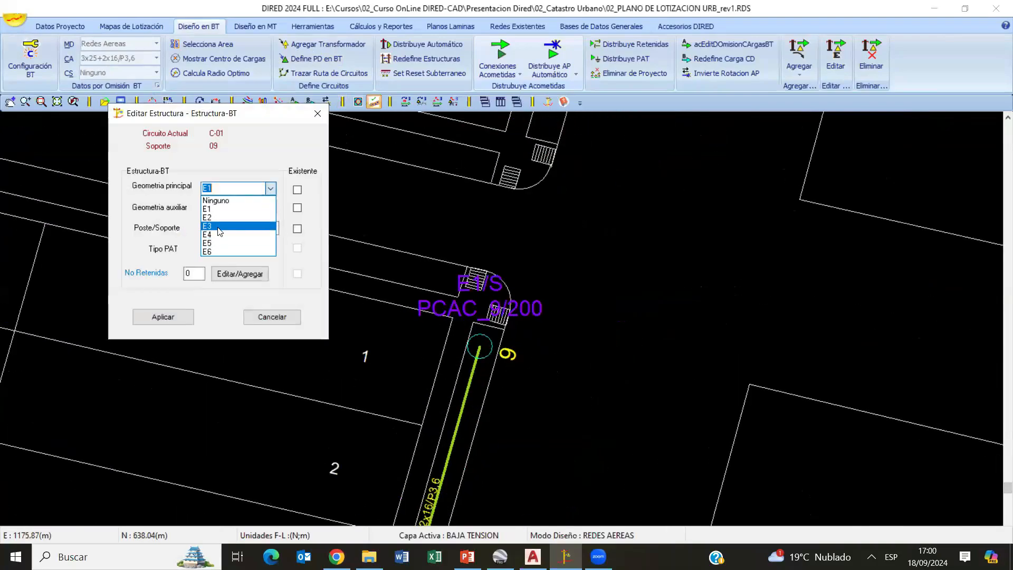
{"action": "left_click", "coordinate": [281, 266]}
{"action": "left_click", "coordinate": [273, 228]}
{"action": "left_click", "coordinate": [294, 268]}
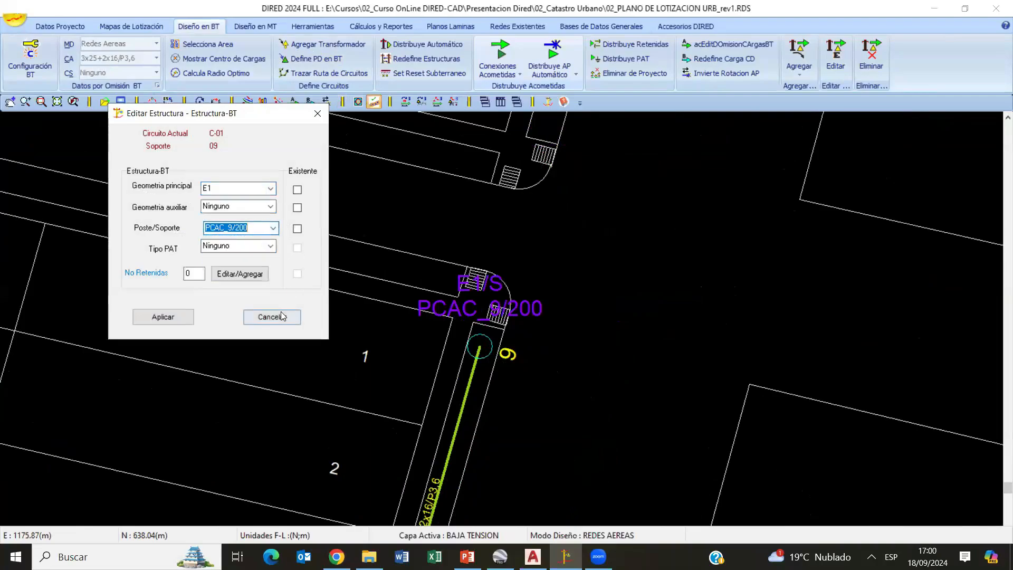
{"action": "left_click", "coordinate": [281, 317]}
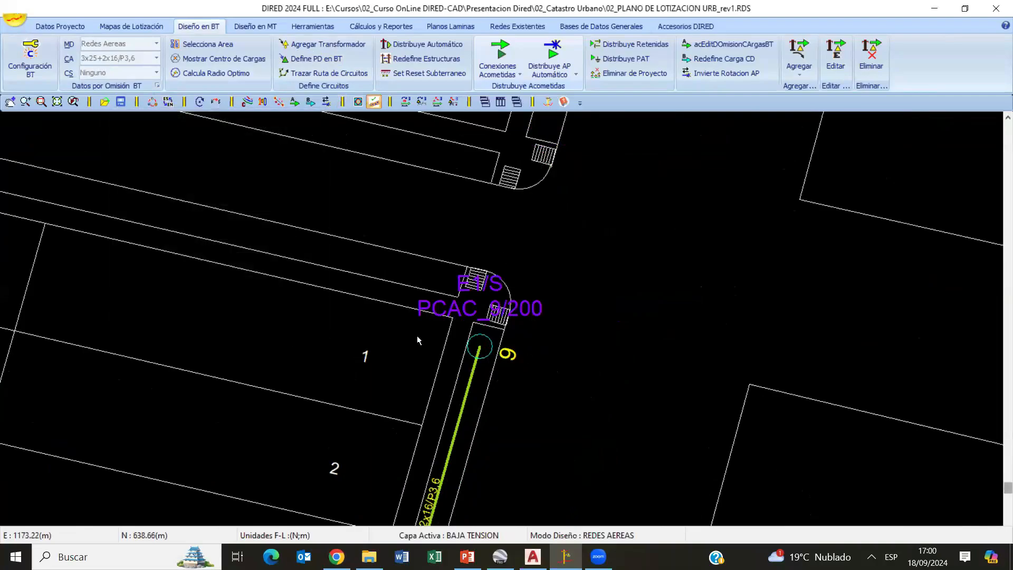
- Check which substations the low-voltage structure redefinition can be applied to, and close it without applying
{"action": "scroll", "coordinate": [417, 335], "scroll_direction": "down", "scroll_amount": 5}
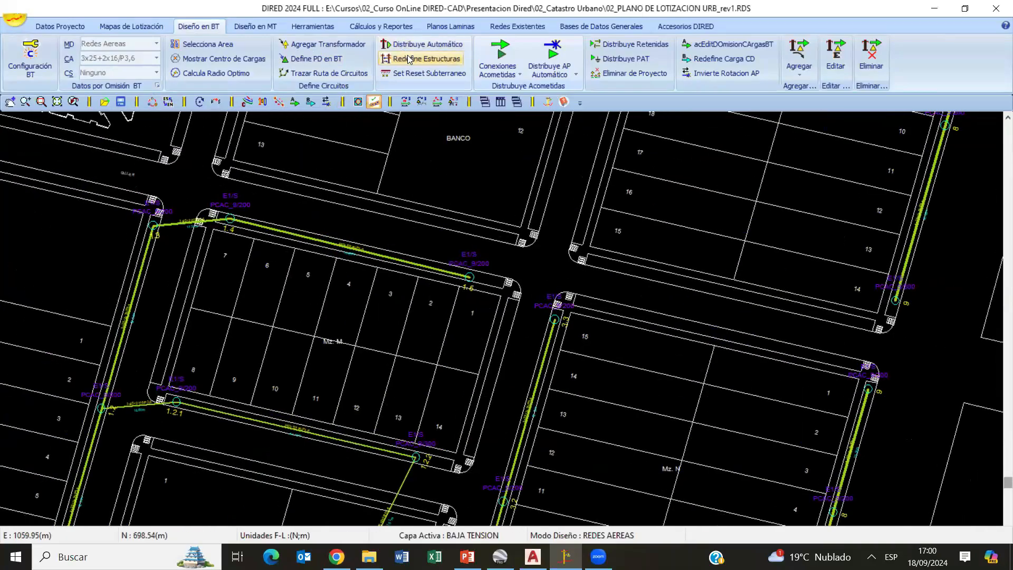
{"action": "left_click", "coordinate": [428, 59]}
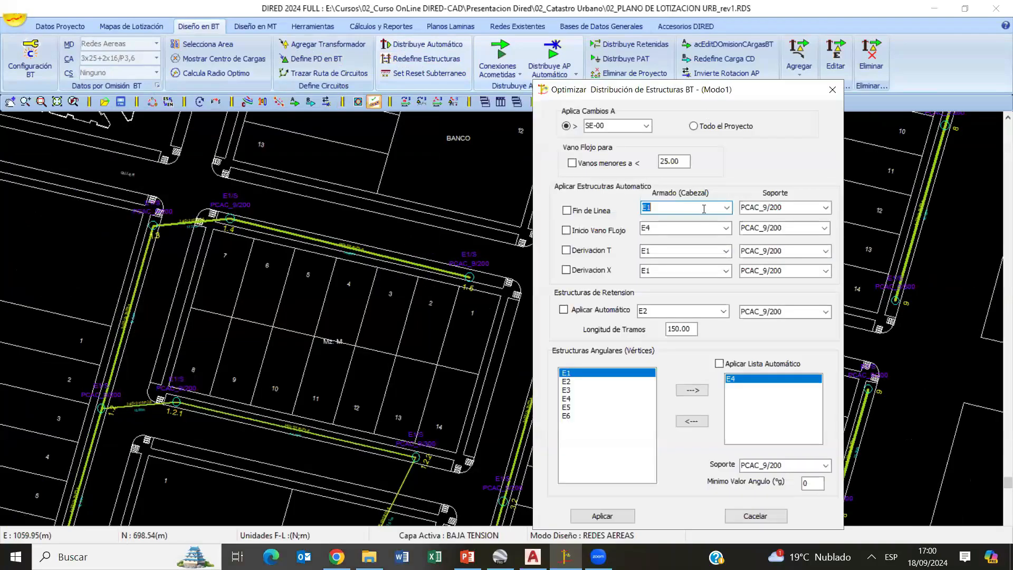
{"action": "left_click", "coordinate": [625, 126]}
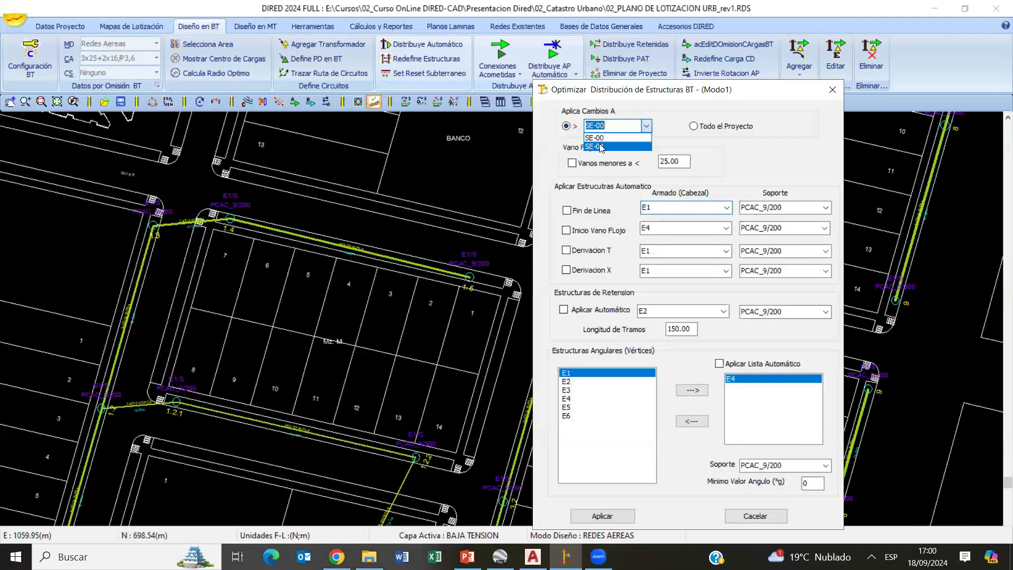
{"action": "left_click", "coordinate": [414, 261]}
{"action": "left_click", "coordinate": [833, 89]}
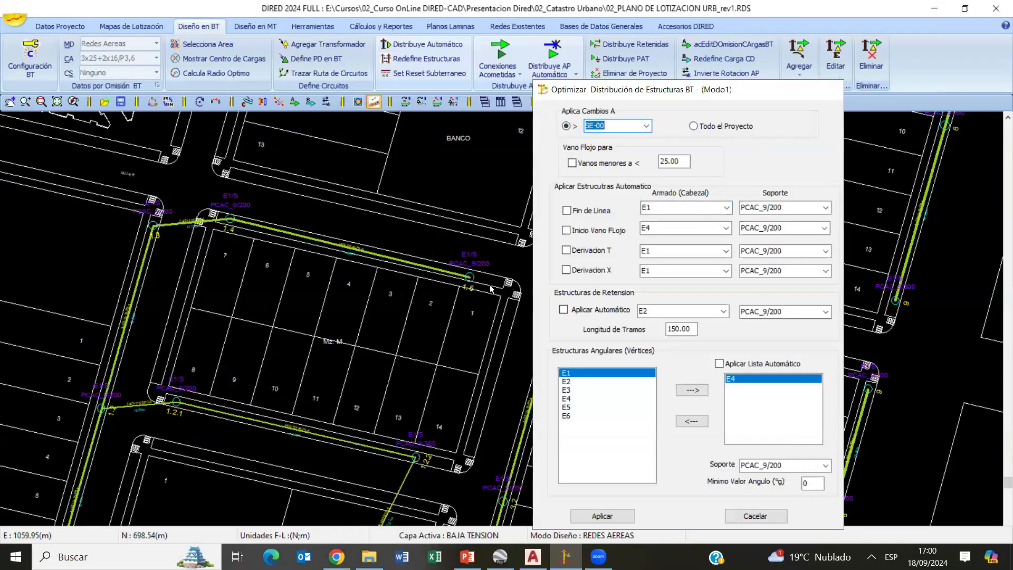
{"action": "scroll", "coordinate": [453, 331], "scroll_direction": "down", "scroll_amount": 5}
{"action": "scroll", "coordinate": [325, 217], "scroll_direction": "up", "scroll_amount": 4}
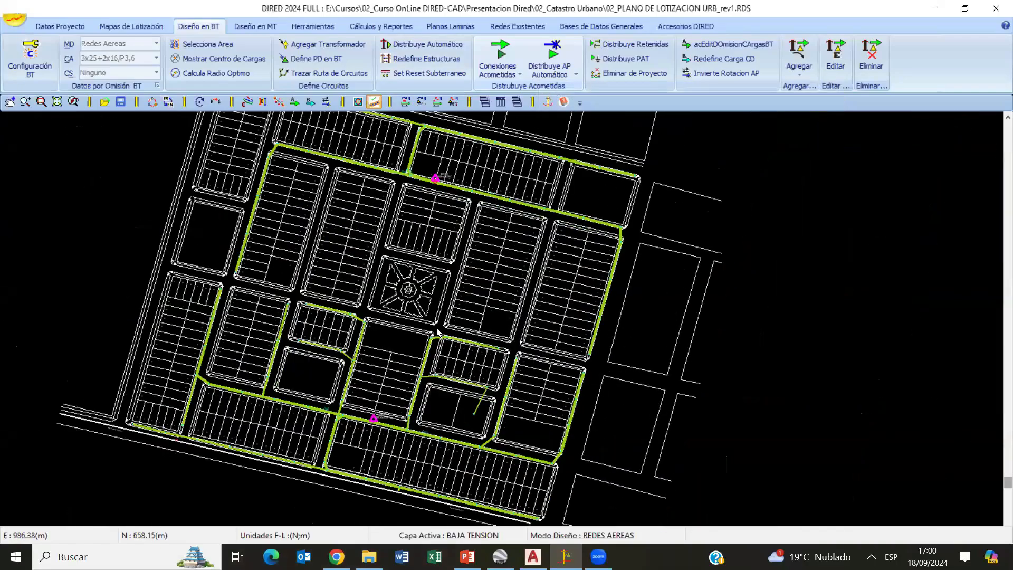
{"action": "left_click", "coordinate": [426, 59]}
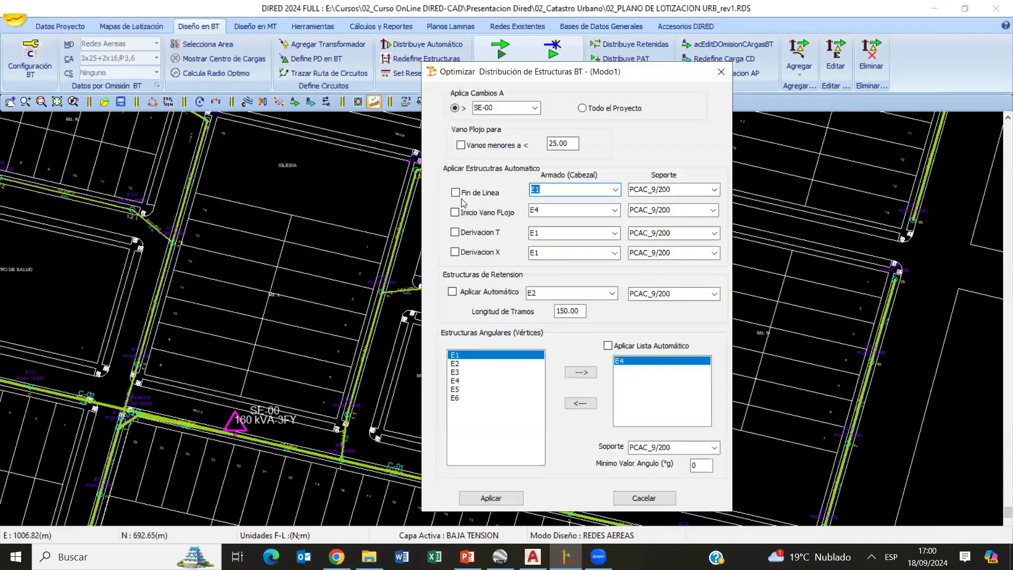
{"action": "left_click", "coordinate": [455, 192]}
{"action": "left_click", "coordinate": [721, 72]}
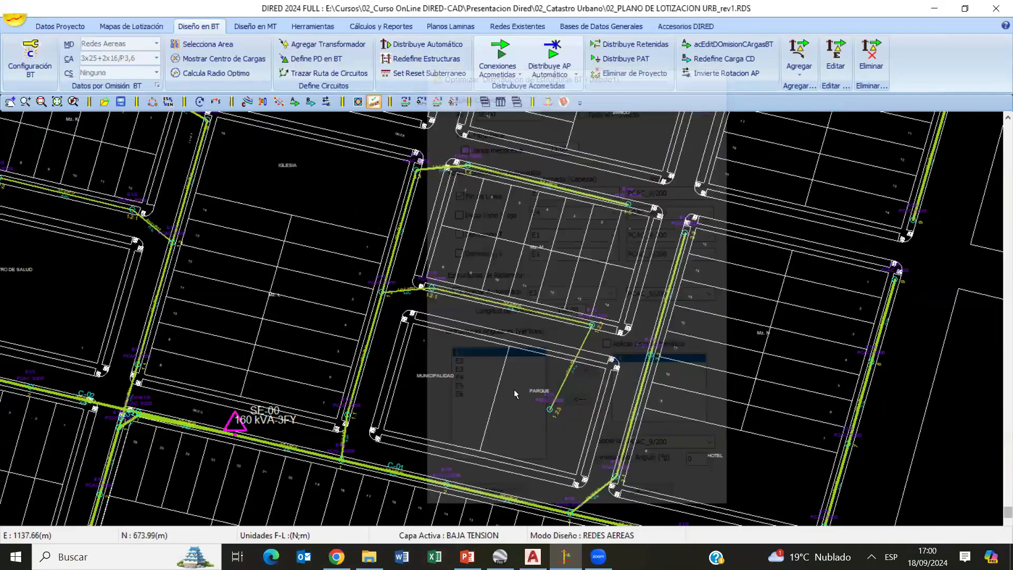
- Redefine the end-of-line (Fin de Linea) structures of SE-00 automatically with geometry E3 and support PCAC_9/300
{"action": "middle_click_drag", "start_coordinate": [931, 274], "coordinate": [598, 399]}
{"action": "scroll", "coordinate": [597, 398], "scroll_direction": "up", "scroll_amount": 5}
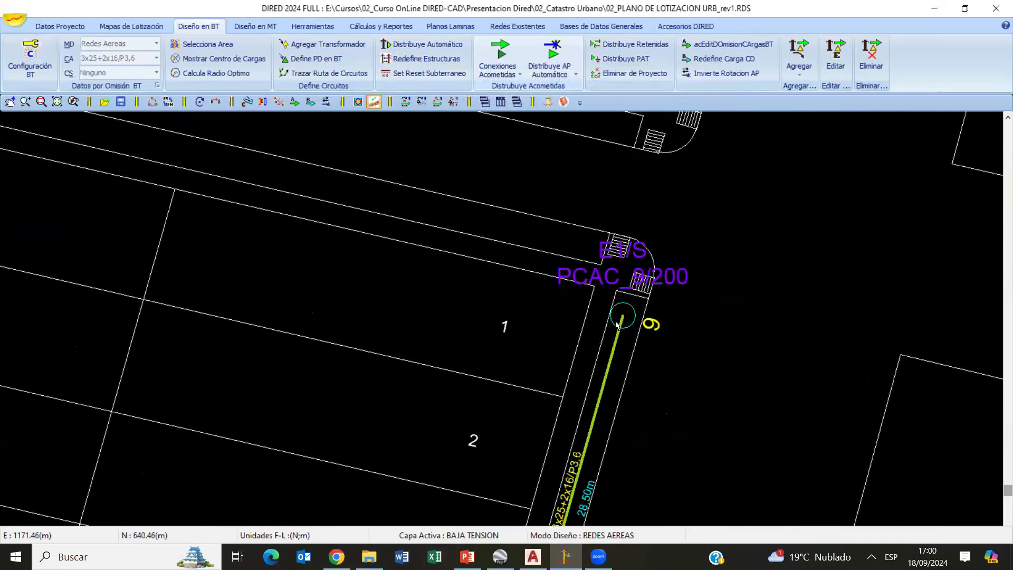
{"action": "middle_click_drag", "start_coordinate": [512, 284], "coordinate": [793, 360]}
{"action": "scroll", "coordinate": [792, 360], "scroll_direction": "down", "scroll_amount": 2}
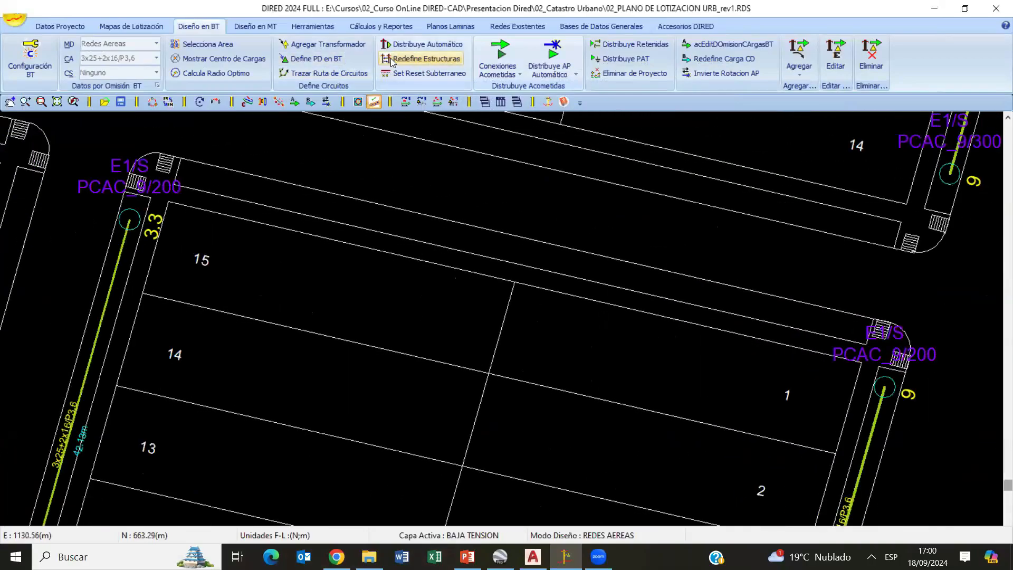
{"action": "left_click", "coordinate": [422, 58]}
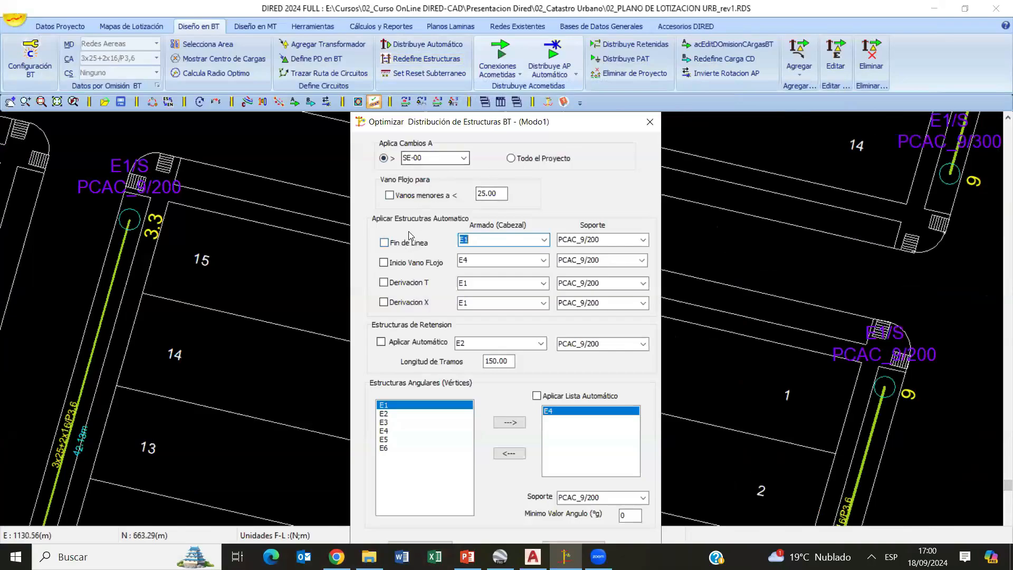
{"action": "left_click", "coordinate": [401, 243]}
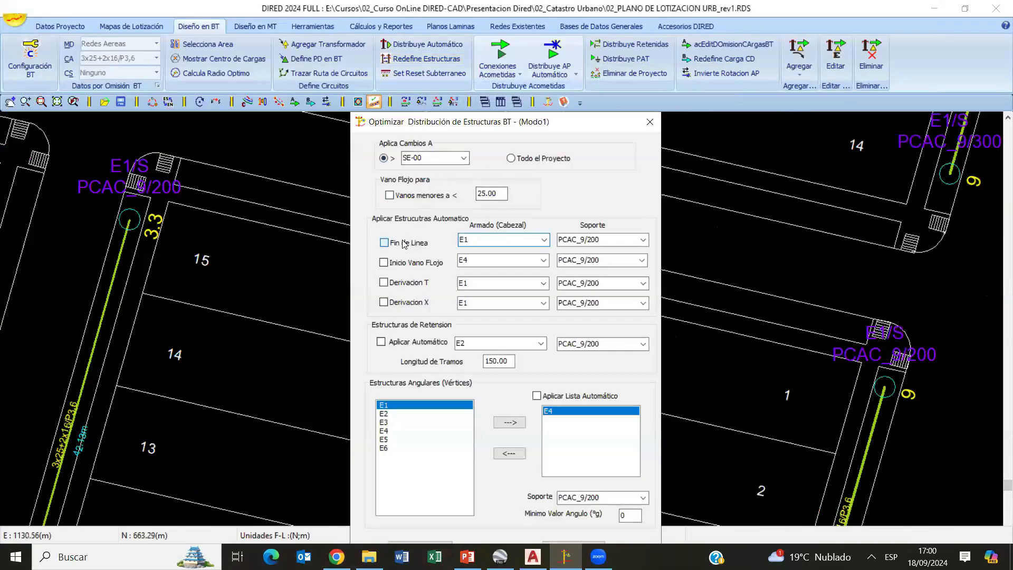
{"action": "left_click", "coordinate": [543, 240]}
{"action": "left_click", "coordinate": [643, 240]}
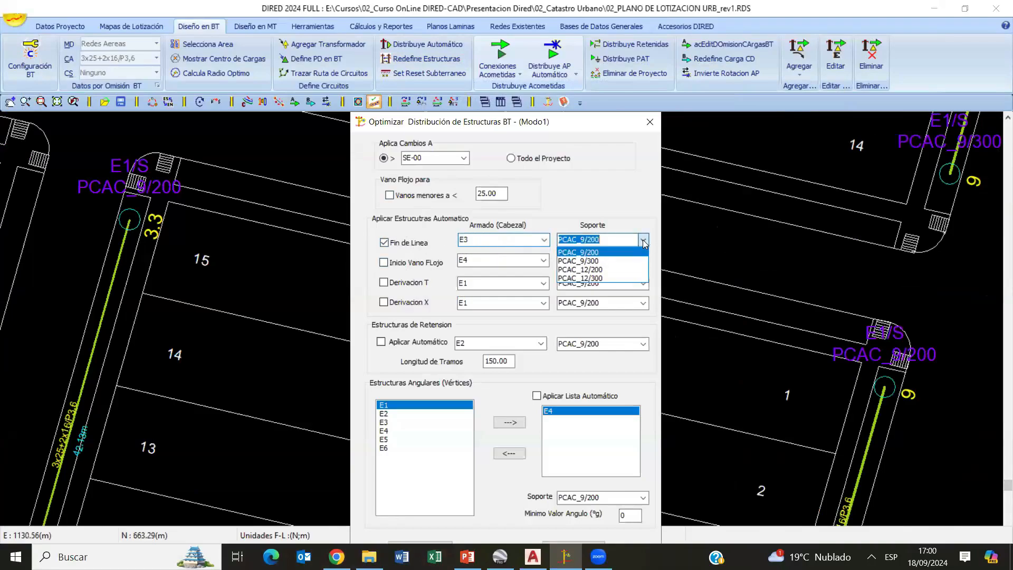
{"action": "left_click", "coordinate": [608, 259]}
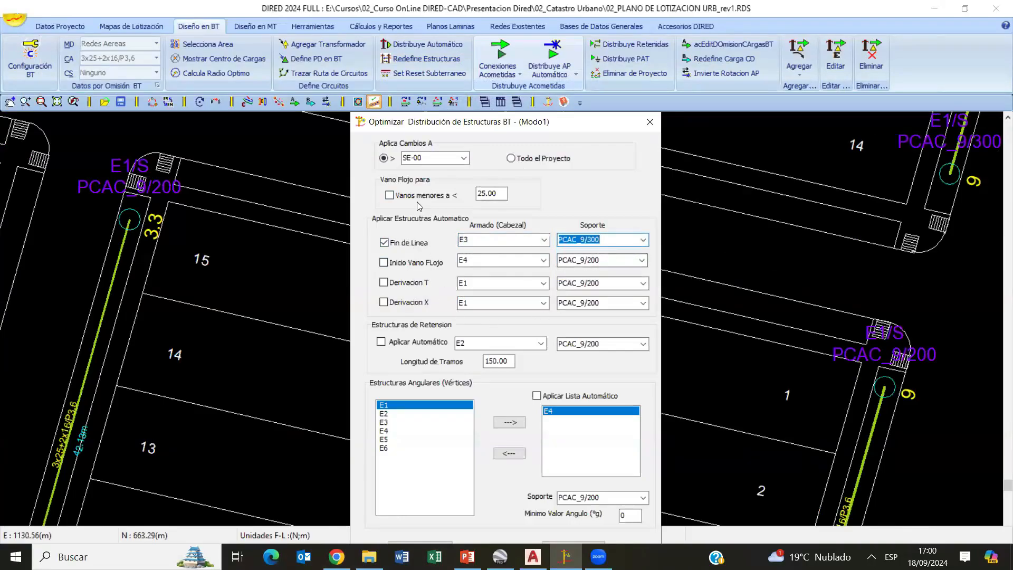
{"action": "left_click_drag", "start_coordinate": [490, 125], "coordinate": [491, 64]}
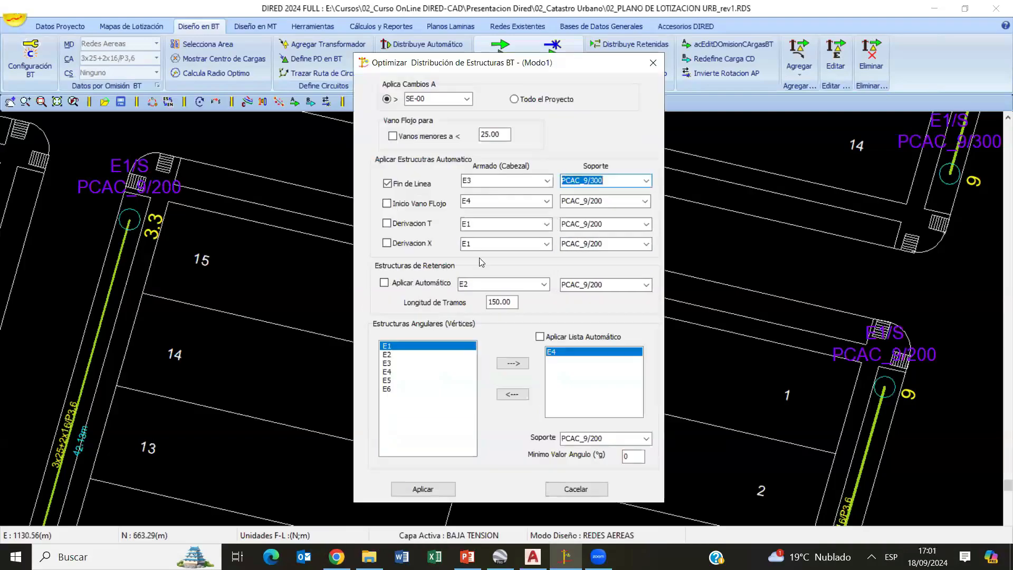
{"action": "left_click", "coordinate": [423, 491]}
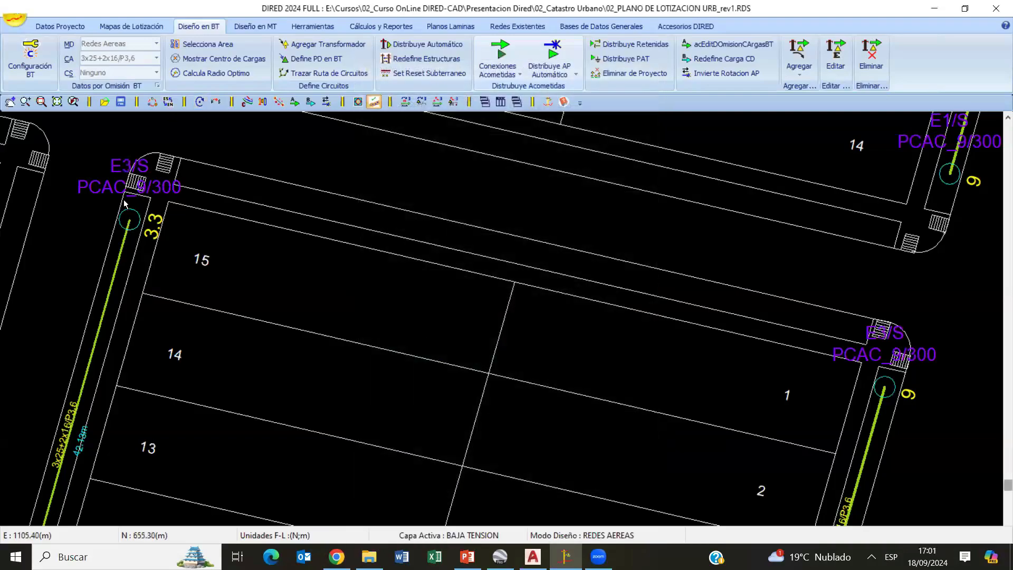
- Examine the structure labels at the circuit ends around blocks Mz. M and Mz. N
{"action": "middle_click_drag", "start_coordinate": [166, 222], "coordinate": [410, 335]}
{"action": "scroll", "coordinate": [449, 334], "scroll_direction": "up", "scroll_amount": 2}
{"action": "middle_click_drag", "start_coordinate": [330, 249], "coordinate": [500, 301]}
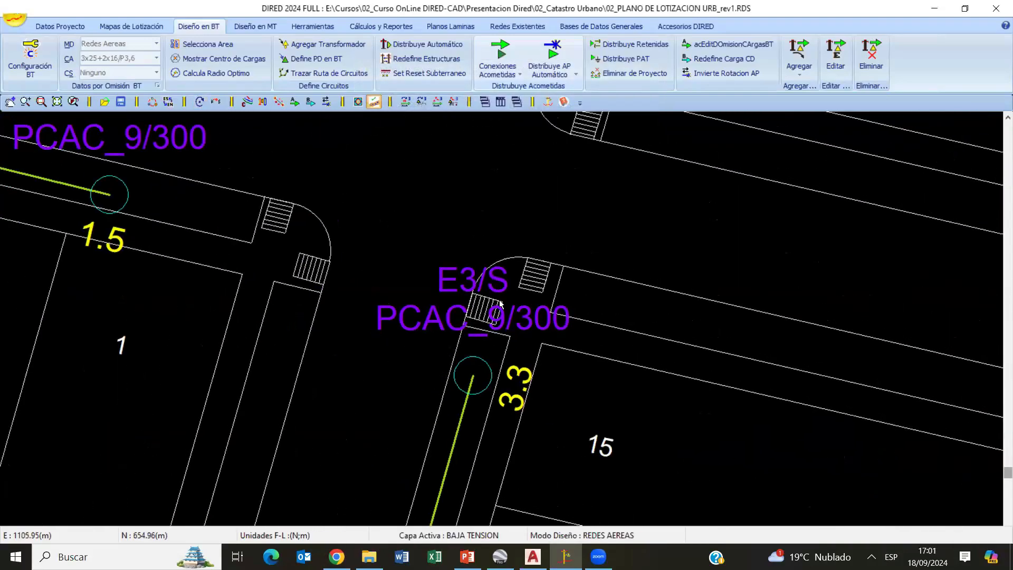
{"action": "middle_click_drag", "start_coordinate": [350, 297], "coordinate": [537, 415]}
{"action": "scroll", "coordinate": [631, 334], "scroll_direction": "down", "scroll_amount": 3}
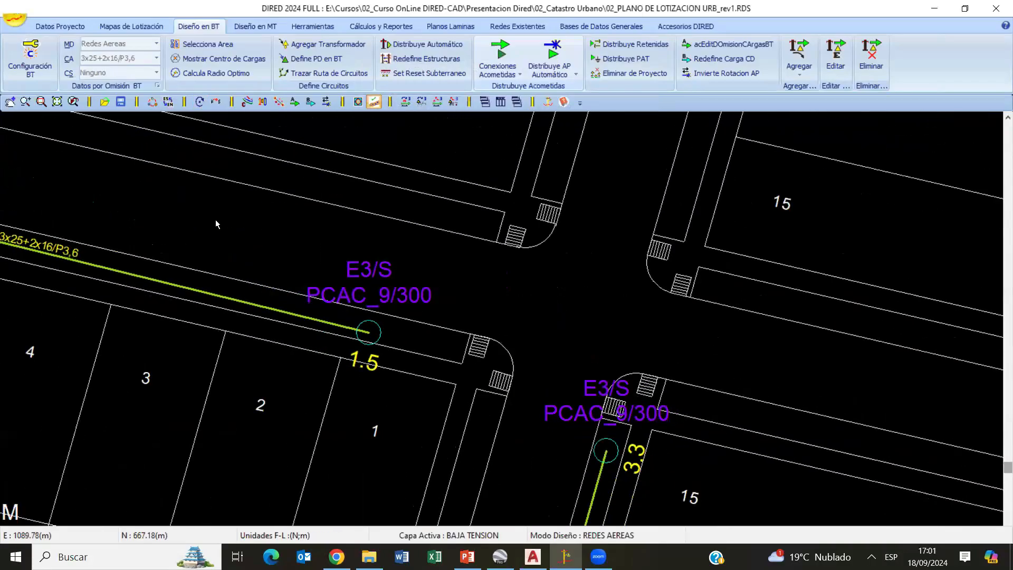
{"action": "middle_click_drag", "start_coordinate": [897, 459], "coordinate": [406, 333]}
{"action": "scroll", "coordinate": [406, 333], "scroll_direction": "down", "scroll_amount": 4}
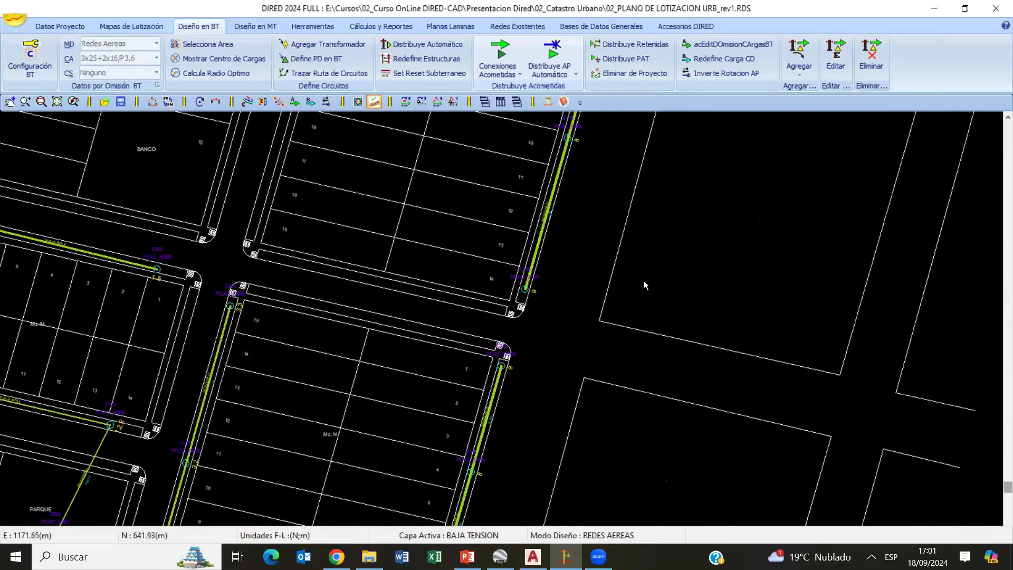
{"action": "scroll", "coordinate": [596, 324], "scroll_direction": "down", "scroll_amount": 2}
{"action": "scroll", "coordinate": [491, 343], "scroll_direction": "up", "scroll_amount": 2}
{"action": "scroll", "coordinate": [490, 189], "scroll_direction": "down", "scroll_amount": 1}
{"action": "scroll", "coordinate": [531, 439], "scroll_direction": "up", "scroll_amount": 2}
{"action": "scroll", "coordinate": [531, 439], "scroll_direction": "down", "scroll_amount": 3}
{"action": "scroll", "coordinate": [510, 358], "scroll_direction": "up", "scroll_amount": 4}
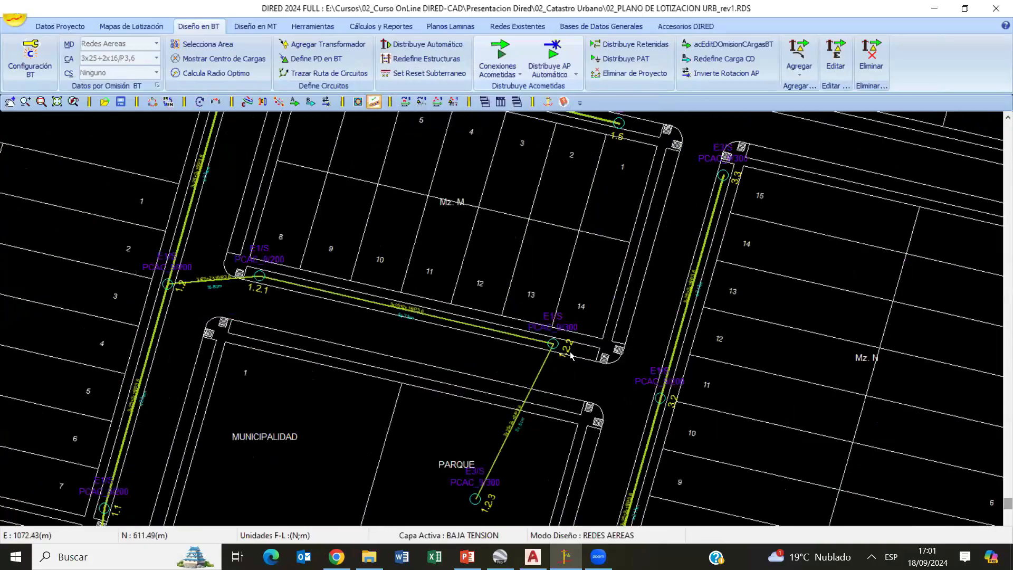
- Examine the end and intermediate structures of circuit C-01 around the Municipalidad, Parque and Hotel lots
{"action": "scroll", "coordinate": [756, 313], "scroll_direction": "down", "scroll_amount": 3}
{"action": "scroll", "coordinate": [606, 309], "scroll_direction": "up", "scroll_amount": 3}
{"action": "scroll", "coordinate": [607, 382], "scroll_direction": "down", "scroll_amount": 4}
{"action": "scroll", "coordinate": [532, 374], "scroll_direction": "up", "scroll_amount": 3}
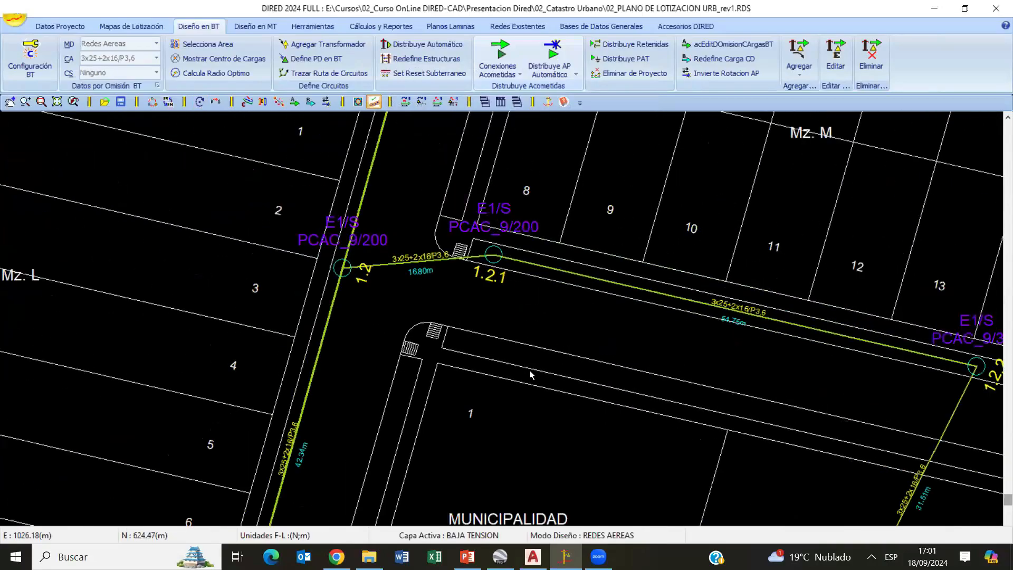
{"action": "scroll", "coordinate": [531, 373], "scroll_direction": "down", "scroll_amount": 2}
{"action": "scroll", "coordinate": [538, 320], "scroll_direction": "down", "scroll_amount": 2}
{"action": "scroll", "coordinate": [633, 412], "scroll_direction": "up", "scroll_amount": 3}
{"action": "scroll", "coordinate": [501, 330], "scroll_direction": "up", "scroll_amount": 2}
{"action": "scroll", "coordinate": [559, 298], "scroll_direction": "down", "scroll_amount": 3}
{"action": "scroll", "coordinate": [617, 341], "scroll_direction": "up", "scroll_amount": 3}
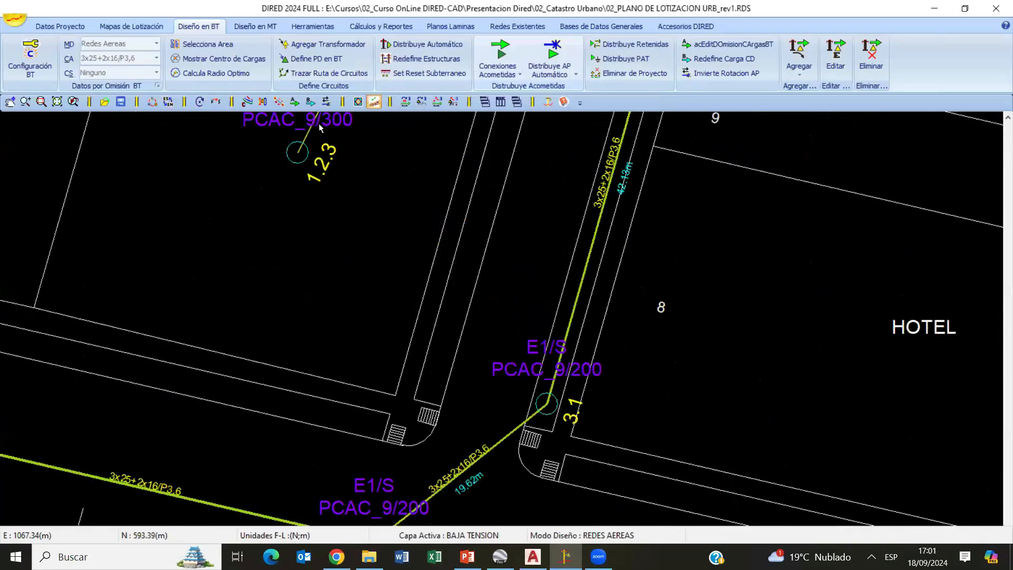
{"action": "scroll", "coordinate": [318, 124], "scroll_direction": "down", "scroll_amount": 3}
{"action": "scroll", "coordinate": [328, 129], "scroll_direction": "up", "scroll_amount": 2}
{"action": "scroll", "coordinate": [192, 374], "scroll_direction": "down", "scroll_amount": 5}
{"action": "scroll", "coordinate": [288, 354], "scroll_direction": "up", "scroll_amount": 5}
{"action": "scroll", "coordinate": [515, 368], "scroll_direction": "down", "scroll_amount": 2}
{"action": "scroll", "coordinate": [633, 153], "scroll_direction": "down", "scroll_amount": 5}
{"action": "scroll", "coordinate": [353, 204], "scroll_direction": "up", "scroll_amount": 5}
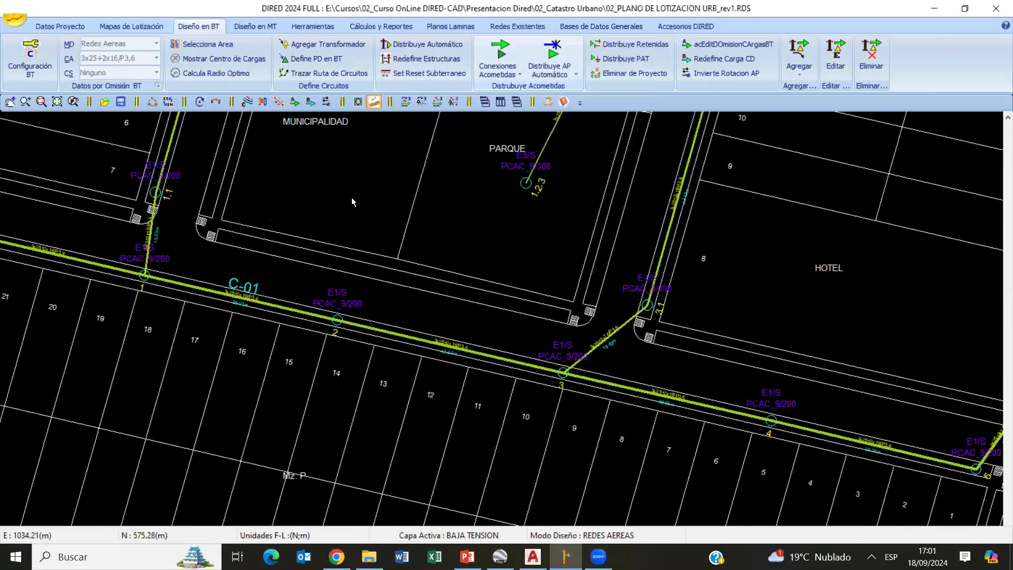
- Examine the structures from 4.4 to 4.6 and end structure 6.1 near the 22.9 kV primary line
{"action": "scroll", "coordinate": [633, 279], "scroll_direction": "down", "scroll_amount": 5}
{"action": "scroll", "coordinate": [405, 336], "scroll_direction": "up", "scroll_amount": 5}
{"action": "scroll", "coordinate": [765, 422], "scroll_direction": "down", "scroll_amount": 5}
{"action": "scroll", "coordinate": [434, 348], "scroll_direction": "up", "scroll_amount": 5}
{"action": "scroll", "coordinate": [435, 348], "scroll_direction": "down", "scroll_amount": 5}
{"action": "scroll", "coordinate": [181, 339], "scroll_direction": "up", "scroll_amount": 5}
{"action": "scroll", "coordinate": [728, 411], "scroll_direction": "down", "scroll_amount": 5}
{"action": "scroll", "coordinate": [467, 376], "scroll_direction": "up", "scroll_amount": 5}
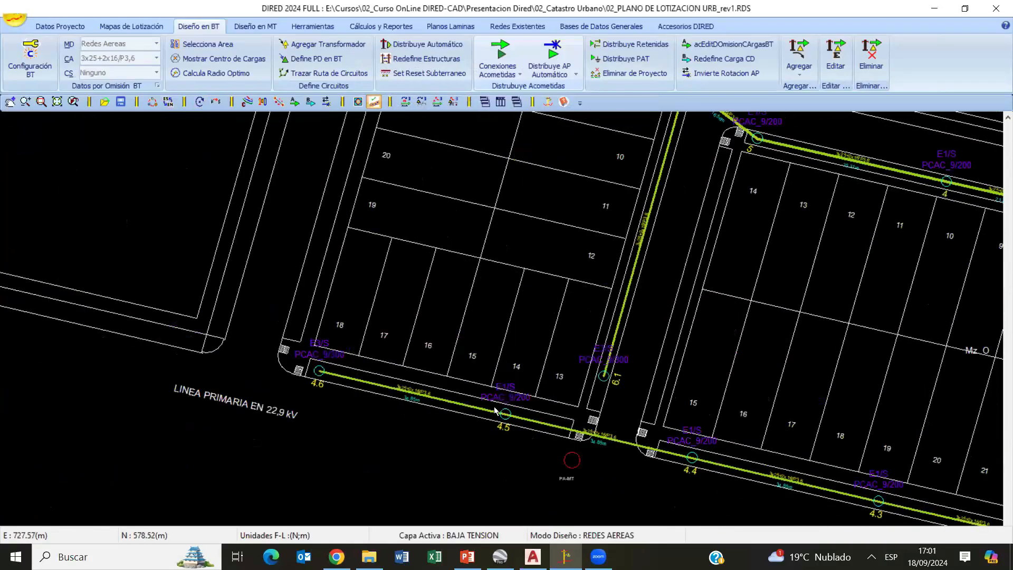
{"action": "scroll", "coordinate": [510, 371], "scroll_direction": "up", "scroll_amount": 4}
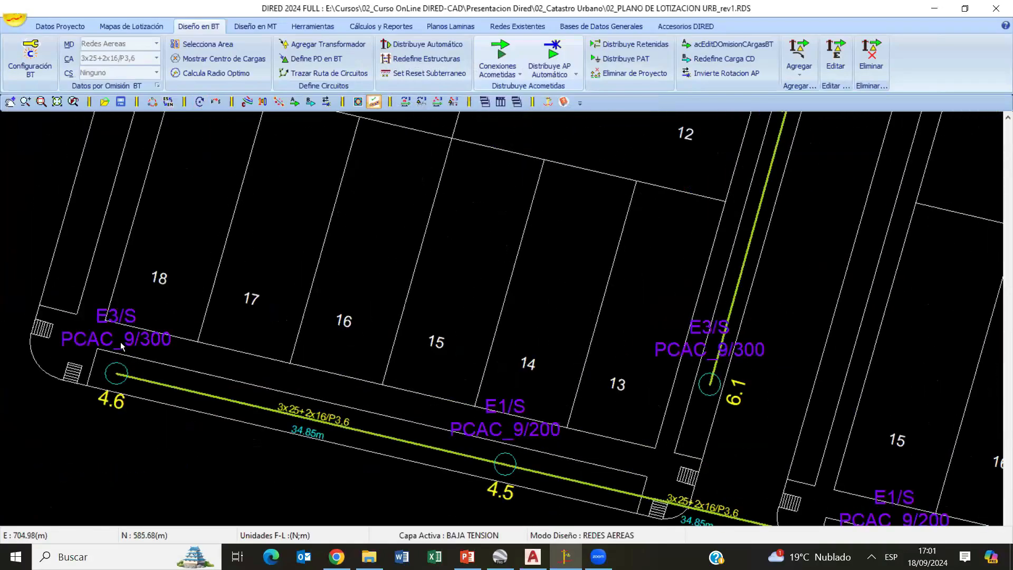
{"action": "scroll", "coordinate": [121, 346], "scroll_direction": "up", "scroll_amount": 1}
{"action": "scroll", "coordinate": [336, 285], "scroll_direction": "up", "scroll_amount": 2}
{"action": "scroll", "coordinate": [397, 337], "scroll_direction": "up", "scroll_amount": 2}
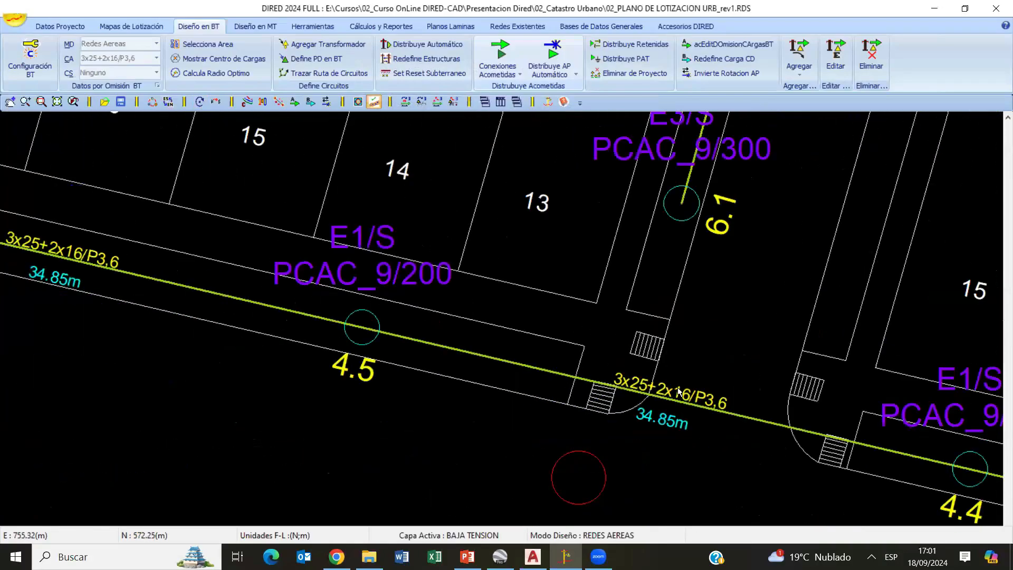
- Examine the structures from 4.5 to 4.1 along the edge of the block beside the A.H. Villa El Periodista area
{"action": "mouse_move", "coordinate": [677, 388]}
{"action": "middle_mouse_down"}
{"action": "mouse_move", "coordinate": [202, 320]}
{"action": "mouse_move", "coordinate": [176, 306]}
{"action": "middle_mouse_up"}
{"action": "middle_click_drag", "start_coordinate": [501, 379], "coordinate": [111, 287]}
{"action": "scroll", "coordinate": [547, 399], "scroll_direction": "down", "scroll_amount": 1}
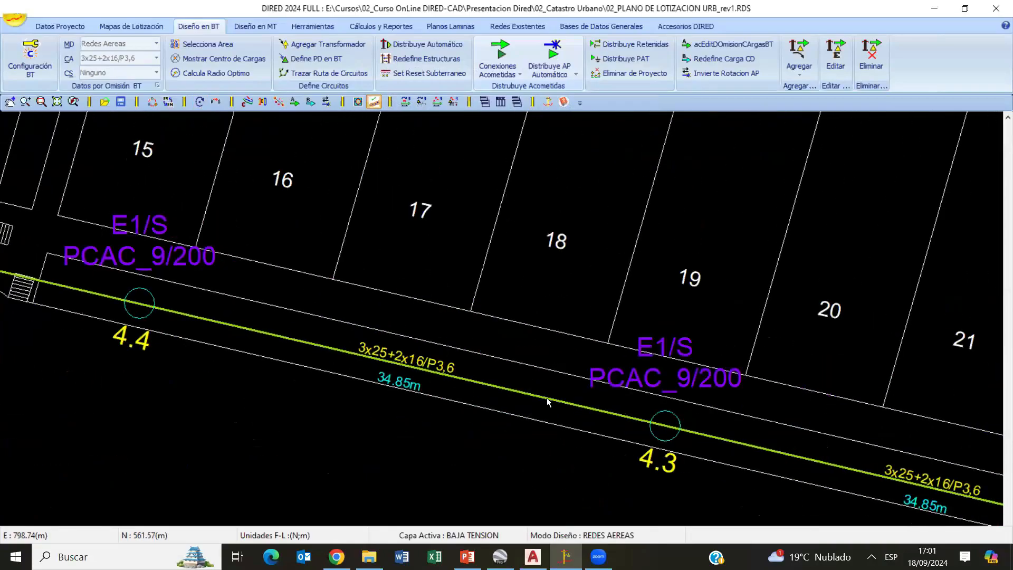
{"action": "middle_click_drag", "start_coordinate": [546, 397], "coordinate": [302, 365]}
{"action": "scroll", "coordinate": [373, 379], "scroll_direction": "down", "scroll_amount": 5}
{"action": "middle_click_drag", "start_coordinate": [484, 385], "coordinate": [394, 420]}
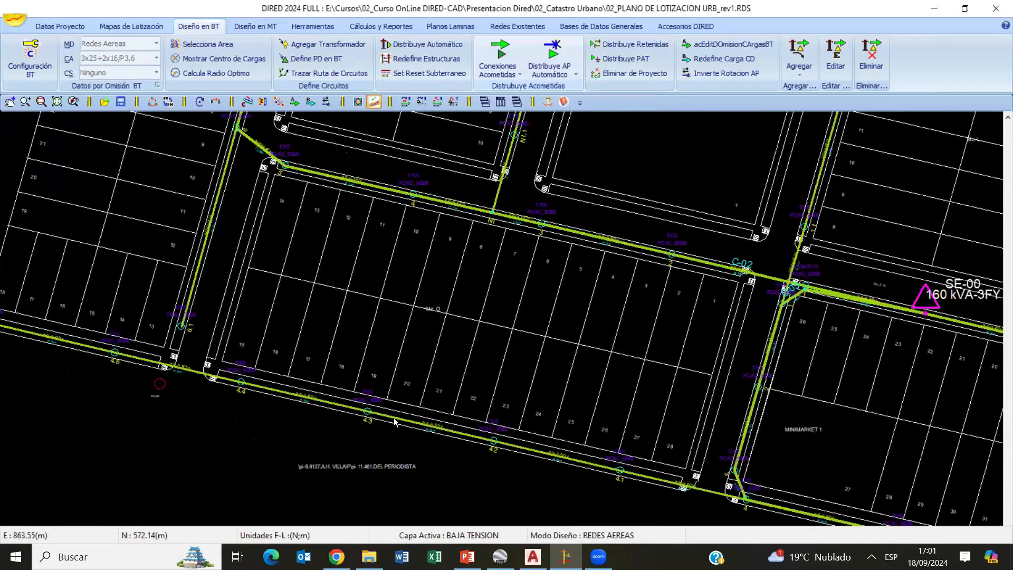
{"action": "middle_click_drag", "start_coordinate": [865, 295], "coordinate": [470, 400]}
- Examine the short span between structures 1 and 1.1 of circuit C-01, beside substation SE-00
{"action": "scroll", "coordinate": [475, 400], "scroll_direction": "up", "scroll_amount": 3}
{"action": "middle_click_drag", "start_coordinate": [861, 504], "coordinate": [508, 459]}
{"action": "scroll", "coordinate": [501, 388], "scroll_direction": "up", "scroll_amount": 2}
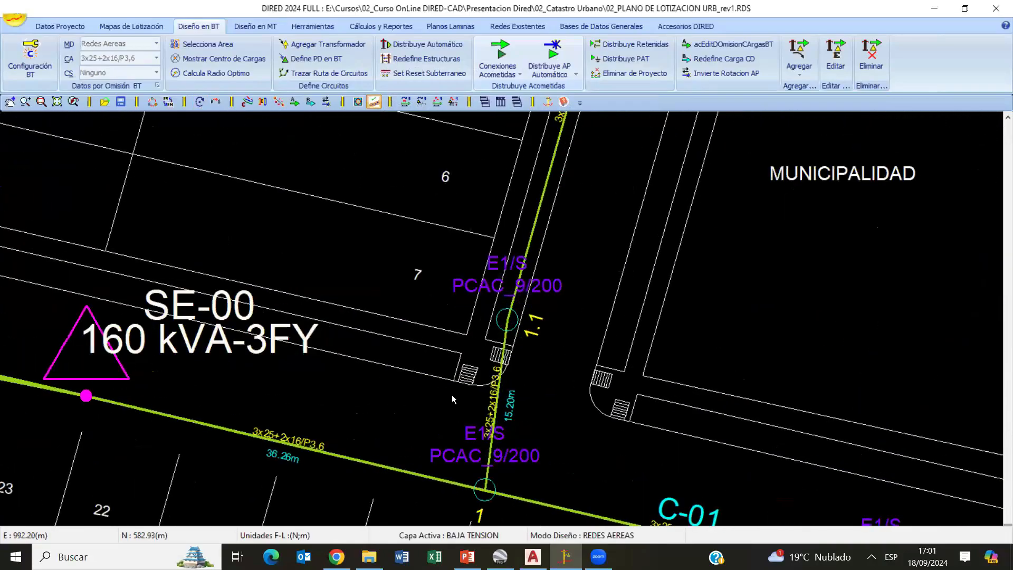
{"action": "scroll", "coordinate": [443, 416], "scroll_direction": "up", "scroll_amount": 1}
{"action": "middle_click_drag", "start_coordinate": [401, 502], "coordinate": [286, 415]}
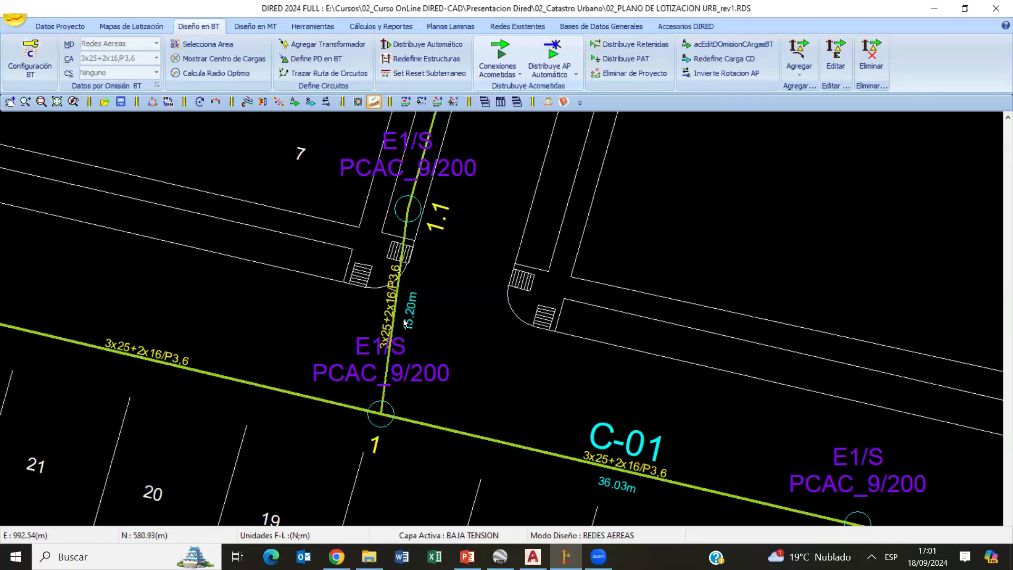
{"action": "scroll", "coordinate": [421, 281], "scroll_direction": "up", "scroll_amount": 2}
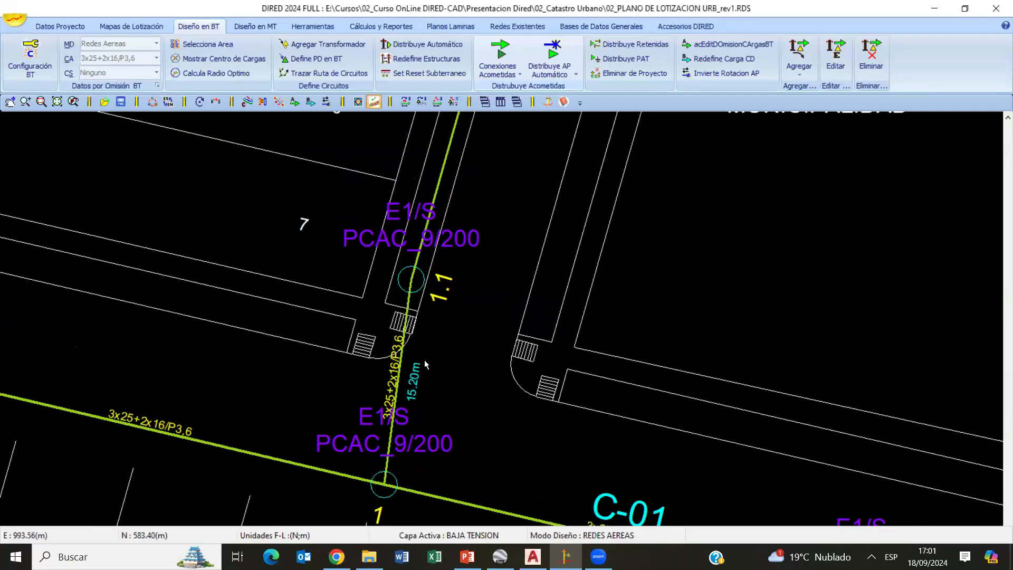
{"action": "middle_click_drag", "start_coordinate": [429, 314], "coordinate": [461, 223]}
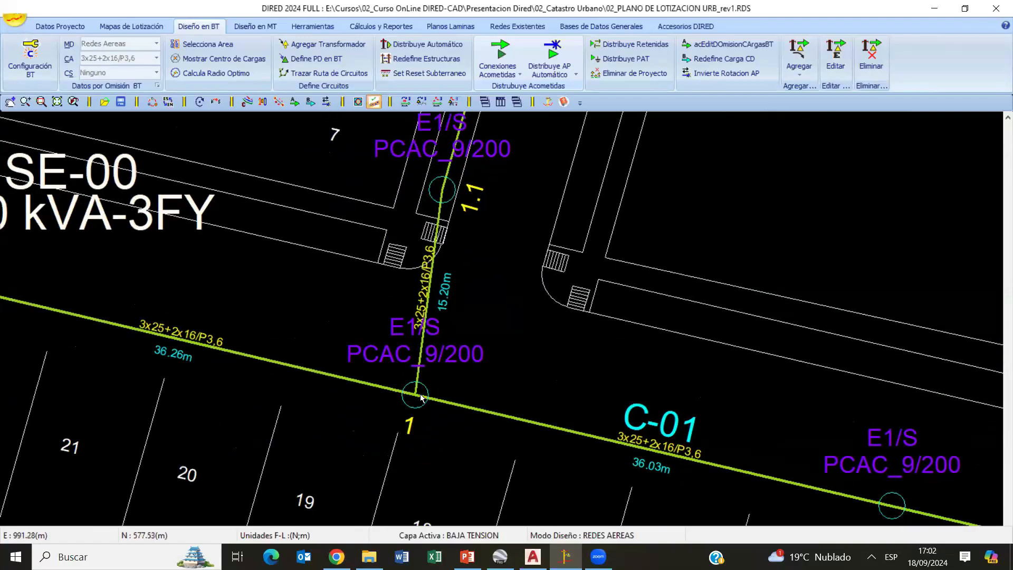
{"action": "middle_click_drag", "start_coordinate": [456, 247], "coordinate": [448, 291]}
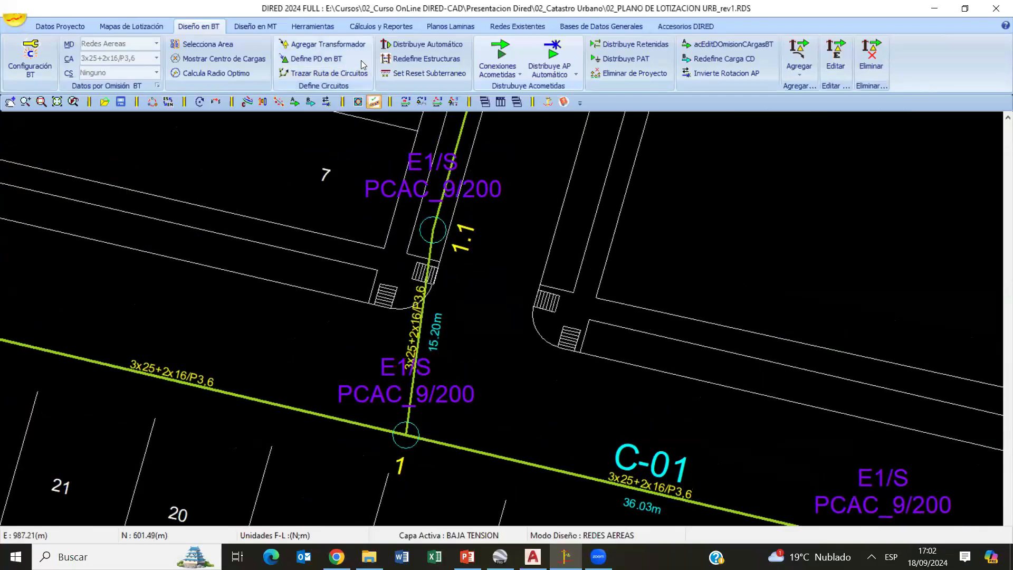
- Redefine the structures of SE-00 so that spans shorter than 24 m are marked as slack spans (Vano Flojo)
{"action": "left_click", "coordinate": [407, 59]}
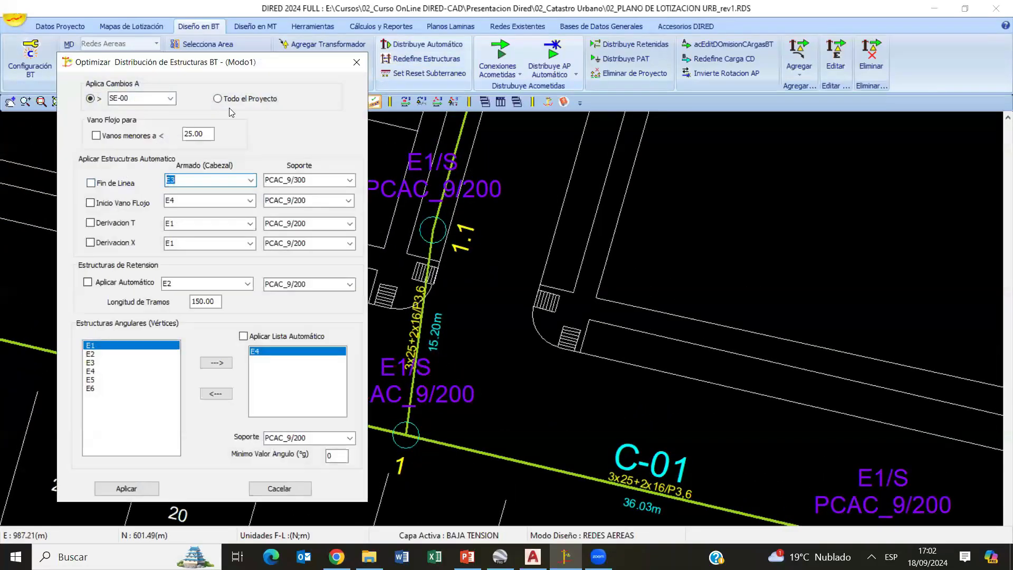
{"action": "left_click", "coordinate": [121, 136]}
{"action": "double_click", "coordinate": [194, 135]}
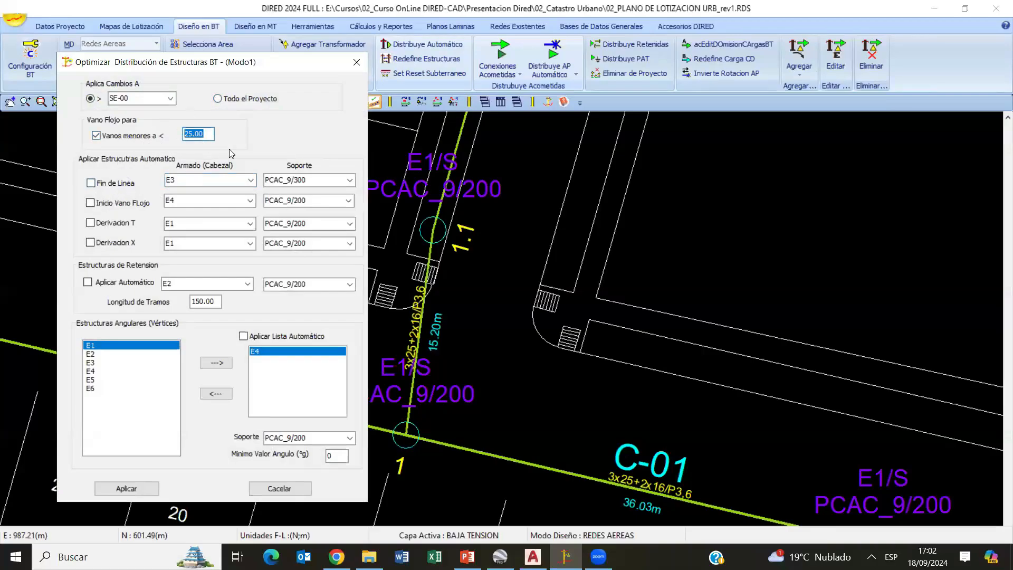
{"action": "type", "text": "24"}
{"action": "left_click", "coordinate": [126, 489]}
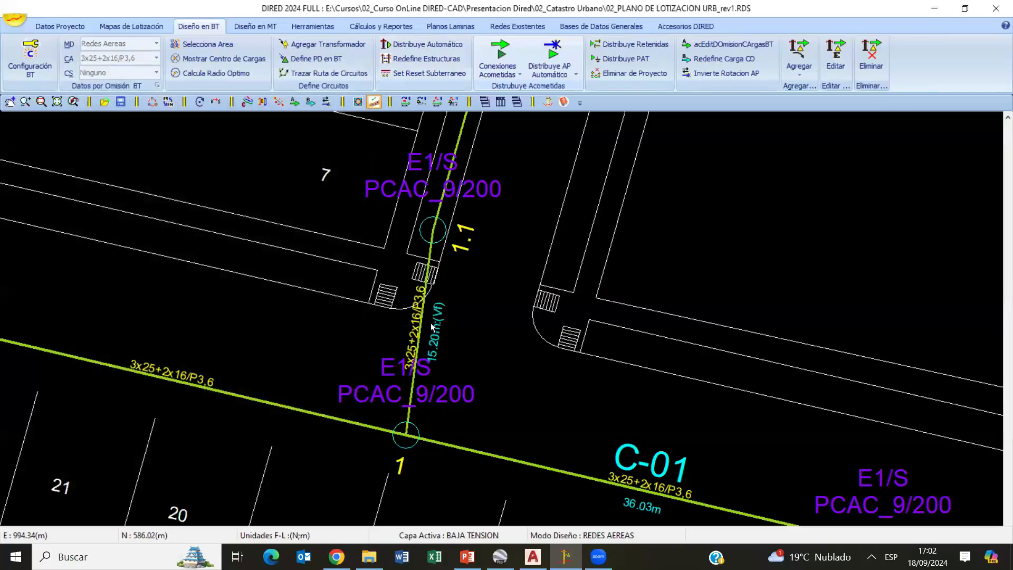
- Examine the slack-span labels on the spans between structures 1 and 1.1 and between 3 and 3.1 of circuit C-01
{"action": "scroll", "coordinate": [438, 304], "scroll_direction": "up", "scroll_amount": 3}
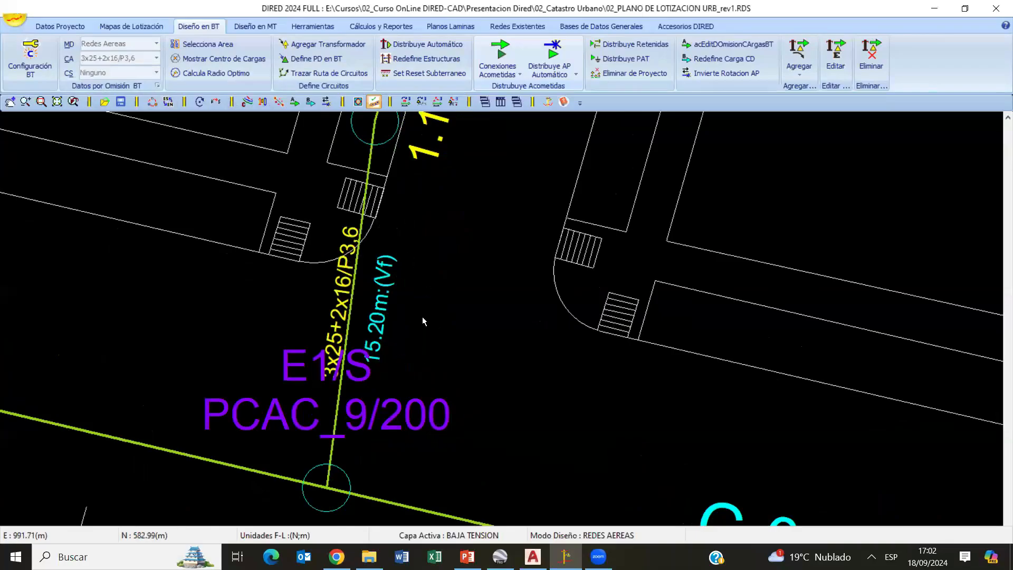
{"action": "scroll", "coordinate": [364, 253], "scroll_direction": "down", "scroll_amount": 5}
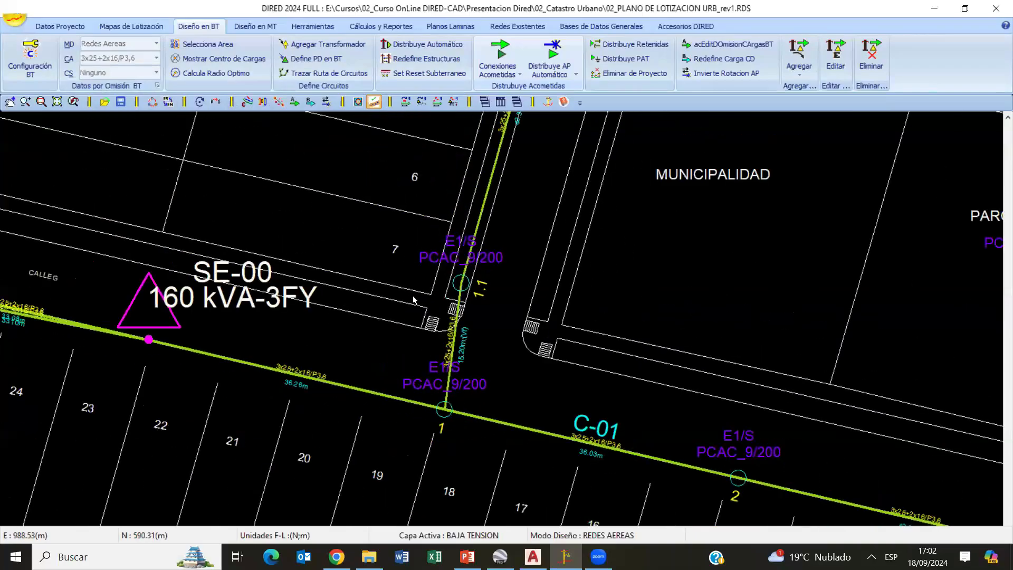
{"action": "scroll", "coordinate": [747, 394], "scroll_direction": "down", "scroll_amount": 1}
{"action": "middle_click_drag", "start_coordinate": [905, 447], "coordinate": [514, 423]}
{"action": "scroll", "coordinate": [503, 439], "scroll_direction": "up", "scroll_amount": 5}
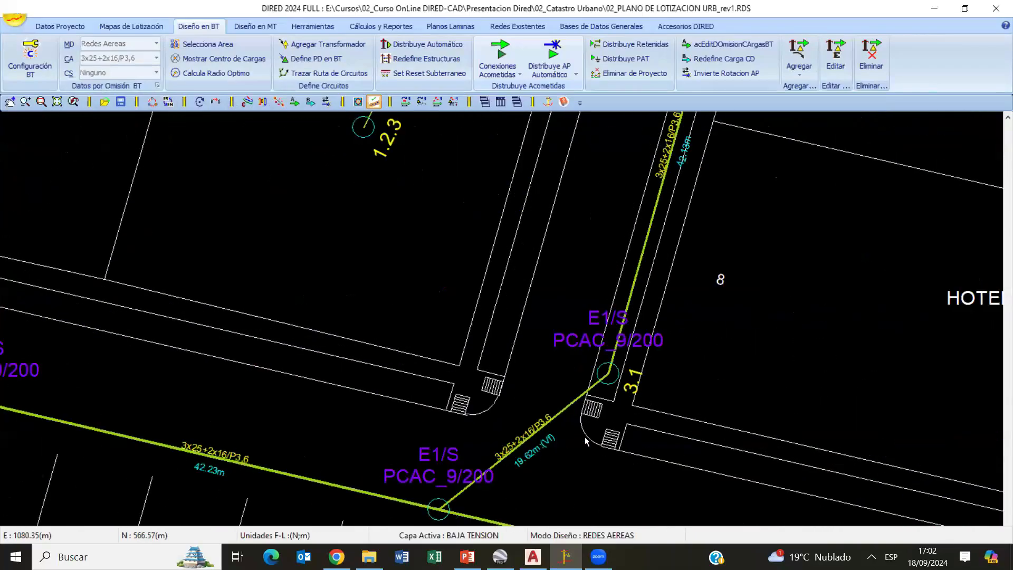
{"action": "middle_click_drag", "start_coordinate": [584, 437], "coordinate": [431, 372]}
{"action": "scroll", "coordinate": [431, 372], "scroll_direction": "up", "scroll_amount": 2}
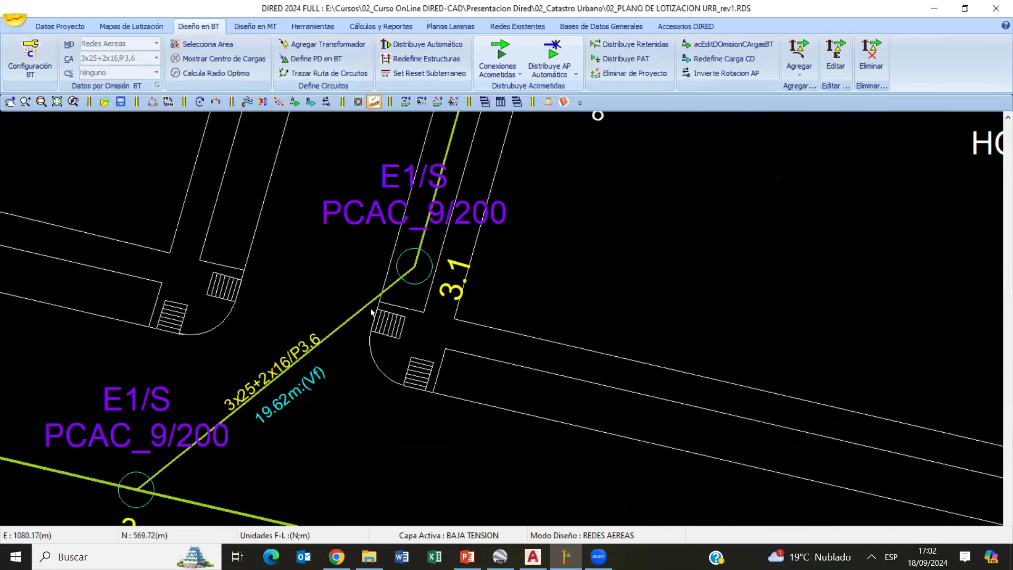
{"action": "middle_click_drag", "start_coordinate": [364, 356], "coordinate": [471, 325]}
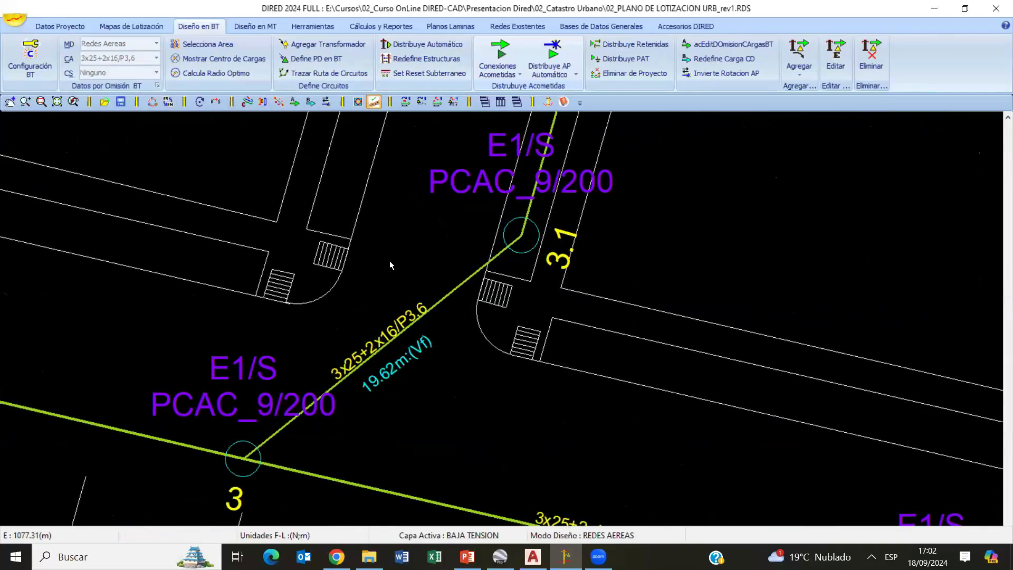
{"action": "scroll", "coordinate": [401, 340], "scroll_direction": "down", "scroll_amount": 3}
{"action": "scroll", "coordinate": [444, 338], "scroll_direction": "down", "scroll_amount": 5}
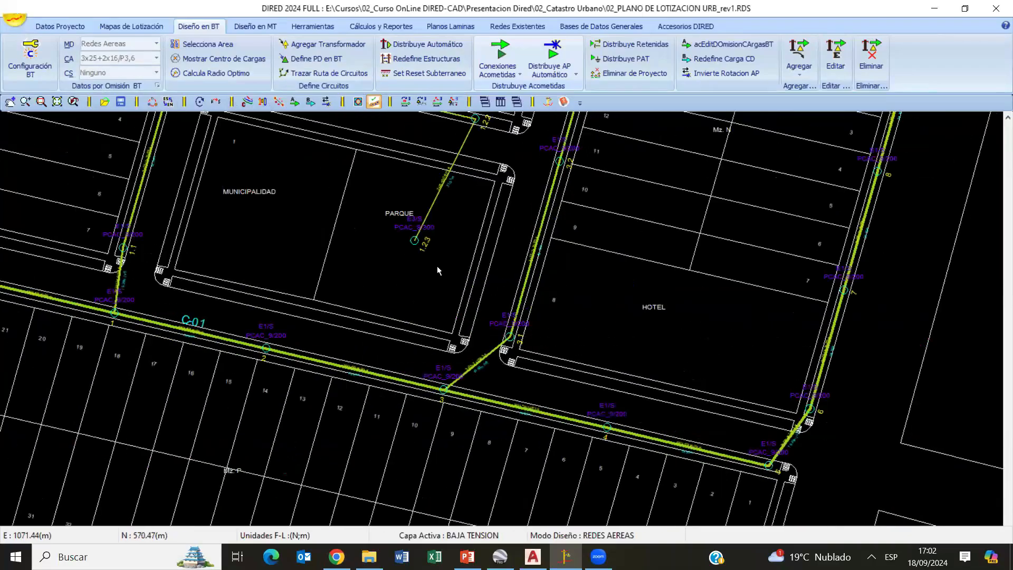
{"action": "scroll", "coordinate": [548, 328], "scroll_direction": "down", "scroll_amount": 6}
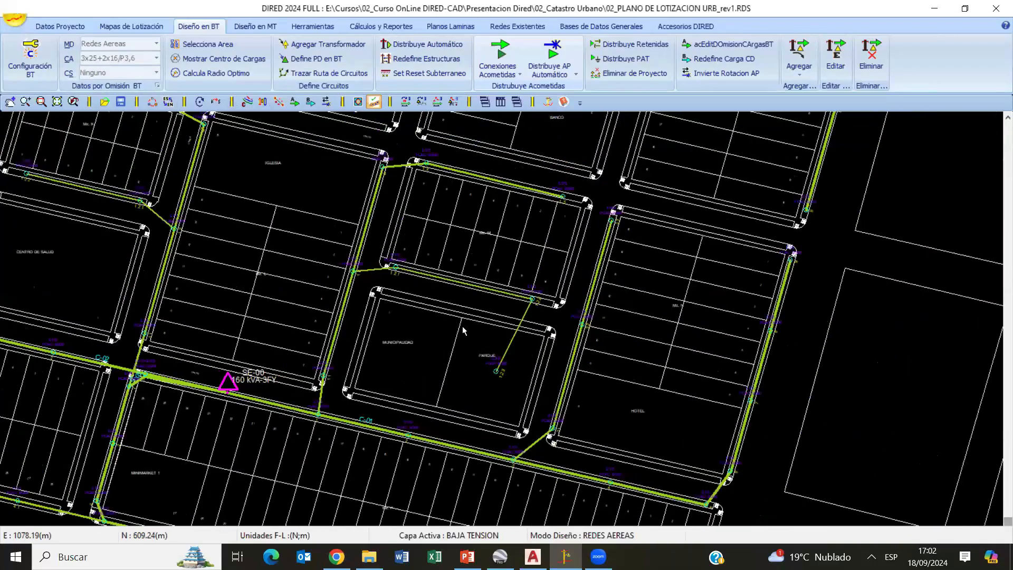
- Redefine the T-branch (Derivacion T) structures of SE-00 automatically with geometry E5 and support PCAC_9/300
{"action": "scroll", "coordinate": [532, 288], "scroll_direction": "up", "scroll_amount": 5}
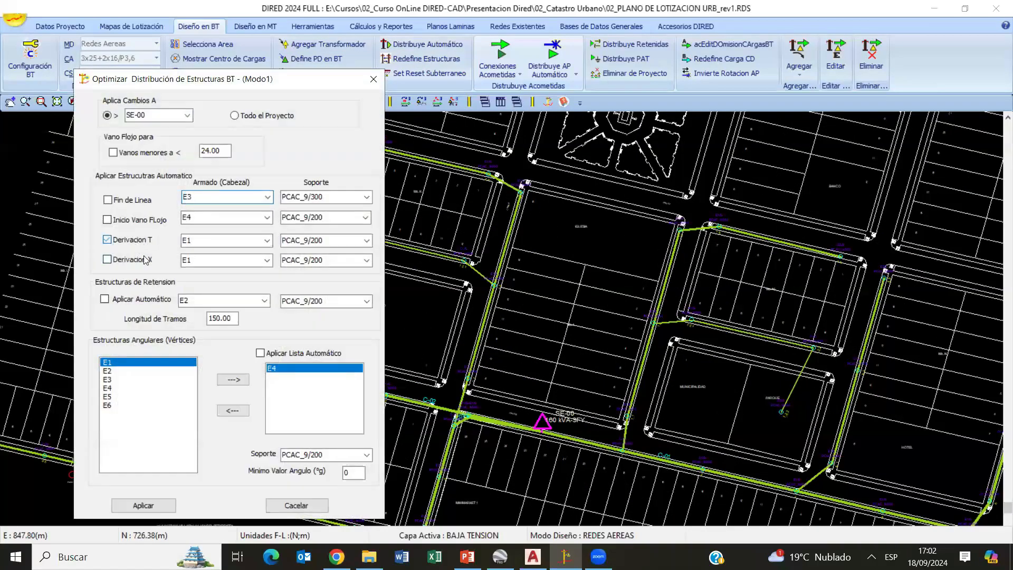
{"action": "left_click", "coordinate": [267, 241]}
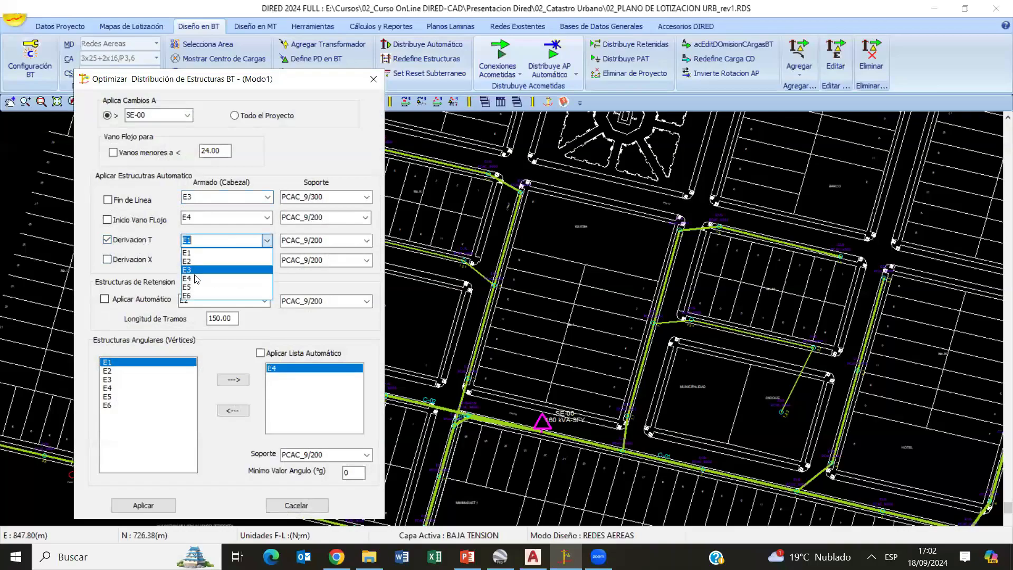
{"action": "left_click", "coordinate": [193, 288]}
{"action": "left_click", "coordinate": [366, 240]}
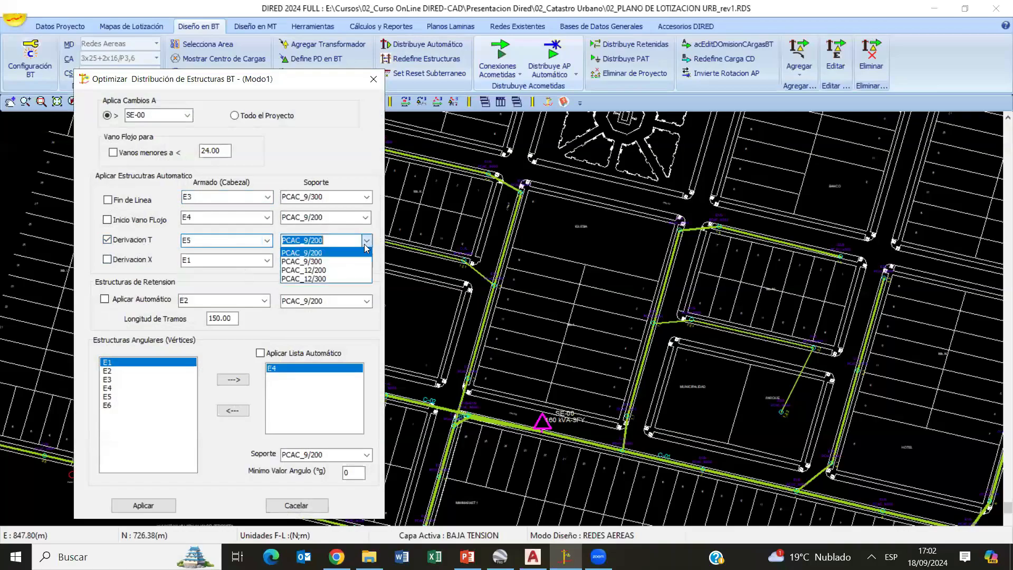
{"action": "left_click", "coordinate": [301, 260]}
{"action": "left_click", "coordinate": [143, 505]}
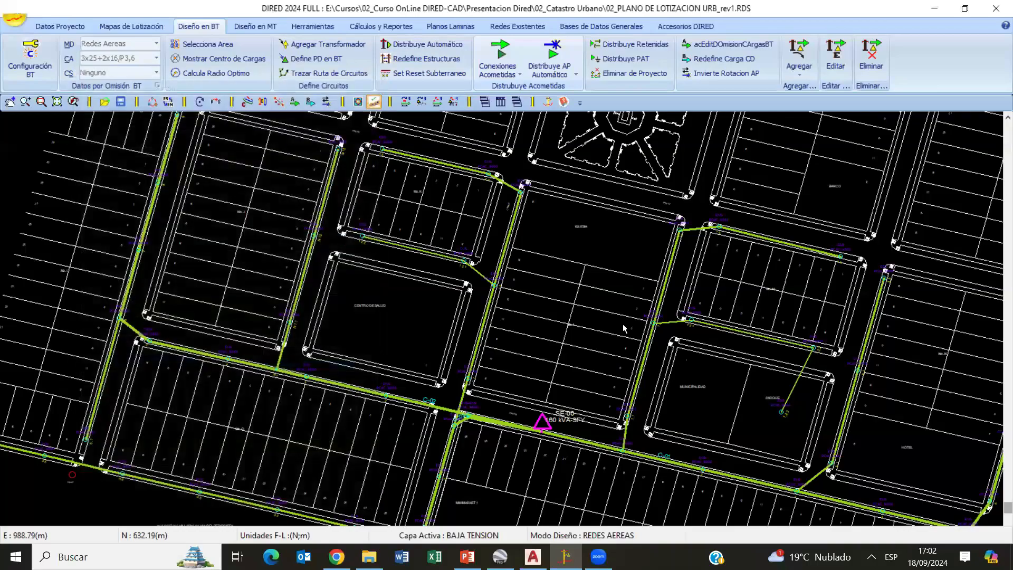
- Examine the T-branch structures 1 and 3 along circuit C-01, from SE-00 to the Hotel lot
{"action": "middle_click_drag", "start_coordinate": [642, 435], "coordinate": [530, 328]}
{"action": "scroll", "coordinate": [523, 292], "scroll_direction": "up", "scroll_amount": 5}
{"action": "middle_click_drag", "start_coordinate": [551, 184], "coordinate": [502, 316]}
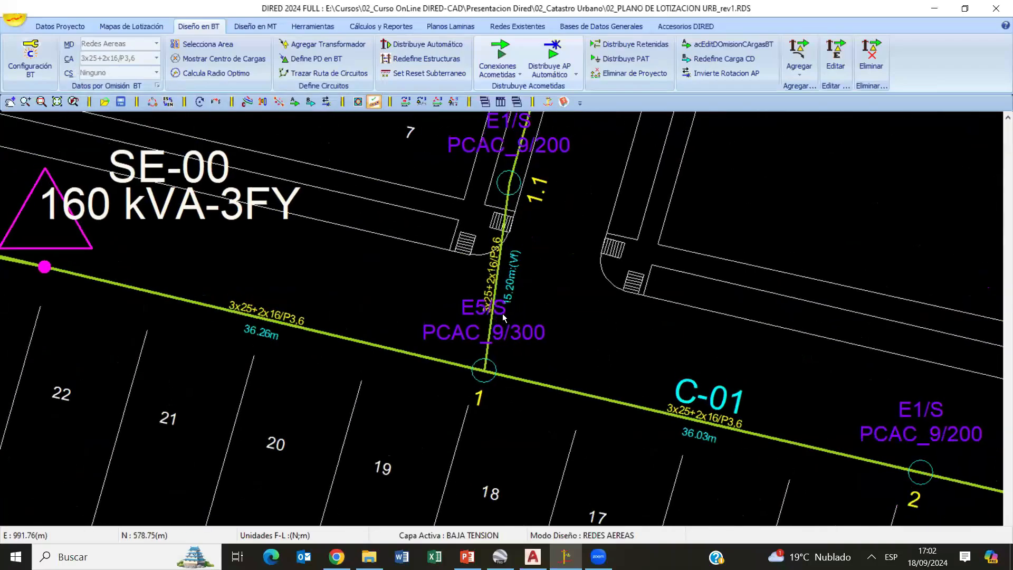
{"action": "scroll", "coordinate": [555, 250], "scroll_direction": "up", "scroll_amount": 2}
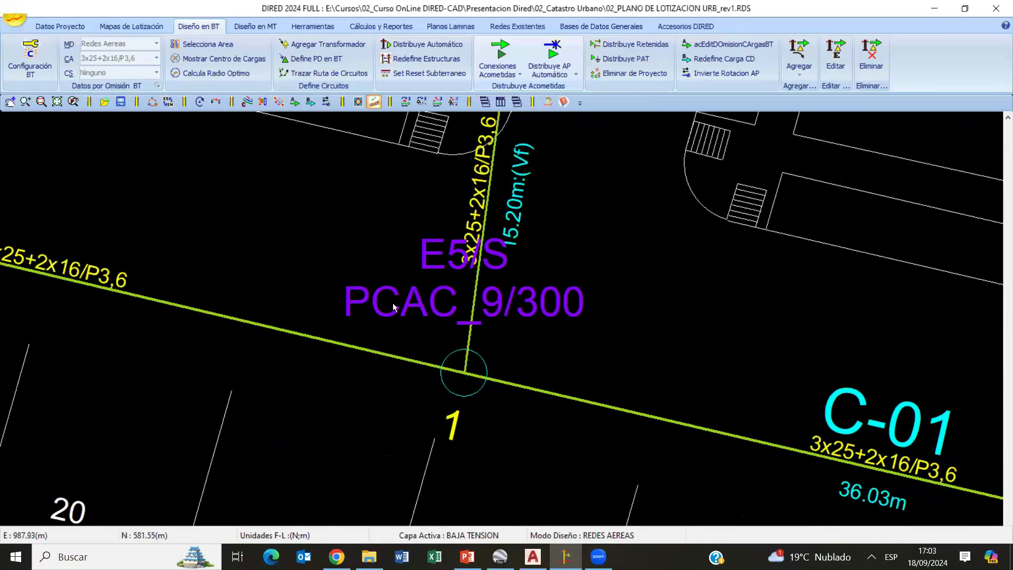
{"action": "scroll", "coordinate": [392, 303], "scroll_direction": "down", "scroll_amount": 2}
{"action": "scroll", "coordinate": [418, 334], "scroll_direction": "down", "scroll_amount": 2}
{"action": "middle_click_drag", "start_coordinate": [581, 345], "coordinate": [79, 274]}
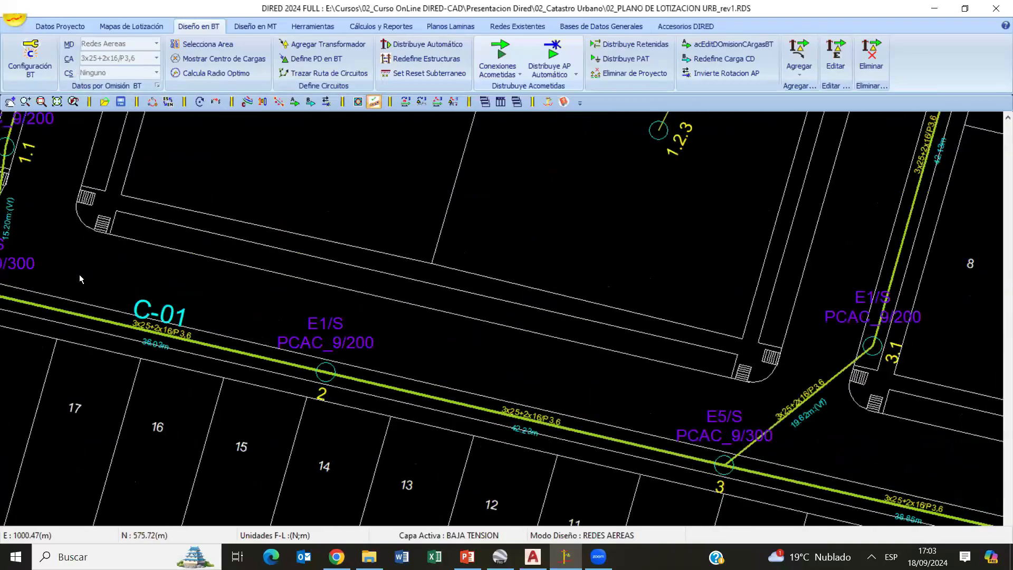
{"action": "middle_click_drag", "start_coordinate": [667, 431], "coordinate": [332, 367]}
{"action": "scroll", "coordinate": [417, 392], "scroll_direction": "down", "scroll_amount": 4}
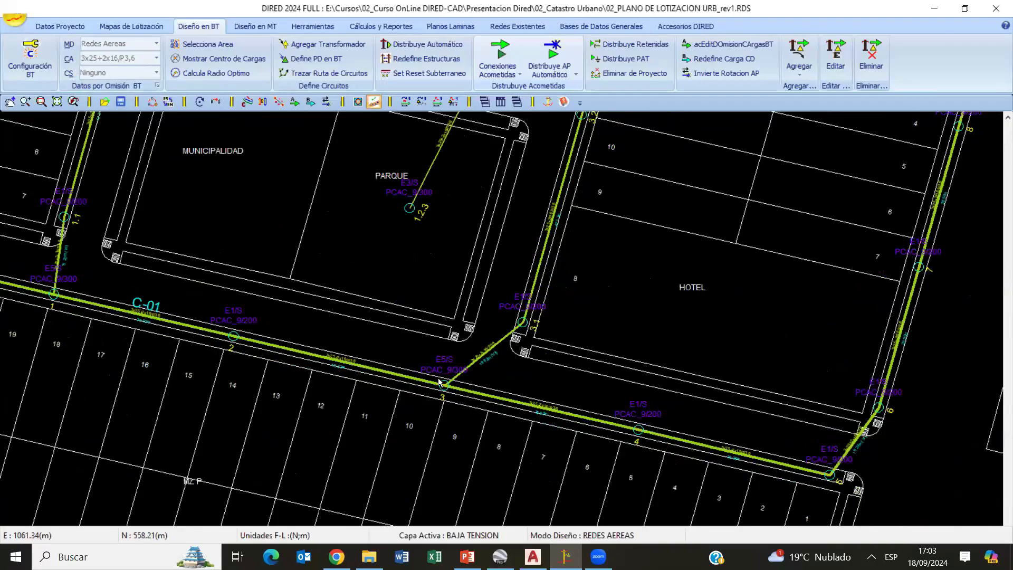
{"action": "scroll", "coordinate": [442, 373], "scroll_direction": "down", "scroll_amount": 4}
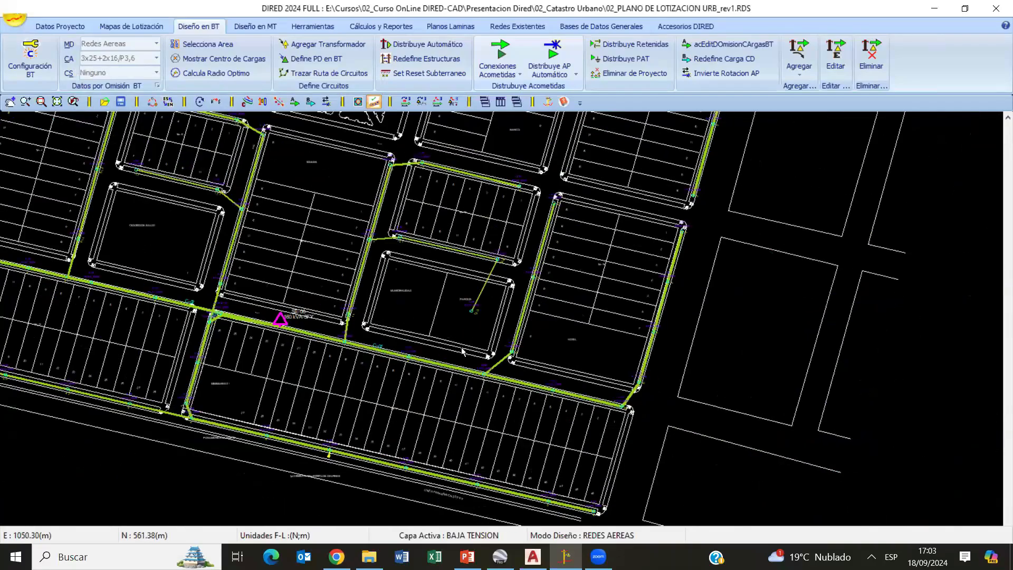
- Check the settings of structure N1.1 near the Centro de Salud, and examine branch node N1 between structures 3 and 4 of circuit C-02
{"action": "mouse_move", "coordinate": [359, 341]}
{"action": "middle_mouse_down"}
{"action": "mouse_move", "coordinate": [548, 358]}
{"action": "mouse_move", "coordinate": [644, 346]}
{"action": "middle_mouse_up"}
{"action": "scroll", "coordinate": [549, 359], "scroll_direction": "up", "scroll_amount": 3}
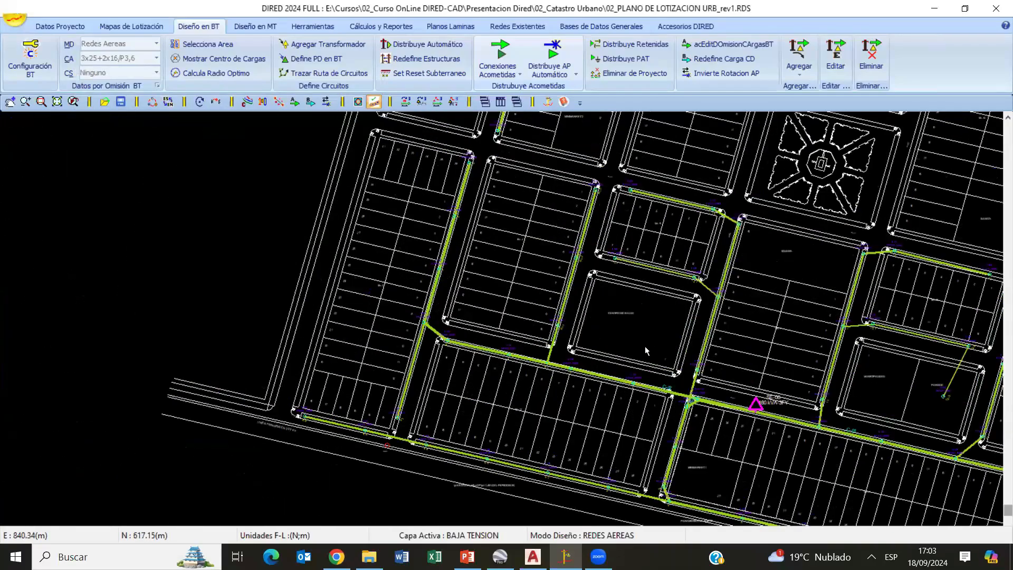
{"action": "scroll", "coordinate": [507, 368], "scroll_direction": "up", "scroll_amount": 3}
{"action": "middle_click_drag", "start_coordinate": [488, 432], "coordinate": [180, 331]}
{"action": "scroll", "coordinate": [180, 332], "scroll_direction": "up", "scroll_amount": 2}
{"action": "middle_click_drag", "start_coordinate": [616, 179], "coordinate": [505, 299]}
{"action": "left_click", "coordinate": [470, 297]}
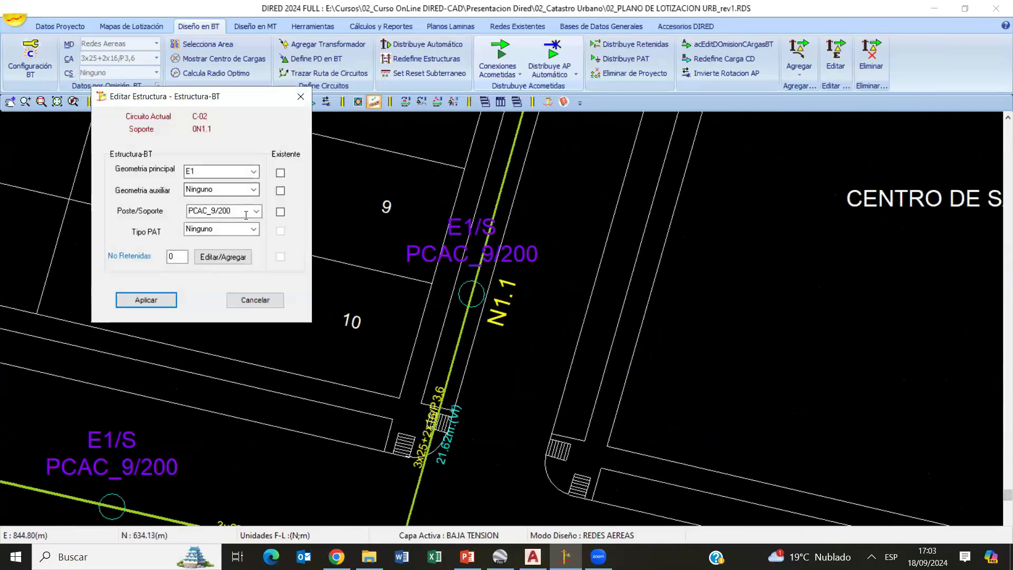
{"action": "left_click", "coordinate": [259, 302]}
{"action": "scroll", "coordinate": [324, 200], "scroll_direction": "down", "scroll_amount": 3}
{"action": "middle_click_drag", "start_coordinate": [470, 487], "coordinate": [468, 355]}
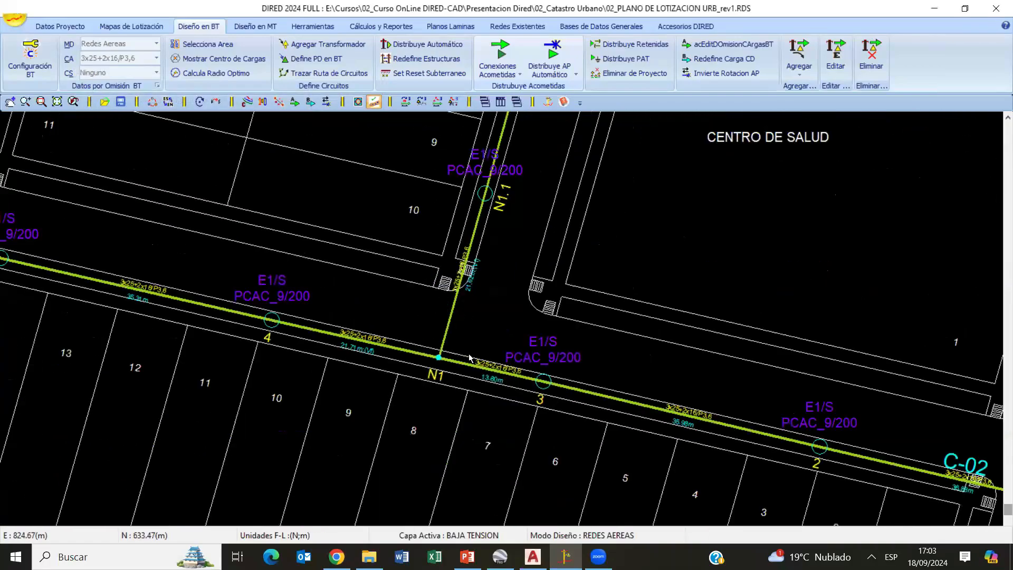
{"action": "scroll", "coordinate": [391, 288], "scroll_direction": "up", "scroll_amount": 3}
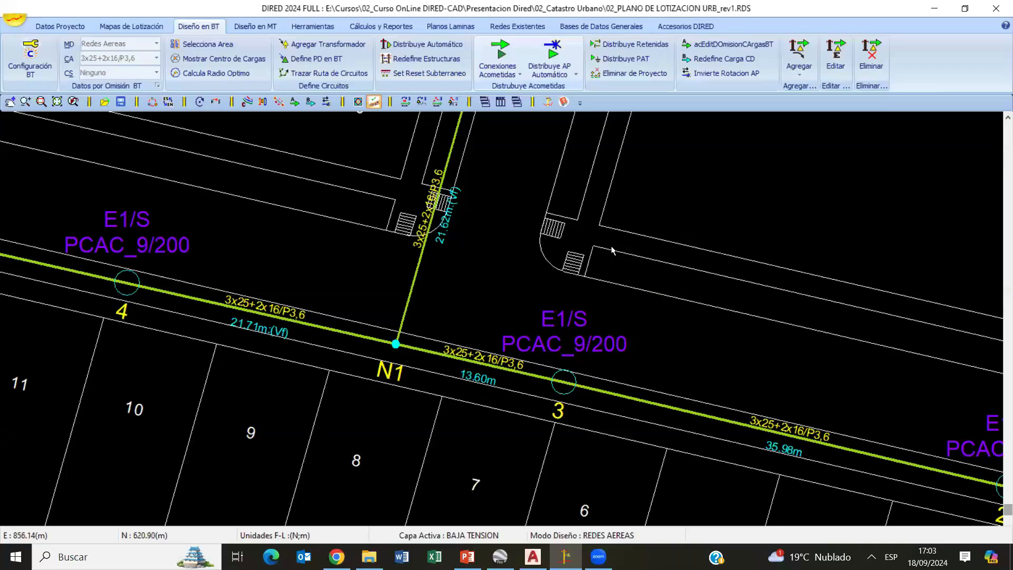
{"action": "scroll", "coordinate": [611, 246], "scroll_direction": "down", "scroll_amount": 5}
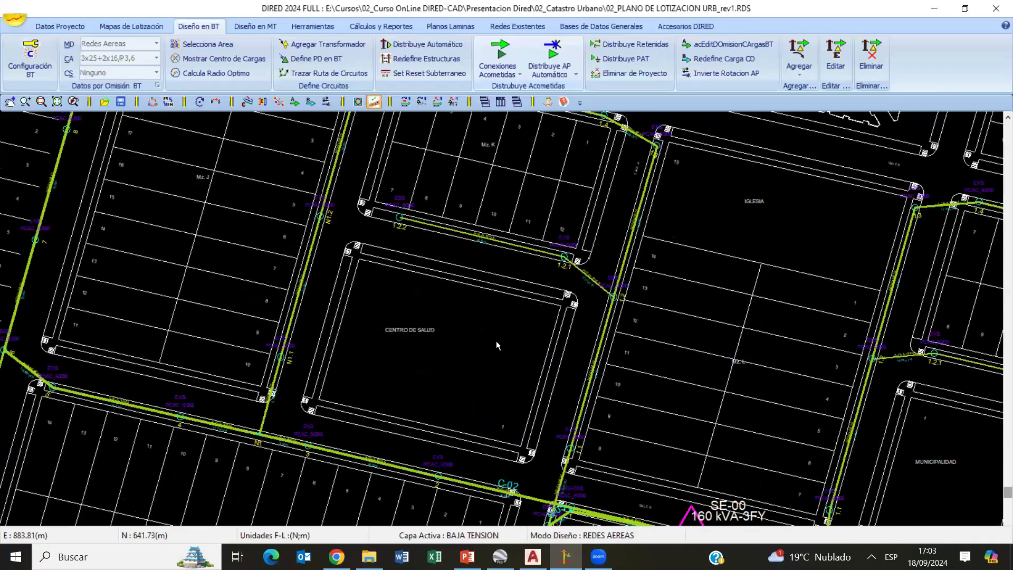
{"action": "scroll", "coordinate": [496, 346], "scroll_direction": "down", "scroll_amount": 3}
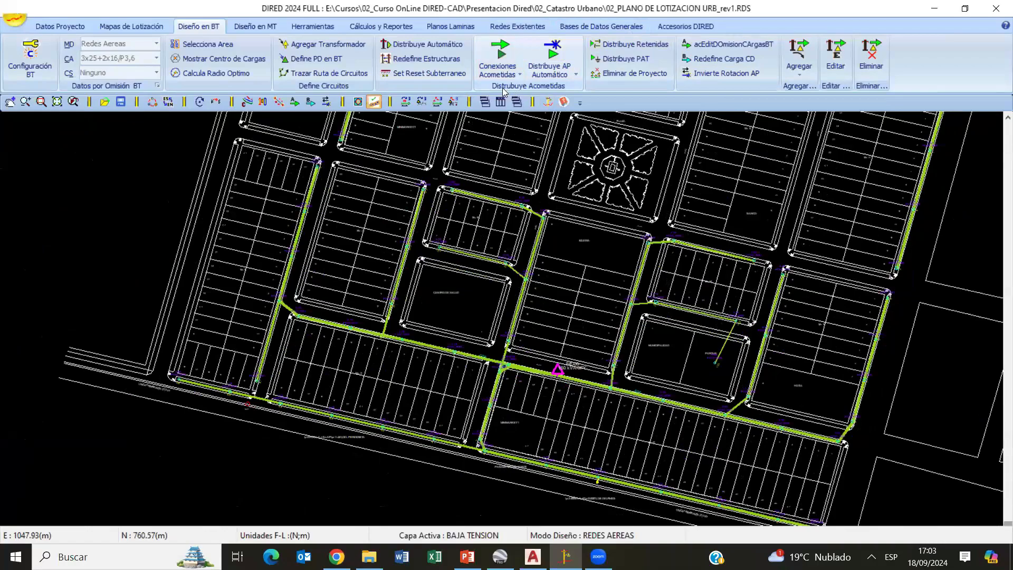
- Distribute the overhead service connections (Distribuye Acometidas) automatically to the lots, and check them around structure 1 of circuit C-01
{"action": "left_click", "coordinate": [504, 64]}
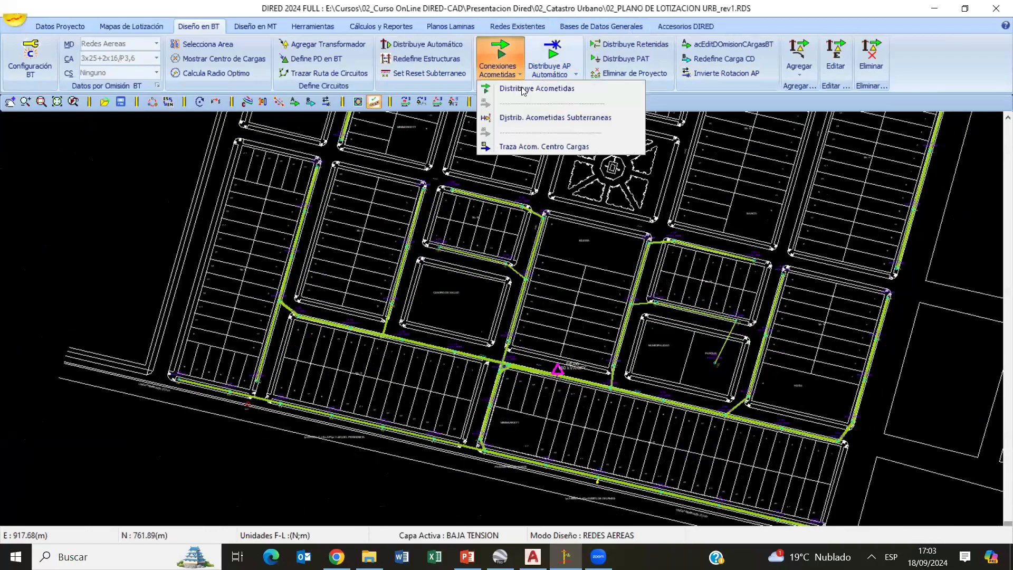
{"action": "left_click", "coordinate": [799, 68]}
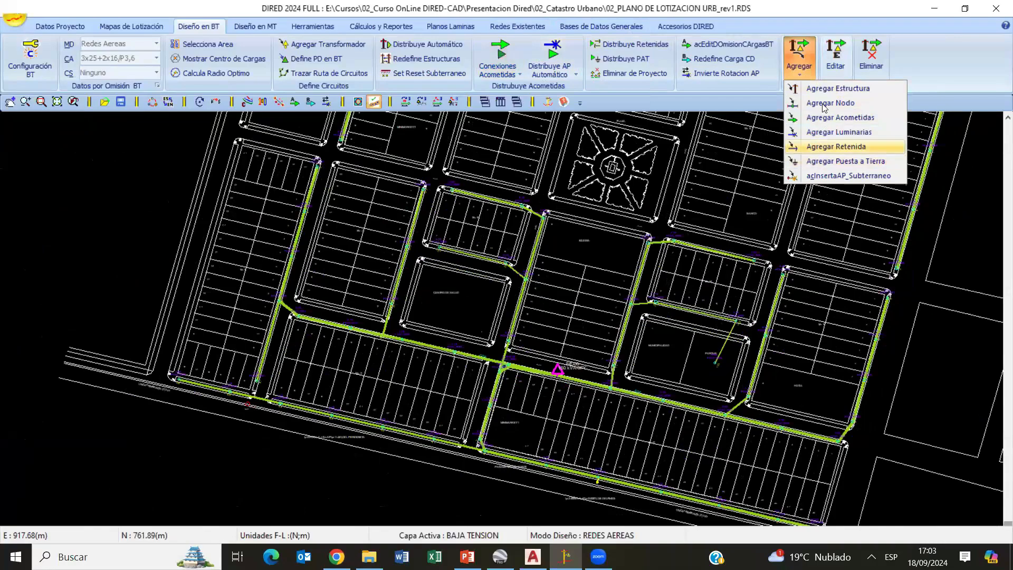
{"action": "left_click", "coordinate": [498, 61]}
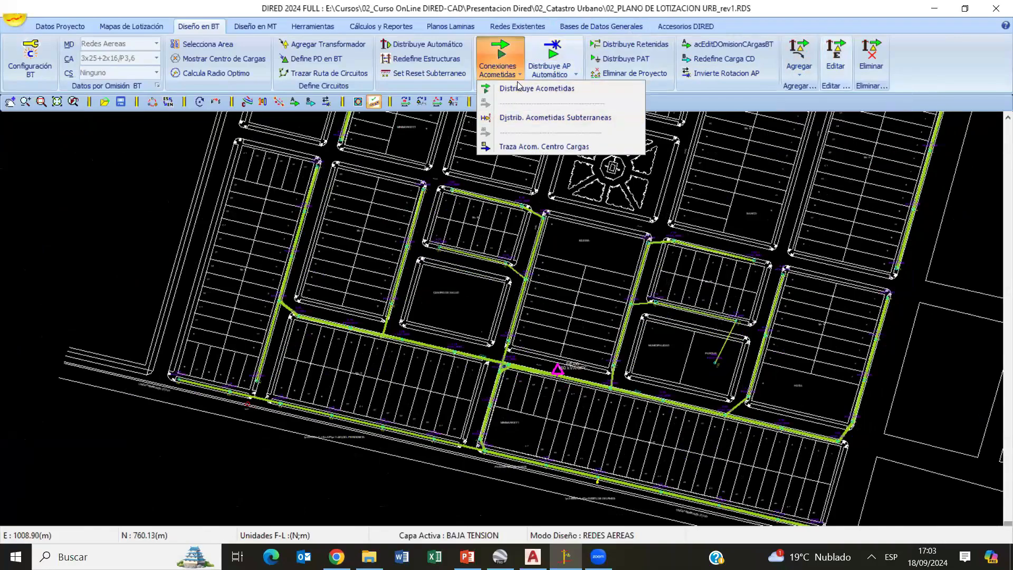
{"action": "left_click", "coordinate": [516, 88]}
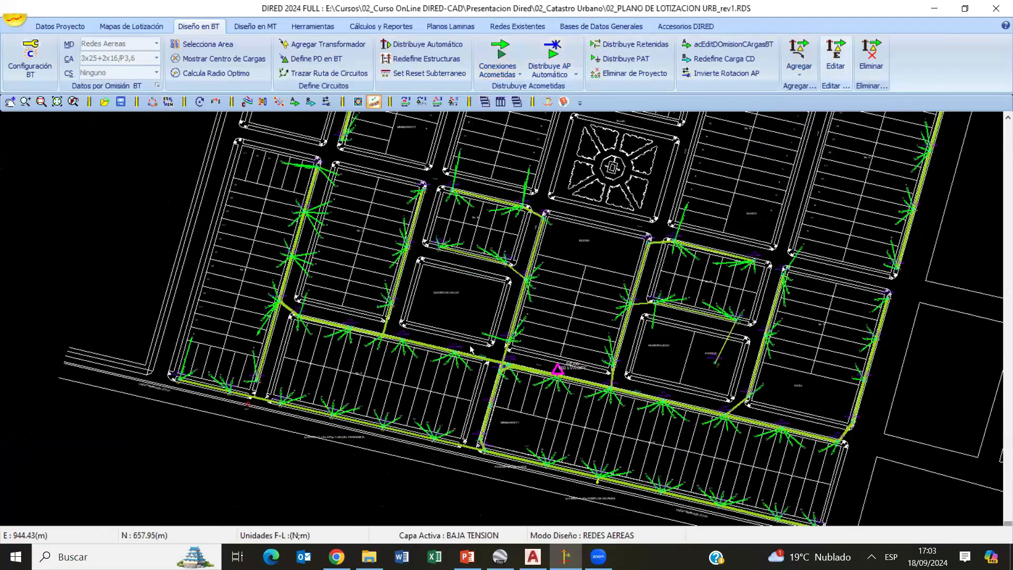
{"action": "scroll", "coordinate": [532, 278], "scroll_direction": "up", "scroll_amount": 6}
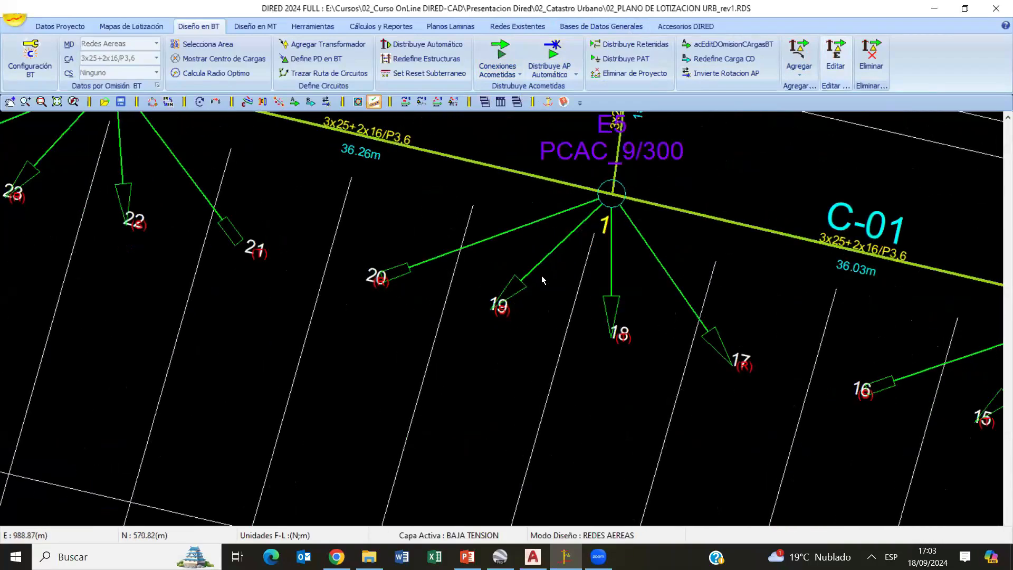
{"action": "scroll", "coordinate": [511, 274], "scroll_direction": "down", "scroll_amount": 1}
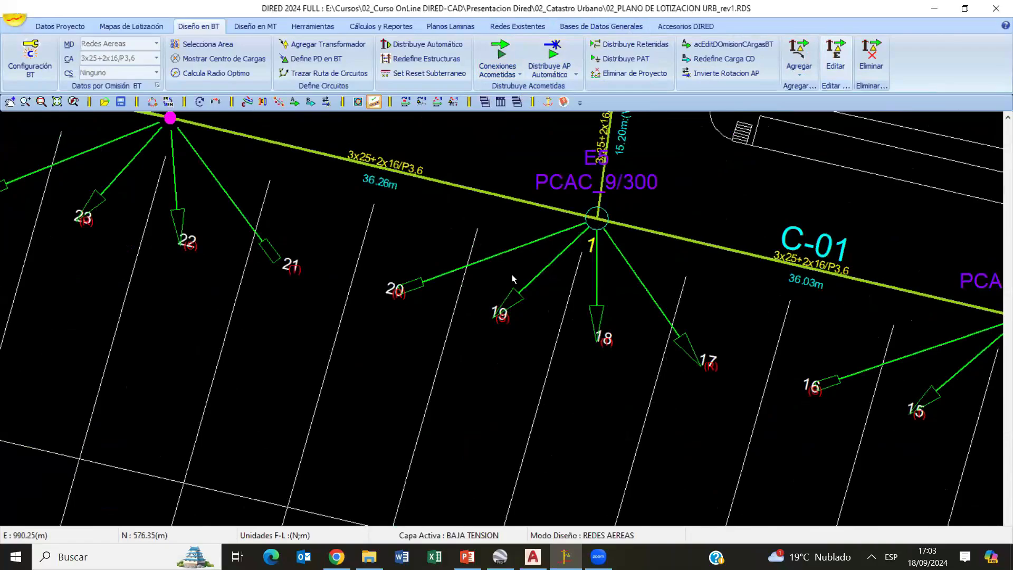
- Open the catalogue of overhead service connection types from the default loads settings (Cargas por Defecto)
{"action": "middle_click_drag", "start_coordinate": [512, 275], "coordinate": [445, 291]}
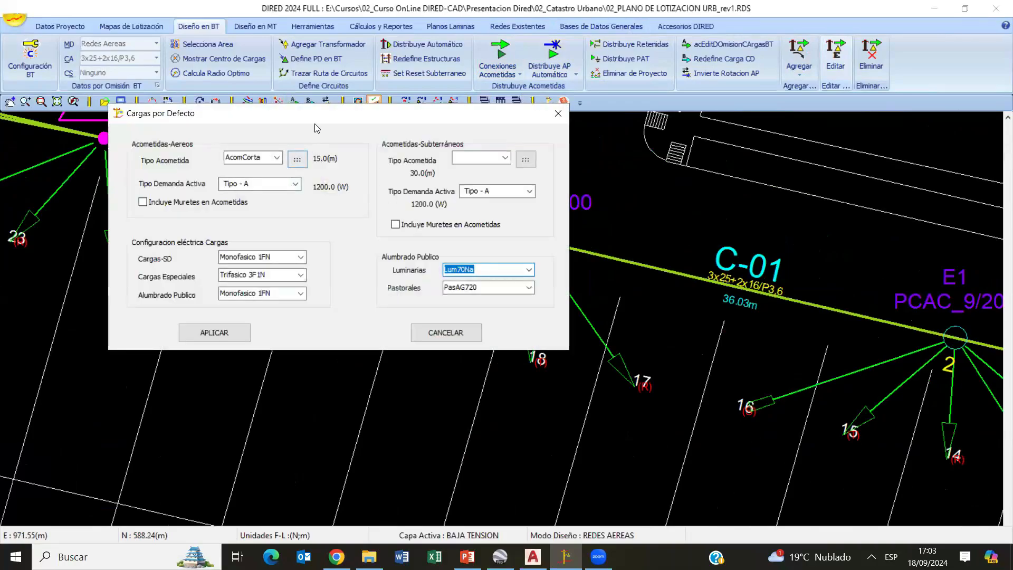
{"action": "left_click_drag", "start_coordinate": [318, 113], "coordinate": [358, 166]}
{"action": "left_click", "coordinate": [597, 167]}
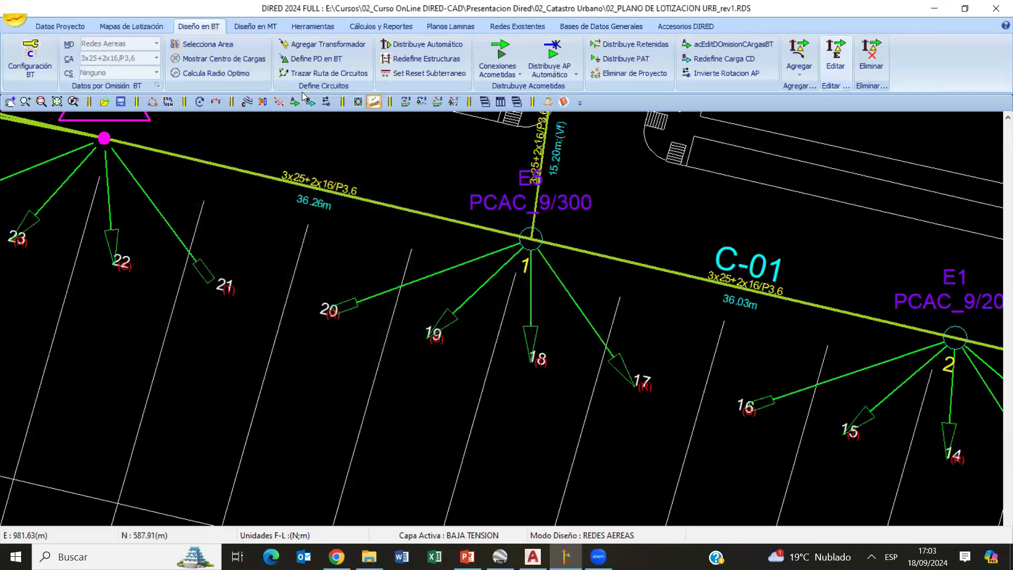
{"action": "left_click", "coordinate": [299, 101]}
{"action": "left_click", "coordinate": [314, 177]}
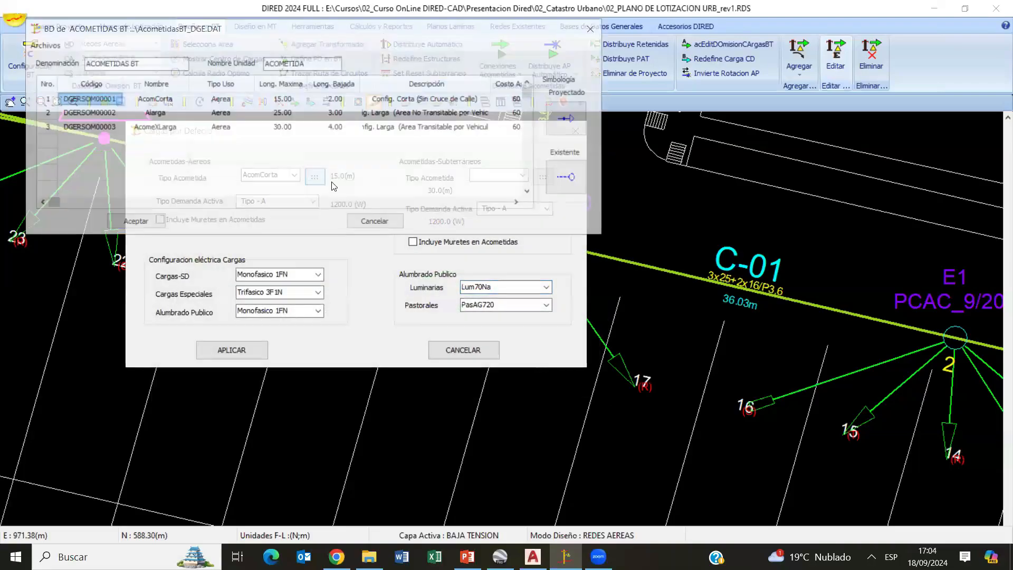
- Compare the maximum lengths and names of the AcomCorta, Alarga and AcomeXLarga connection types, leaving the default loads settings without applying changes
{"action": "left_click", "coordinate": [285, 103]}
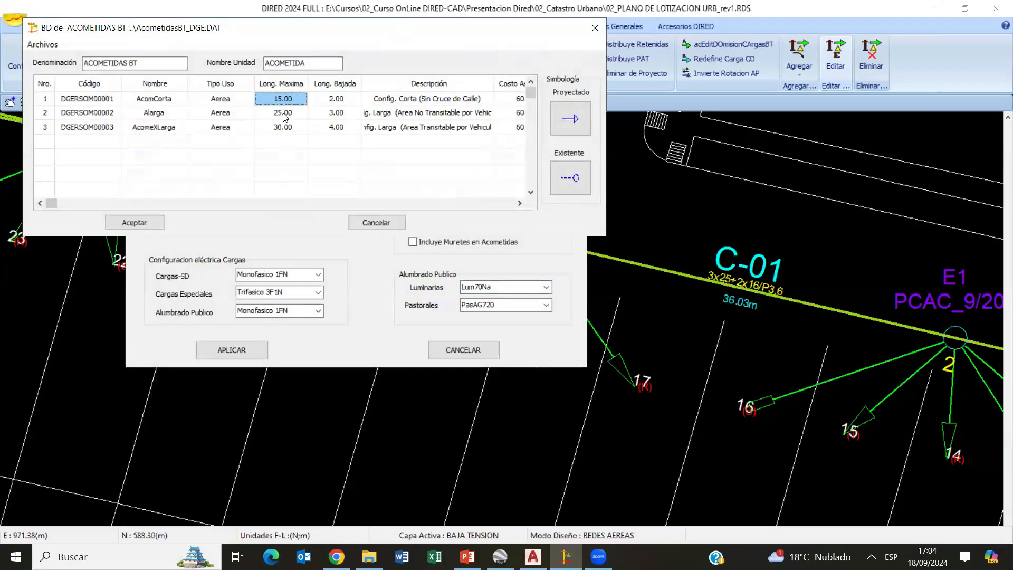
{"action": "left_click", "coordinate": [283, 114]}
{"action": "left_click", "coordinate": [282, 126]}
{"action": "left_click", "coordinate": [276, 100]}
{"action": "left_click", "coordinate": [280, 128]}
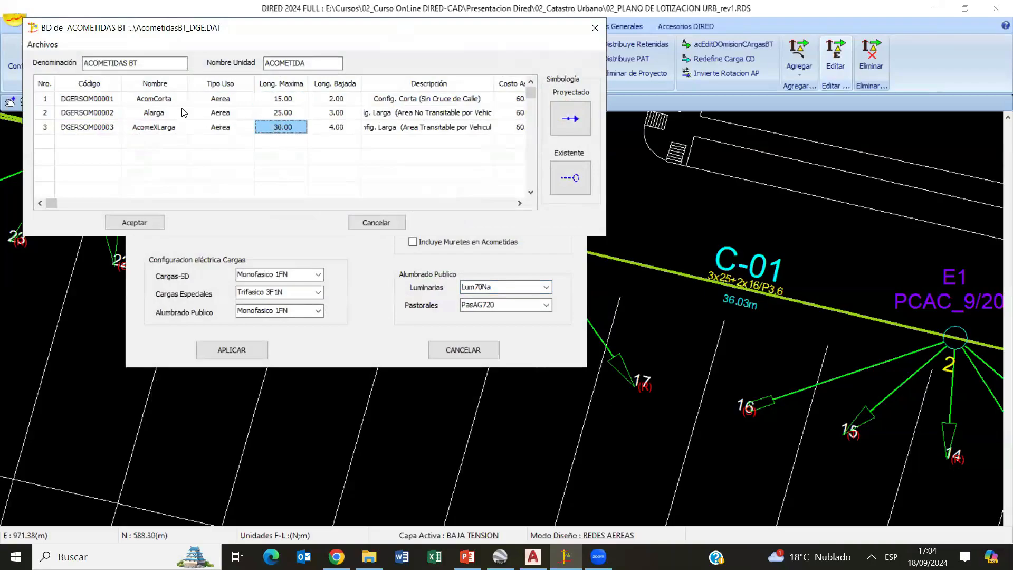
{"action": "left_click", "coordinate": [167, 103]}
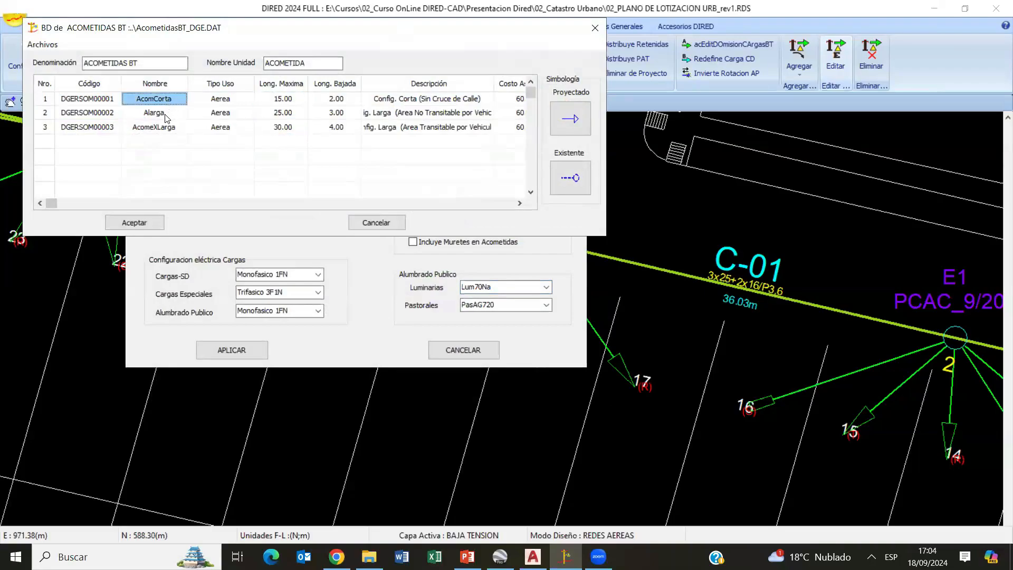
{"action": "left_click", "coordinate": [165, 113]}
{"action": "left_click", "coordinate": [168, 126]}
{"action": "left_click", "coordinate": [376, 222]}
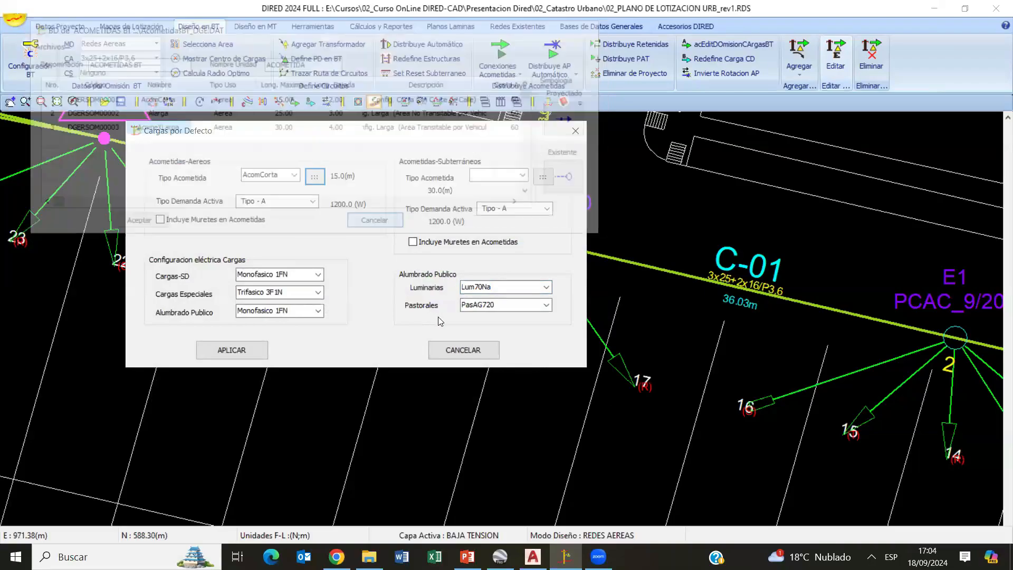
{"action": "left_click", "coordinate": [463, 348]}
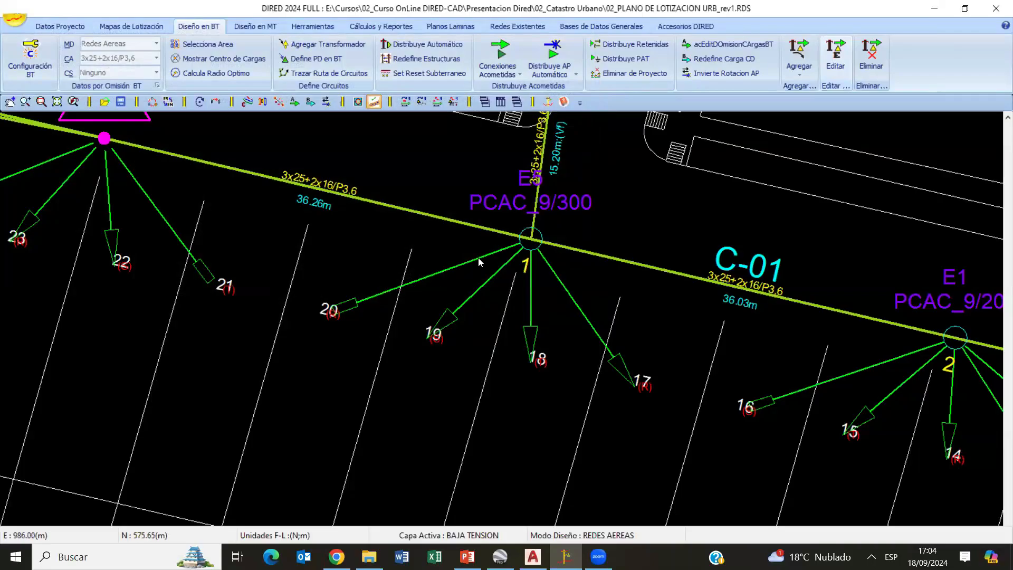
- Examine the distributed service connections along circuit C-01, from structure 1 to the structures around the Hotel lot
{"action": "scroll", "coordinate": [514, 367], "scroll_direction": "down", "scroll_amount": 2}
{"action": "middle_click_drag", "start_coordinate": [423, 292], "coordinate": [145, 271]}
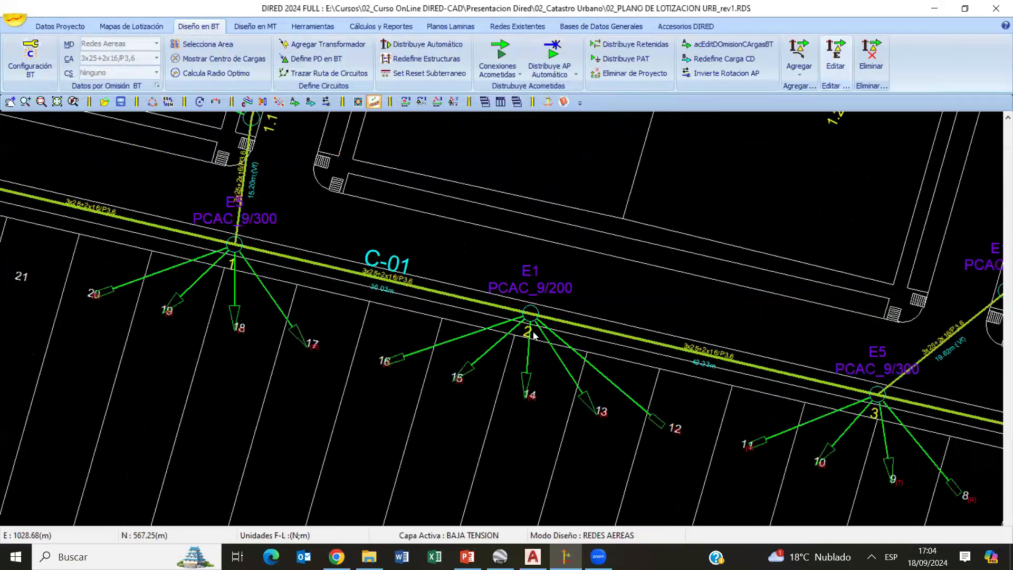
{"action": "middle_click_drag", "start_coordinate": [703, 413], "coordinate": [488, 378]}
{"action": "scroll", "coordinate": [649, 321], "scroll_direction": "down", "scroll_amount": 4}
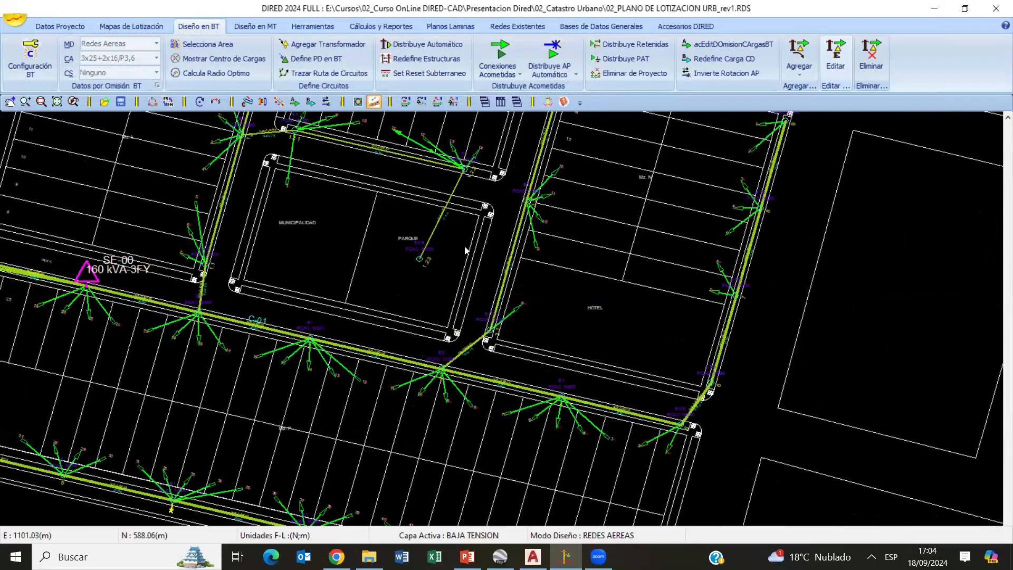
{"action": "scroll", "coordinate": [563, 431], "scroll_direction": "up", "scroll_amount": 3}
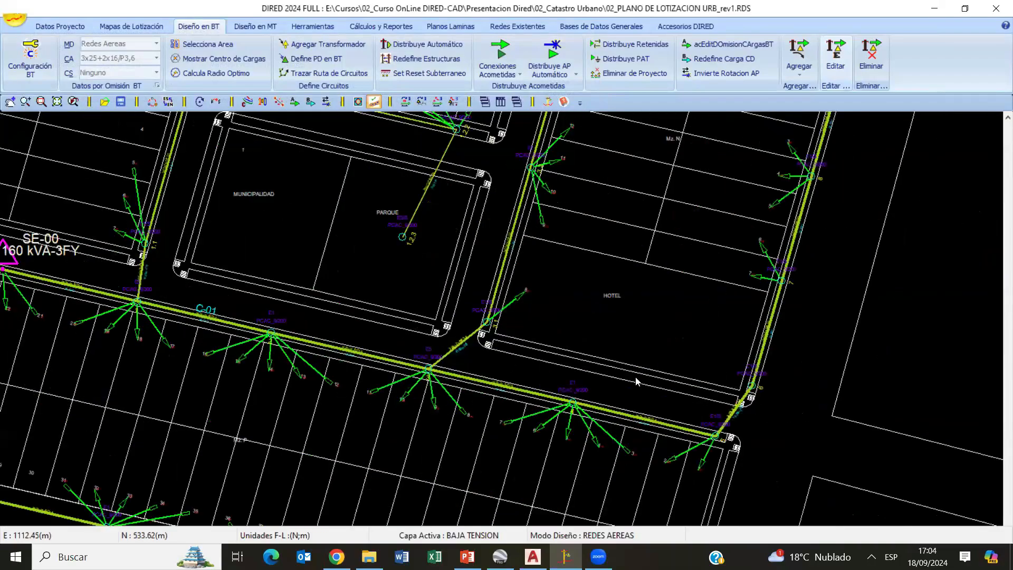
{"action": "scroll", "coordinate": [437, 371], "scroll_direction": "down", "scroll_amount": 1}
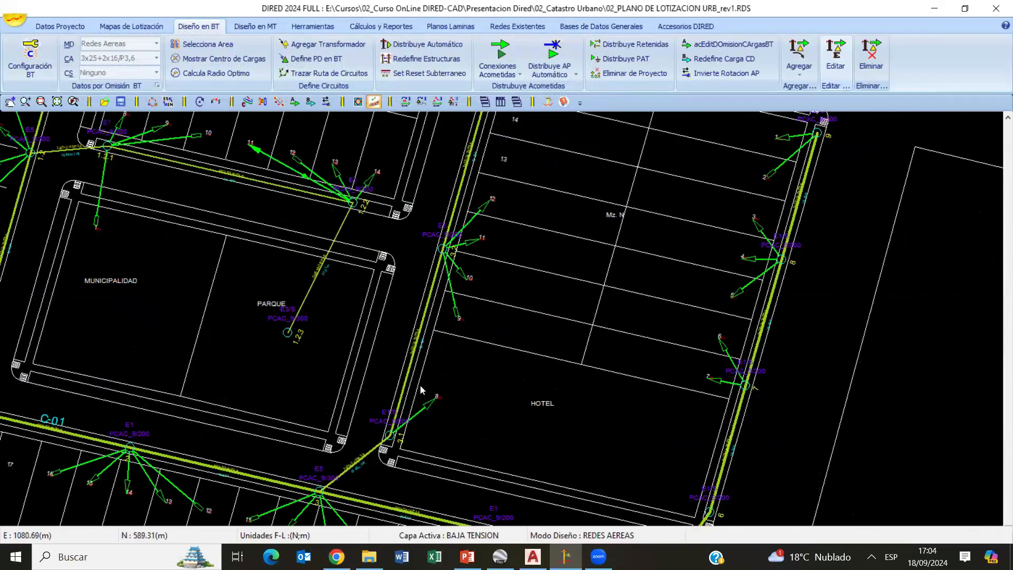
{"action": "scroll", "coordinate": [439, 388], "scroll_direction": "up", "scroll_amount": 3}
{"action": "mouse_move", "coordinate": [456, 319]}
{"action": "middle_mouse_down"}
{"action": "mouse_move", "coordinate": [503, 334]}
{"action": "mouse_move", "coordinate": [542, 299]}
{"action": "middle_mouse_up"}
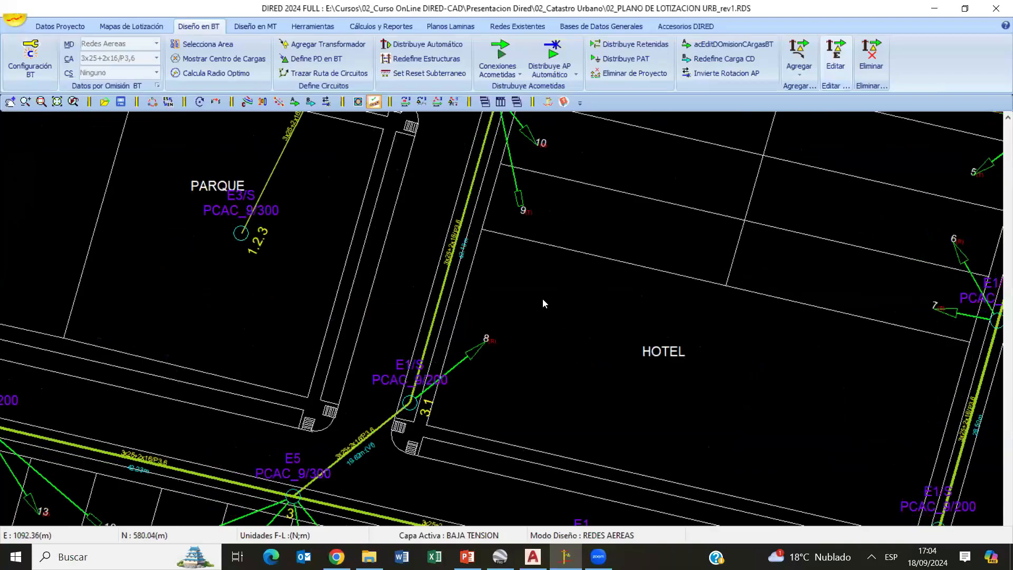
- Define service connection 8 of structure 3.1 at the Hotel lot as a special load (Carga Especial) named HOTEL
{"action": "scroll", "coordinate": [542, 301], "scroll_direction": "up", "scroll_amount": 3}
{"action": "left_click", "coordinate": [414, 363]}
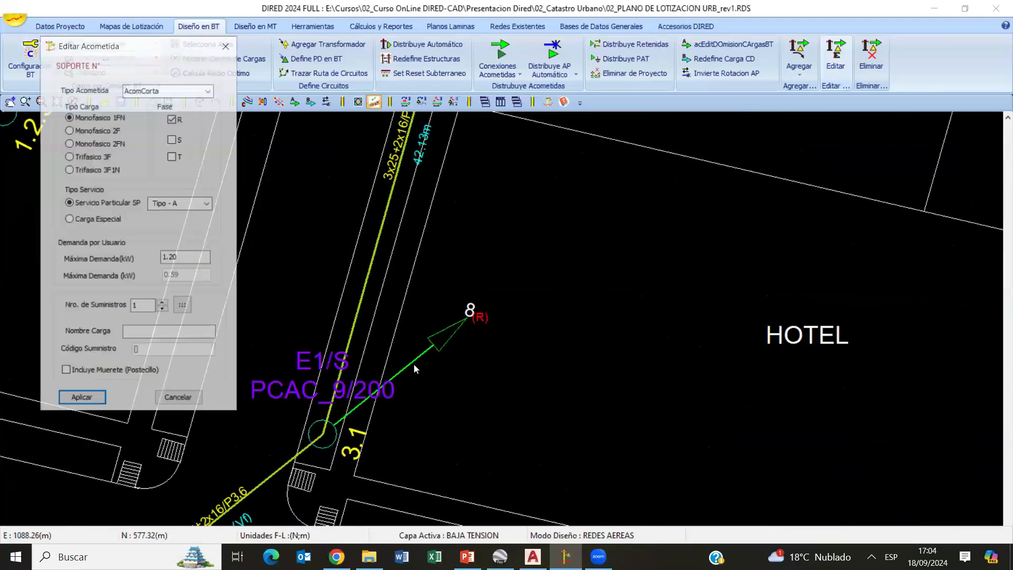
{"action": "left_click", "coordinate": [178, 398]}
{"action": "left_click", "coordinate": [433, 346]}
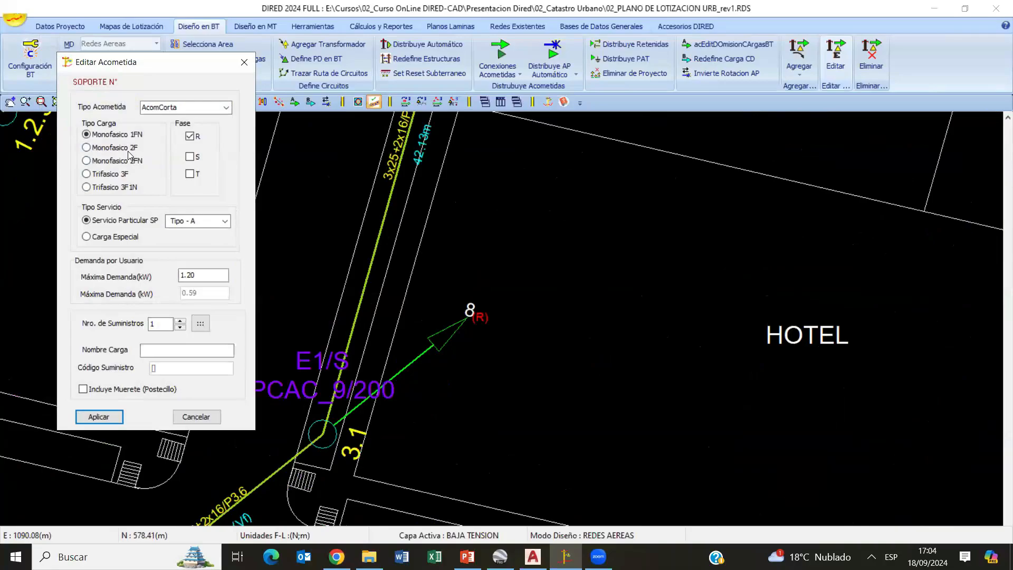
{"action": "left_click", "coordinate": [144, 186]}
{"action": "left_click", "coordinate": [190, 157]}
{"action": "left_click", "coordinate": [189, 137]}
{"action": "left_click", "coordinate": [87, 237]}
{"action": "left_click", "coordinate": [180, 351]}
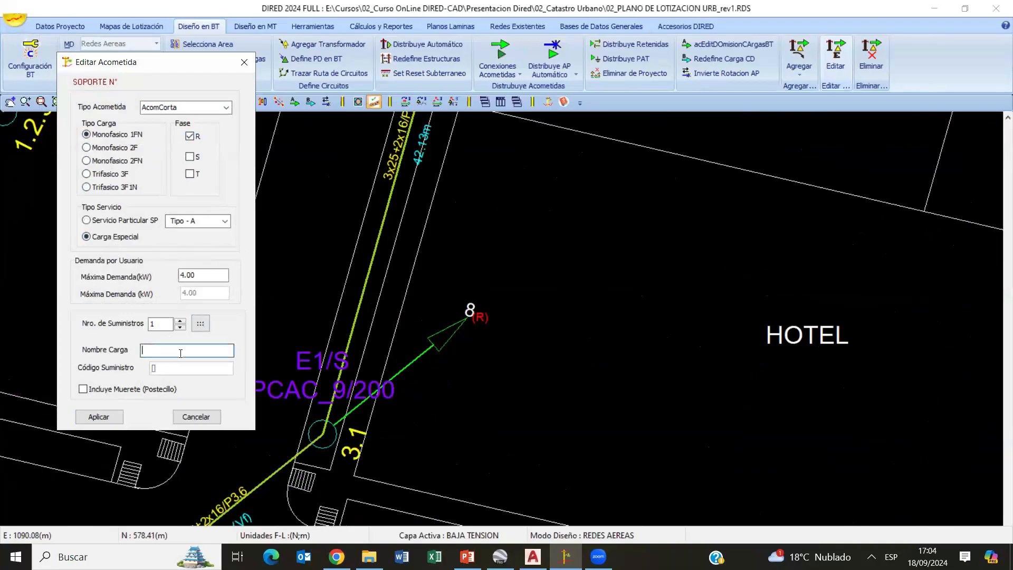
{"action": "type", "text": "HOTEL"}
{"action": "left_click", "coordinate": [99, 416]}
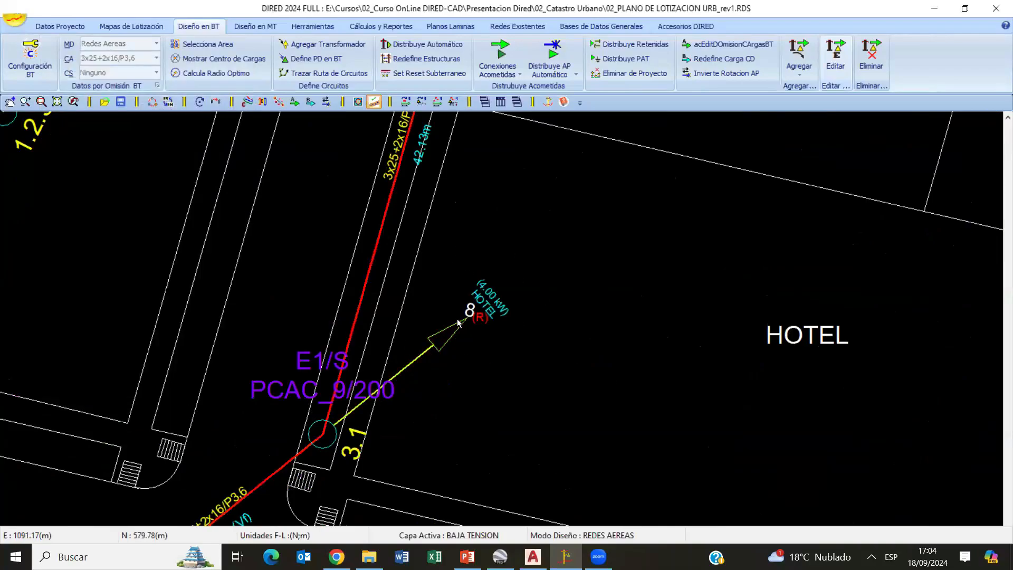
- Enable the display of the voltage drop percentage at the line ends (% Caida de Tension en Colas)
{"action": "scroll", "coordinate": [430, 302], "scroll_direction": "down", "scroll_amount": 5}
{"action": "scroll", "coordinate": [527, 274], "scroll_direction": "up", "scroll_amount": 5}
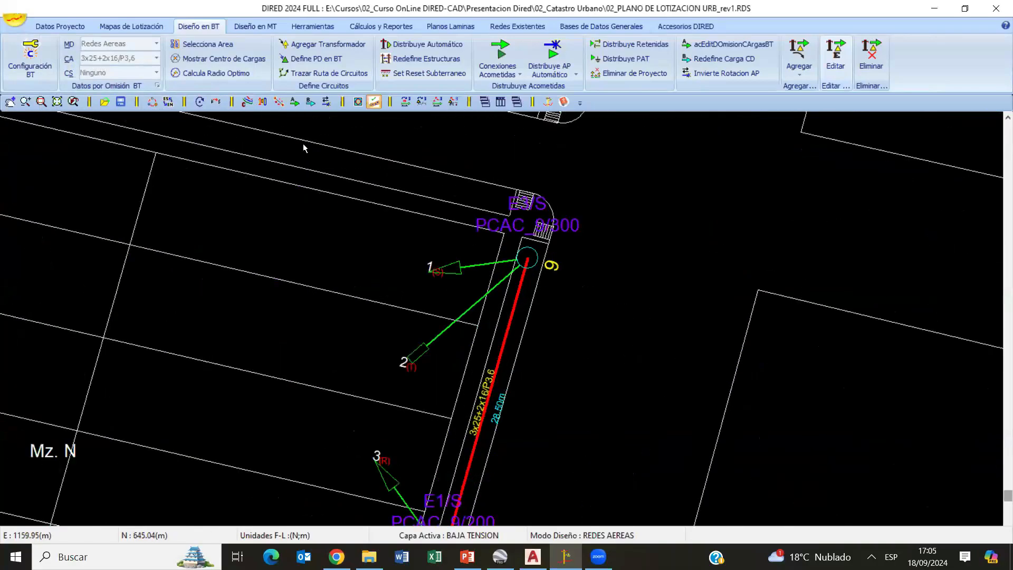
{"action": "left_click", "coordinate": [246, 101]}
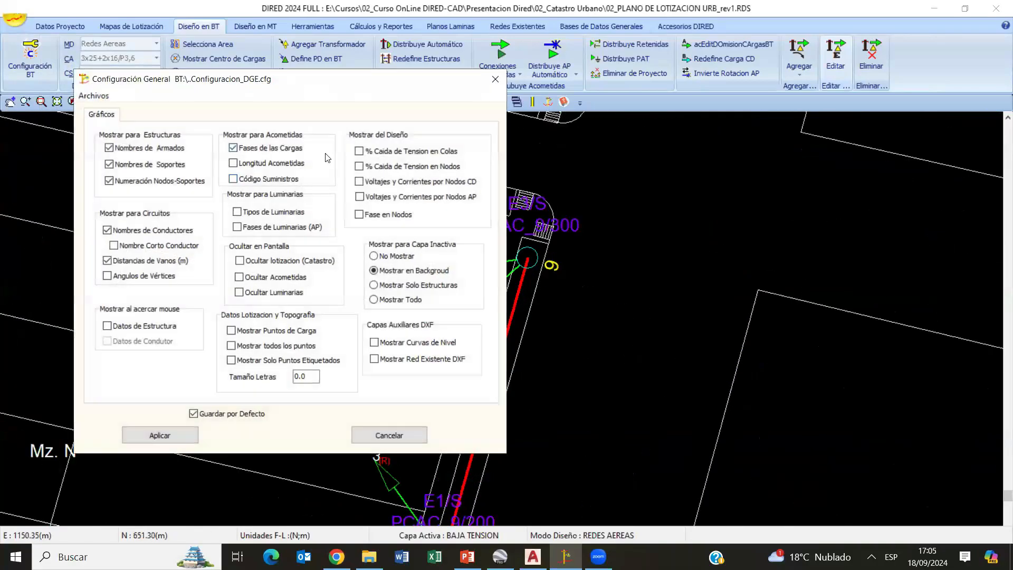
{"action": "left_click", "coordinate": [409, 154]}
{"action": "left_click", "coordinate": [136, 439]}
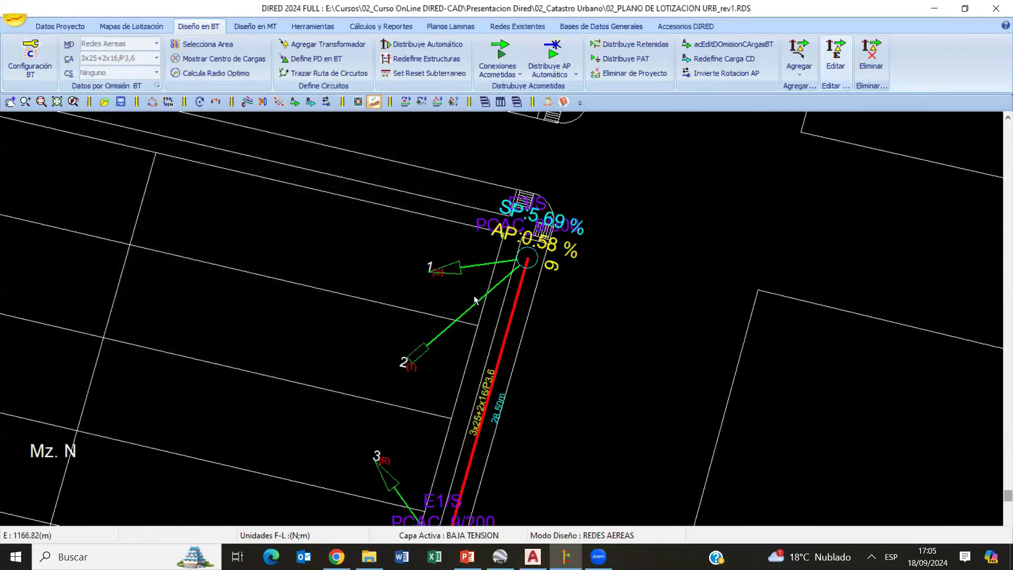
- Check the voltage drop limit (Limite de Caida Tensión) in the low-voltage calculation settings without changing it
{"action": "left_click", "coordinate": [29, 56]}
{"action": "double_click", "coordinate": [451, 376]}
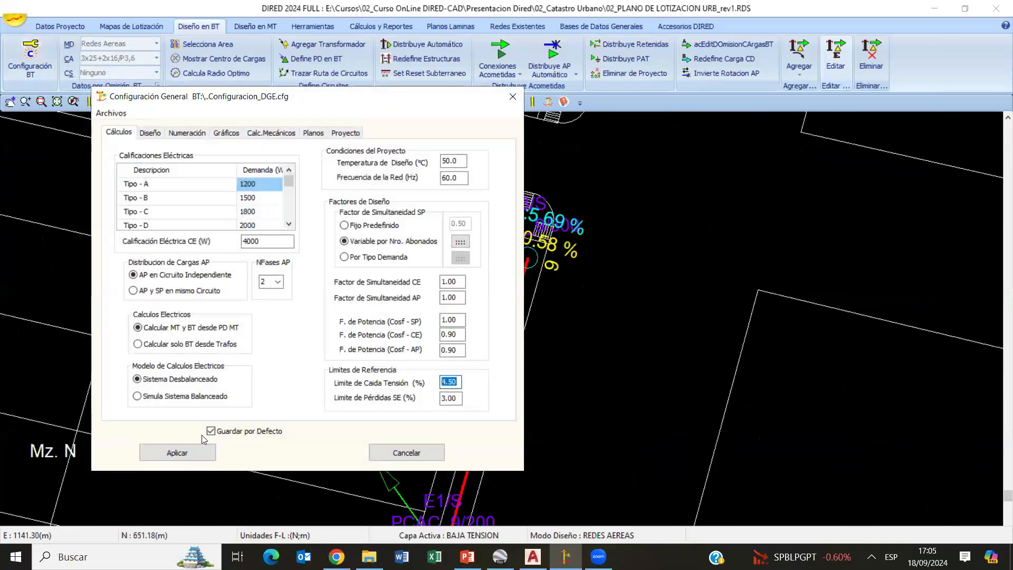
{"action": "left_click", "coordinate": [409, 453]}
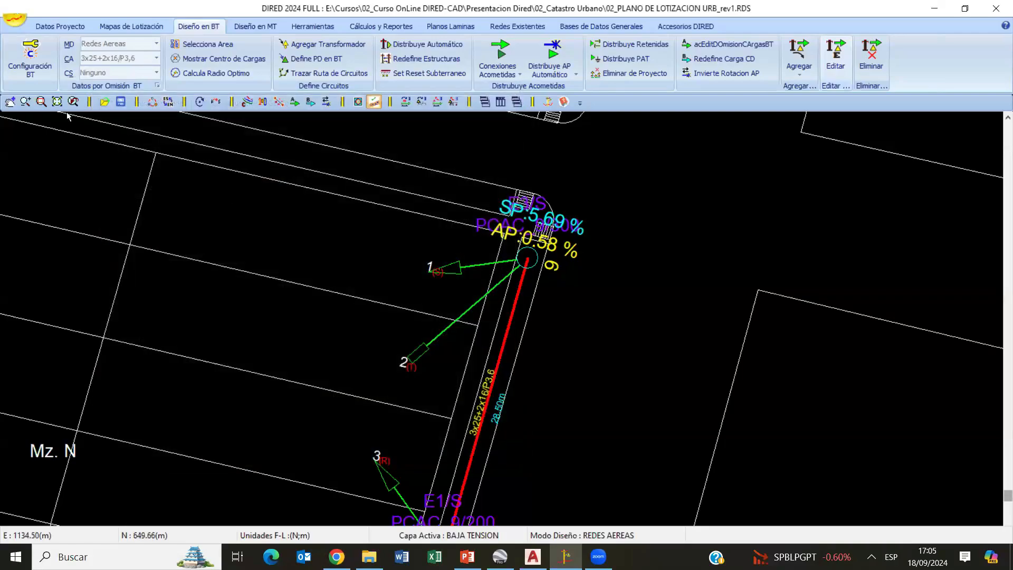
{"action": "left_click", "coordinate": [29, 57]}
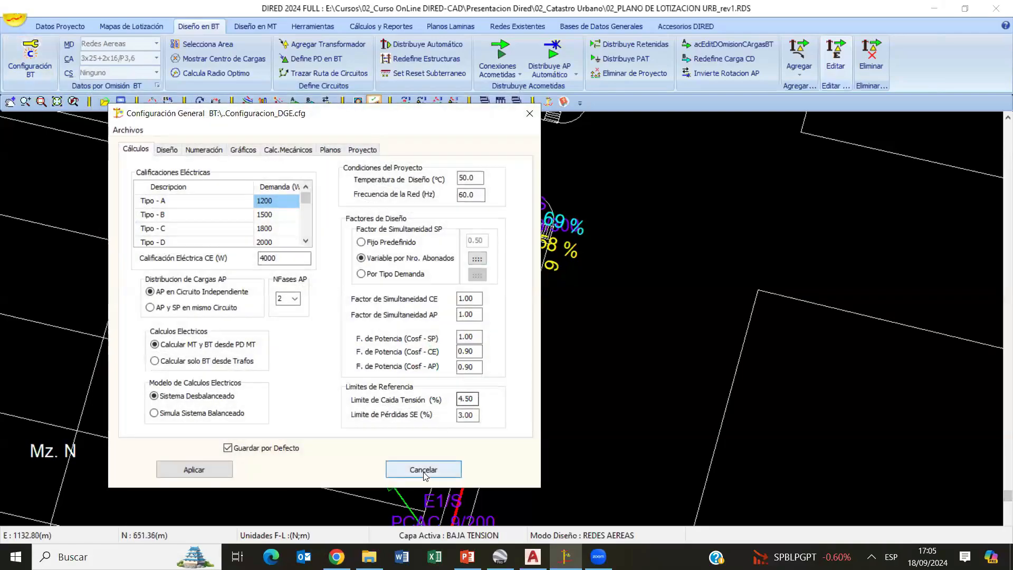
{"action": "left_click", "coordinate": [424, 471]}
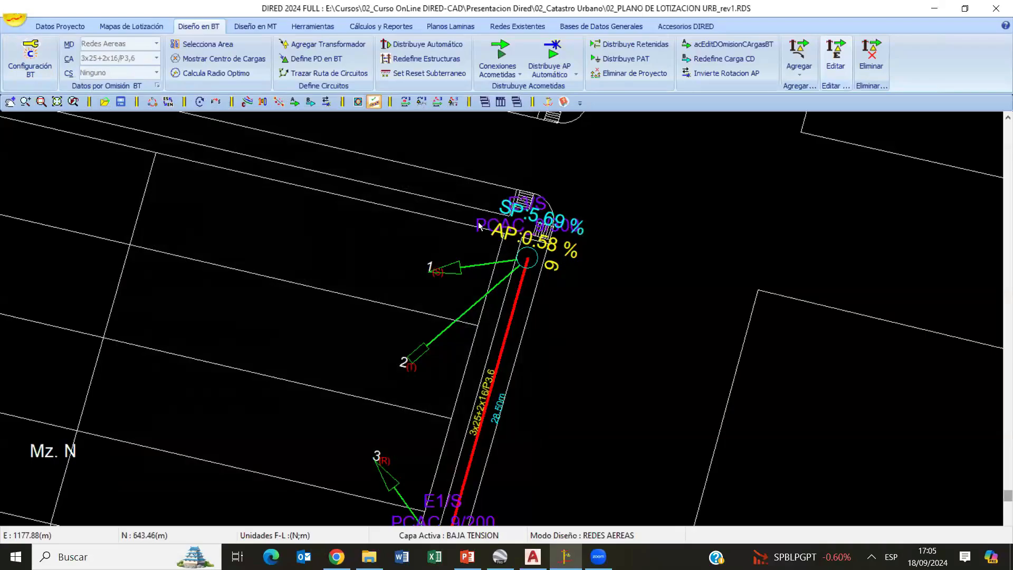
- Trace the spans of circuit C-01 from end structure 9 back to structure 2, and examine the branch feeding the Hotel load
{"action": "scroll", "coordinate": [514, 290], "scroll_direction": "down", "scroll_amount": 3}
{"action": "middle_click_drag", "start_coordinate": [513, 319], "coordinate": [506, 240]}
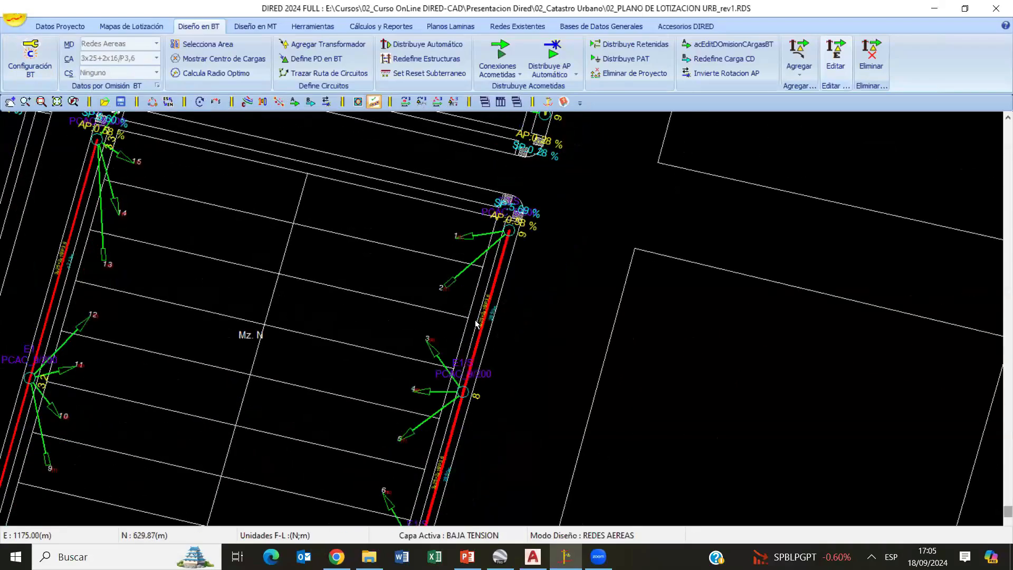
{"action": "middle_click_drag", "start_coordinate": [463, 438], "coordinate": [499, 217]}
{"action": "middle_click_drag", "start_coordinate": [481, 368], "coordinate": [515, 245]}
{"action": "mouse_move", "coordinate": [608, 406]}
{"action": "middle_mouse_down"}
{"action": "mouse_move", "coordinate": [644, 297]}
{"action": "mouse_move", "coordinate": [787, 246]}
{"action": "middle_mouse_up"}
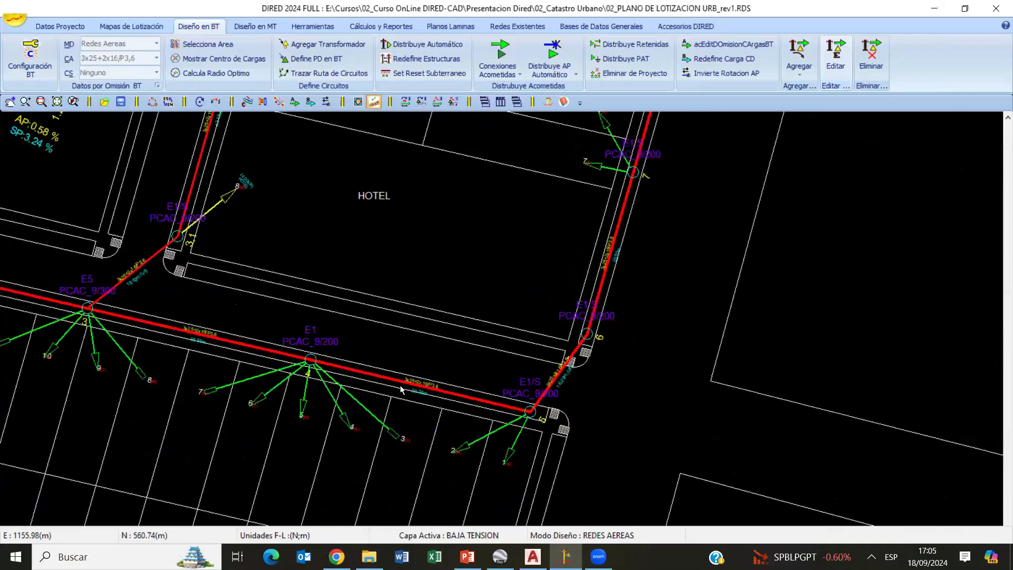
{"action": "middle_click_drag", "start_coordinate": [321, 378], "coordinate": [613, 370]}
{"action": "middle_click_drag", "start_coordinate": [398, 351], "coordinate": [604, 416]}
{"action": "scroll", "coordinate": [350, 319], "scroll_direction": "up", "scroll_amount": 3}
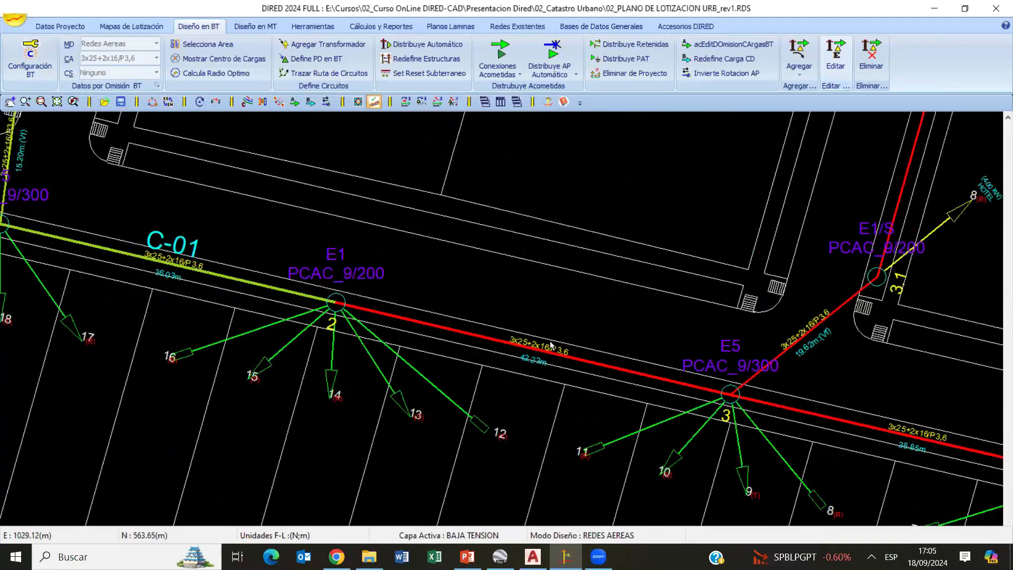
{"action": "middle_click_drag", "start_coordinate": [350, 319], "coordinate": [503, 331]}
{"action": "scroll", "coordinate": [501, 313], "scroll_direction": "up", "scroll_amount": 5}
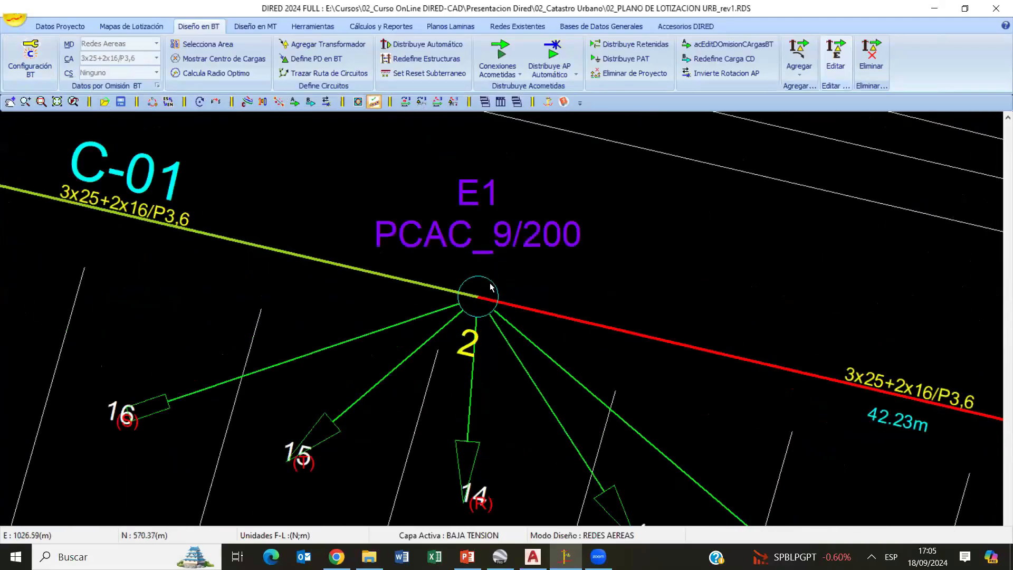
{"action": "scroll", "coordinate": [498, 308], "scroll_direction": "down", "scroll_amount": 4}
{"action": "scroll", "coordinate": [509, 350], "scroll_direction": "down", "scroll_amount": 4}
{"action": "middle_click_drag", "start_coordinate": [803, 310], "coordinate": [433, 417]}
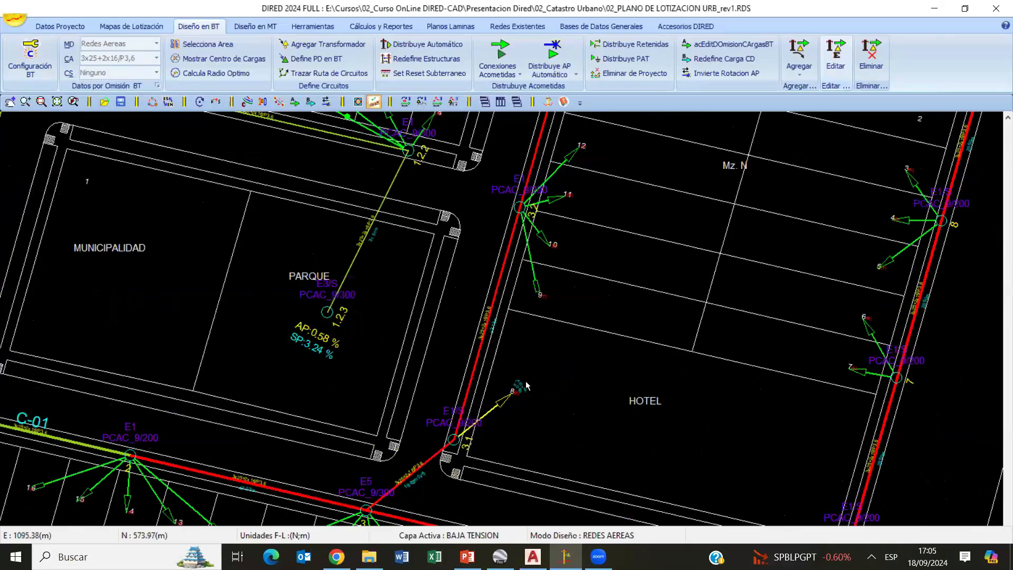
- Examine the red spans across the low-voltage network and view the circuit data of the C-01 span between structures 2 and 3
{"action": "scroll", "coordinate": [495, 411], "scroll_direction": "down", "scroll_amount": 6}
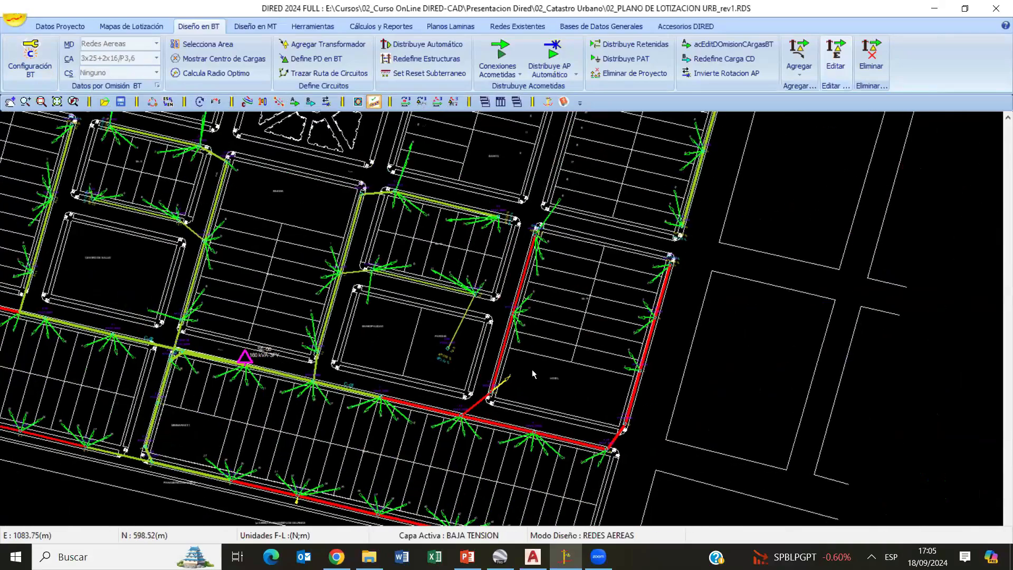
{"action": "middle_click_drag", "start_coordinate": [377, 261], "coordinate": [515, 233]}
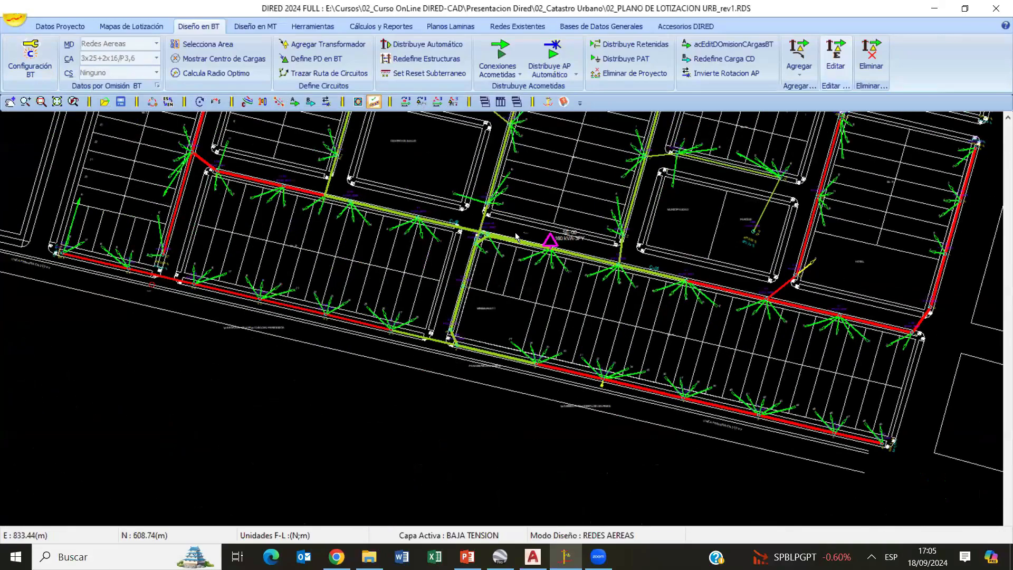
{"action": "middle_click_drag", "start_coordinate": [736, 180], "coordinate": [704, 273]}
{"action": "middle_click_drag", "start_coordinate": [776, 352], "coordinate": [465, 280]}
{"action": "scroll", "coordinate": [483, 277], "scroll_direction": "up", "scroll_amount": 2}
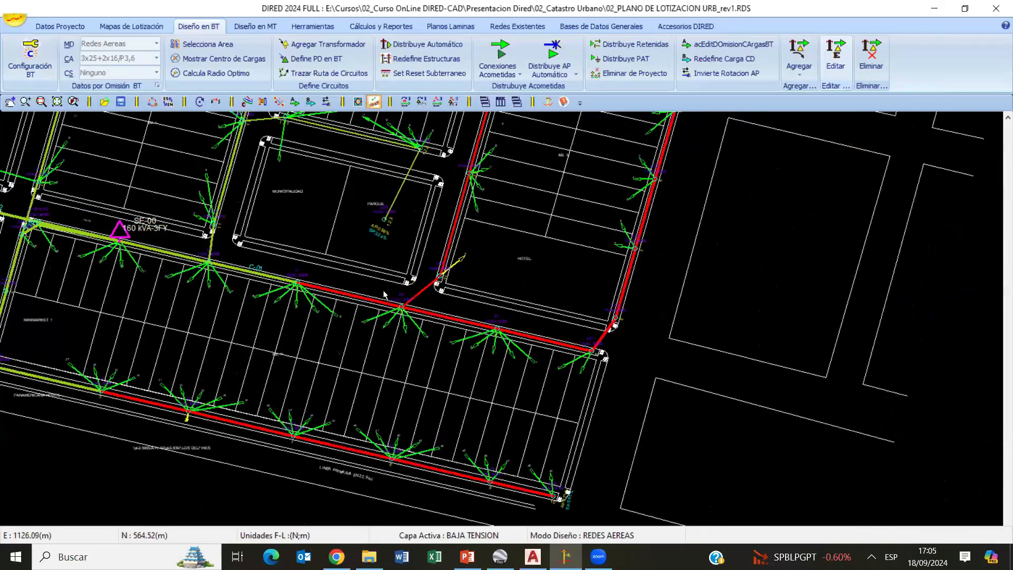
{"action": "middle_click_drag", "start_coordinate": [326, 305], "coordinate": [444, 369]}
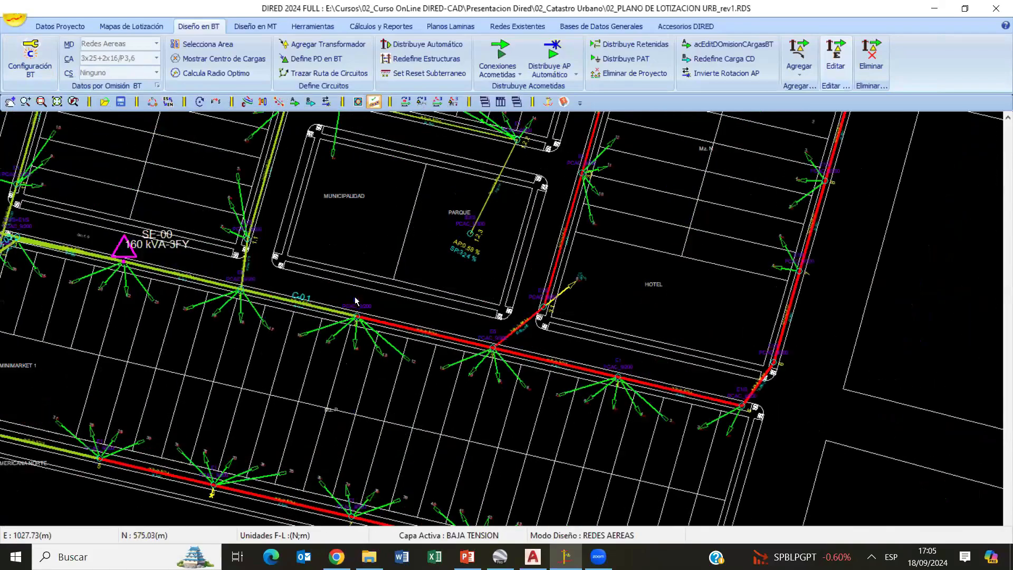
{"action": "scroll", "coordinate": [346, 307], "scroll_direction": "up", "scroll_amount": 2}
{"action": "left_click", "coordinate": [336, 301]}
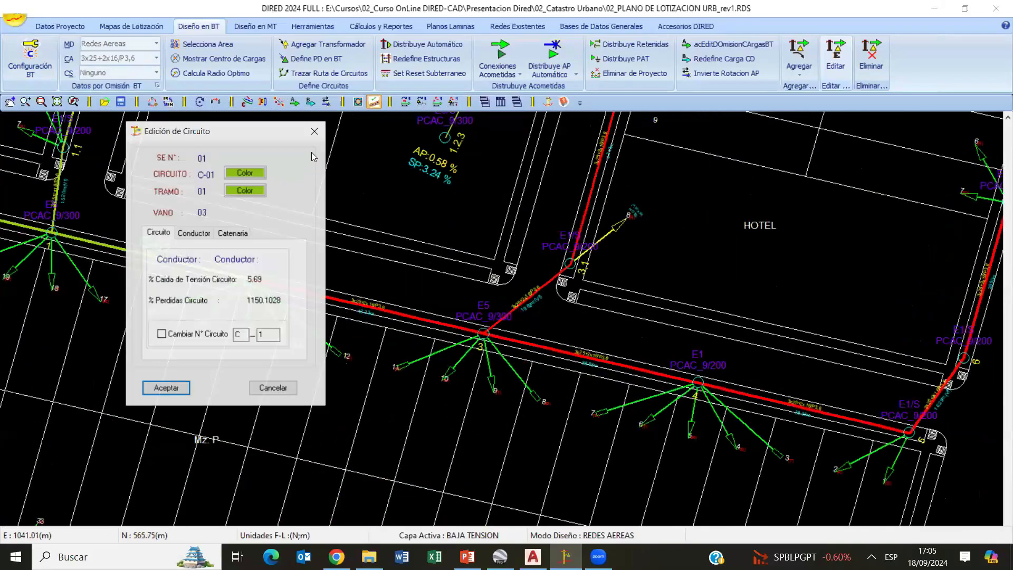
{"action": "left_click", "coordinate": [316, 132]}
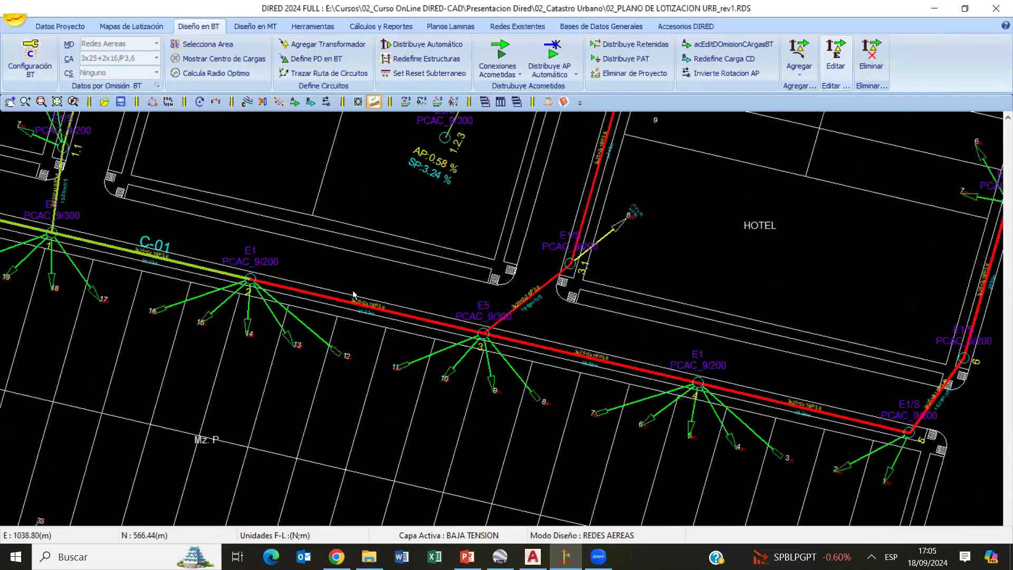
- Change the conductor of circuit C-01's section (tramo) 01 to a larger size, applying it to the circuit section
{"action": "scroll", "coordinate": [353, 294], "scroll_direction": "up", "scroll_amount": 2}
{"action": "mouse_move", "coordinate": [371, 296]}
{"action": "middle_mouse_down"}
{"action": "mouse_move", "coordinate": [543, 353]}
{"action": "mouse_move", "coordinate": [541, 344]}
{"action": "middle_mouse_up"}
{"action": "scroll", "coordinate": [505, 276], "scroll_direction": "up", "scroll_amount": 2}
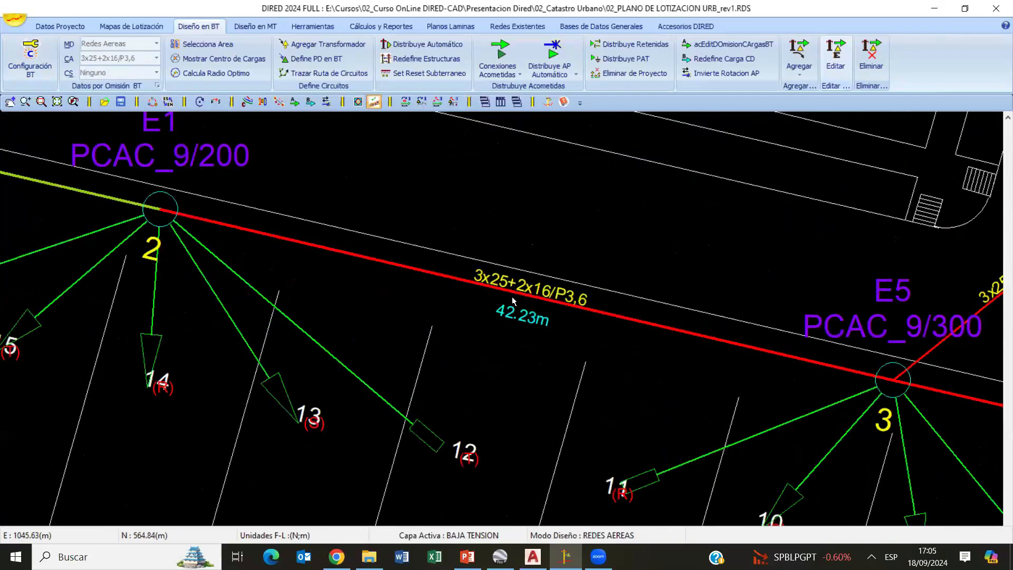
{"action": "scroll", "coordinate": [512, 301], "scroll_direction": "down", "scroll_amount": 2}
{"action": "left_click", "coordinate": [494, 307]}
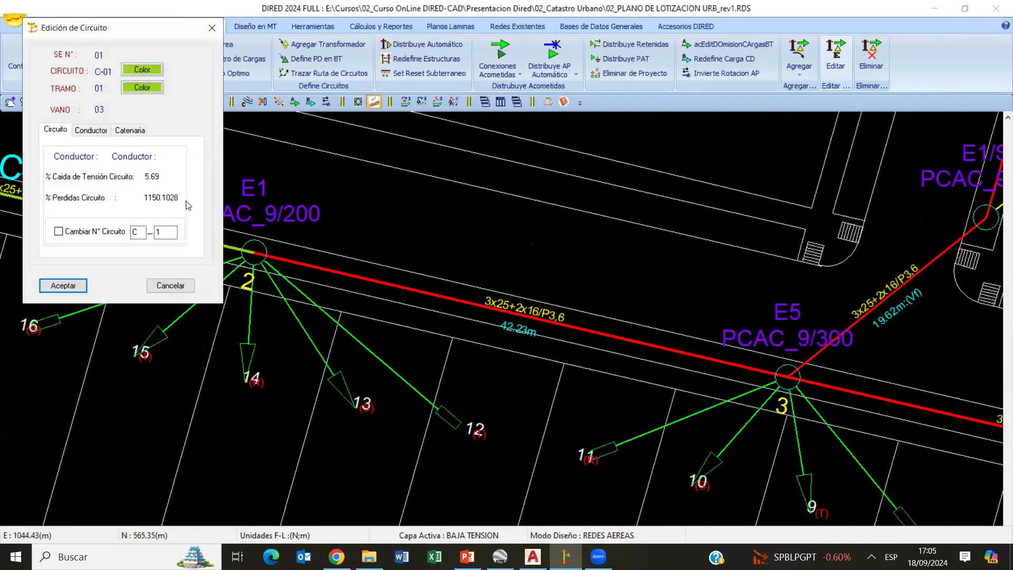
{"action": "left_click", "coordinate": [101, 132]}
{"action": "left_click", "coordinate": [70, 150]}
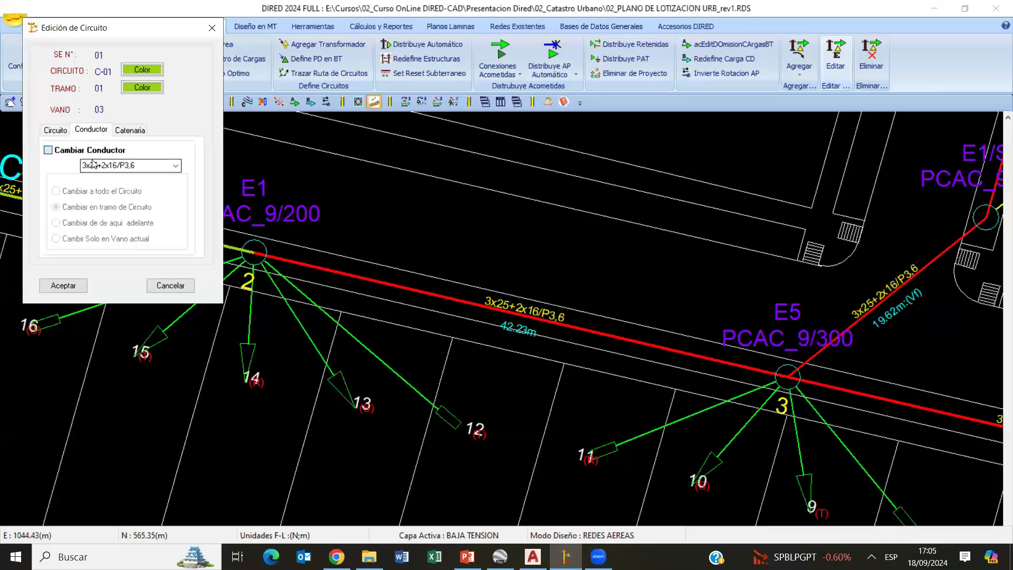
{"action": "left_click", "coordinate": [174, 166]}
{"action": "left_click", "coordinate": [121, 192]}
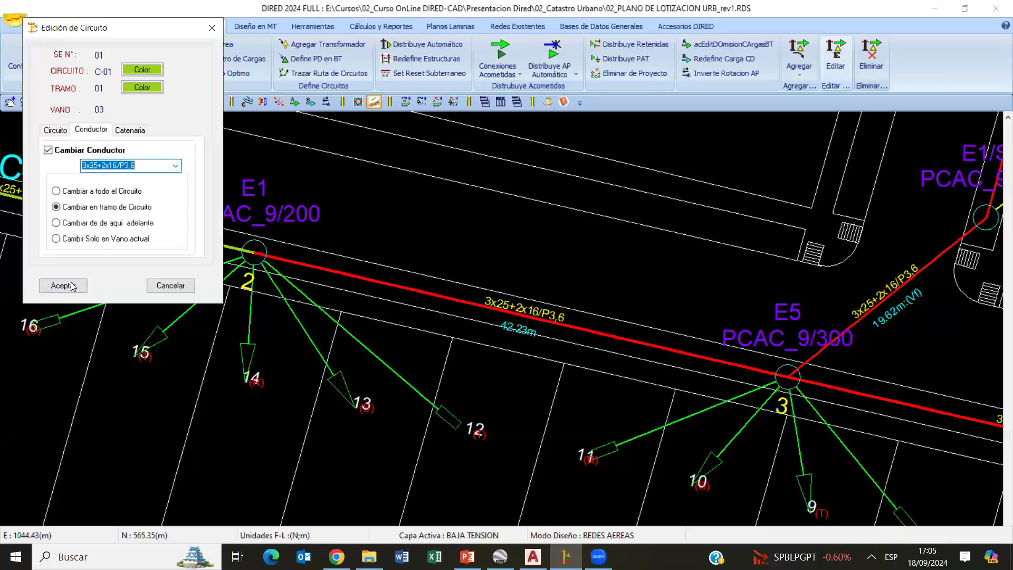
{"action": "left_click", "coordinate": [81, 285]}
- Check the AP and SP voltage drop percentages at end structure 9 of circuit C-01, beside block Mz. N
{"action": "scroll", "coordinate": [574, 272], "scroll_direction": "down", "scroll_amount": 8}
{"action": "middle_click_drag", "start_coordinate": [763, 348], "coordinate": [404, 352]}
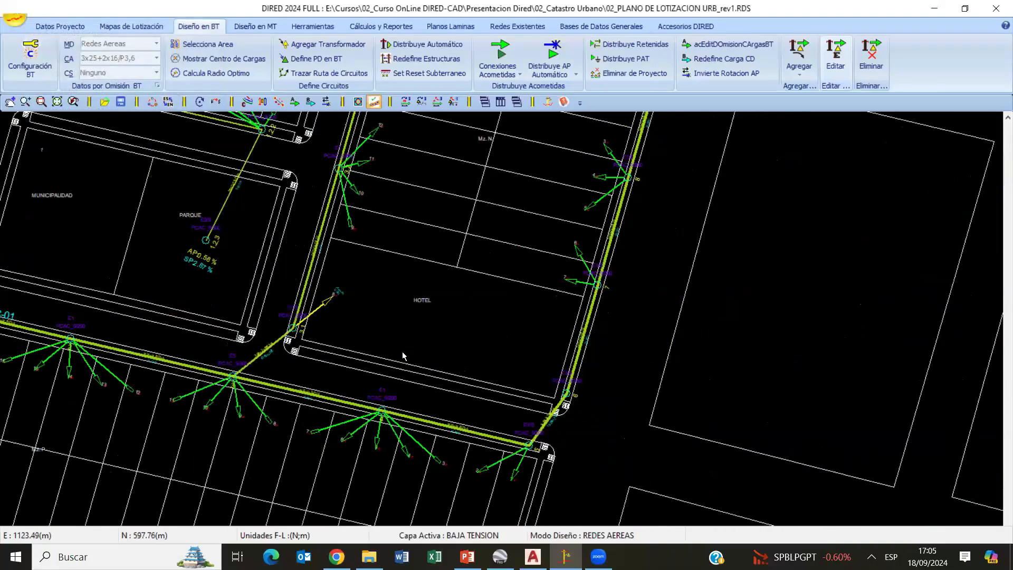
{"action": "middle_click_drag", "start_coordinate": [628, 183], "coordinate": [606, 240]}
{"action": "scroll", "coordinate": [604, 239], "scroll_direction": "up", "scroll_amount": 5}
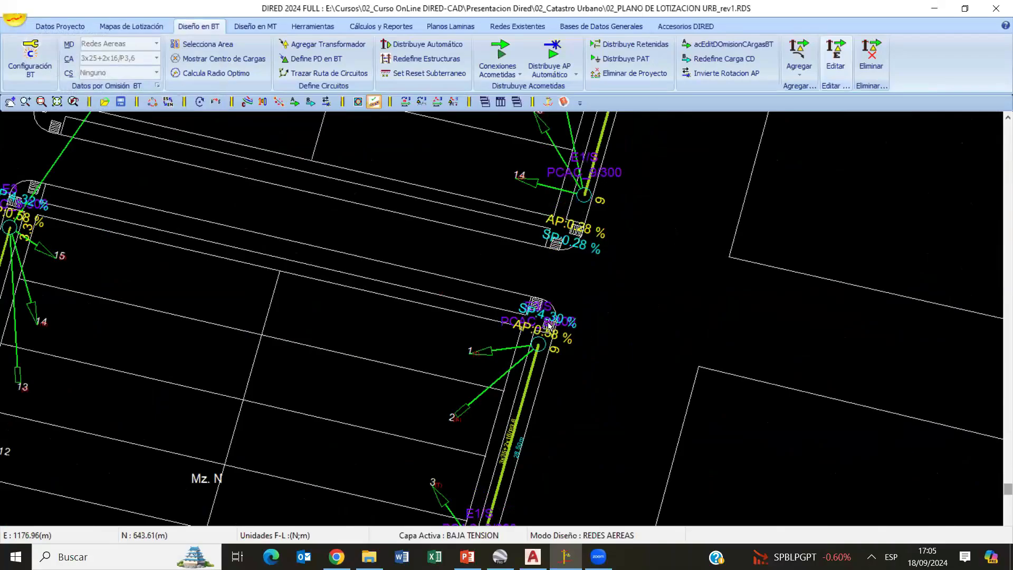
{"action": "scroll", "coordinate": [549, 326], "scroll_direction": "up", "scroll_amount": 2}
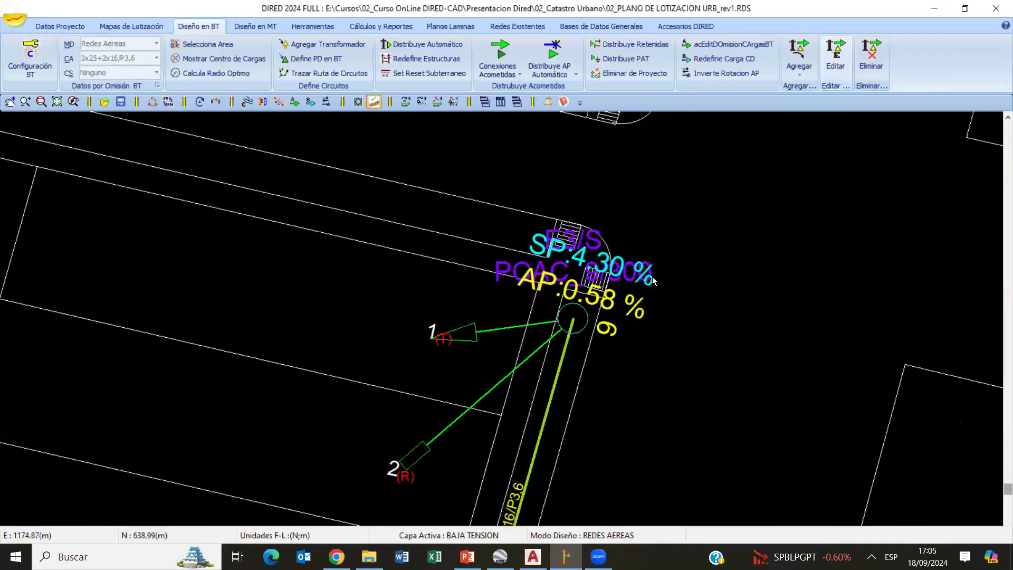
{"action": "scroll", "coordinate": [502, 337], "scroll_direction": "down", "scroll_amount": 5}
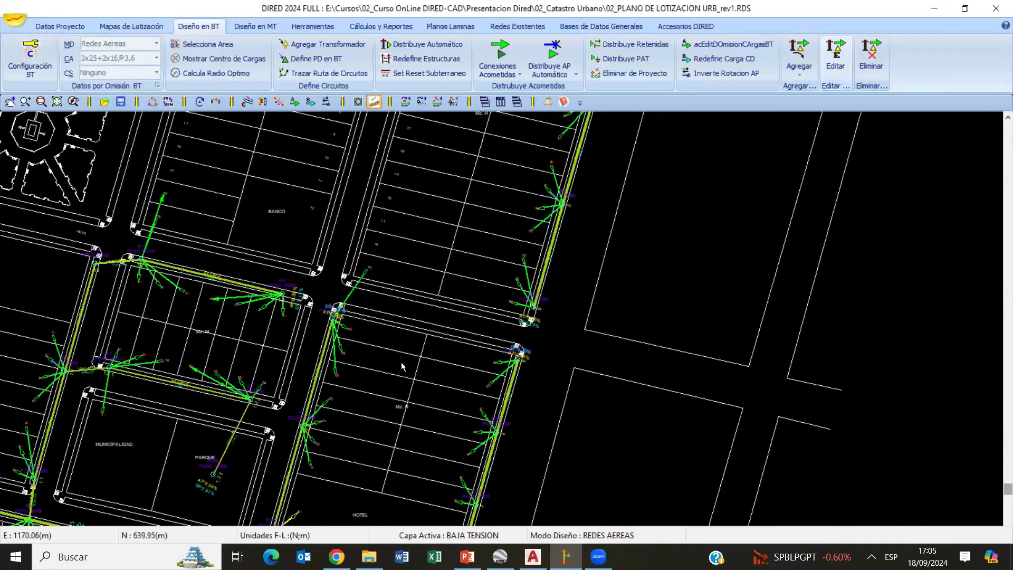
- Change the conductor of circuit C-03's section (tramo) 01 to 3x35+2x16/P3,6, applying it to the circuit section
{"action": "scroll", "coordinate": [401, 363], "scroll_direction": "down", "scroll_amount": 3}
{"action": "mouse_move", "coordinate": [323, 454]}
{"action": "middle_mouse_down"}
{"action": "mouse_move", "coordinate": [486, 357]}
{"action": "mouse_move", "coordinate": [550, 339]}
{"action": "mouse_move", "coordinate": [470, 165]}
{"action": "mouse_move", "coordinate": [438, 167]}
{"action": "middle_mouse_up"}
{"action": "scroll", "coordinate": [527, 345], "scroll_direction": "up", "scroll_amount": 2}
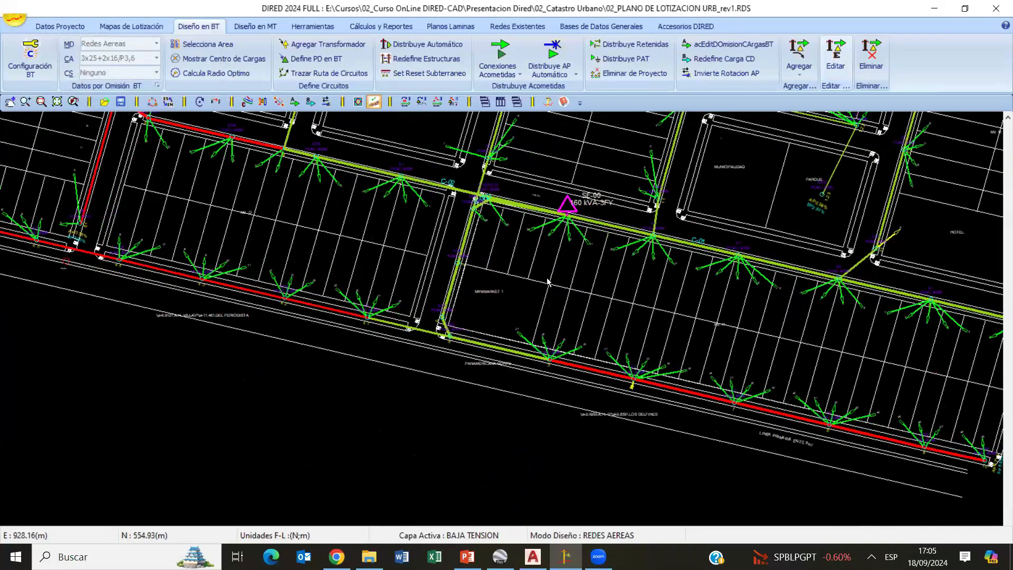
{"action": "left_click", "coordinate": [450, 293]}
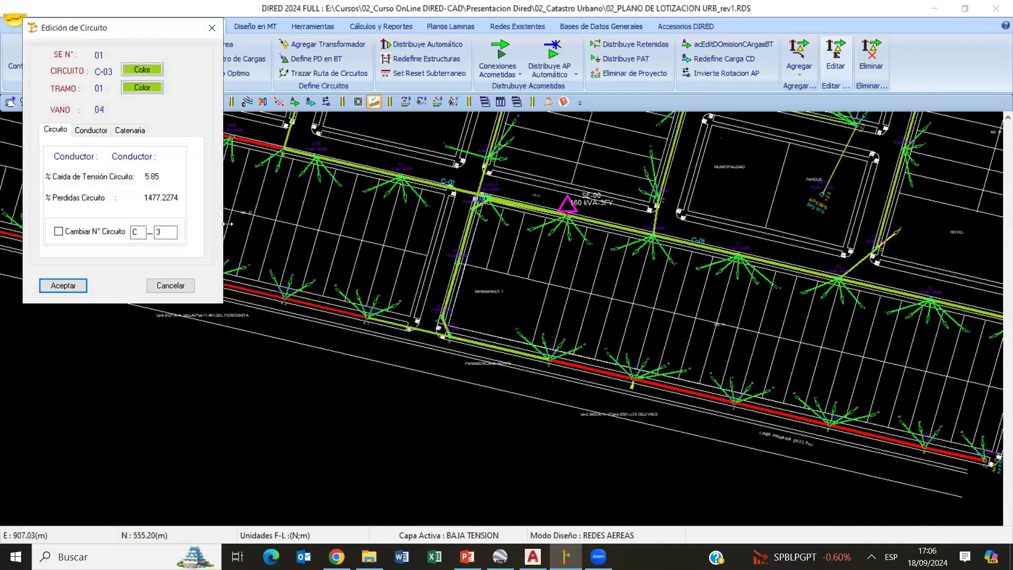
{"action": "left_click", "coordinate": [91, 131]}
{"action": "left_click", "coordinate": [48, 149]}
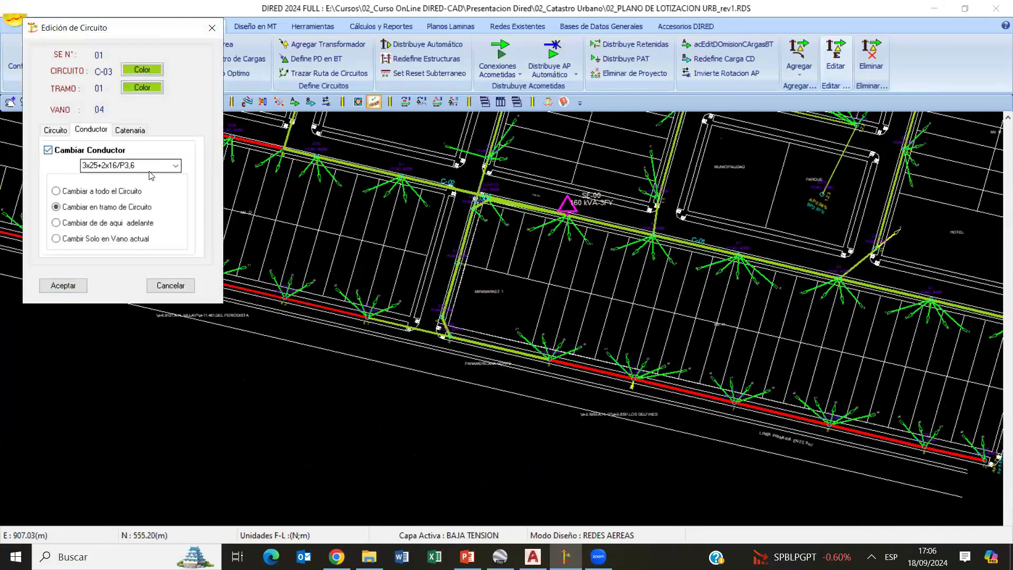
{"action": "left_click", "coordinate": [175, 165]}
{"action": "left_click", "coordinate": [107, 186]}
{"action": "left_click", "coordinate": [62, 285]}
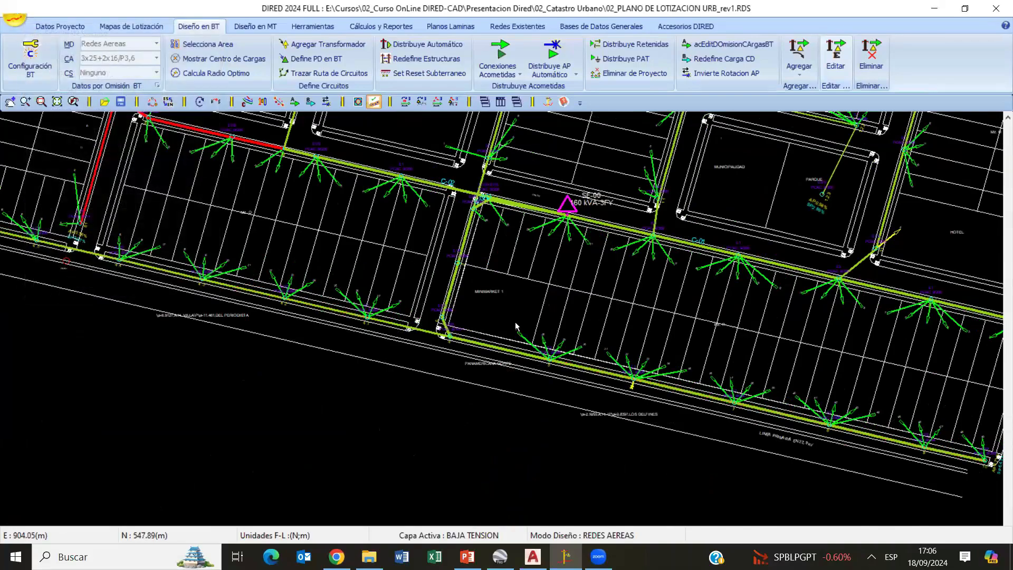
- Review the demand table (Cuadro Demandas) in the low-voltage calculation settings without changing it
{"action": "left_click", "coordinate": [40, 53]}
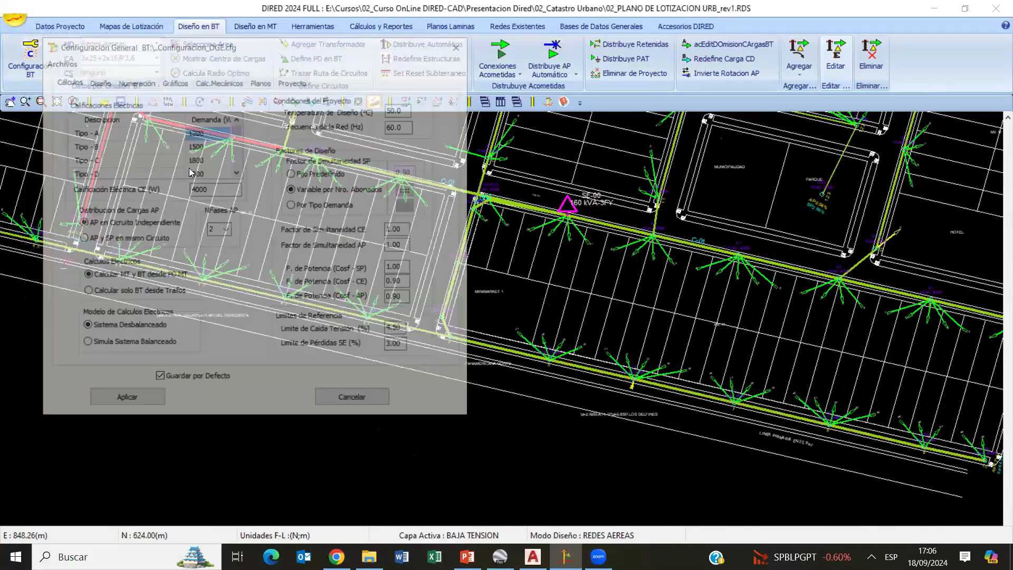
{"action": "double_click", "coordinate": [203, 159]}
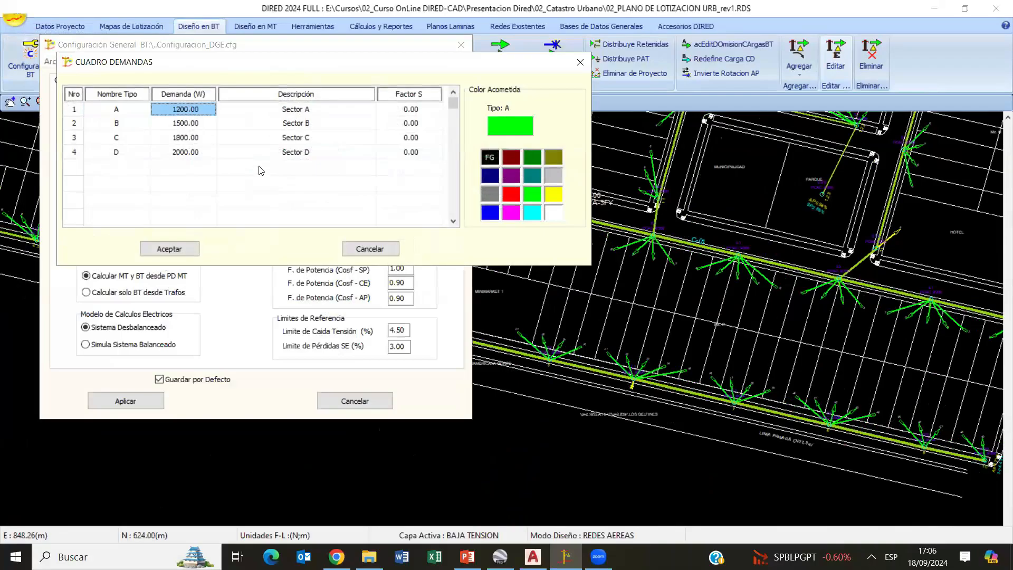
{"action": "left_click", "coordinate": [369, 248]}
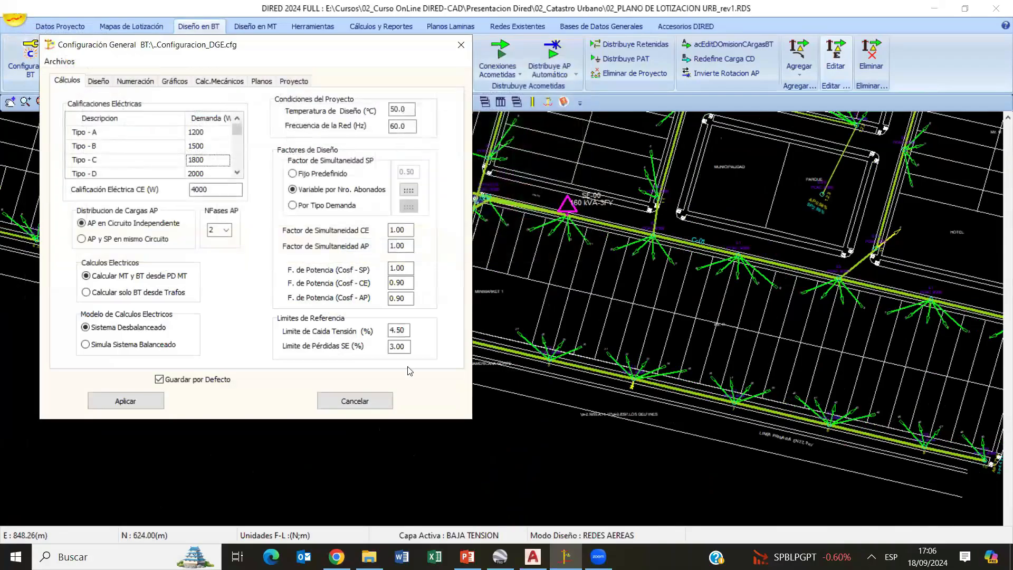
{"action": "left_click", "coordinate": [365, 406]}
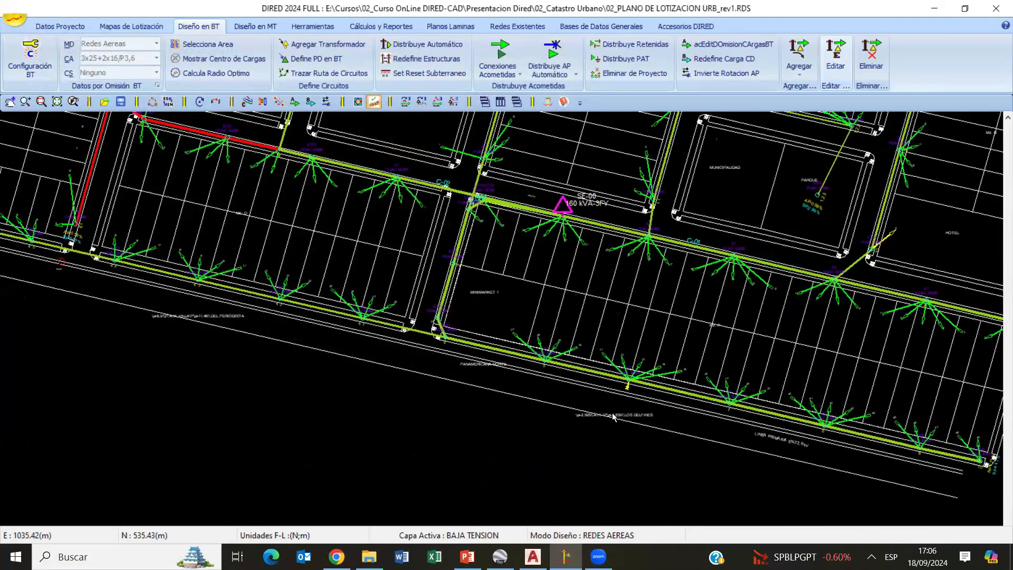
- Inspect the C-03 spans from structure 8 onward and check the AP and SP voltage drop percentages at end structure 10
{"action": "scroll", "coordinate": [613, 416], "scroll_direction": "up", "scroll_amount": 5}
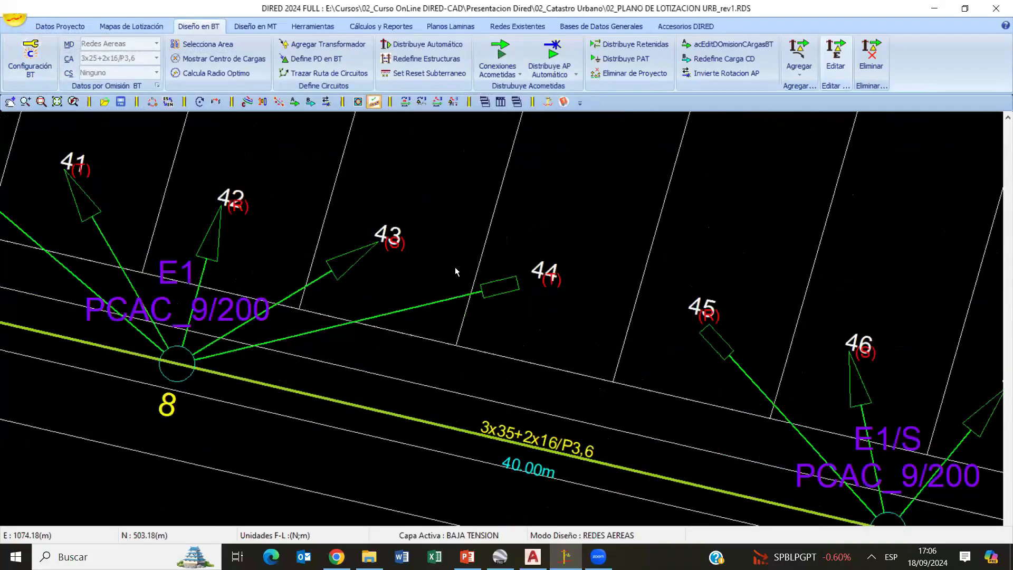
{"action": "scroll", "coordinate": [504, 254], "scroll_direction": "up", "scroll_amount": 2}
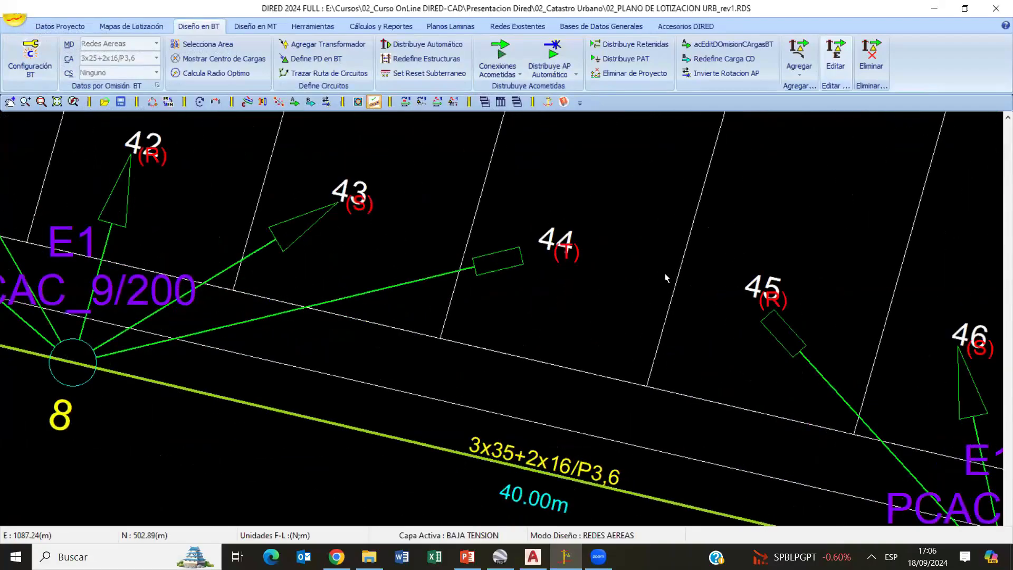
{"action": "scroll", "coordinate": [435, 271], "scroll_direction": "down", "scroll_amount": 5}
{"action": "mouse_move", "coordinate": [568, 339]}
{"action": "middle_mouse_down"}
{"action": "mouse_move", "coordinate": [392, 269]}
{"action": "mouse_move", "coordinate": [102, 193]}
{"action": "middle_mouse_up"}
{"action": "scroll", "coordinate": [636, 432], "scroll_direction": "up", "scroll_amount": 4}
{"action": "middle_click_drag", "start_coordinate": [691, 330], "coordinate": [665, 302]}
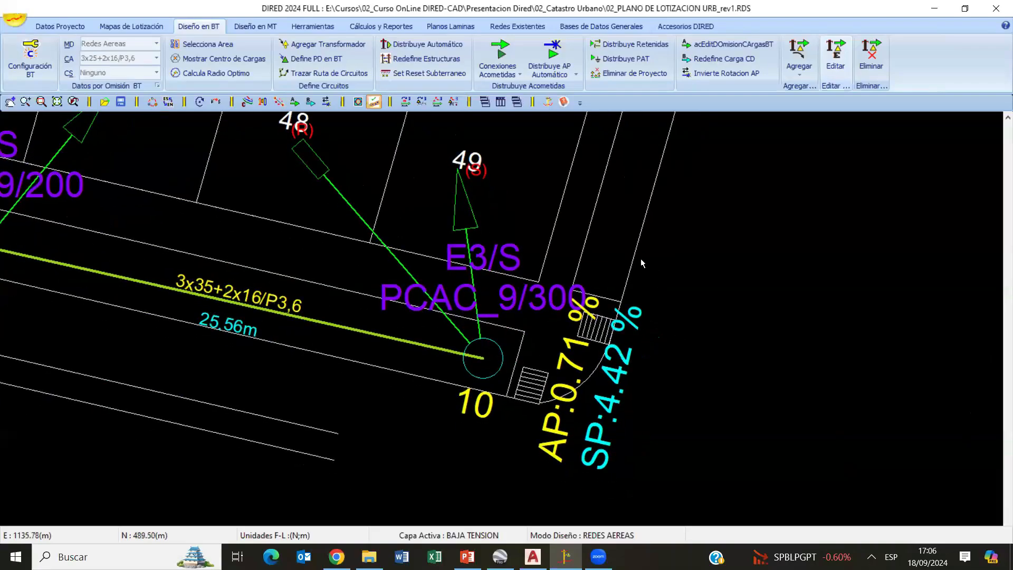
{"action": "mouse_move", "coordinate": [528, 129]}
{"action": "middle_mouse_down"}
{"action": "mouse_move", "coordinate": [665, 276]}
{"action": "mouse_move", "coordinate": [454, 167]}
{"action": "middle_mouse_up"}
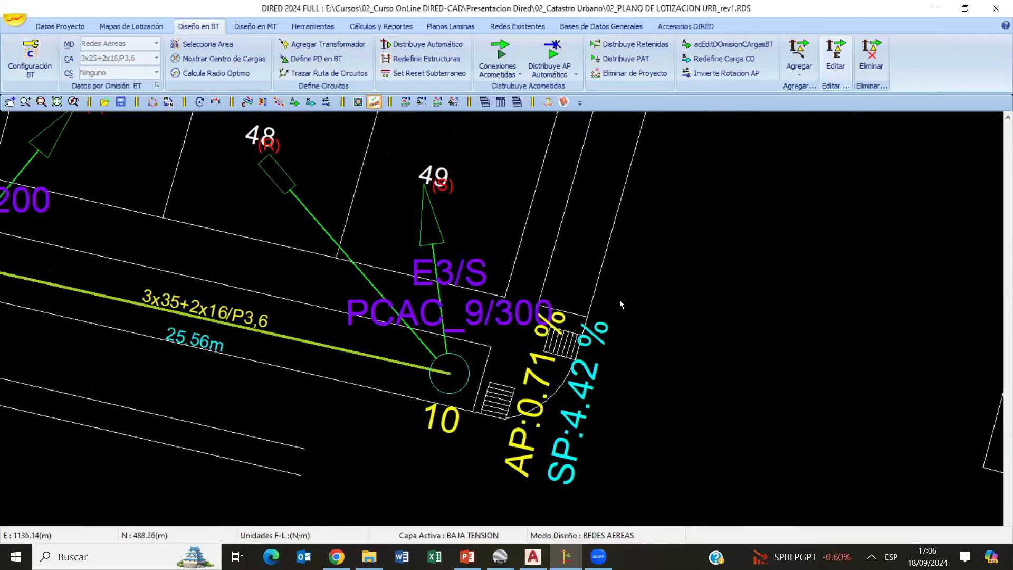
- Open the low-voltage load balance (Balance de Cargas) for SE-00 and review the total kW of phases R, S and T
{"action": "scroll", "coordinate": [552, 408], "scroll_direction": "down", "scroll_amount": 10}
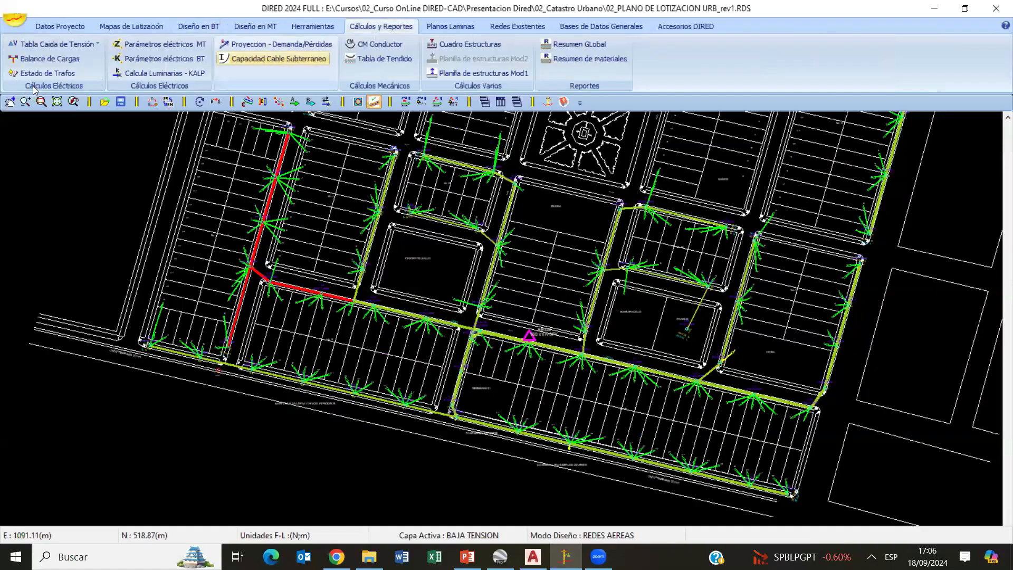
{"action": "left_click", "coordinate": [381, 26]}
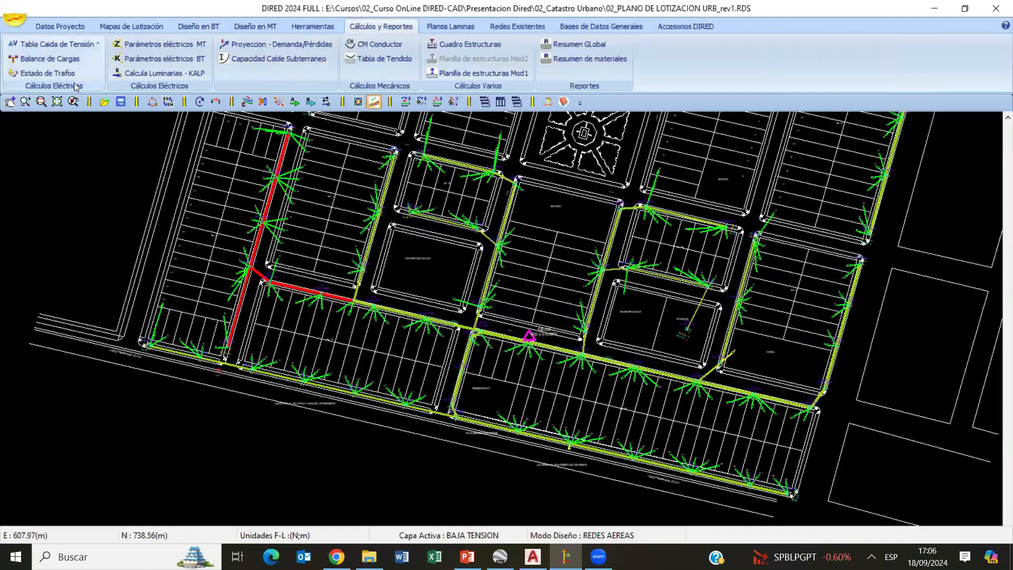
{"action": "left_click", "coordinate": [47, 59]}
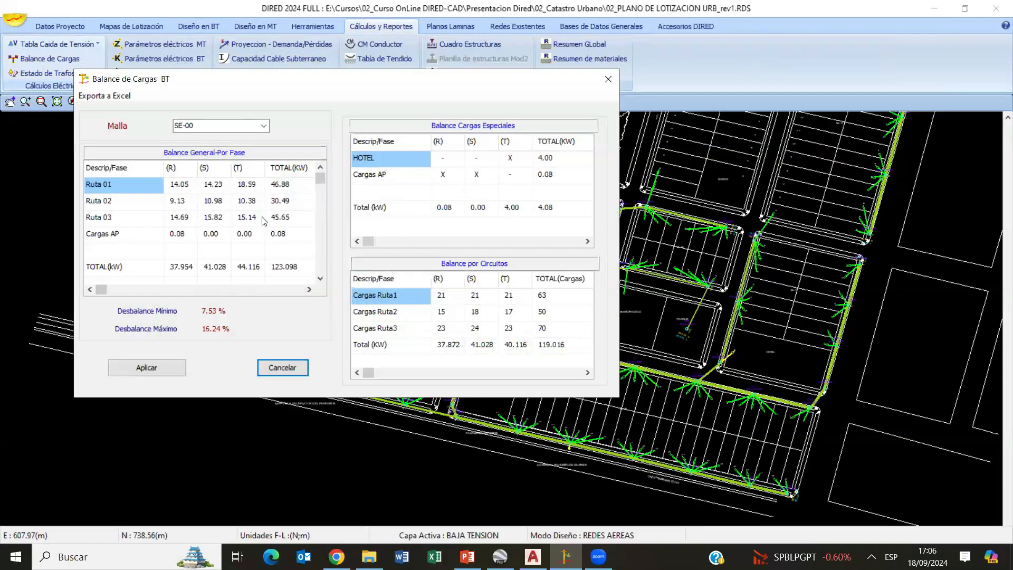
{"action": "left_click", "coordinate": [180, 268]}
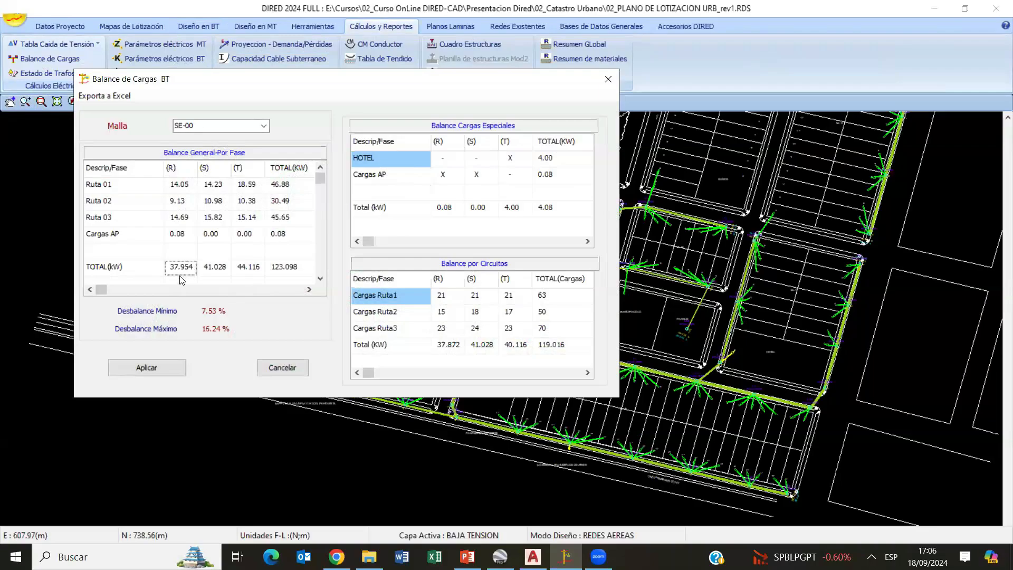
{"action": "left_click", "coordinate": [214, 266]}
{"action": "left_click", "coordinate": [254, 267]}
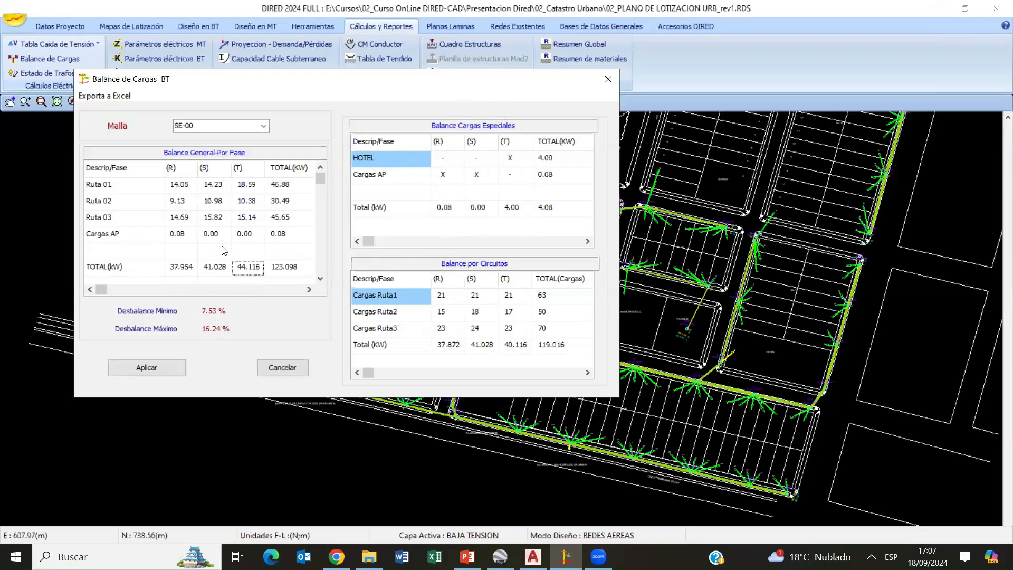
- Reassign the Cargas AP load to phases R and T and the HOTEL load to phase R, and apply the load balance
{"action": "left_click", "coordinate": [509, 174]}
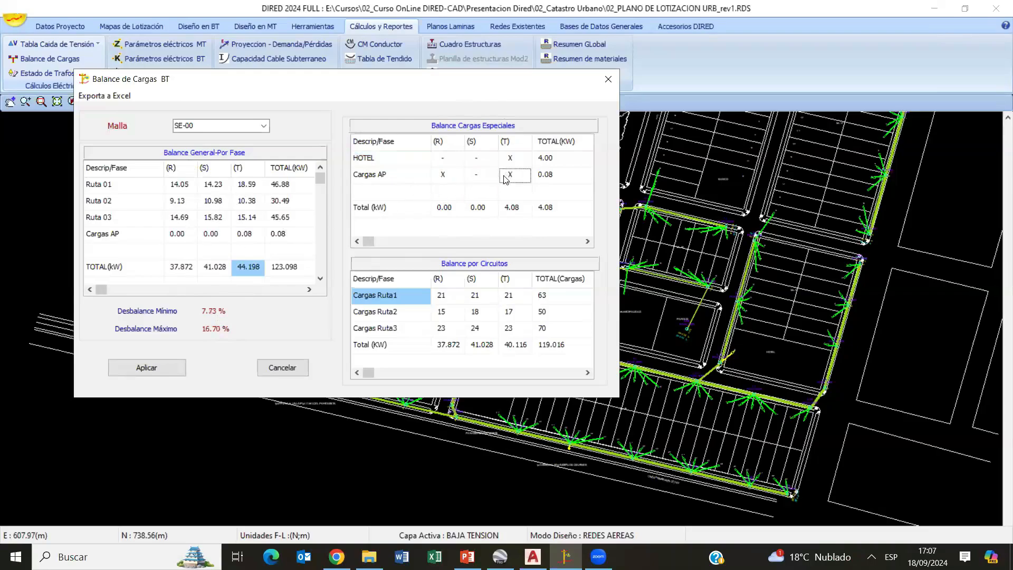
{"action": "left_click", "coordinate": [480, 159]}
{"action": "left_click", "coordinate": [453, 159]}
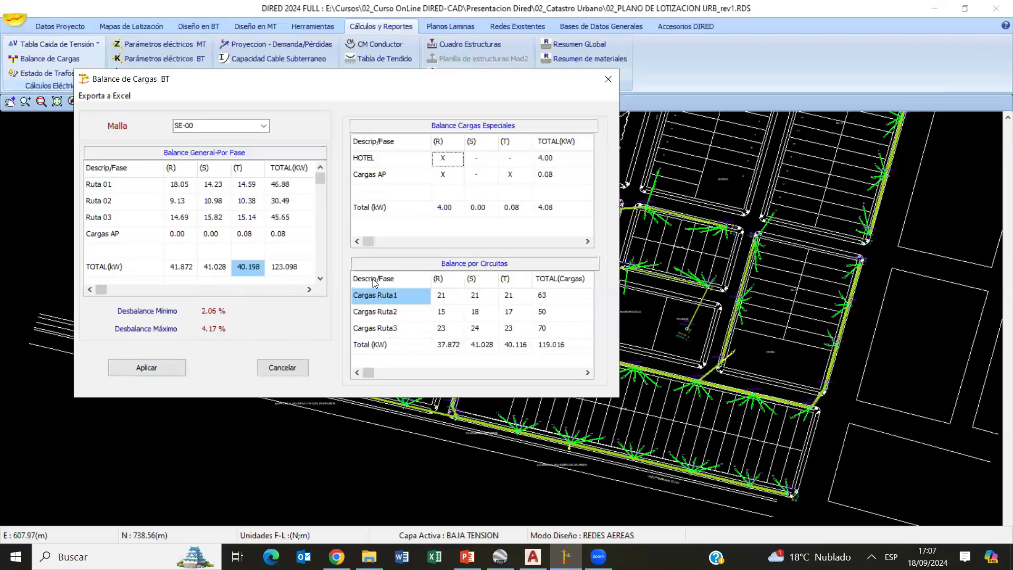
{"action": "left_click", "coordinate": [147, 367]}
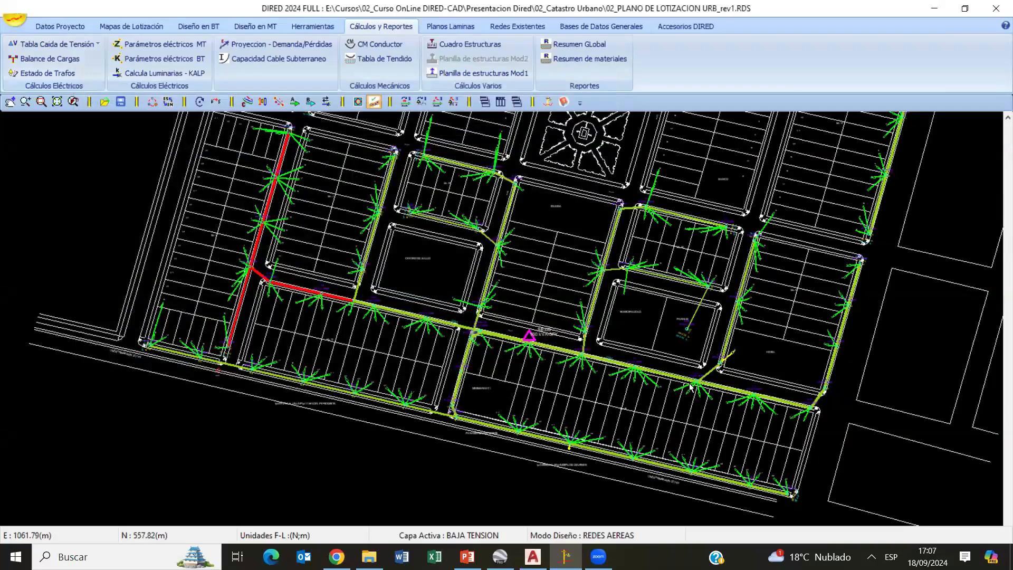
{"action": "scroll", "coordinate": [702, 396], "scroll_direction": "up", "scroll_amount": 5}
{"action": "scroll", "coordinate": [698, 371], "scroll_direction": "up", "scroll_amount": 3}
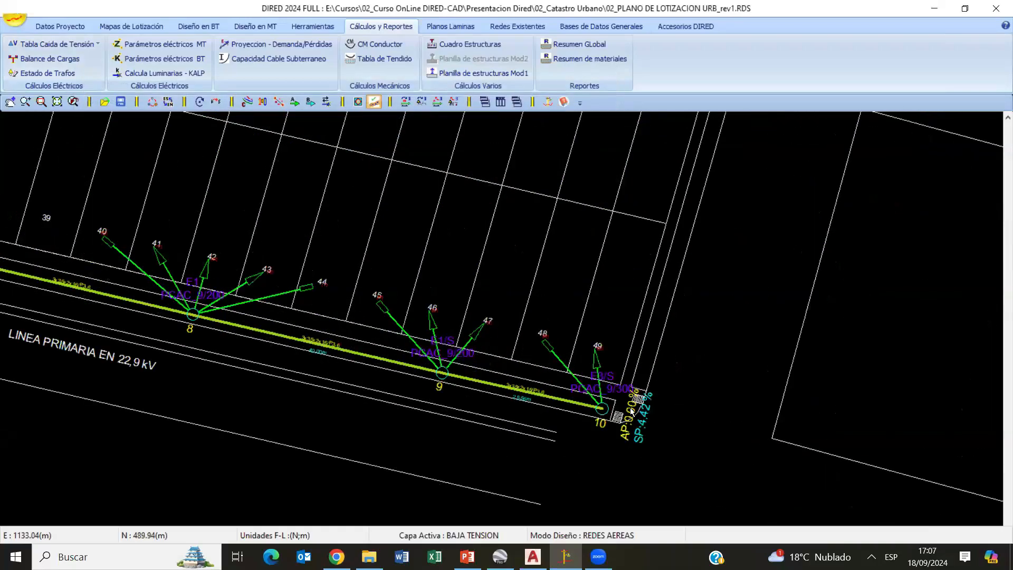
- Reapply the low-voltage general configuration with its current settings to recalculate the network's voltage drops
{"action": "left_click", "coordinate": [203, 23]}
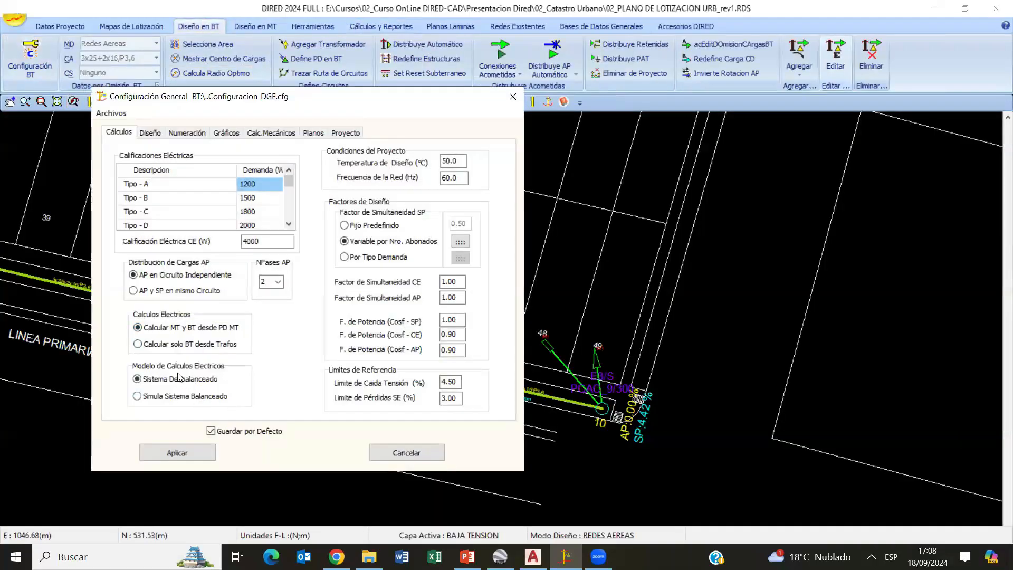
{"action": "left_click", "coordinate": [177, 452]}
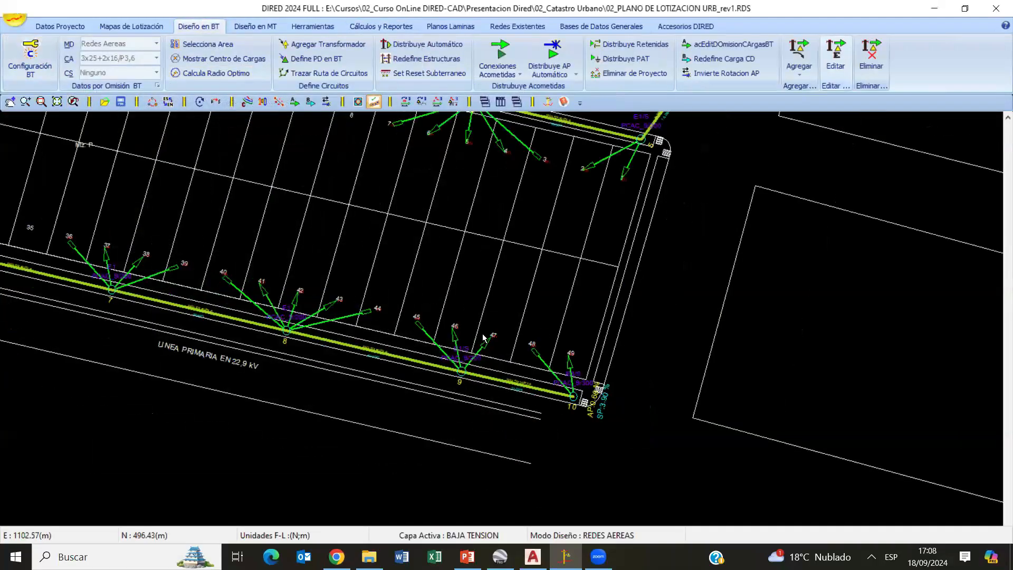
{"action": "scroll", "coordinate": [414, 268], "scroll_direction": "up", "scroll_amount": 3}
{"action": "middle_click_drag", "start_coordinate": [414, 265], "coordinate": [462, 298]}
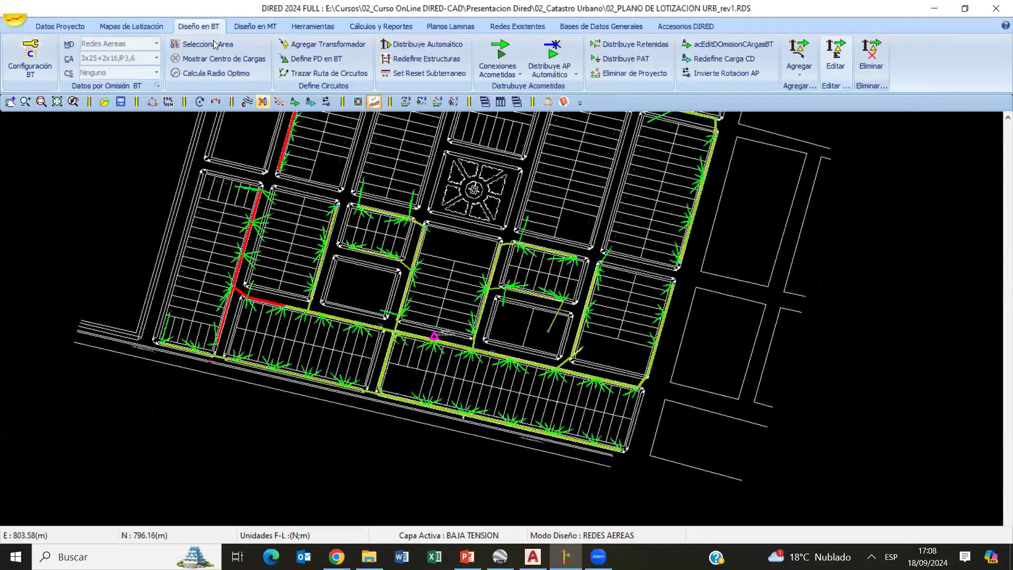
- Open the DIRED project file 02_PLANO DE LOTIZACION URB_rev2.RDS
{"action": "left_click", "coordinate": [21, 21]}
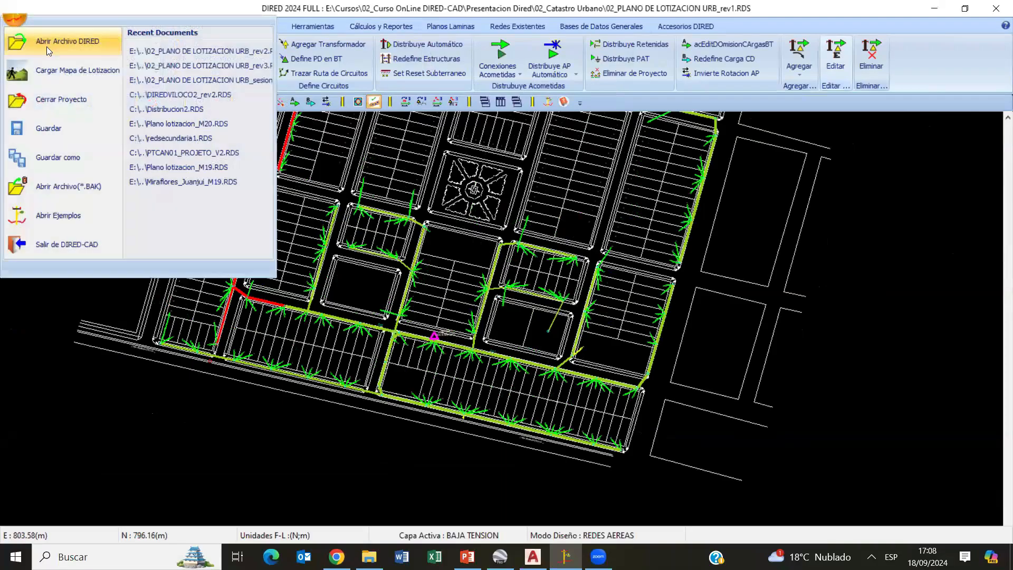
{"action": "left_click", "coordinate": [46, 47]}
{"action": "double_click", "coordinate": [546, 213]}
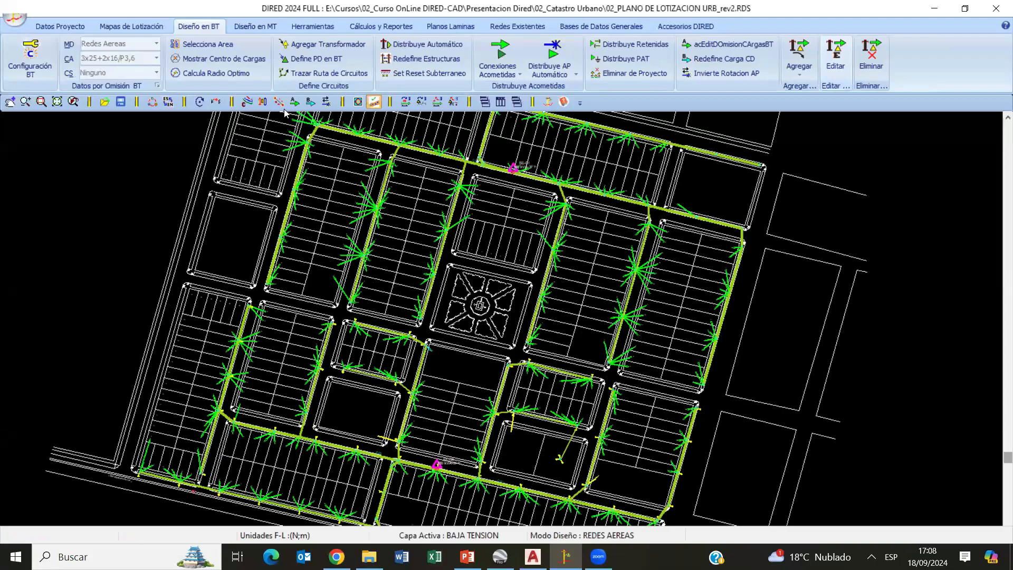
{"action": "scroll", "coordinate": [551, 332], "scroll_direction": "up", "scroll_amount": 4}
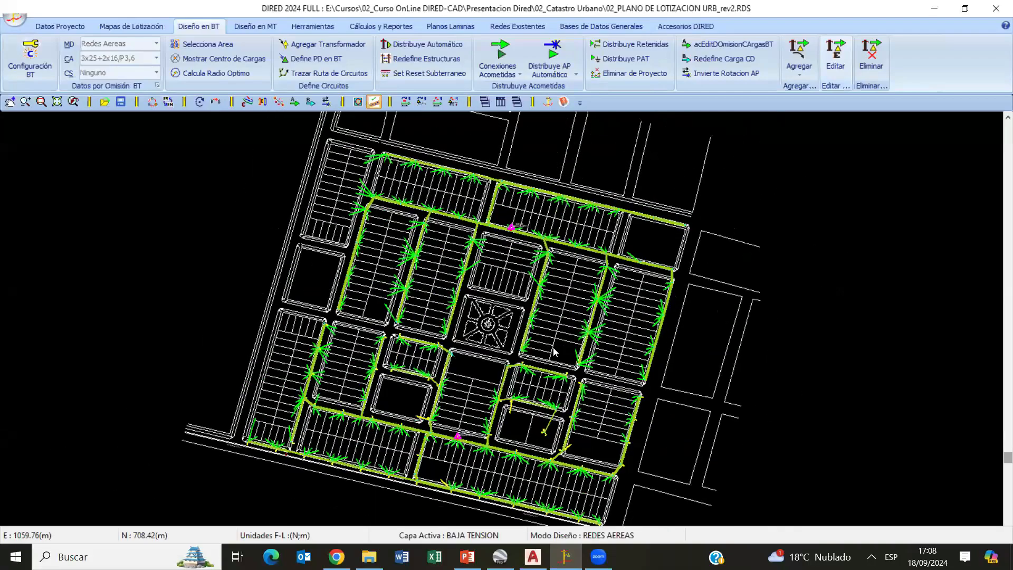
- Switch to the medium-voltage design and examine the transformer locations on the lot plan
{"action": "left_click", "coordinate": [265, 31]}
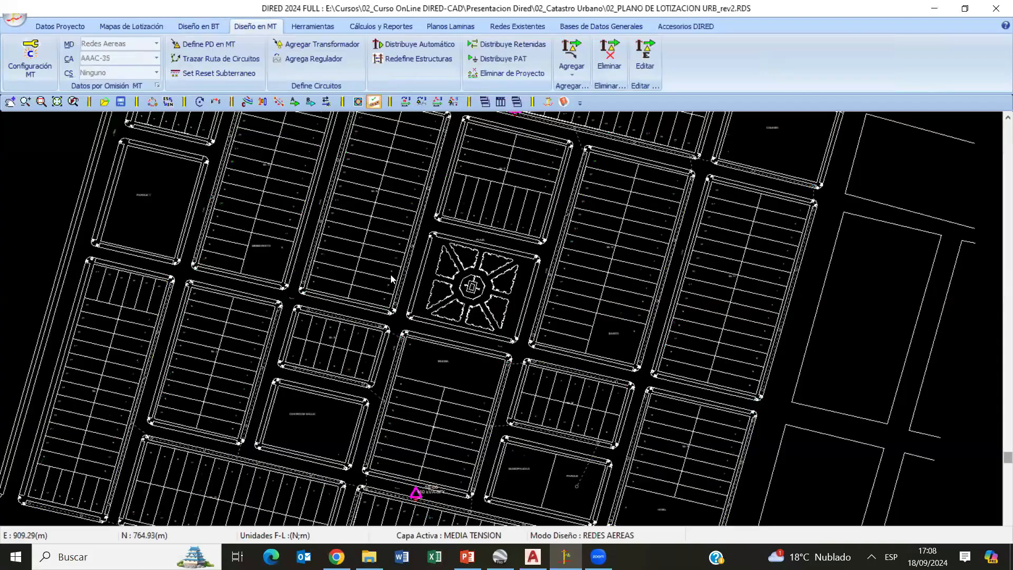
{"action": "scroll", "coordinate": [504, 359], "scroll_direction": "down", "scroll_amount": 3}
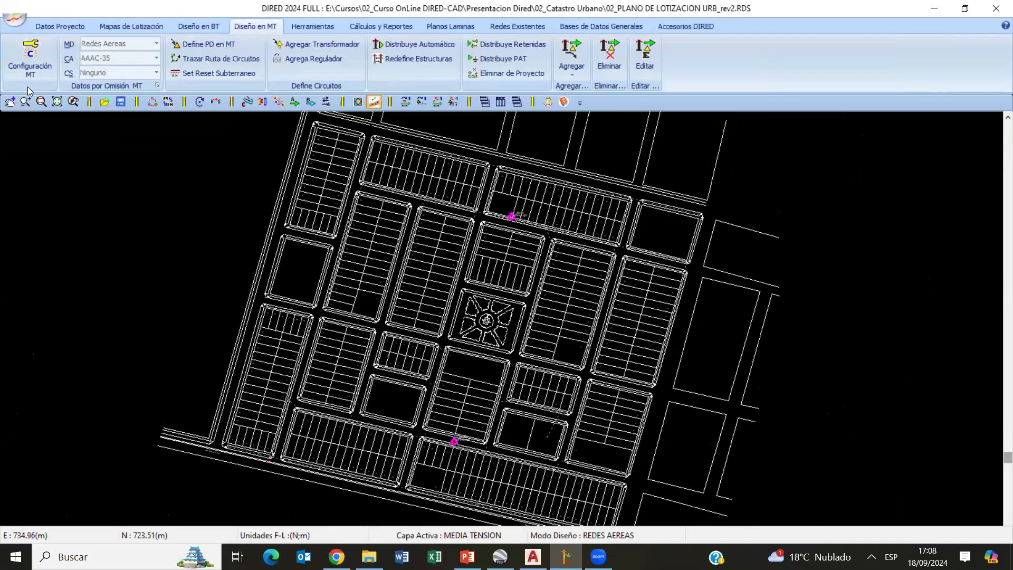
{"action": "middle_click_drag", "start_coordinate": [381, 418], "coordinate": [369, 336]}
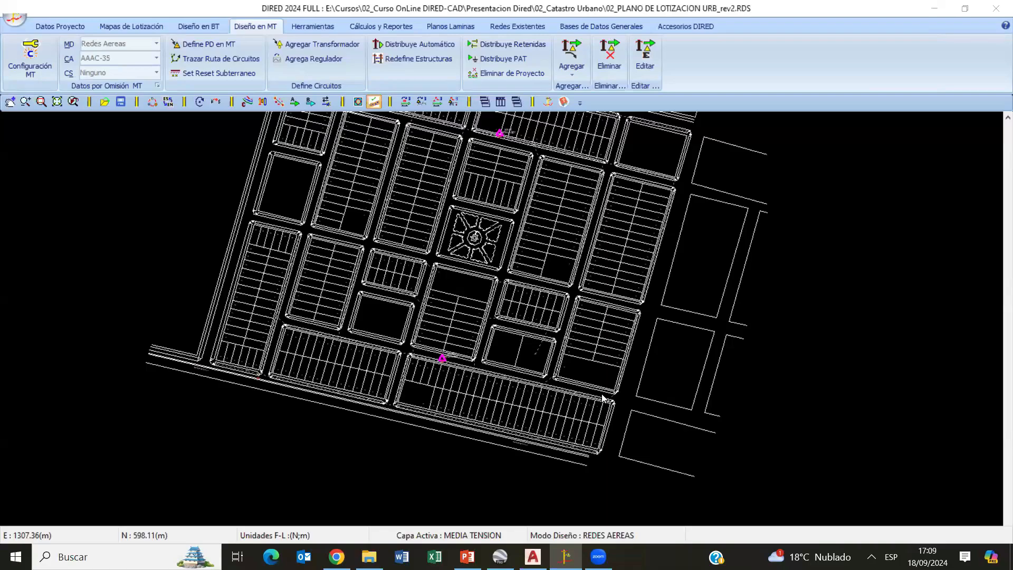
- Return to the low-voltage design and review the calculation settings in its general configuration without changing them
{"action": "left_click", "coordinate": [192, 29]}
{"action": "scroll", "coordinate": [463, 251], "scroll_direction": "up", "scroll_amount": 2}
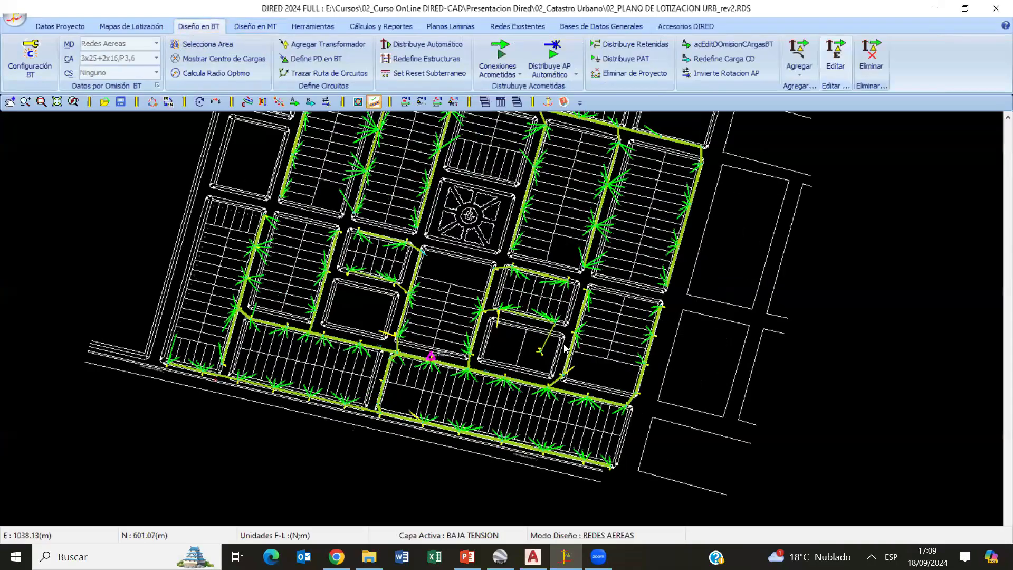
{"action": "scroll", "coordinate": [482, 297], "scroll_direction": "up", "scroll_amount": 1}
{"action": "scroll", "coordinate": [600, 388], "scroll_direction": "up", "scroll_amount": 1}
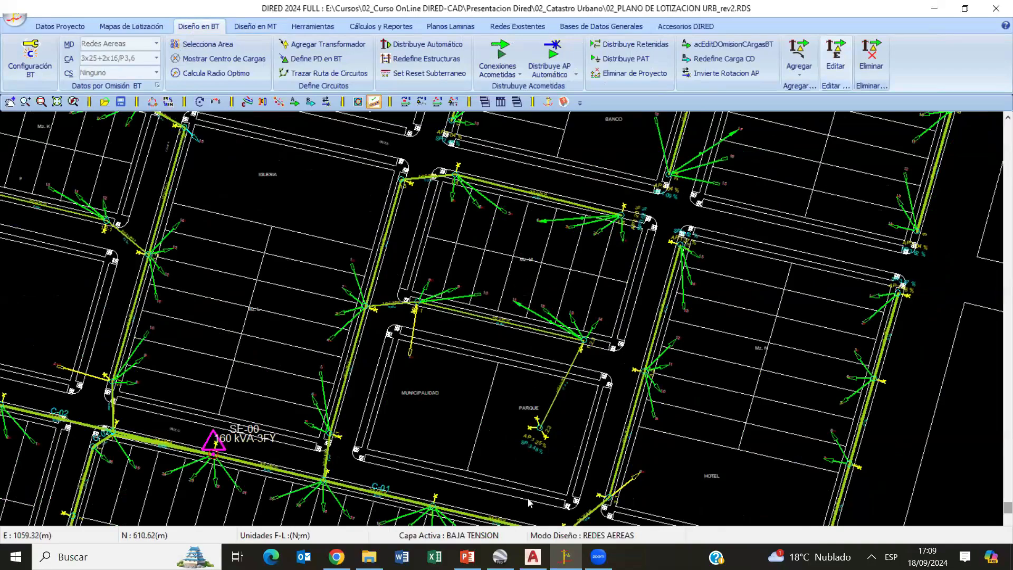
{"action": "left_click", "coordinate": [30, 64]}
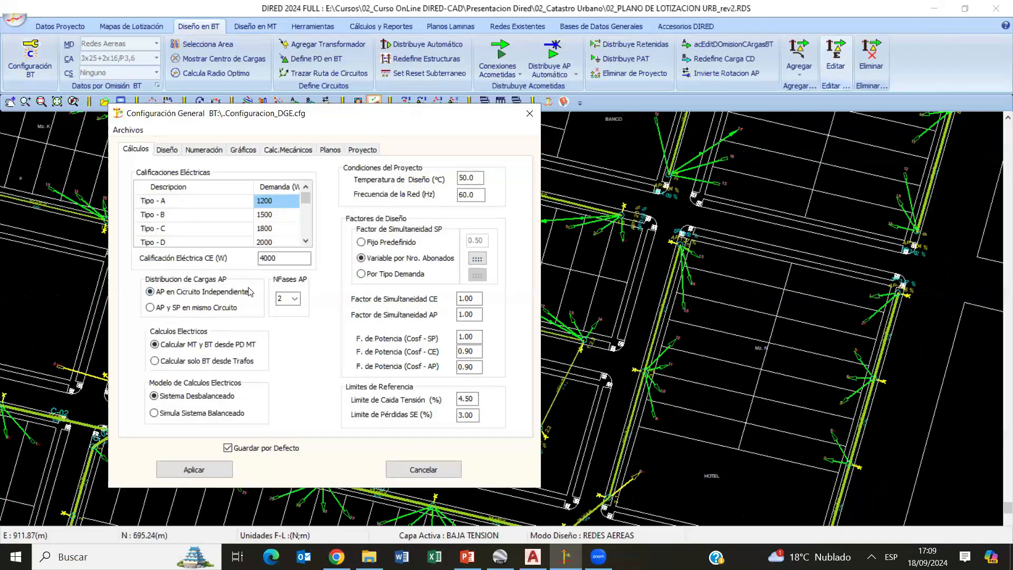
{"action": "left_click", "coordinate": [431, 469]}
- Open the low-voltage load balance for SE-00 and reassign the HOTEL special load to phase S
{"action": "left_click", "coordinate": [383, 27]}
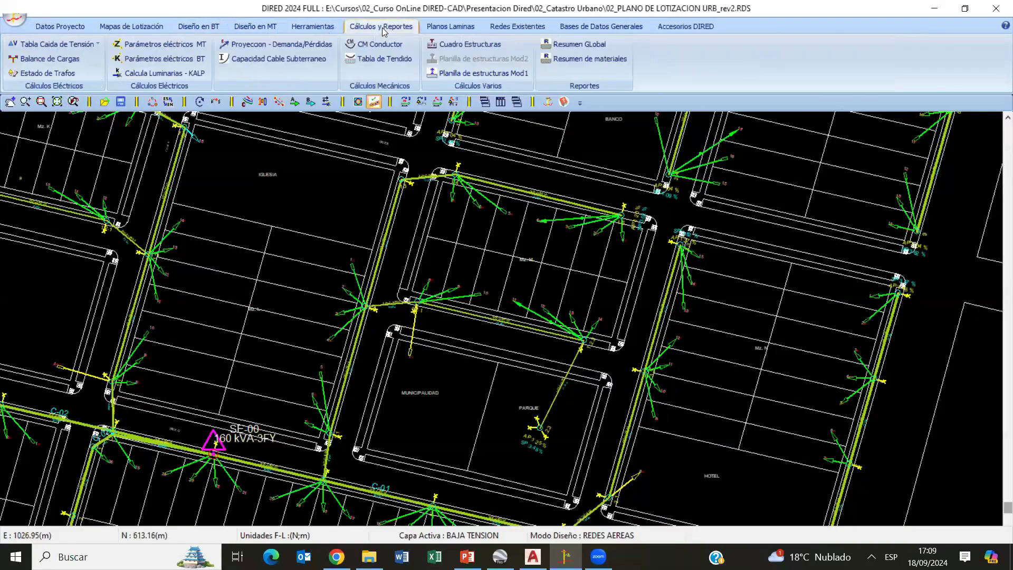
{"action": "left_click", "coordinate": [49, 59]}
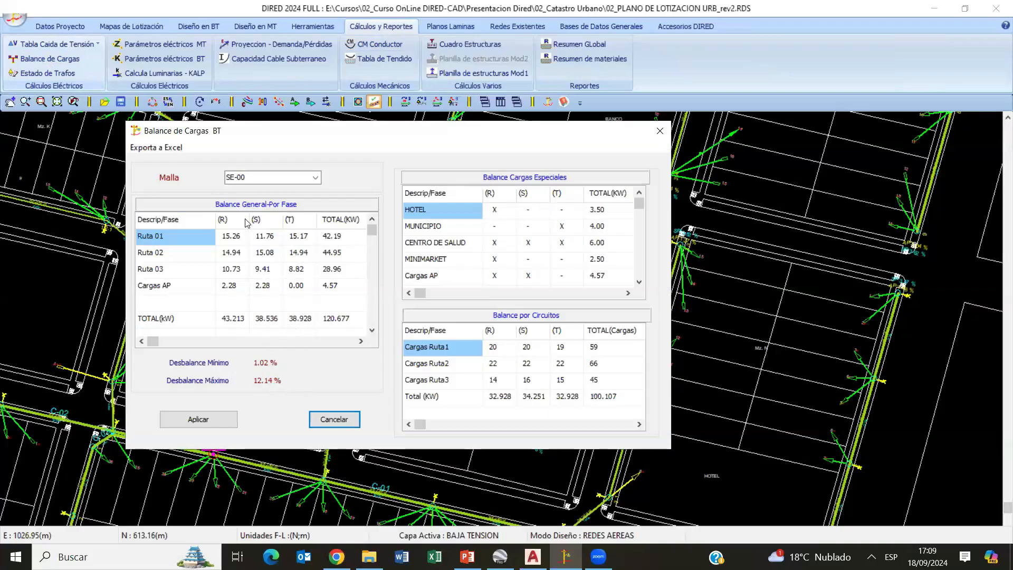
{"action": "left_click", "coordinate": [315, 178]}
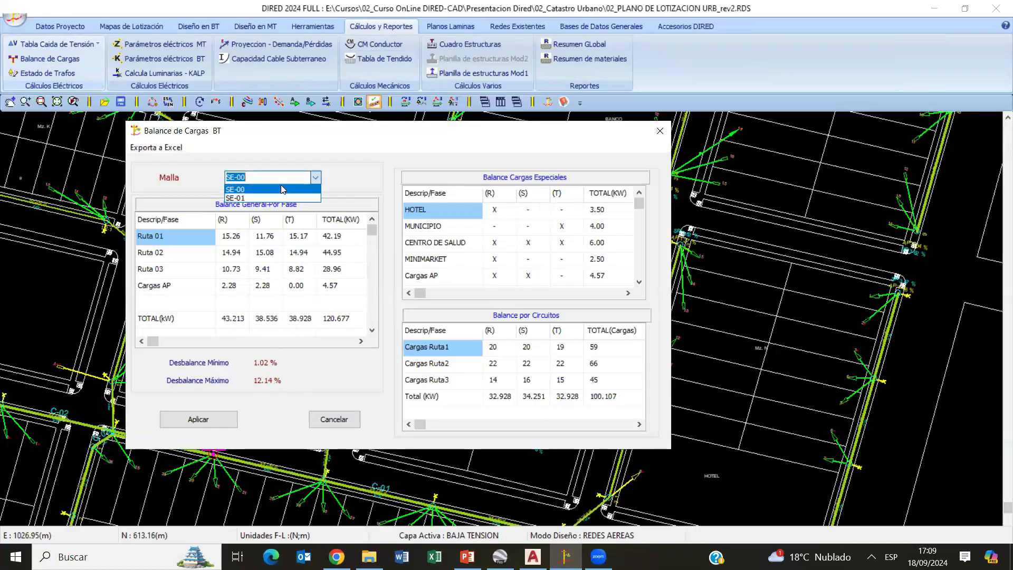
{"action": "left_click", "coordinate": [369, 188]}
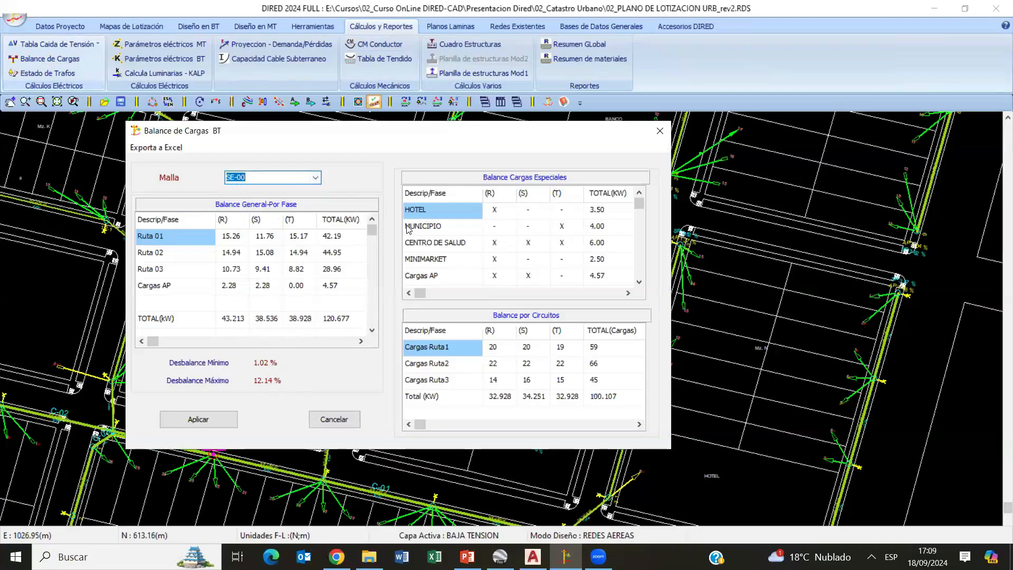
{"action": "left_click", "coordinate": [526, 211]}
{"action": "left_click", "coordinate": [530, 215]}
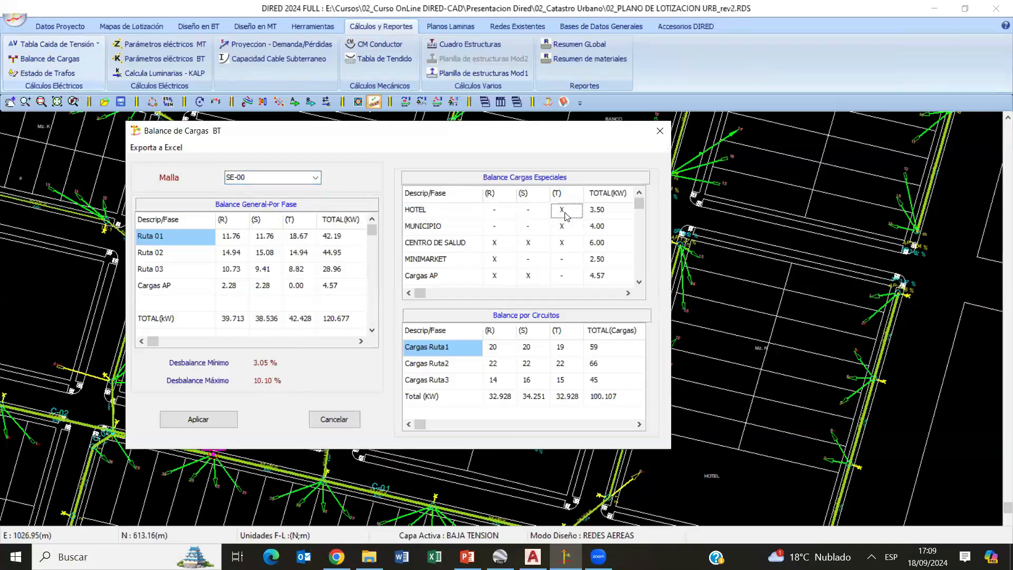
{"action": "left_click", "coordinate": [531, 215]}
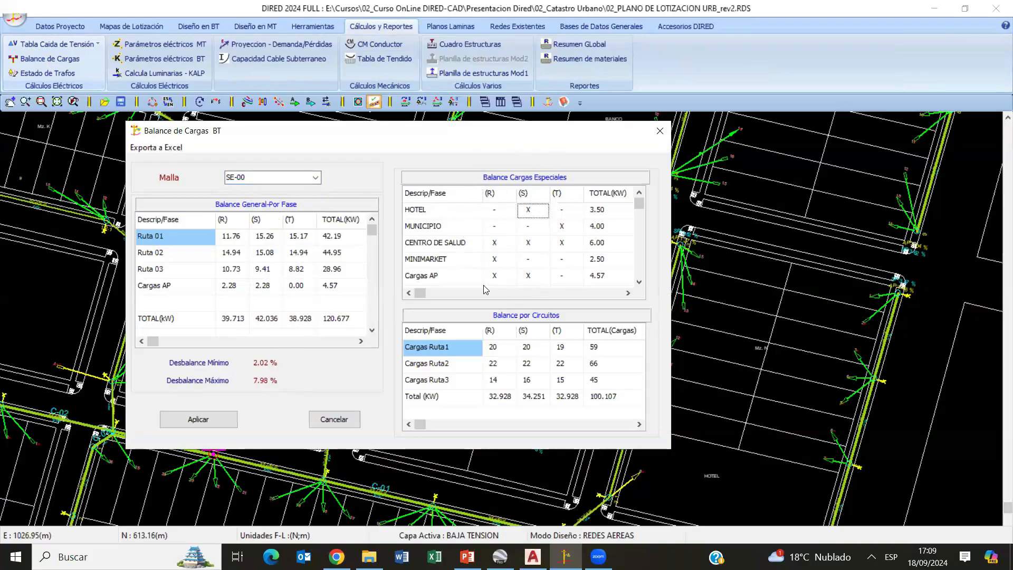
- Redistribute the Cargas Ruta2 loads as 23 on phase R, 20 on S and 23 on T, and apply the load balance
{"action": "double_click", "coordinate": [532, 369]}
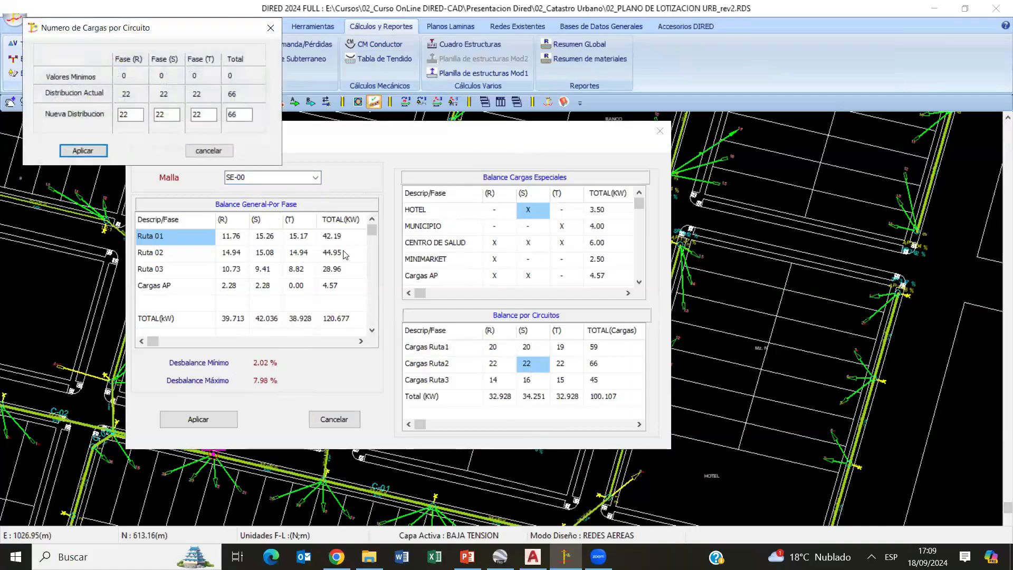
{"action": "left_click_drag", "start_coordinate": [178, 36], "coordinate": [590, 152]}
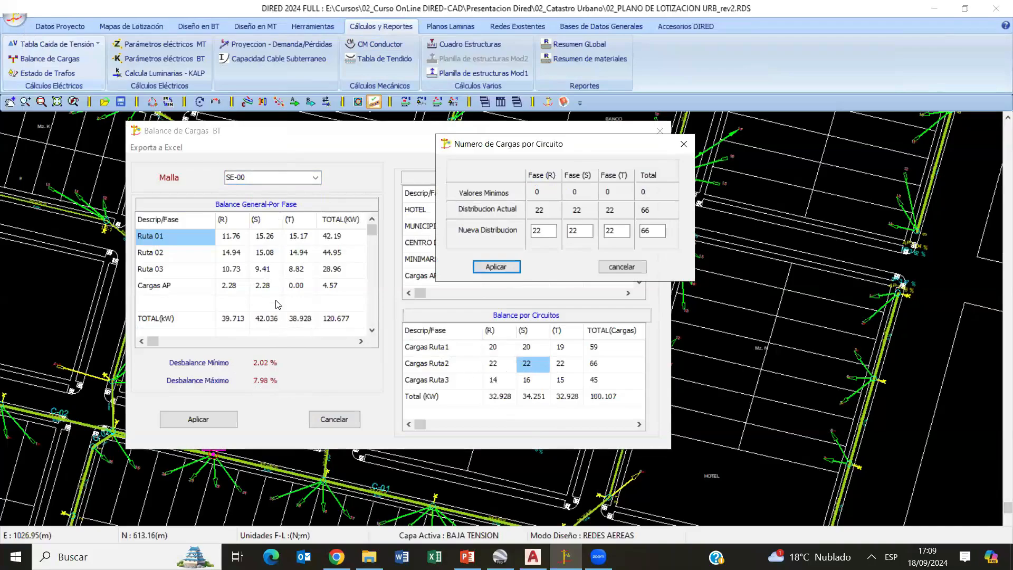
{"action": "double_click", "coordinate": [578, 231]}
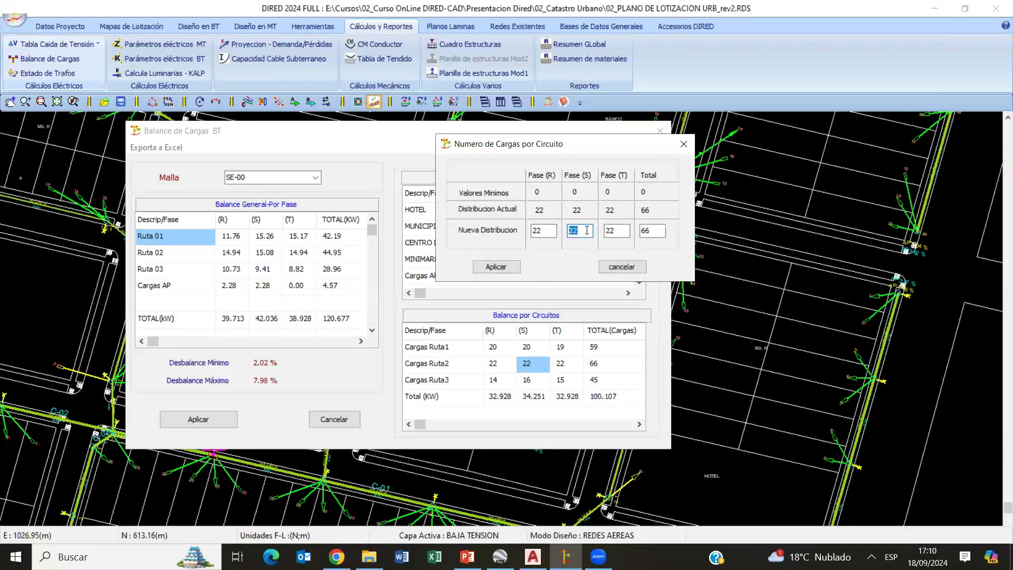
{"action": "left_click", "coordinate": [548, 232]}
{"action": "type", "text": "3"}
{"action": "left_click", "coordinate": [622, 231]}
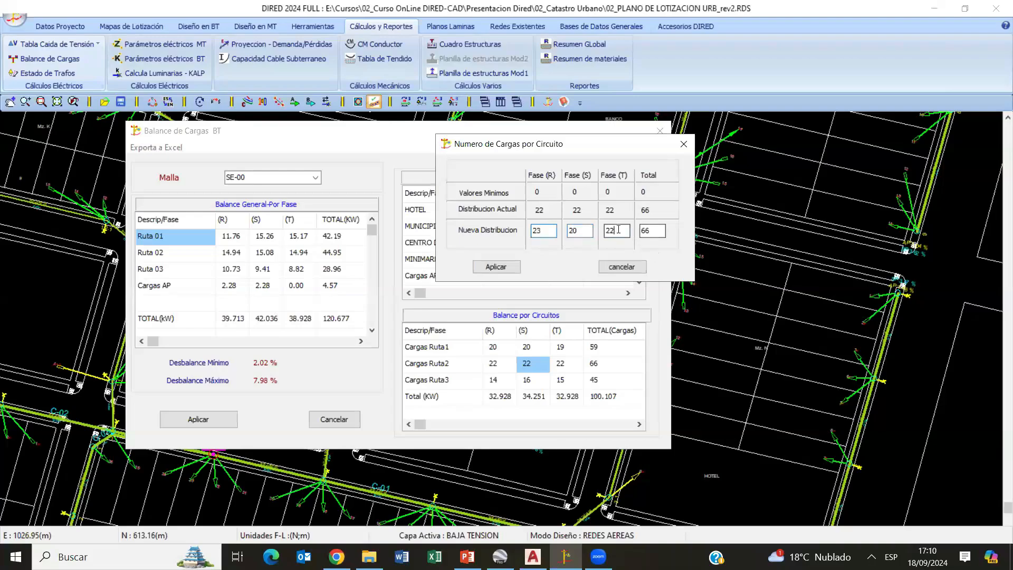
{"action": "type", "text": "3"}
{"action": "left_click", "coordinate": [507, 269]}
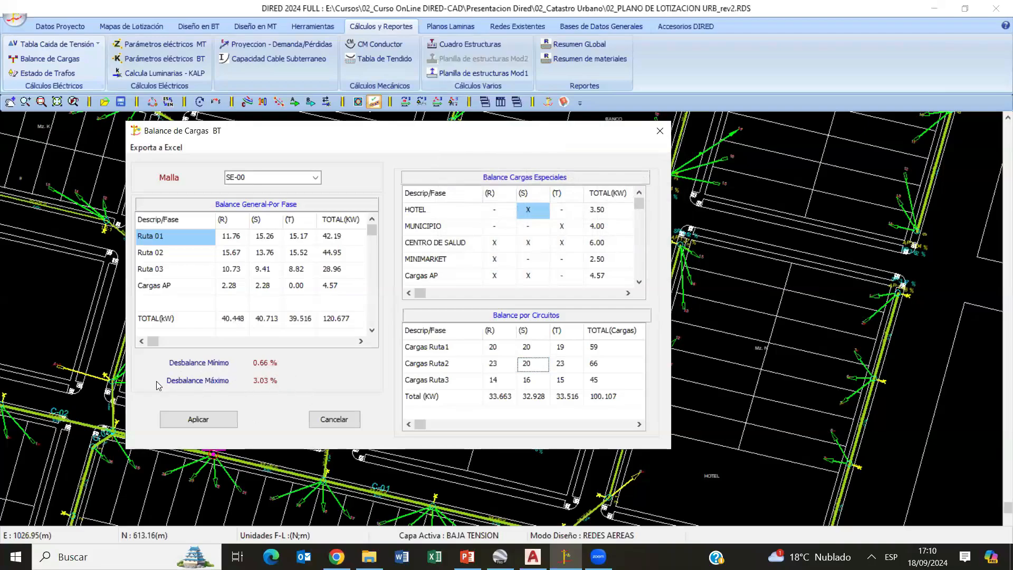
{"action": "left_click", "coordinate": [200, 421]}
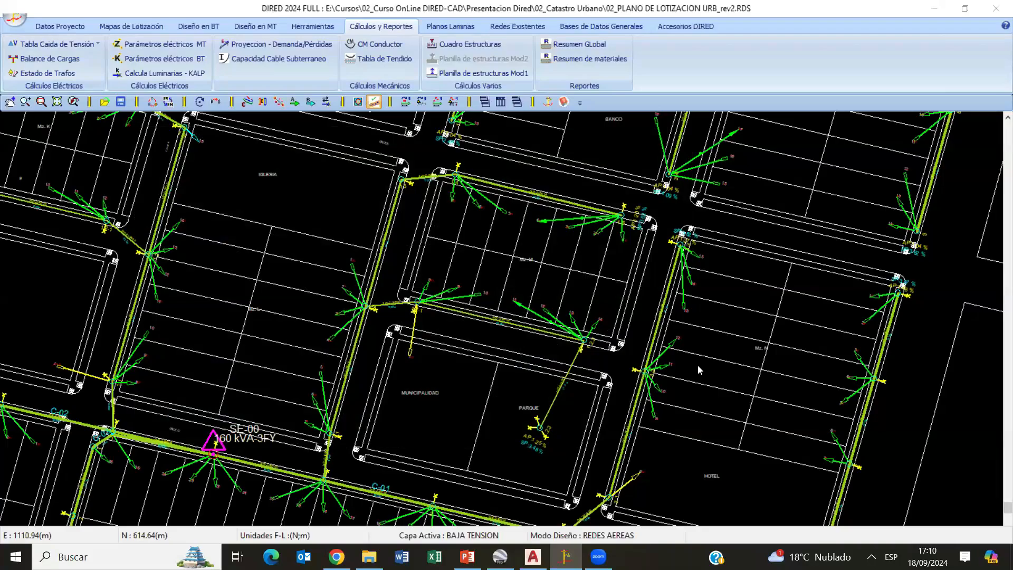
- Open the supports database (BD Soportes), review the graphic symbols available for projected supports, and close it without changes
{"action": "scroll", "coordinate": [697, 370], "scroll_direction": "down", "scroll_amount": 2}
{"action": "scroll", "coordinate": [752, 360], "scroll_direction": "down", "scroll_amount": 1}
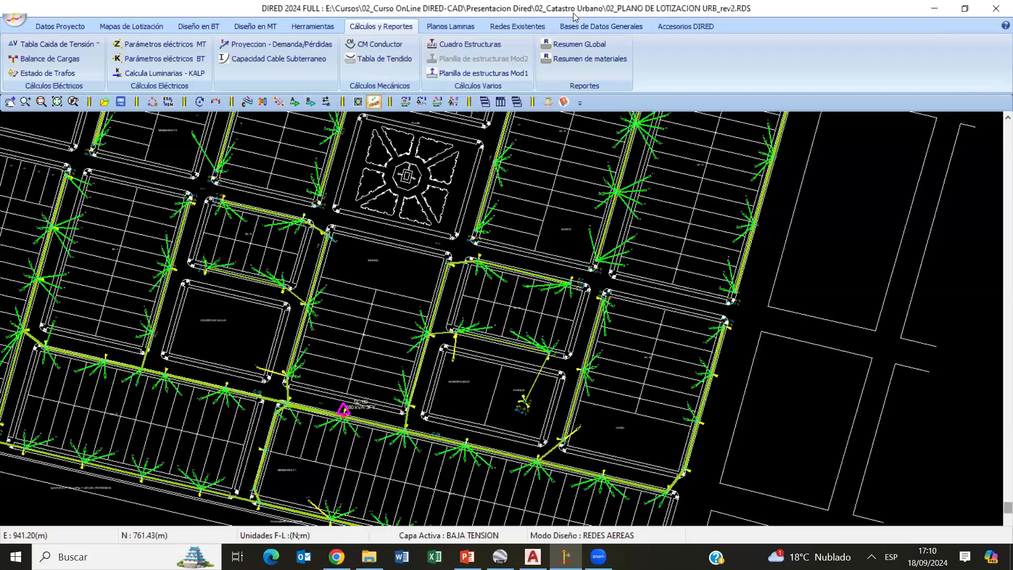
{"action": "left_click", "coordinate": [581, 26]}
{"action": "left_click", "coordinate": [153, 73]}
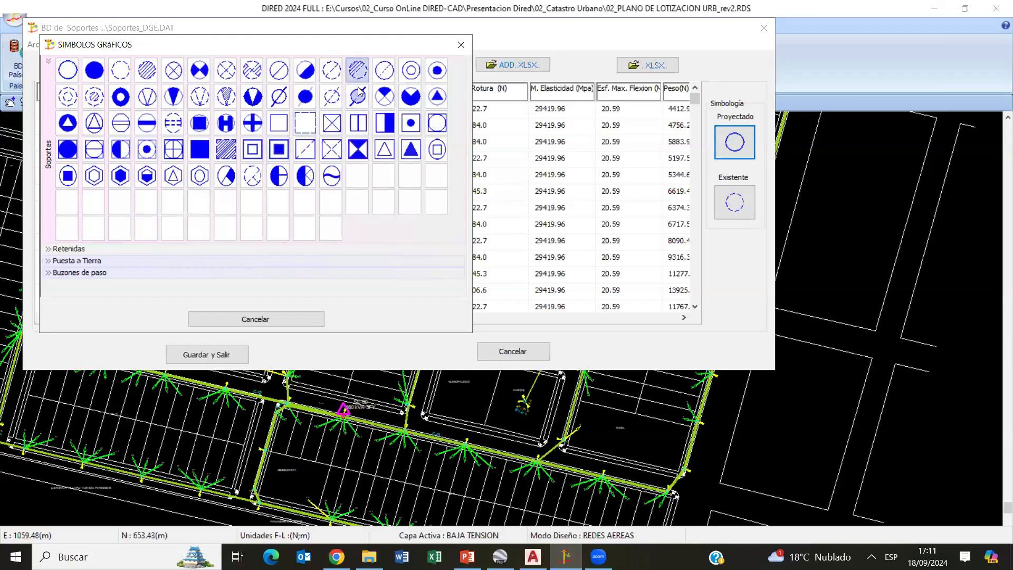
{"action": "left_click", "coordinate": [461, 45]}
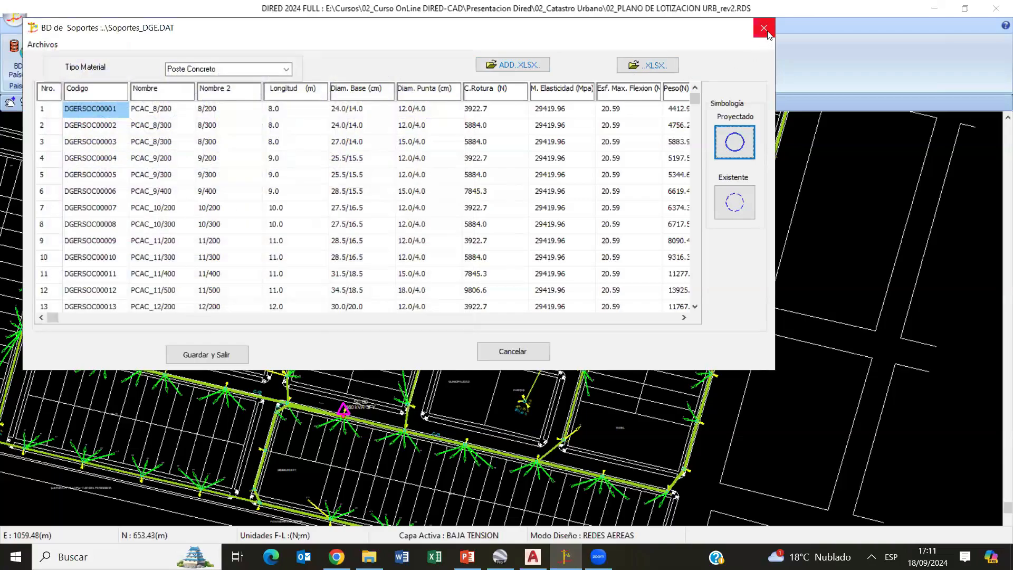
{"action": "left_click", "coordinate": [766, 32]}
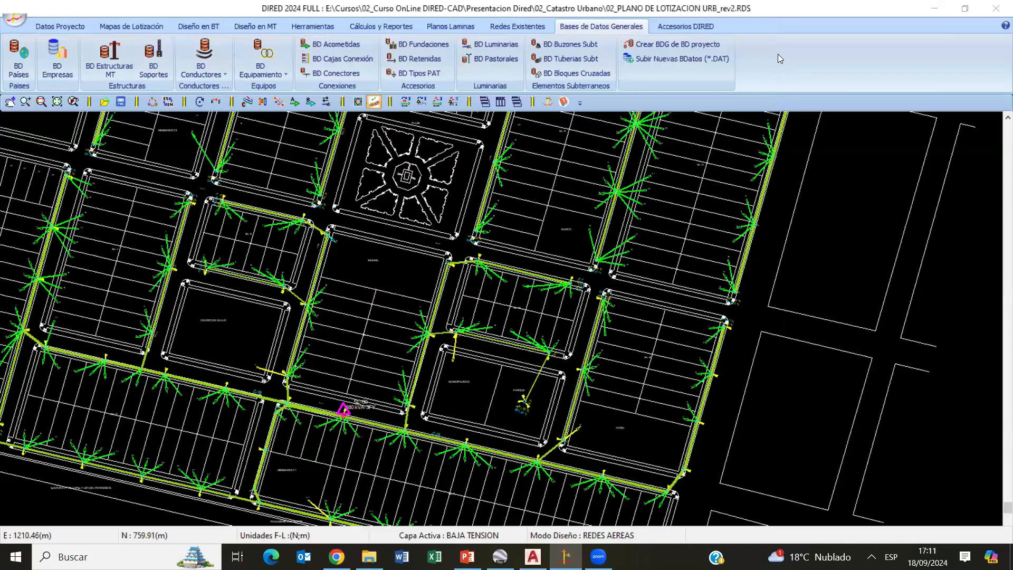
- Examine the structure symbols, luminaires, service-connection phases and conductor labels along circuits C-01, C-02 and C-03 near SE-00
{"action": "scroll", "coordinate": [549, 151], "scroll_direction": "up", "scroll_amount": 1}
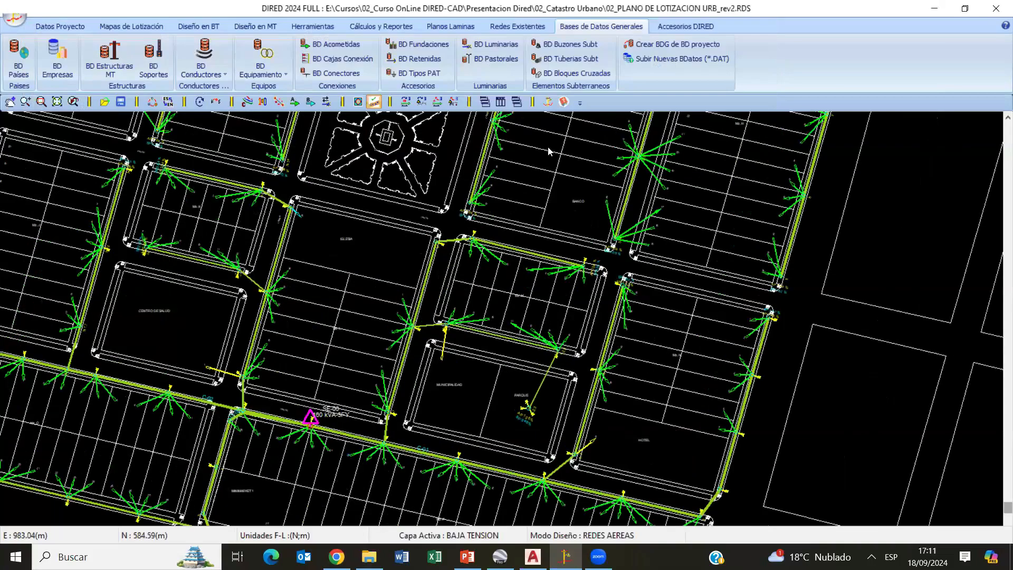
{"action": "scroll", "coordinate": [390, 422], "scroll_direction": "up", "scroll_amount": 6}
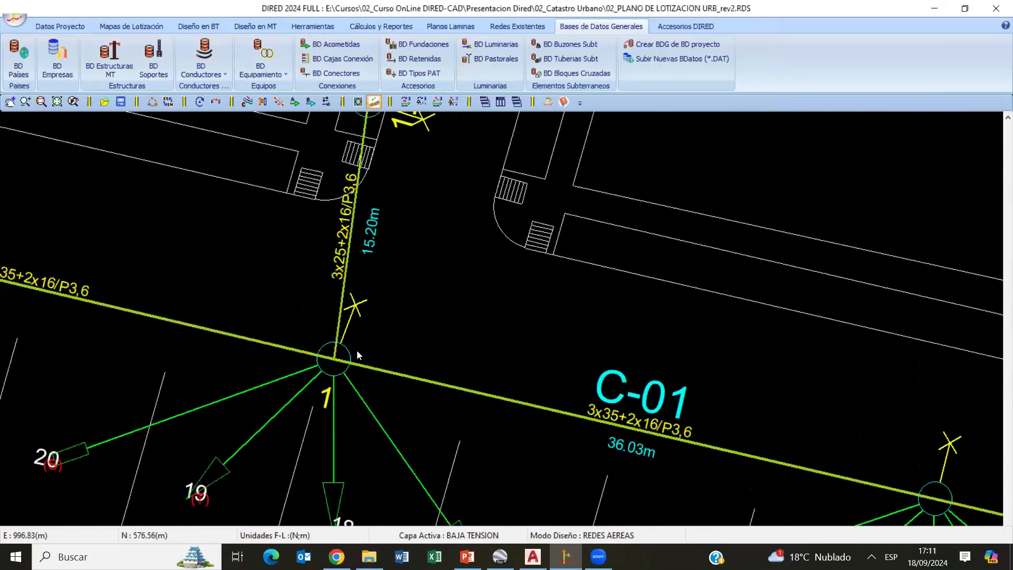
{"action": "scroll", "coordinate": [356, 350], "scroll_direction": "up", "scroll_amount": 3}
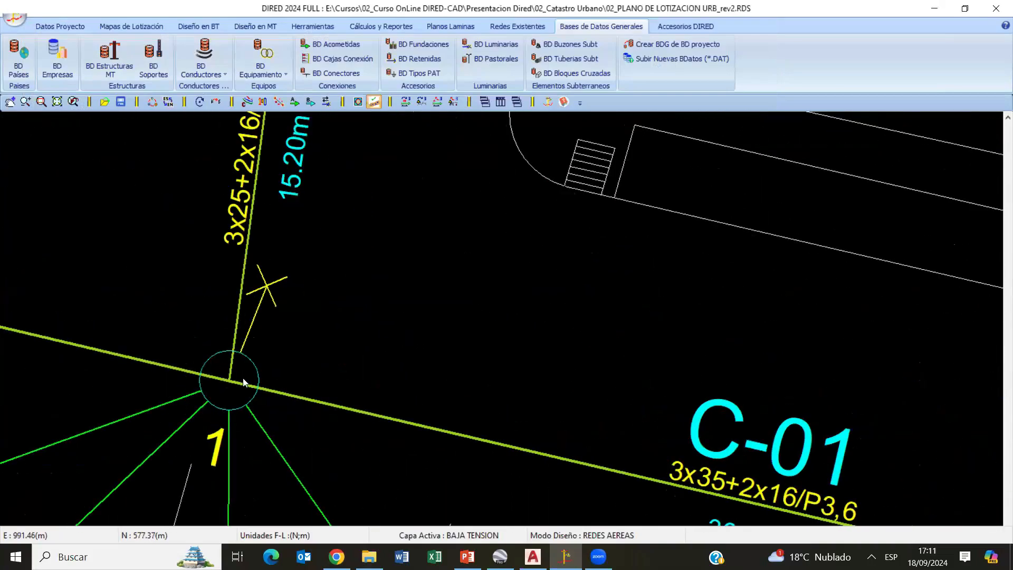
{"action": "scroll", "coordinate": [240, 375], "scroll_direction": "down", "scroll_amount": 3}
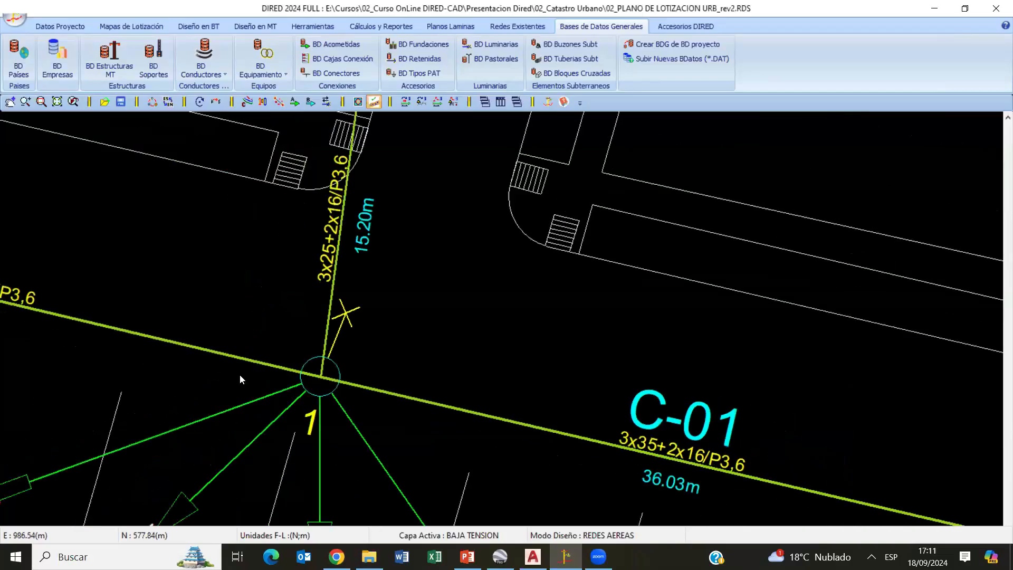
{"action": "scroll", "coordinate": [383, 370], "scroll_direction": "down", "scroll_amount": 2}
{"action": "scroll", "coordinate": [383, 370], "scroll_direction": "down", "scroll_amount": 3}
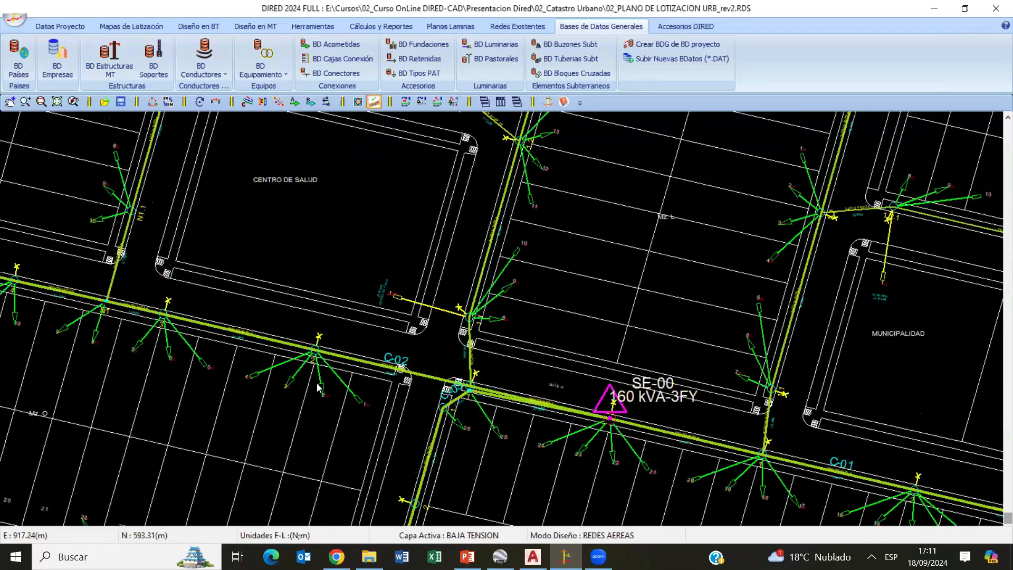
{"action": "scroll", "coordinate": [391, 316], "scroll_direction": "up", "scroll_amount": 4}
{"action": "scroll", "coordinate": [391, 315], "scroll_direction": "up", "scroll_amount": 2}
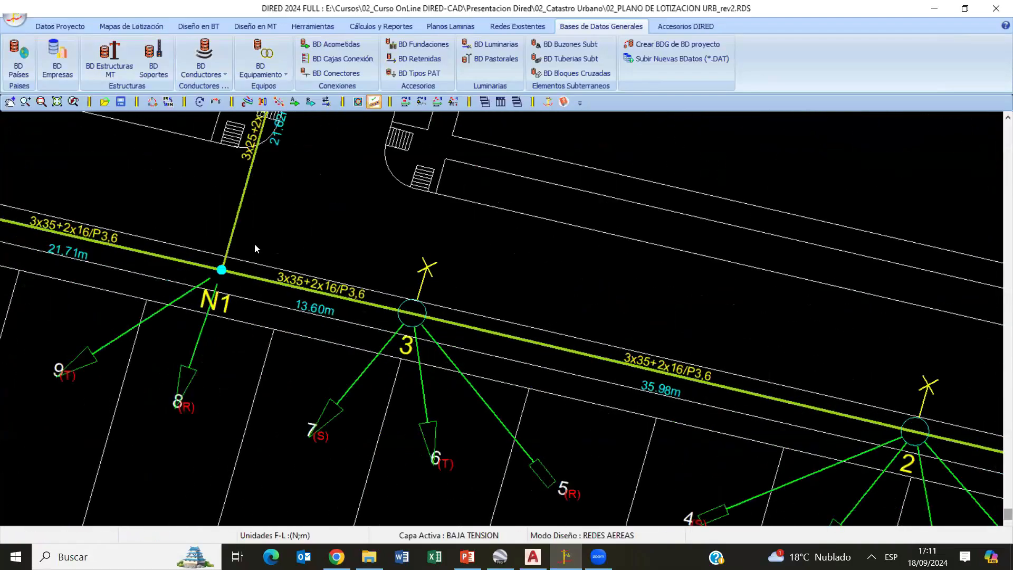
{"action": "scroll", "coordinate": [302, 301], "scroll_direction": "down", "scroll_amount": 5}
{"action": "middle_click_drag", "start_coordinate": [911, 451], "coordinate": [464, 337]}
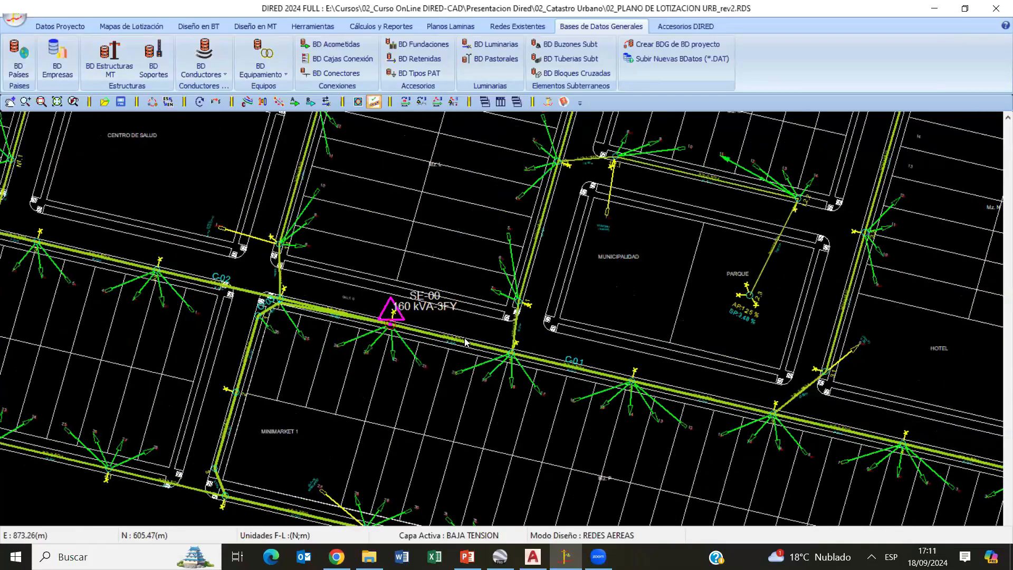
{"action": "scroll", "coordinate": [275, 299], "scroll_direction": "up", "scroll_amount": 5}
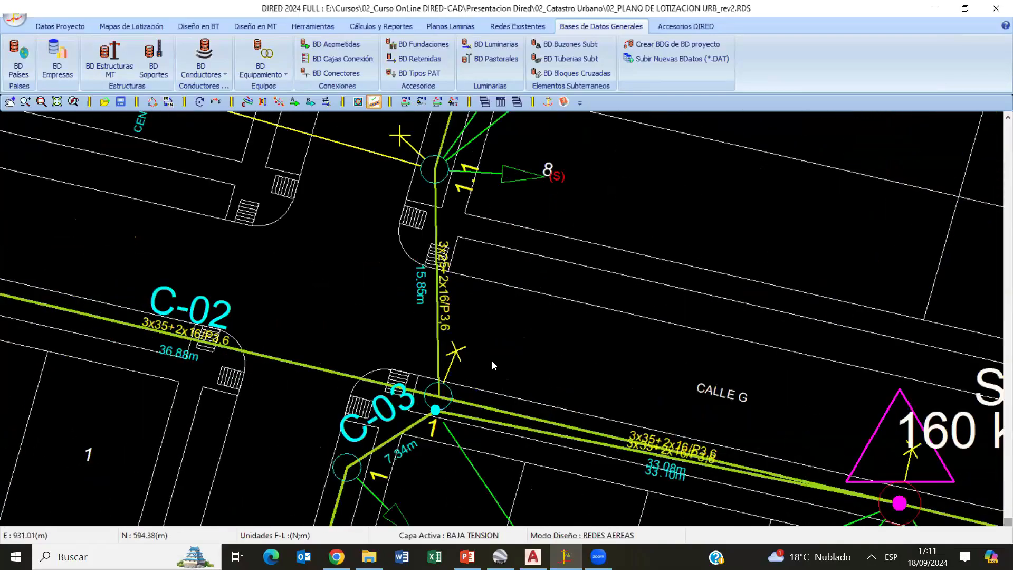
- Follow the branch from structure 1 near C-02 through structures 1.1 and 1.2 and back, checking structure numbering and service connections
{"action": "scroll", "coordinate": [312, 309], "scroll_direction": "down", "scroll_amount": 1}
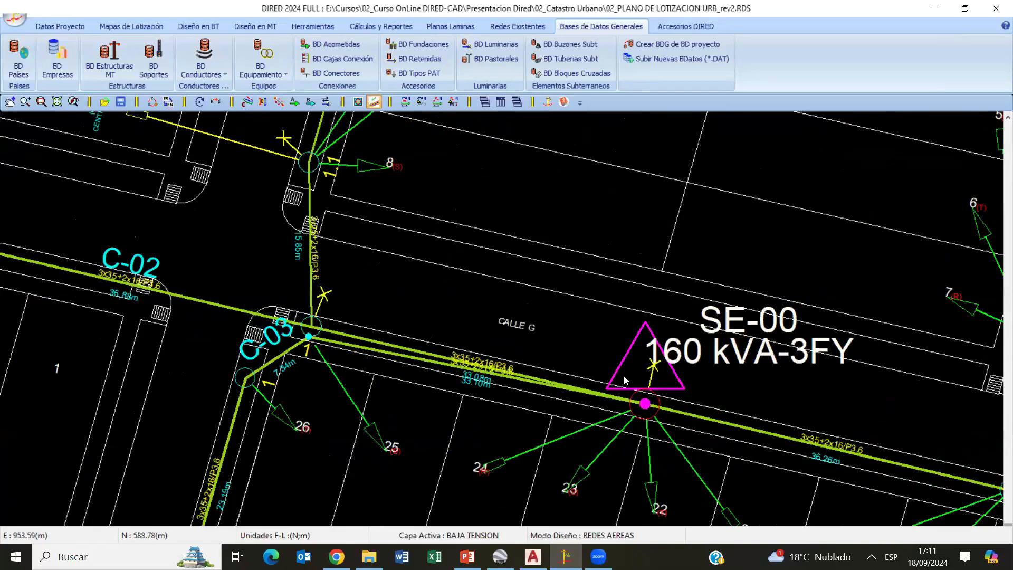
{"action": "scroll", "coordinate": [497, 368], "scroll_direction": "down", "scroll_amount": 2}
{"action": "middle_click_drag", "start_coordinate": [586, 417], "coordinate": [654, 435]}
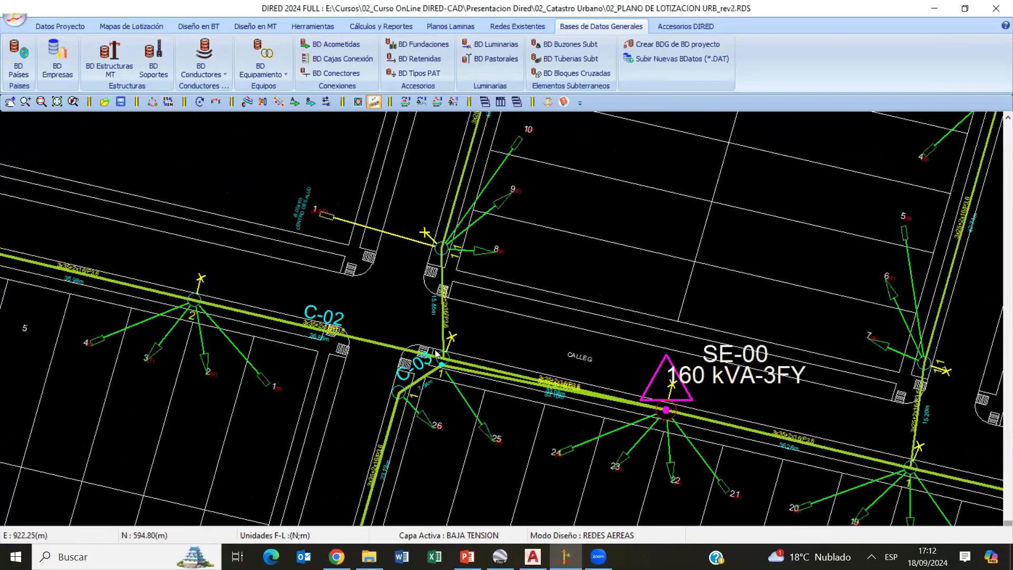
{"action": "scroll", "coordinate": [433, 391], "scroll_direction": "up", "scroll_amount": 1}
{"action": "scroll", "coordinate": [432, 388], "scroll_direction": "up", "scroll_amount": 3}
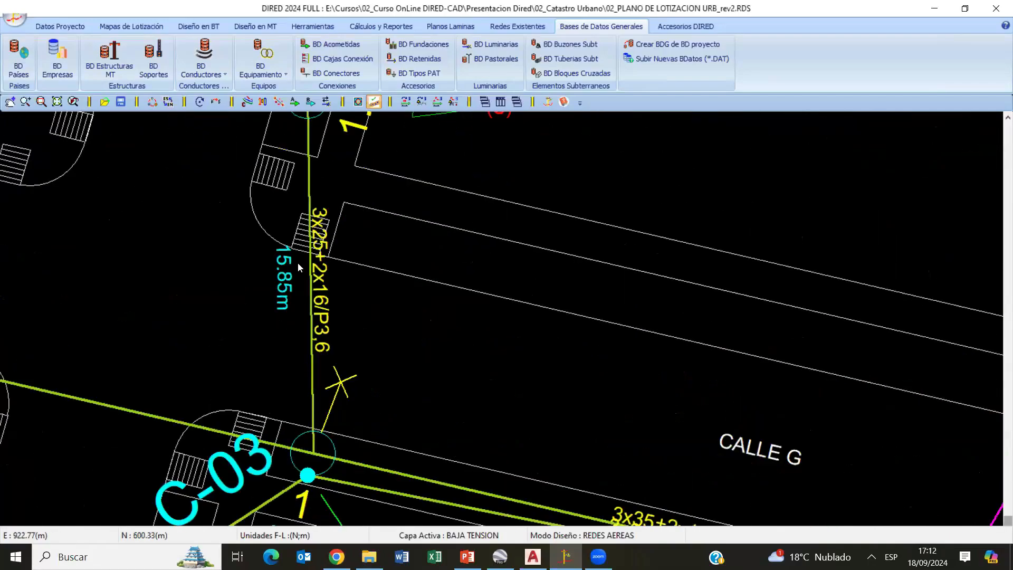
{"action": "scroll", "coordinate": [298, 234], "scroll_direction": "down", "scroll_amount": 1}
{"action": "mouse_move", "coordinate": [298, 302]}
{"action": "middle_mouse_down"}
{"action": "mouse_move", "coordinate": [284, 347]}
{"action": "mouse_move", "coordinate": [311, 268]}
{"action": "mouse_move", "coordinate": [337, 311]}
{"action": "mouse_move", "coordinate": [370, 449]}
{"action": "middle_mouse_up"}
{"action": "scroll", "coordinate": [377, 303], "scroll_direction": "down", "scroll_amount": 4}
{"action": "mouse_move", "coordinate": [408, 319]}
{"action": "middle_mouse_down"}
{"action": "mouse_move", "coordinate": [338, 456]}
{"action": "mouse_move", "coordinate": [279, 395]}
{"action": "middle_mouse_up"}
{"action": "scroll", "coordinate": [334, 470], "scroll_direction": "up", "scroll_amount": 3}
{"action": "mouse_move", "coordinate": [393, 275]}
{"action": "middle_mouse_down"}
{"action": "mouse_move", "coordinate": [368, 366]}
{"action": "mouse_move", "coordinate": [361, 505]}
{"action": "middle_mouse_up"}
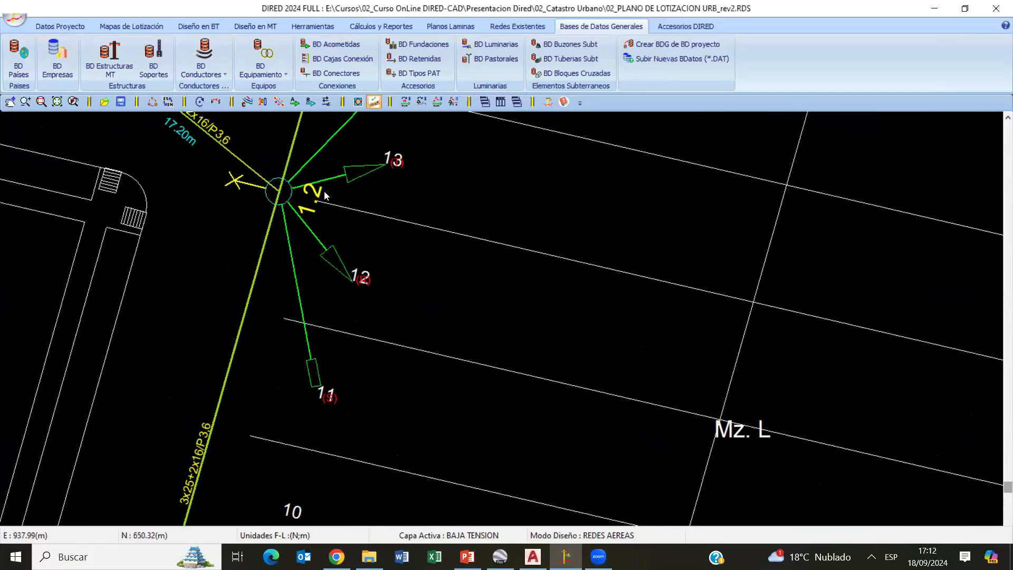
{"action": "middle_click_drag", "start_coordinate": [324, 192], "coordinate": [328, 373]}
{"action": "middle_click_drag", "start_coordinate": [459, 240], "coordinate": [442, 339]}
{"action": "scroll", "coordinate": [405, 142], "scroll_direction": "down", "scroll_amount": 2}
{"action": "mouse_move", "coordinate": [404, 143]}
{"action": "middle_mouse_down"}
{"action": "mouse_move", "coordinate": [437, 312]}
{"action": "mouse_move", "coordinate": [469, 170]}
{"action": "middle_mouse_up"}
{"action": "scroll", "coordinate": [450, 215], "scroll_direction": "down", "scroll_amount": 3}
{"action": "middle_click_drag", "start_coordinate": [483, 278], "coordinate": [489, 132]}
{"action": "middle_click_drag", "start_coordinate": [430, 290], "coordinate": [456, 119]}
{"action": "scroll", "coordinate": [425, 241], "scroll_direction": "up", "scroll_amount": 4}
{"action": "mouse_move", "coordinate": [390, 371]}
{"action": "middle_mouse_down"}
{"action": "mouse_move", "coordinate": [425, 240]}
{"action": "mouse_move", "coordinate": [393, 191]}
{"action": "mouse_move", "coordinate": [443, 240]}
{"action": "middle_mouse_up"}
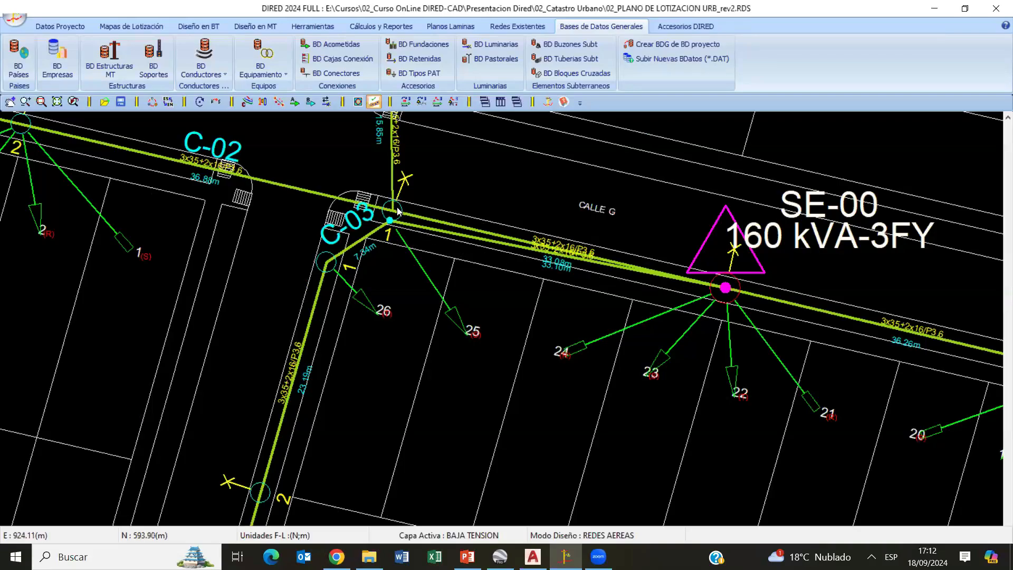
- Examine where circuits C-02 and C-03 meet at structure 1 beside SE-00, including the adjoining C-03 structure
{"action": "scroll", "coordinate": [388, 213], "scroll_direction": "up", "scroll_amount": 3}
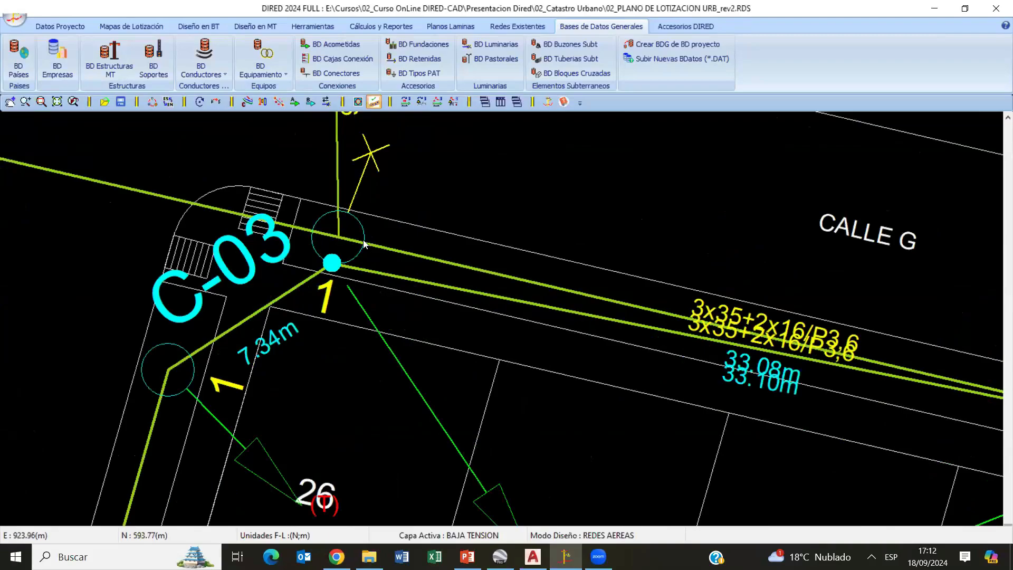
{"action": "scroll", "coordinate": [363, 242], "scroll_direction": "down", "scroll_amount": 2}
{"action": "scroll", "coordinate": [516, 322], "scroll_direction": "down", "scroll_amount": 3}
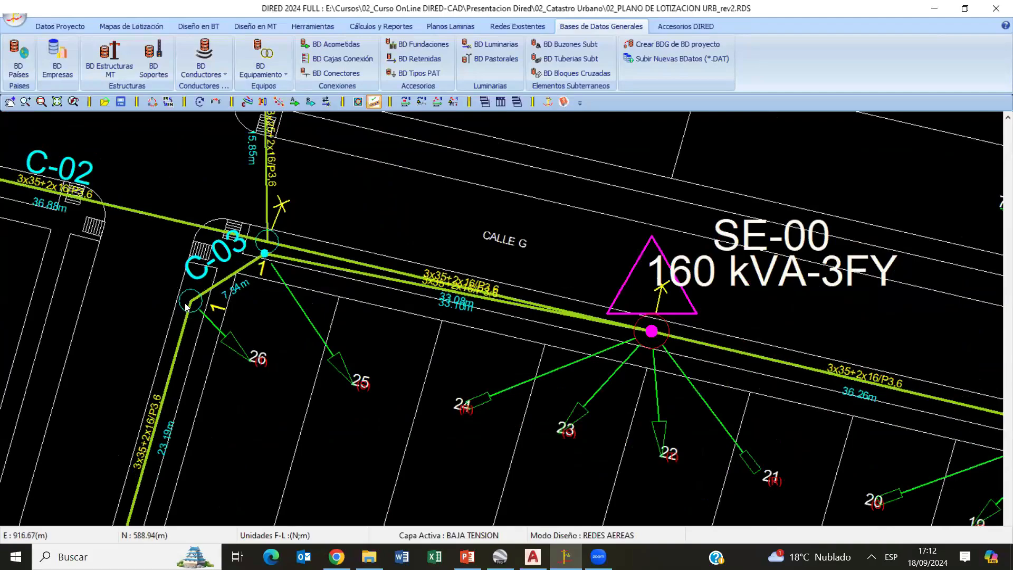
{"action": "scroll", "coordinate": [369, 306], "scroll_direction": "down", "scroll_amount": 1}
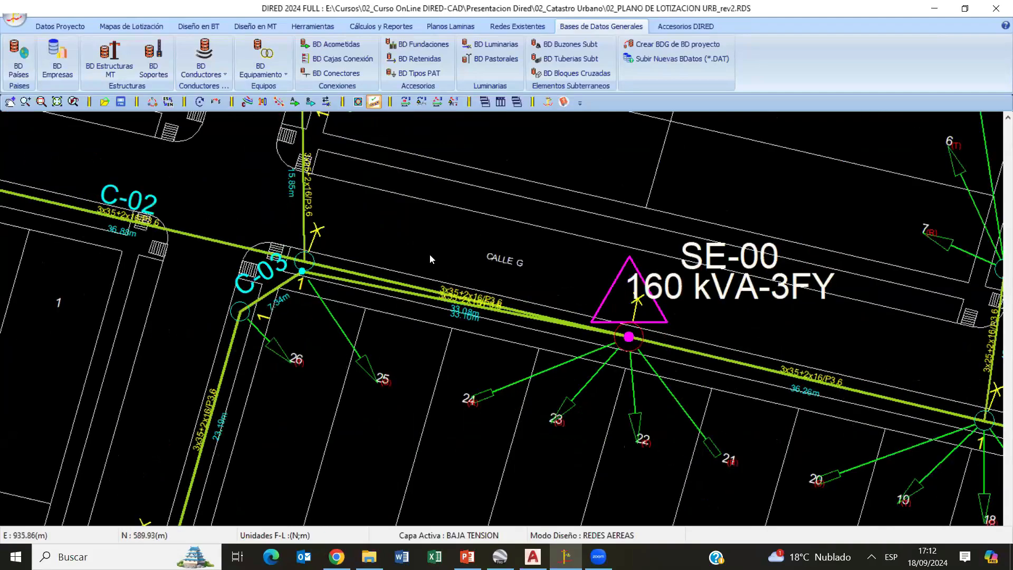
{"action": "middle_click_drag", "start_coordinate": [349, 301], "coordinate": [461, 279]}
{"action": "scroll", "coordinate": [401, 245], "scroll_direction": "down", "scroll_amount": 3}
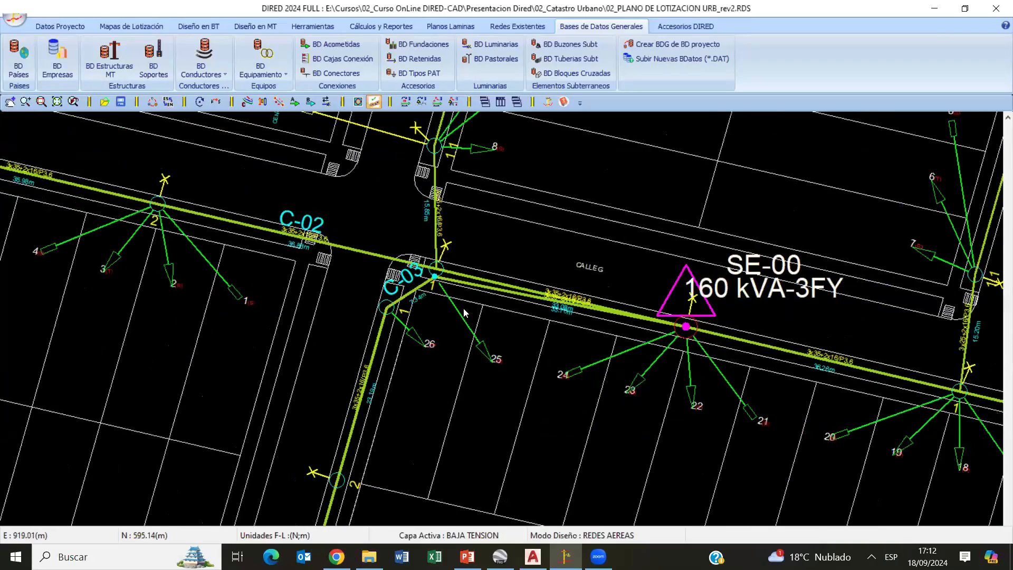
{"action": "scroll", "coordinate": [426, 357], "scroll_direction": "down", "scroll_amount": 5}
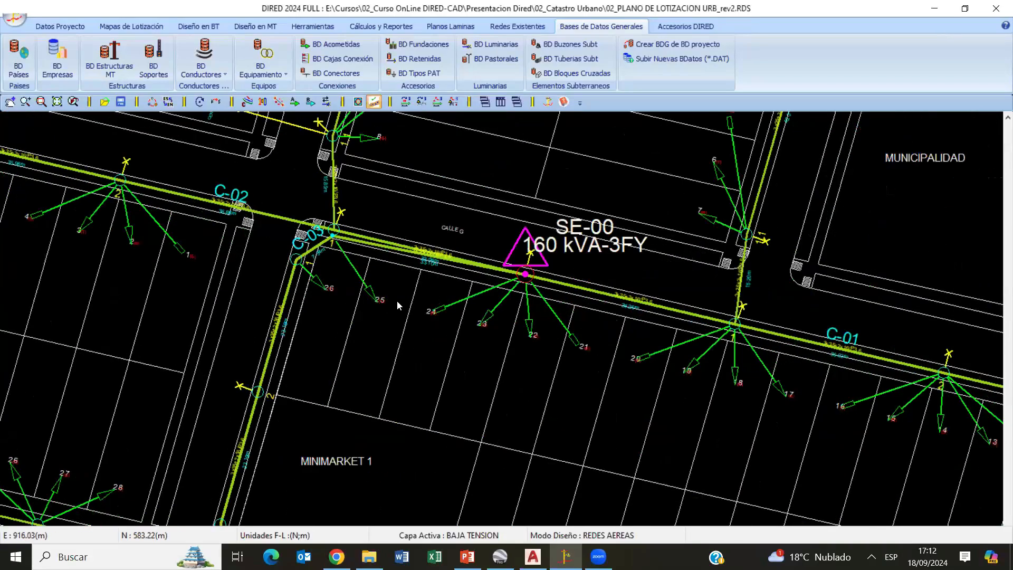
- Trace a circuit branch about 26 m long from structure 4 of C-03 across Panamericana Norte and end the route
{"action": "scroll", "coordinate": [363, 316], "scroll_direction": "up", "scroll_amount": 5}
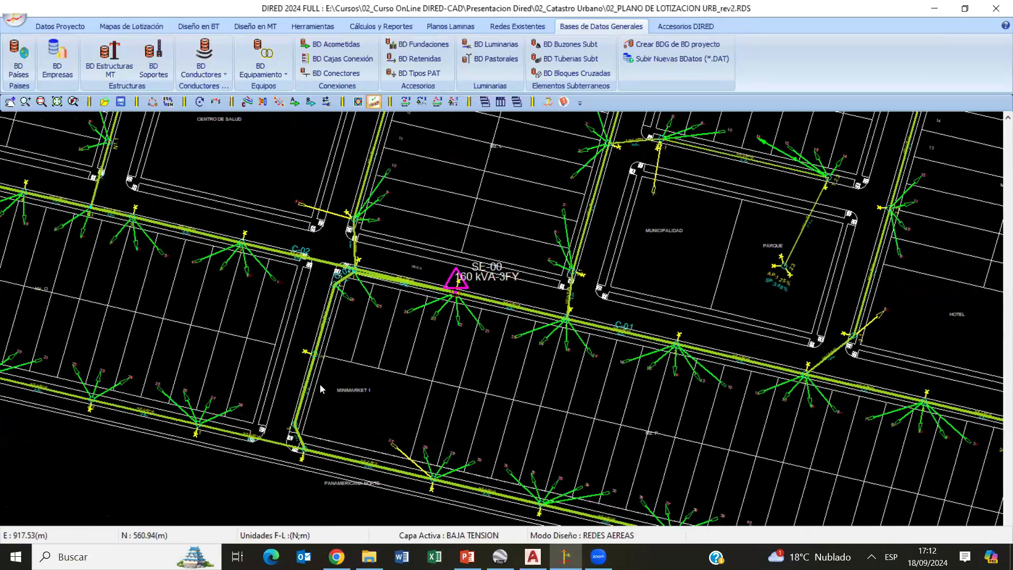
{"action": "scroll", "coordinate": [340, 391], "scroll_direction": "up", "scroll_amount": 3}
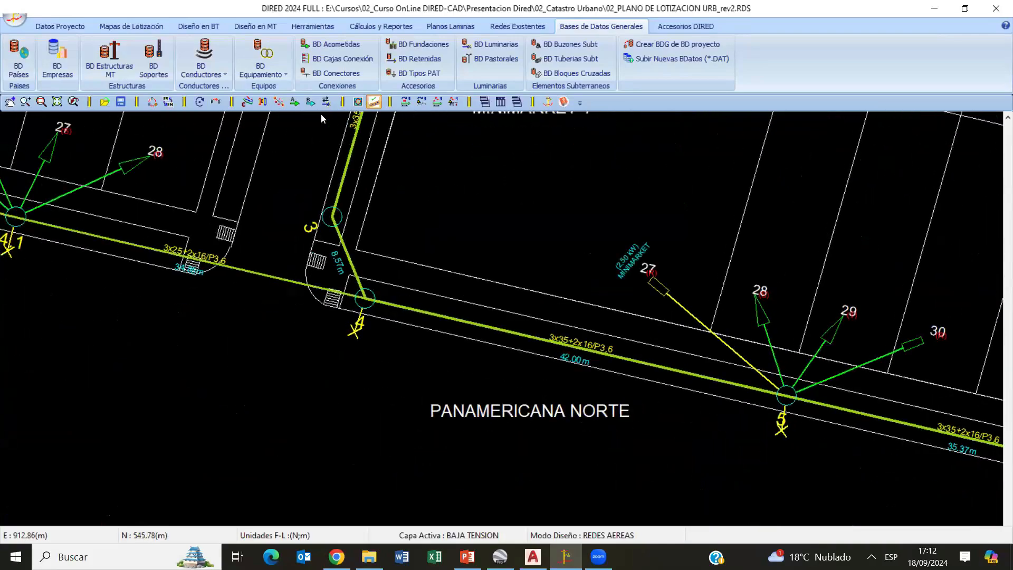
{"action": "left_click", "coordinate": [199, 26]}
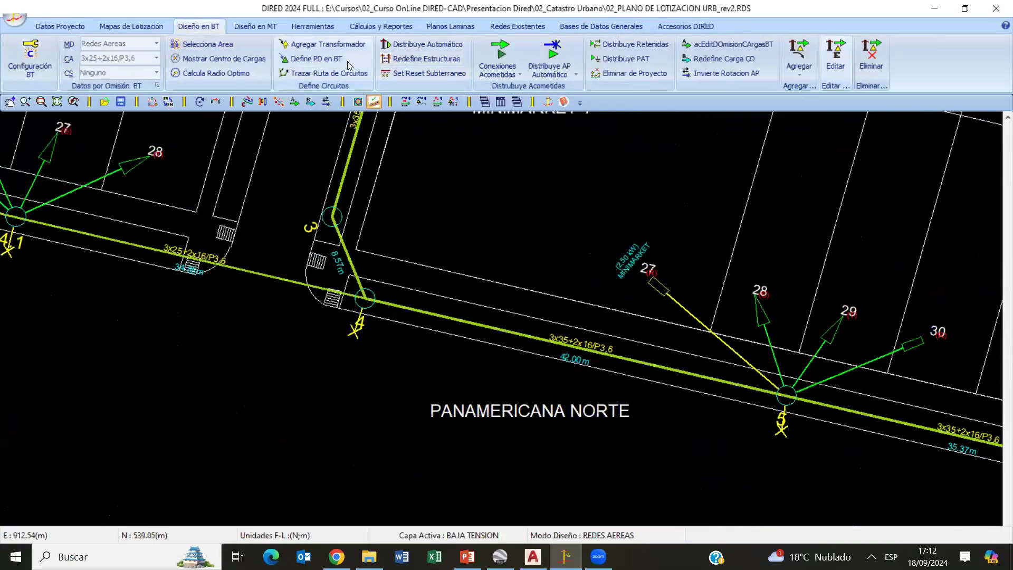
{"action": "left_click", "coordinate": [330, 73]}
{"action": "left_click", "coordinate": [365, 299]}
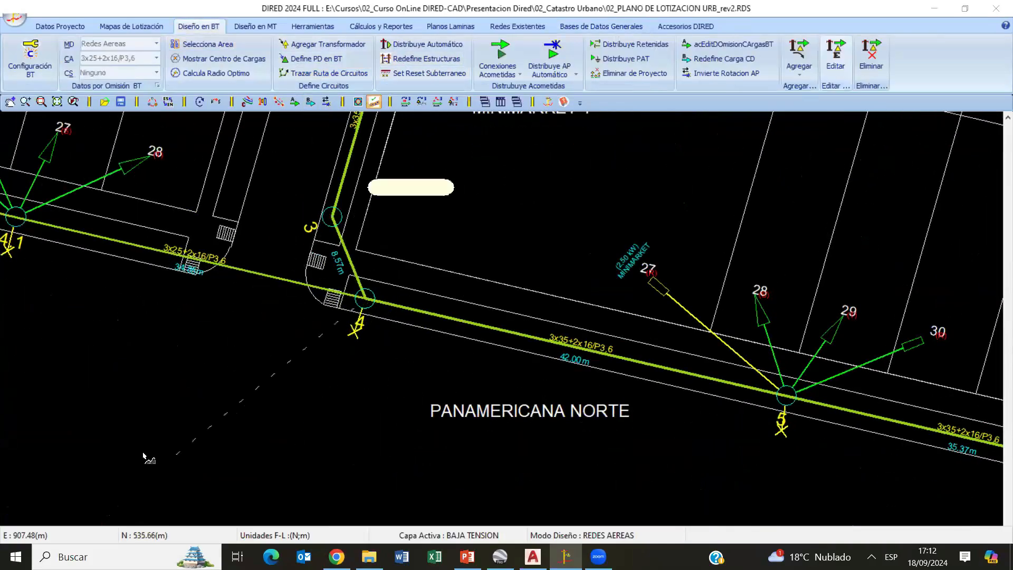
{"action": "left_click", "coordinate": [142, 451]}
{"action": "right_click", "coordinate": [390, 354]}
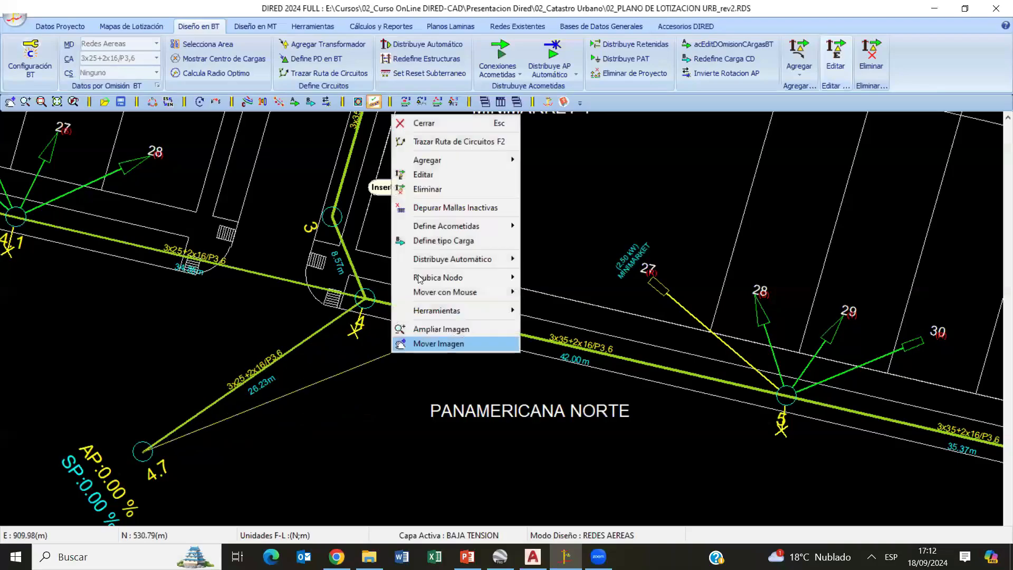
{"action": "left_click", "coordinate": [406, 126]}
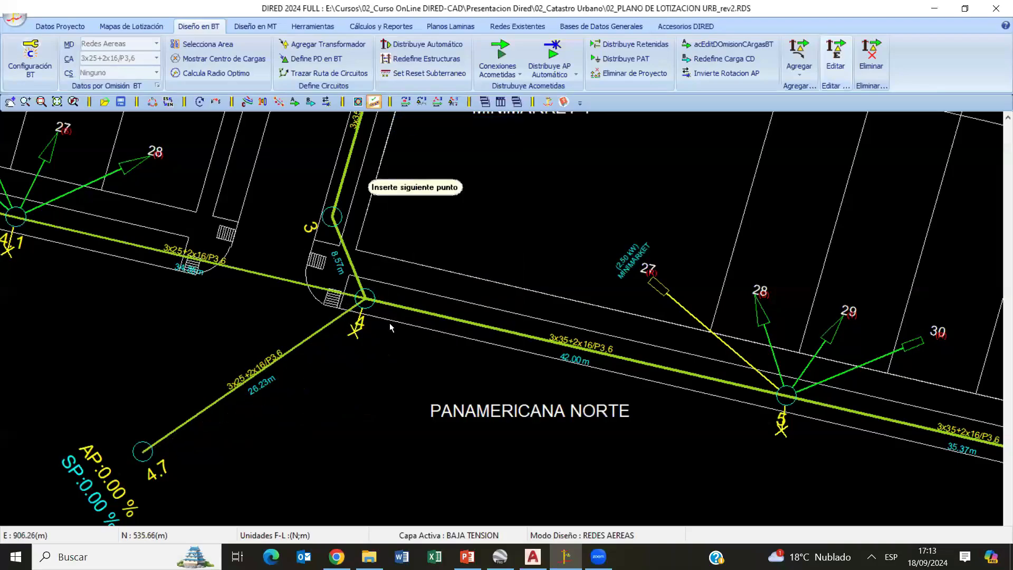
{"action": "scroll", "coordinate": [401, 318], "scroll_direction": "down", "scroll_amount": 5}
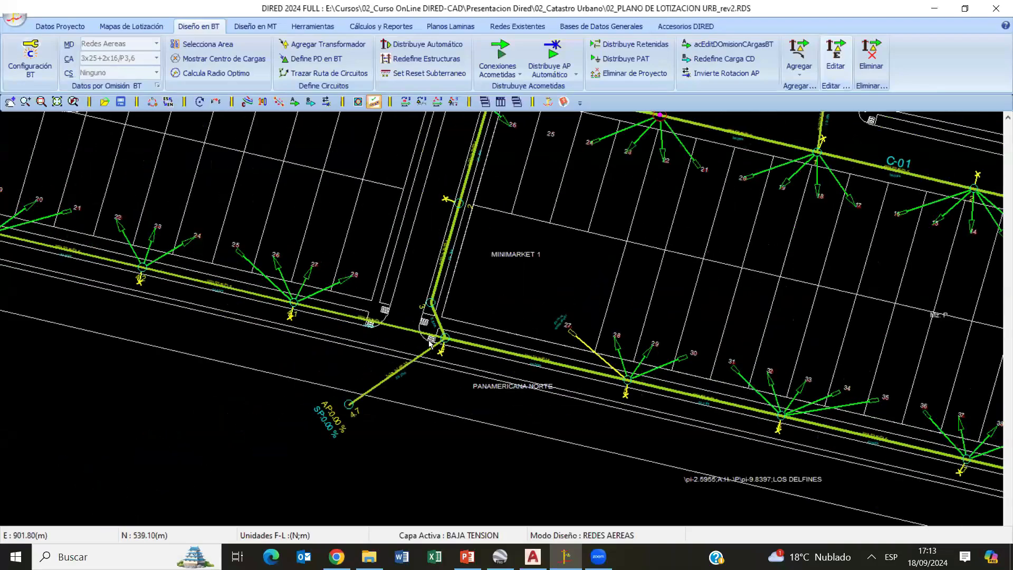
{"action": "scroll", "coordinate": [501, 369], "scroll_direction": "up", "scroll_amount": 5}
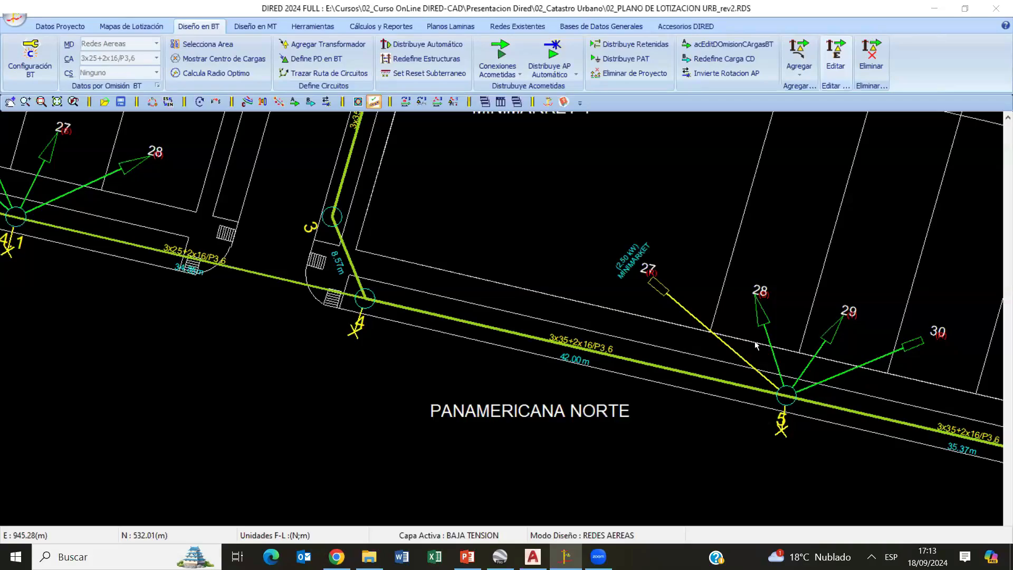
- Automatically distribute type RI guys at the line ends only, with 1 guy per pole per side
{"action": "scroll", "coordinate": [559, 275], "scroll_direction": "down", "scroll_amount": 3}
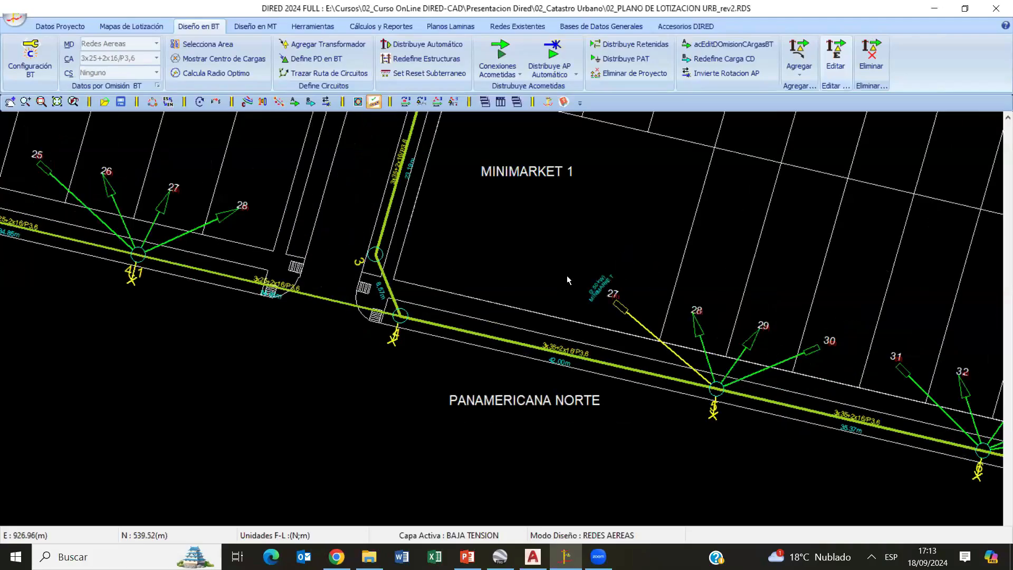
{"action": "scroll", "coordinate": [564, 268], "scroll_direction": "down", "scroll_amount": 2}
{"action": "scroll", "coordinate": [357, 354], "scroll_direction": "down", "scroll_amount": 2}
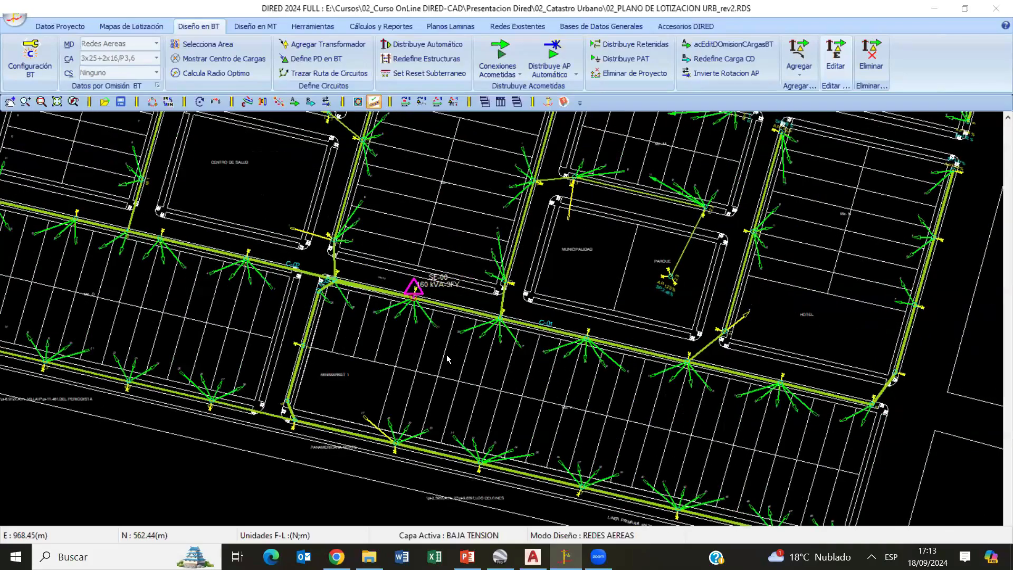
{"action": "scroll", "coordinate": [683, 364], "scroll_direction": "up", "scroll_amount": 5}
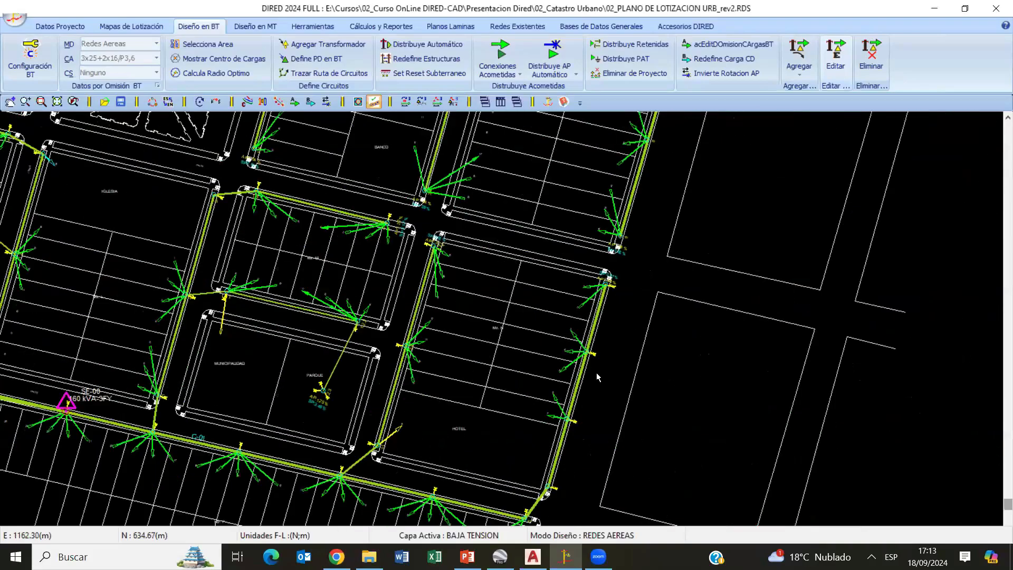
{"action": "scroll", "coordinate": [683, 364], "scroll_direction": "up", "scroll_amount": 3}
{"action": "middle_click_drag", "start_coordinate": [683, 364], "coordinate": [528, 363]}
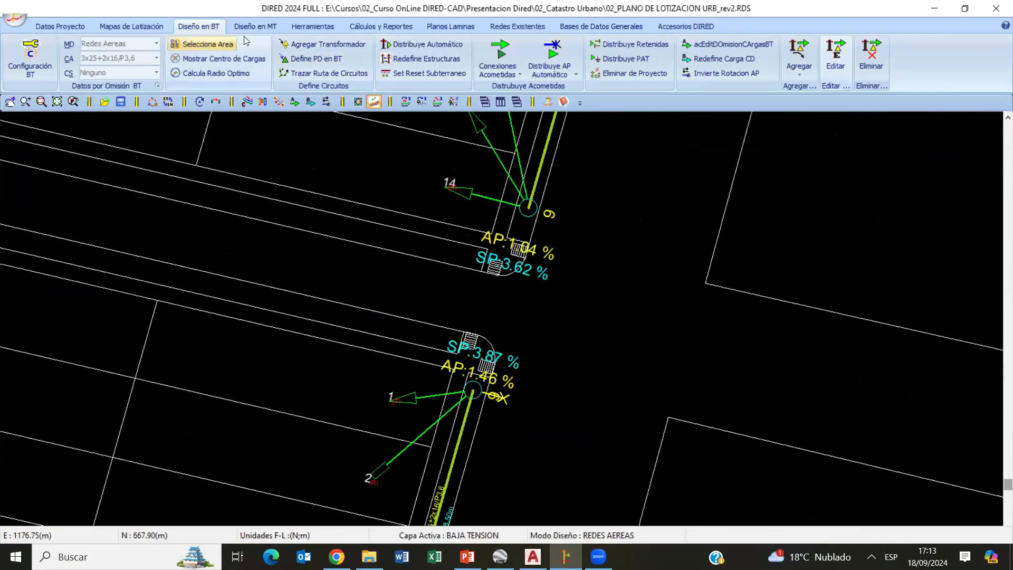
{"action": "left_click", "coordinate": [626, 43]}
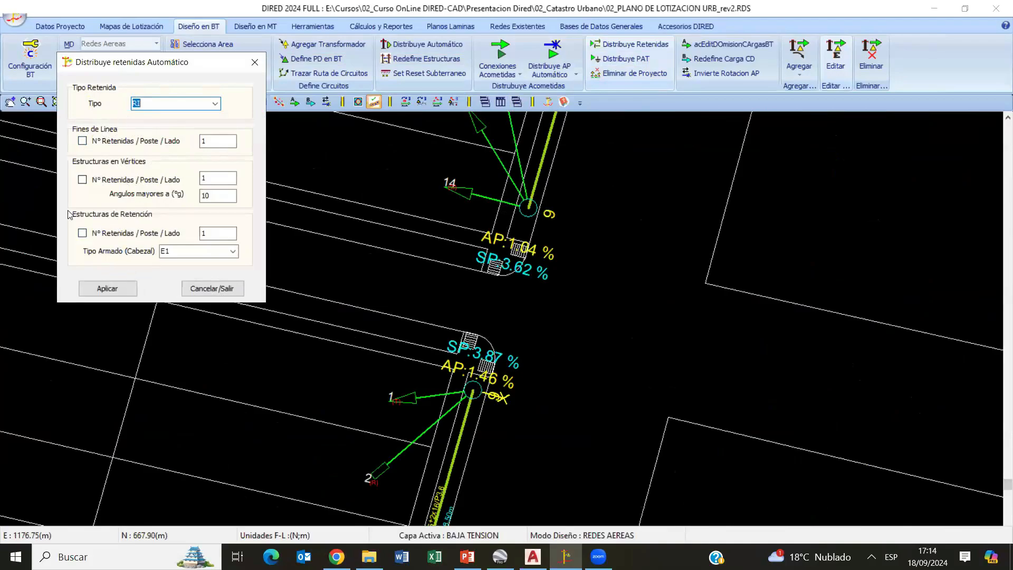
{"action": "left_click", "coordinate": [83, 140]}
{"action": "double_click", "coordinate": [203, 141]}
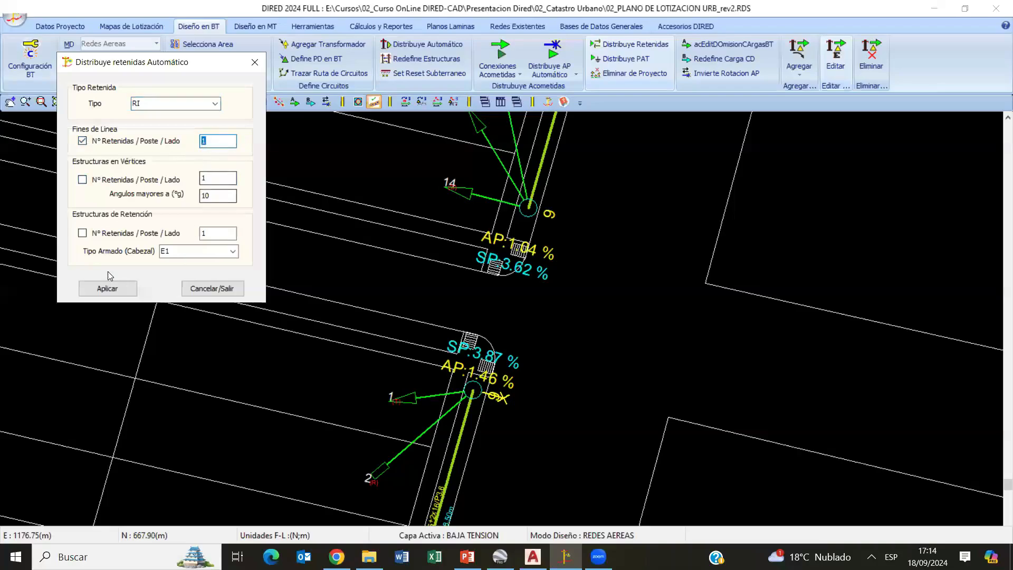
{"action": "left_click", "coordinate": [107, 288]}
- Inspect the guy symbols and their orientation at the line-end structures around blocks Mz. M and Mz. N
{"action": "scroll", "coordinate": [505, 401], "scroll_direction": "up", "scroll_amount": 4}
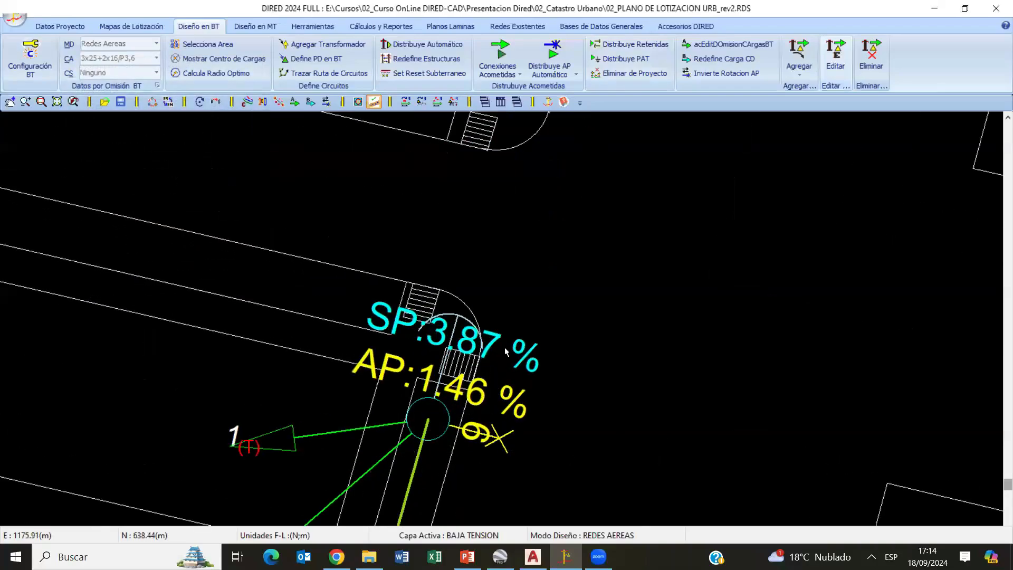
{"action": "scroll", "coordinate": [505, 351], "scroll_direction": "down", "scroll_amount": 2}
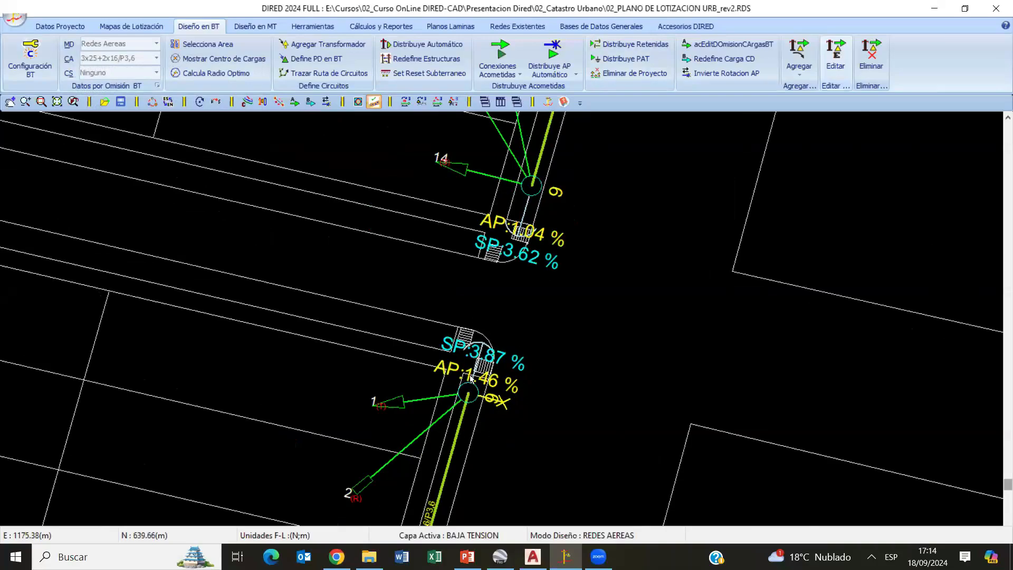
{"action": "scroll", "coordinate": [471, 378], "scroll_direction": "up", "scroll_amount": 1}
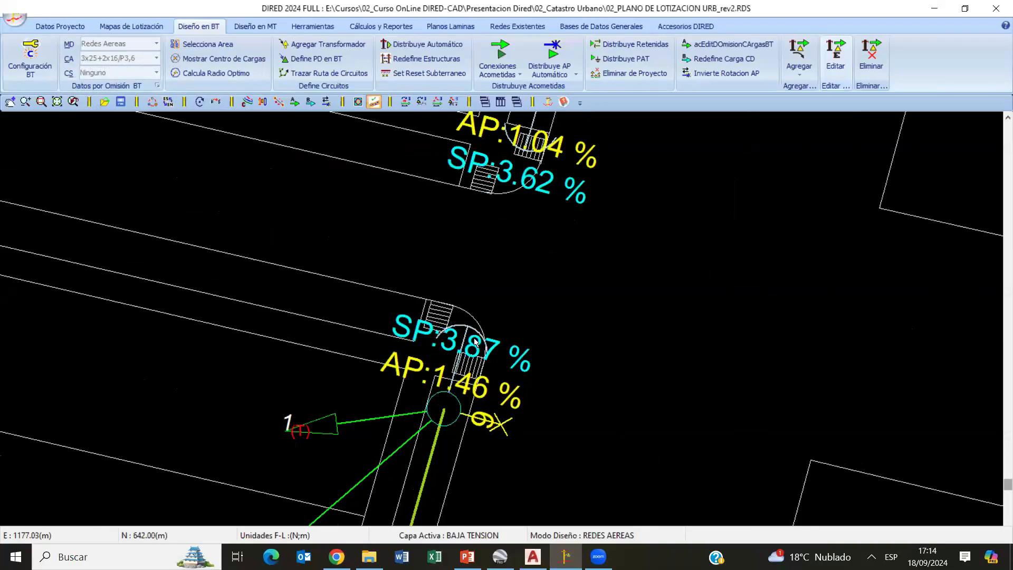
{"action": "scroll", "coordinate": [482, 325], "scroll_direction": "down", "scroll_amount": 3}
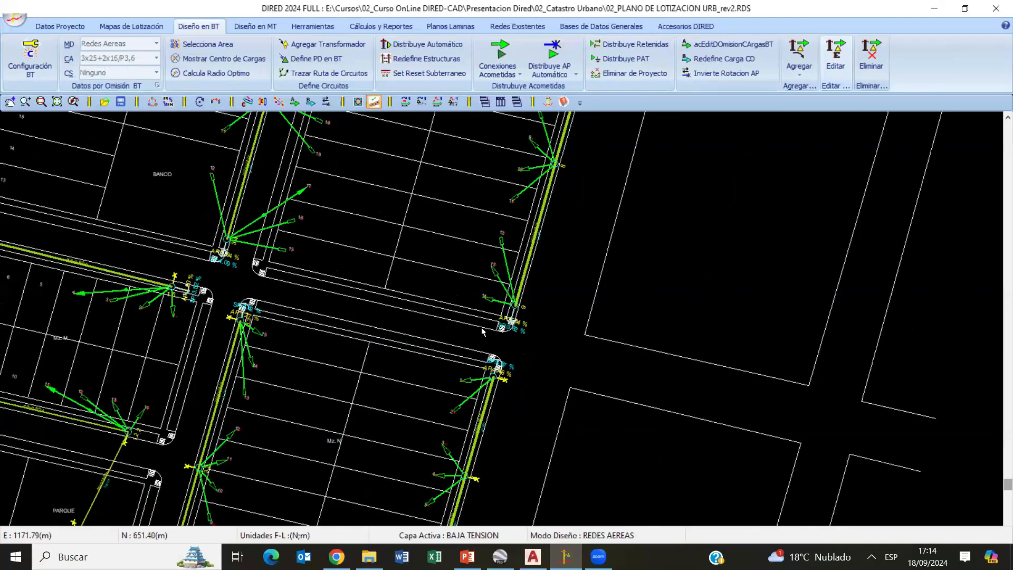
{"action": "scroll", "coordinate": [482, 330], "scroll_direction": "down", "scroll_amount": 6}
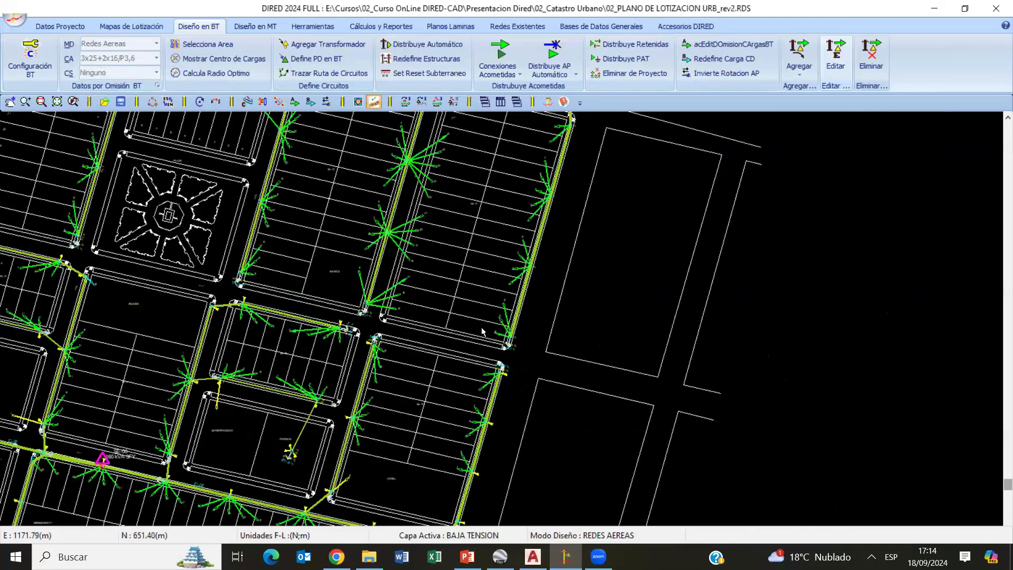
{"action": "scroll", "coordinate": [522, 369], "scroll_direction": "up", "scroll_amount": 5}
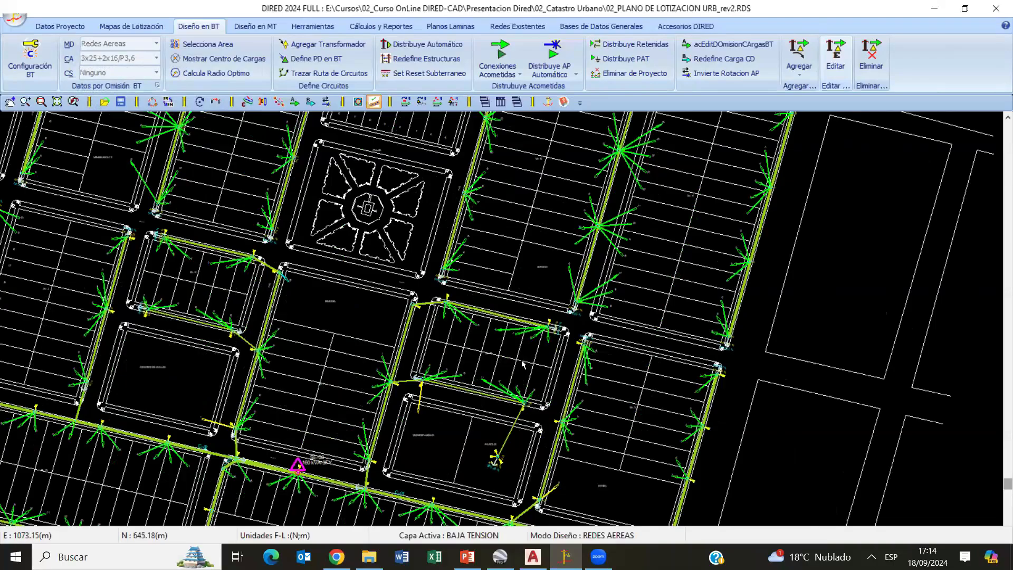
{"action": "scroll", "coordinate": [522, 364], "scroll_direction": "down", "scroll_amount": 3}
{"action": "scroll", "coordinate": [528, 357], "scroll_direction": "up", "scroll_amount": 4}
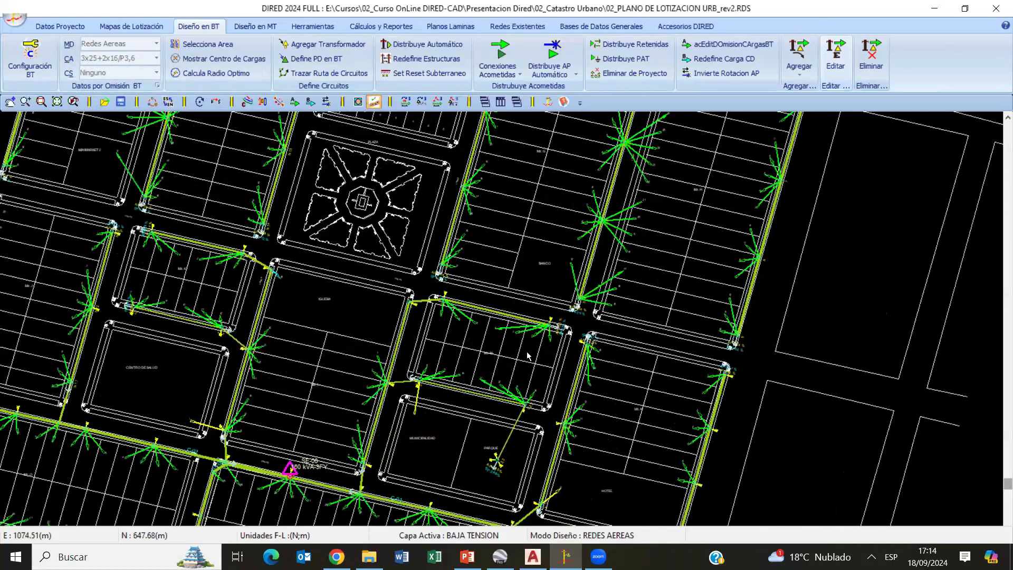
{"action": "scroll", "coordinate": [613, 334], "scroll_direction": "up", "scroll_amount": 6}
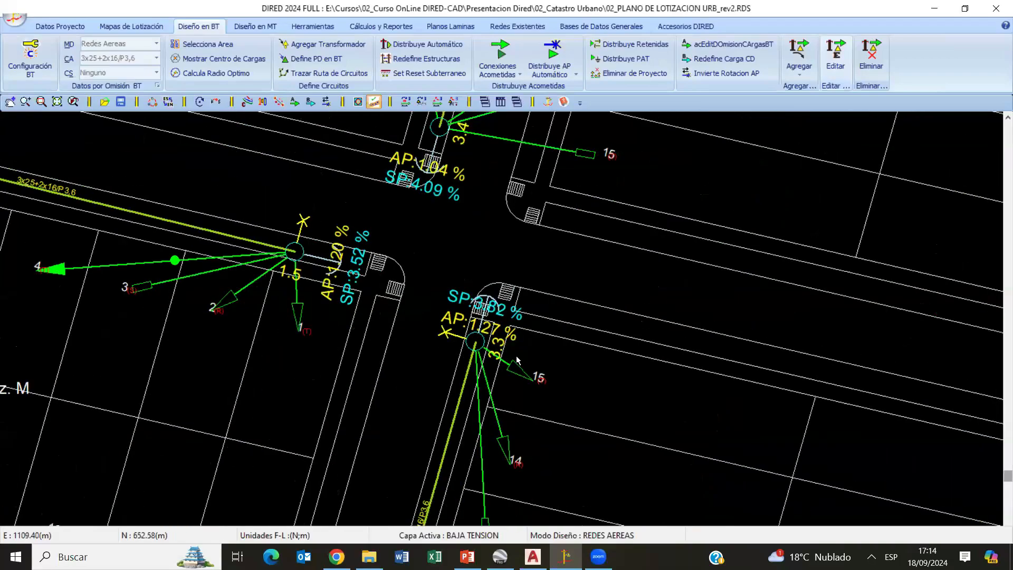
{"action": "scroll", "coordinate": [383, 380], "scroll_direction": "up", "scroll_amount": 2}
{"action": "scroll", "coordinate": [382, 380], "scroll_direction": "up", "scroll_amount": 2}
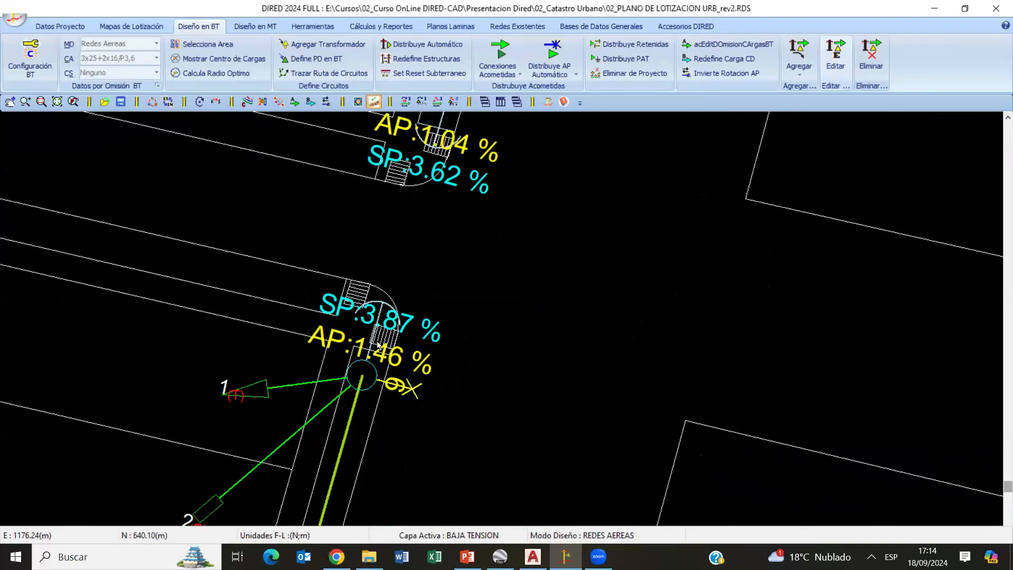
- Review the distributed guys across the whole lot plan, moving from block Mz. N to the circuits around SE-00
{"action": "scroll", "coordinate": [377, 341], "scroll_direction": "down", "scroll_amount": 6}
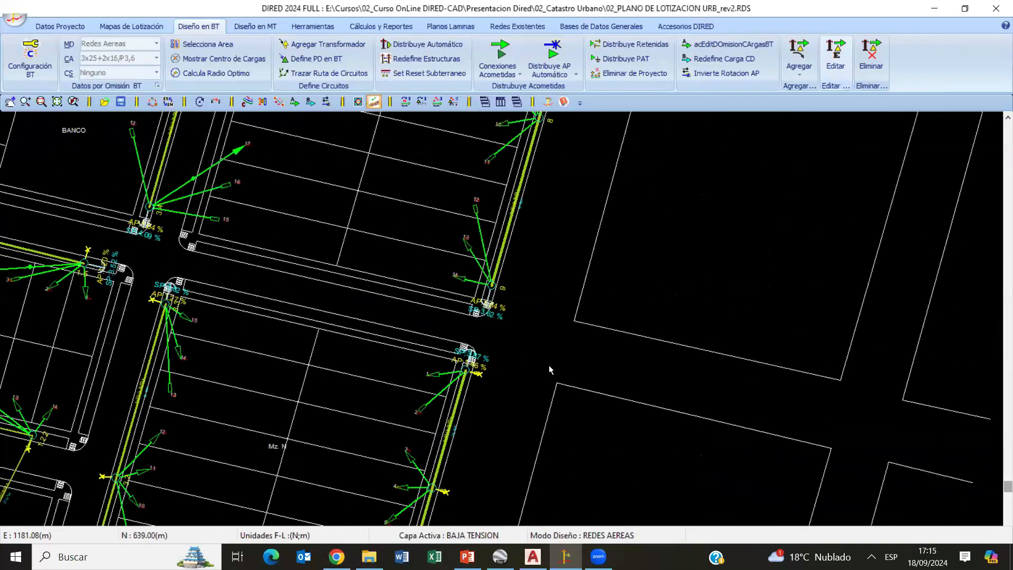
{"action": "middle_click_drag", "start_coordinate": [271, 379], "coordinate": [621, 389]}
{"action": "scroll", "coordinate": [466, 392], "scroll_direction": "down", "scroll_amount": 3}
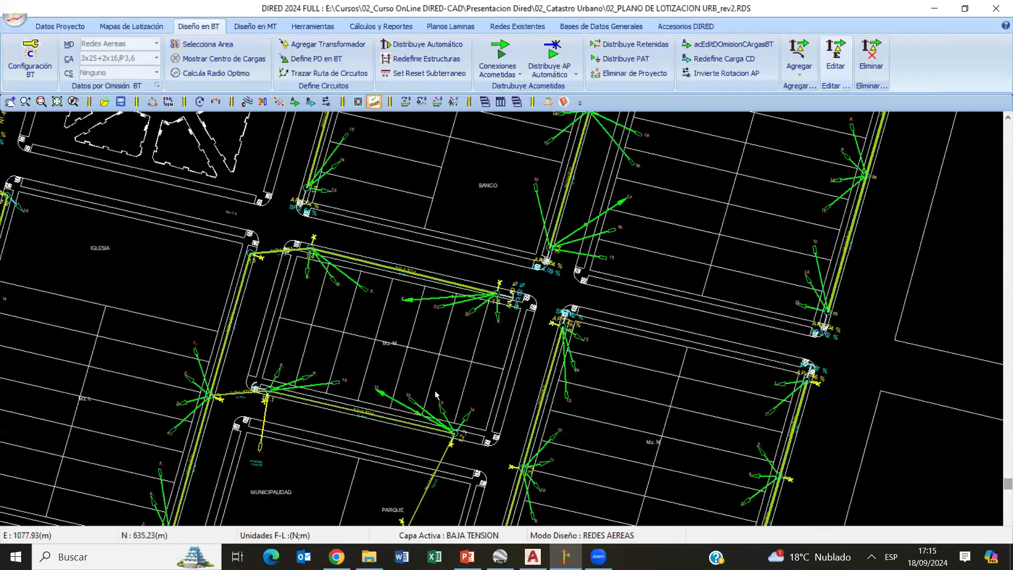
{"action": "middle_click_drag", "start_coordinate": [317, 388], "coordinate": [566, 385]}
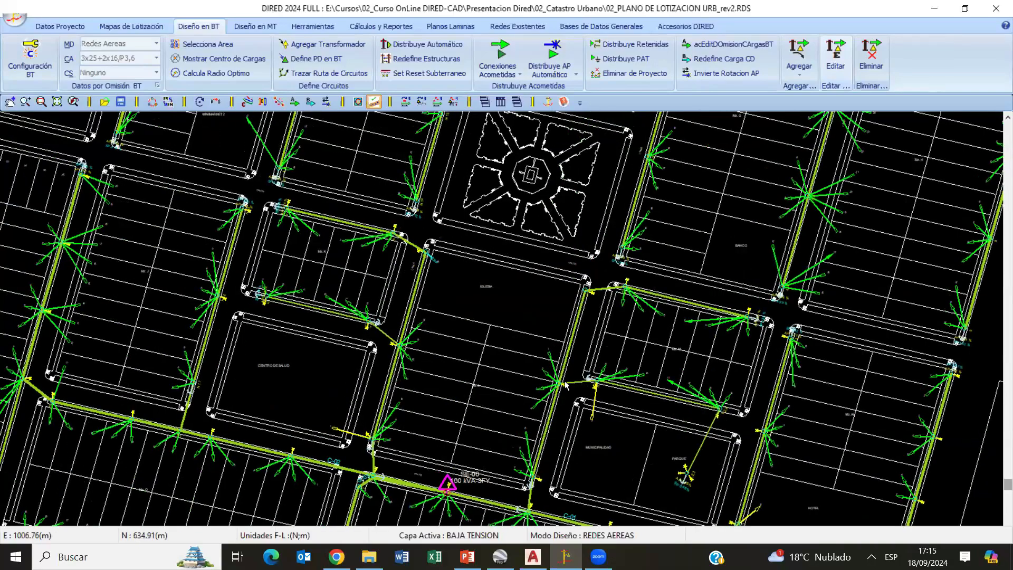
{"action": "scroll", "coordinate": [565, 384], "scroll_direction": "down", "scroll_amount": 5}
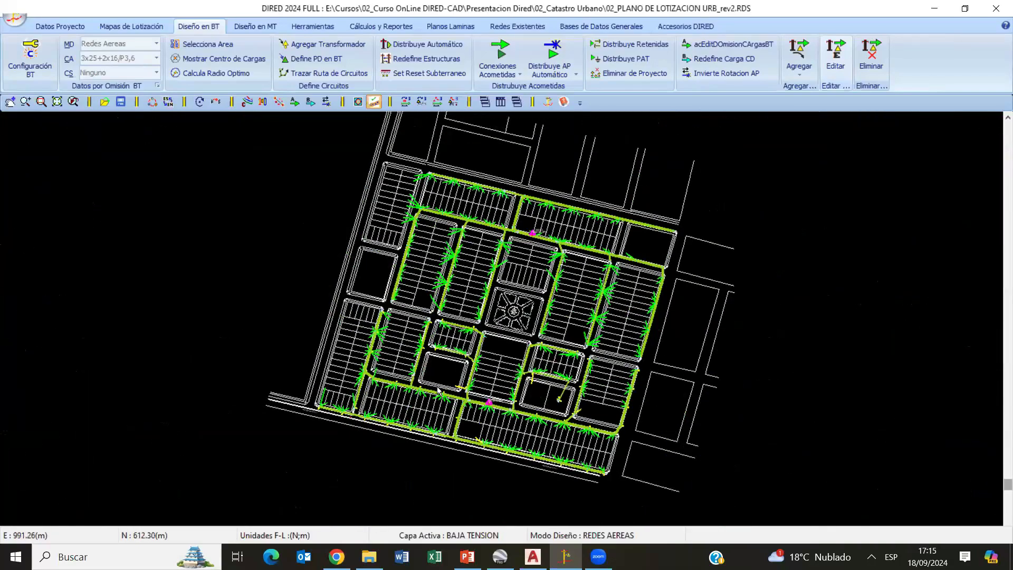
{"action": "scroll", "coordinate": [440, 391], "scroll_direction": "up", "scroll_amount": 6}
{"action": "middle_click_drag", "start_coordinate": [478, 361], "coordinate": [507, 283]}
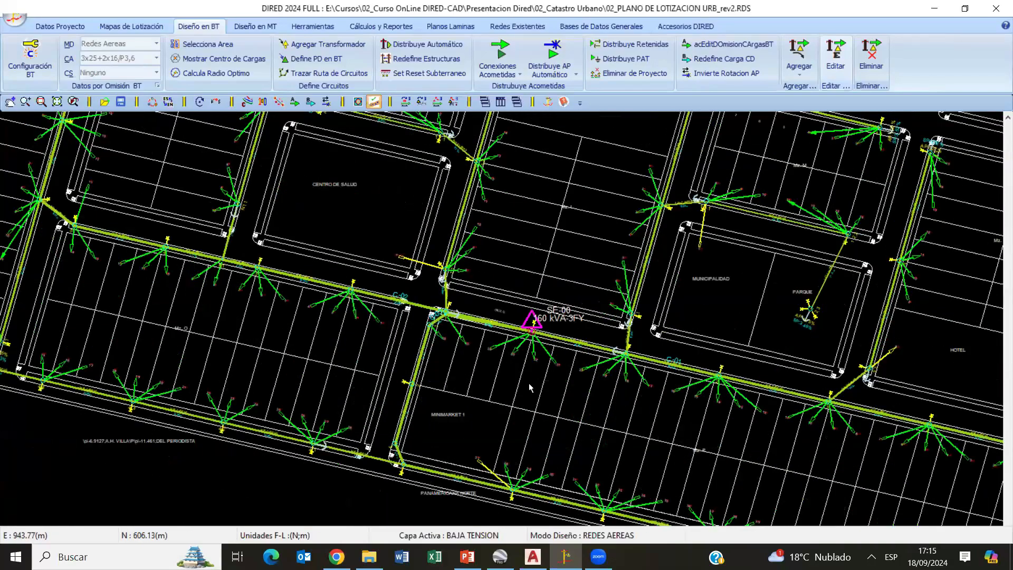
{"action": "scroll", "coordinate": [530, 385], "scroll_direction": "up", "scroll_amount": 1}
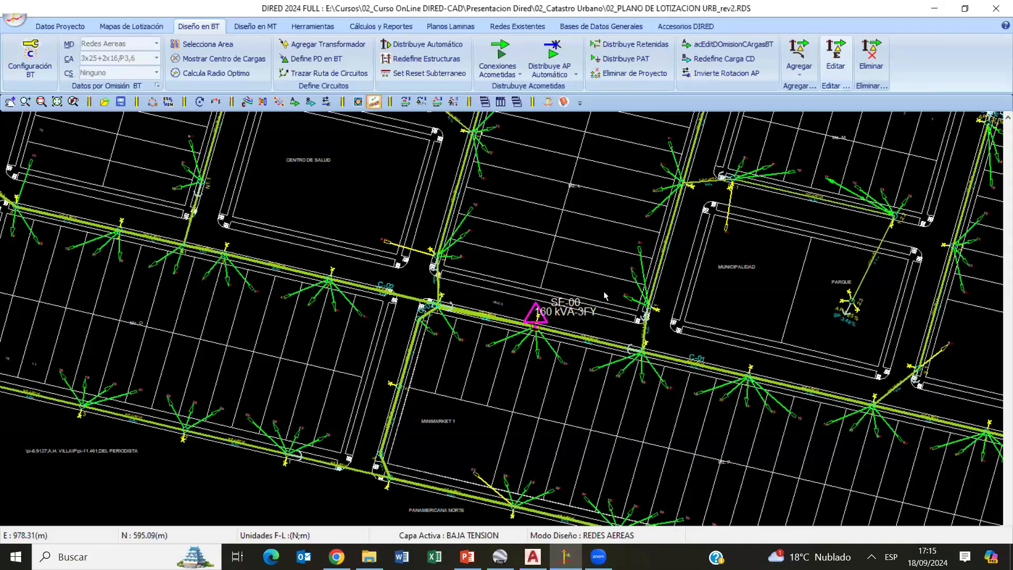
- Activate the medium-voltage design layer and open the project file 02_PLANO DE LOTIZACION URB_rev3
{"action": "scroll", "coordinate": [498, 372], "scroll_direction": "down", "scroll_amount": 3}
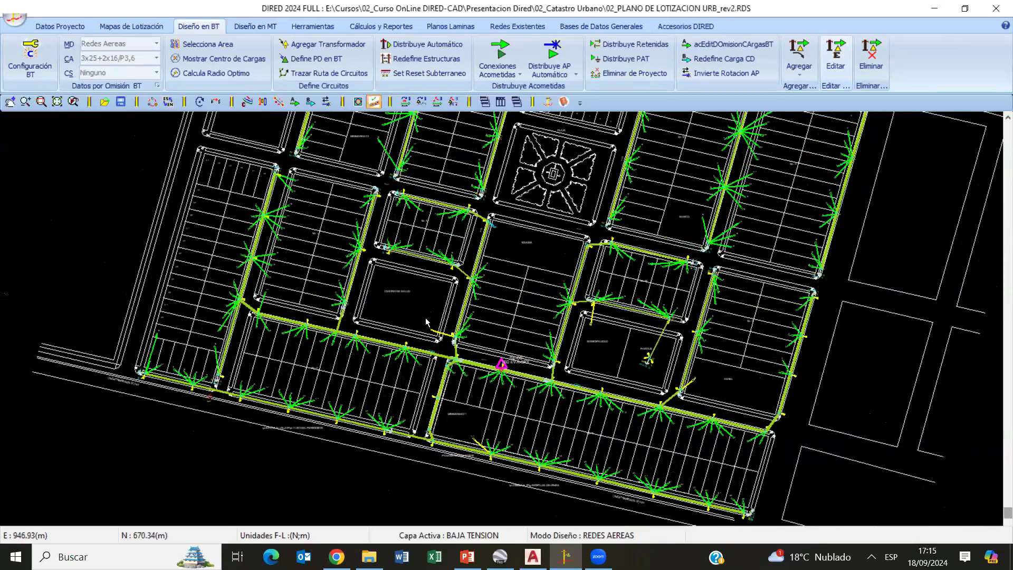
{"action": "left_click", "coordinate": [256, 26]}
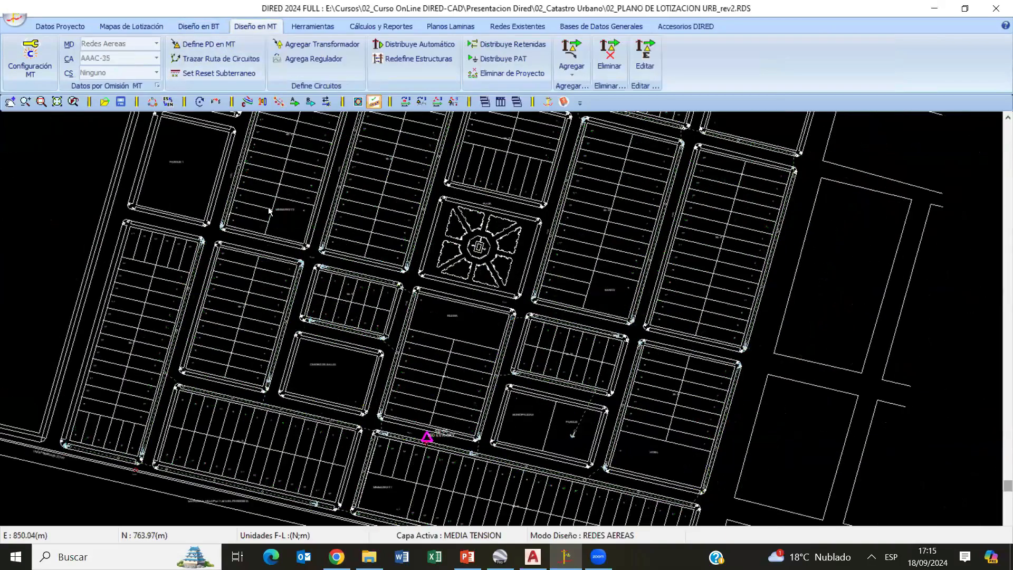
{"action": "left_click", "coordinate": [15, 20]}
{"action": "left_click", "coordinate": [182, 160]}
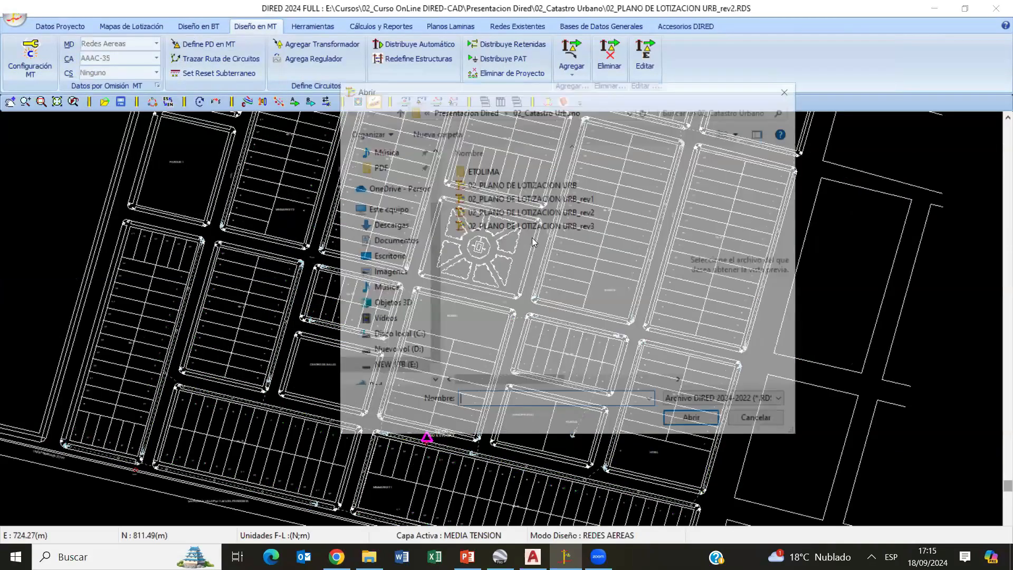
{"action": "double_click", "coordinate": [533, 227]}
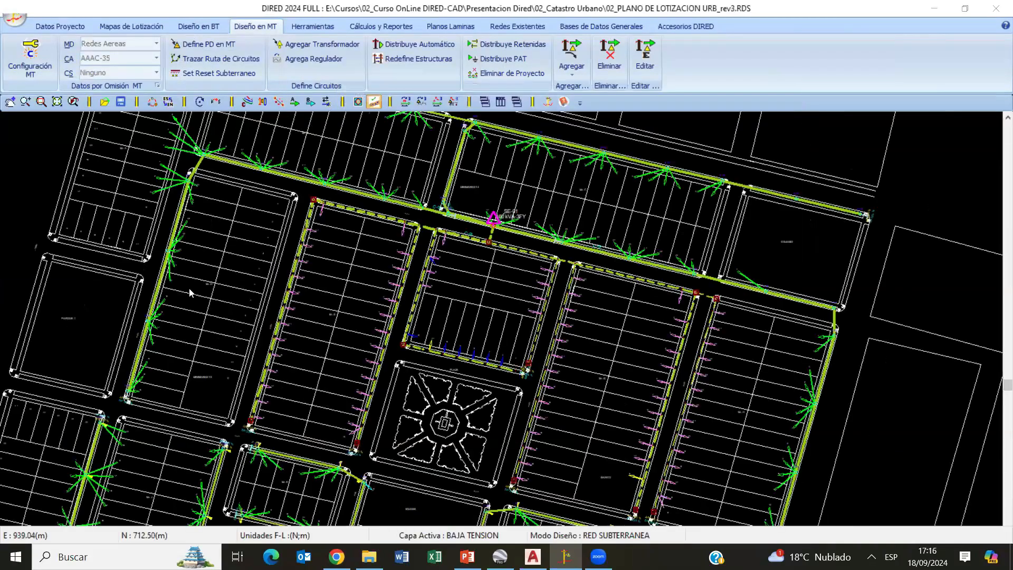
- Compare the low- and medium-voltage layers of the lot plan and examine the medium-voltage line around block Mz. O and PA-MT
{"action": "scroll", "coordinate": [172, 143], "scroll_direction": "down", "scroll_amount": 1}
{"action": "left_click", "coordinate": [202, 28]}
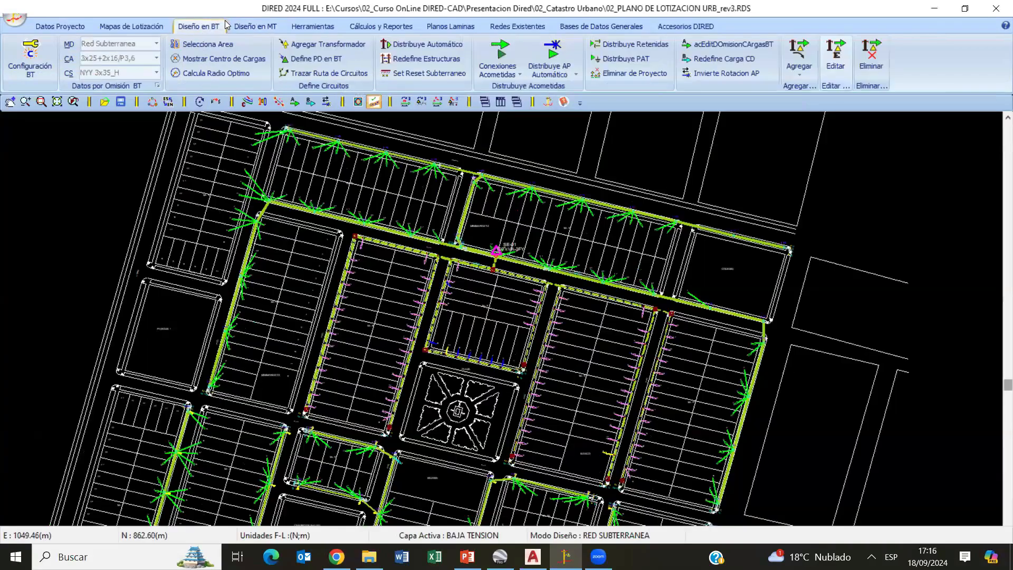
{"action": "scroll", "coordinate": [372, 368], "scroll_direction": "down", "scroll_amount": 3}
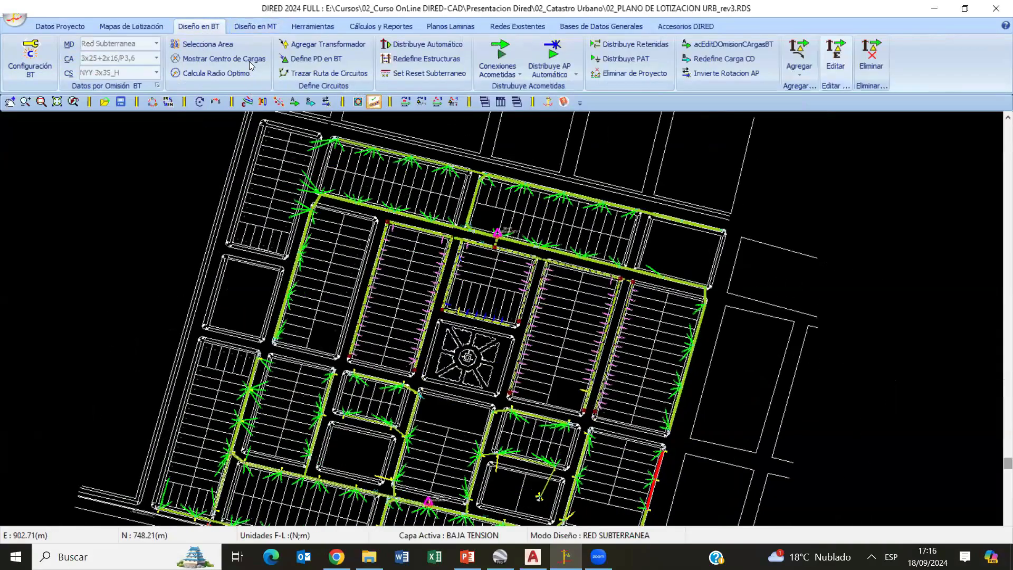
{"action": "left_click", "coordinate": [253, 28]}
{"action": "scroll", "coordinate": [433, 355], "scroll_direction": "up", "scroll_amount": 4}
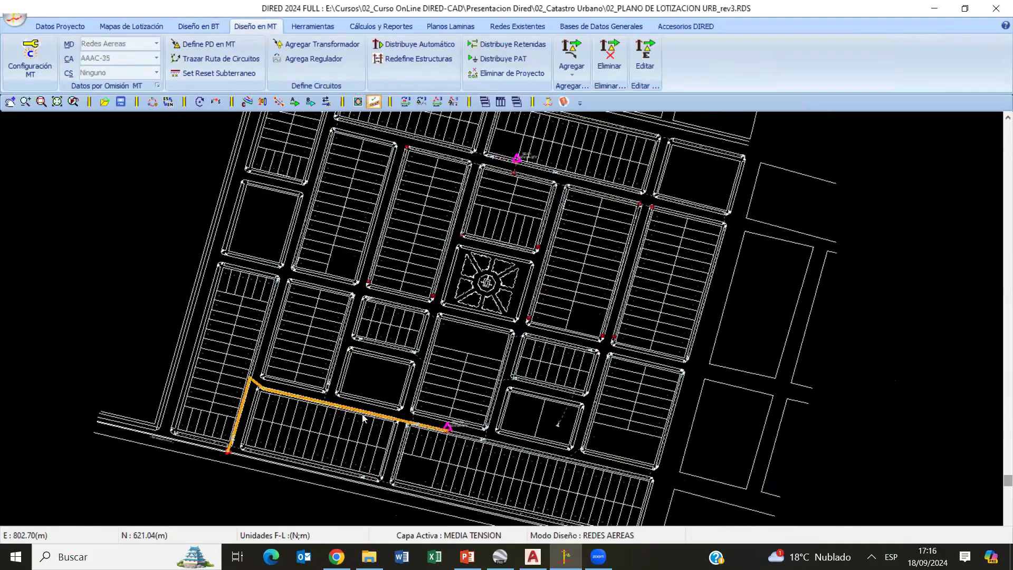
{"action": "scroll", "coordinate": [330, 385], "scroll_direction": "up", "scroll_amount": 5}
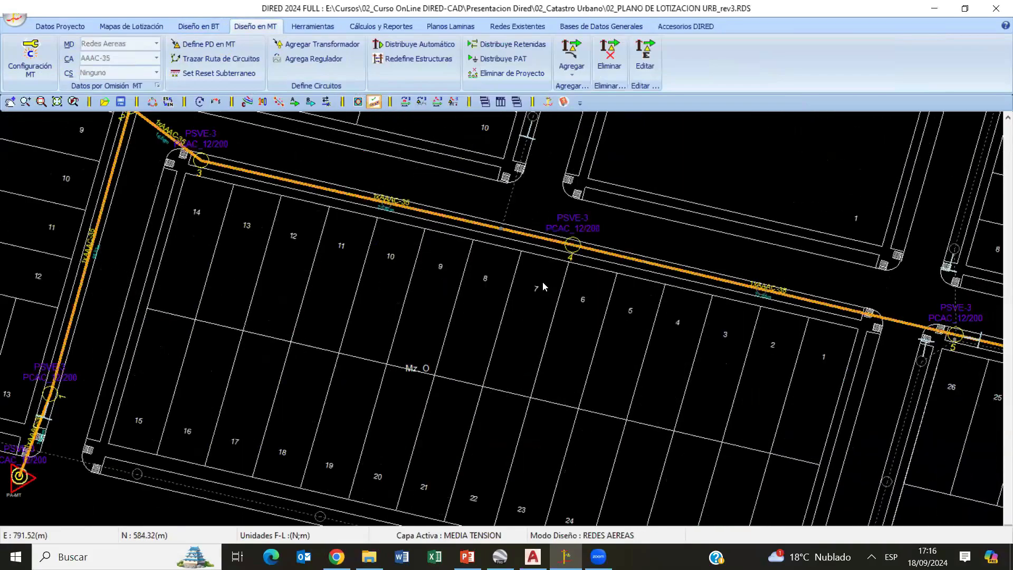
{"action": "scroll", "coordinate": [417, 295], "scroll_direction": "down", "scroll_amount": 5}
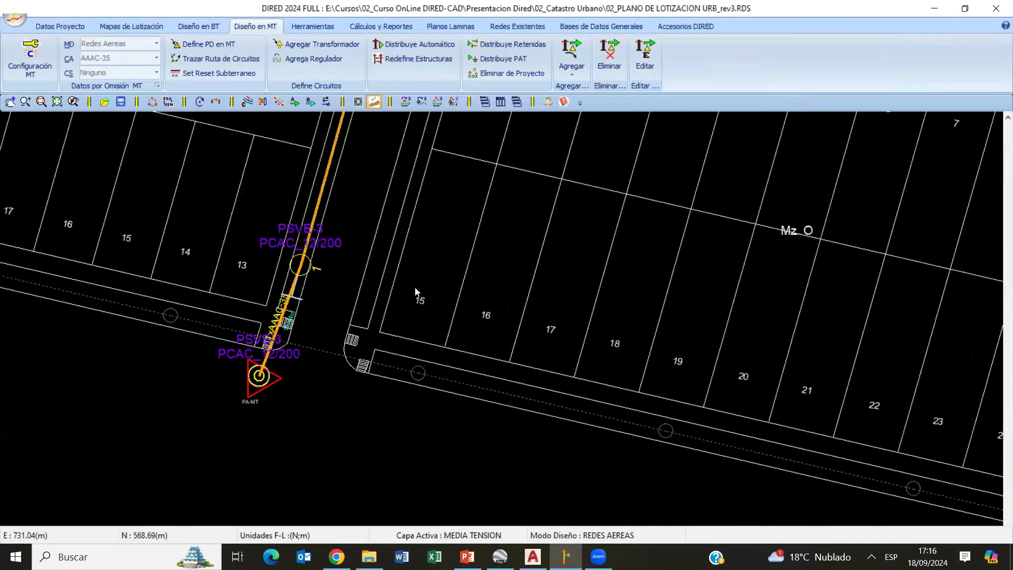
{"action": "scroll", "coordinate": [341, 433], "scroll_direction": "up", "scroll_amount": 5}
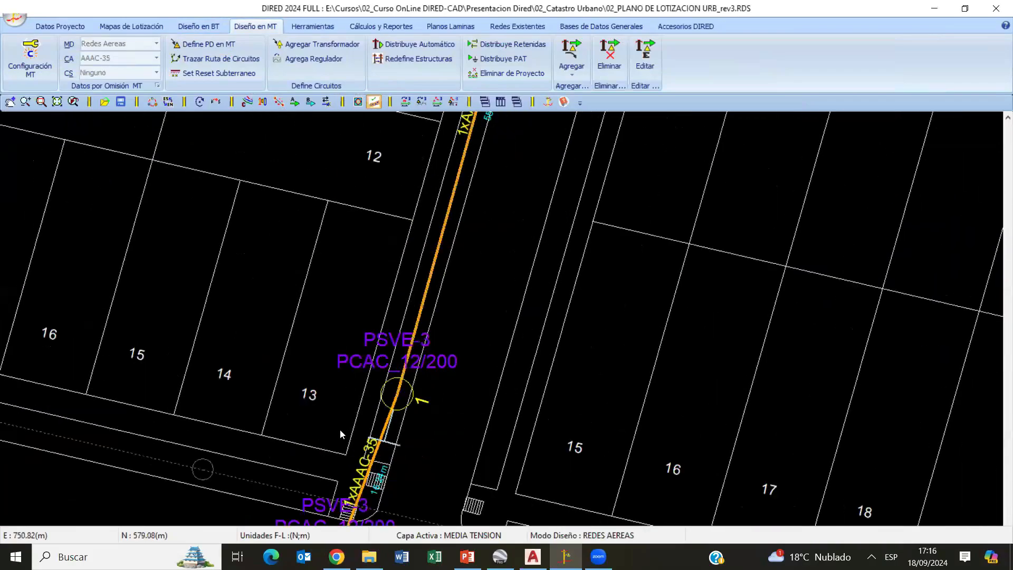
- Activate the low-voltage layer and display the conductor names on its circuits, keeping the setting as default
{"action": "left_click", "coordinate": [203, 26]}
{"action": "middle_click_drag", "start_coordinate": [288, 466], "coordinate": [277, 336]}
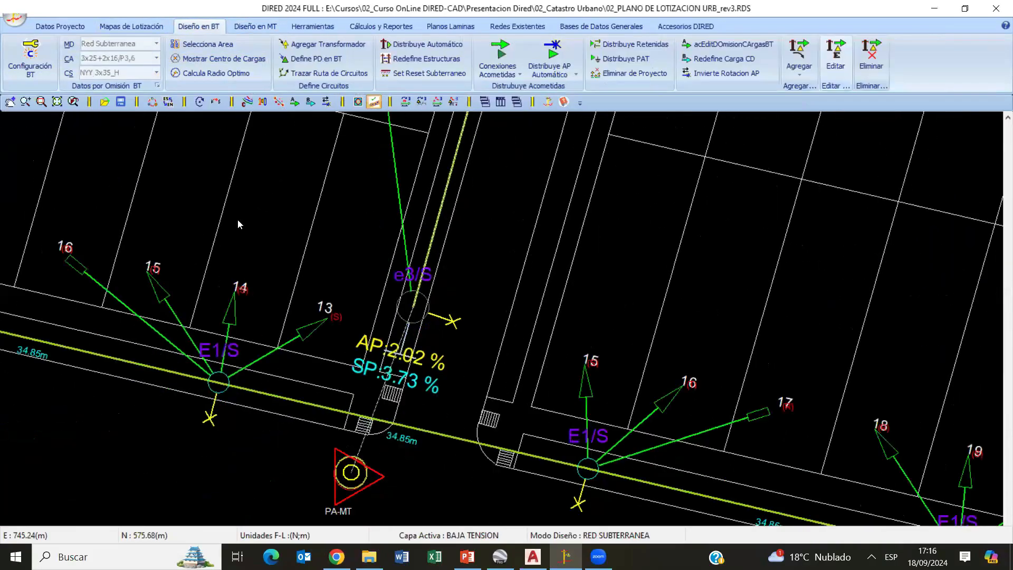
{"action": "left_click", "coordinate": [246, 102]}
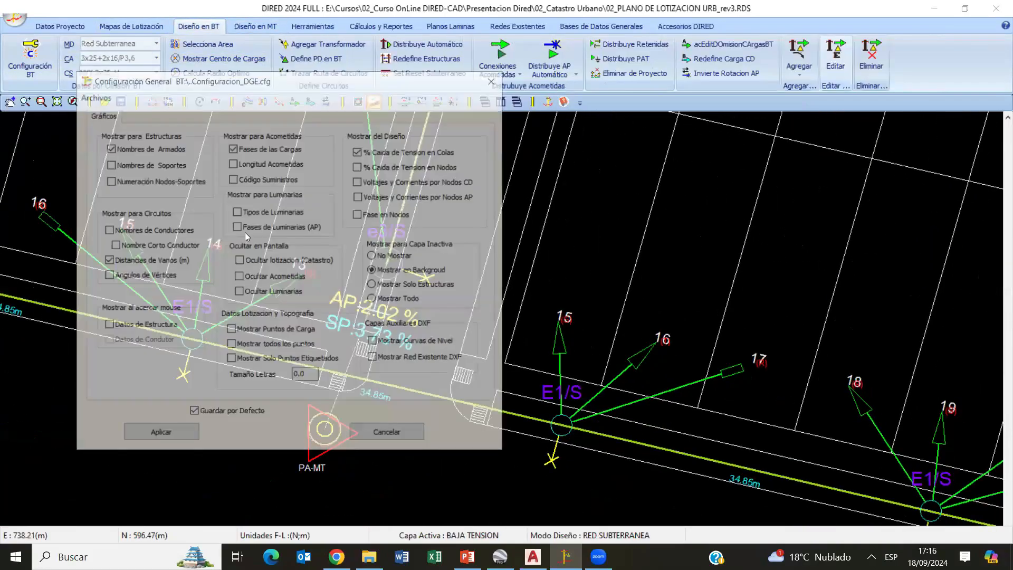
{"action": "left_click", "coordinate": [153, 435]}
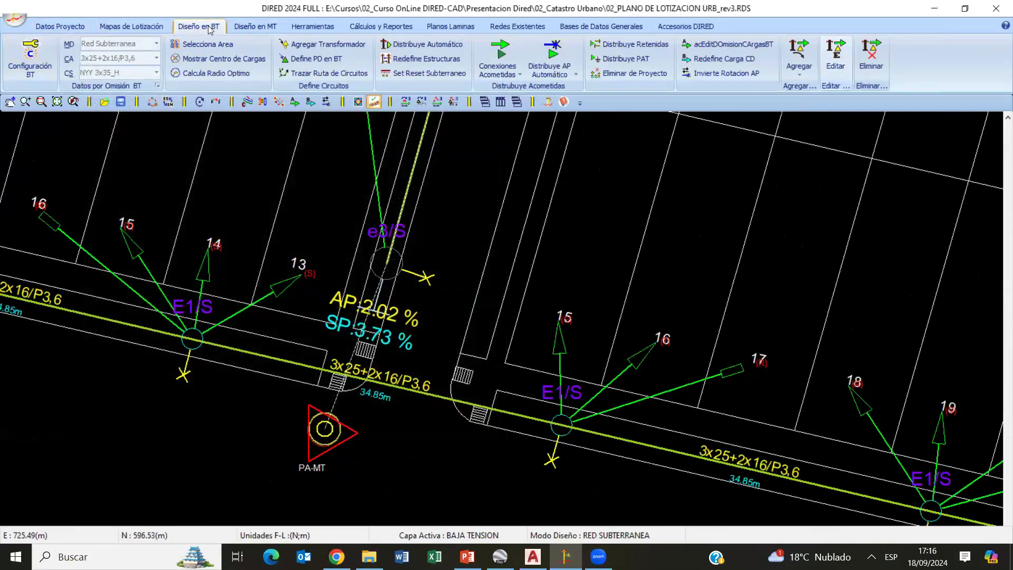
- Return to the medium-voltage layer and set the phase configuration of supply point PD-00 to 3F: Trifasico 1T
{"action": "left_click", "coordinate": [253, 27]}
{"action": "left_click", "coordinate": [257, 60]}
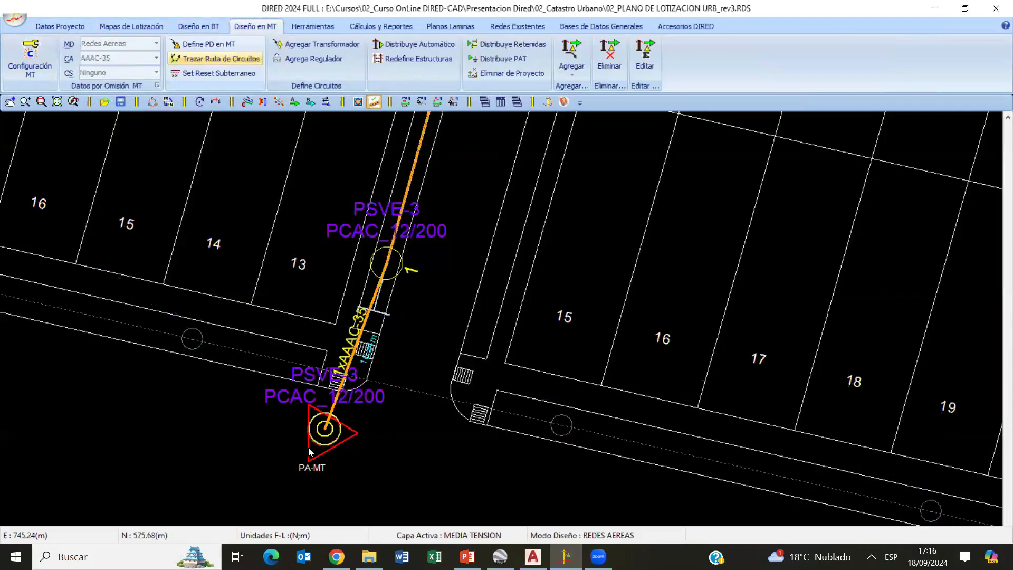
{"action": "left_click", "coordinate": [338, 427]}
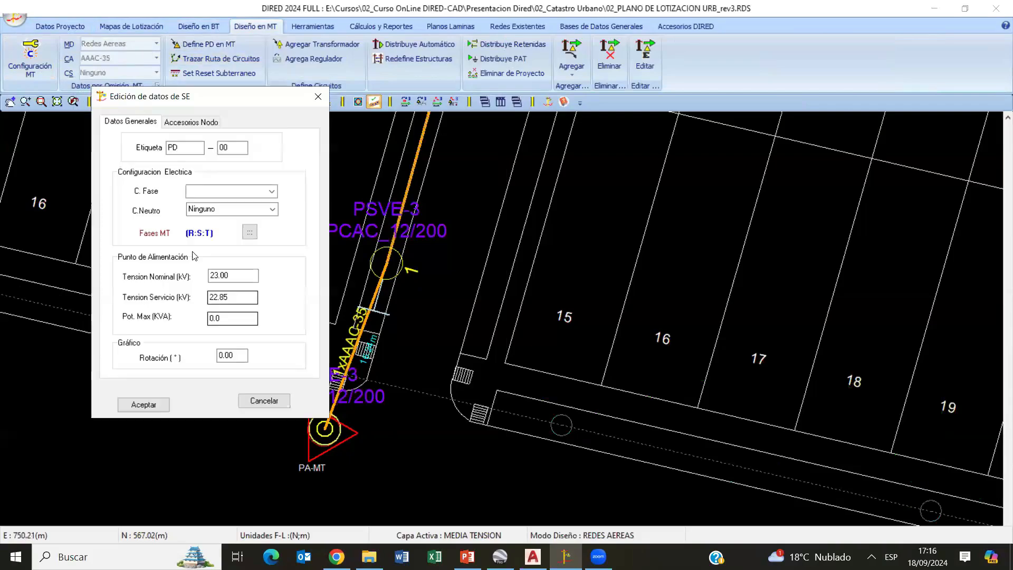
{"action": "left_click", "coordinate": [271, 191]}
{"action": "left_click", "coordinate": [239, 219]}
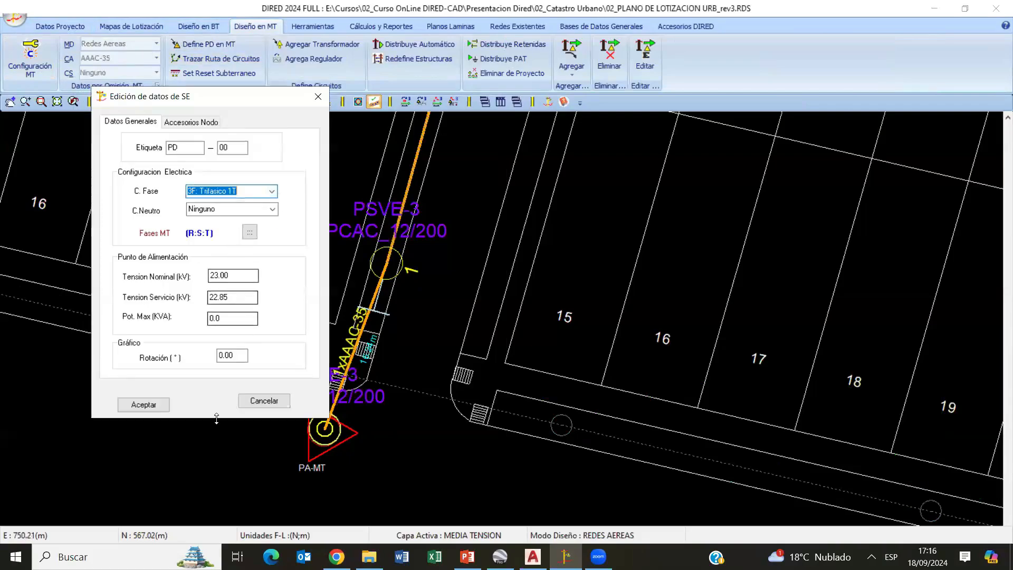
{"action": "left_click", "coordinate": [143, 404]}
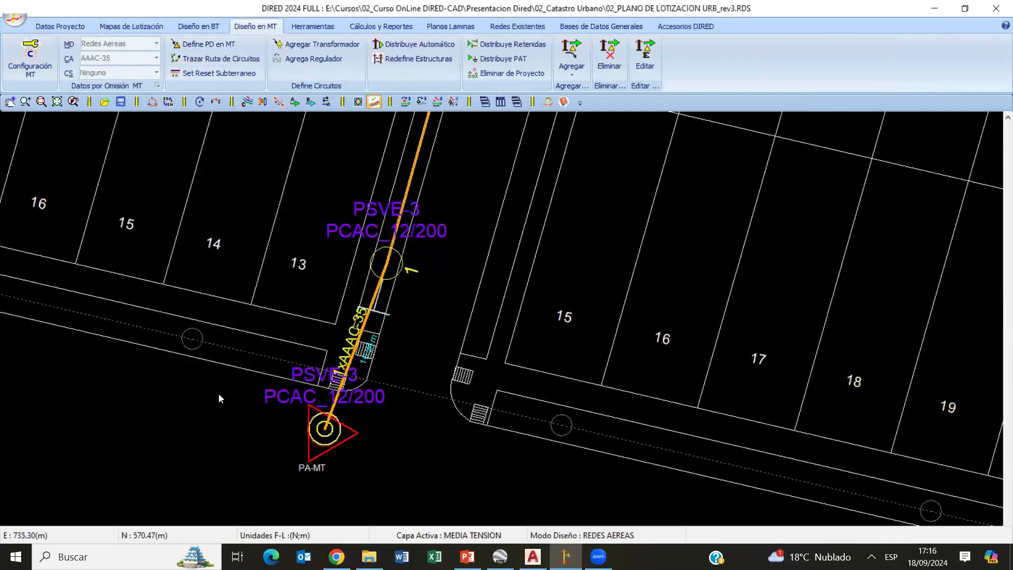
- Change section 01 of medium-voltage circuit C-01 to the 3F: Trifasico 1T system with the AAAC-35 conductor
{"action": "left_click", "coordinate": [341, 377]}
{"action": "left_click", "coordinate": [180, 240]}
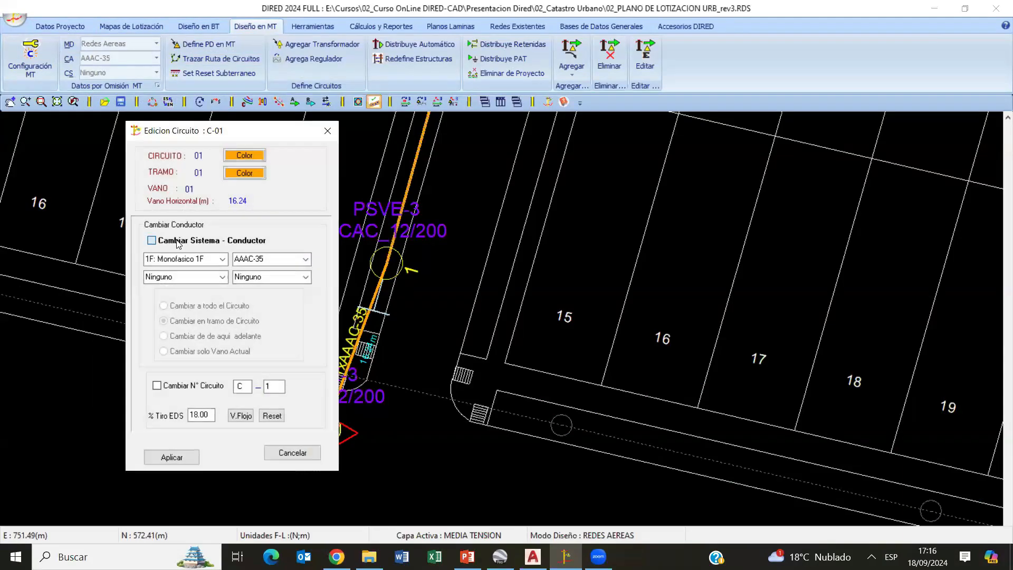
{"action": "left_click", "coordinate": [222, 259]}
{"action": "left_click", "coordinate": [179, 287]}
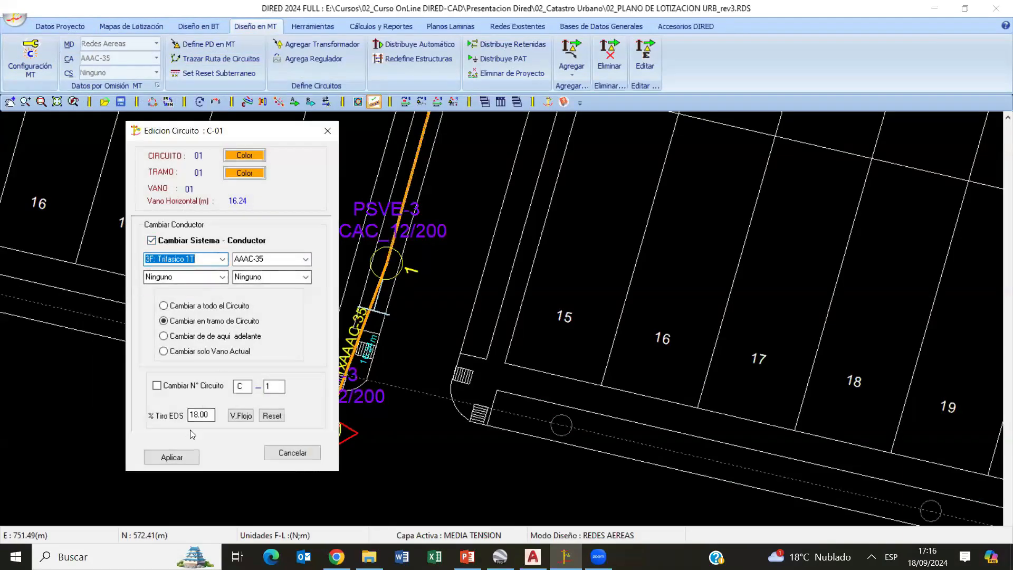
{"action": "left_click", "coordinate": [305, 259]}
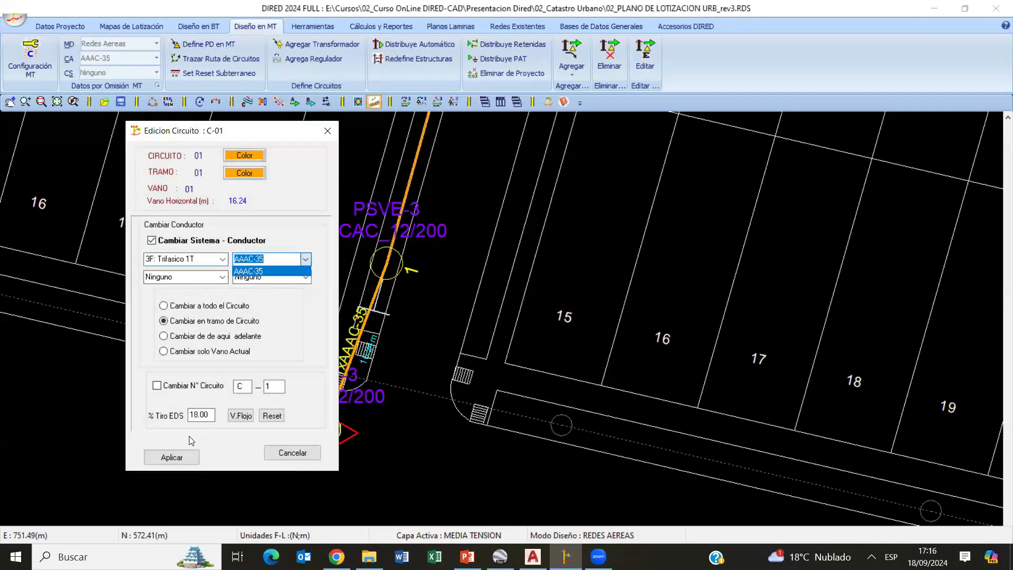
{"action": "left_click", "coordinate": [171, 457]}
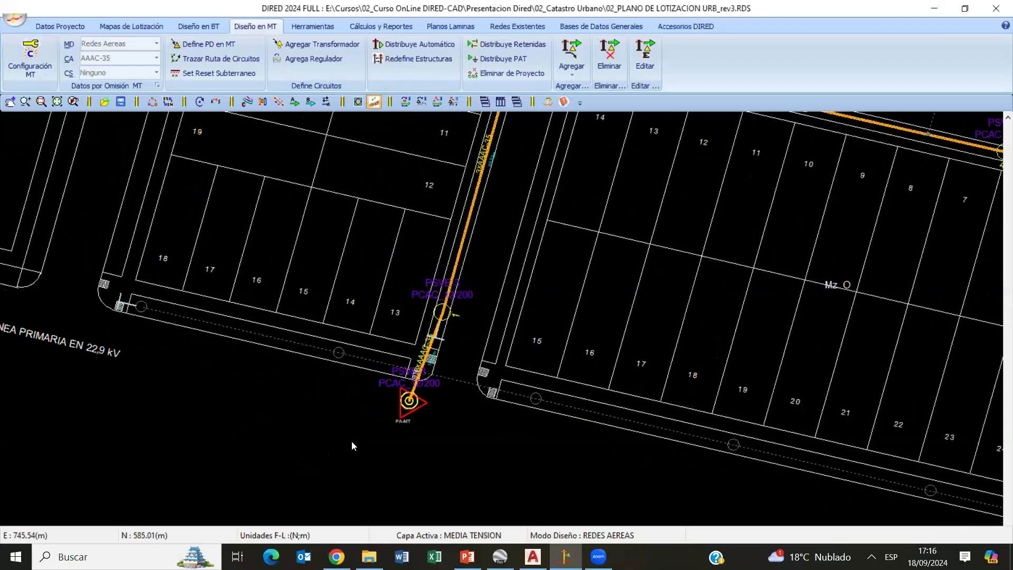
- Examine the medium-voltage line from PA-MT to SED-00, including structure 6's labels and voltage drop, and compare it with the low-voltage network there
{"action": "middle_click_drag", "start_coordinate": [538, 171], "coordinate": [352, 442]}
{"action": "mouse_move", "coordinate": [489, 316]}
{"action": "middle_mouse_down"}
{"action": "mouse_move", "coordinate": [409, 309]}
{"action": "mouse_move", "coordinate": [156, 242]}
{"action": "middle_mouse_up"}
{"action": "mouse_move", "coordinate": [815, 498]}
{"action": "middle_mouse_down"}
{"action": "mouse_move", "coordinate": [404, 391]}
{"action": "mouse_move", "coordinate": [173, 411]}
{"action": "middle_mouse_up"}
{"action": "scroll", "coordinate": [486, 418], "scroll_direction": "up", "scroll_amount": 3}
{"action": "scroll", "coordinate": [486, 417], "scroll_direction": "up", "scroll_amount": 1}
{"action": "middle_click_drag", "start_coordinate": [511, 395], "coordinate": [541, 362]}
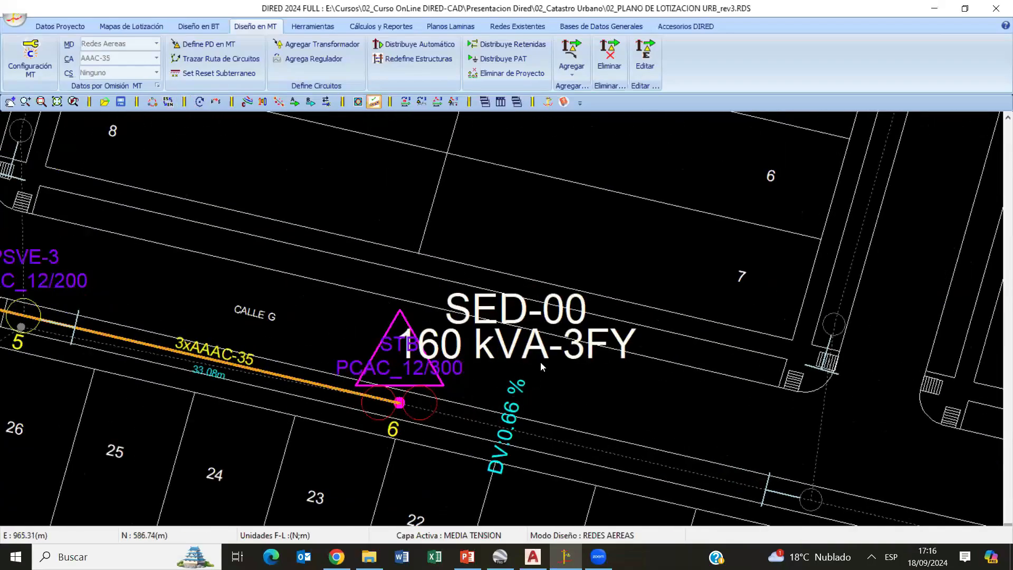
{"action": "scroll", "coordinate": [354, 418], "scroll_direction": "down", "scroll_amount": 8}
{"action": "middle_click_drag", "start_coordinate": [205, 422], "coordinate": [304, 374]}
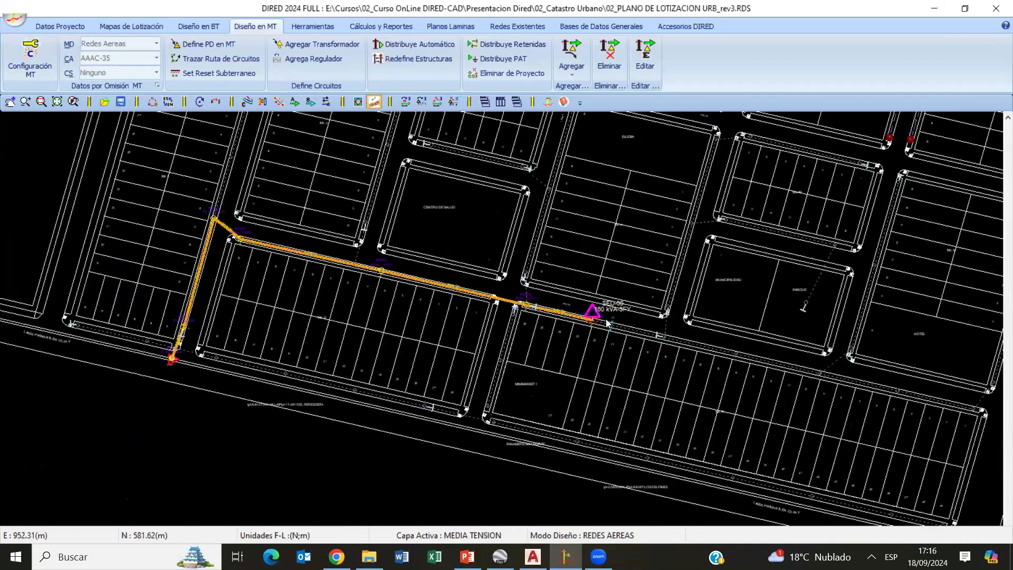
{"action": "scroll", "coordinate": [579, 293], "scroll_direction": "up", "scroll_amount": 6}
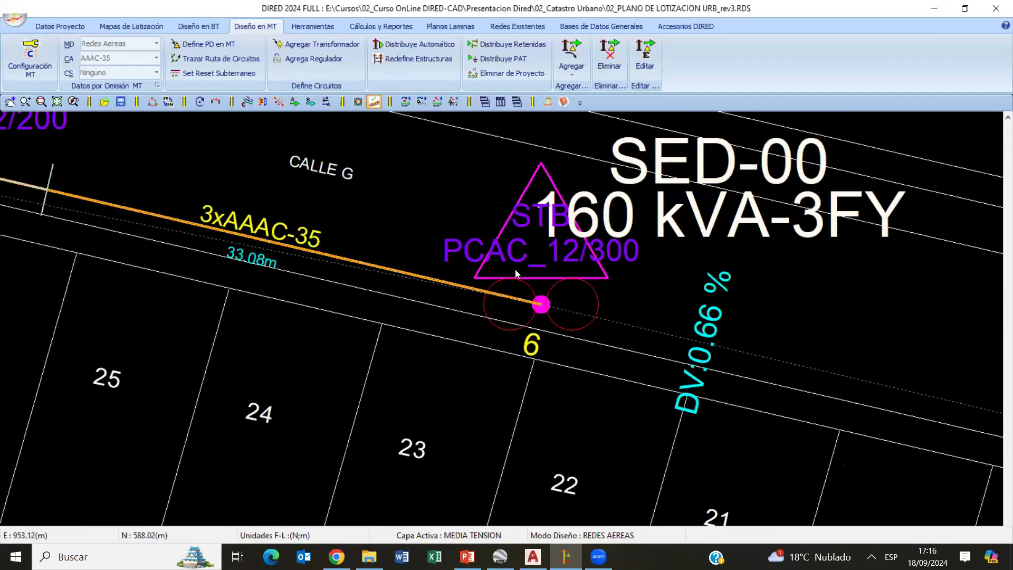
{"action": "scroll", "coordinate": [515, 269], "scroll_direction": "down", "scroll_amount": 1}
{"action": "scroll", "coordinate": [486, 305], "scroll_direction": "down", "scroll_amount": 4}
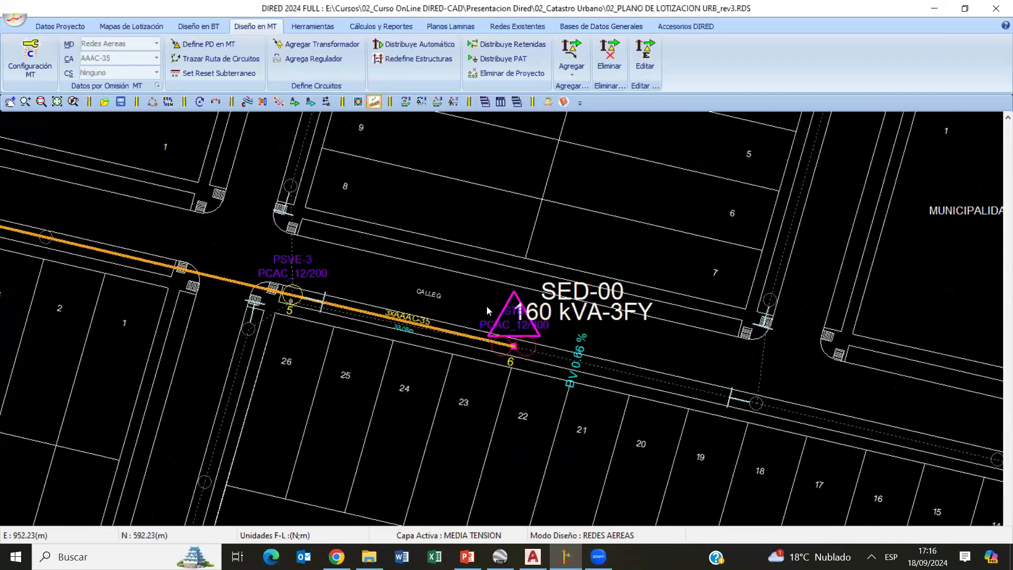
{"action": "scroll", "coordinate": [486, 306], "scroll_direction": "up", "scroll_amount": 2}
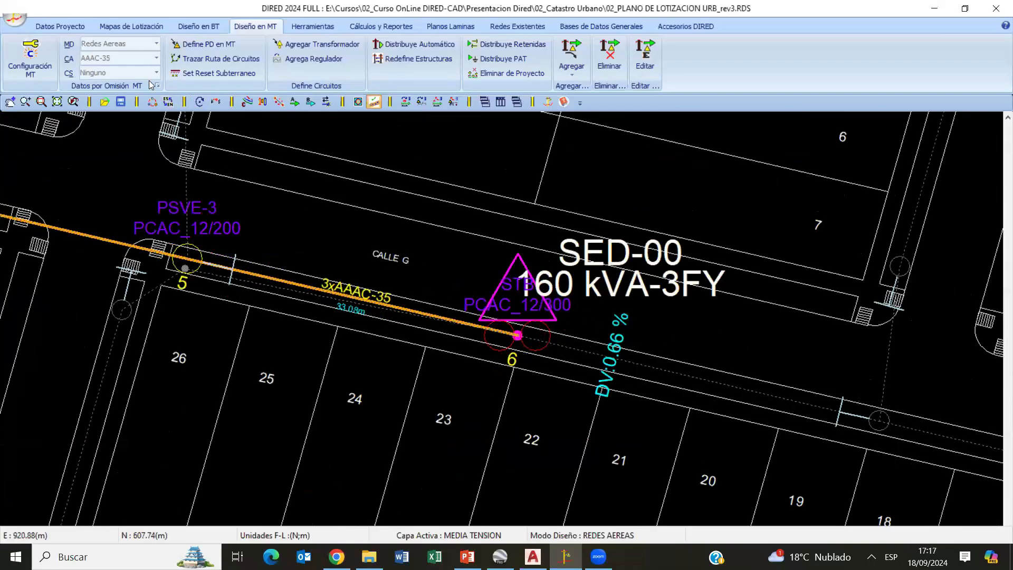
{"action": "left_click", "coordinate": [198, 26]}
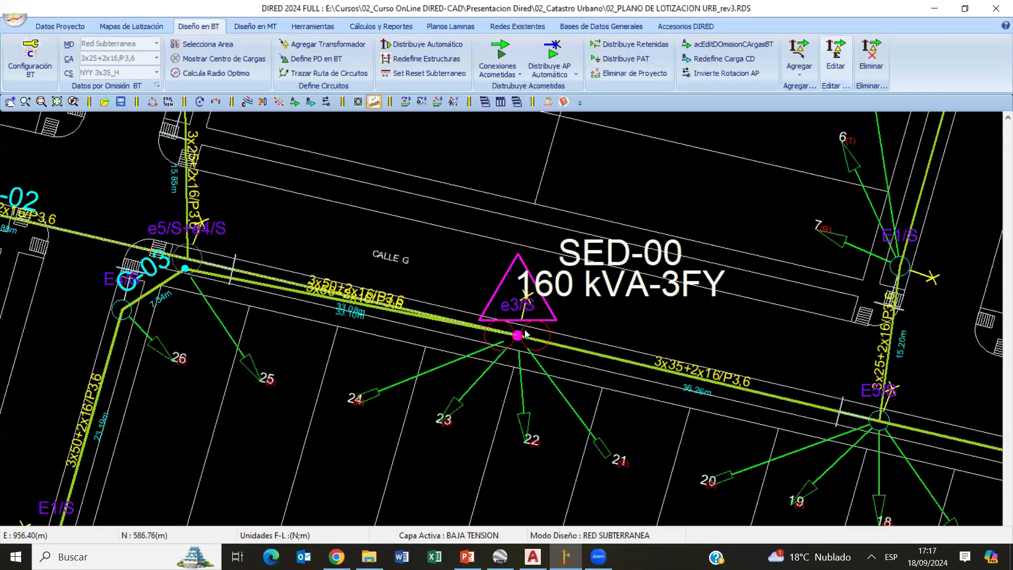
{"action": "left_click", "coordinate": [240, 29]}
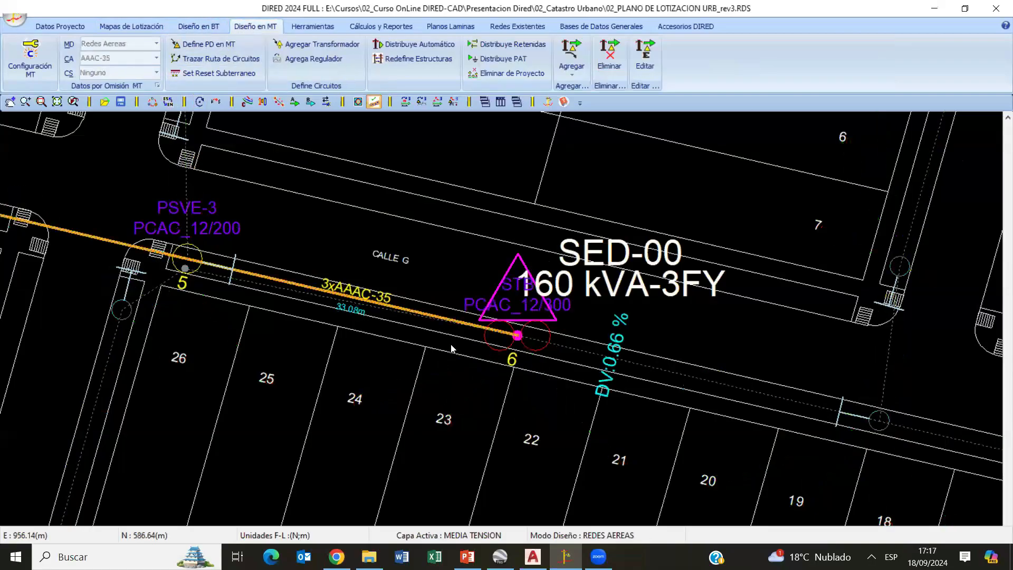
{"action": "scroll", "coordinate": [451, 348], "scroll_direction": "down", "scroll_amount": 8}
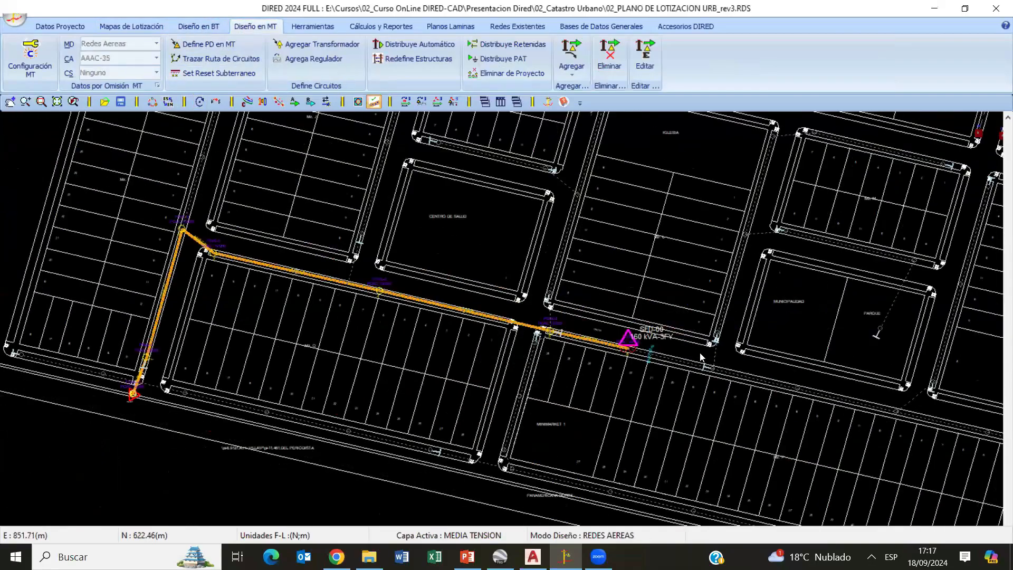
{"action": "scroll", "coordinate": [701, 357], "scroll_direction": "up", "scroll_amount": 6}
- Activate the low-voltage layer and open the general data of transformer SED-00 for review
{"action": "left_click", "coordinate": [203, 25]}
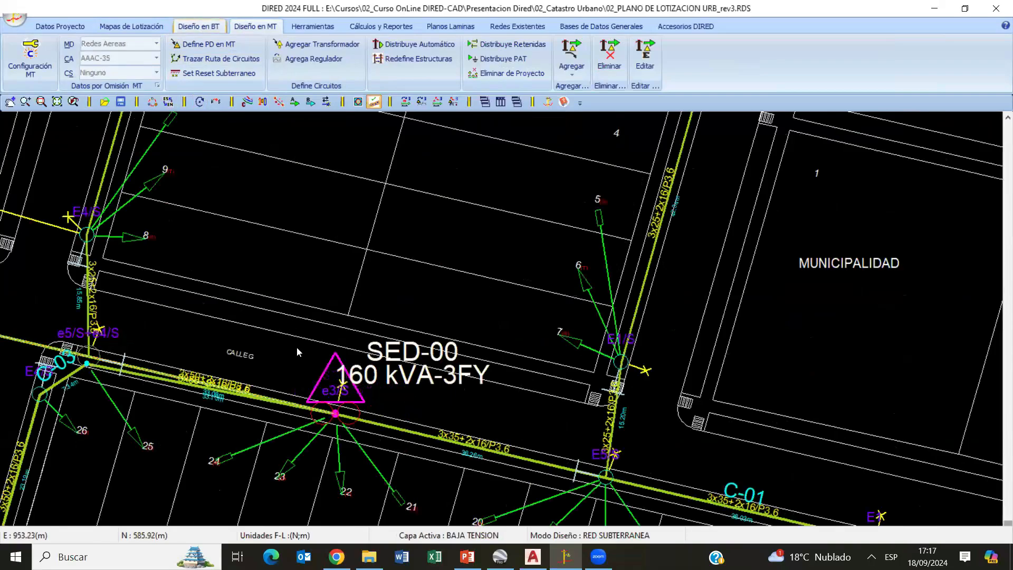
{"action": "scroll", "coordinate": [399, 463], "scroll_direction": "up", "scroll_amount": 3}
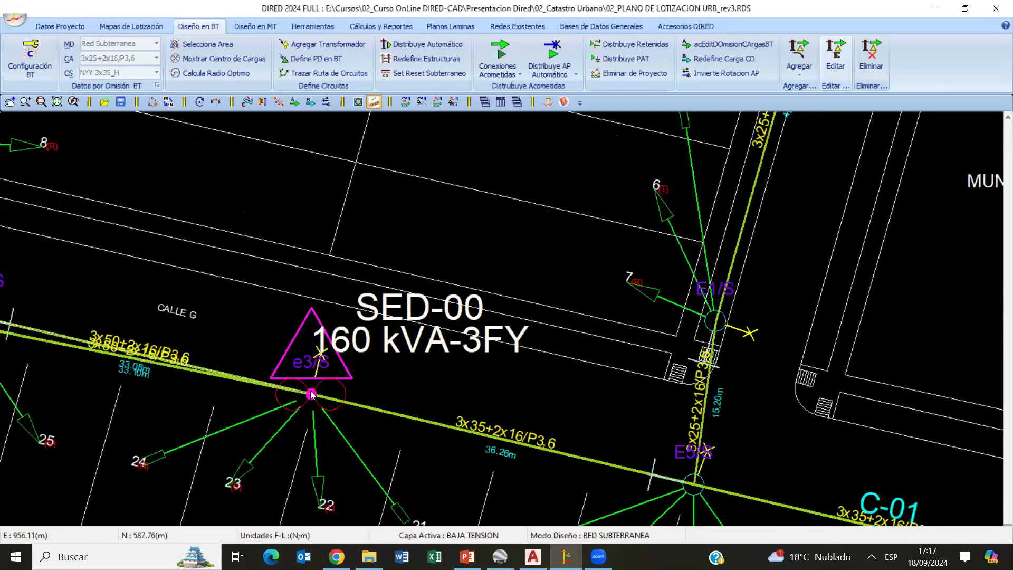
{"action": "double_click", "coordinate": [311, 394]}
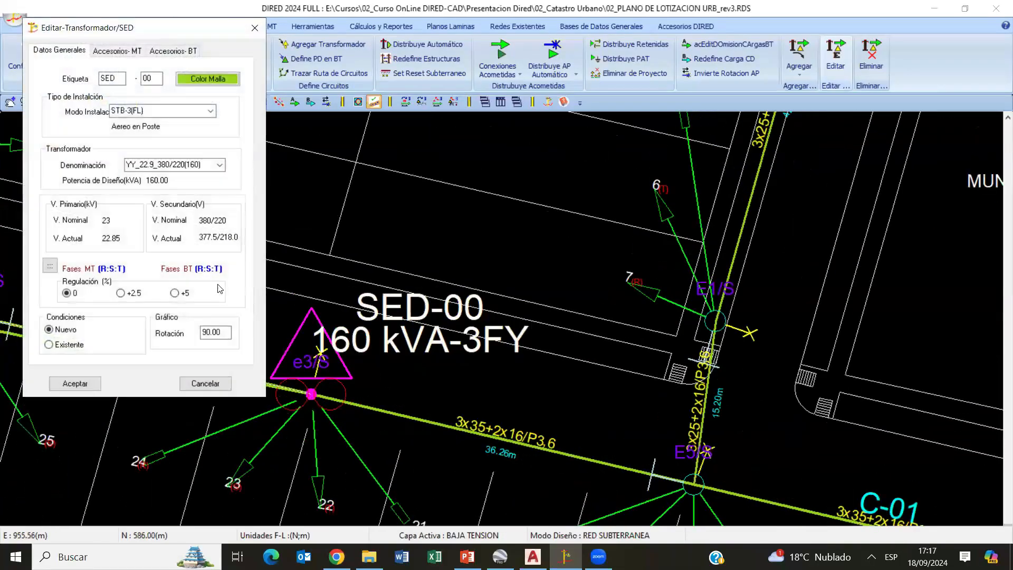
{"action": "left_click", "coordinate": [207, 384]}
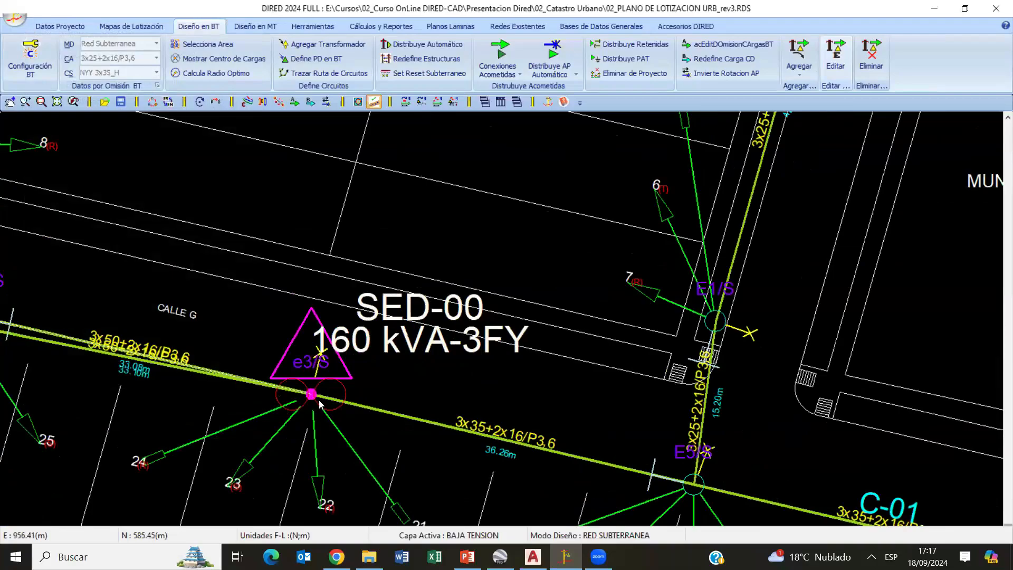
{"action": "left_click", "coordinate": [318, 395]}
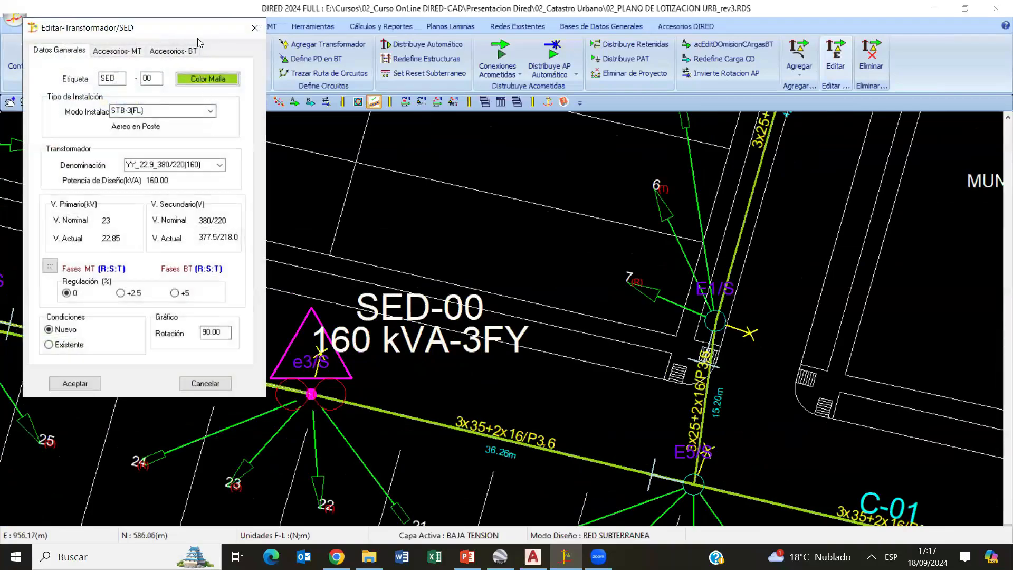
{"action": "left_click_drag", "start_coordinate": [211, 36], "coordinate": [537, 98]}
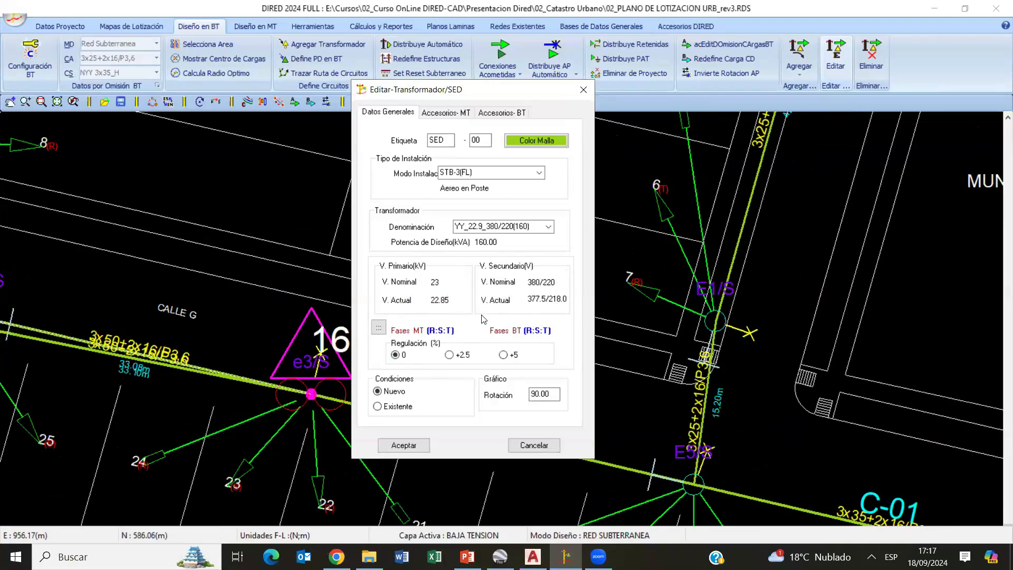
- Close the data of transformer SED-00 and examine the voltage drops at the end of the low-voltage circuit beside Mz. N
{"action": "left_click", "coordinate": [405, 445]}
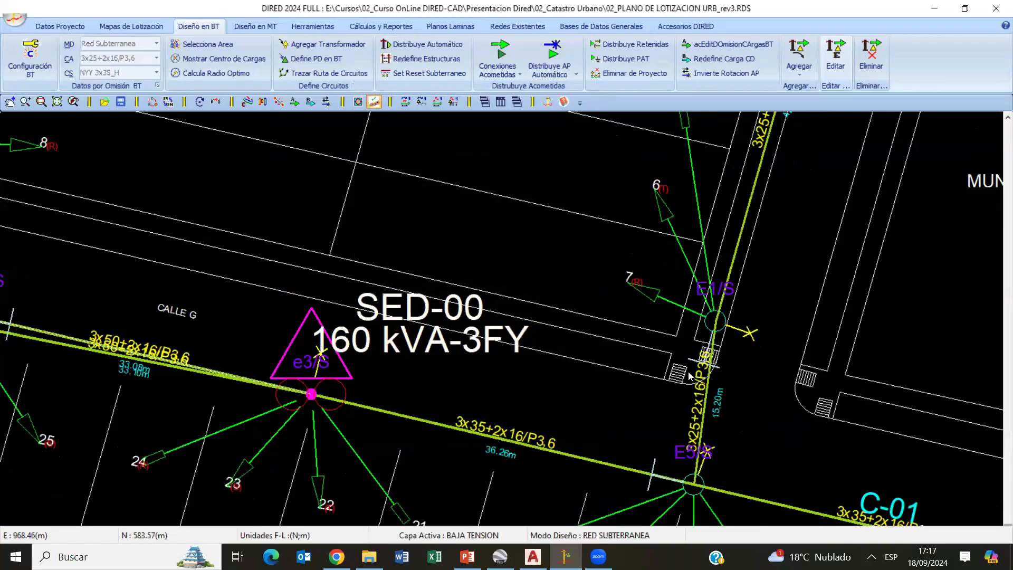
{"action": "scroll", "coordinate": [688, 376], "scroll_direction": "down", "scroll_amount": 3}
{"action": "middle_click_drag", "start_coordinate": [689, 376], "coordinate": [586, 369]}
{"action": "scroll", "coordinate": [581, 369], "scroll_direction": "down", "scroll_amount": 1}
{"action": "middle_click_drag", "start_coordinate": [908, 311], "coordinate": [561, 365]}
{"action": "middle_click_drag", "start_coordinate": [812, 287], "coordinate": [575, 340]}
{"action": "scroll", "coordinate": [575, 340], "scroll_direction": "up", "scroll_amount": 2}
{"action": "middle_click_drag", "start_coordinate": [693, 290], "coordinate": [480, 354]}
{"action": "scroll", "coordinate": [480, 353], "scroll_direction": "up", "scroll_amount": 1}
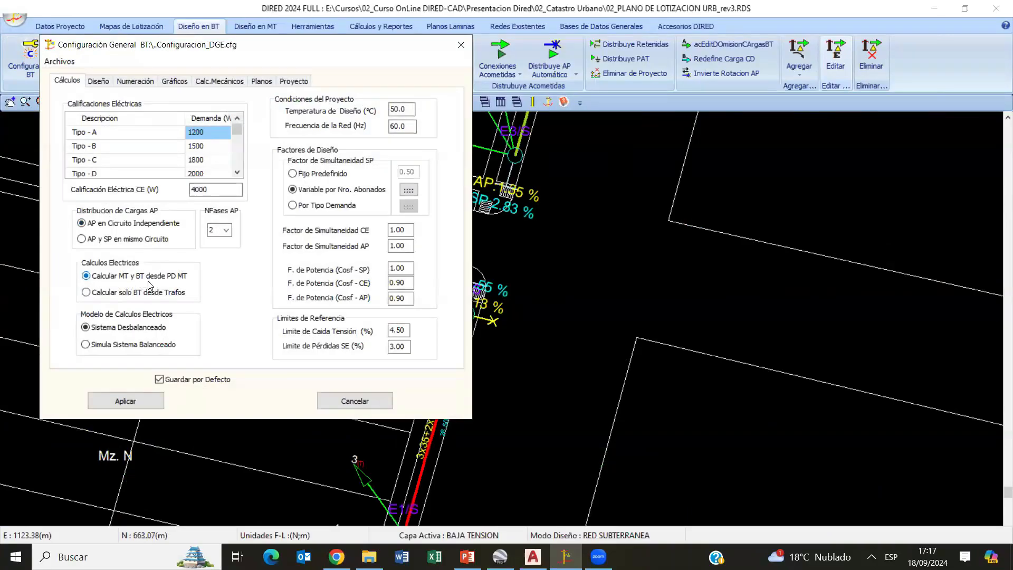
- Set the electrical calculations to Calcular solo BT desde Trafos and review the voltages of transformer SED-00
{"action": "left_click", "coordinate": [100, 294]}
{"action": "left_click", "coordinate": [126, 400]}
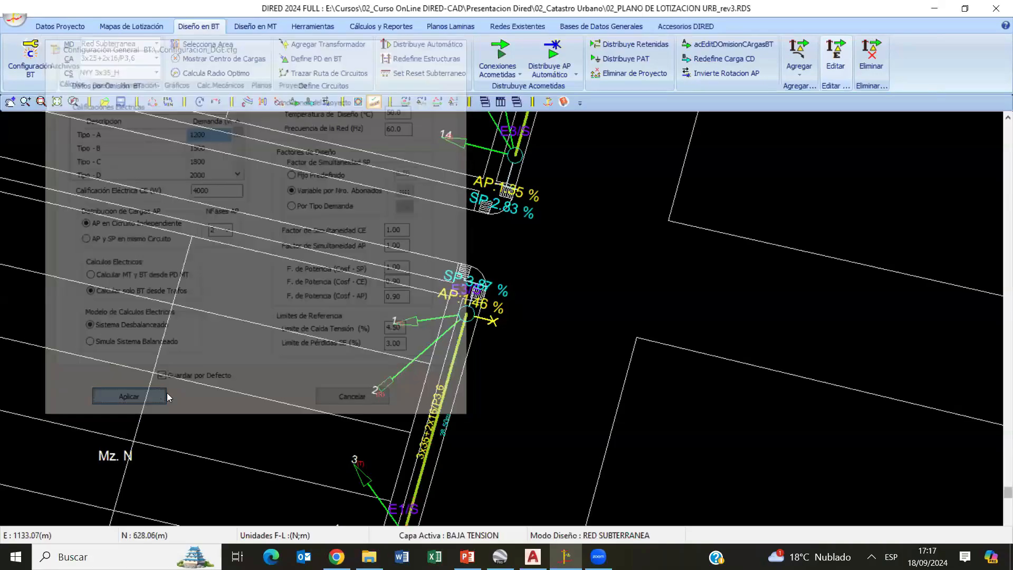
{"action": "mouse_move", "coordinate": [375, 325]}
{"action": "middle_mouse_down"}
{"action": "mouse_move", "coordinate": [737, 284]}
{"action": "mouse_move", "coordinate": [784, 267]}
{"action": "middle_mouse_up"}
{"action": "middle_click_drag", "start_coordinate": [315, 330], "coordinate": [686, 253]}
{"action": "middle_click_drag", "start_coordinate": [413, 330], "coordinate": [823, 222]}
{"action": "mouse_move", "coordinate": [333, 348]}
{"action": "middle_mouse_down"}
{"action": "mouse_move", "coordinate": [666, 290]}
{"action": "mouse_move", "coordinate": [756, 237]}
{"action": "middle_mouse_up"}
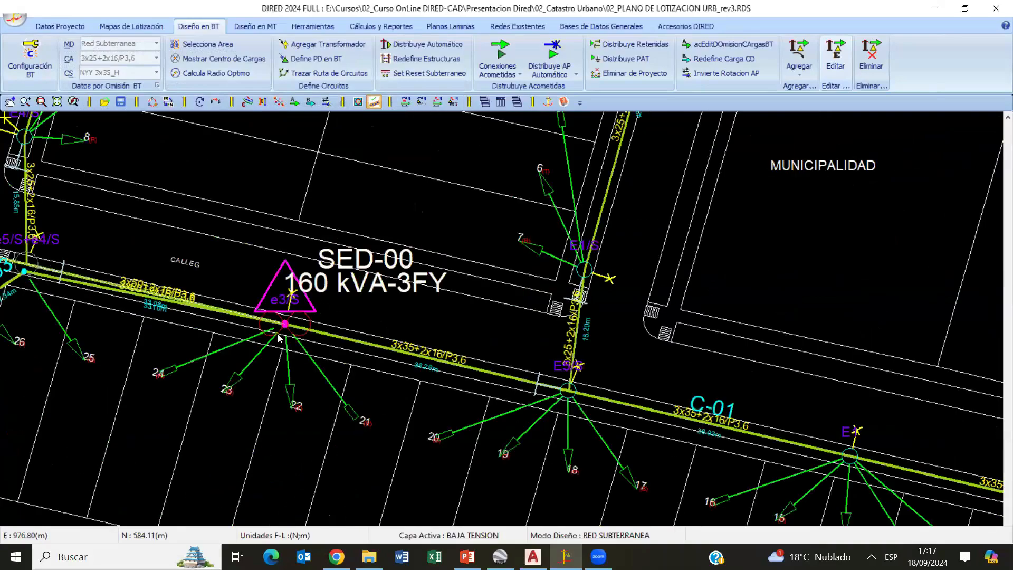
{"action": "left_click", "coordinate": [293, 325]}
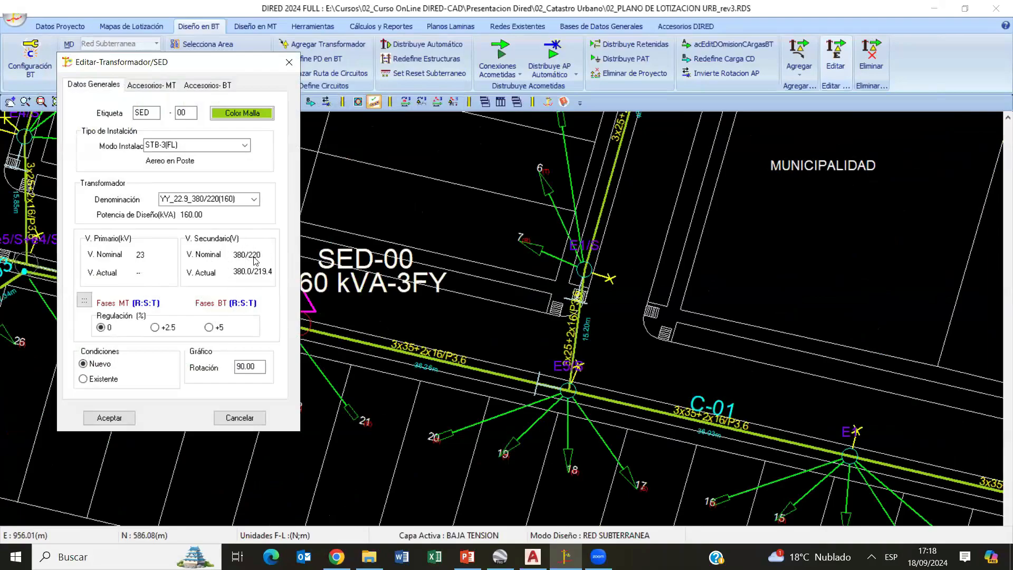
{"action": "left_click", "coordinate": [132, 418]}
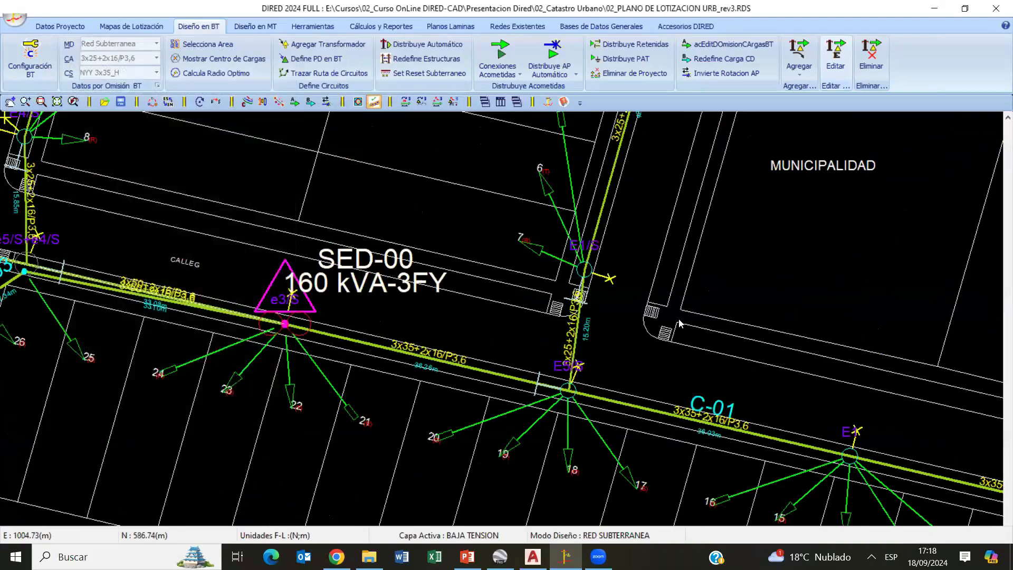
- Set the electrical calculations to Calcular MT y BT desde PD MT and check the low-voltage sections around Mz. N
{"action": "left_click", "coordinate": [27, 62]}
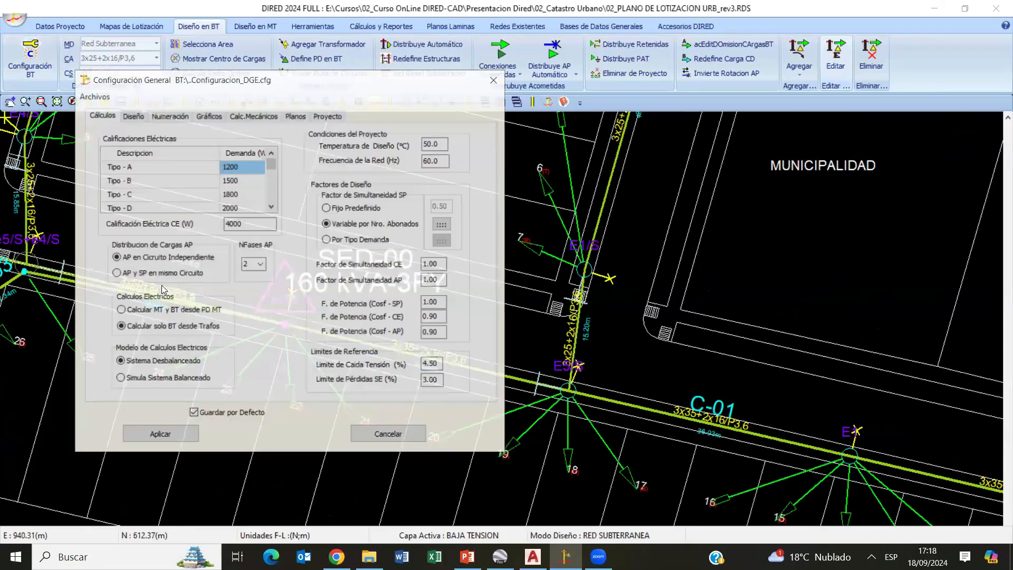
{"action": "left_click", "coordinate": [159, 435]}
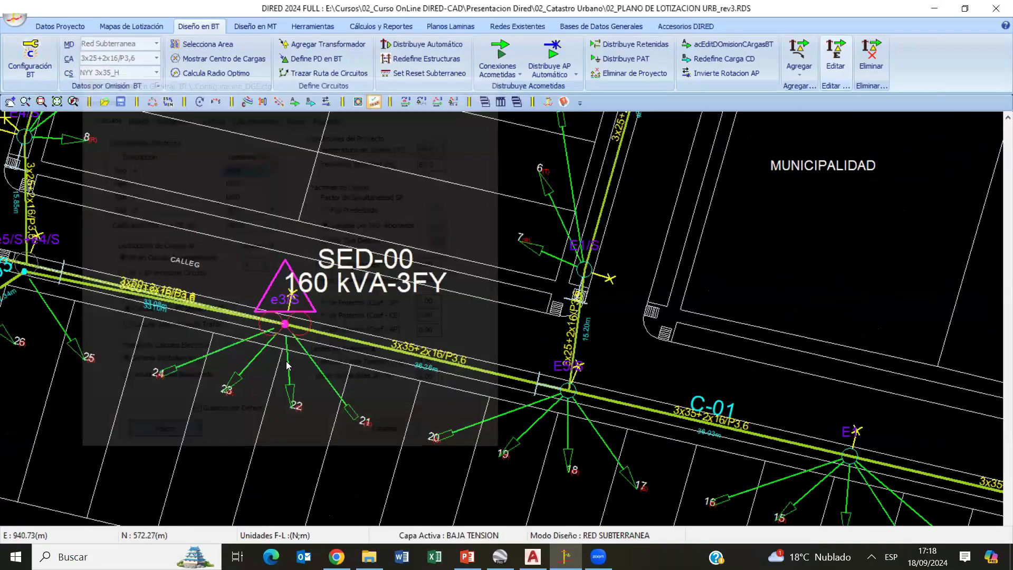
{"action": "scroll", "coordinate": [417, 259], "scroll_direction": "up", "scroll_amount": 4}
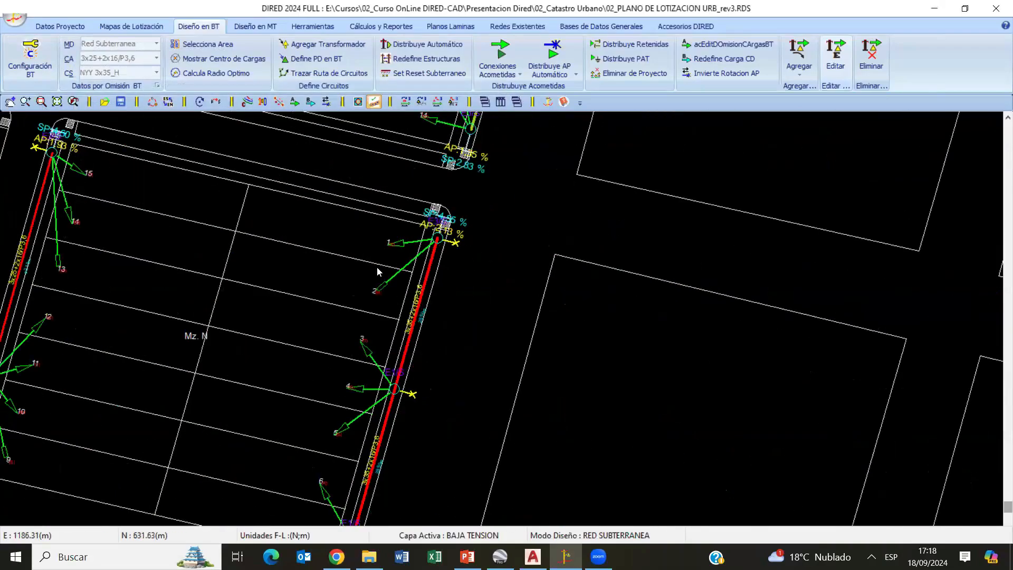
{"action": "scroll", "coordinate": [339, 352], "scroll_direction": "down", "scroll_amount": 3}
{"action": "scroll", "coordinate": [486, 233], "scroll_direction": "down", "scroll_amount": 3}
{"action": "scroll", "coordinate": [499, 328], "scroll_direction": "up", "scroll_amount": 5}
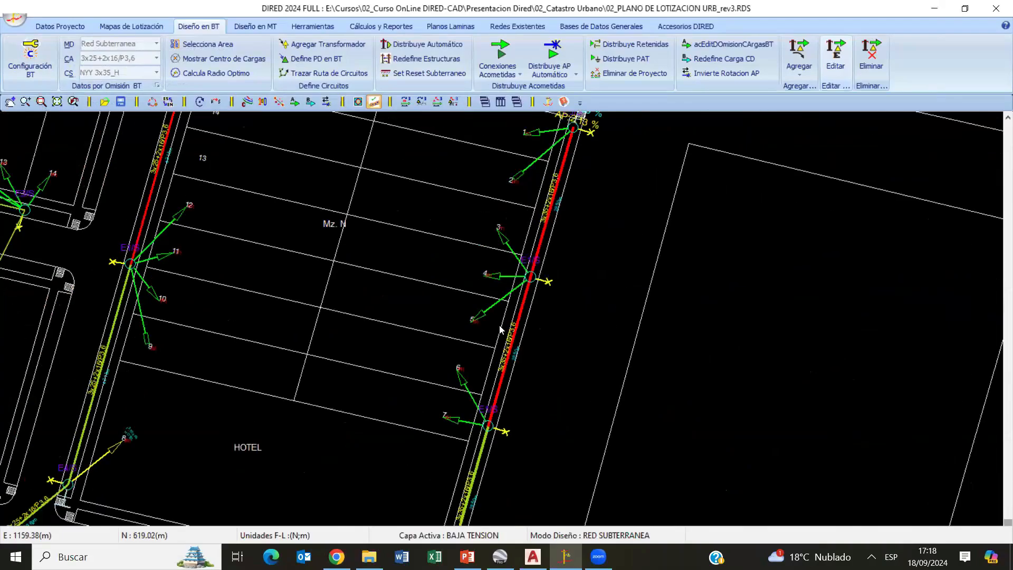
{"action": "scroll", "coordinate": [579, 329], "scroll_direction": "down", "scroll_amount": 3}
{"action": "scroll", "coordinate": [579, 335], "scroll_direction": "down", "scroll_amount": 5}
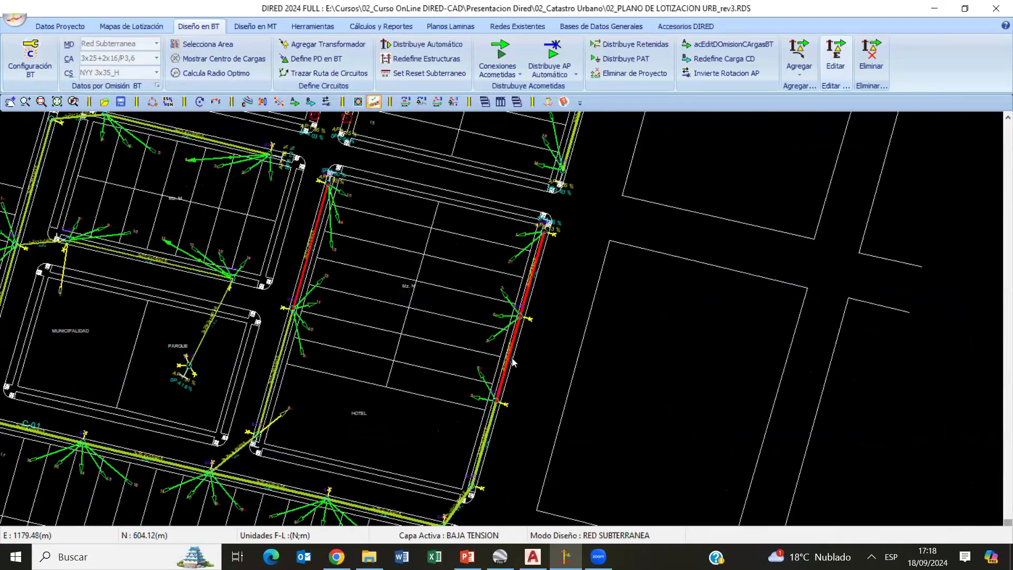
- Activate the medium-voltage layer and begin a branch route at the line's bend structure beside Mz. I, placing its first vertex along that block
{"action": "left_click", "coordinate": [255, 27]}
{"action": "scroll", "coordinate": [177, 142], "scroll_direction": "up", "scroll_amount": 3}
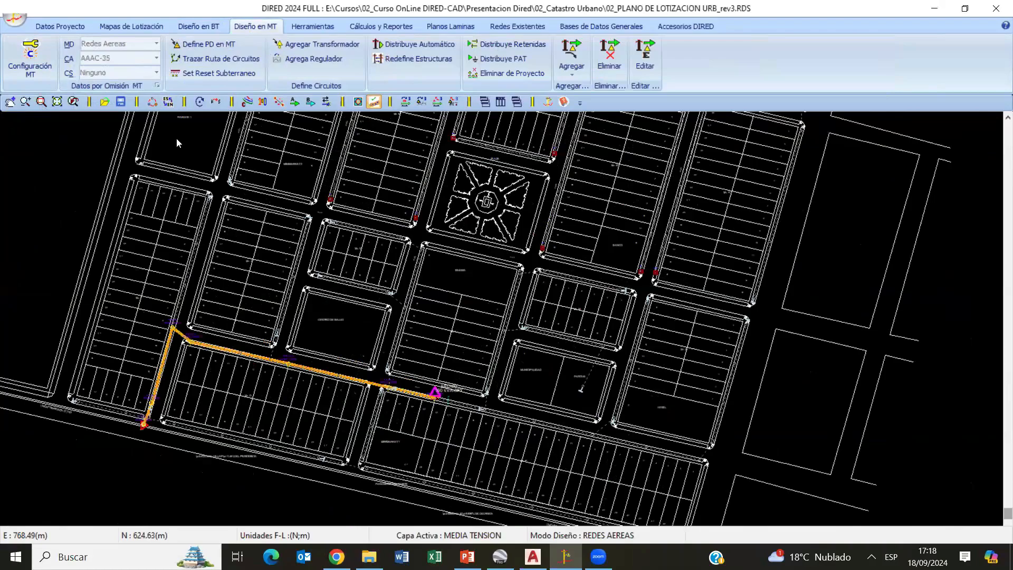
{"action": "scroll", "coordinate": [176, 145], "scroll_direction": "up", "scroll_amount": 2}
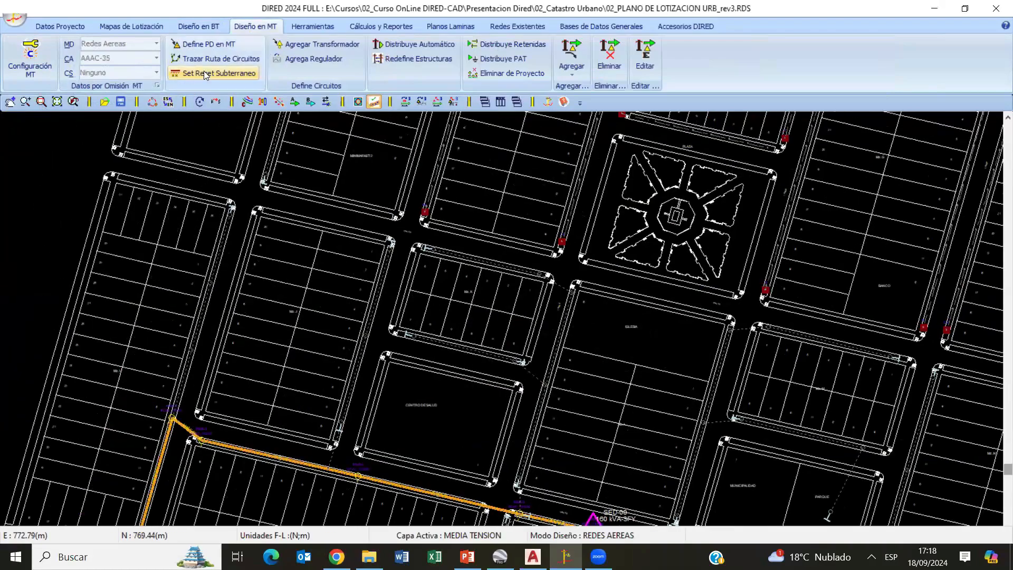
{"action": "left_click", "coordinate": [173, 415]}
{"action": "scroll", "coordinate": [276, 379], "scroll_direction": "up", "scroll_amount": 3}
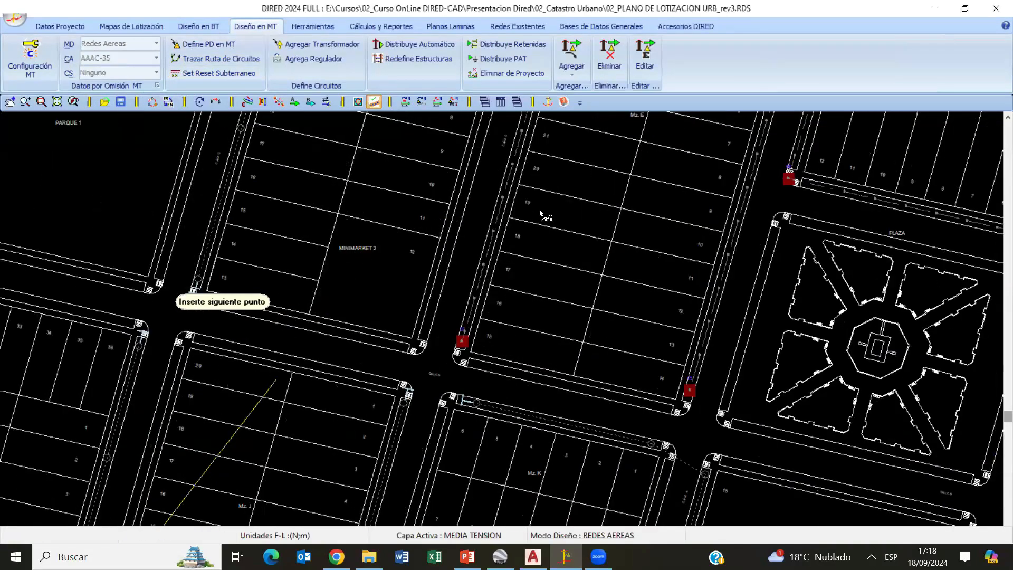
{"action": "middle_click_drag", "start_coordinate": [540, 214], "coordinate": [553, 238]}
{"action": "middle_click_drag", "start_coordinate": [452, 261], "coordinate": [580, 128]}
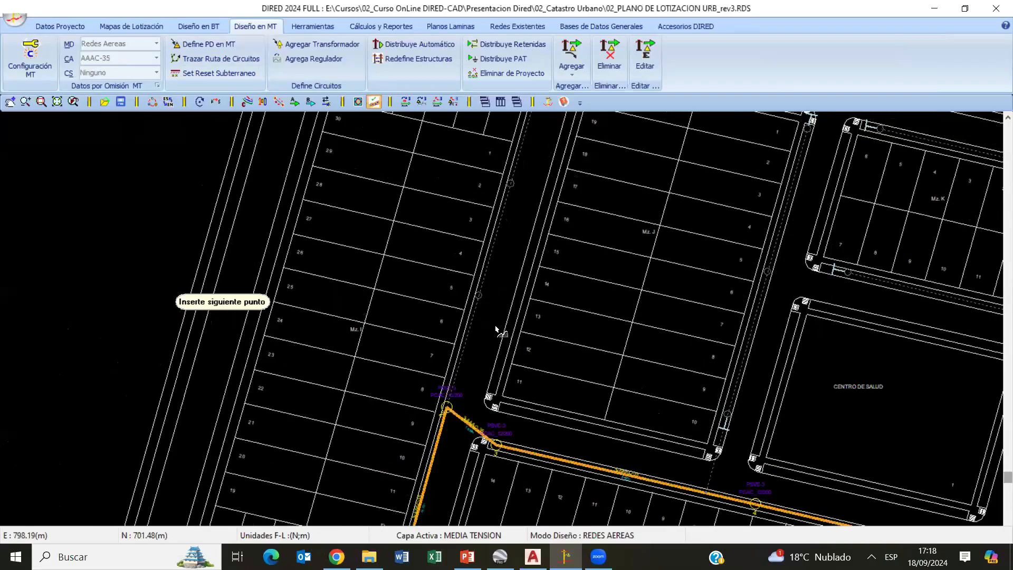
{"action": "middle_click_drag", "start_coordinate": [514, 182], "coordinate": [496, 326]}
{"action": "scroll", "coordinate": [490, 329], "scroll_direction": "up", "scroll_amount": 4}
{"action": "left_click", "coordinate": [480, 292]}
- Continue the medium-voltage branch past Parque 1 and up to lot 7 of Mz. A, placing structures 2.2 to 2.4
{"action": "scroll", "coordinate": [501, 295], "scroll_direction": "down", "scroll_amount": 2}
{"action": "middle_click_drag", "start_coordinate": [560, 204], "coordinate": [500, 422]}
{"action": "middle_click_drag", "start_coordinate": [527, 281], "coordinate": [494, 386]}
{"action": "left_click", "coordinate": [484, 313]}
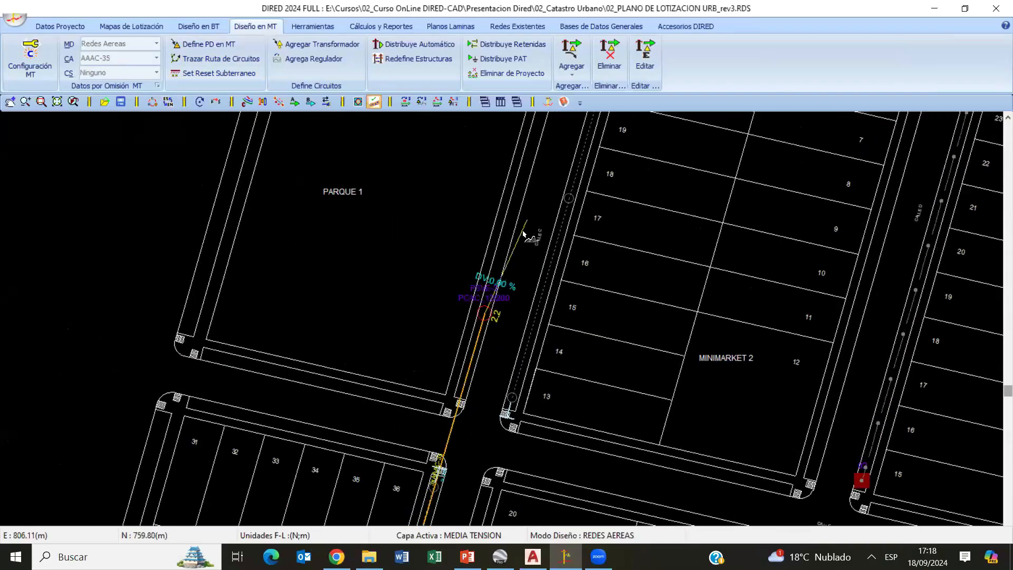
{"action": "middle_click_drag", "start_coordinate": [560, 132], "coordinate": [518, 307]}
{"action": "middle_click_drag", "start_coordinate": [542, 201], "coordinate": [502, 355]}
{"action": "left_click", "coordinate": [490, 320]}
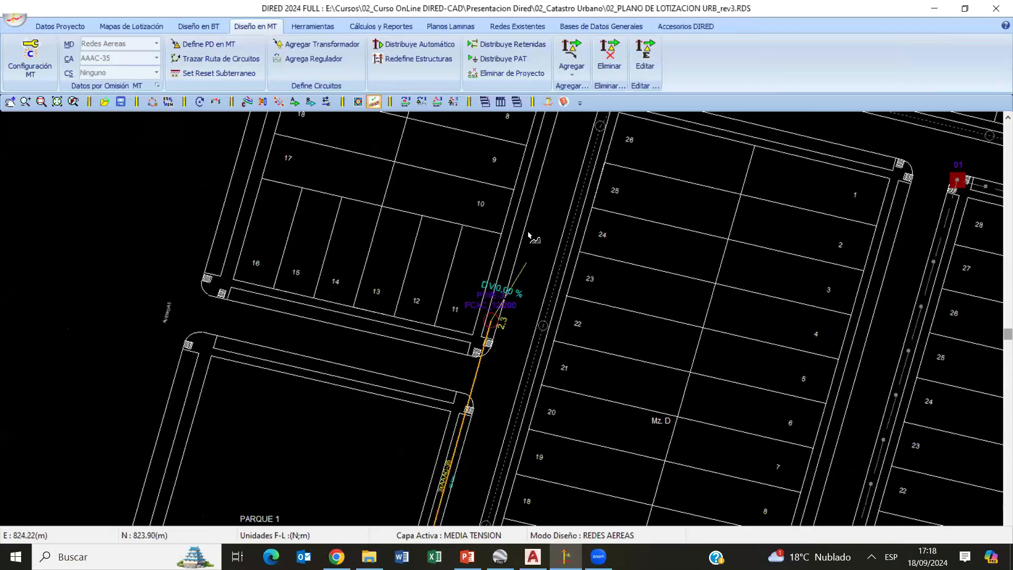
{"action": "middle_click_drag", "start_coordinate": [529, 235], "coordinate": [510, 315]}
{"action": "middle_click_drag", "start_coordinate": [545, 169], "coordinate": [502, 323]}
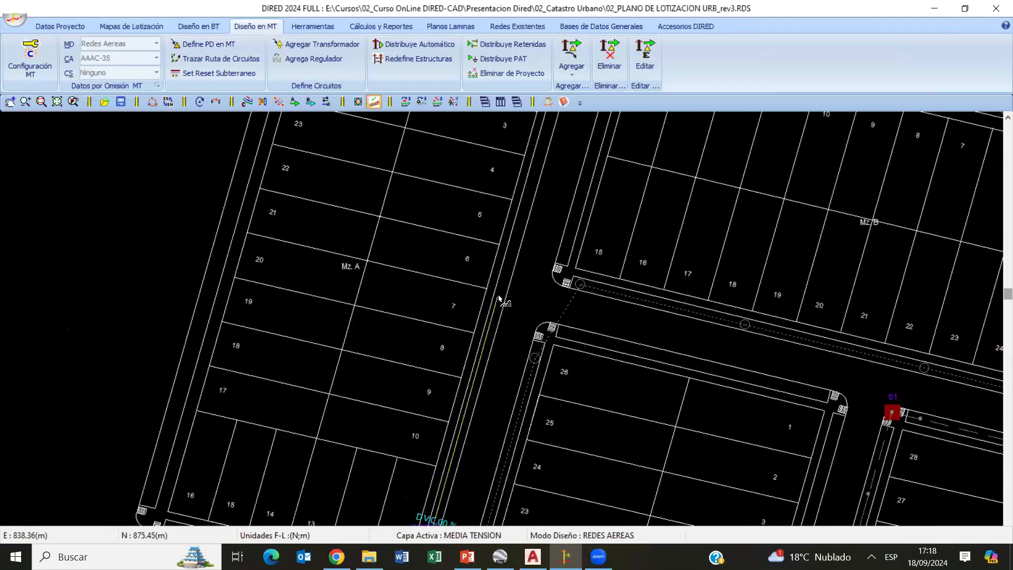
{"action": "scroll", "coordinate": [515, 296], "scroll_direction": "up", "scroll_amount": 3}
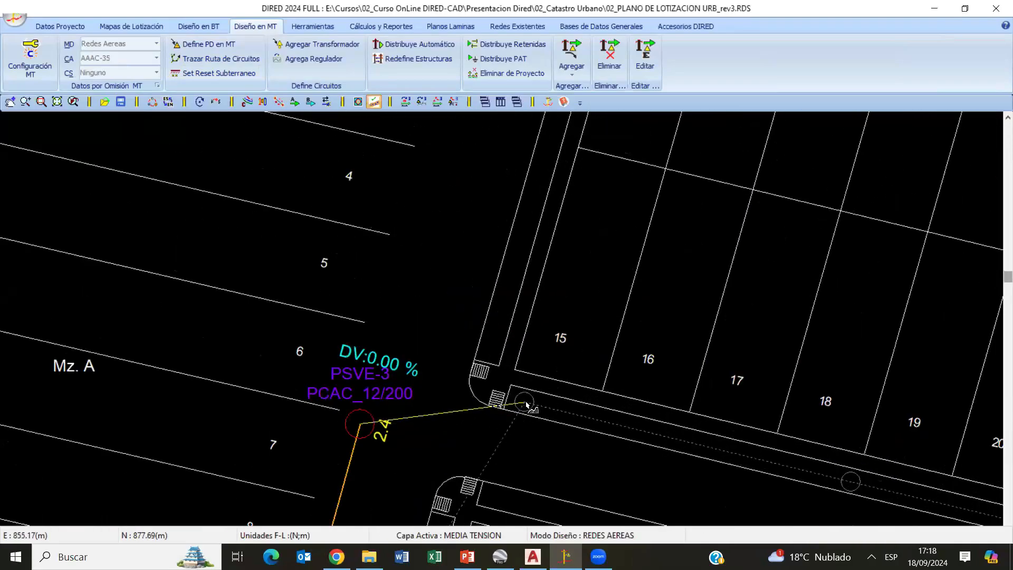
- Extend the medium-voltage branch from the corner of Mz. B along the street to transformer SE-01 and finish the route
{"action": "left_click", "coordinate": [526, 402]}
{"action": "scroll", "coordinate": [659, 460], "scroll_direction": "down", "scroll_amount": 1}
{"action": "middle_click_drag", "start_coordinate": [660, 461], "coordinate": [391, 369]}
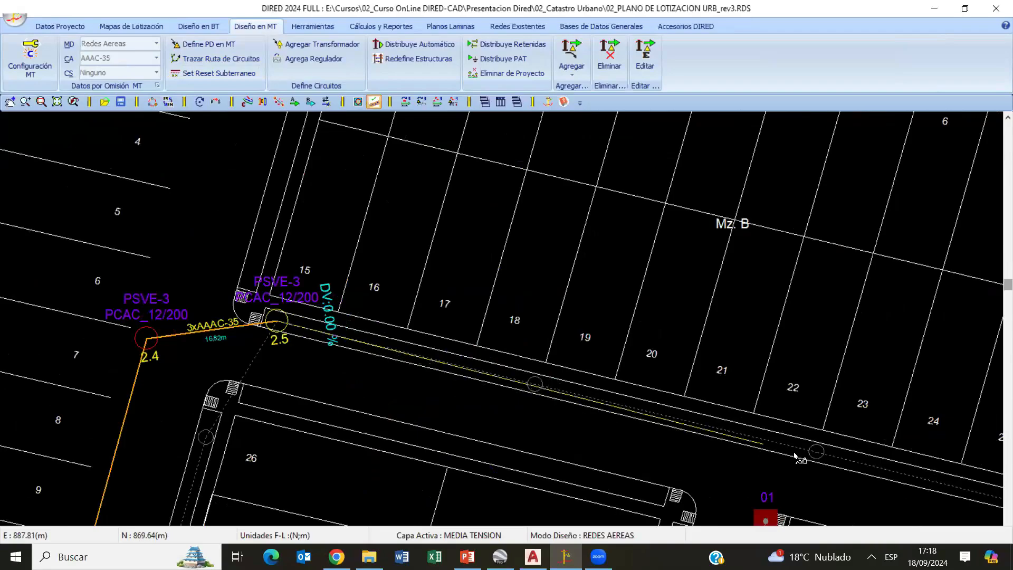
{"action": "left_click", "coordinate": [815, 452]}
{"action": "middle_click_drag", "start_coordinate": [556, 436], "coordinate": [2, 302]}
{"action": "left_click", "coordinate": [586, 420]}
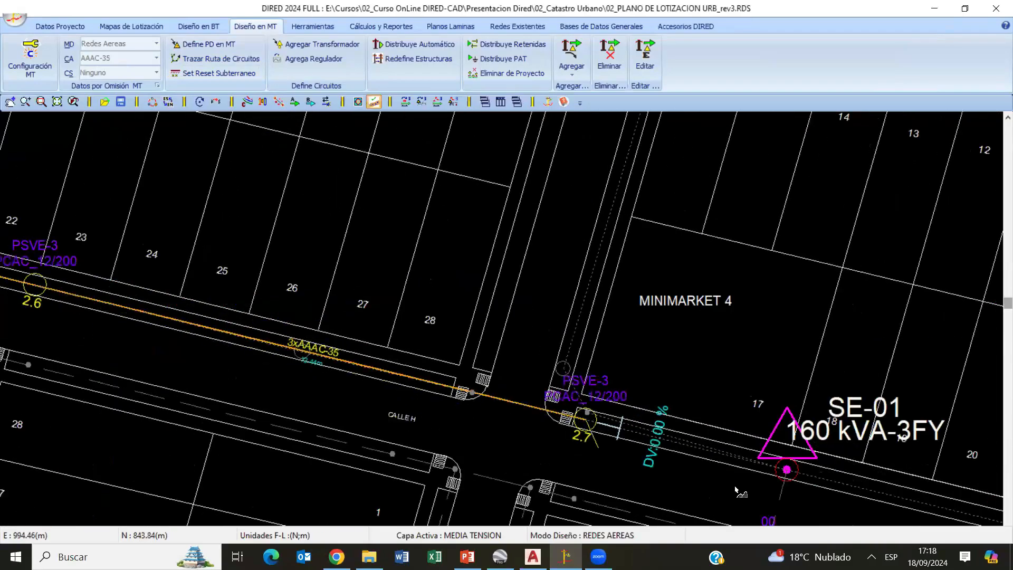
{"action": "left_click", "coordinate": [786, 469]}
{"action": "right_click", "coordinate": [684, 294]}
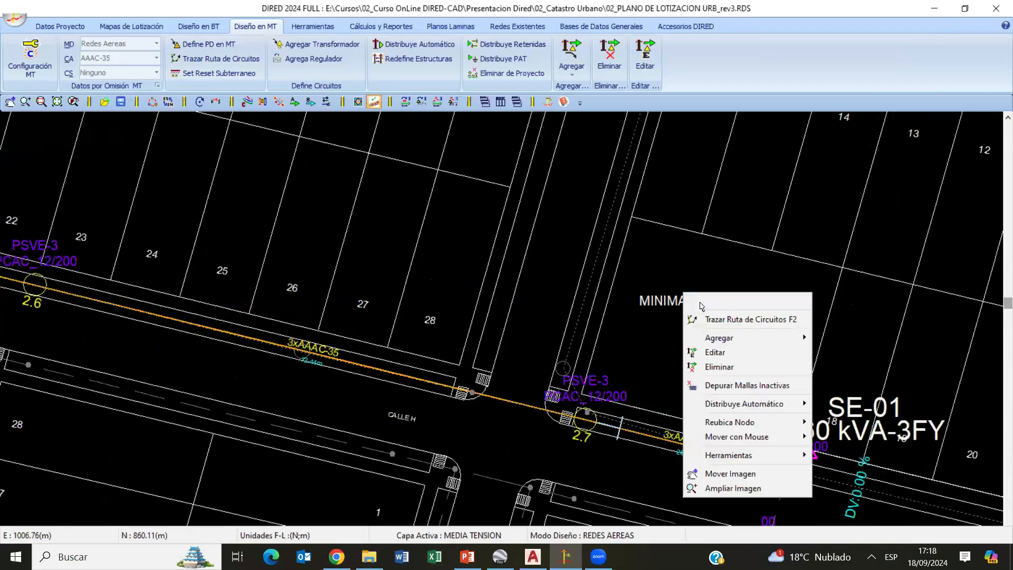
{"action": "left_click", "coordinate": [700, 306]}
- Recalculate the medium-voltage network and confirm transformer SE-01 with installation mode STB-3(FL)
{"action": "middle_click_drag", "start_coordinate": [701, 380], "coordinate": [214, 236]}
{"action": "scroll", "coordinate": [515, 310], "scroll_direction": "up", "scroll_amount": 3}
{"action": "middle_click_drag", "start_coordinate": [515, 310], "coordinate": [732, 319]}
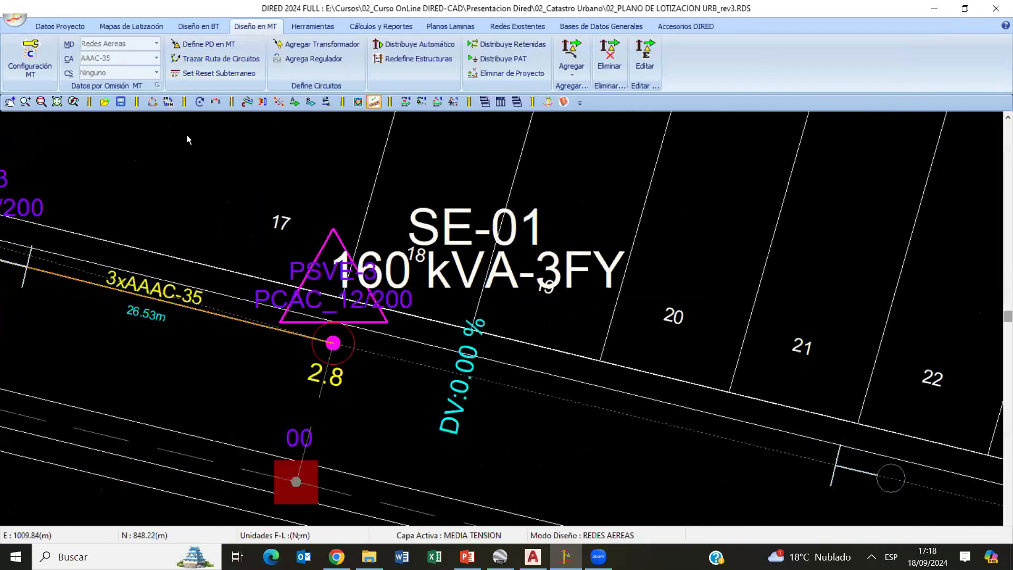
{"action": "left_click", "coordinate": [199, 101]}
{"action": "double_click", "coordinate": [333, 343]}
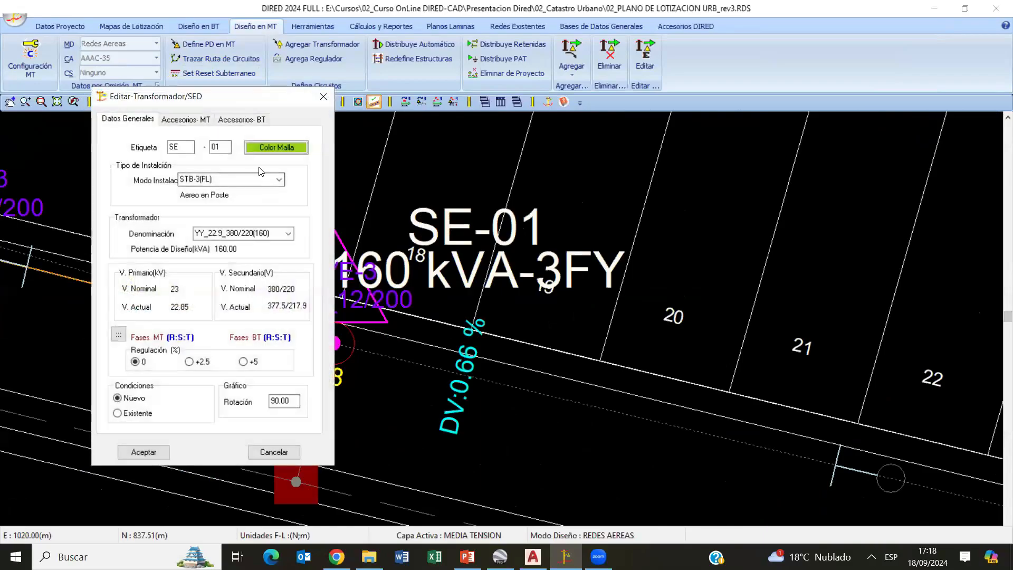
{"action": "left_click", "coordinate": [278, 180]}
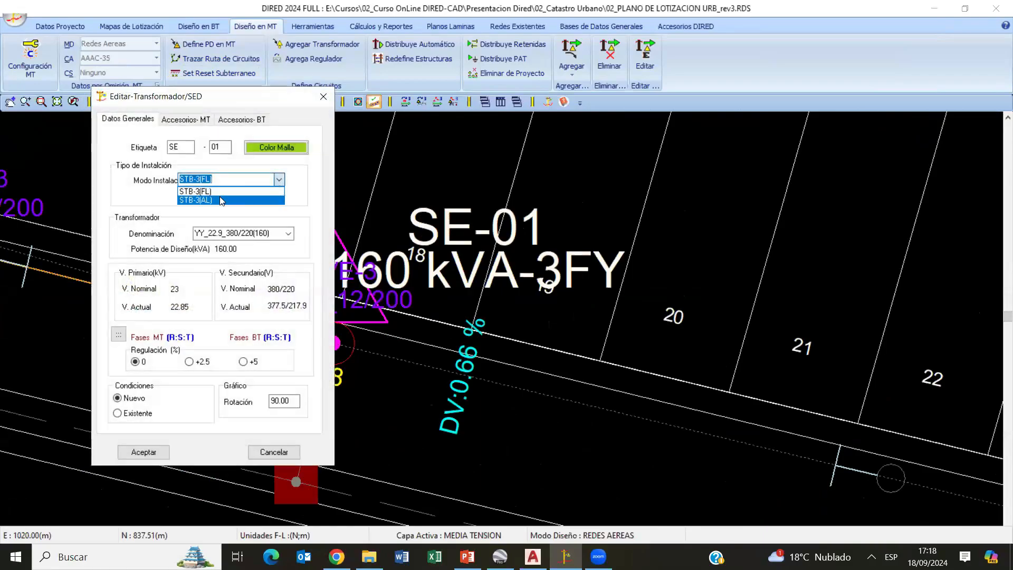
{"action": "left_click", "coordinate": [211, 196]}
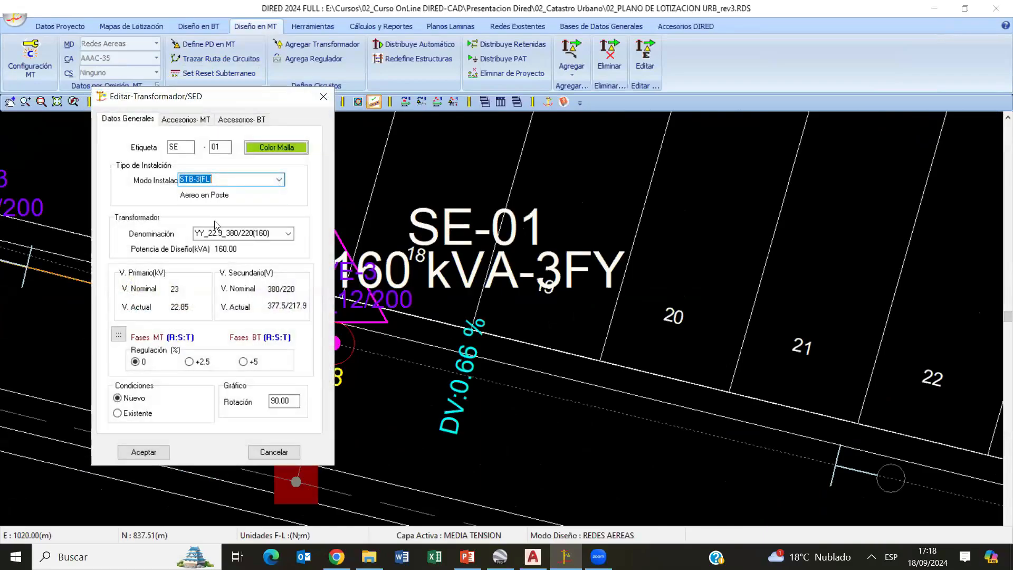
{"action": "left_click", "coordinate": [143, 452]}
- Set the main medium-voltage structure geometry of transformer SE-01 to STB
{"action": "scroll", "coordinate": [481, 359], "scroll_direction": "down", "scroll_amount": 2}
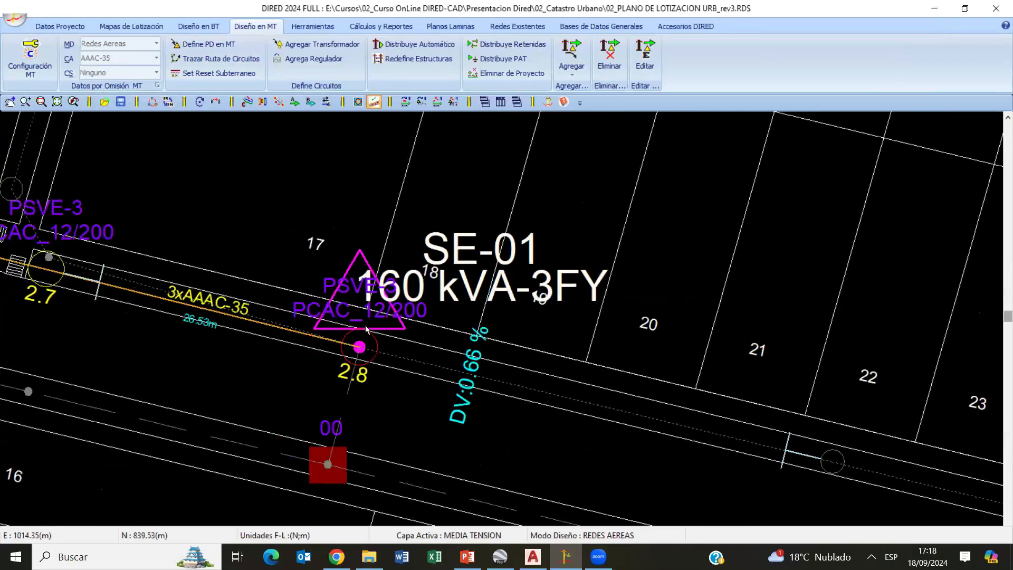
{"action": "scroll", "coordinate": [482, 359], "scroll_direction": "up", "scroll_amount": 2}
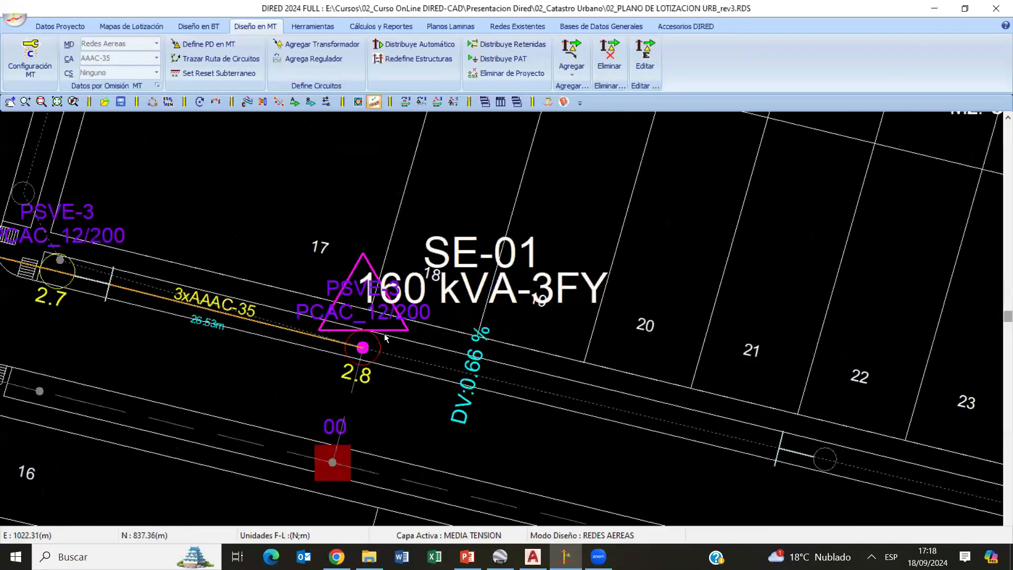
{"action": "left_click", "coordinate": [357, 350]}
{"action": "left_click", "coordinate": [205, 138]}
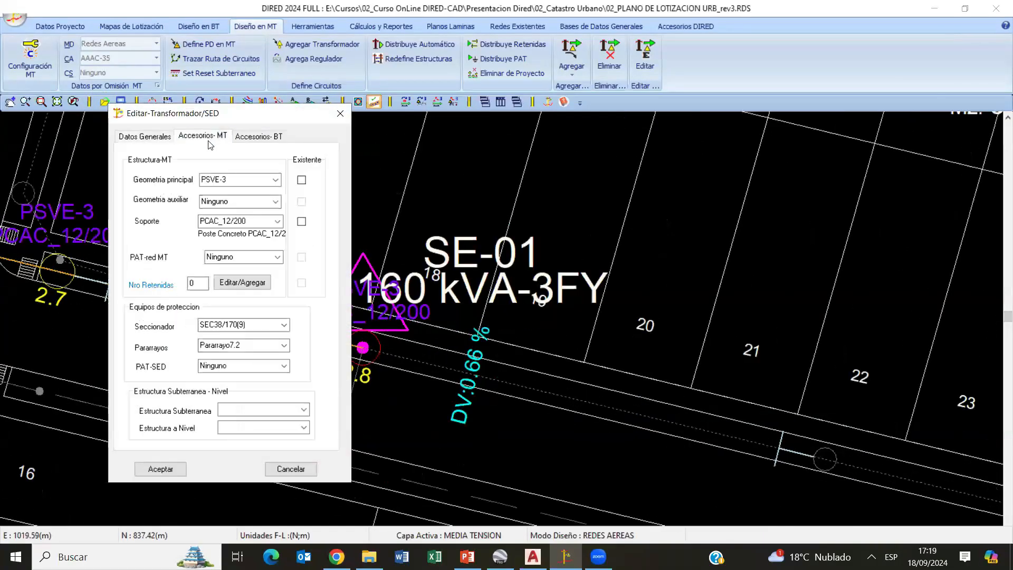
{"action": "left_click", "coordinate": [275, 180]}
{"action": "left_click", "coordinate": [233, 233]}
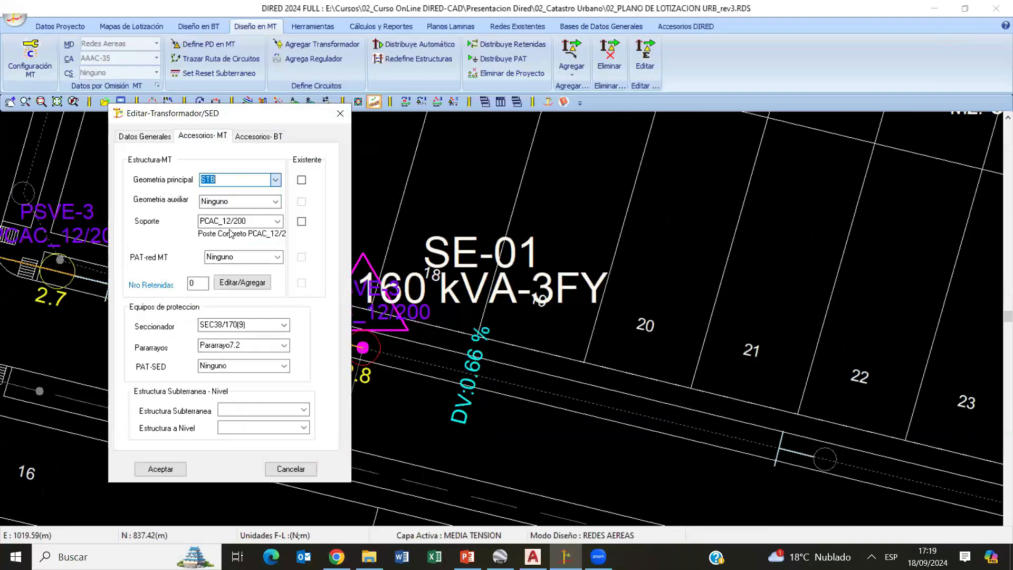
{"action": "left_click", "coordinate": [160, 469]}
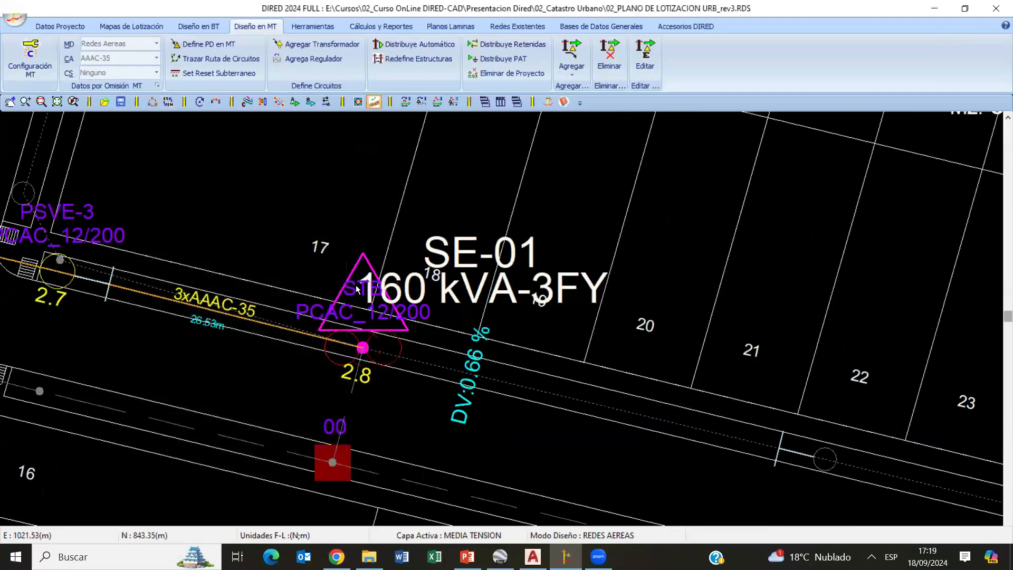
- Check transformer SE-01 and the complete medium-voltage line, and activate the low-voltage layer
{"action": "scroll", "coordinate": [357, 288], "scroll_direction": "up", "scroll_amount": 3}
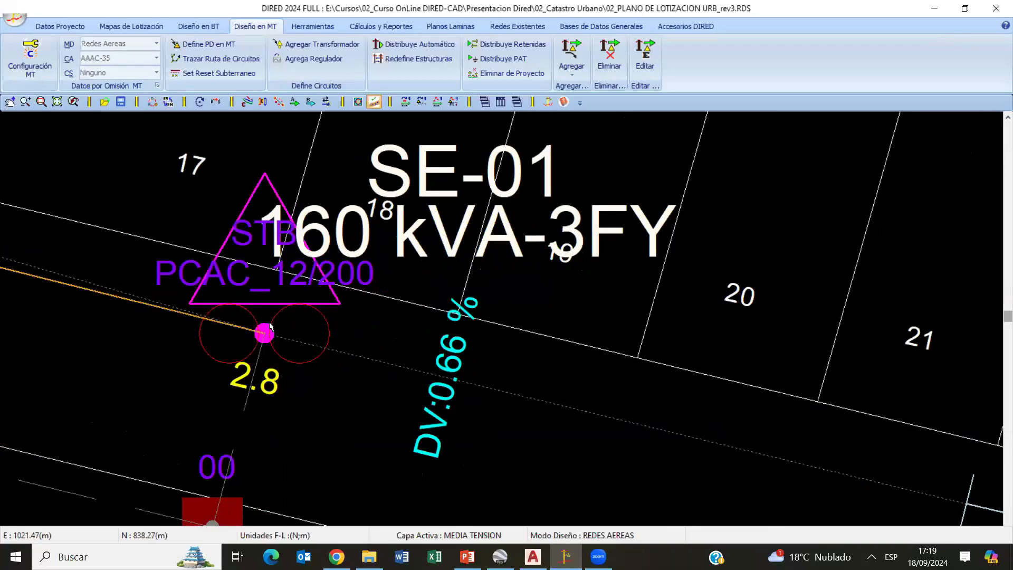
{"action": "scroll", "coordinate": [270, 327], "scroll_direction": "down", "scroll_amount": 6}
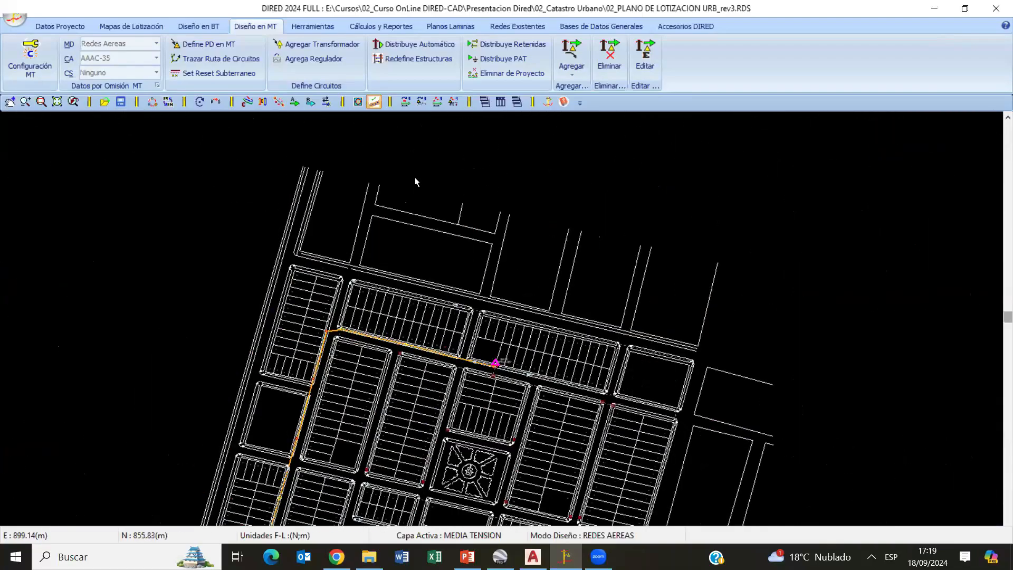
{"action": "middle_click_drag", "start_coordinate": [307, 321], "coordinate": [415, 177]}
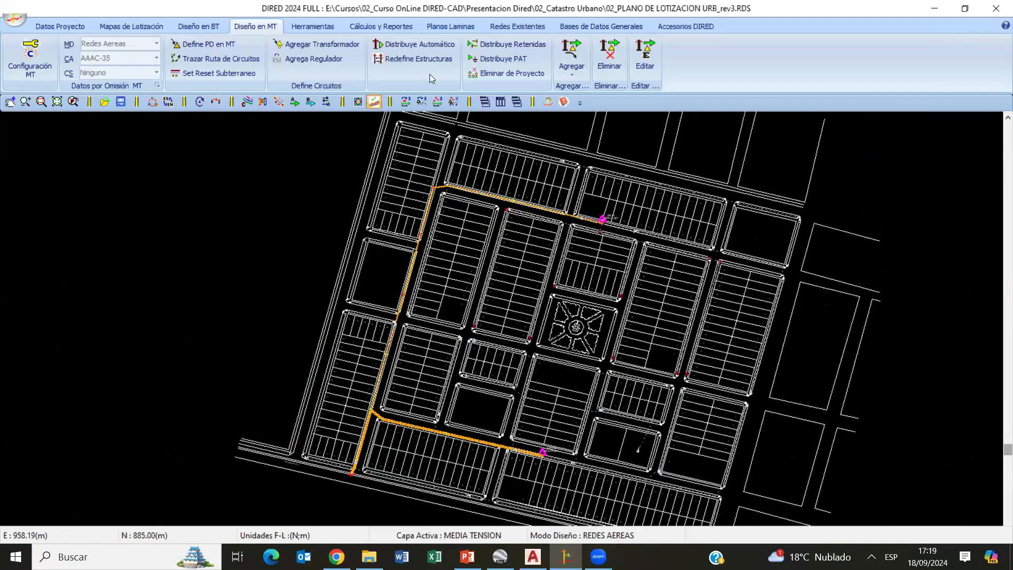
{"action": "left_click", "coordinate": [216, 26]}
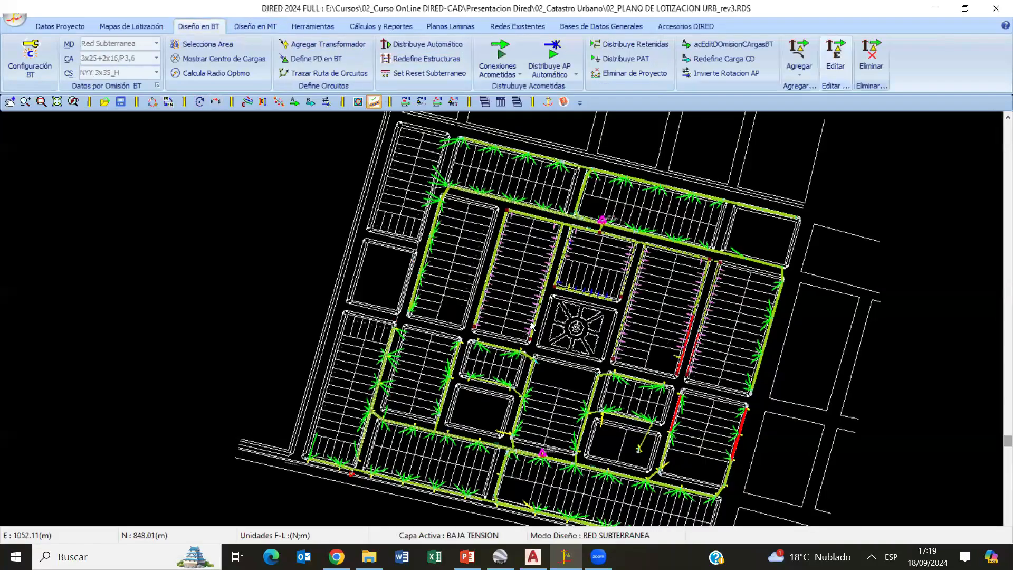
- Examine the overhead circuits leaving transformer SE-01 and underground circuit C-04 along Calle H
{"action": "scroll", "coordinate": [526, 338], "scroll_direction": "up", "scroll_amount": 2}
{"action": "scroll", "coordinate": [556, 278], "scroll_direction": "up", "scroll_amount": 3}
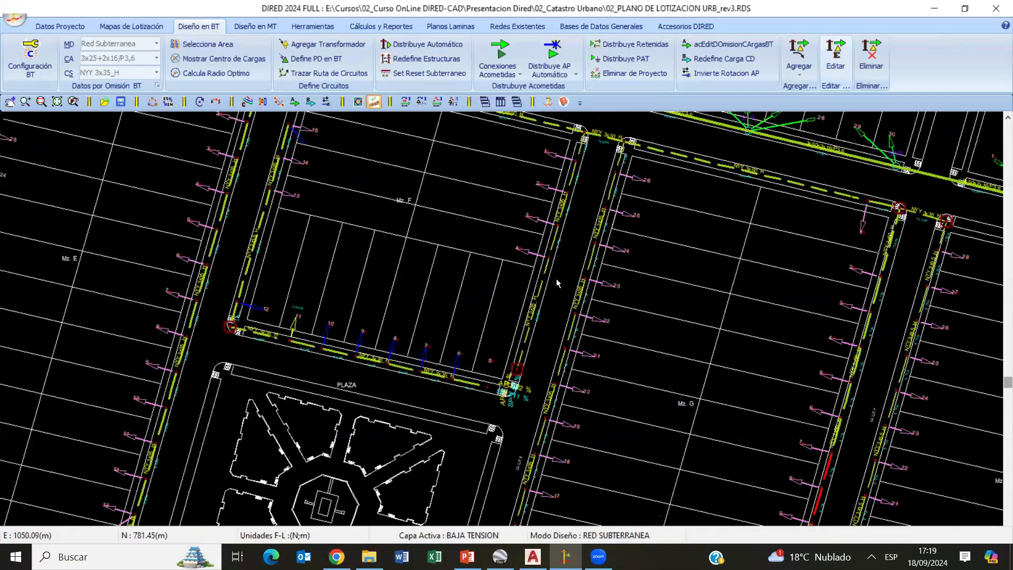
{"action": "middle_click_drag", "start_coordinate": [595, 212], "coordinate": [554, 361]}
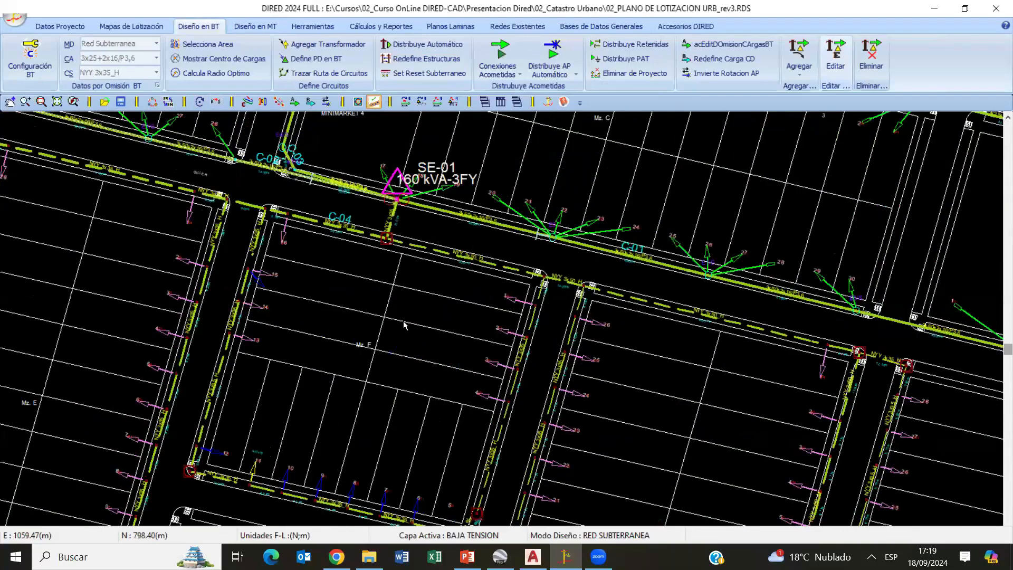
{"action": "scroll", "coordinate": [499, 276], "scroll_direction": "up", "scroll_amount": 2}
{"action": "scroll", "coordinate": [484, 271], "scroll_direction": "up", "scroll_amount": 2}
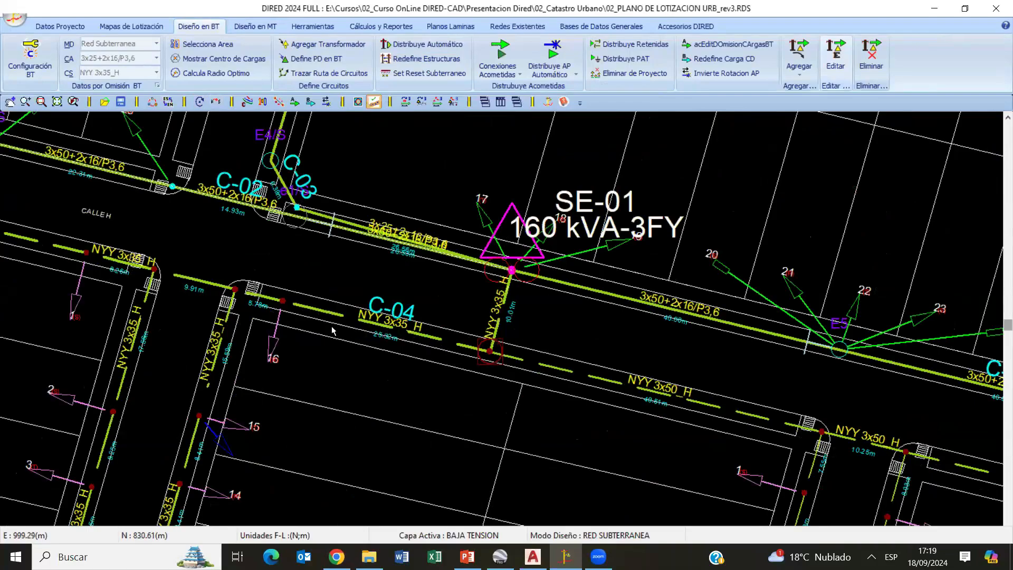
{"action": "scroll", "coordinate": [332, 330], "scroll_direction": "down", "scroll_amount": 1}
{"action": "middle_click_drag", "start_coordinate": [146, 294], "coordinate": [323, 208]}
{"action": "middle_click_drag", "start_coordinate": [503, 150], "coordinate": [475, 227]}
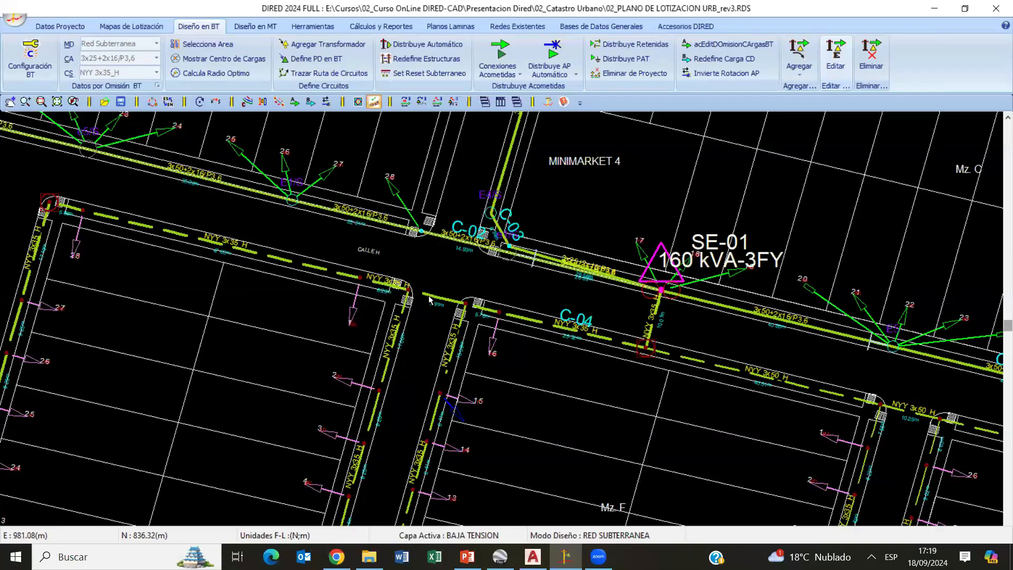
{"action": "scroll", "coordinate": [426, 298], "scroll_direction": "up", "scroll_amount": 6}
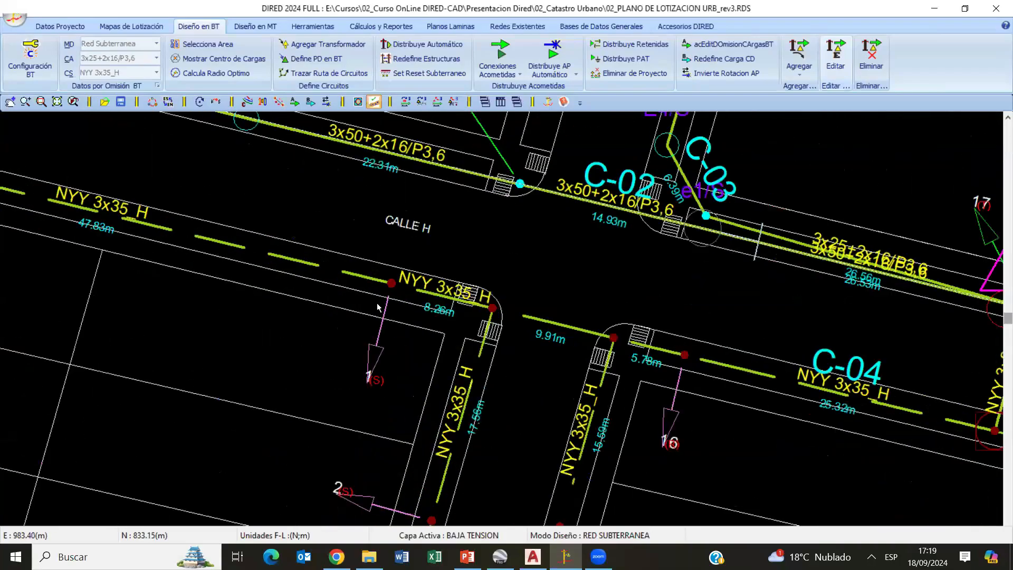
{"action": "scroll", "coordinate": [293, 288], "scroll_direction": "down", "scroll_amount": 4}
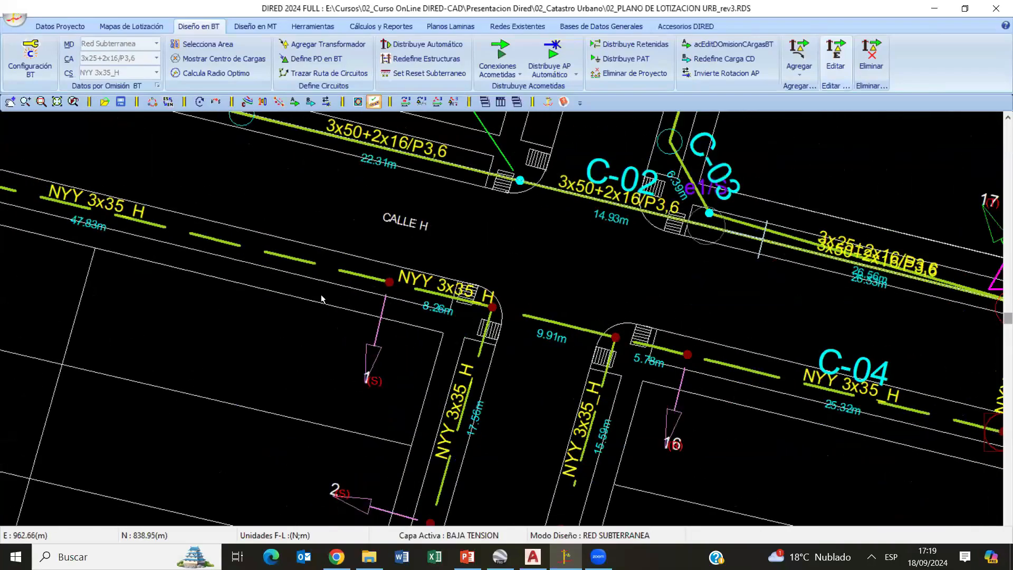
{"action": "scroll", "coordinate": [633, 298], "scroll_direction": "down", "scroll_amount": 4}
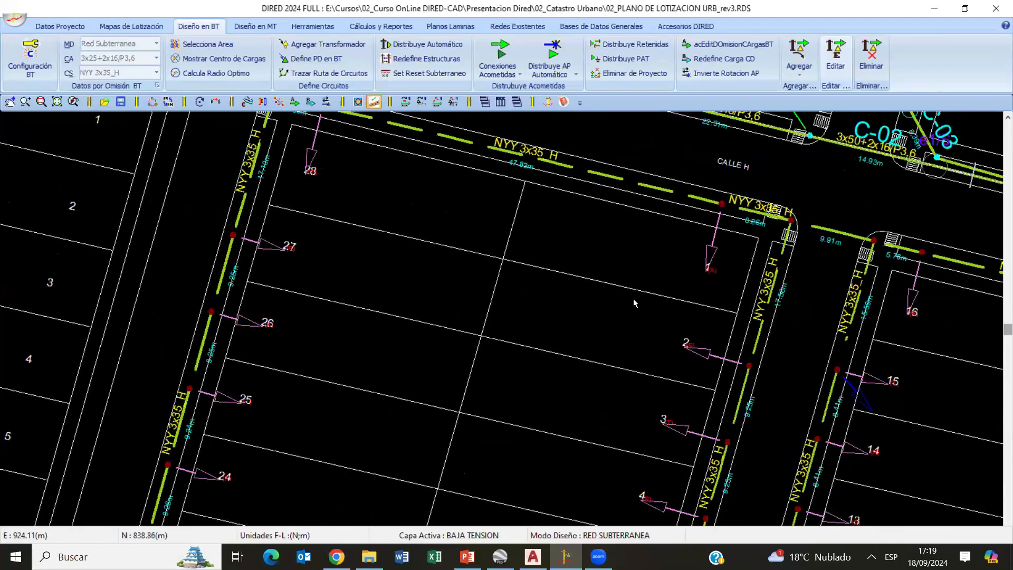
- Follow the underground low-voltage cables and service connections around Mz. E and Mz. F to the plaza, and review the surrounding layout
{"action": "mouse_move", "coordinate": [666, 422]}
{"action": "middle_mouse_down"}
{"action": "mouse_move", "coordinate": [427, 312]}
{"action": "mouse_move", "coordinate": [446, 286]}
{"action": "middle_mouse_up"}
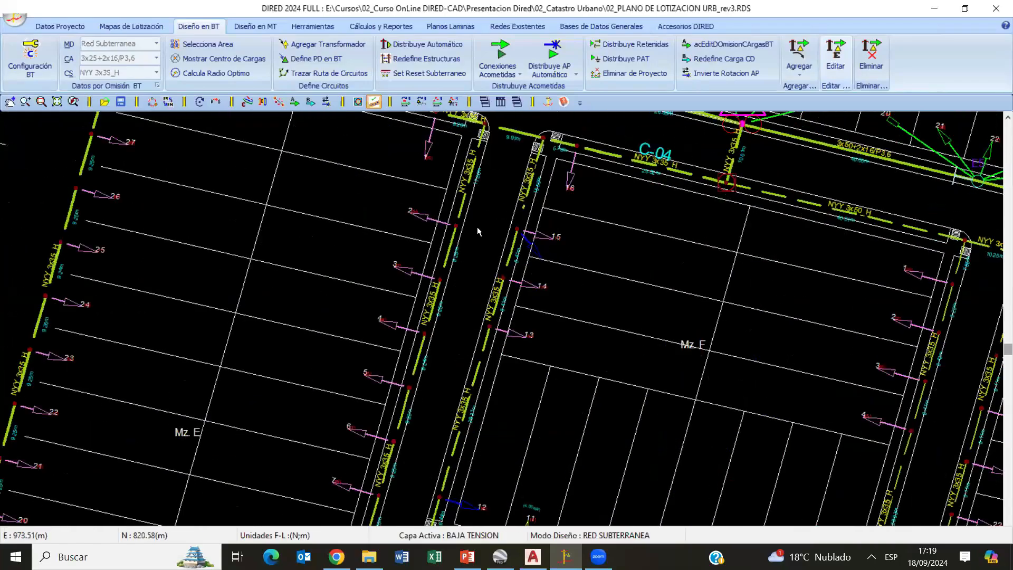
{"action": "middle_click_drag", "start_coordinate": [436, 334], "coordinate": [419, 249]}
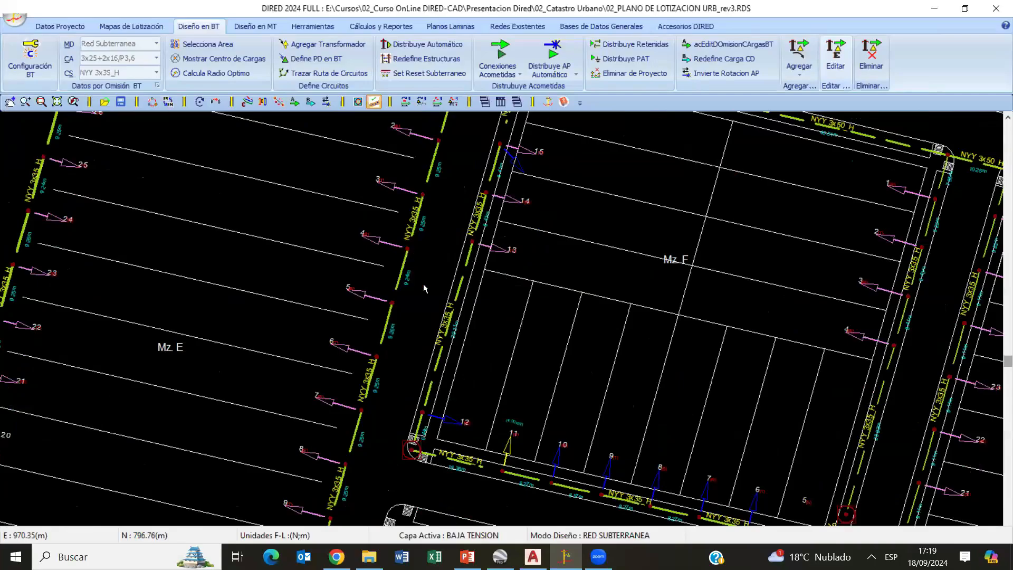
{"action": "scroll", "coordinate": [423, 283], "scroll_direction": "down", "scroll_amount": 3}
{"action": "middle_click_drag", "start_coordinate": [592, 448], "coordinate": [463, 396]}
{"action": "scroll", "coordinate": [466, 393], "scroll_direction": "up", "scroll_amount": 4}
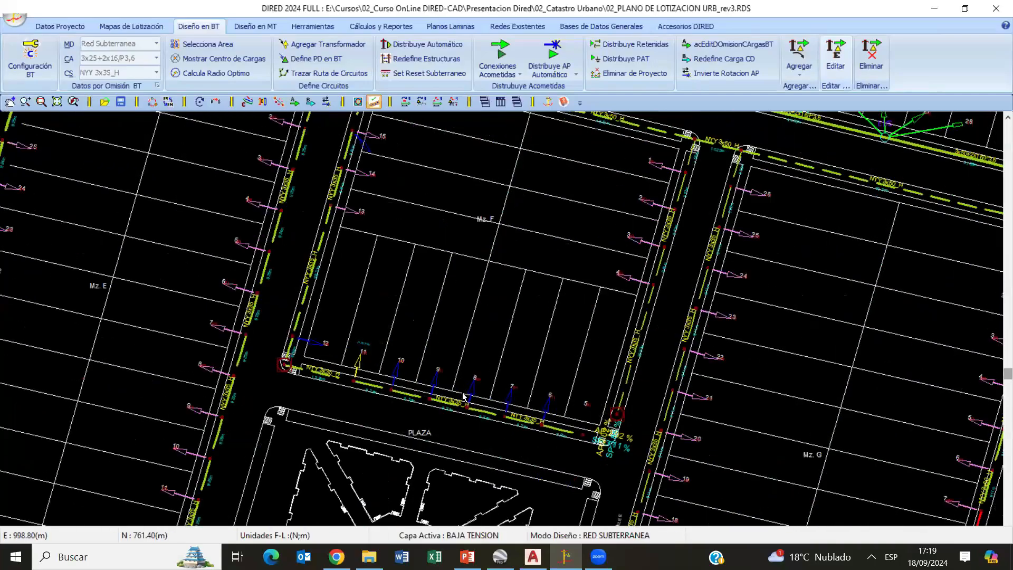
{"action": "scroll", "coordinate": [507, 346], "scroll_direction": "down", "scroll_amount": 4}
{"action": "middle_click_drag", "start_coordinate": [555, 190], "coordinate": [527, 226]}
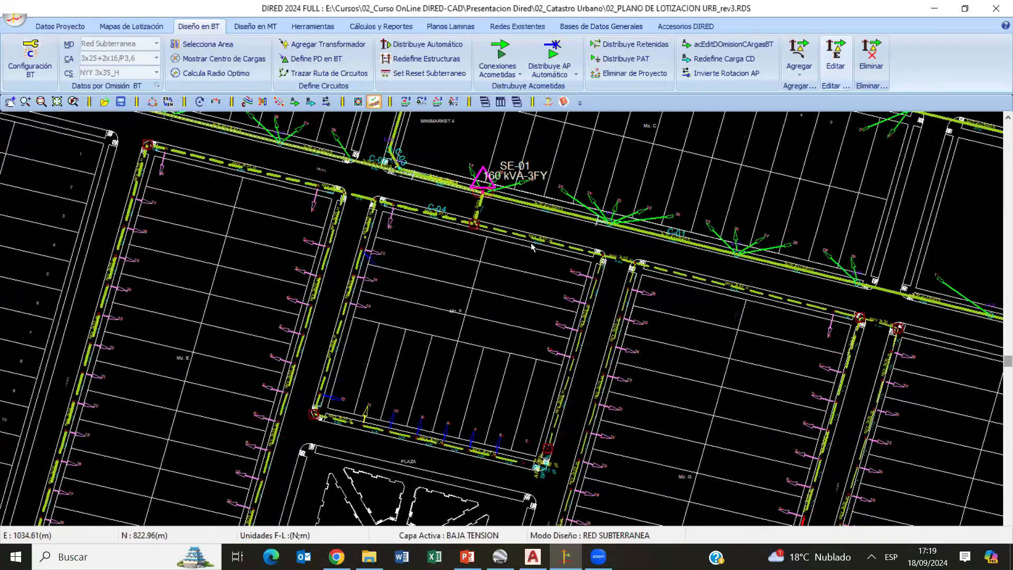
{"action": "scroll", "coordinate": [536, 253], "scroll_direction": "down", "scroll_amount": 4}
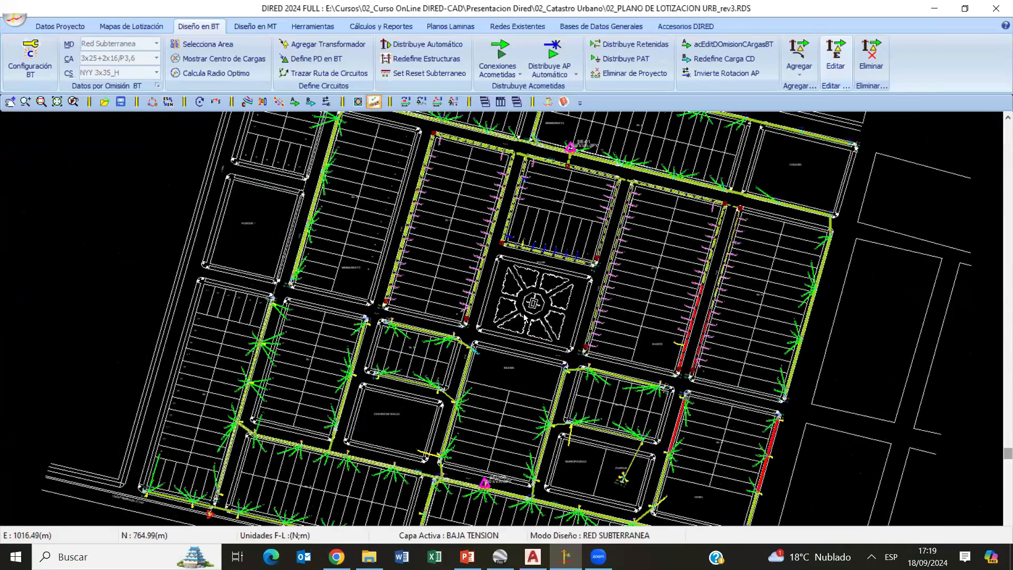
{"action": "scroll", "coordinate": [527, 174], "scroll_direction": "up", "scroll_amount": 5}
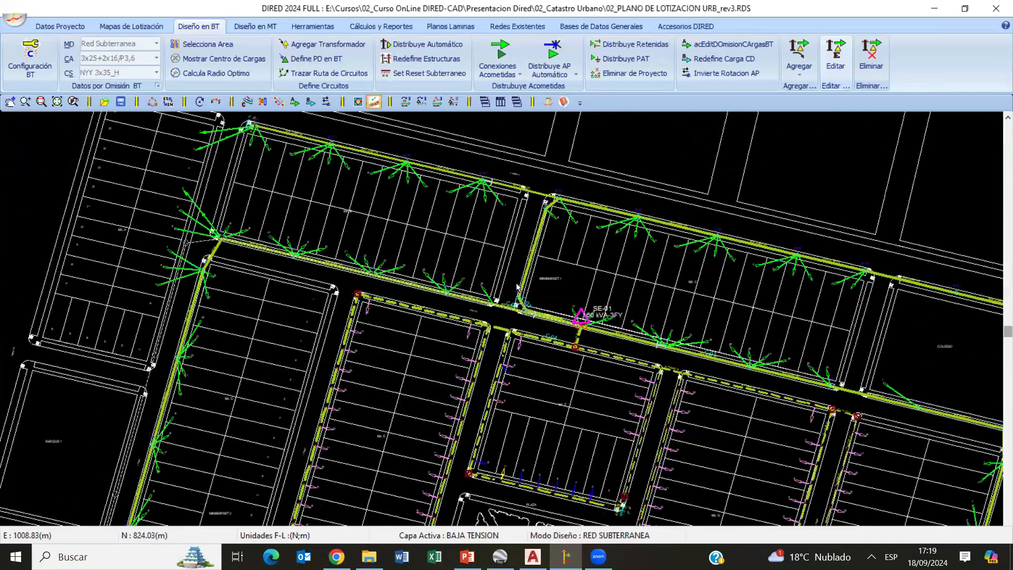
{"action": "scroll", "coordinate": [513, 185], "scroll_direction": "up", "scroll_amount": 2}
{"action": "scroll", "coordinate": [567, 211], "scroll_direction": "down", "scroll_amount": 5}
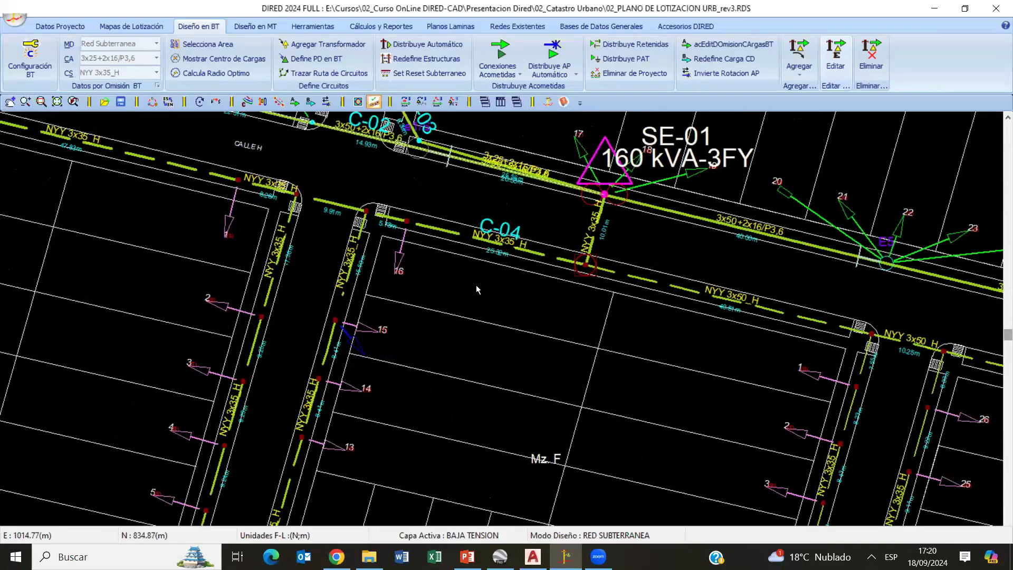
{"action": "middle_click_drag", "start_coordinate": [482, 503], "coordinate": [523, 285]}
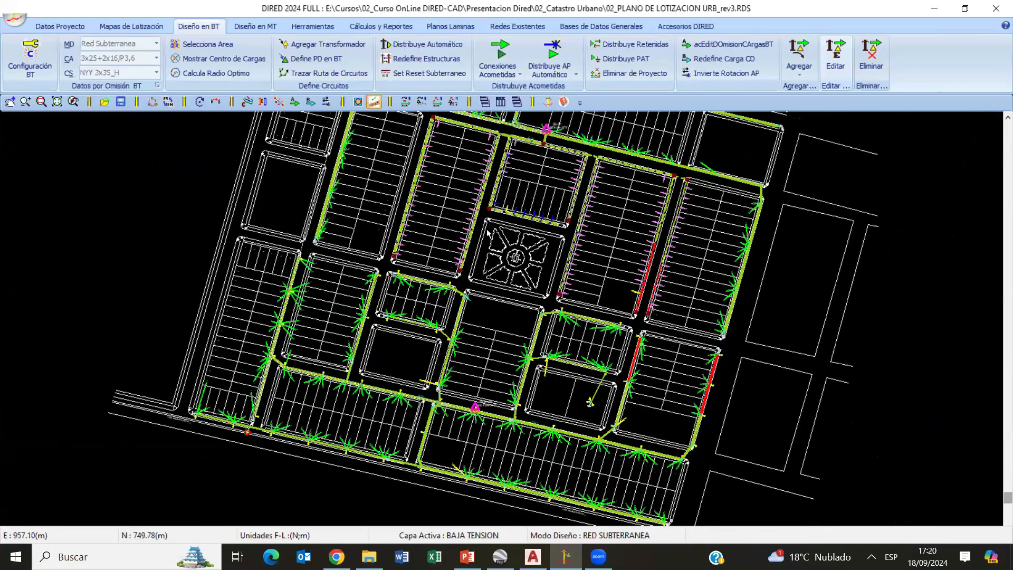
- Set the network colour of transformer SE-01 to cyan and view its recoloured low-voltage circuits
{"action": "scroll", "coordinate": [450, 410], "scroll_direction": "up", "scroll_amount": 4}
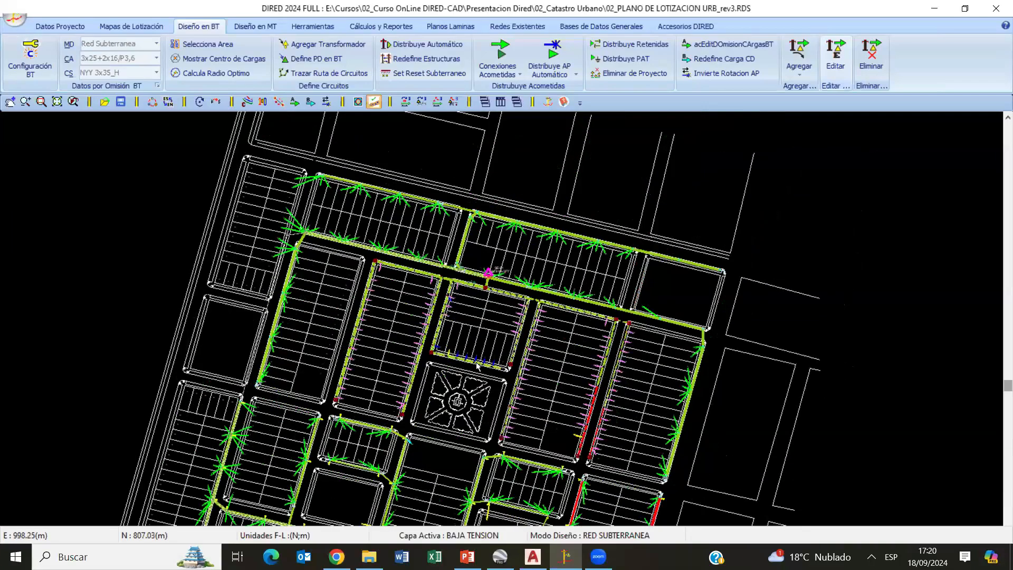
{"action": "scroll", "coordinate": [492, 357], "scroll_direction": "up", "scroll_amount": 3}
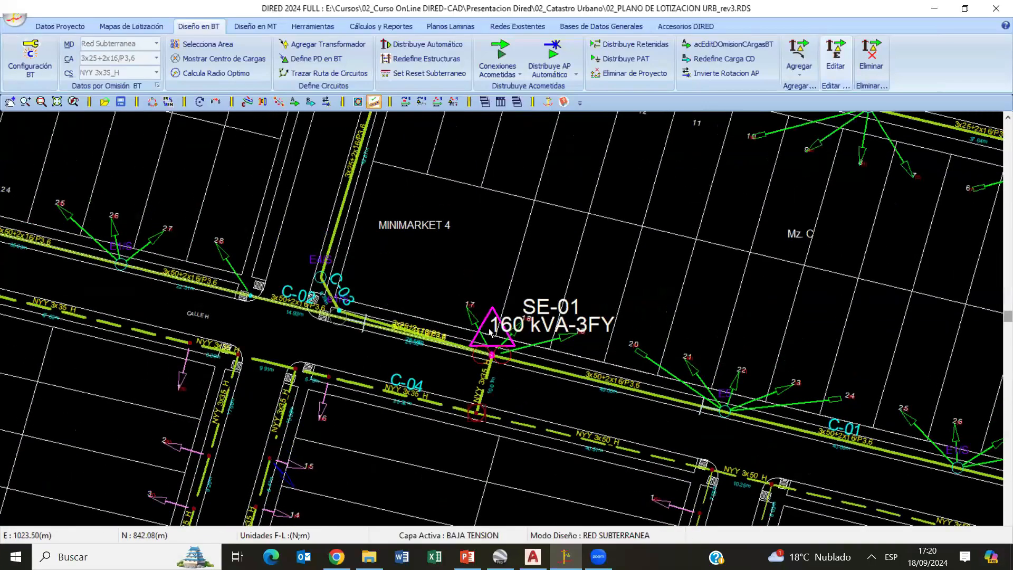
{"action": "double_click", "coordinate": [490, 356]}
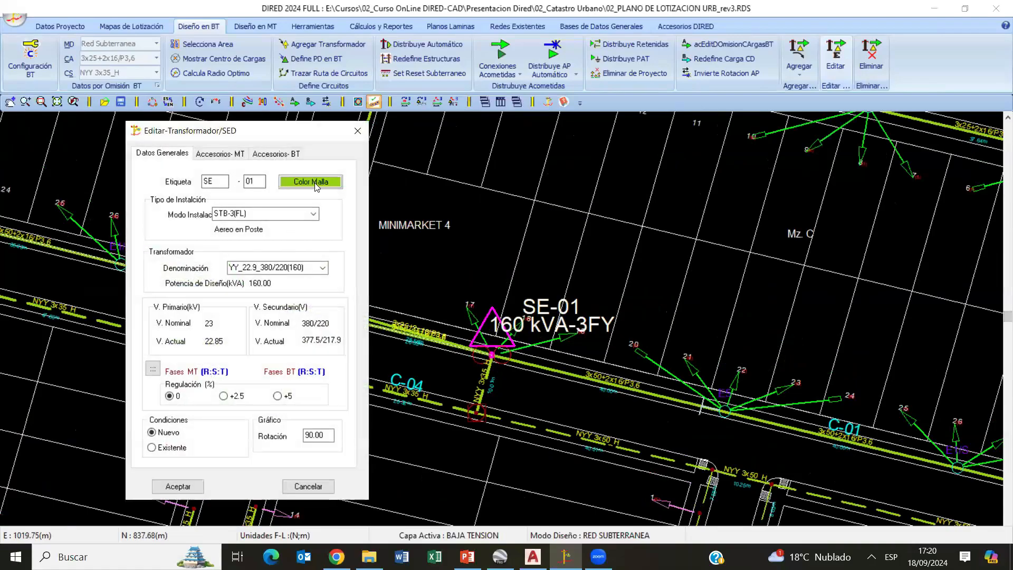
{"action": "left_click", "coordinate": [316, 186]}
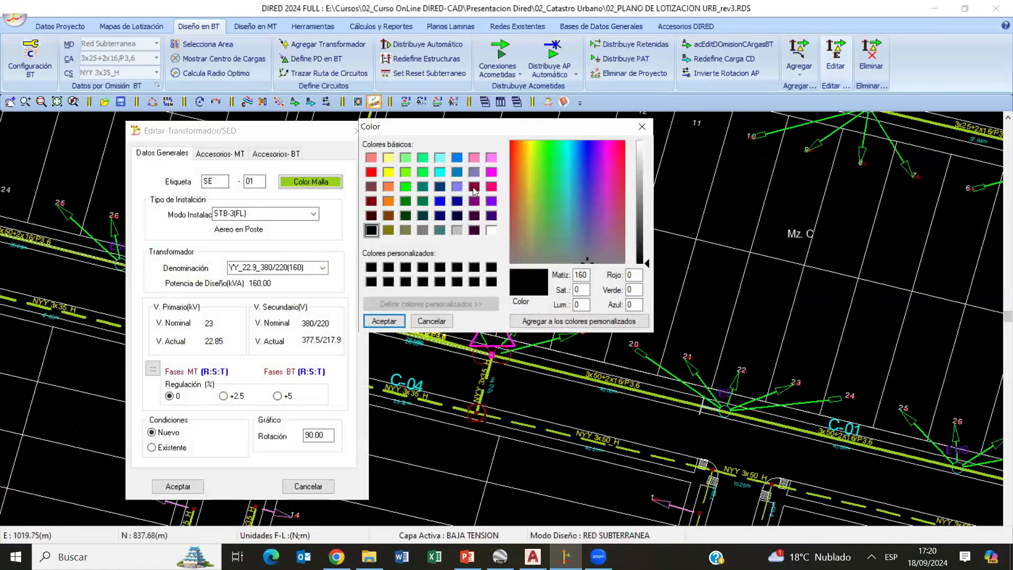
{"action": "left_click", "coordinate": [439, 173]}
{"action": "left_click", "coordinate": [384, 321]}
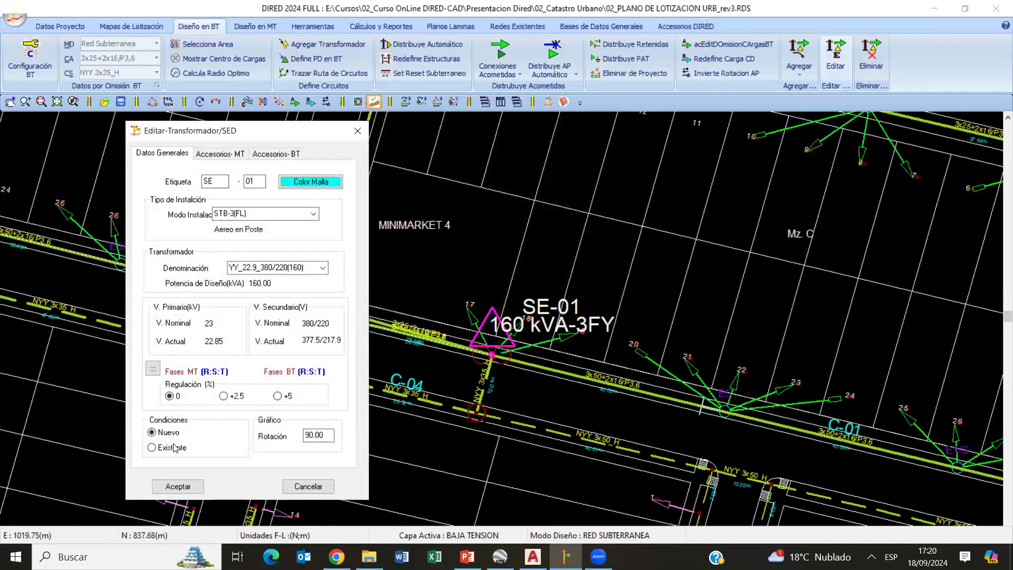
{"action": "left_click", "coordinate": [177, 486]}
{"action": "scroll", "coordinate": [503, 318], "scroll_direction": "down", "scroll_amount": 6}
{"action": "scroll", "coordinate": [504, 318], "scroll_direction": "up", "scroll_amount": 2}
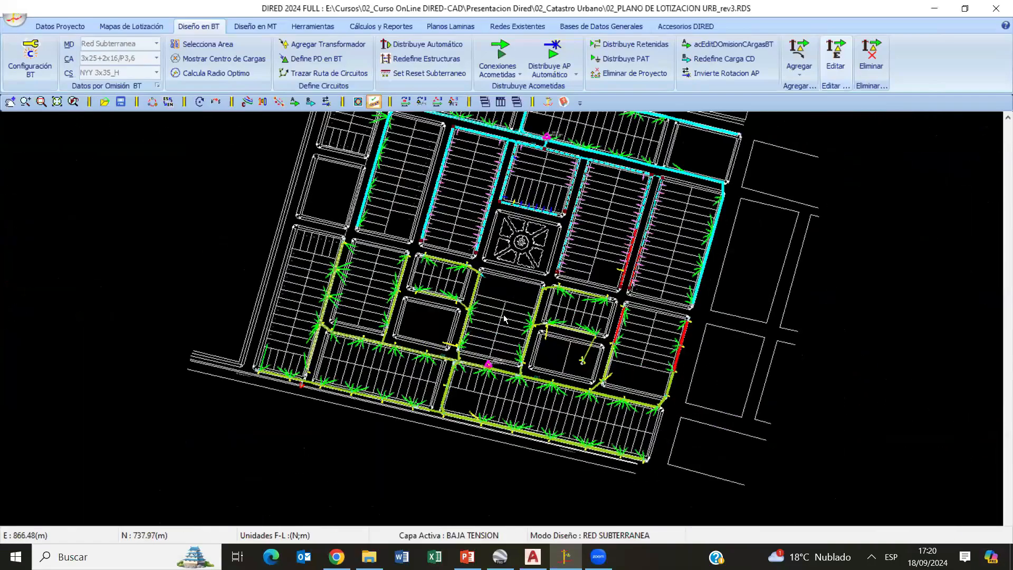
- Set the colour of circuit C-03 beside Minimarket 4 to orange (255, 128, 0)
{"action": "scroll", "coordinate": [504, 318], "scroll_direction": "up", "scroll_amount": 4}
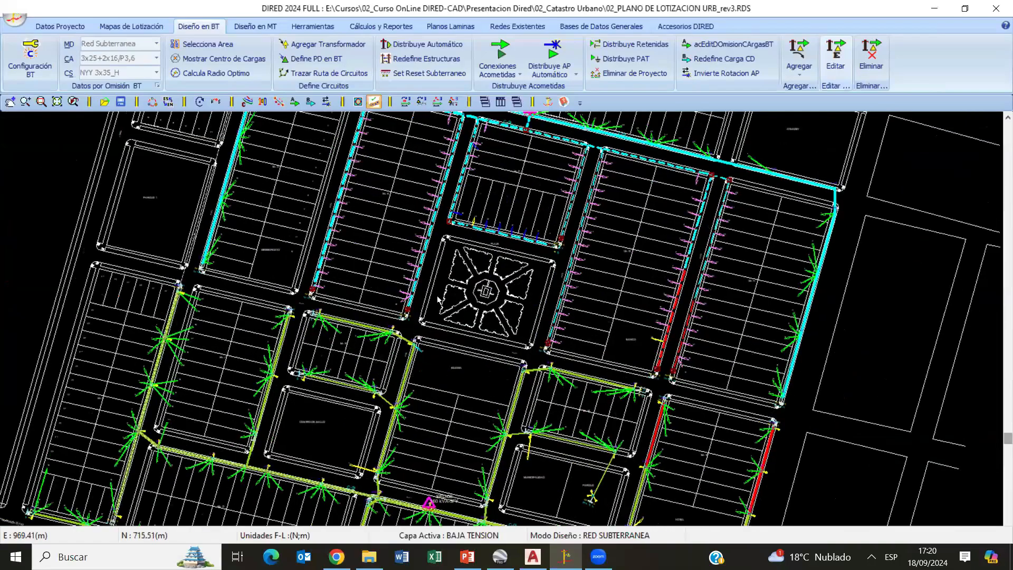
{"action": "middle_click_drag", "start_coordinate": [437, 299], "coordinate": [409, 285]}
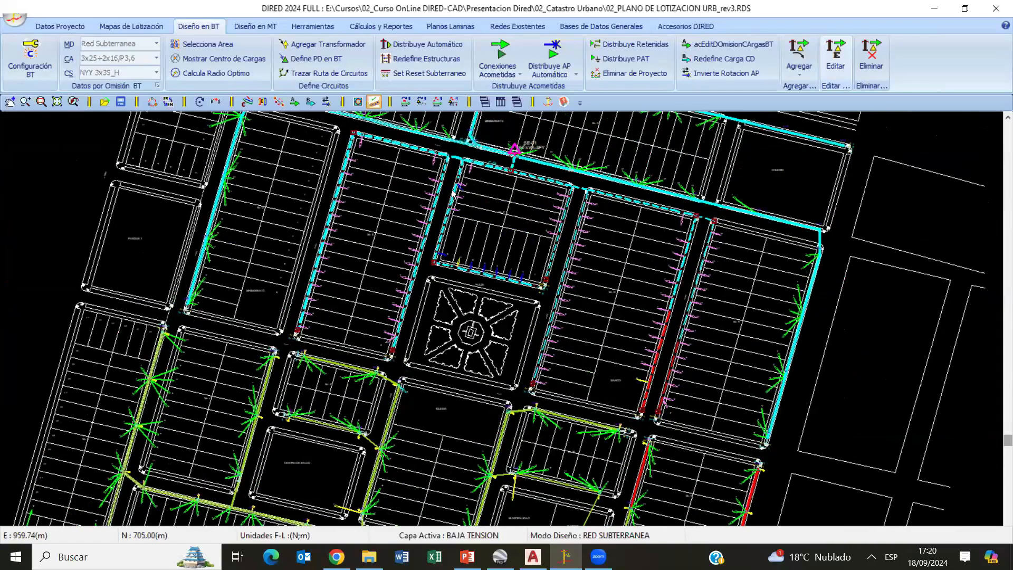
{"action": "mouse_move", "coordinate": [452, 191]}
{"action": "middle_mouse_down"}
{"action": "mouse_move", "coordinate": [460, 175]}
{"action": "mouse_move", "coordinate": [459, 275]}
{"action": "mouse_move", "coordinate": [391, 377]}
{"action": "mouse_move", "coordinate": [378, 309]}
{"action": "middle_mouse_up"}
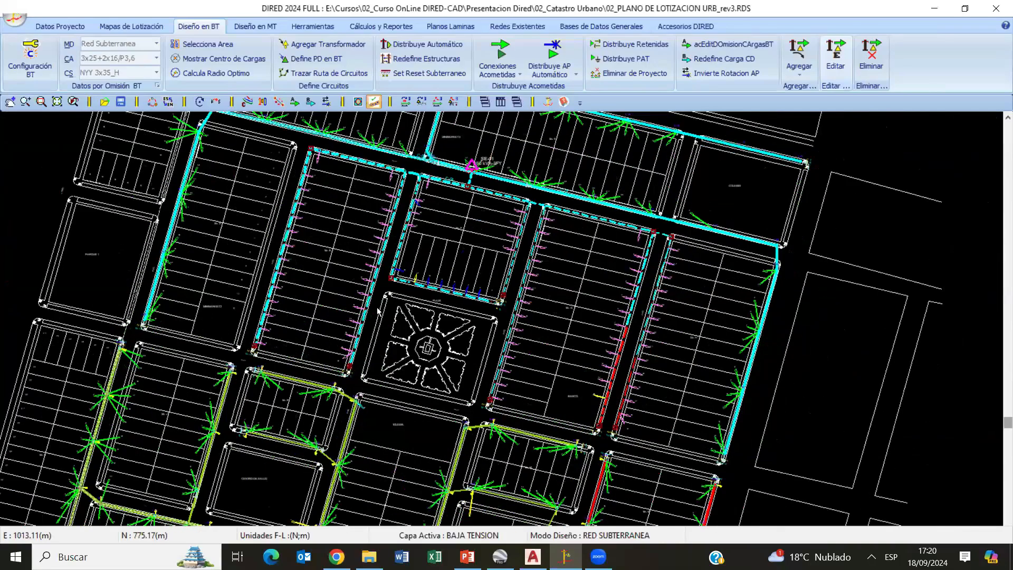
{"action": "scroll", "coordinate": [377, 312], "scroll_direction": "up", "scroll_amount": 4}
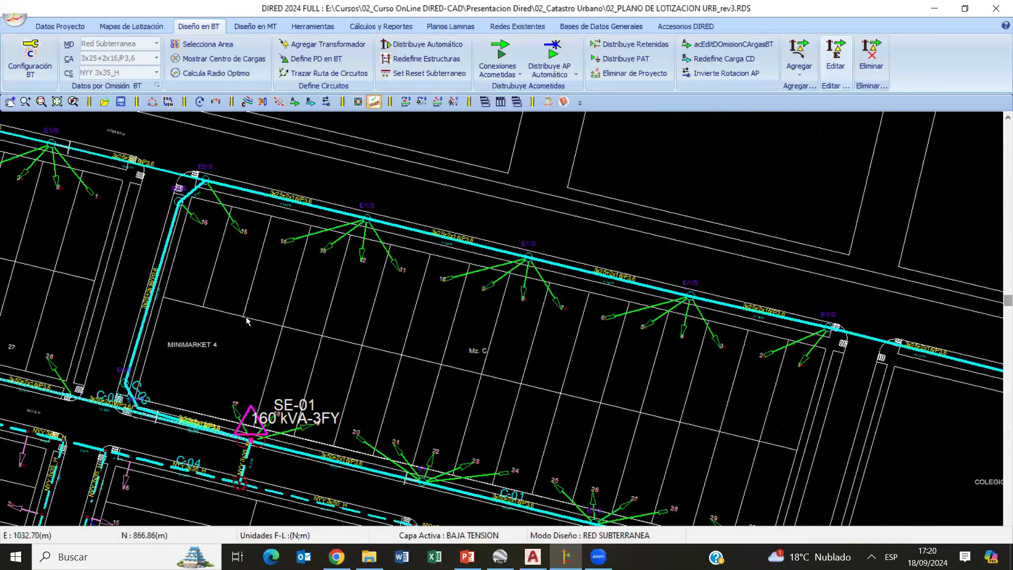
{"action": "scroll", "coordinate": [246, 321], "scroll_direction": "up", "scroll_amount": 5}
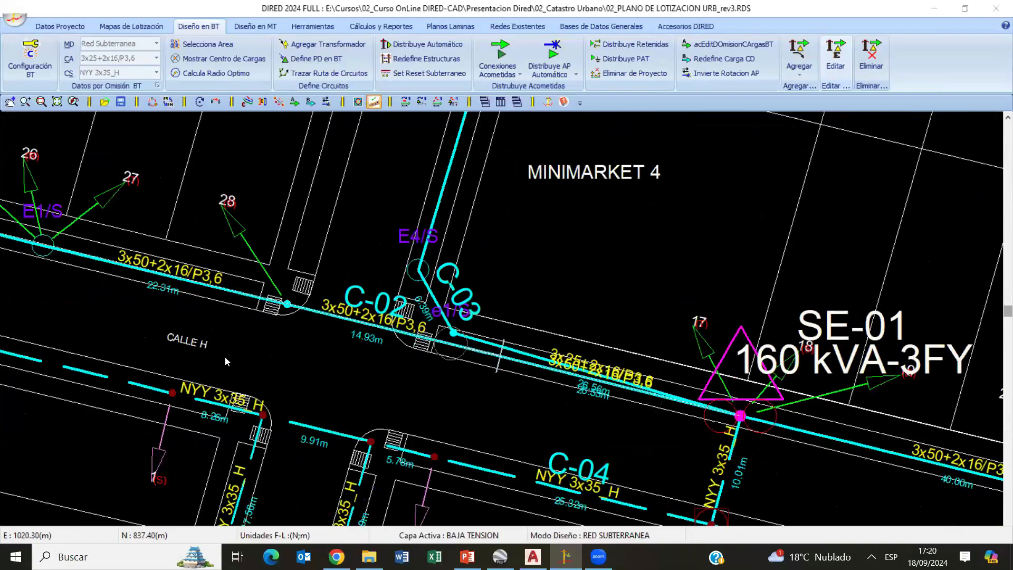
{"action": "left_click", "coordinate": [191, 384]}
{"action": "left_click", "coordinate": [428, 294]}
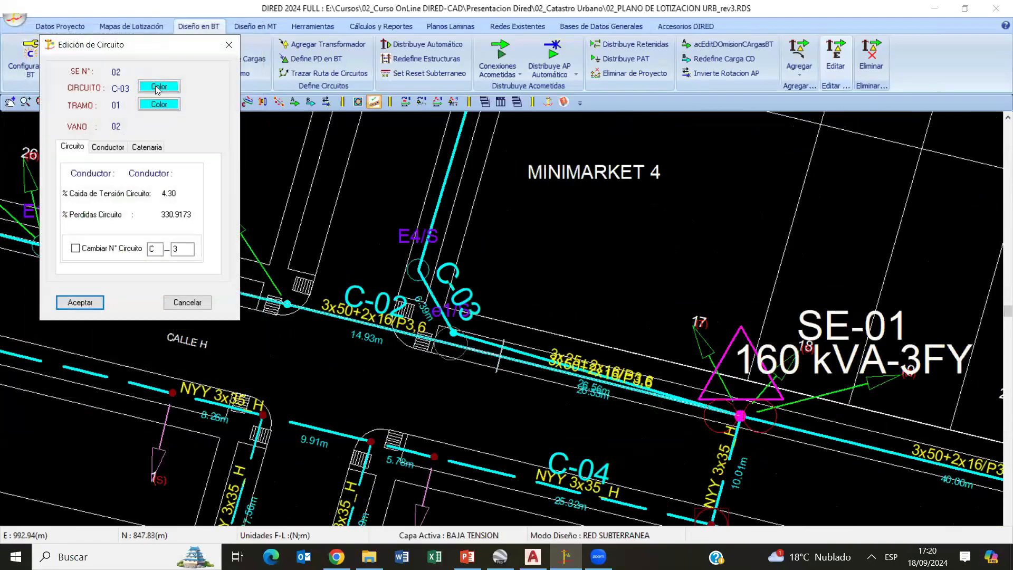
{"action": "left_click", "coordinate": [159, 86]}
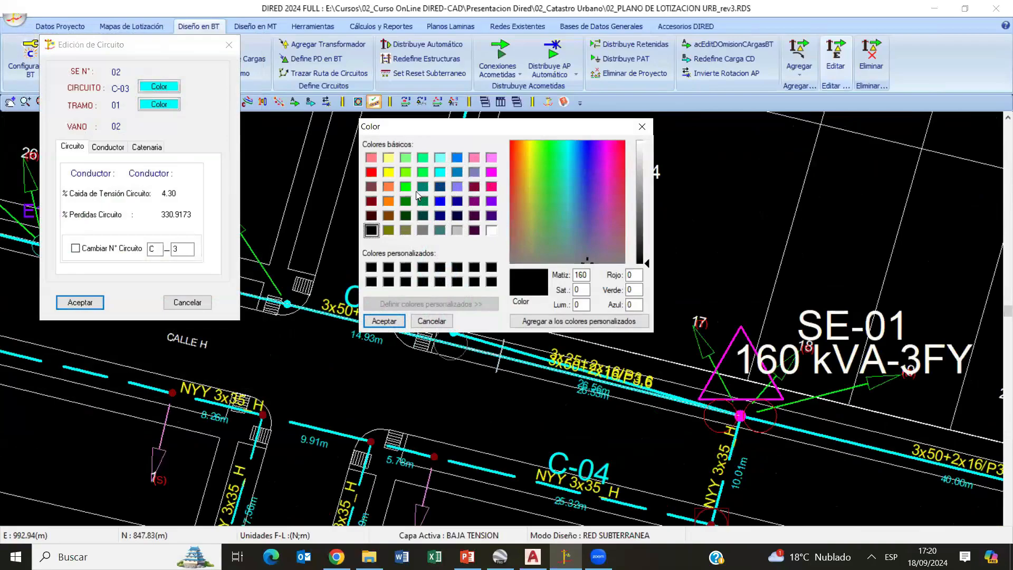
{"action": "left_click", "coordinate": [385, 321]}
{"action": "left_click", "coordinate": [80, 303]}
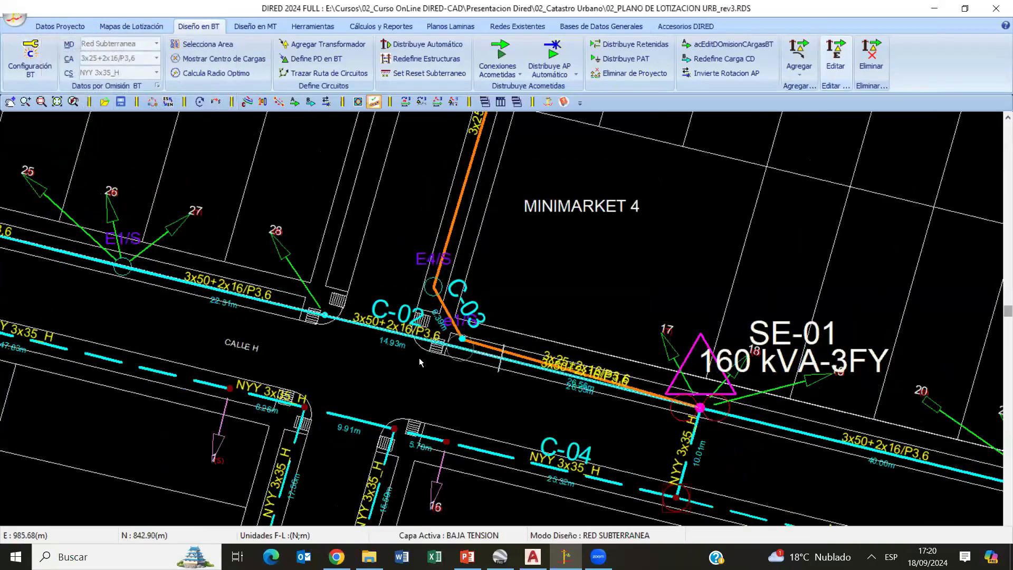
- Review the circuit colours across the low-voltage network and examine the red-marked sections beside the Banco block
{"action": "scroll", "coordinate": [419, 357], "scroll_direction": "down", "scroll_amount": 4}
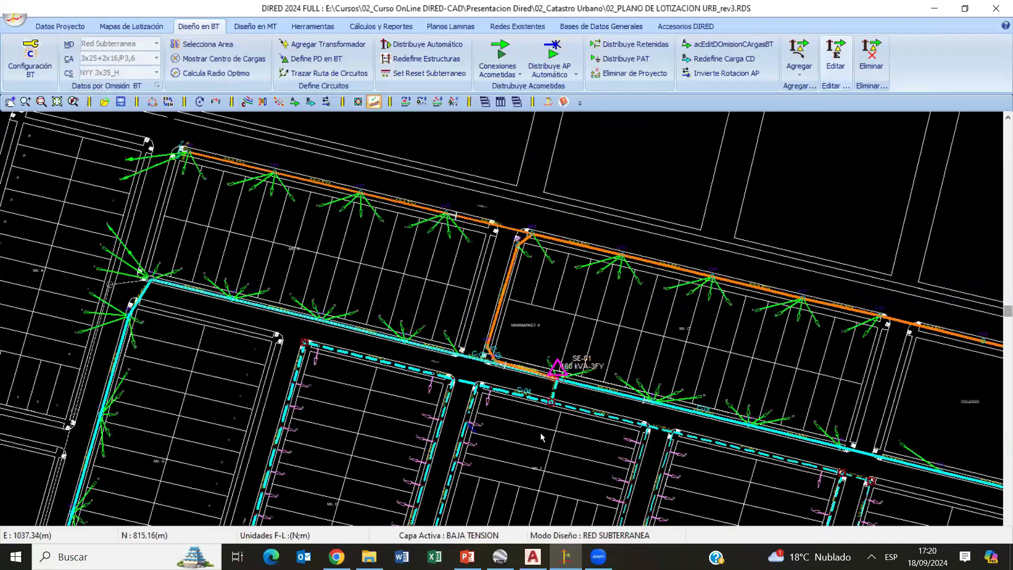
{"action": "scroll", "coordinate": [359, 300], "scroll_direction": "down", "scroll_amount": 3}
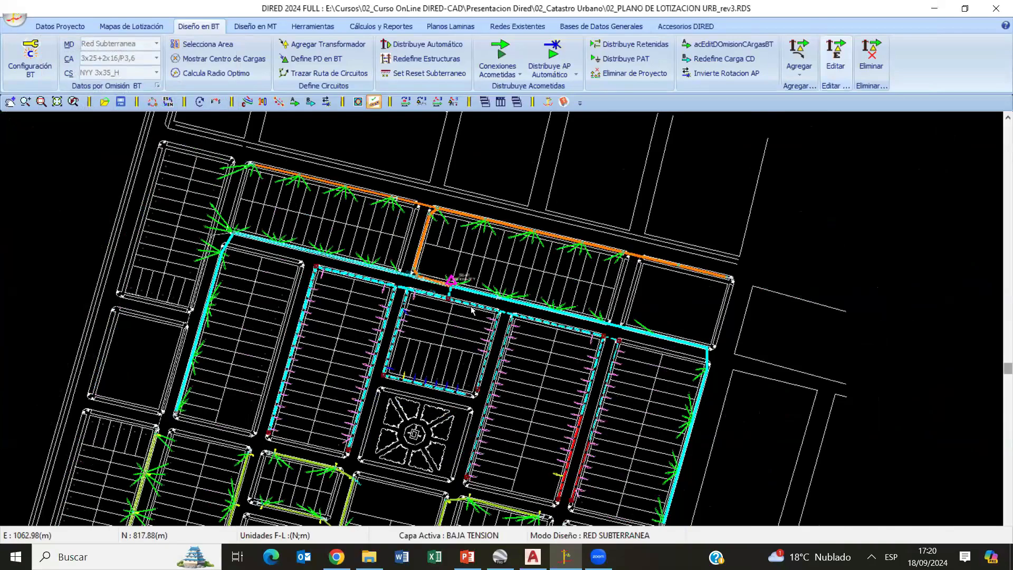
{"action": "scroll", "coordinate": [515, 305], "scroll_direction": "down", "scroll_amount": 2}
{"action": "scroll", "coordinate": [431, 380], "scroll_direction": "down", "scroll_amount": 1}
{"action": "scroll", "coordinate": [543, 354], "scroll_direction": "up", "scroll_amount": 6}
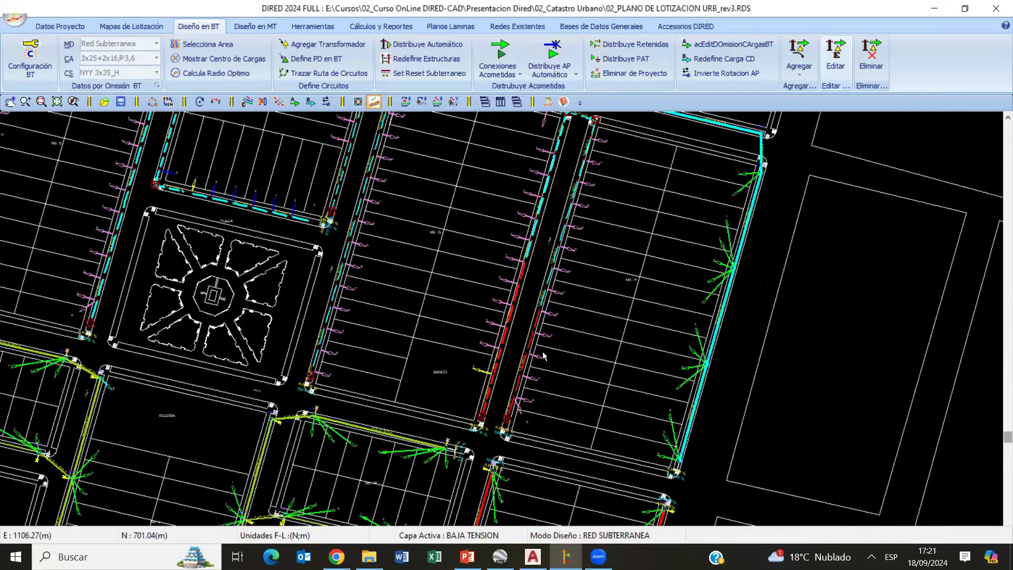
{"action": "middle_click_drag", "start_coordinate": [503, 355], "coordinate": [595, 258]}
{"action": "middle_click_drag", "start_coordinate": [501, 299], "coordinate": [461, 261]}
- Change the conductor of section 01 of circuit C-01 below the Hotel block to 3x50+2x16/P3,6
{"action": "left_click", "coordinate": [376, 28]}
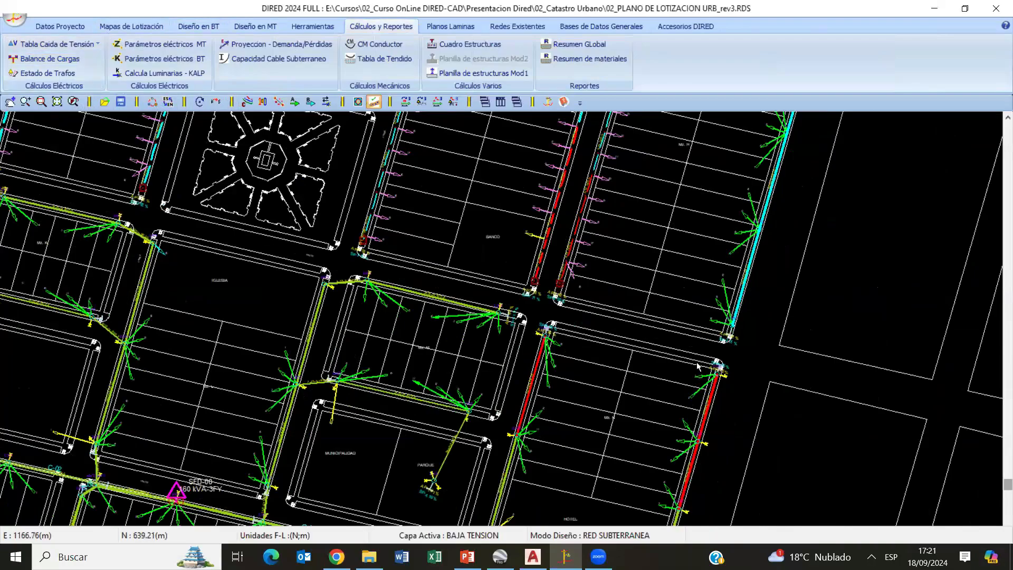
{"action": "middle_click_drag", "start_coordinate": [596, 363], "coordinate": [574, 337]}
{"action": "middle_click_drag", "start_coordinate": [738, 454], "coordinate": [780, 312]}
{"action": "scroll", "coordinate": [780, 312], "scroll_direction": "up", "scroll_amount": 3}
{"action": "middle_click_drag", "start_coordinate": [659, 488], "coordinate": [761, 307]}
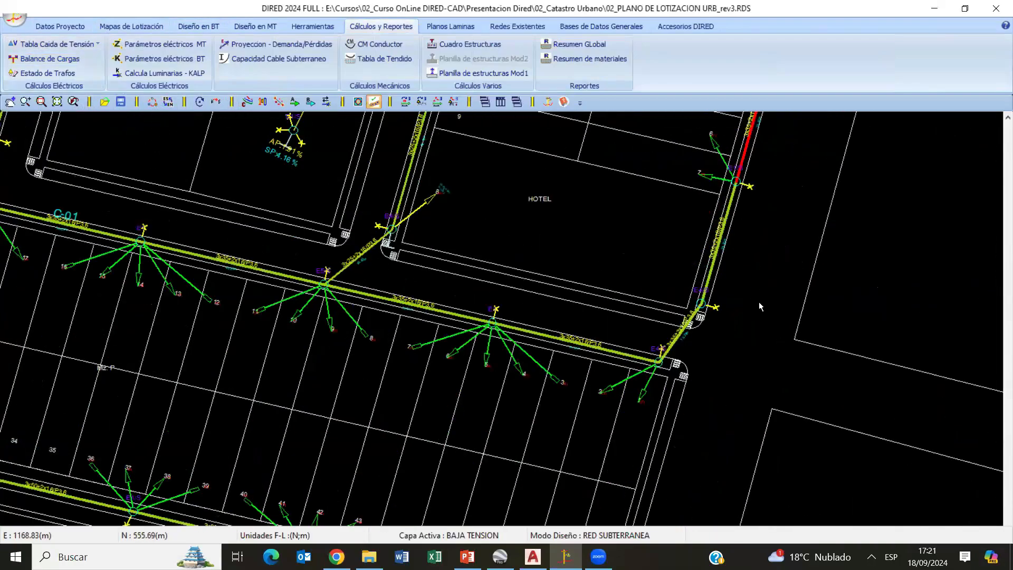
{"action": "scroll", "coordinate": [627, 341], "scroll_direction": "up", "scroll_amount": 5}
{"action": "double_click", "coordinate": [496, 346]}
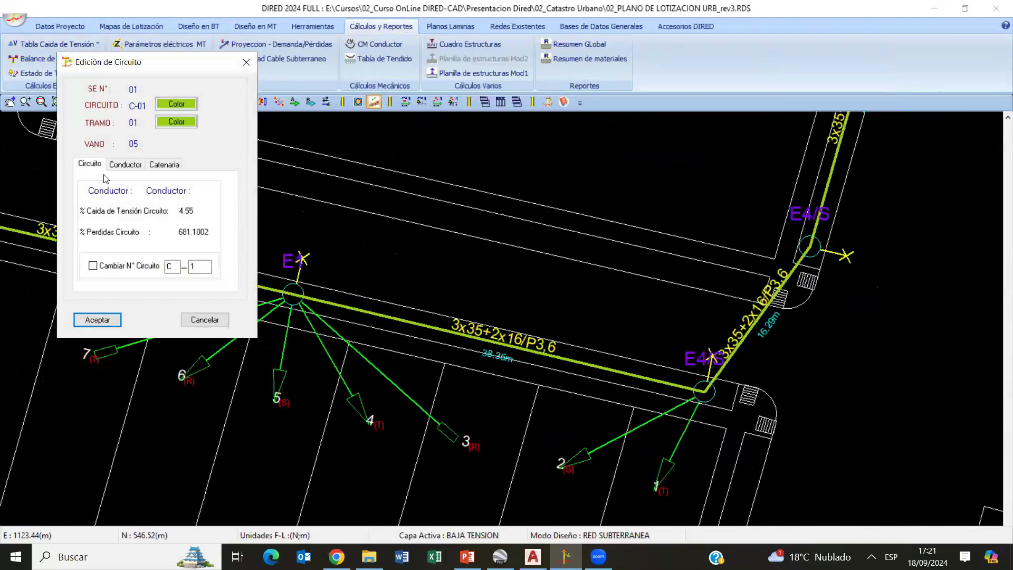
{"action": "left_click", "coordinate": [125, 164]}
{"action": "left_click", "coordinate": [82, 184]}
{"action": "left_click", "coordinate": [158, 200]}
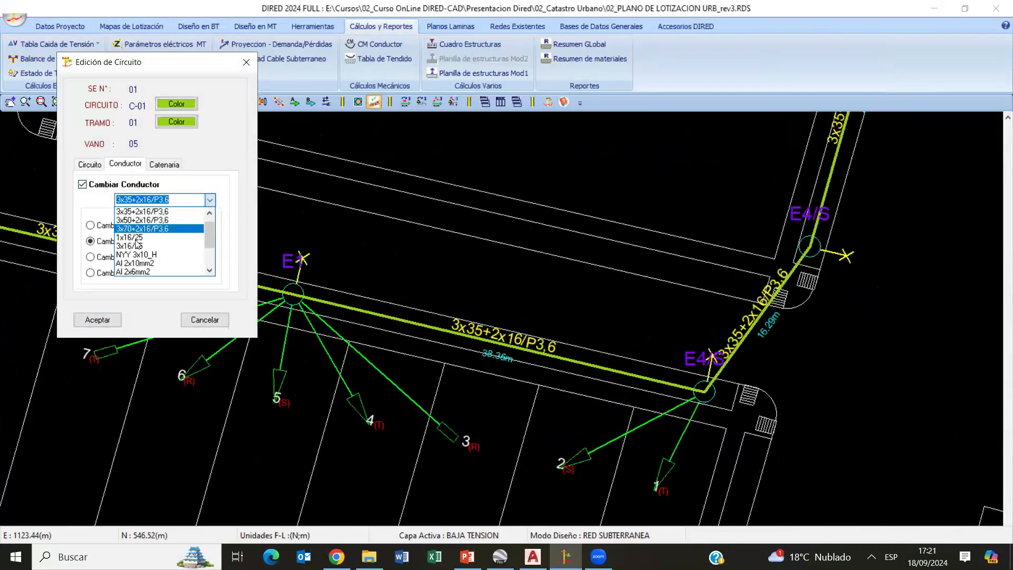
{"action": "left_click", "coordinate": [142, 220]}
{"action": "left_click", "coordinate": [115, 318]}
{"action": "scroll", "coordinate": [425, 308], "scroll_direction": "down", "scroll_amount": 1}
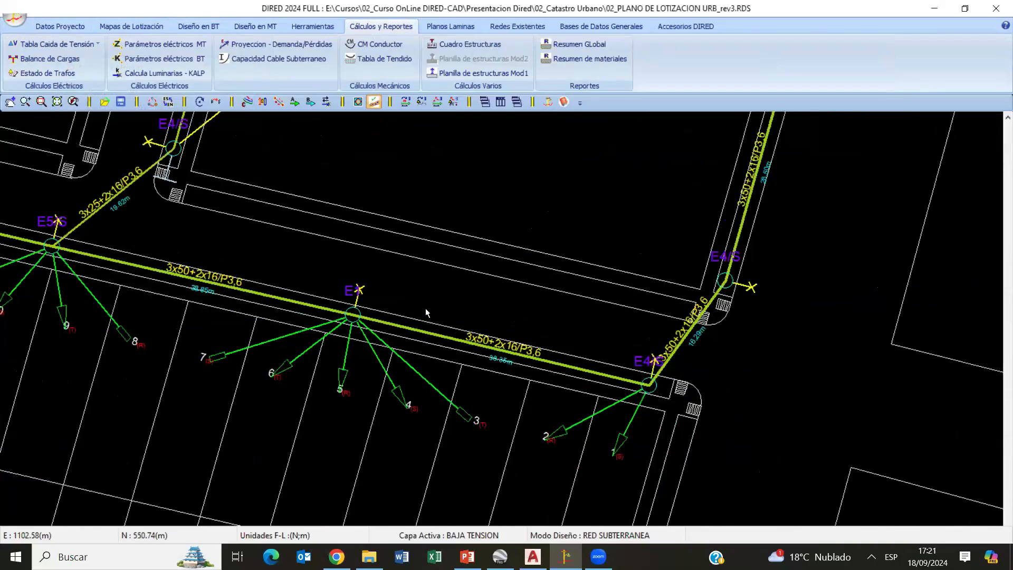
- Change the conductor of section 02 of circuit C-04 along Calle F beside Mz. G to NYY 3x70_H
{"action": "scroll", "coordinate": [425, 308], "scroll_direction": "down", "scroll_amount": 3}
{"action": "scroll", "coordinate": [580, 311], "scroll_direction": "up", "scroll_amount": 2}
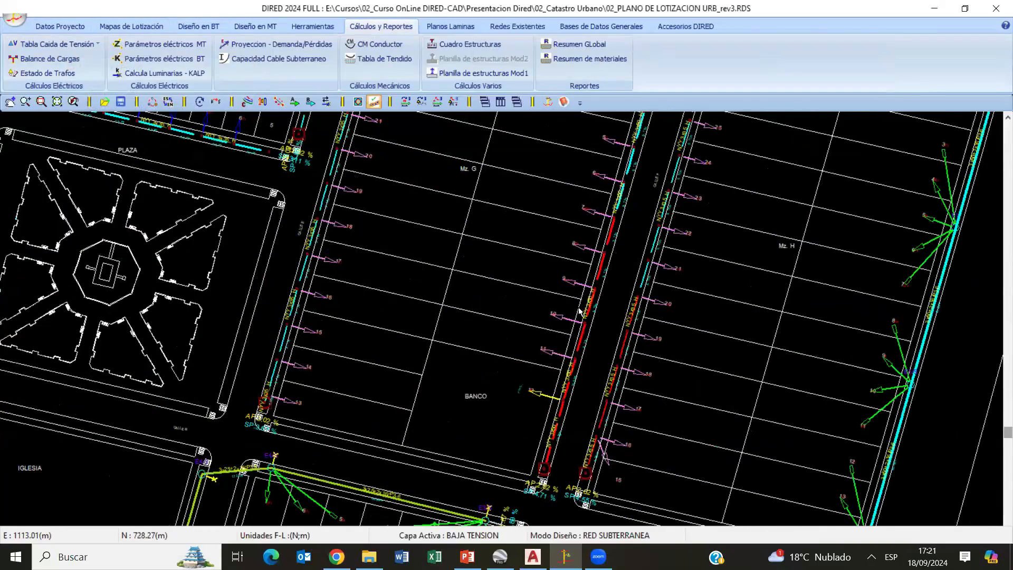
{"action": "scroll", "coordinate": [547, 323], "scroll_direction": "up", "scroll_amount": 2}
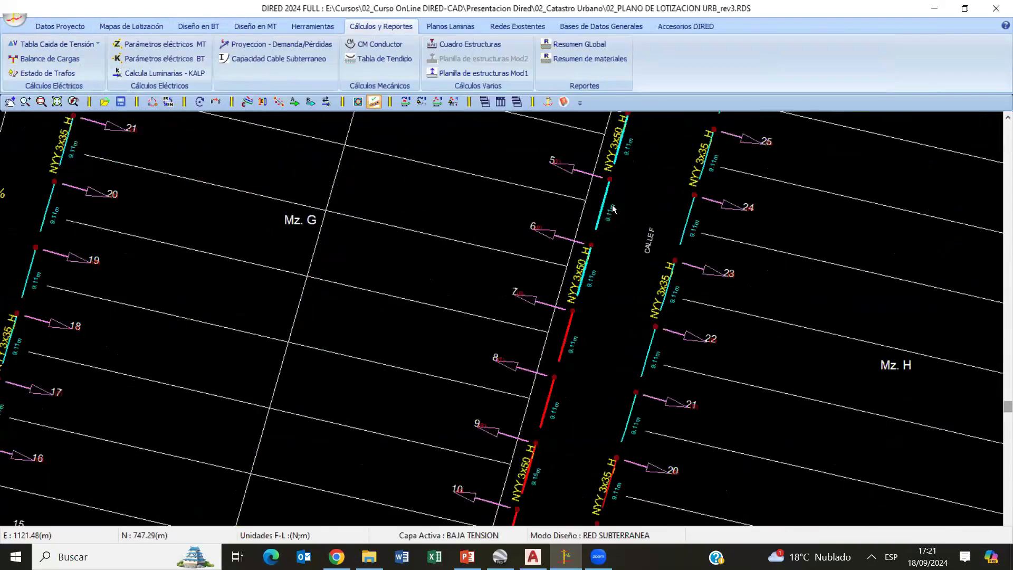
{"action": "scroll", "coordinate": [578, 227], "scroll_direction": "down", "scroll_amount": 2}
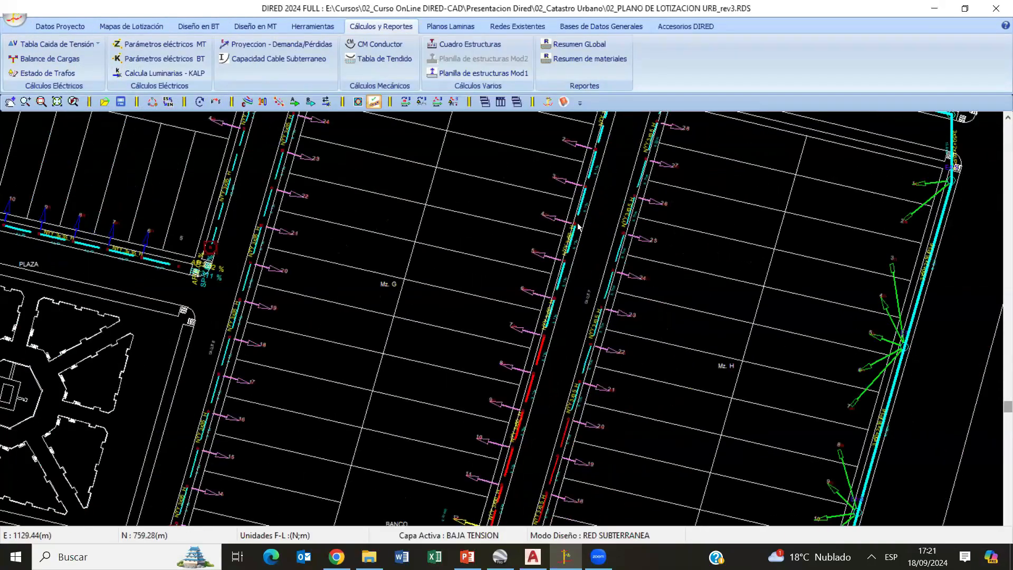
{"action": "scroll", "coordinate": [579, 227], "scroll_direction": "up", "scroll_amount": 3}
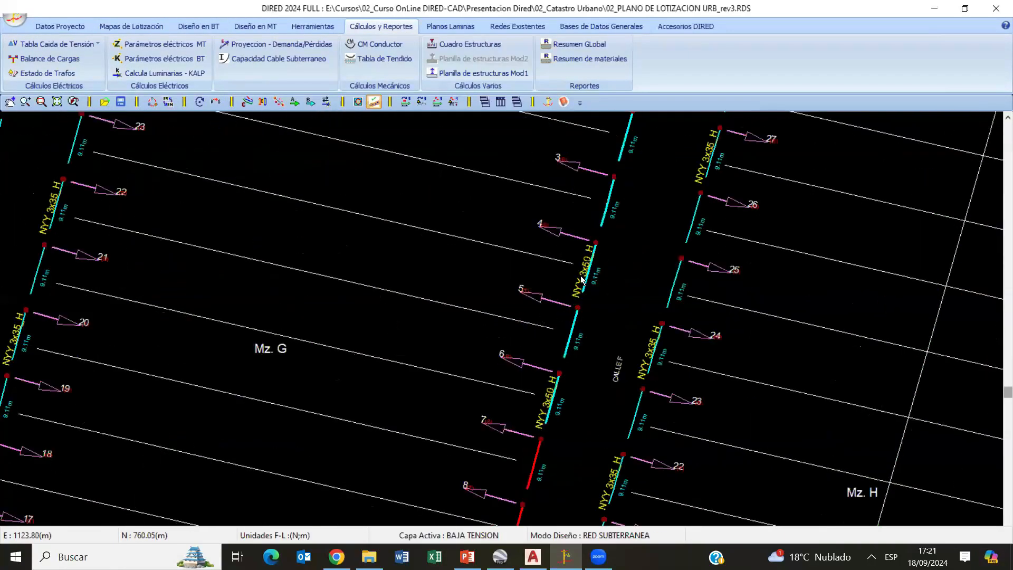
{"action": "left_click", "coordinate": [585, 279]}
{"action": "left_click", "coordinate": [142, 181]}
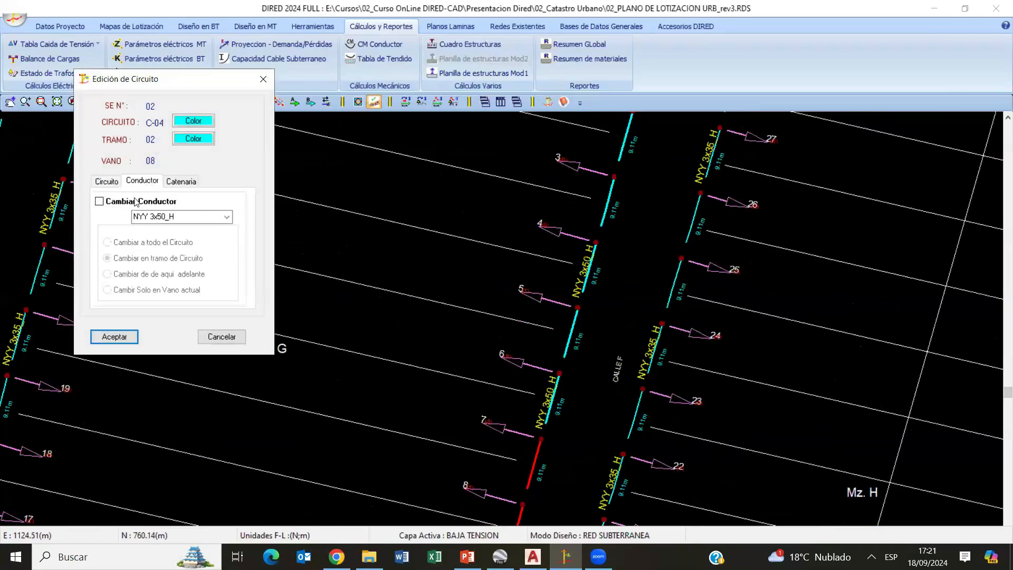
{"action": "left_click", "coordinate": [135, 201]}
{"action": "left_click", "coordinate": [226, 216]}
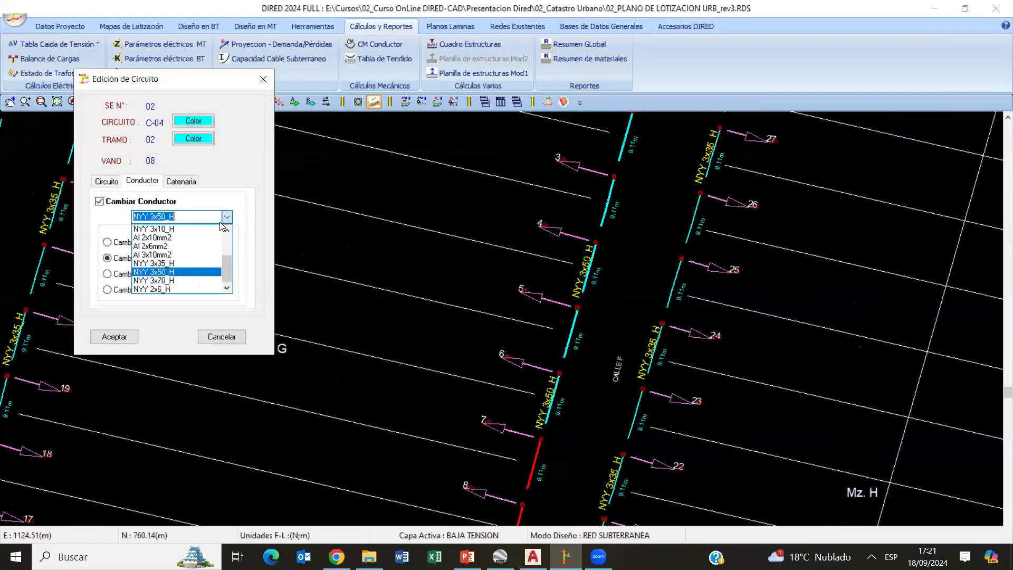
{"action": "left_click", "coordinate": [163, 280]}
{"action": "left_click", "coordinate": [114, 336]}
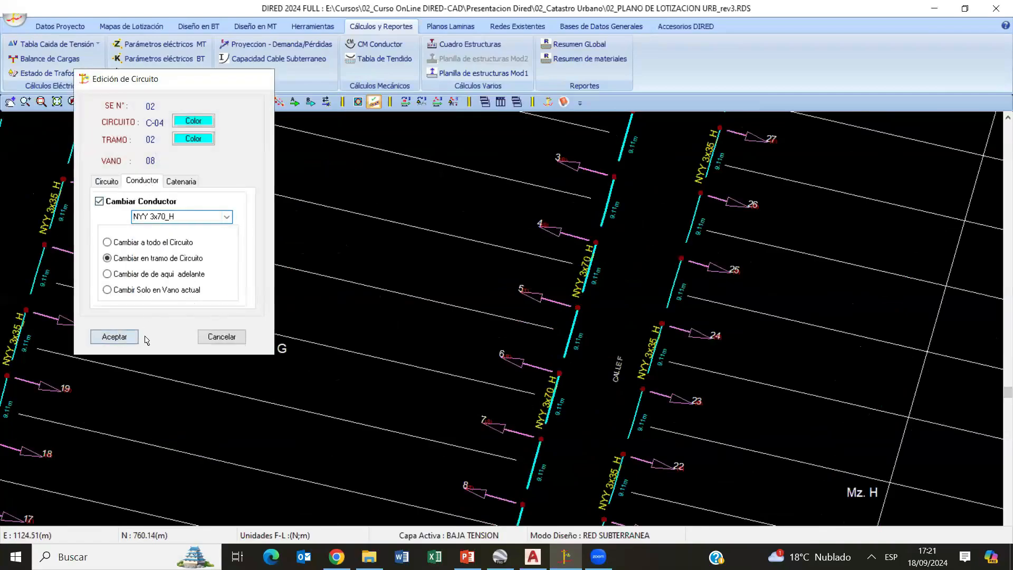
{"action": "scroll", "coordinate": [489, 294], "scroll_direction": "down", "scroll_amount": 5}
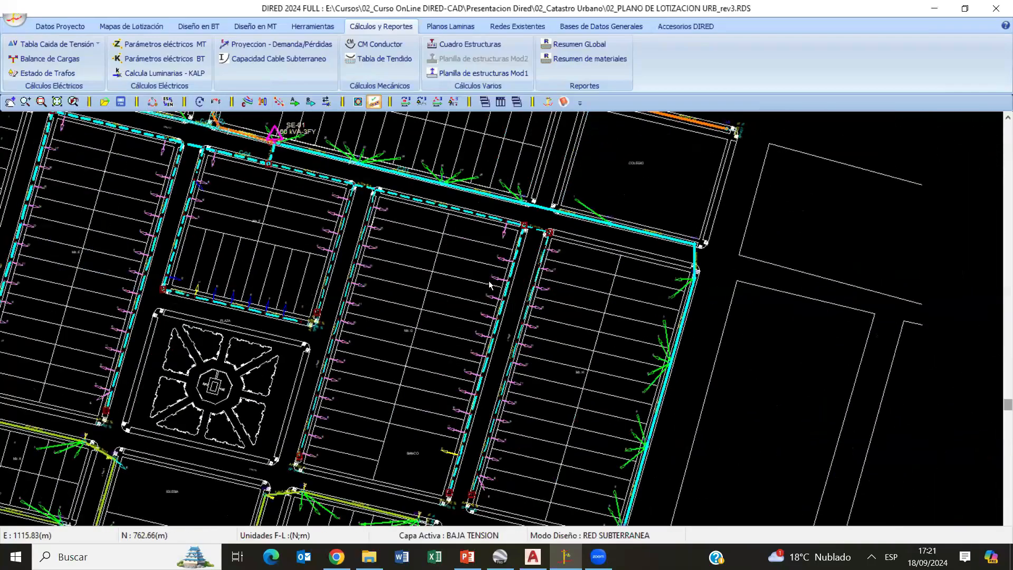
{"action": "mouse_move", "coordinate": [378, 242]}
{"action": "middle_mouse_down"}
{"action": "mouse_move", "coordinate": [421, 285]}
{"action": "mouse_move", "coordinate": [453, 284]}
{"action": "middle_mouse_up"}
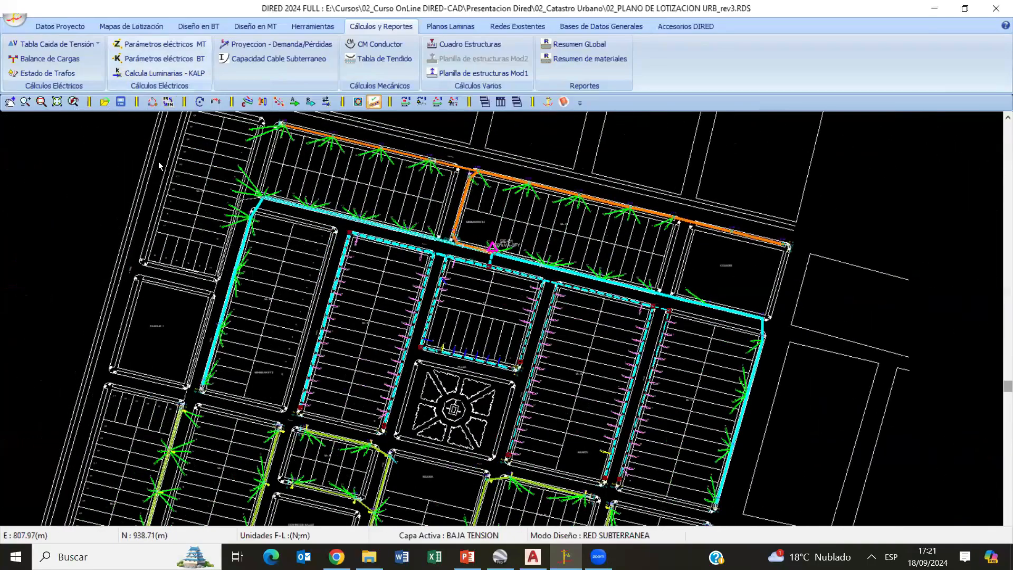
- Open the low-voltage drop table (VF) and display circuit 3 of transformer SE-01
{"action": "left_click", "coordinate": [49, 42]}
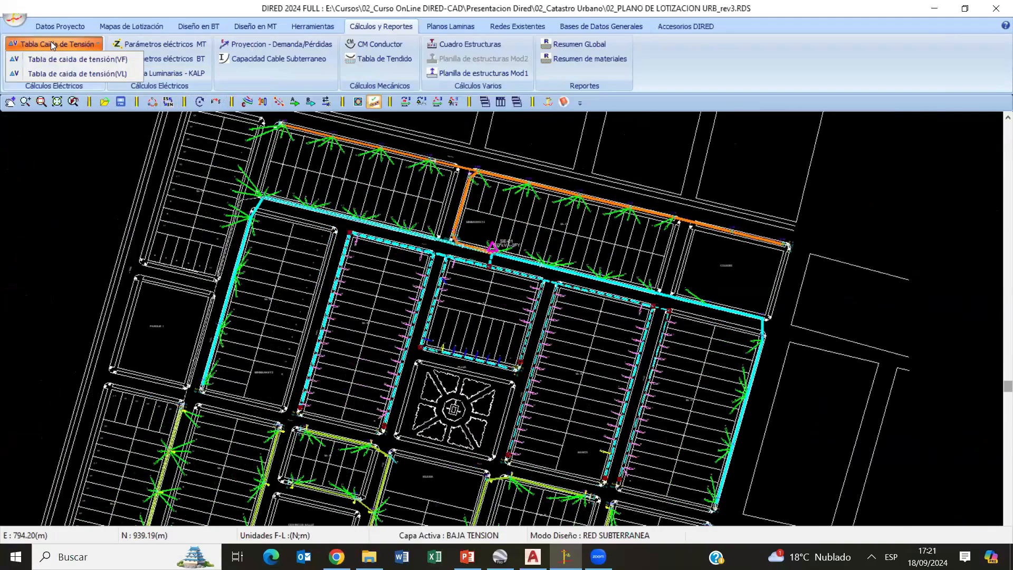
{"action": "left_click", "coordinate": [105, 61]}
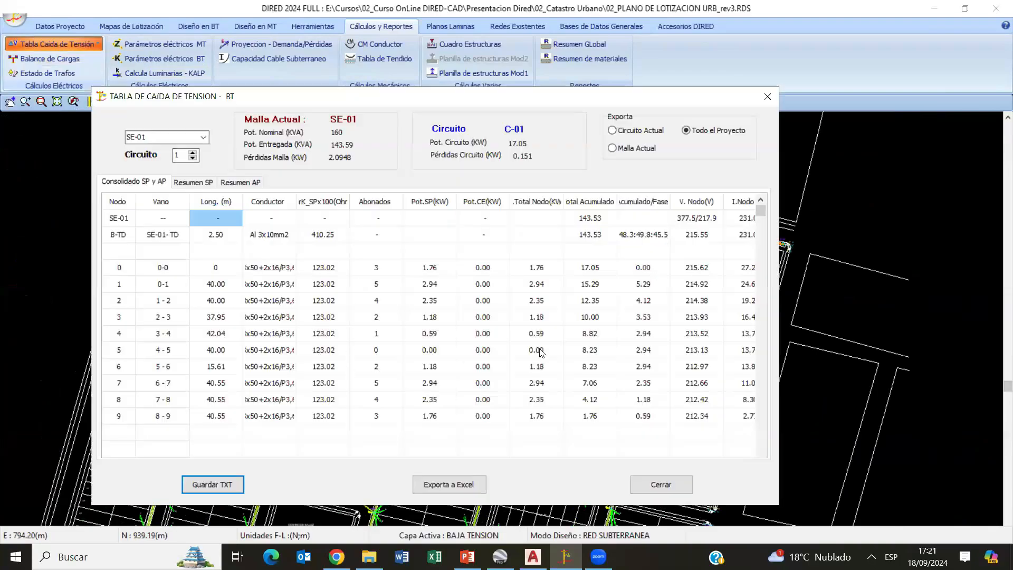
{"action": "left_click", "coordinate": [205, 137]}
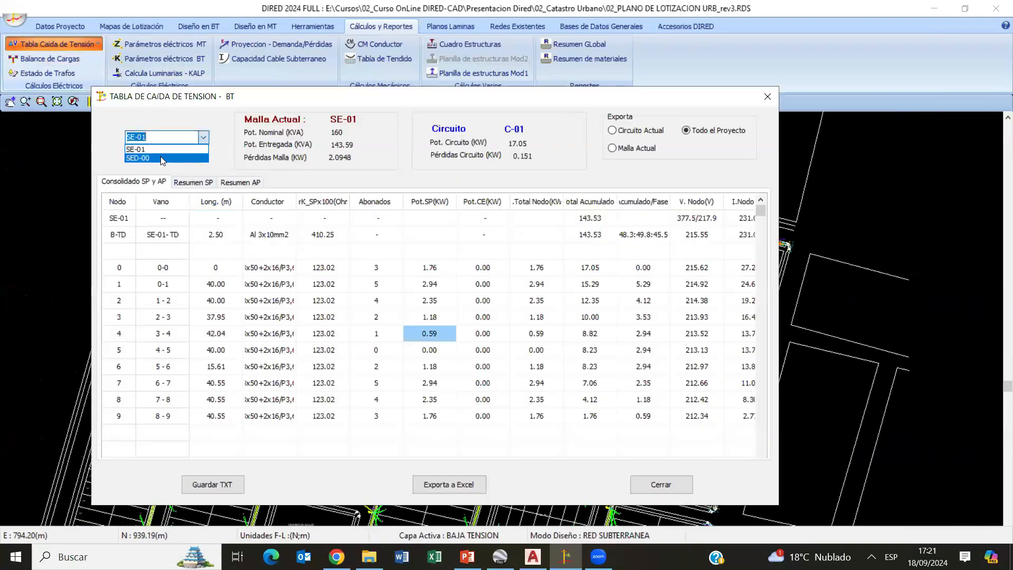
{"action": "left_click", "coordinate": [193, 154]}
{"action": "left_click", "coordinate": [194, 152]}
{"action": "left_click", "coordinate": [194, 152]}
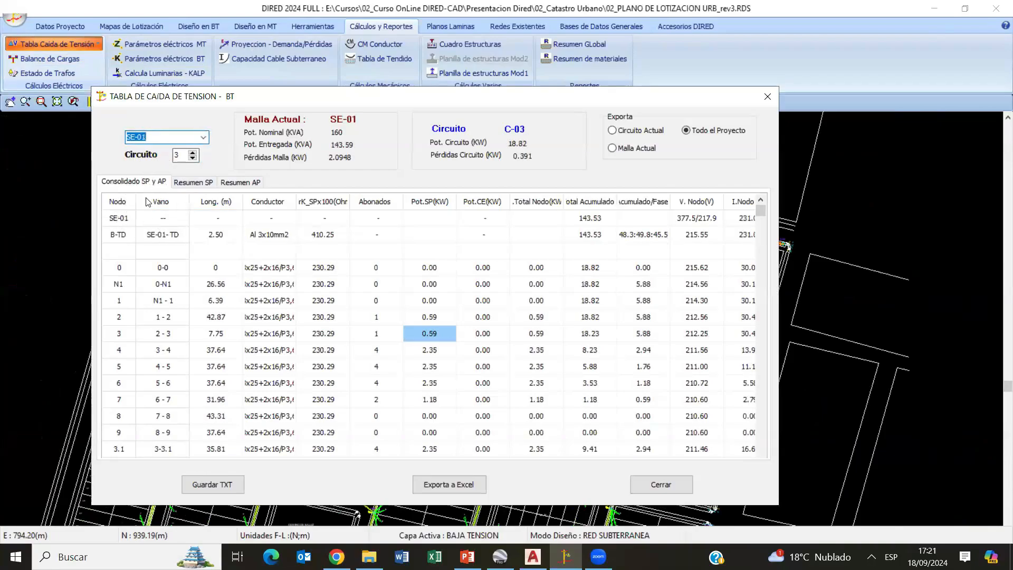
- Examine the node voltages, currents and voltage-drop percentages of circuit C-03, and check its private-service (SP) summary
{"action": "left_click", "coordinate": [580, 317]}
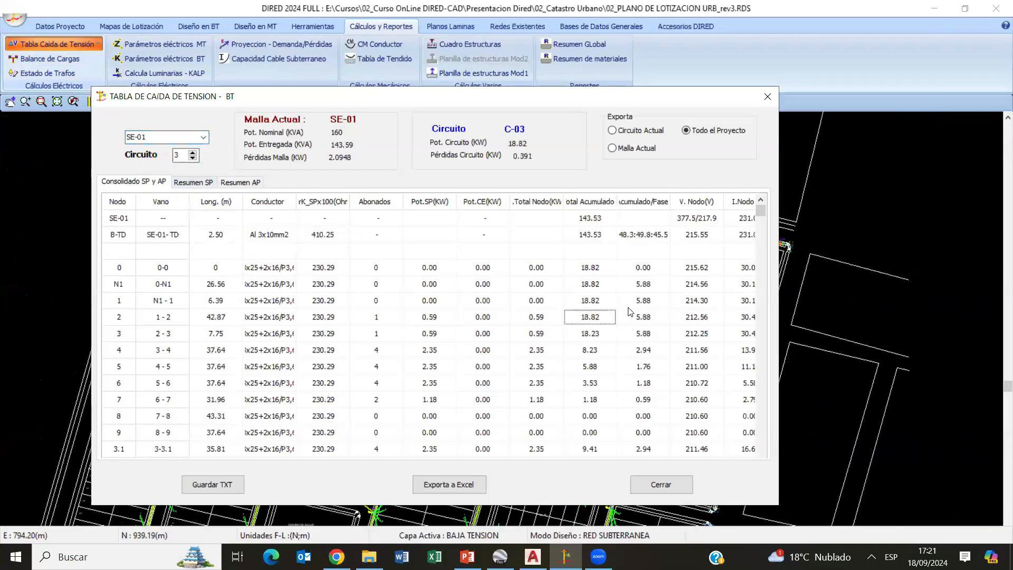
{"action": "left_click_drag", "start_coordinate": [630, 312], "coordinate": [772, 313]}
{"action": "left_click_drag", "start_coordinate": [327, 329], "coordinate": [56, 327]}
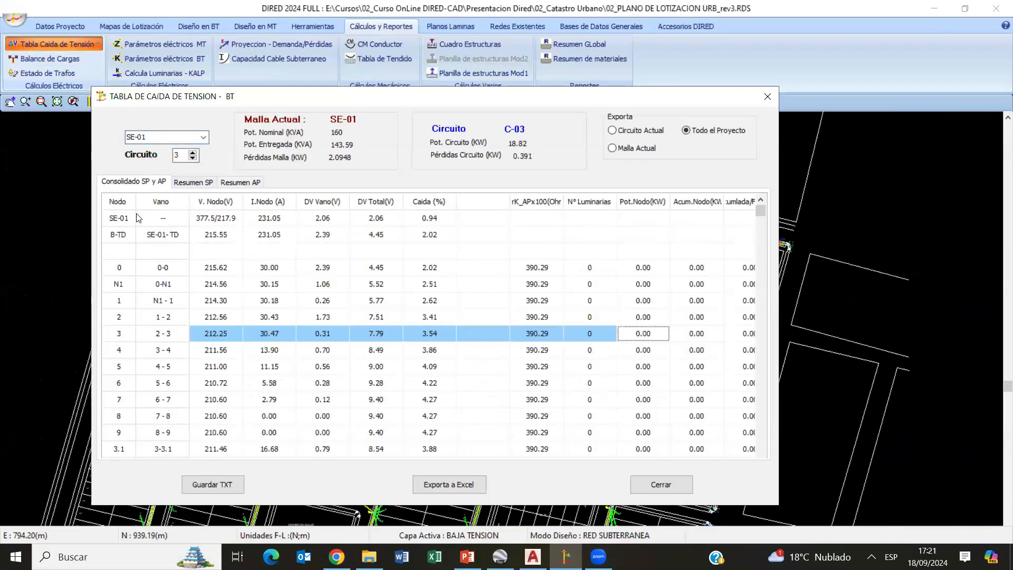
{"action": "left_click", "coordinate": [210, 185]}
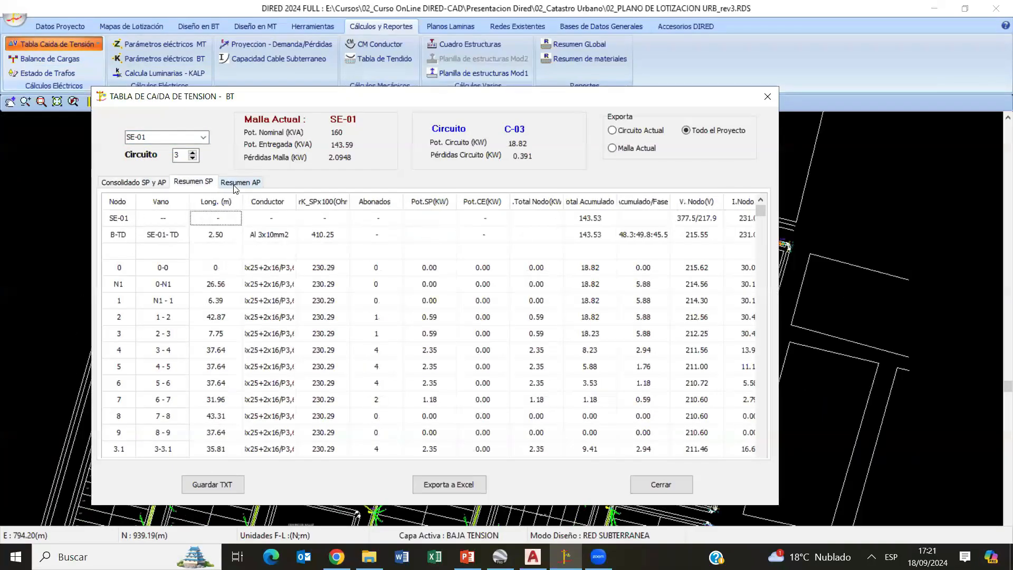
{"action": "left_click", "coordinate": [134, 182]}
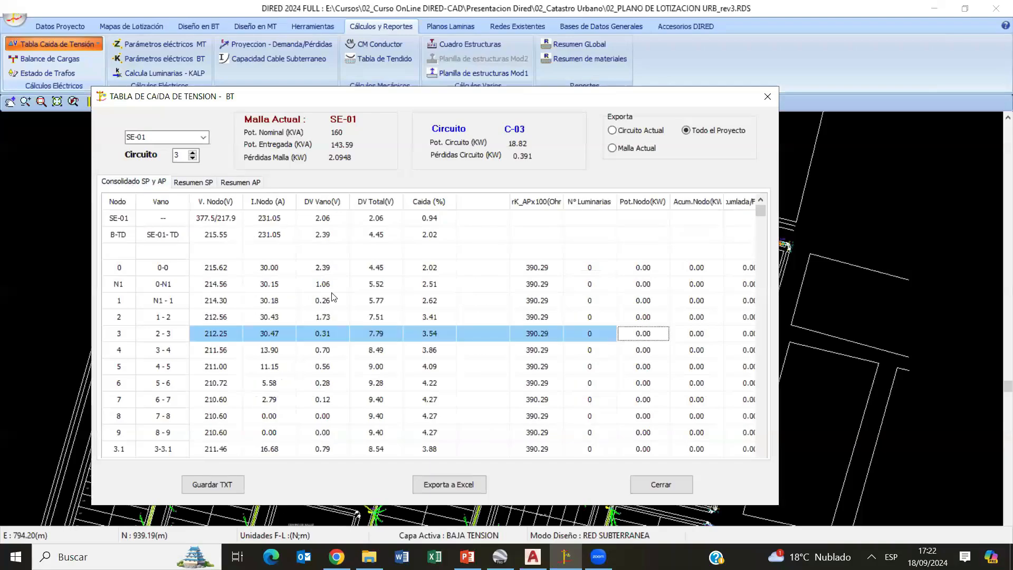
- Export the voltage-drop tables of the whole project to Excel and review the generated sheet for SE-01 circuit C-04
{"action": "left_click", "coordinate": [449, 482]}
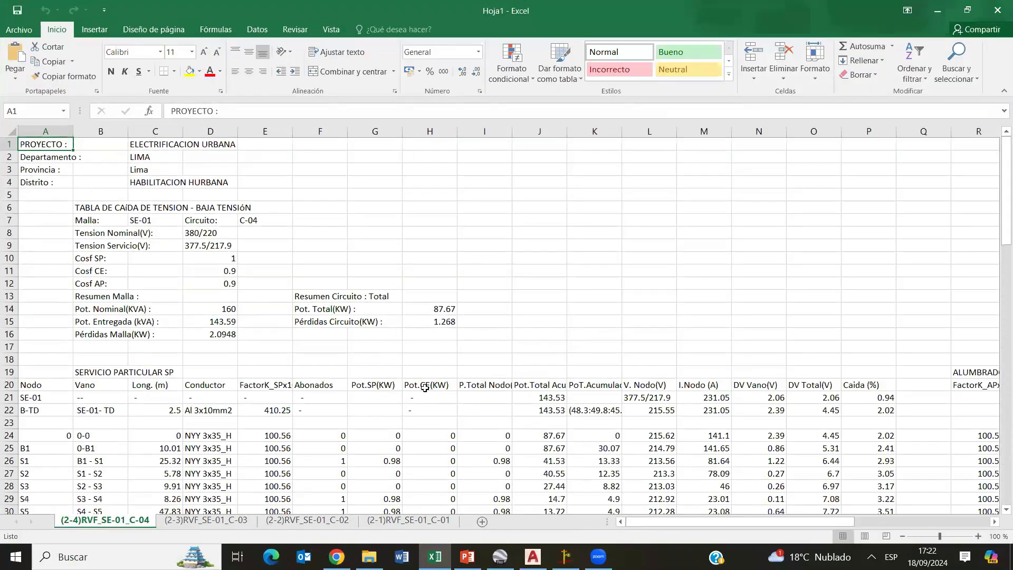
{"action": "scroll", "coordinate": [426, 387], "scroll_direction": "down", "scroll_amount": 4}
{"action": "scroll", "coordinate": [425, 388], "scroll_direction": "up", "scroll_amount": 4}
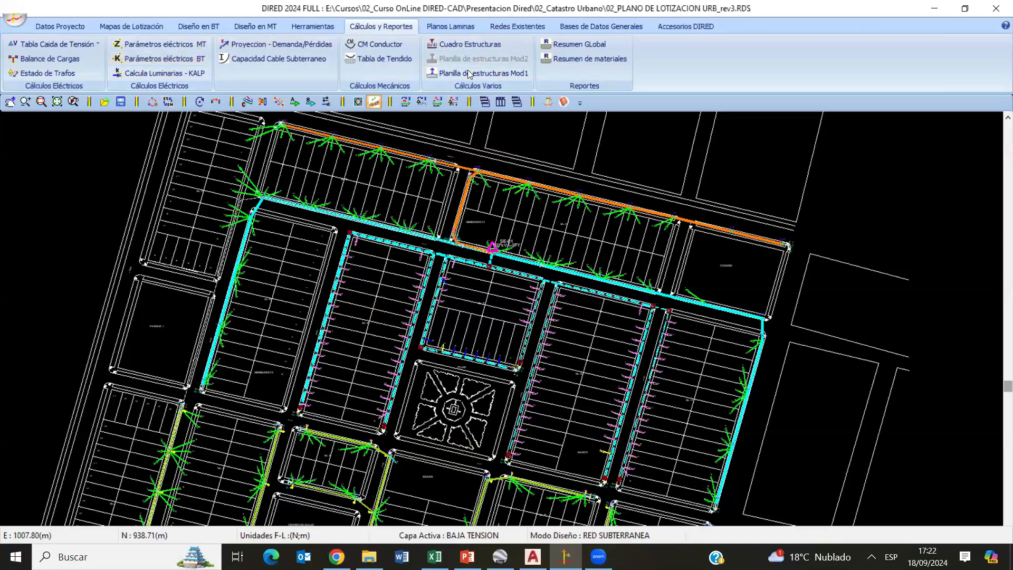
- Review the low-voltage structure table, and examine conductors and supports for SED-00 circuit C-01 in the Mod1 structure sheet
{"action": "left_click", "coordinate": [479, 46]}
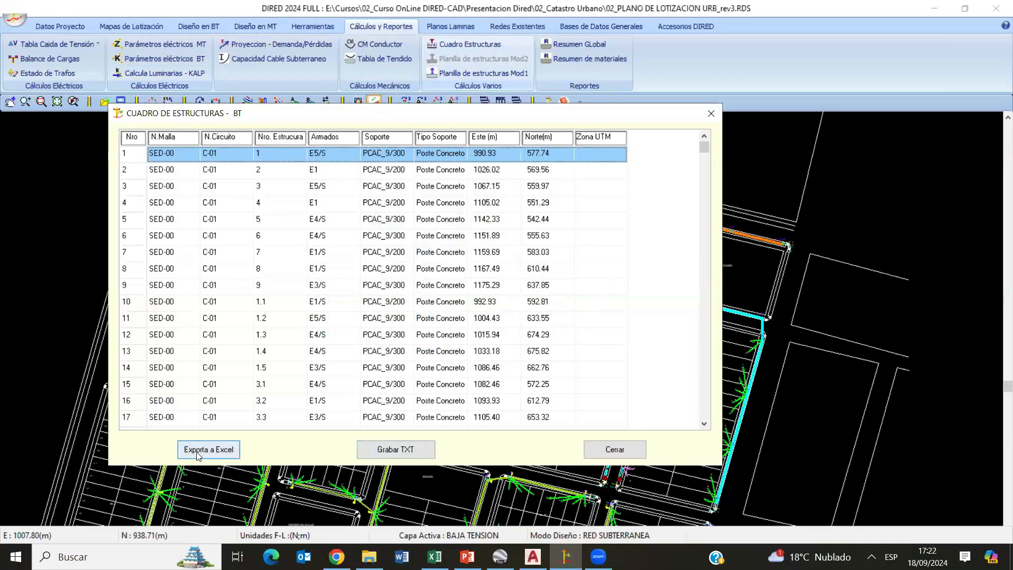
{"action": "left_click", "coordinate": [607, 451]}
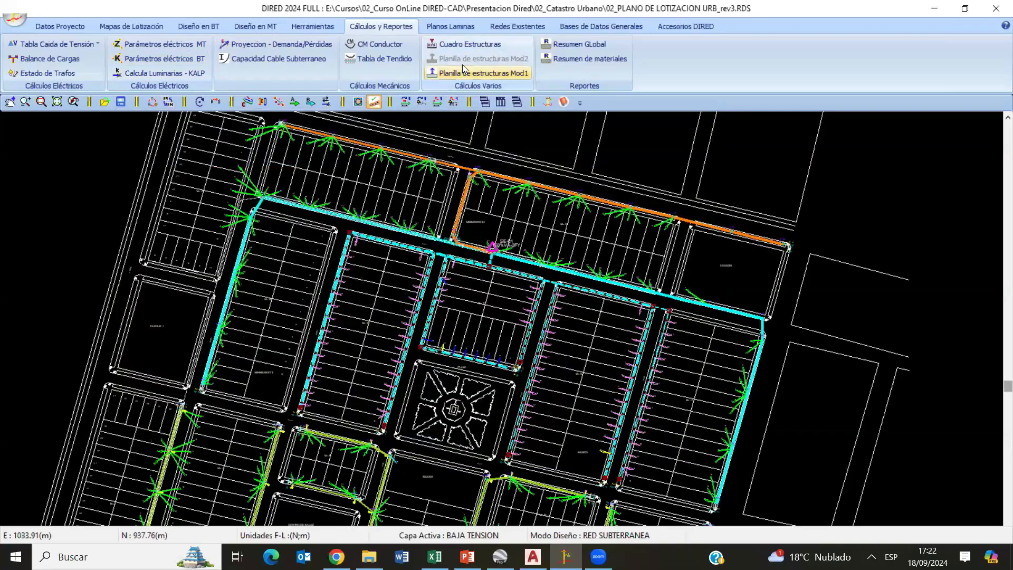
{"action": "left_click", "coordinate": [467, 72]}
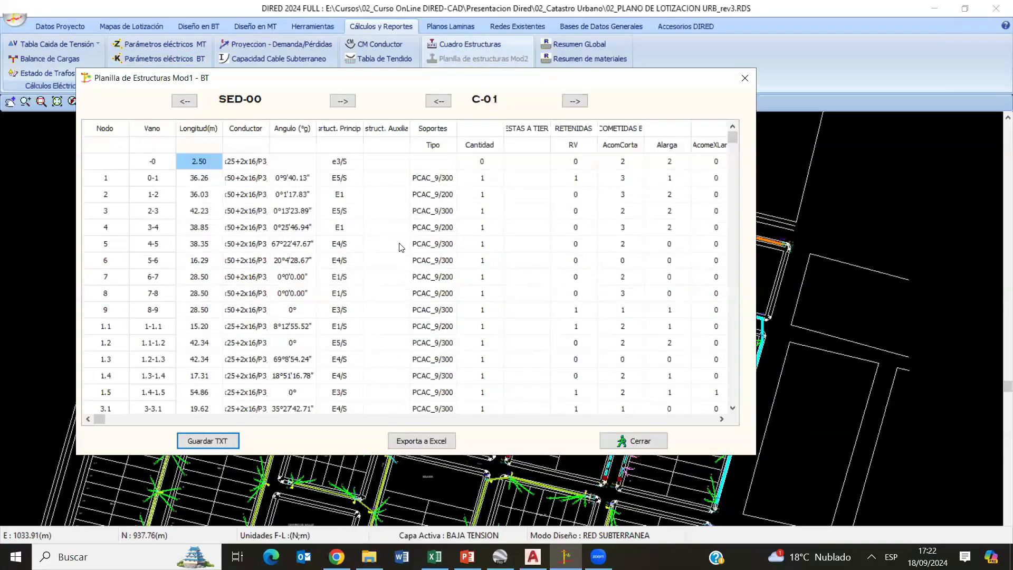
{"action": "left_click", "coordinate": [260, 194]}
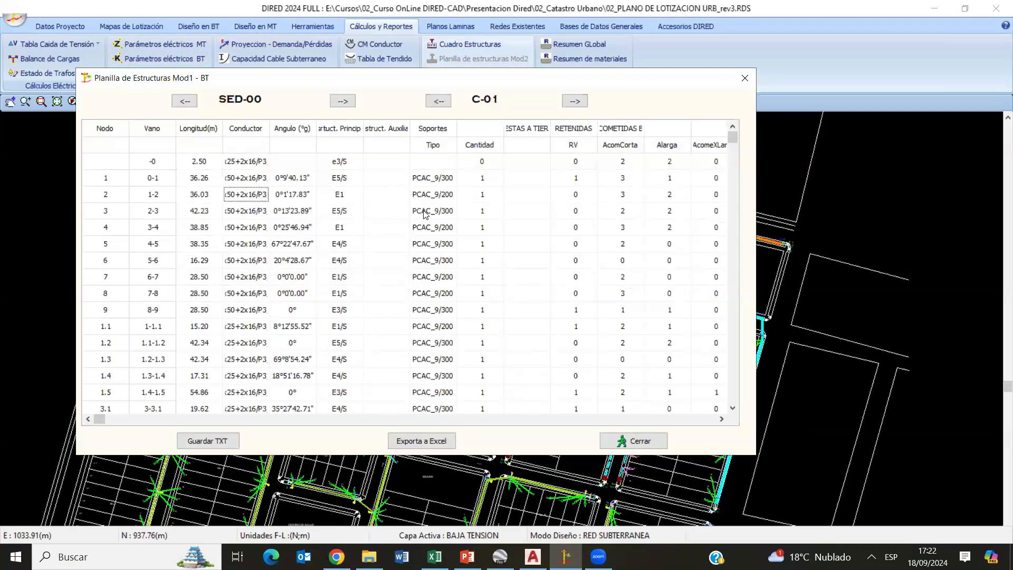
{"action": "left_click", "coordinate": [349, 196]}
{"action": "left_click_drag", "start_coordinate": [485, 195], "coordinate": [481, 310]}
{"action": "left_click", "coordinate": [246, 223]}
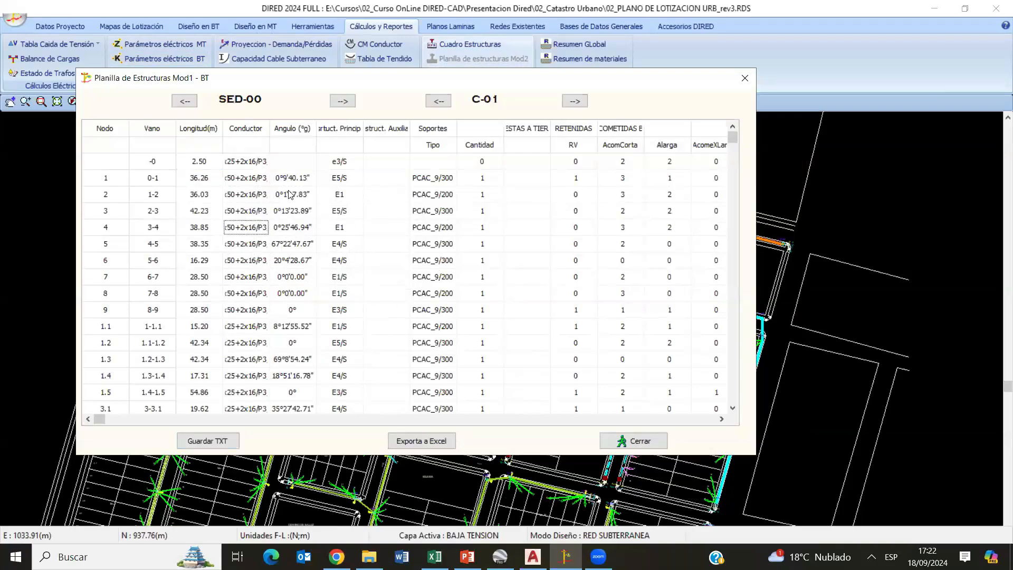
- Widen the sheet's conductor column, examine its guy, service-connection, luminaire and connection-box columns, and close the sheet
{"action": "left_click_drag", "start_coordinate": [273, 128], "coordinate": [319, 128]}
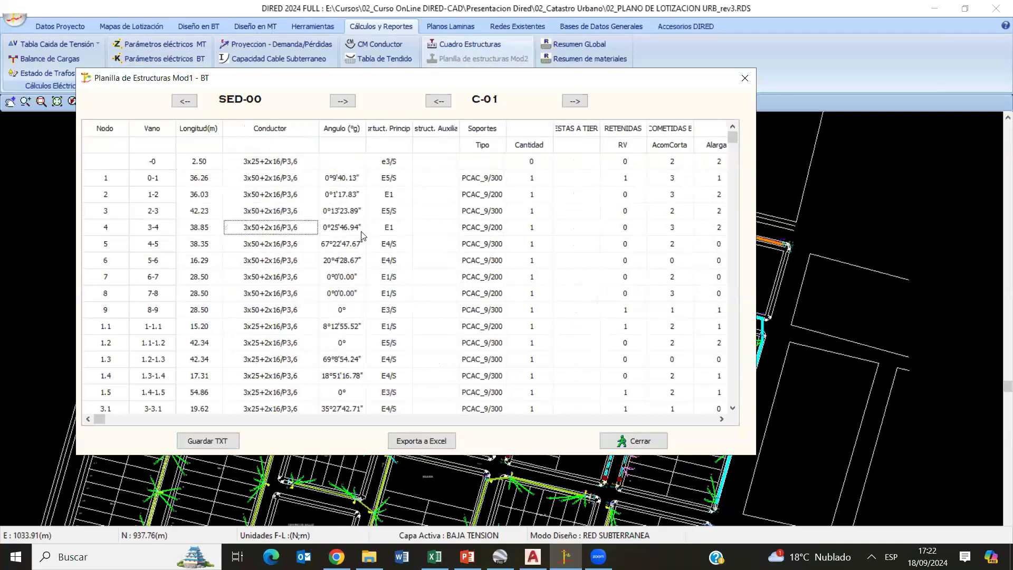
{"action": "left_click", "coordinate": [577, 211]}
{"action": "key", "text": "Right"}
{"action": "key", "text": "Right"}
{"action": "key", "text": "Right"}
{"action": "key", "text": "Right"}
{"action": "key", "text": "Right"}
{"action": "key", "text": "Right"}
{"action": "key", "text": "Right"}
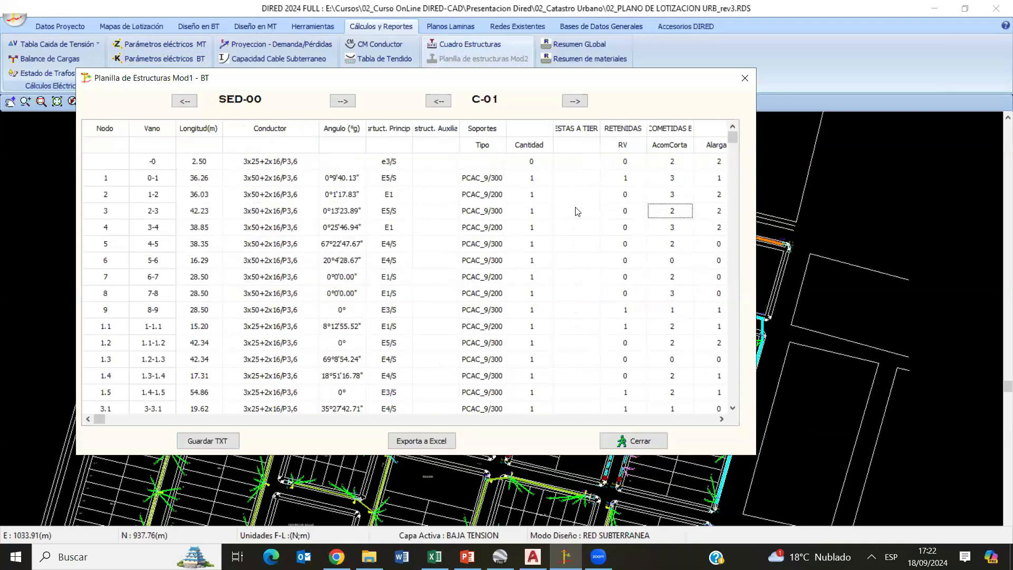
{"action": "key", "text": "Left"}
{"action": "key", "text": "Left"}
{"action": "key", "text": "Left"}
{"action": "key", "text": "Left"}
{"action": "key", "text": "Left"}
{"action": "key", "text": "Left"}
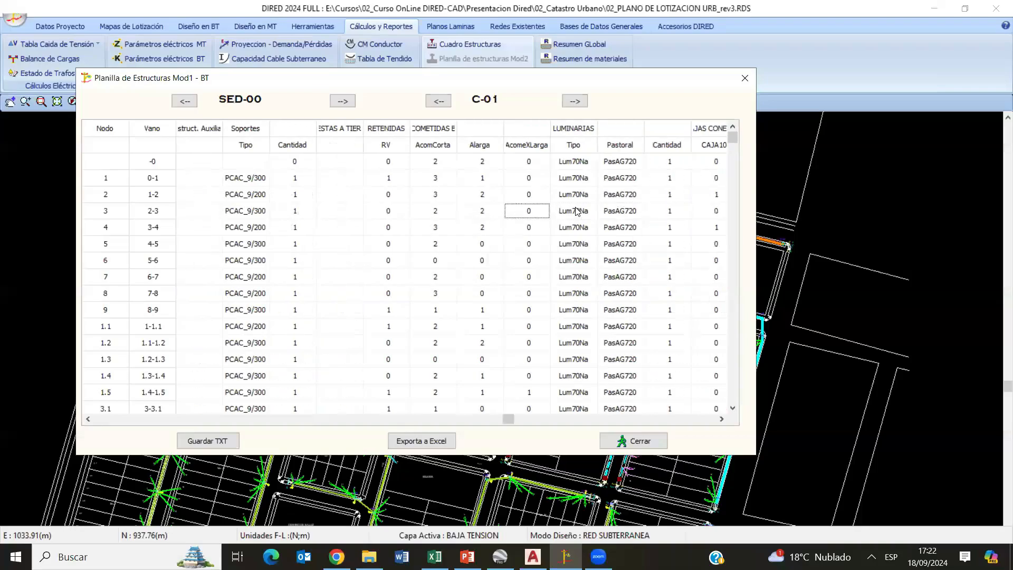
{"action": "key", "text": "Right"}
{"action": "key", "text": "Right"}
{"action": "key", "text": "Right"}
{"action": "key", "text": "Right"}
{"action": "key", "text": "Right"}
{"action": "key", "text": "Right"}
{"action": "key", "text": "Right"}
{"action": "key", "text": "Right"}
{"action": "key", "text": "Left"}
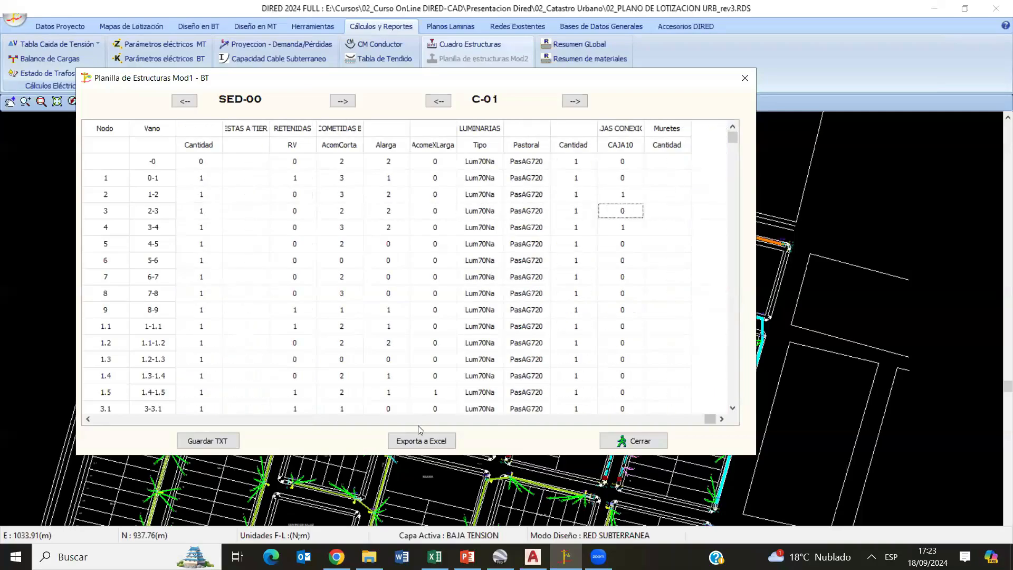
{"action": "left_click", "coordinate": [633, 446]}
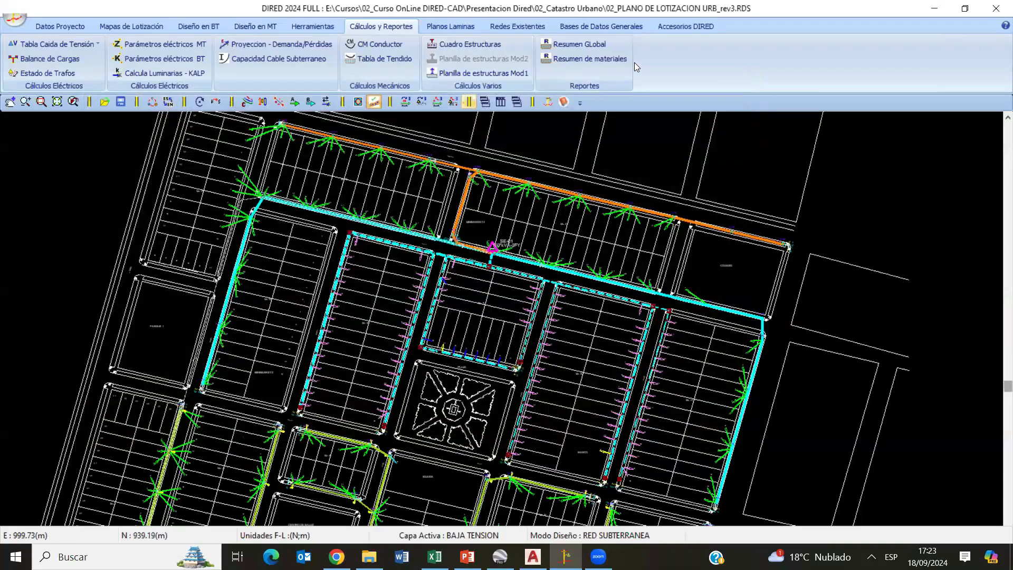
- Export the overhead low-voltage materials summary to Excel, and check SED-00's structure assembly and transformer entries
{"action": "left_click", "coordinate": [573, 60]}
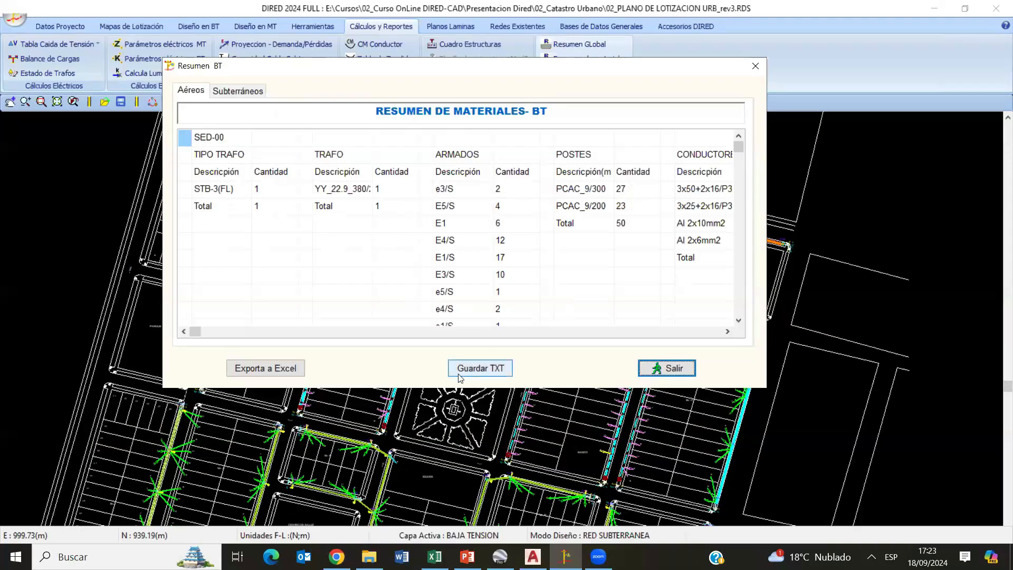
{"action": "left_click", "coordinate": [295, 368]}
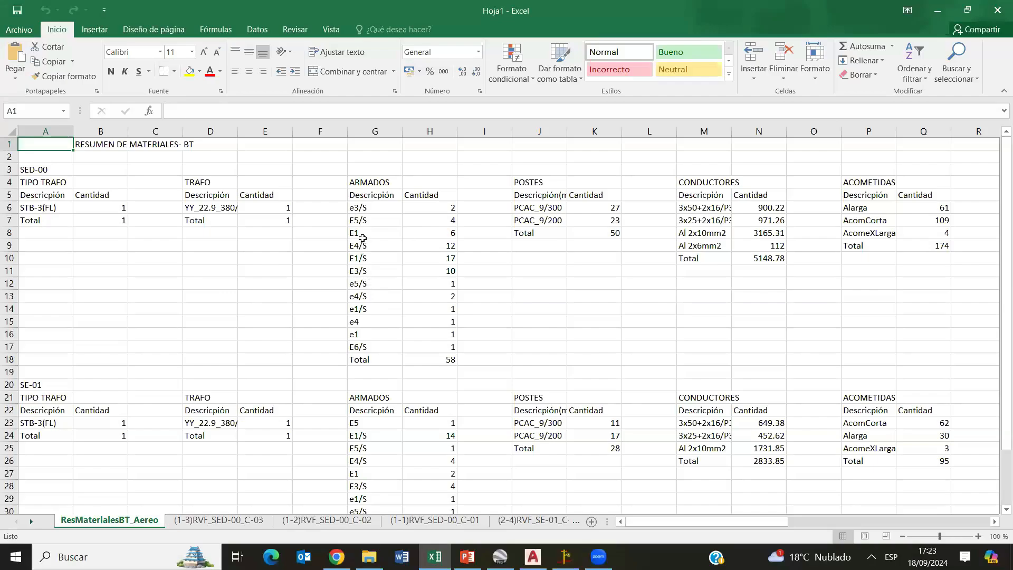
{"action": "left_click_drag", "start_coordinate": [362, 235], "coordinate": [422, 223]}
{"action": "left_click", "coordinate": [399, 271]}
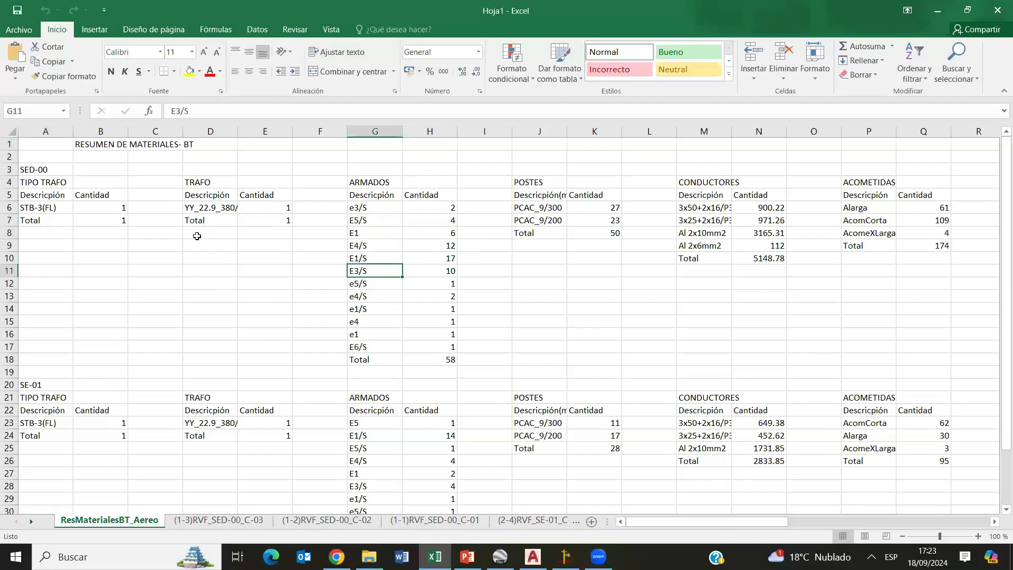
{"action": "left_click_drag", "start_coordinate": [227, 207], "coordinate": [266, 208]}
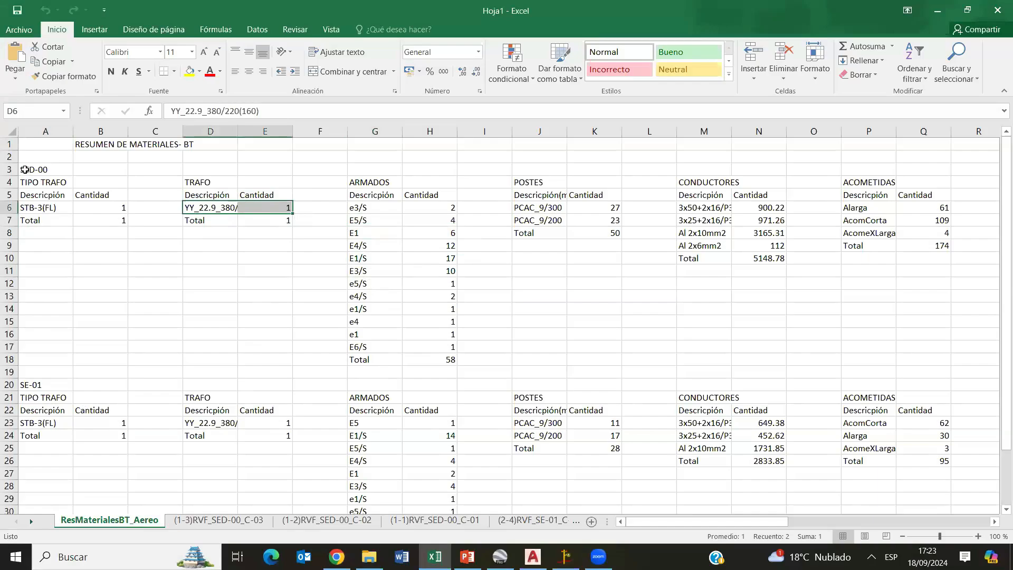
- Compare the SED-00 and SE-01 material blocks in the exported summary sheet
{"action": "left_click_drag", "start_coordinate": [30, 169], "coordinate": [976, 347]}
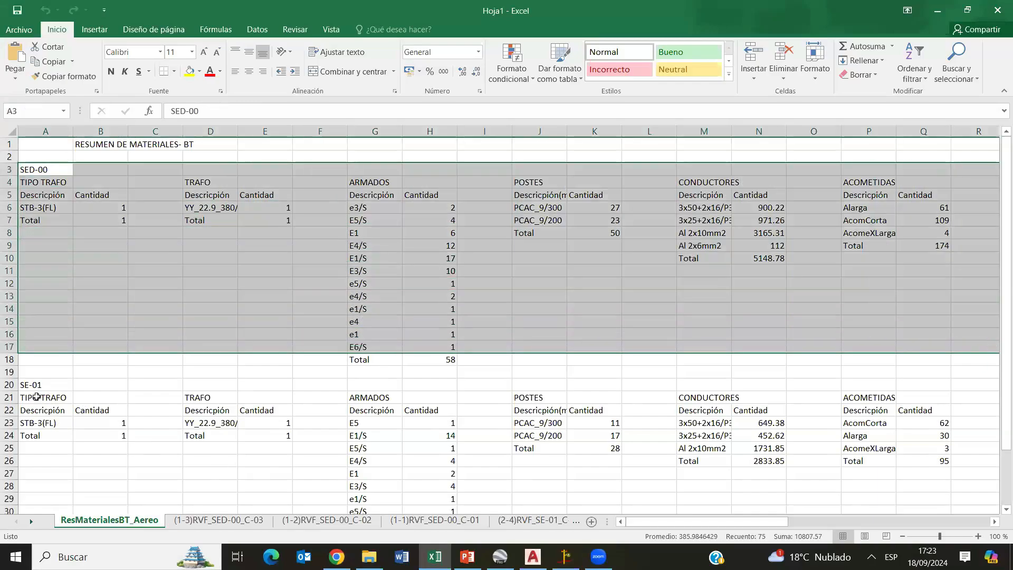
{"action": "left_click", "coordinate": [9, 385]}
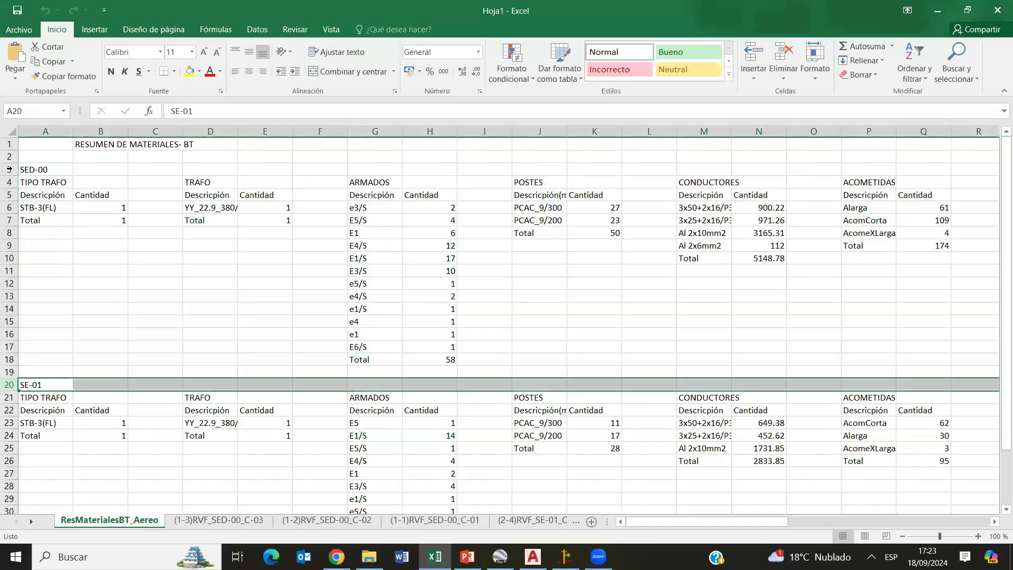
{"action": "left_click_drag", "start_coordinate": [10, 170], "coordinate": [232, 359]}
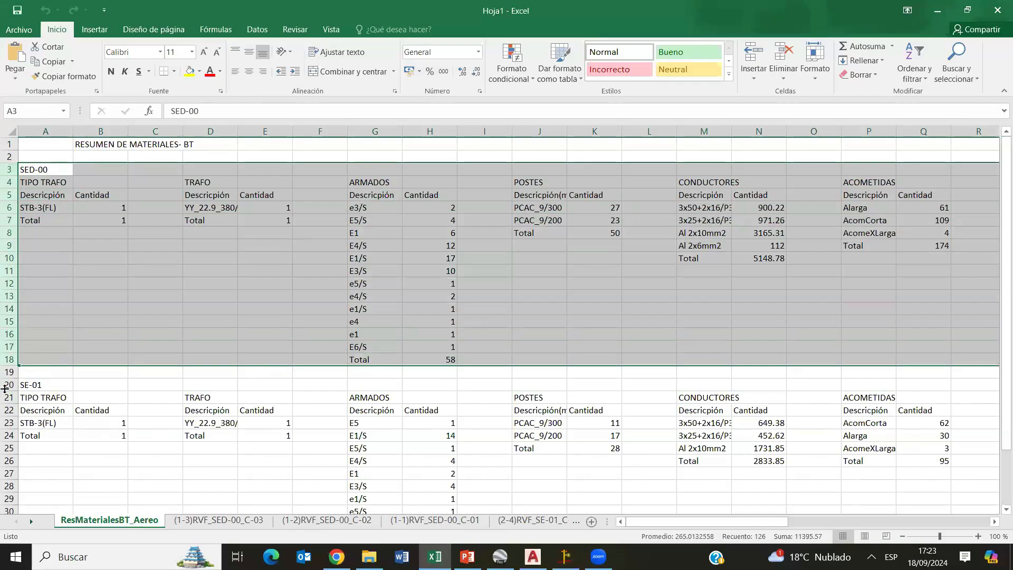
{"action": "left_click_drag", "start_coordinate": [9, 390], "coordinate": [10, 418]}
{"action": "key", "text": "ctrl+z"}
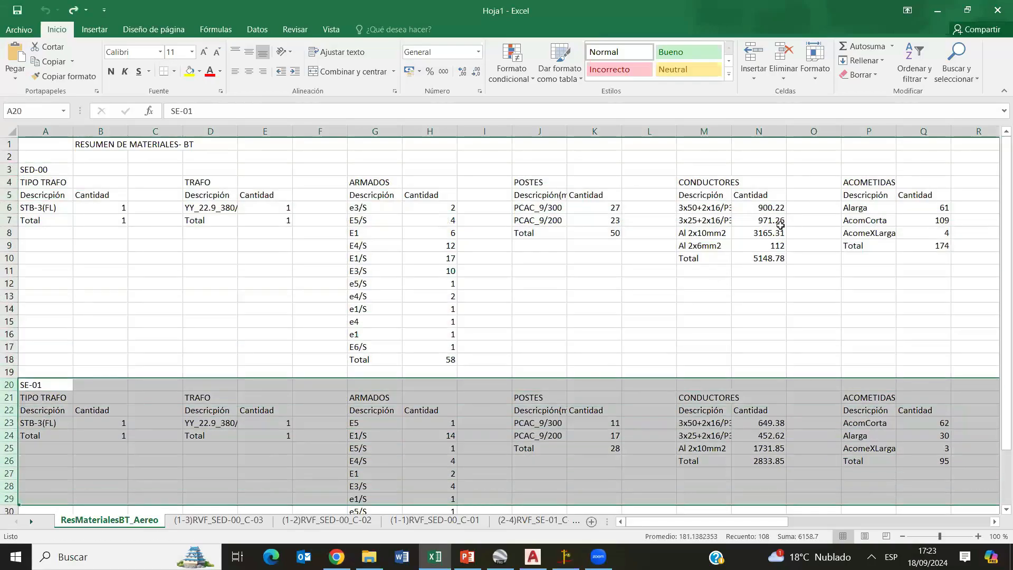
- Examine SED-00's pole quantities by type and its conductor lengths by cross-section in the summary sheet
{"action": "left_click", "coordinate": [781, 220]}
{"action": "left_click", "coordinate": [551, 204]}
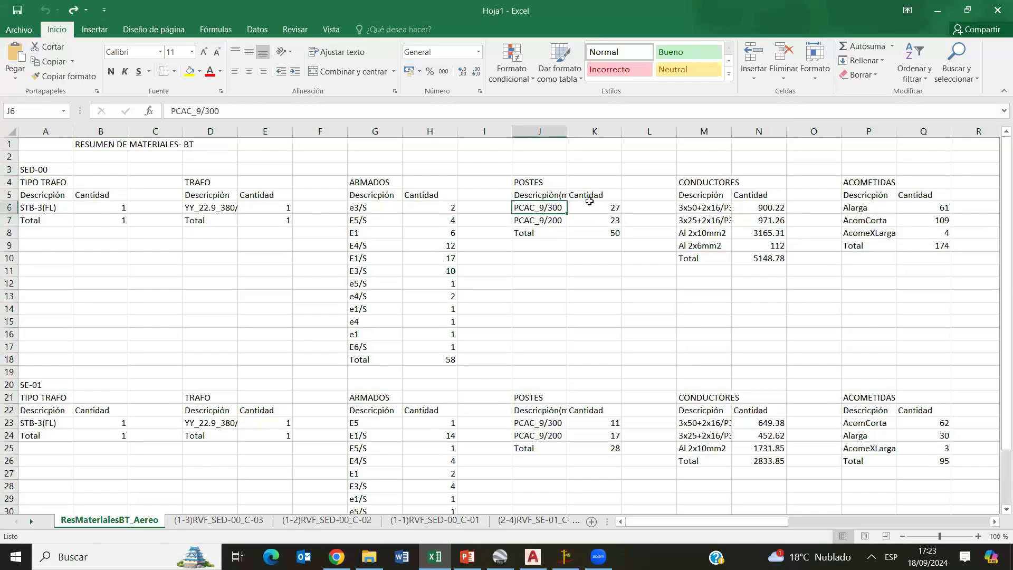
{"action": "left_click", "coordinate": [589, 204]}
{"action": "left_click", "coordinate": [556, 215]}
{"action": "left_click", "coordinate": [589, 217]}
{"action": "left_click", "coordinate": [592, 211]}
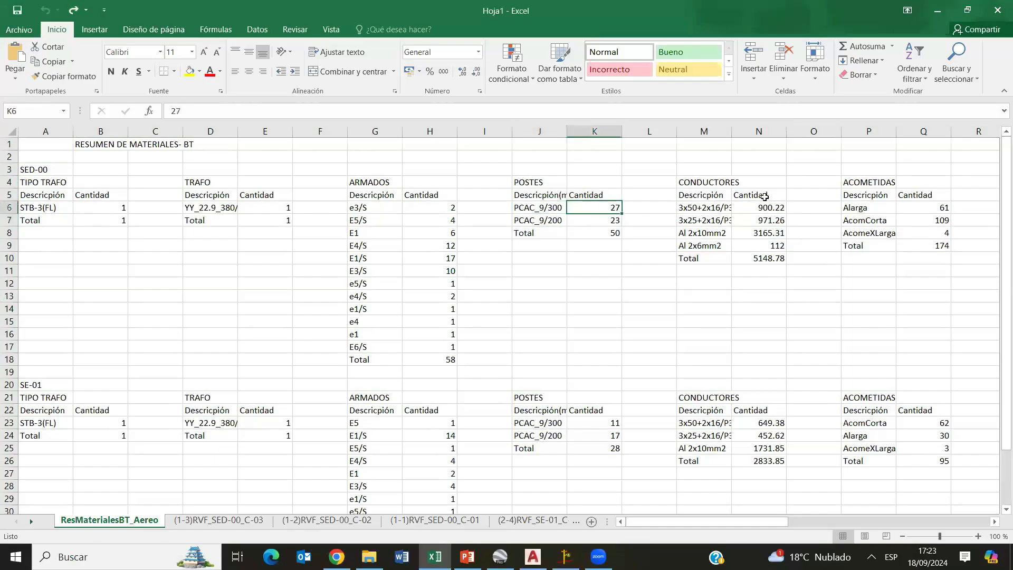
{"action": "left_click", "coordinate": [763, 197]}
{"action": "left_click", "coordinate": [754, 231]}
{"action": "left_click", "coordinate": [753, 209]}
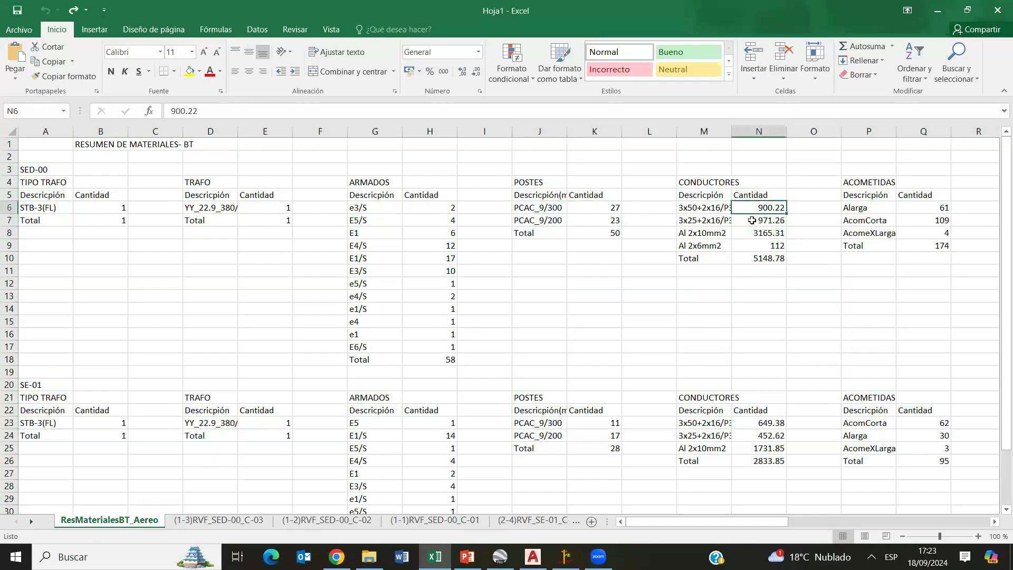
{"action": "left_click", "coordinate": [752, 220]}
{"action": "left_click", "coordinate": [750, 212]}
{"action": "left_click", "coordinate": [758, 229]}
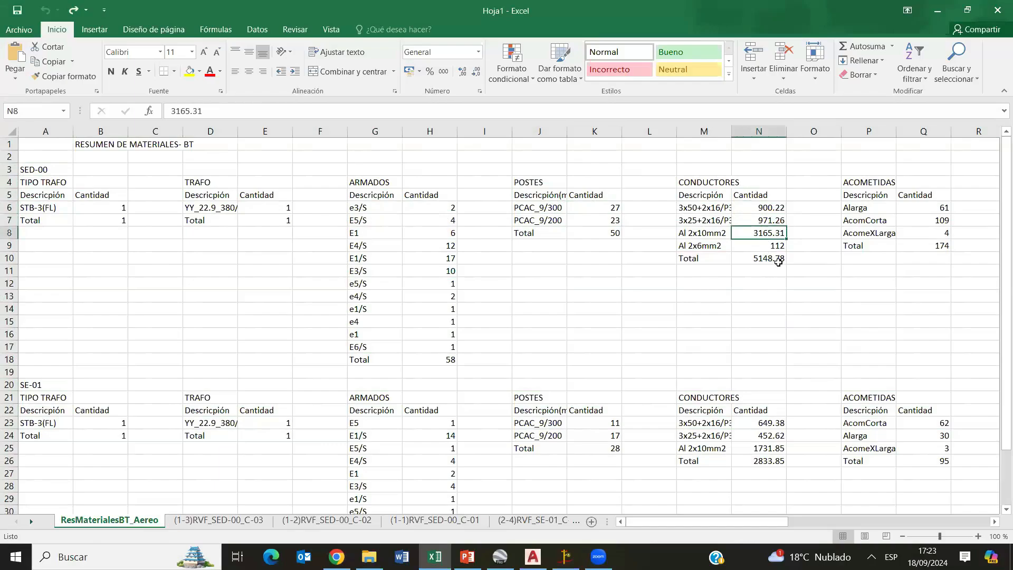
{"action": "left_click", "coordinate": [775, 245]}
- Examine the service connections, load types, luminaires, T:X nodes, guys, grounding and connection boxes, and return to the sheet's first column
{"action": "left_click", "coordinate": [883, 222]}
{"action": "key", "text": "Right"}
{"action": "key", "text": "Right"}
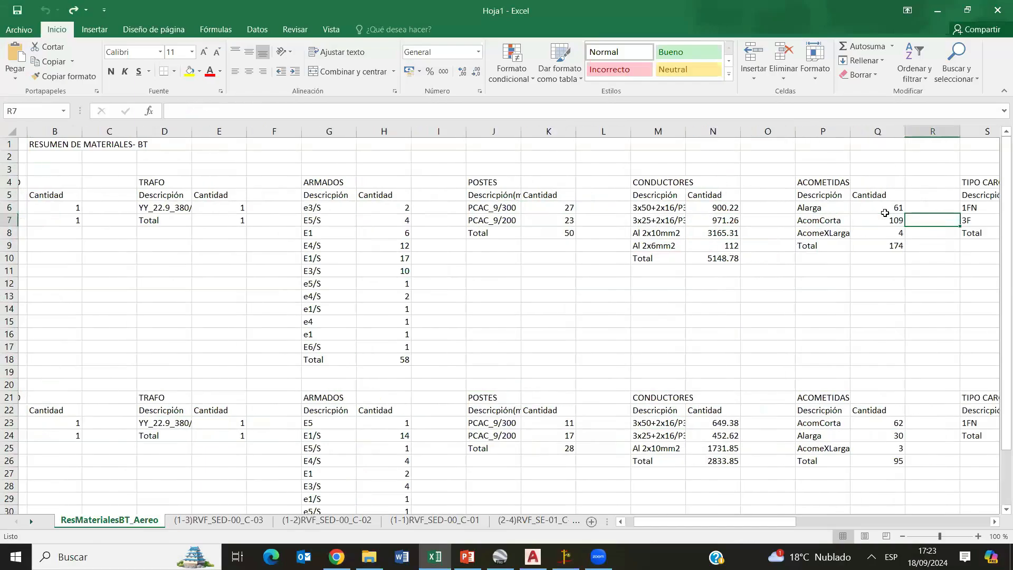
{"action": "key", "text": "Right"}
{"action": "key", "text": "Right"}
{"action": "key", "text": "Right"}
{"action": "key", "text": "Right"}
{"action": "key", "text": "Right"}
{"action": "key", "text": "Right"}
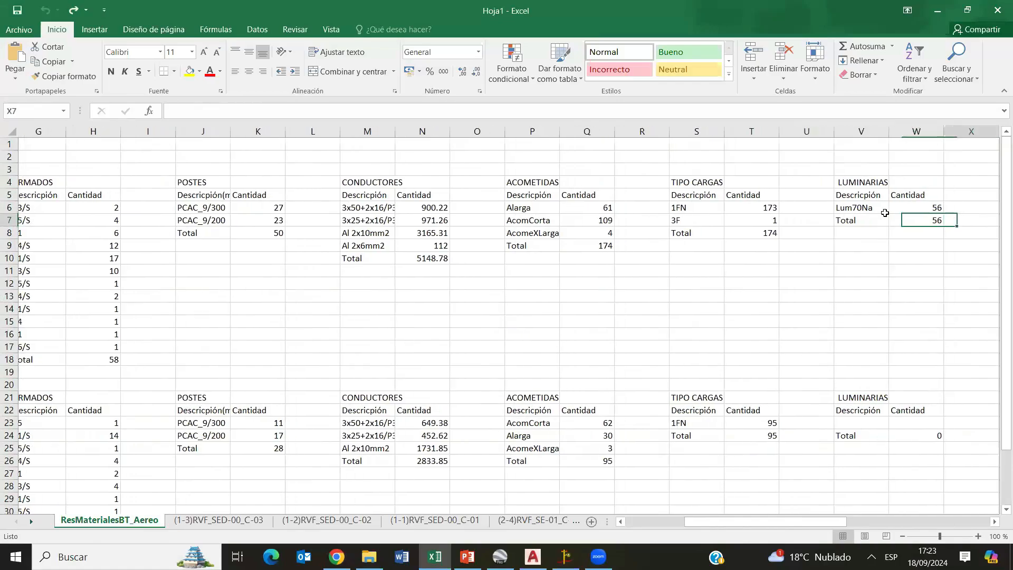
{"action": "key", "text": "Left"}
{"action": "key", "text": "Right"}
{"action": "key", "text": "Right"}
{"action": "key", "text": "Right"}
{"action": "key", "text": "Right"}
{"action": "key", "text": "Right"}
{"action": "key", "text": "Right"}
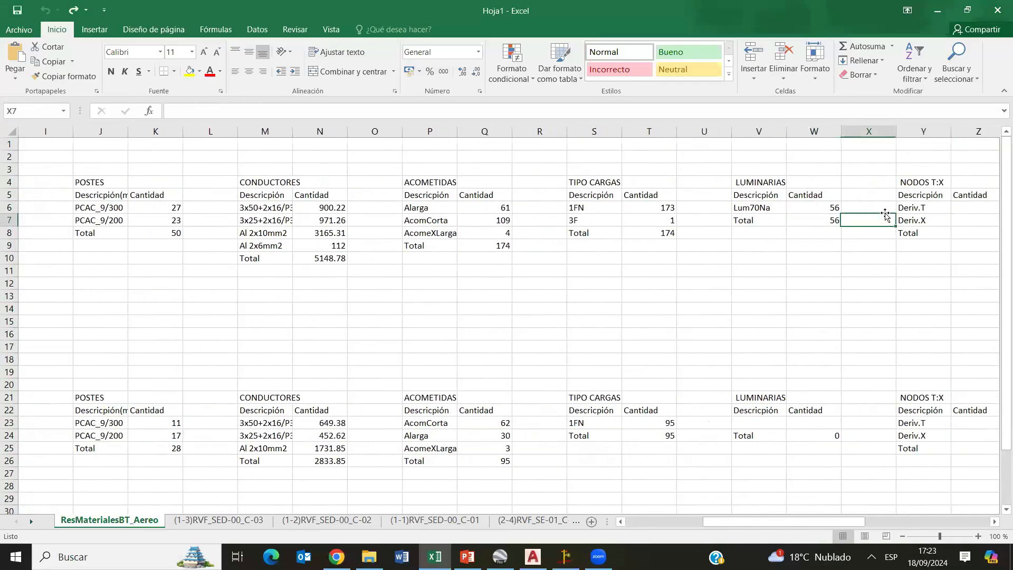
{"action": "key", "text": "Right"}
{"action": "key", "text": "Right"}
{"action": "key", "text": "Right"}
{"action": "key", "text": "Right"}
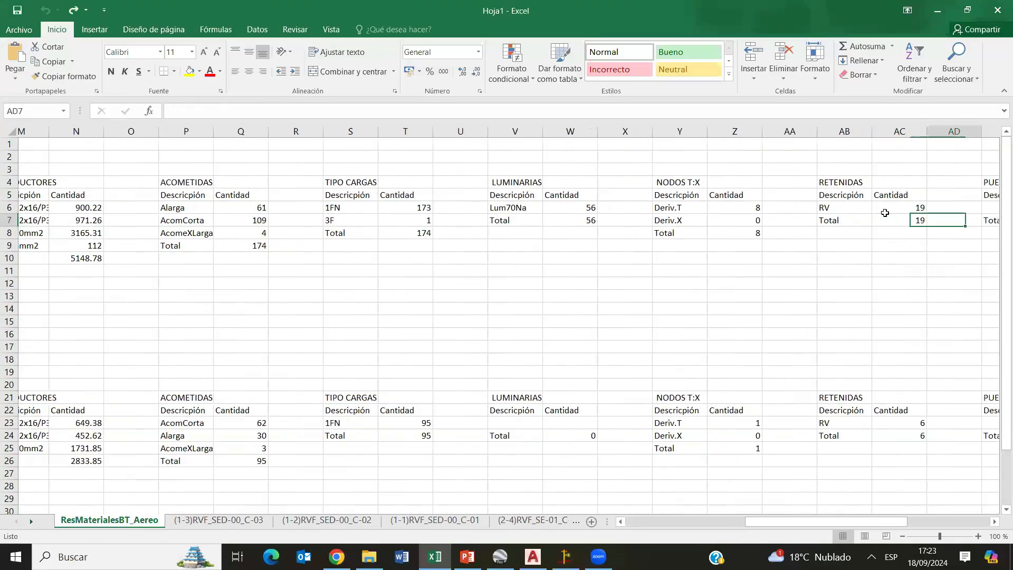
{"action": "key", "text": "Right"}
{"action": "key", "text": "Right"}
{"action": "key", "text": "Right"}
{"action": "key", "text": "Right"}
{"action": "key", "text": "Right"}
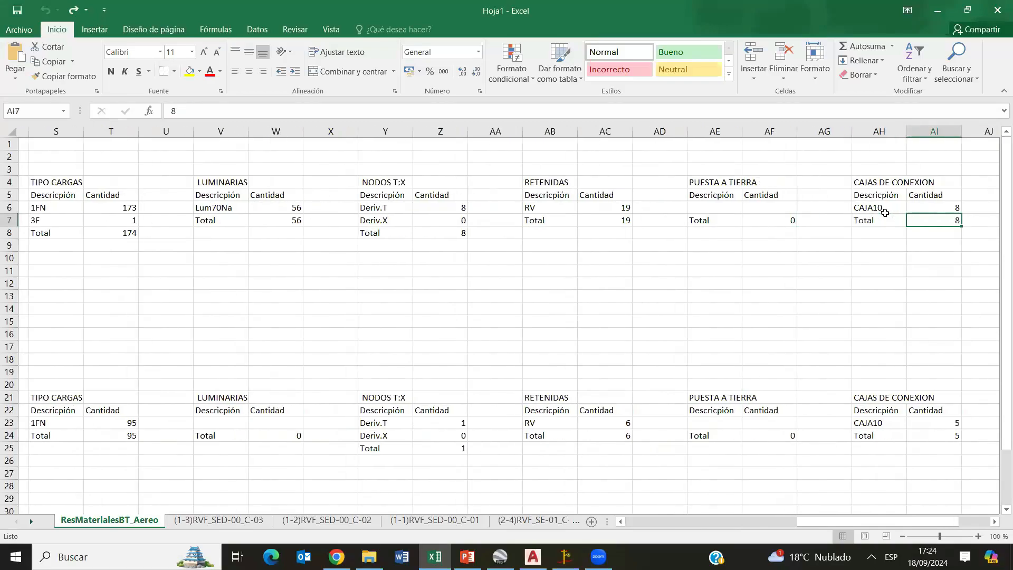
{"action": "key", "text": "Left"}
{"action": "key", "text": "Left"}
{"action": "key", "text": "Left"}
{"action": "key", "text": "Left"}
{"action": "key", "text": "Left"}
{"action": "key", "text": "Left"}
{"action": "key", "text": "Left"}
{"action": "key", "text": "Left"}
{"action": "key", "text": "Left"}
{"action": "key", "text": "Left"}
{"action": "key", "text": "Left"}
{"action": "key", "text": "Left"}
{"action": "key", "text": "Left"}
{"action": "key", "text": "Left"}
{"action": "key", "text": "Left"}
{"action": "key", "text": "Left"}
{"action": "key", "text": "Left"}
{"action": "key", "text": "Left"}
{"action": "key", "text": "Left"}
{"action": "key", "text": "Left"}
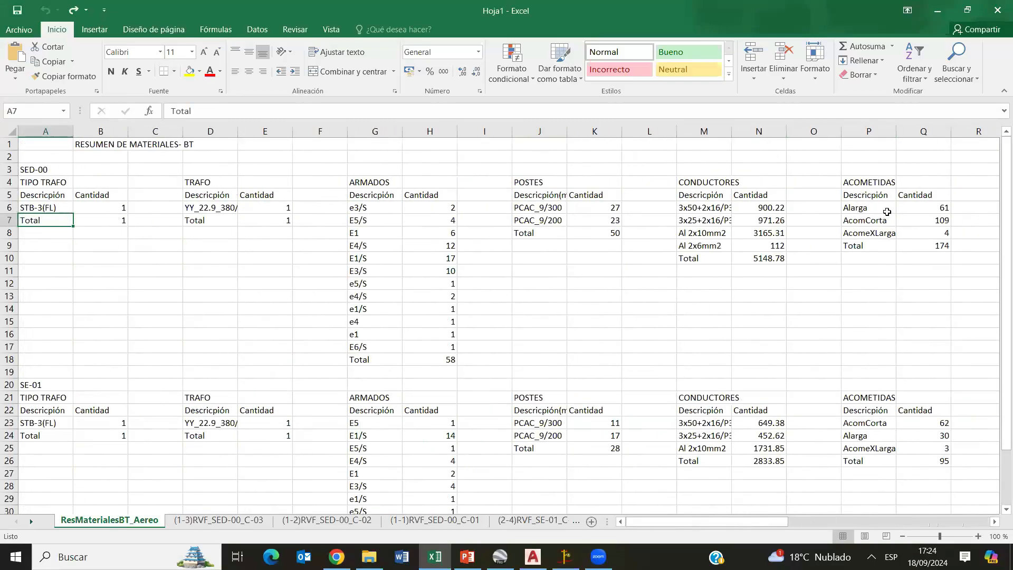
- Switch back to DIRED, close the materials summary, and show the plan sheet frames over the whole network
{"action": "key", "text": "alt+Tab"}
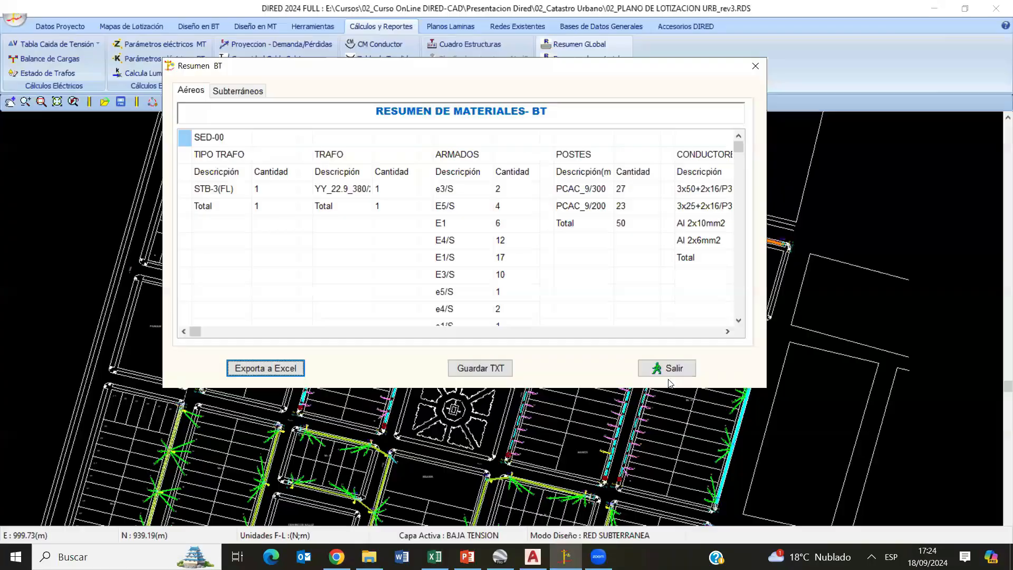
{"action": "scroll", "coordinate": [448, 211], "scroll_direction": "down", "scroll_amount": 3}
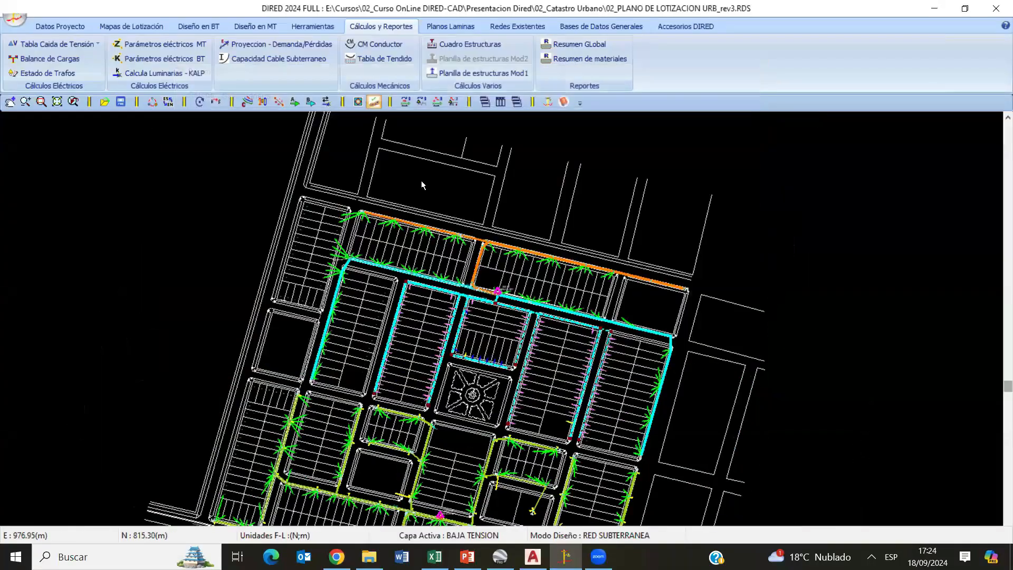
{"action": "middle_click_drag", "start_coordinate": [397, 288], "coordinate": [389, 200]}
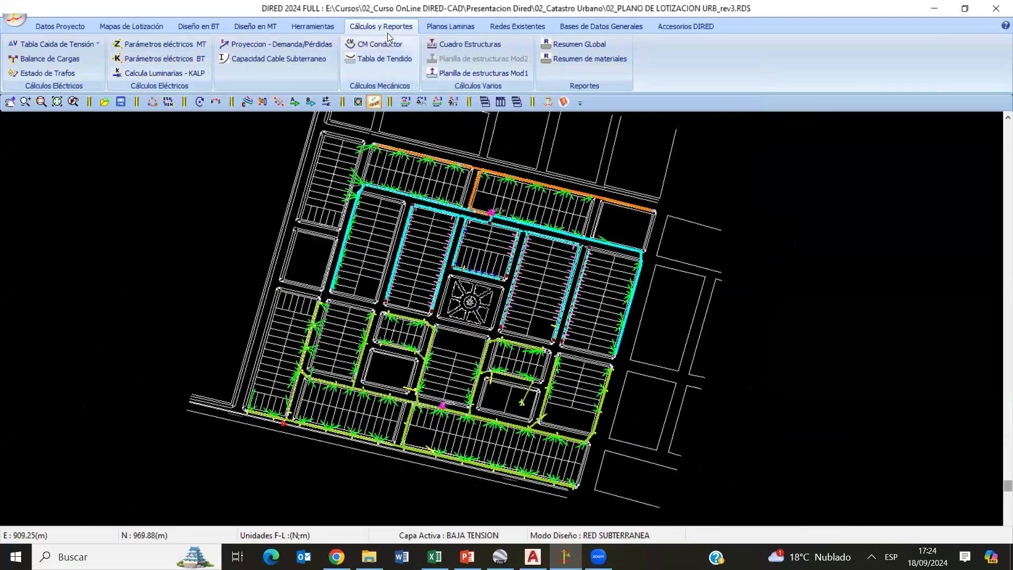
{"action": "left_click", "coordinate": [454, 26]}
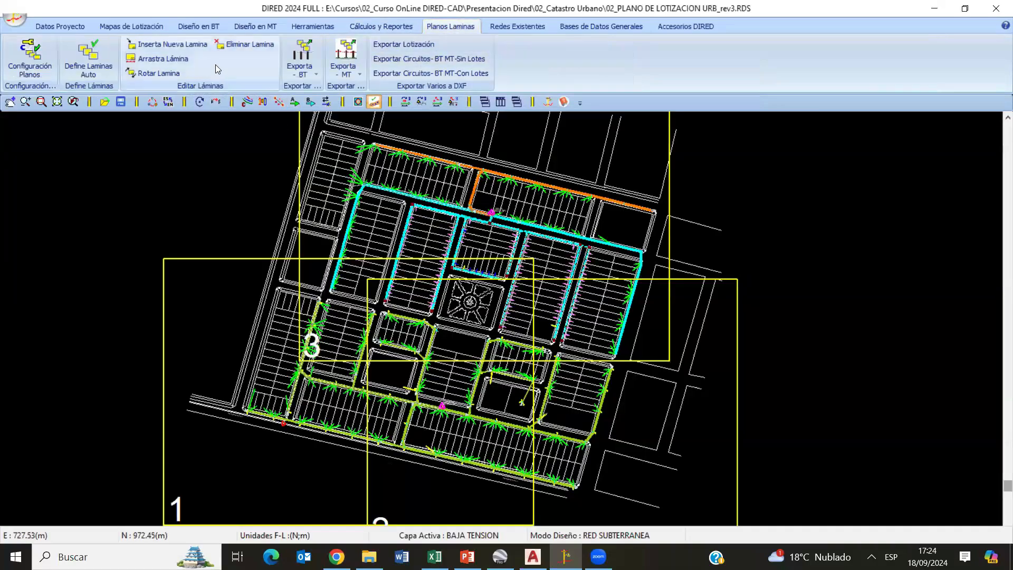
{"action": "scroll", "coordinate": [501, 317], "scroll_direction": "down", "scroll_amount": 1}
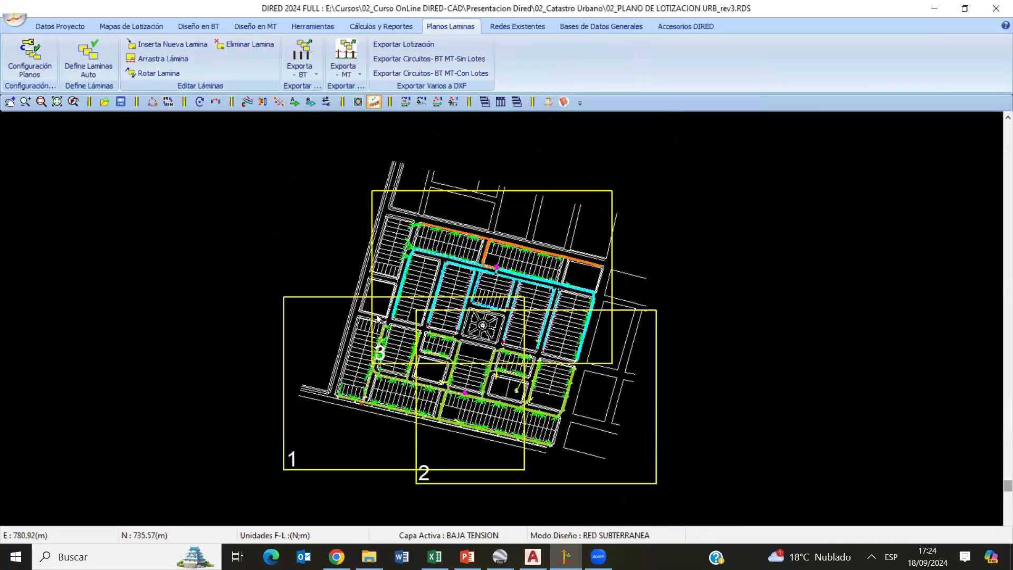
- Review the available sheet sizes in the plan configuration, and leave it without applying changes
{"action": "left_click", "coordinate": [30, 55]}
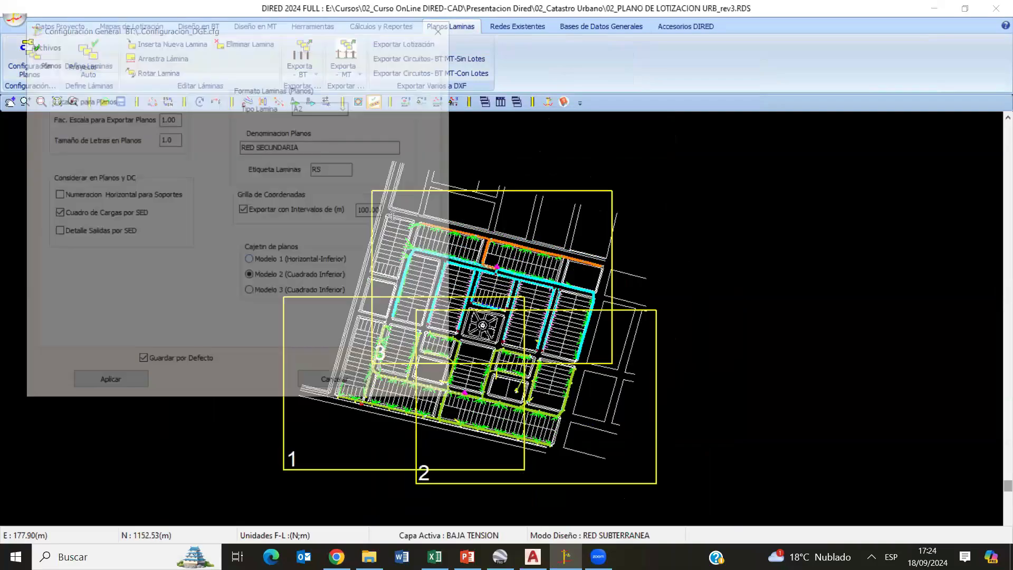
{"action": "left_click", "coordinate": [322, 107]}
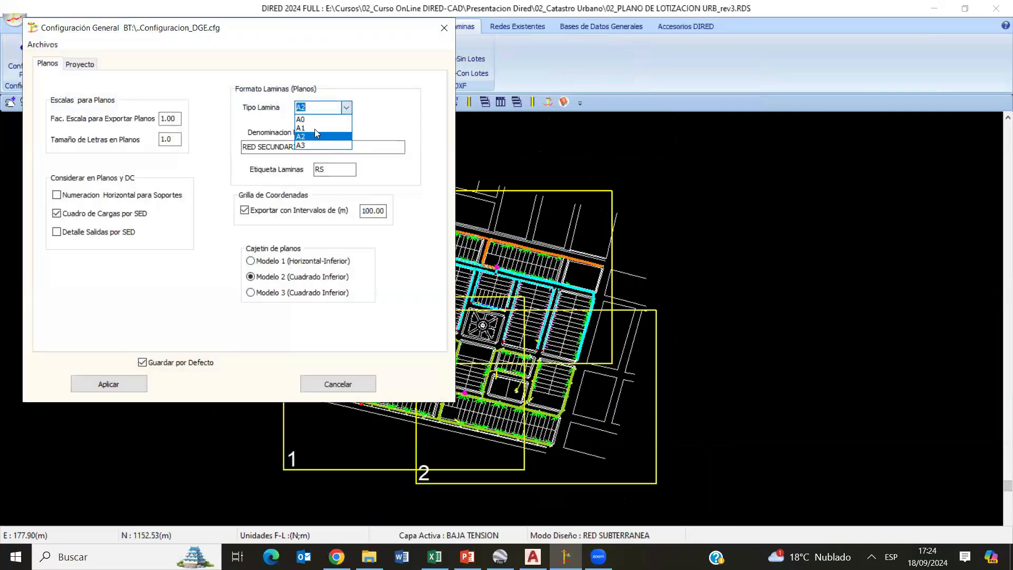
{"action": "left_click", "coordinate": [399, 121]}
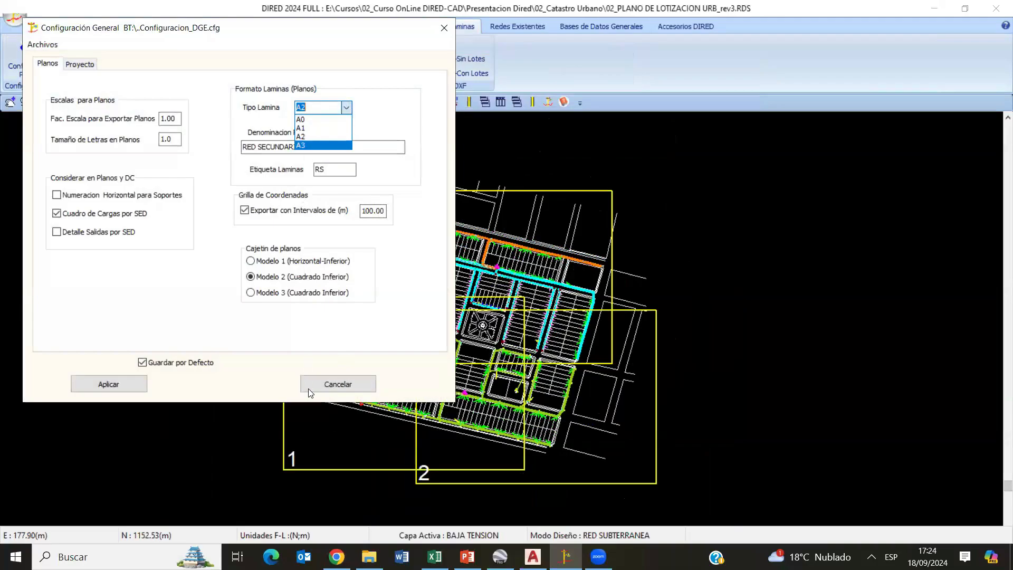
{"action": "left_click", "coordinate": [317, 369]}
{"action": "left_click", "coordinate": [319, 383]}
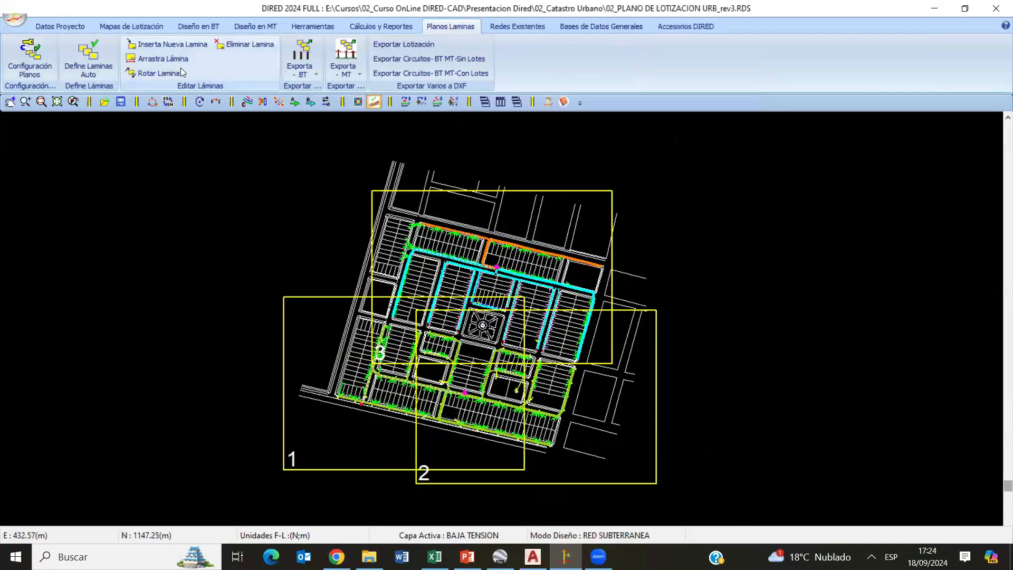
- Reposition sheet frames 1, 2 and 3 over the network, moving frames 1 and 3 up and right and frame 2 slightly down
{"action": "left_click_drag", "start_coordinate": [298, 471], "coordinate": [327, 457]}
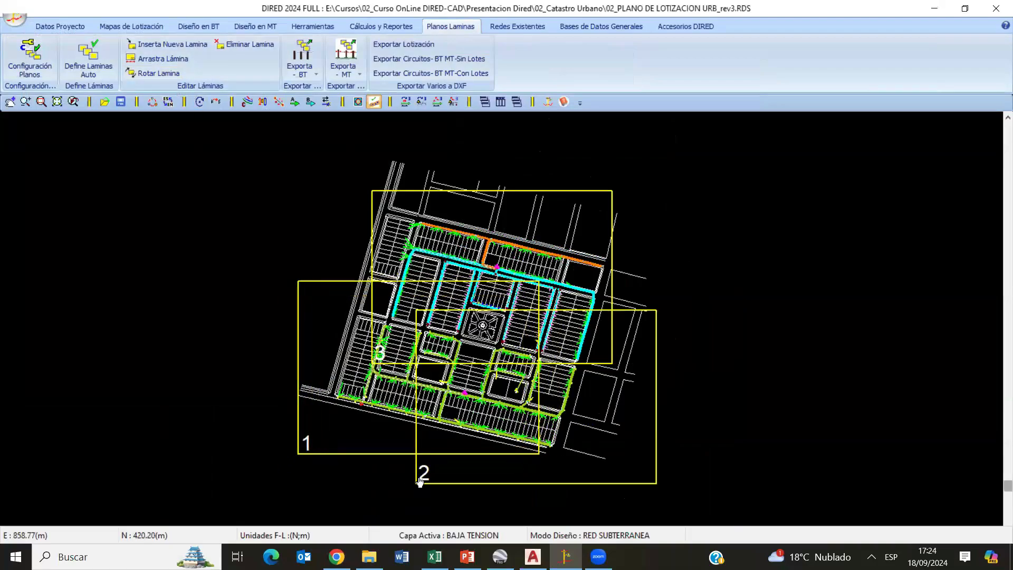
{"action": "left_click_drag", "start_coordinate": [419, 481], "coordinate": [423, 487]}
{"action": "left_click_drag", "start_coordinate": [373, 357], "coordinate": [388, 345]}
{"action": "right_click", "coordinate": [285, 186]}
{"action": "left_click", "coordinate": [293, 196]}
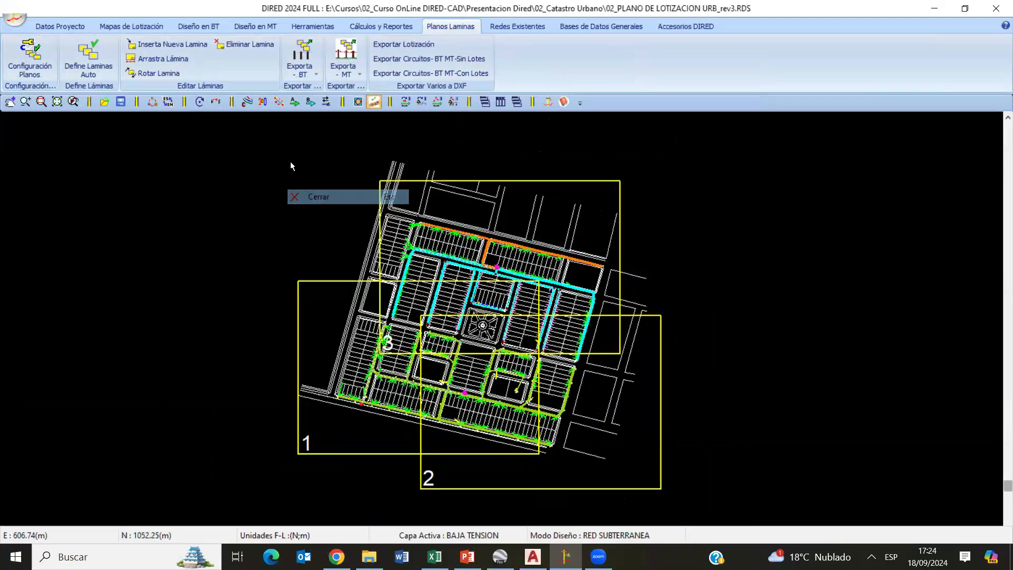
{"action": "left_click", "coordinate": [307, 67]}
{"action": "left_click", "coordinate": [324, 92]}
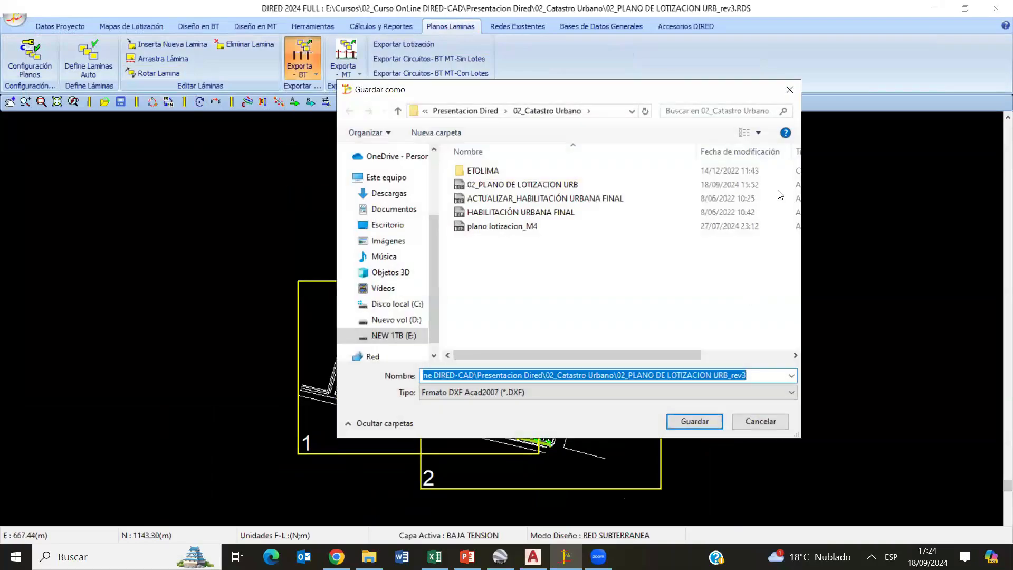
{"action": "key", "text": "Escape"}
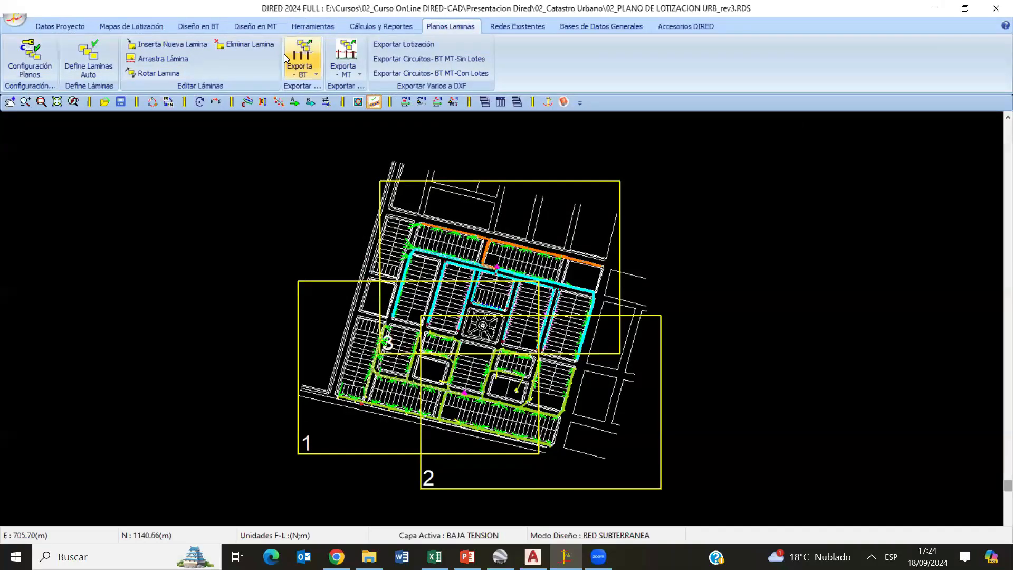
{"action": "left_click", "coordinate": [295, 102]}
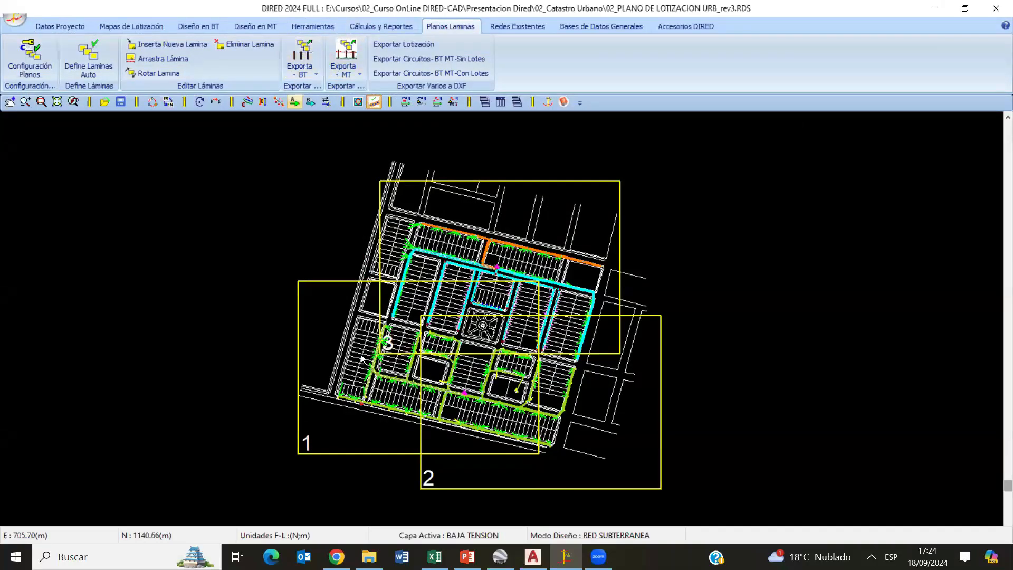
- Export the low-voltage sheets as an AutoCAD 2007 DXF file named CIRCUITOS BT in the 02_Catastro Urbano folder
{"action": "left_click", "coordinate": [303, 71]}
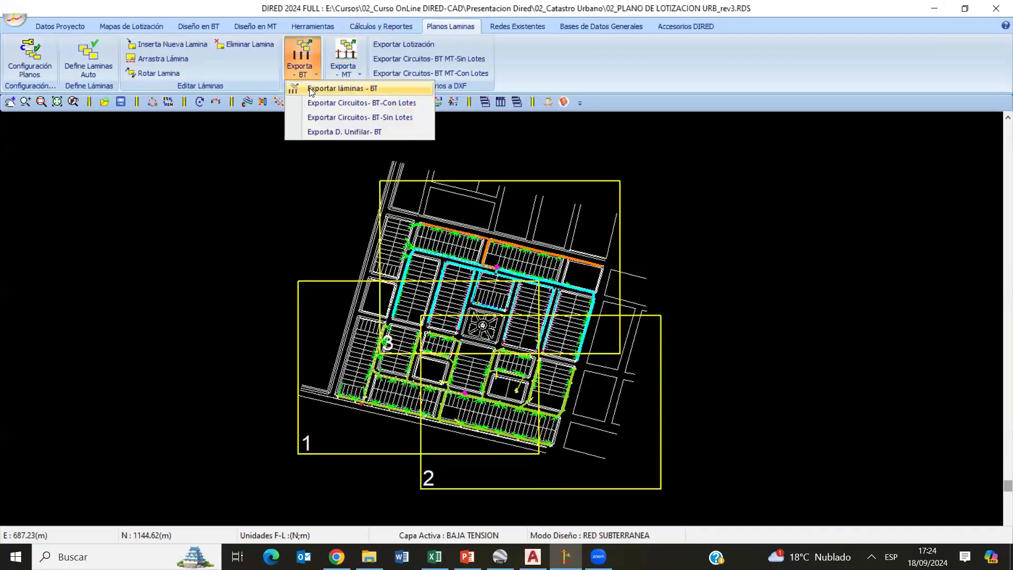
{"action": "left_click", "coordinate": [311, 91]}
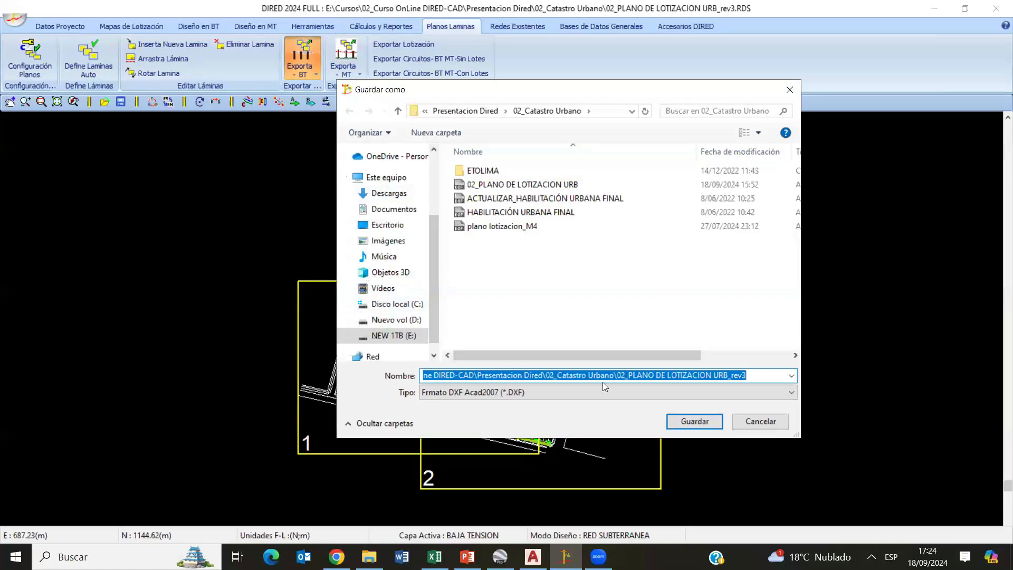
{"action": "type", "text": "CIRCUITOS BT"}
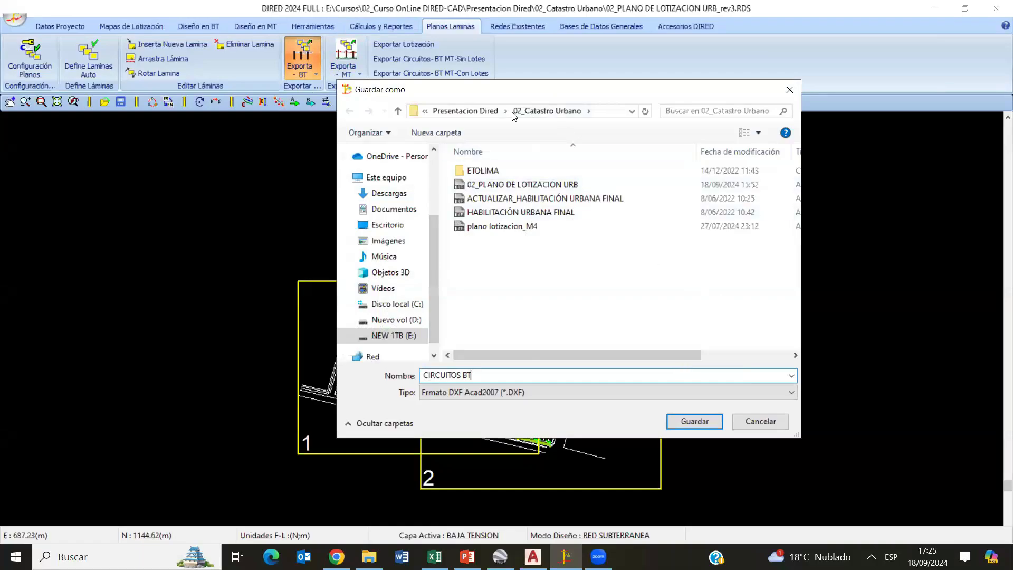
{"action": "left_click", "coordinate": [688, 421]}
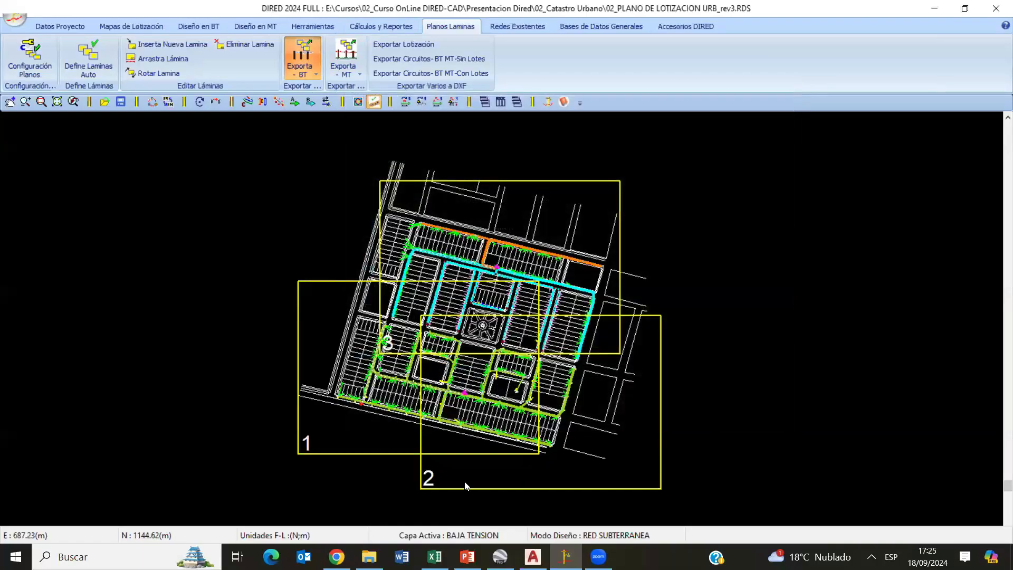
- Open the exported CIRCUITOS BT DXF file from the 02_Catastro Urbano folder in AutoCAD and view its three sheets
{"action": "left_click", "coordinate": [367, 554]}
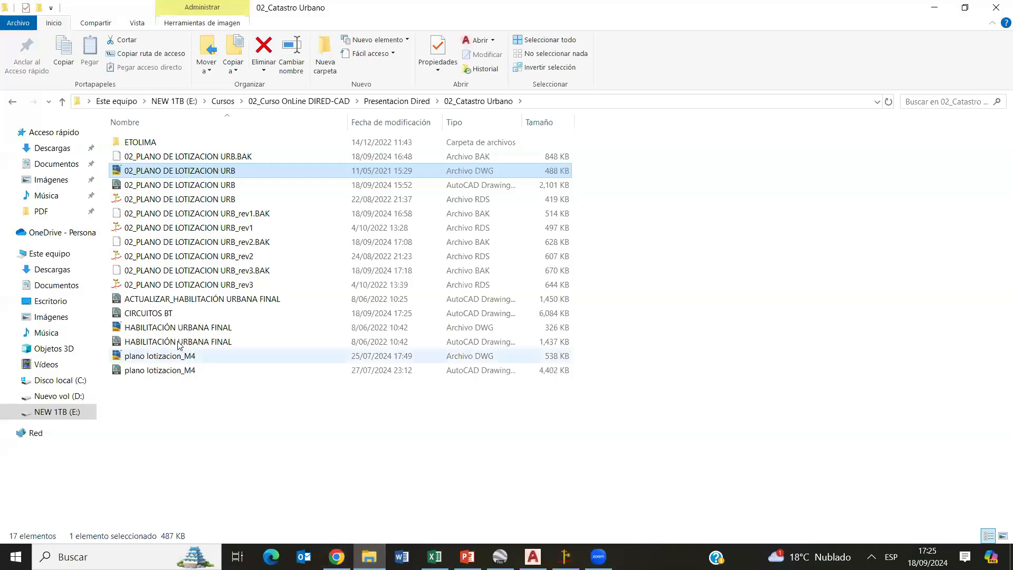
{"action": "double_click", "coordinate": [166, 309]}
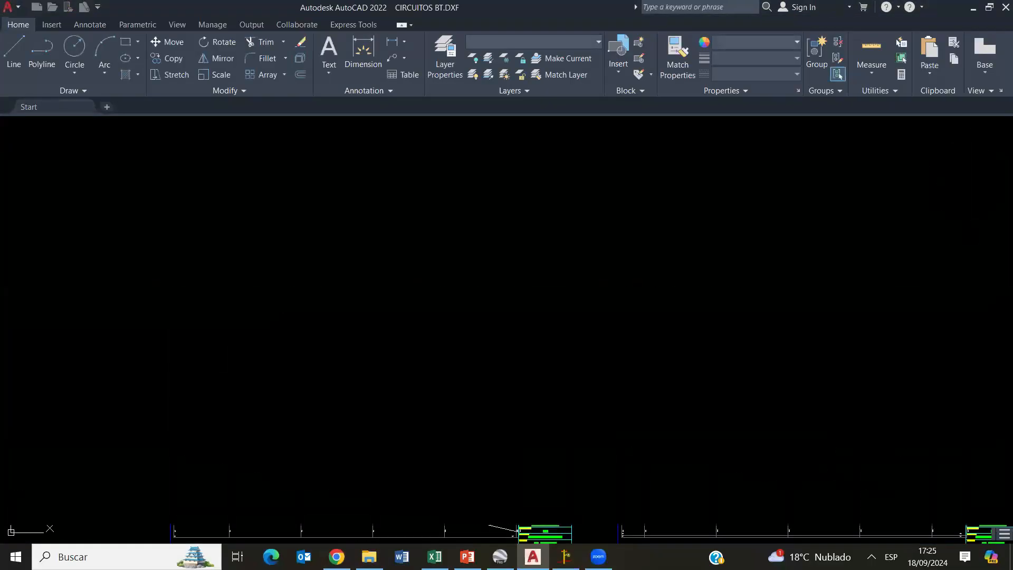
{"action": "scroll", "coordinate": [499, 317], "scroll_direction": "up", "scroll_amount": 5}
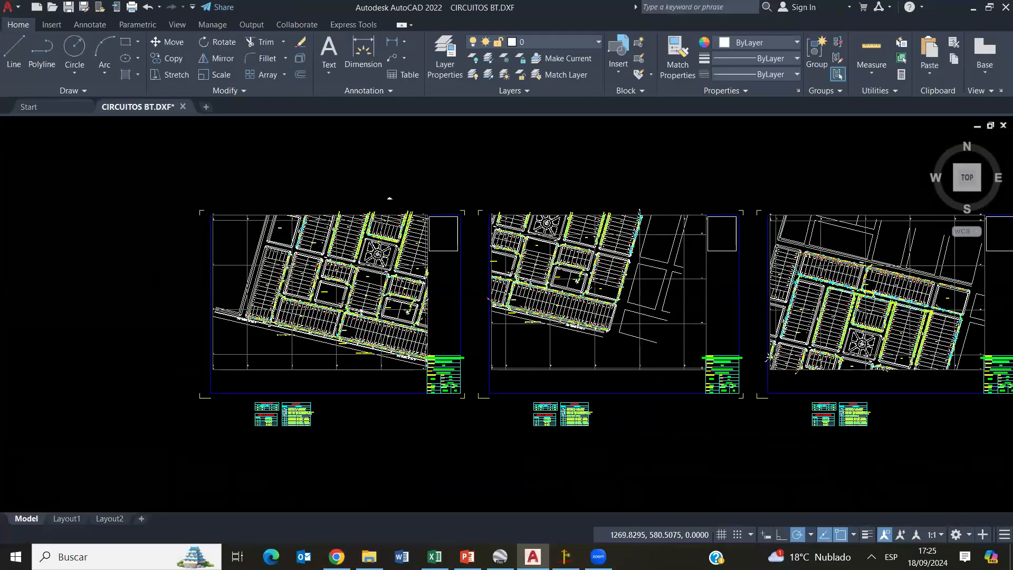
{"action": "scroll", "coordinate": [412, 244], "scroll_direction": "down", "scroll_amount": 3}
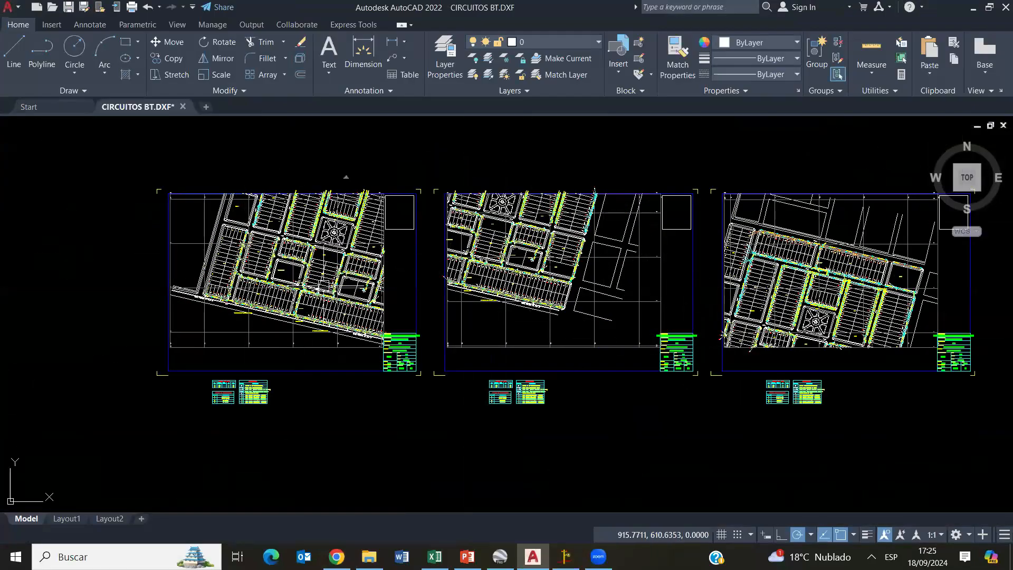
- Examine the network drawing around the plaza on the first sheets, and move across to the third sheet
{"action": "scroll", "coordinate": [266, 224], "scroll_direction": "up", "scroll_amount": 8}
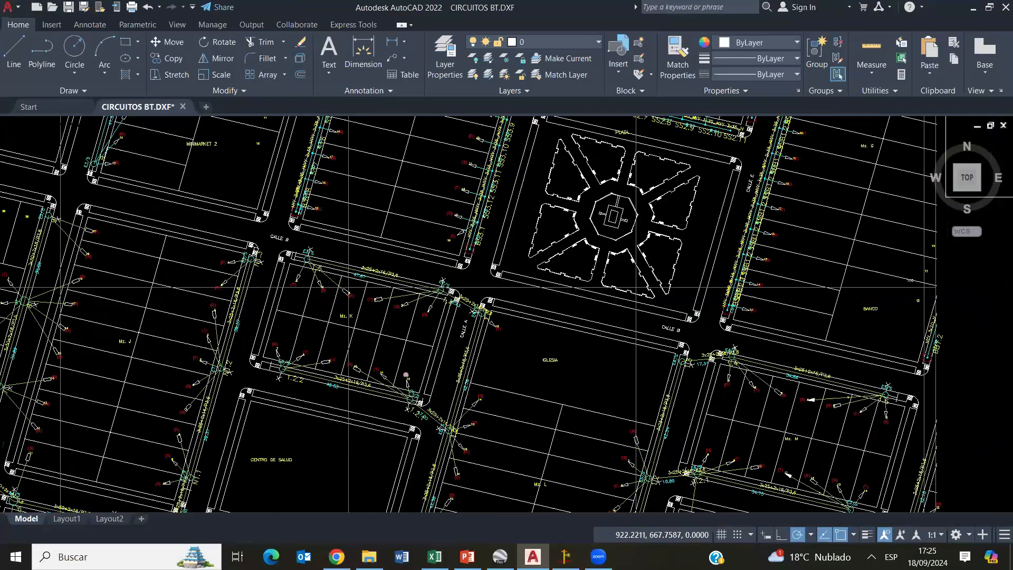
{"action": "scroll", "coordinate": [406, 375], "scroll_direction": "up", "scroll_amount": 2}
{"action": "scroll", "coordinate": [317, 380], "scroll_direction": "down", "scroll_amount": 7}
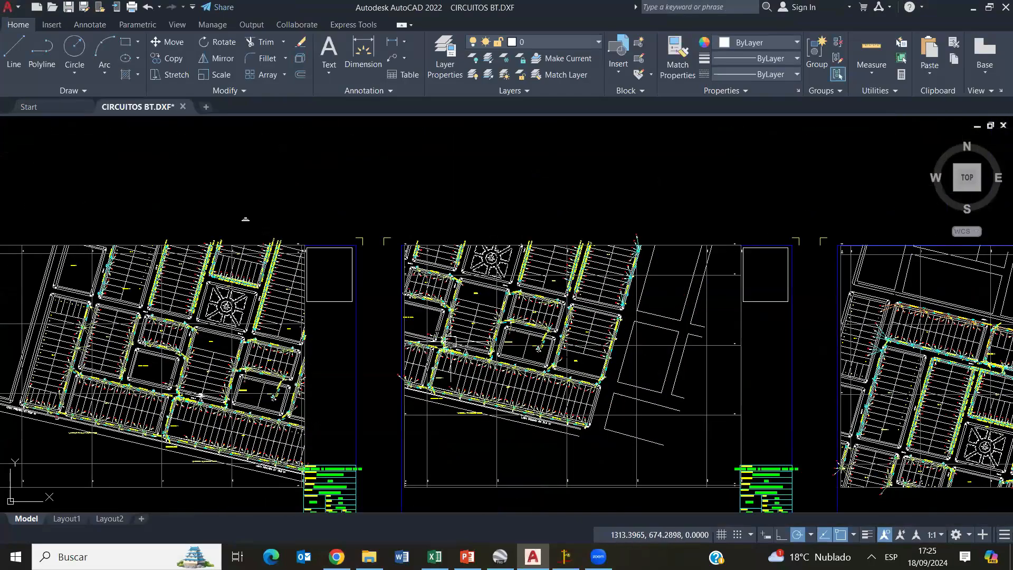
{"action": "scroll", "coordinate": [450, 342], "scroll_direction": "up", "scroll_amount": 4}
{"action": "scroll", "coordinate": [451, 353], "scroll_direction": "down", "scroll_amount": 2}
{"action": "mouse_move", "coordinate": [776, 392]}
{"action": "middle_mouse_down"}
{"action": "mouse_move", "coordinate": [605, 355]}
{"action": "mouse_move", "coordinate": [423, 349]}
{"action": "middle_mouse_up"}
{"action": "middle_click_drag", "start_coordinate": [781, 370], "coordinate": [428, 346]}
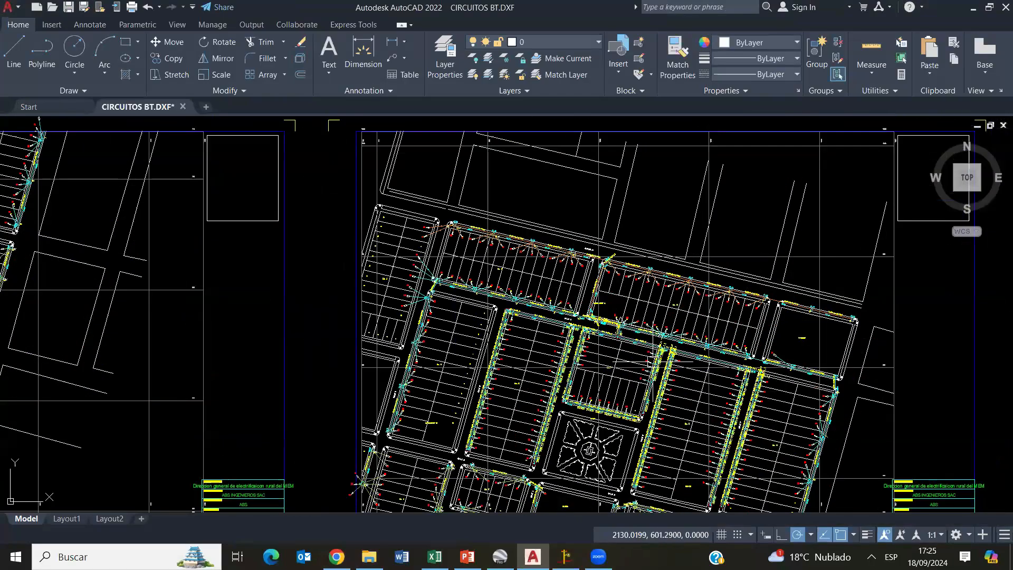
- Examine the conductor labels, span lengths, phase marks and service connections on the third sheet, including along Avenida 6
{"action": "scroll", "coordinate": [660, 363], "scroll_direction": "up", "scroll_amount": 5}
{"action": "middle_click_drag", "start_coordinate": [481, 234], "coordinate": [485, 331]}
{"action": "scroll", "coordinate": [483, 331], "scroll_direction": "up", "scroll_amount": 5}
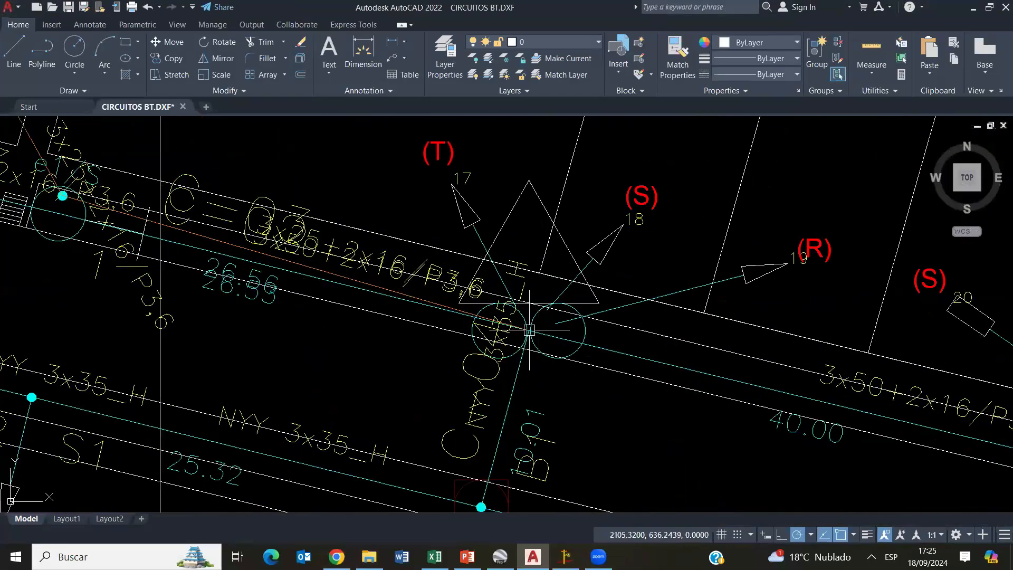
{"action": "scroll", "coordinate": [535, 348], "scroll_direction": "down", "scroll_amount": 8}
{"action": "scroll", "coordinate": [504, 182], "scroll_direction": "up", "scroll_amount": 2}
{"action": "middle_click_drag", "start_coordinate": [504, 182], "coordinate": [522, 232]}
{"action": "scroll", "coordinate": [521, 240], "scroll_direction": "up", "scroll_amount": 2}
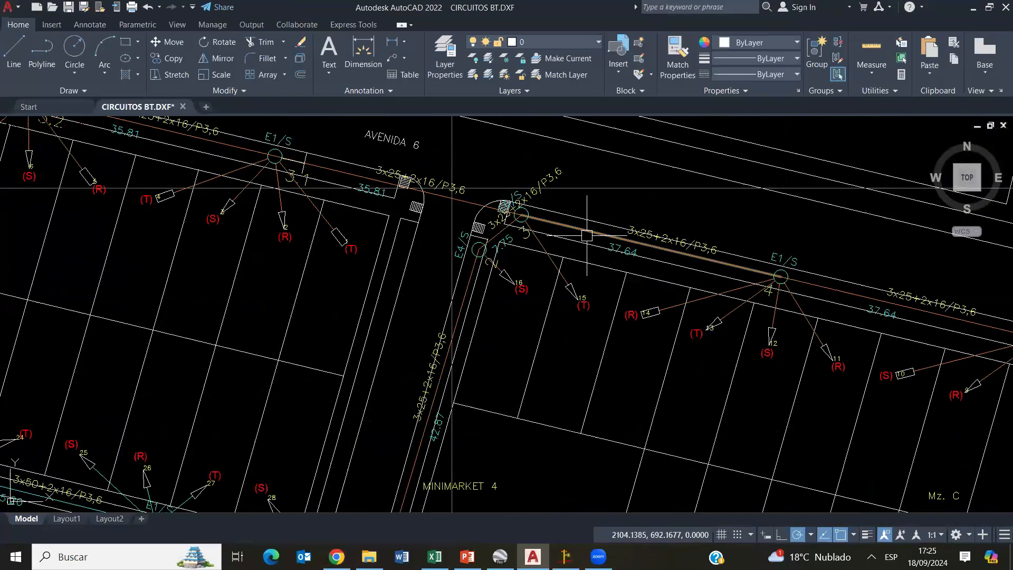
{"action": "scroll", "coordinate": [587, 235], "scroll_direction": "down", "scroll_amount": 8}
{"action": "scroll", "coordinate": [544, 298], "scroll_direction": "up", "scroll_amount": 5}
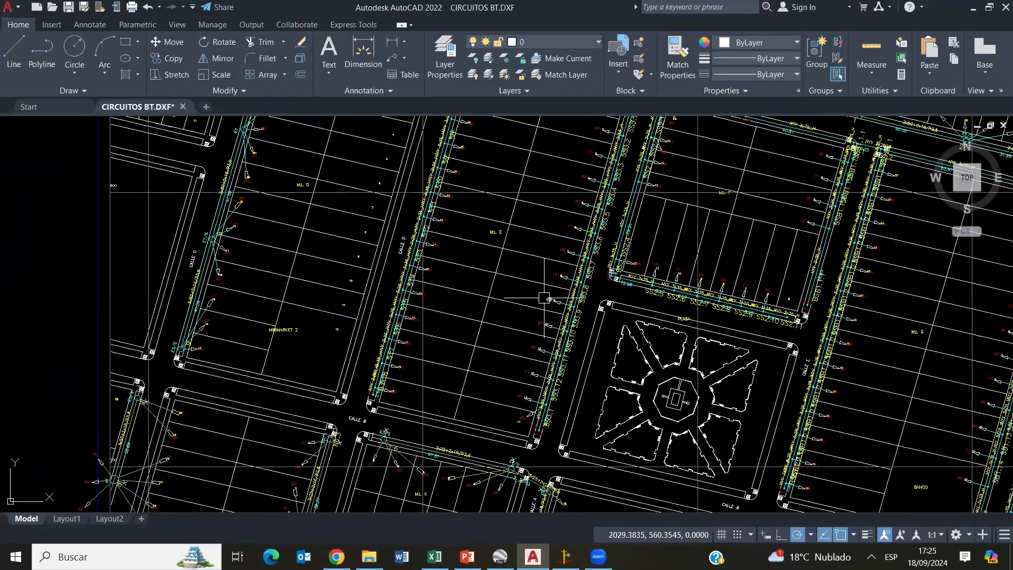
- Select the service connection of customer point 9 near the plaza and review its layer in the drawing's layer list
{"action": "scroll", "coordinate": [544, 298], "scroll_direction": "up", "scroll_amount": 5}
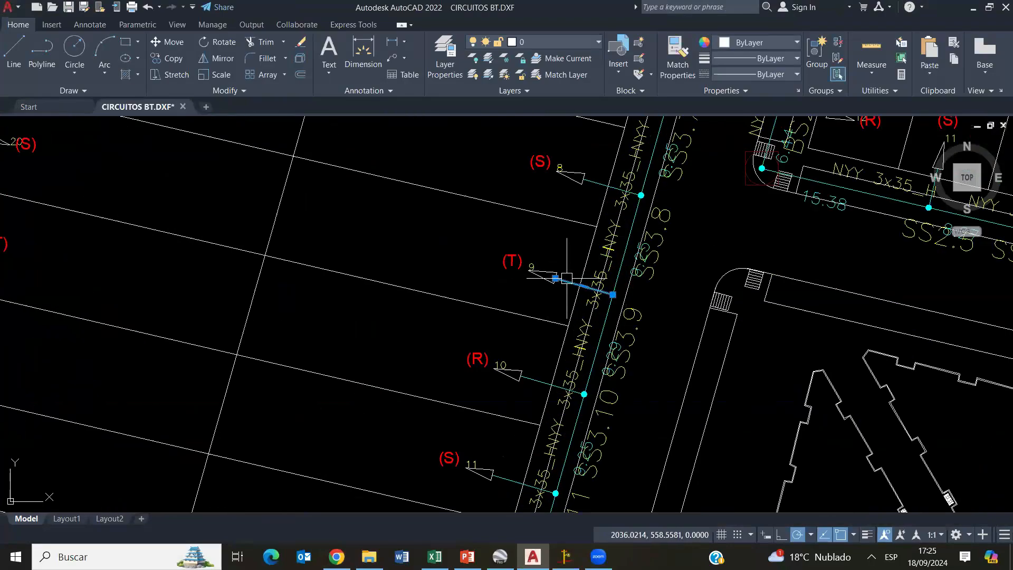
{"action": "left_click", "coordinate": [533, 44]}
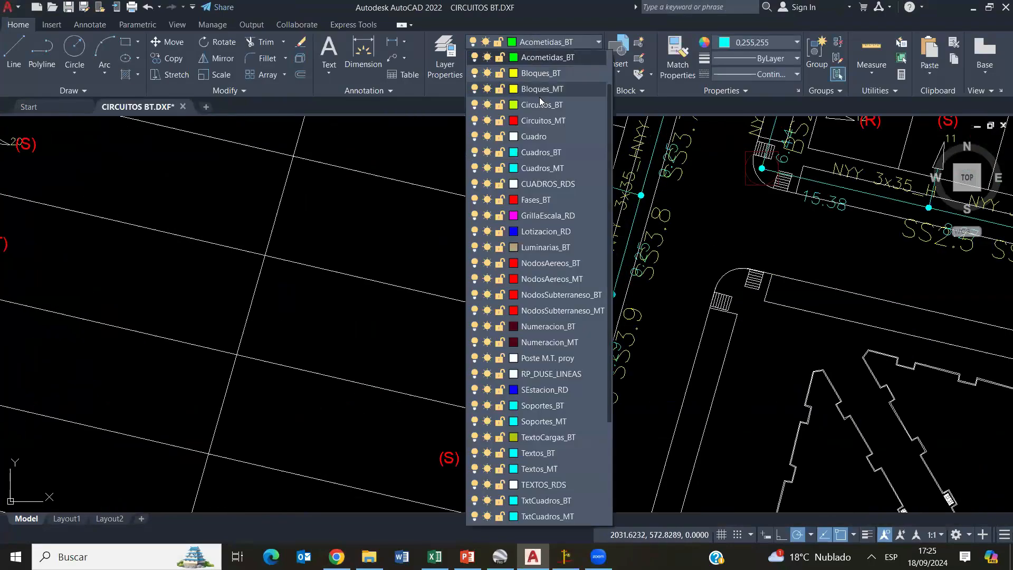
{"action": "key", "text": "Escape"}
{"action": "key", "text": "Escape"}
{"action": "left_click", "coordinate": [818, 182]}
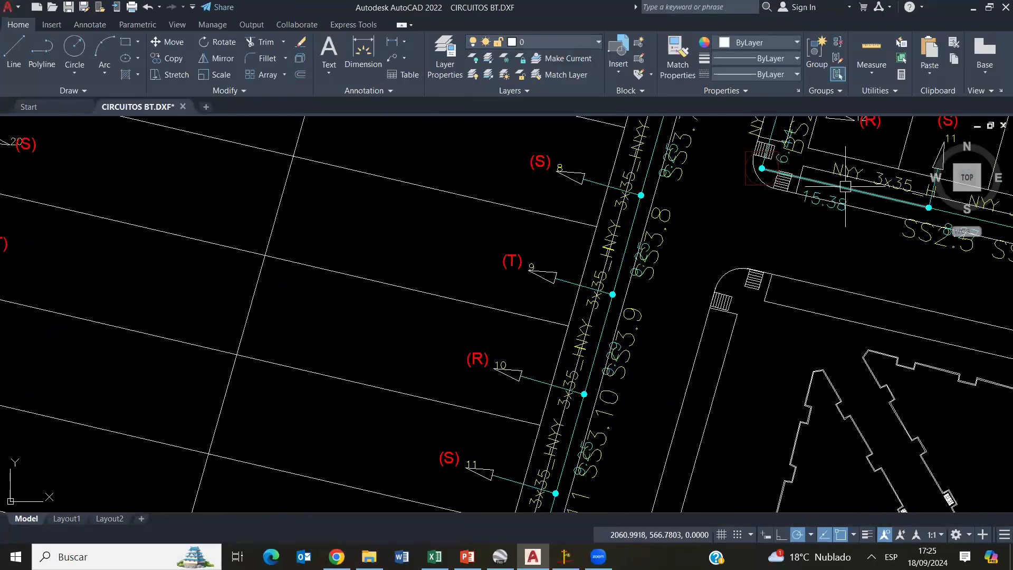
{"action": "key", "text": "Escape"}
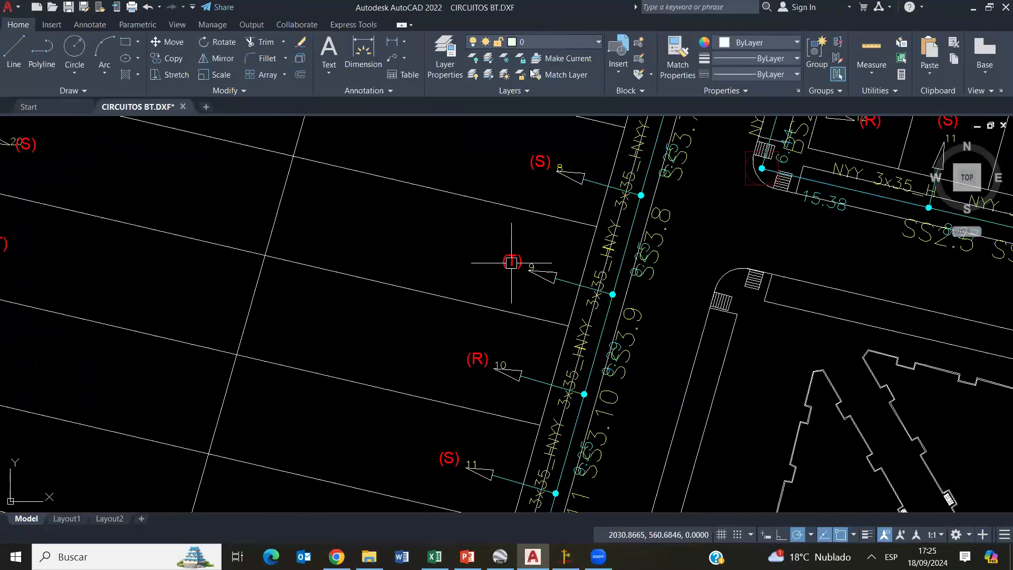
- Check the layers of the luminaire symbol and the T-shaped pole symbol beside Calle B
{"action": "scroll", "coordinate": [511, 264], "scroll_direction": "down", "scroll_amount": 4}
{"action": "scroll", "coordinate": [310, 412], "scroll_direction": "up", "scroll_amount": 6}
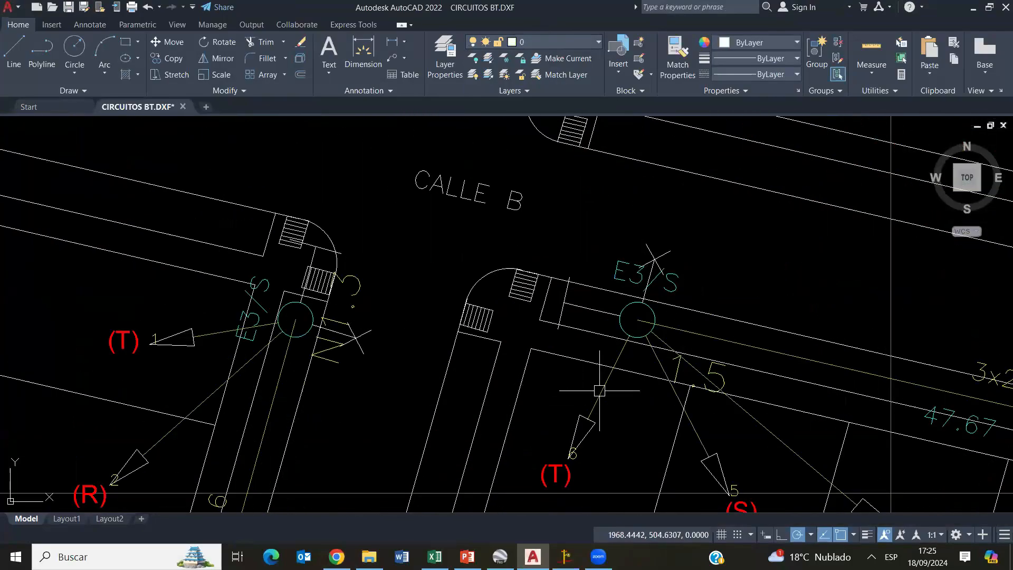
{"action": "left_click", "coordinate": [654, 254]}
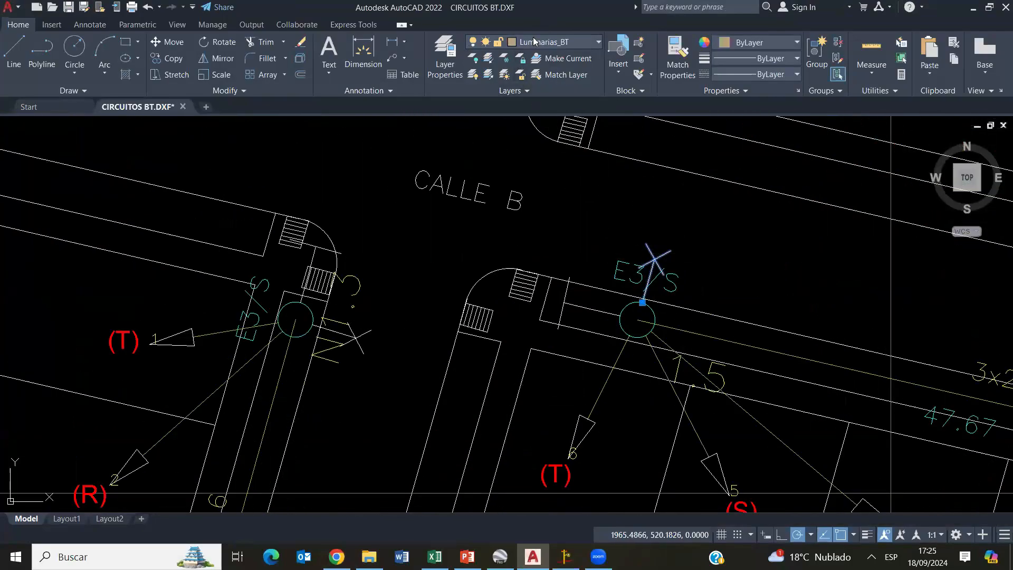
{"action": "left_click", "coordinate": [534, 42]}
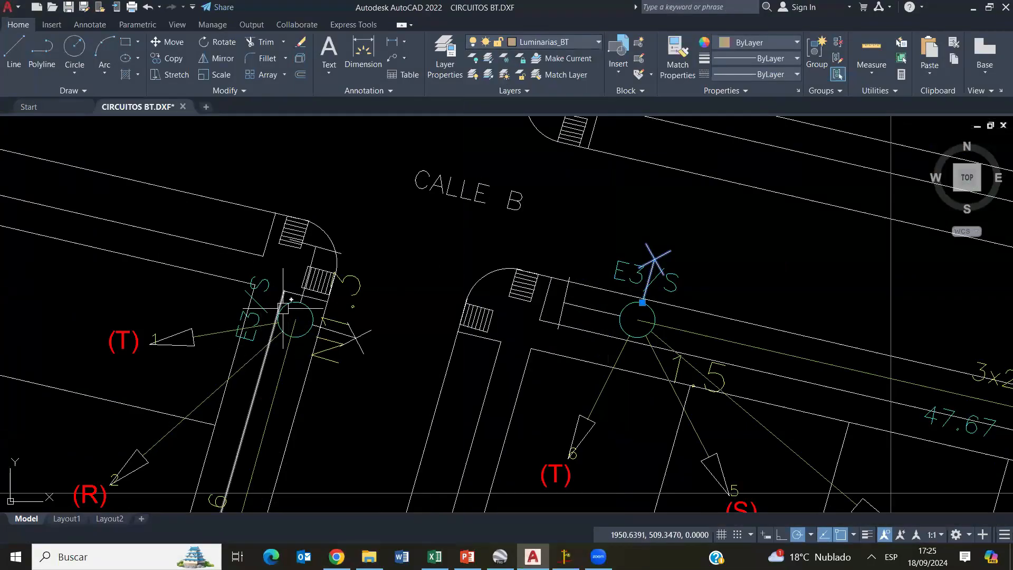
{"action": "key", "text": "Escape"}
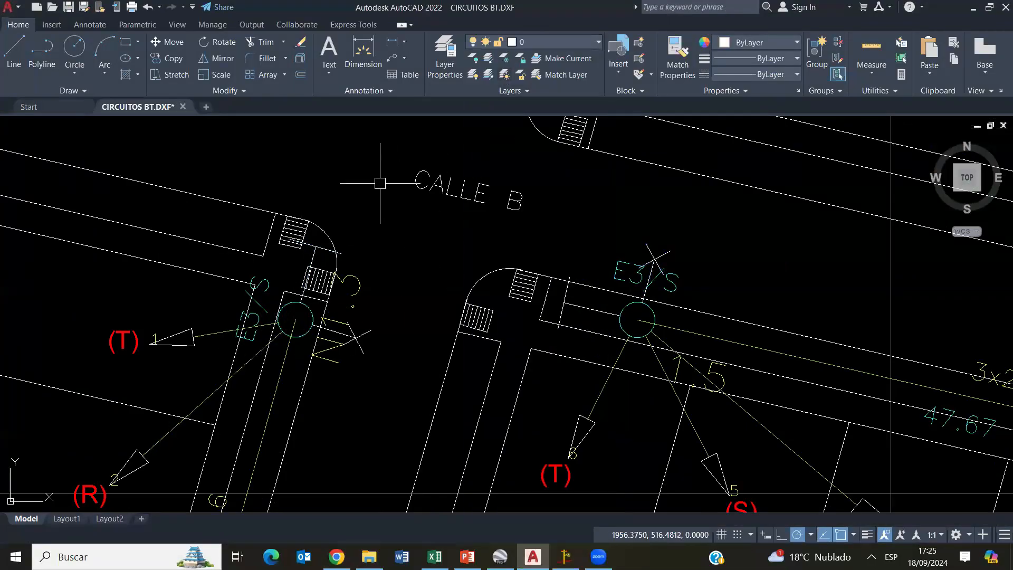
{"action": "left_click", "coordinate": [319, 247]}
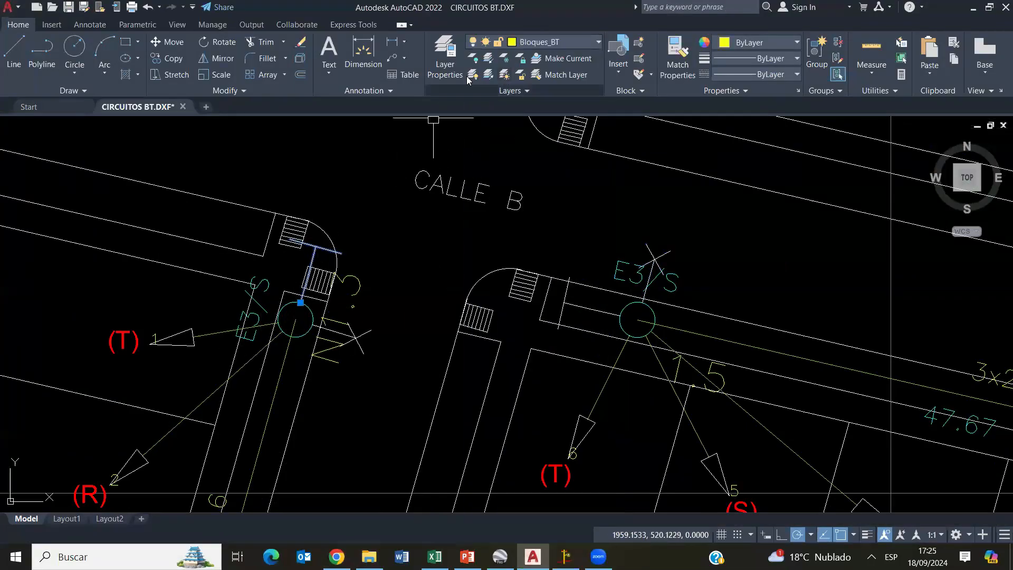
{"action": "left_click", "coordinate": [548, 42]}
{"action": "scroll", "coordinate": [513, 249], "scroll_direction": "down", "scroll_amount": 12}
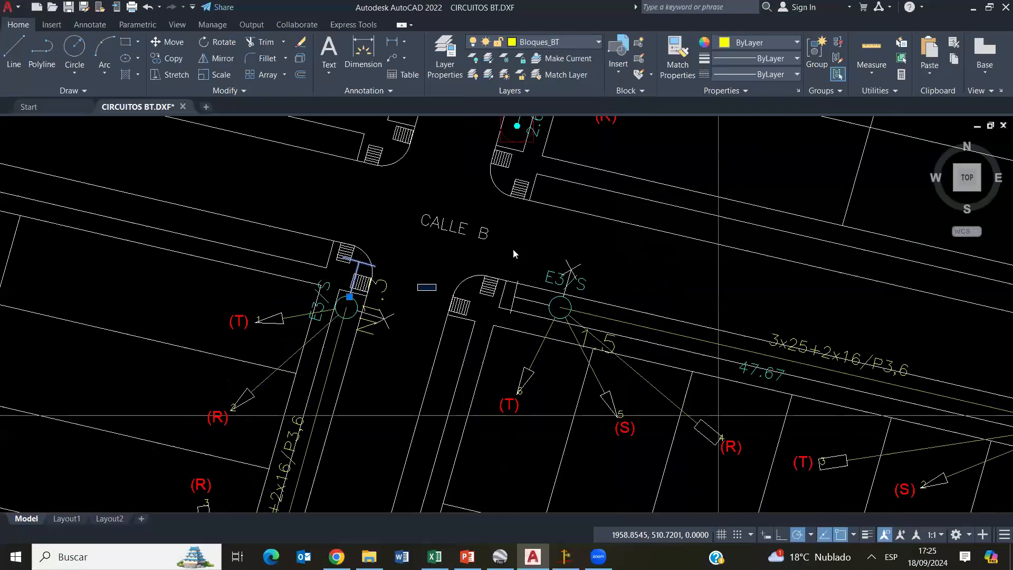
{"action": "scroll", "coordinate": [421, 338], "scroll_direction": "down", "scroll_amount": 4}
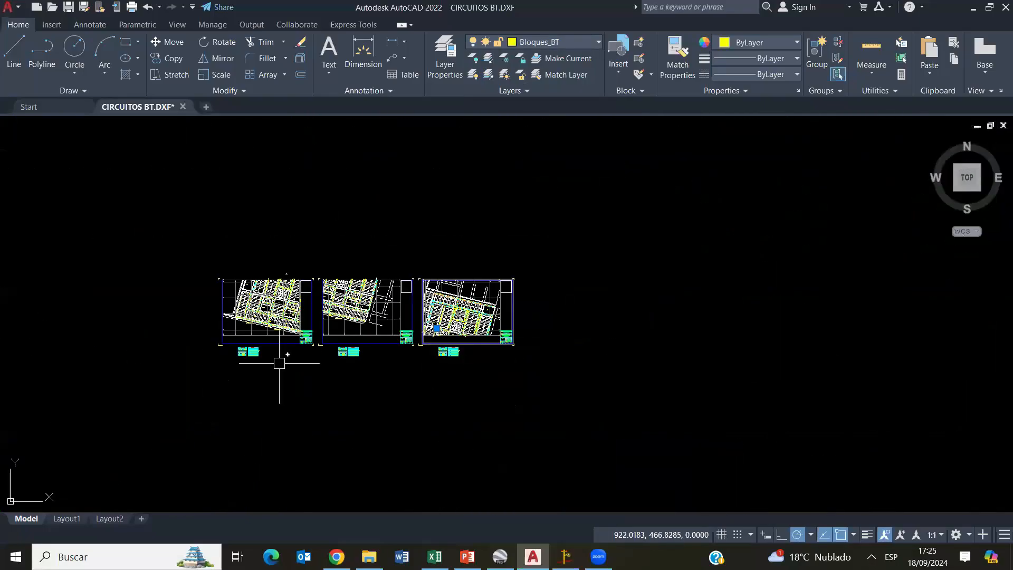
- Switch back to DIRED, activate the medium-voltage design, and show its plan sheet frame
{"action": "left_click", "coordinate": [566, 556]}
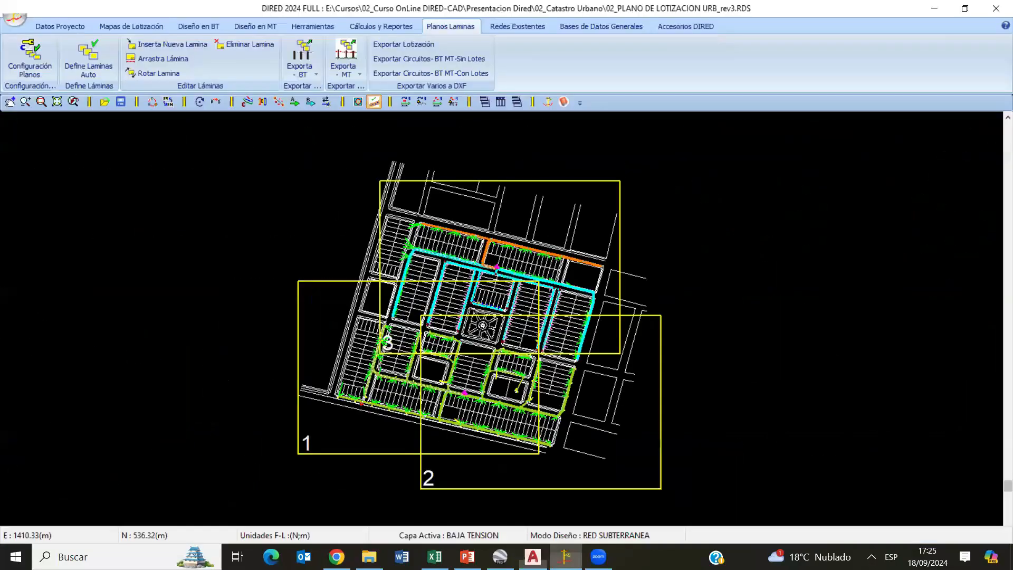
{"action": "left_click", "coordinate": [261, 28]}
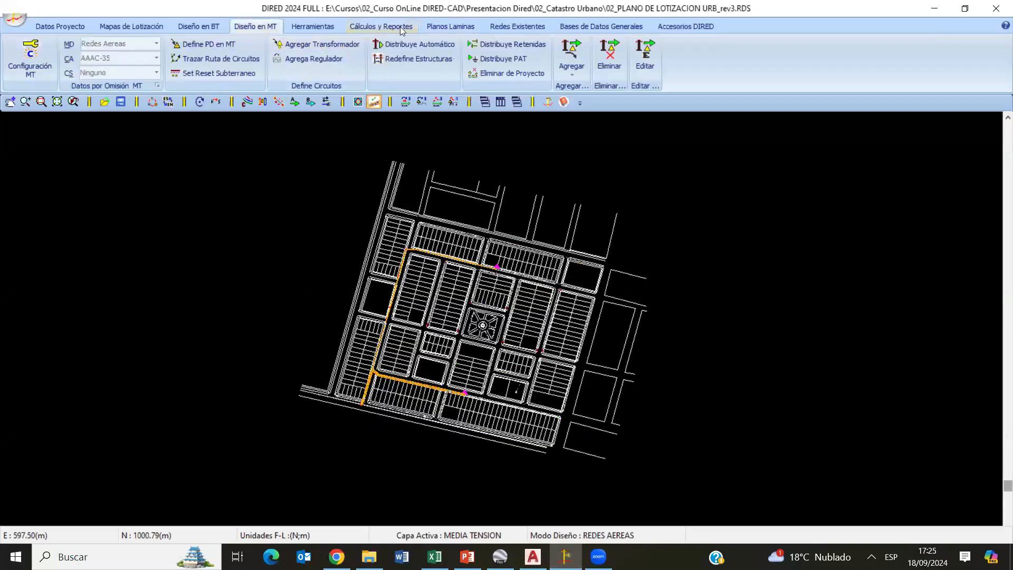
{"action": "left_click", "coordinate": [426, 26]}
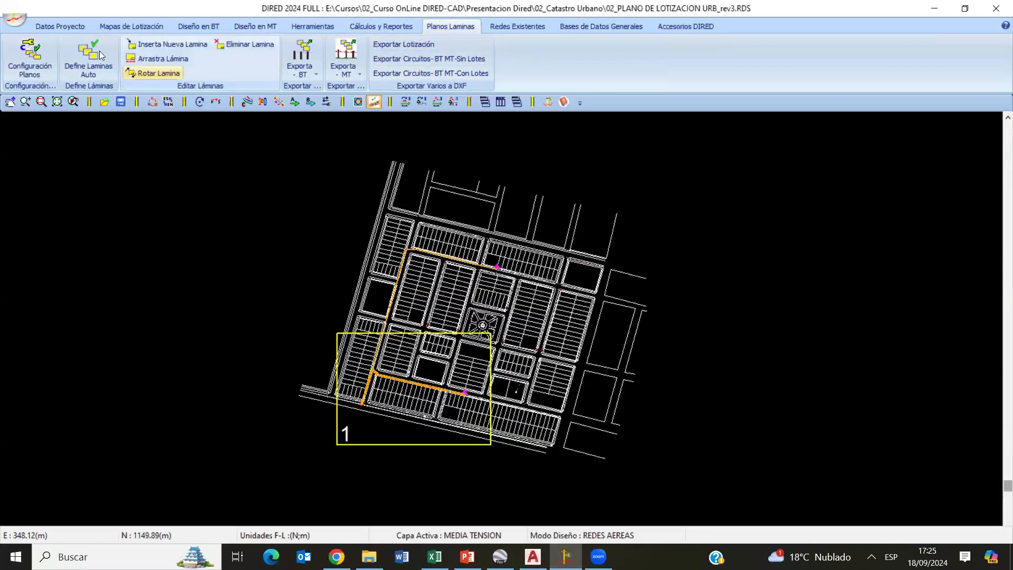
- Apply a larger sheet type to the medium-voltage plans and move frame 1 left and slightly down over the line
{"action": "left_click", "coordinate": [30, 54]}
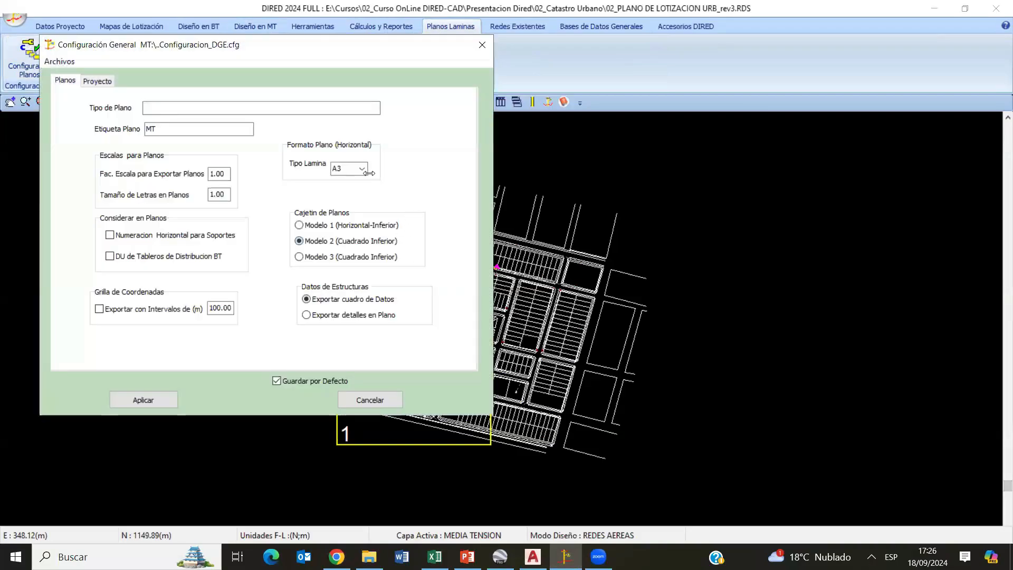
{"action": "left_click", "coordinate": [360, 169]}
{"action": "left_click", "coordinate": [343, 190]}
{"action": "left_click", "coordinate": [143, 399]}
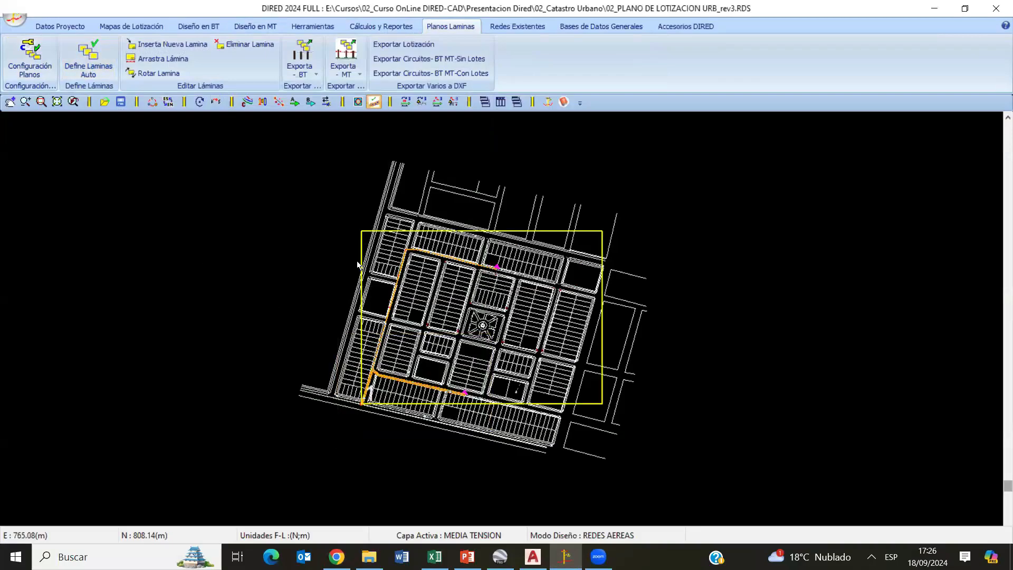
{"action": "left_click", "coordinate": [159, 59]}
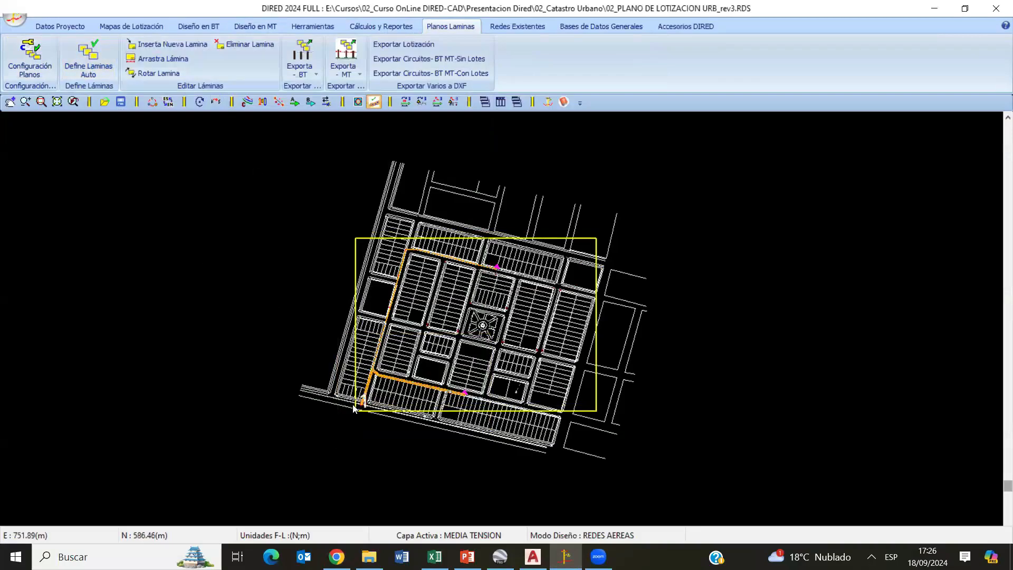
{"action": "left_click", "coordinate": [307, 411]}
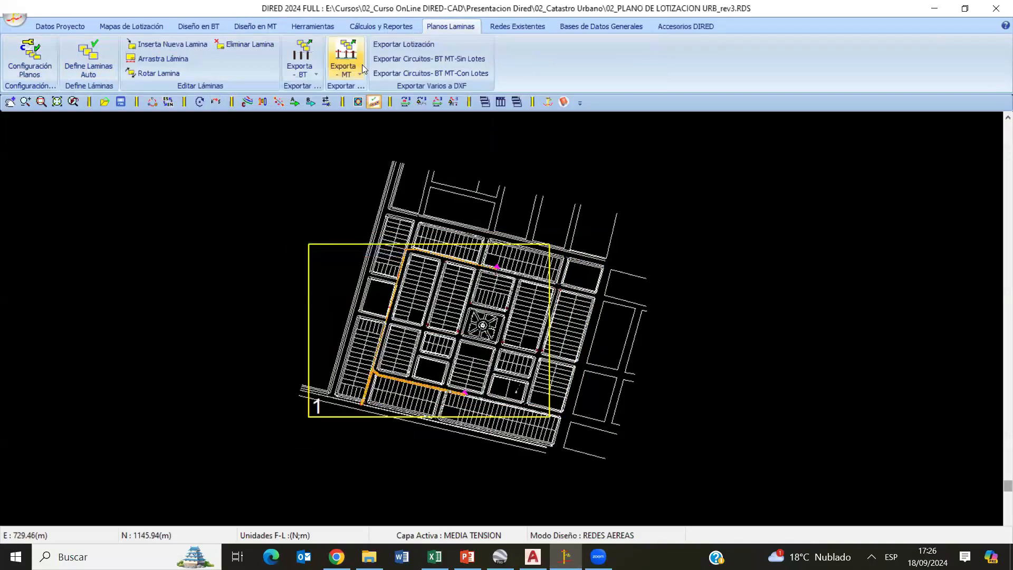
- Export the medium-voltage sheet as an AutoCAD 2007 DXF file named CIRCUITOS MT in the 02_Catastro Urbano folder
{"action": "left_click", "coordinate": [345, 65]}
{"action": "left_click", "coordinate": [367, 91]}
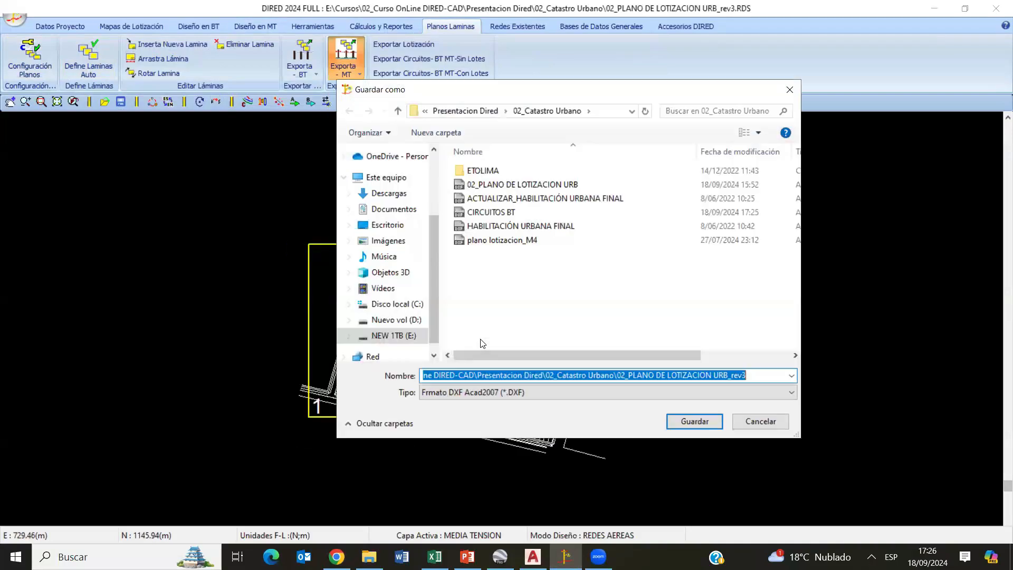
{"action": "left_click", "coordinate": [495, 214]}
{"action": "left_click", "coordinate": [465, 375]}
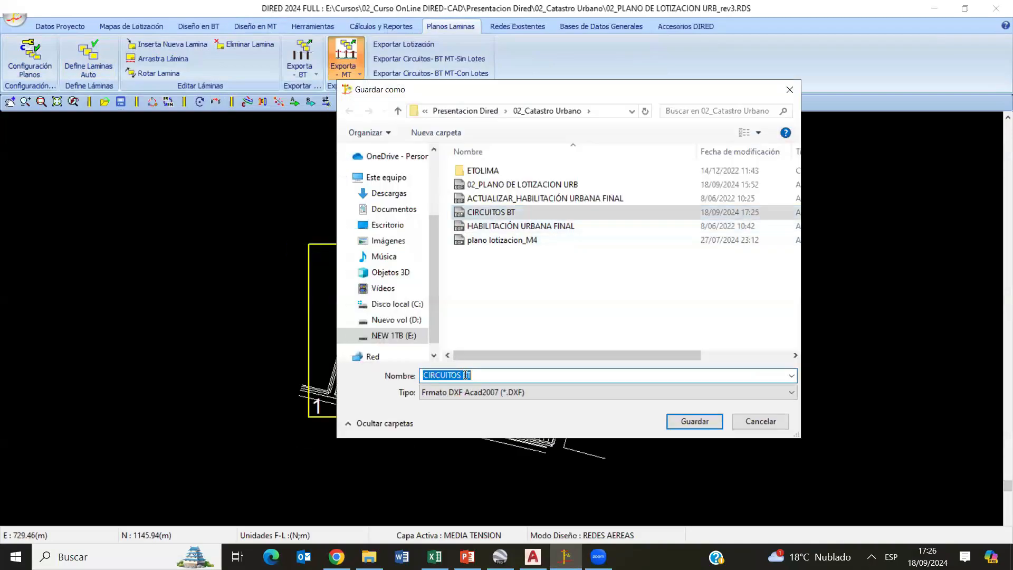
{"action": "key", "text": "BackSpace"}
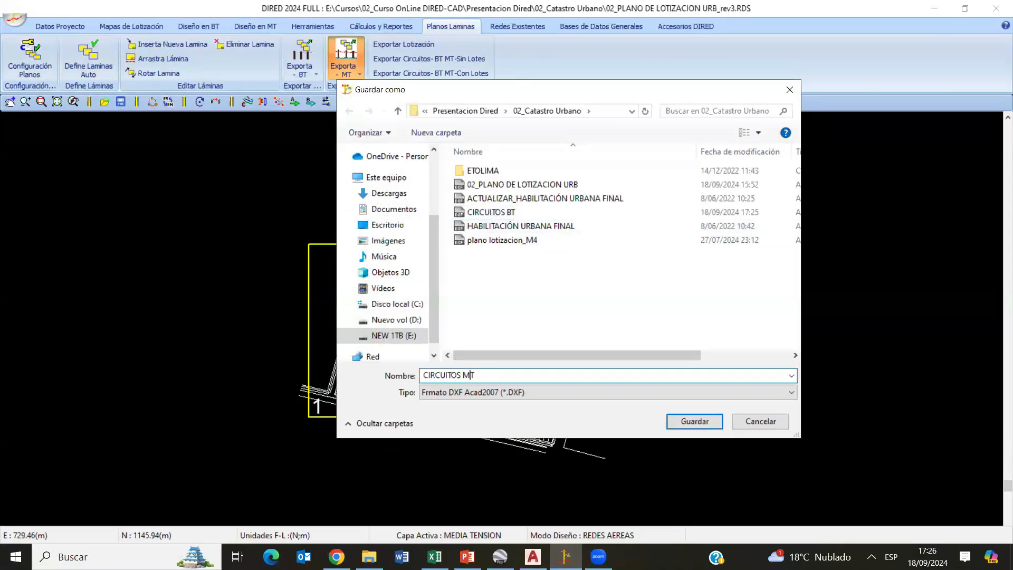
{"action": "type", "text": "M"}
{"action": "left_click", "coordinate": [714, 424]}
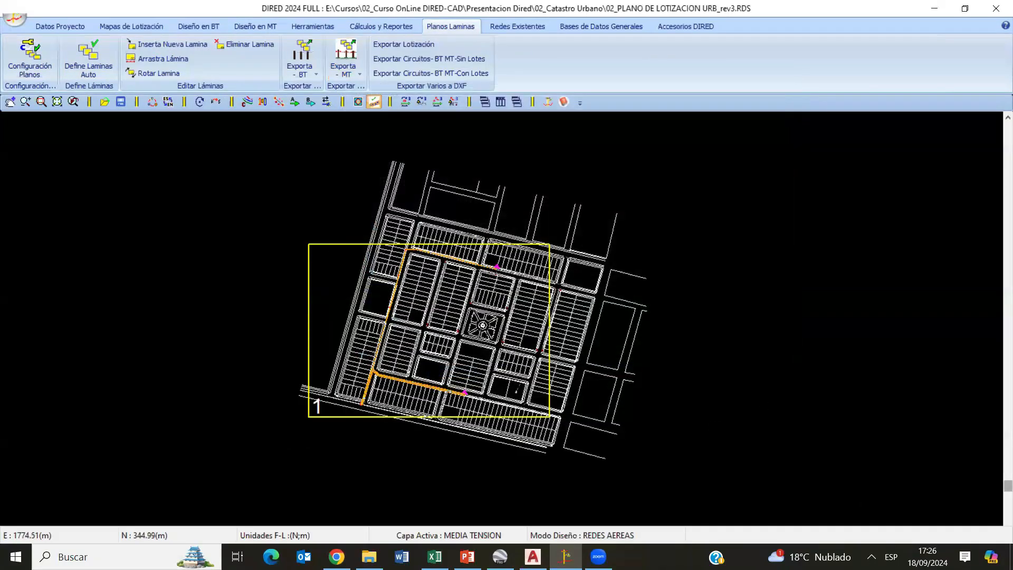
- Open the CIRCUITOS MT DXF file in AutoCAD and inspect the structure data tables along the medium-voltage line
{"action": "left_click", "coordinate": [369, 557]}
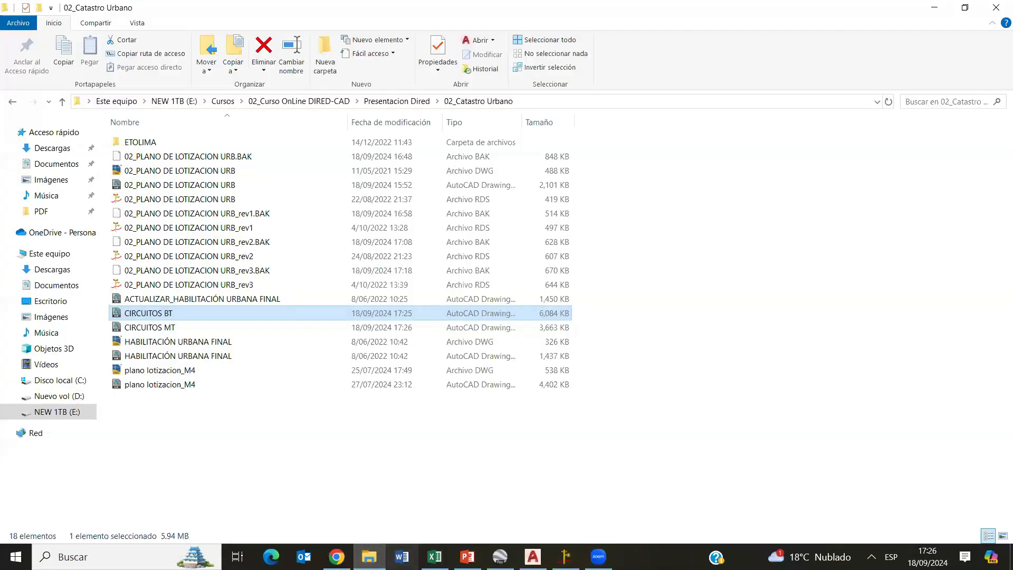
{"action": "double_click", "coordinate": [153, 327]}
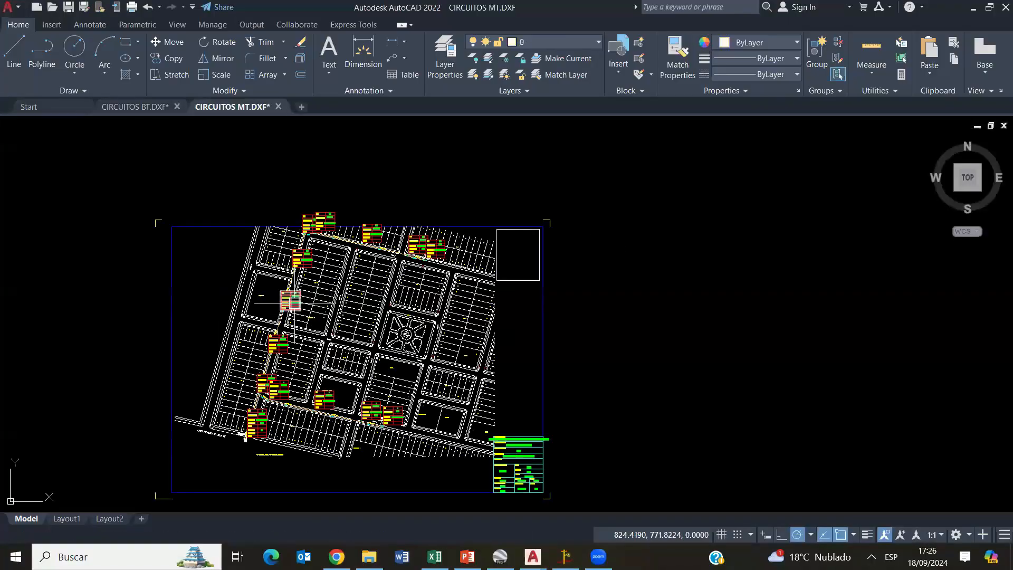
{"action": "scroll", "coordinate": [306, 318], "scroll_direction": "up", "scroll_amount": 5}
{"action": "scroll", "coordinate": [298, 376], "scroll_direction": "down", "scroll_amount": 3}
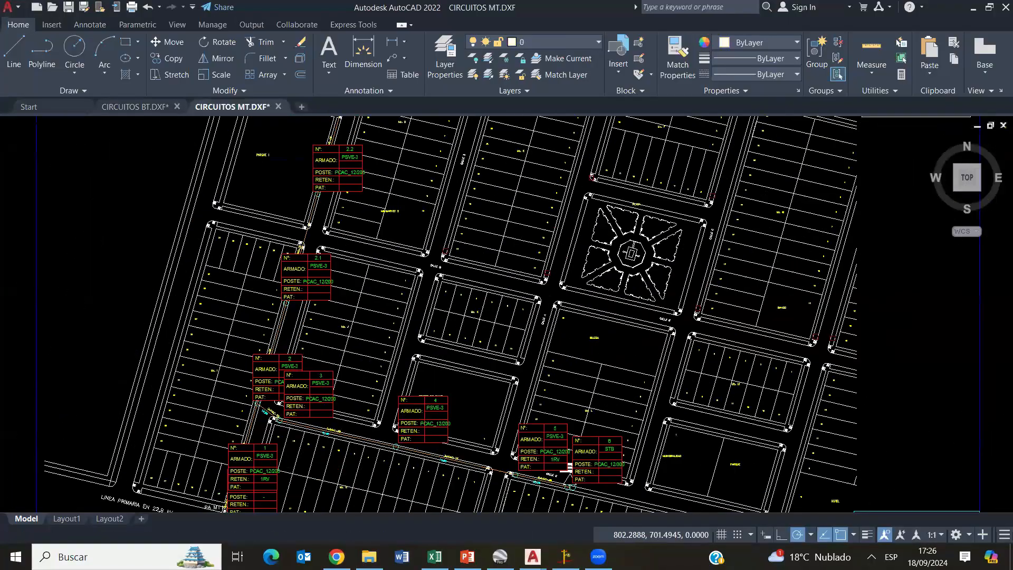
- Compare the medium-voltage structure tables in AutoCAD with DIRED's plan settings and the structure labels in the CIRCUITOS BT drawing
{"action": "scroll", "coordinate": [285, 342], "scroll_direction": "up", "scroll_amount": 6}
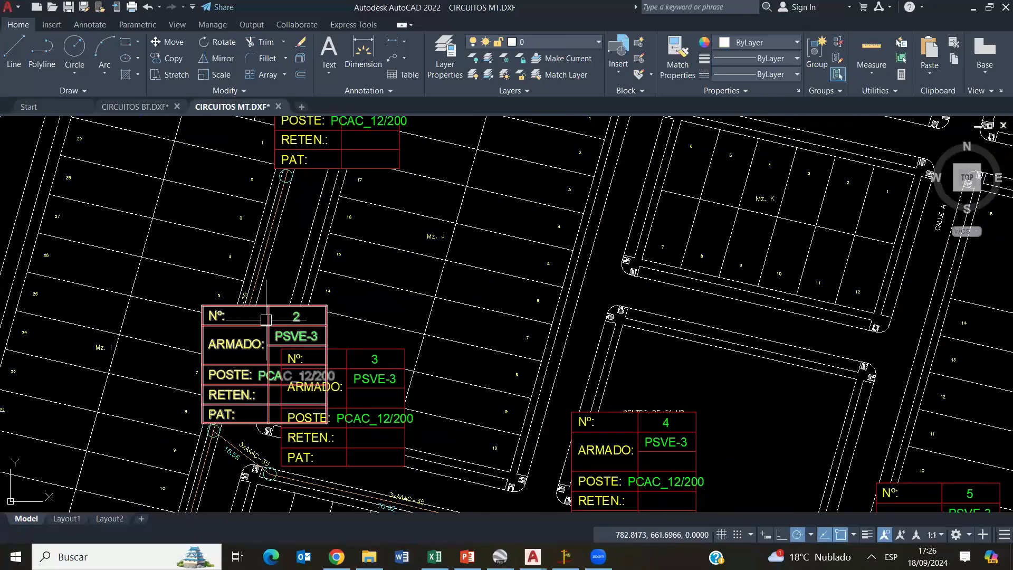
{"action": "scroll", "coordinate": [266, 318], "scroll_direction": "down", "scroll_amount": 4}
{"action": "middle_click_drag", "start_coordinate": [322, 353], "coordinate": [359, 279]}
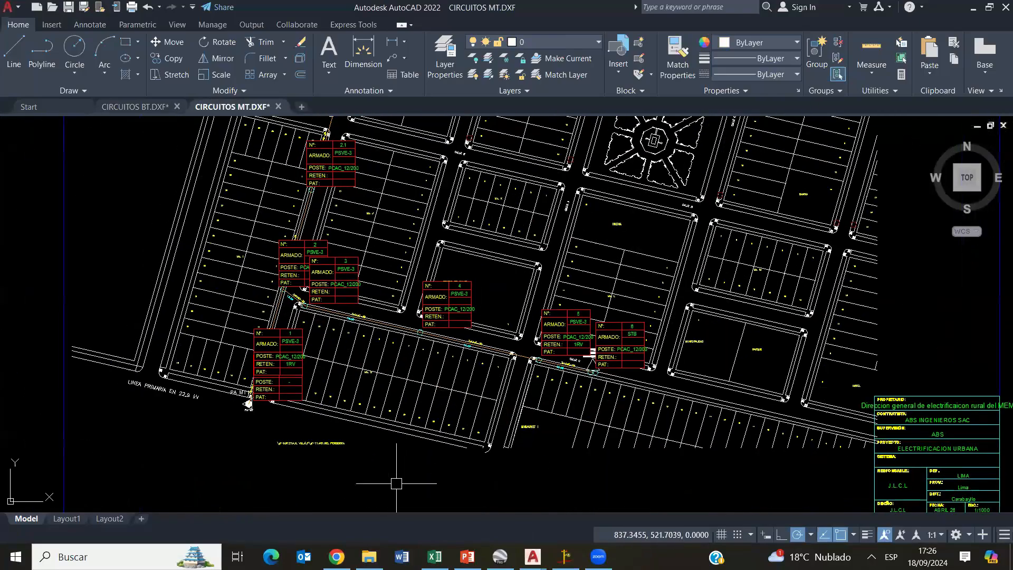
{"action": "left_click", "coordinate": [566, 556]}
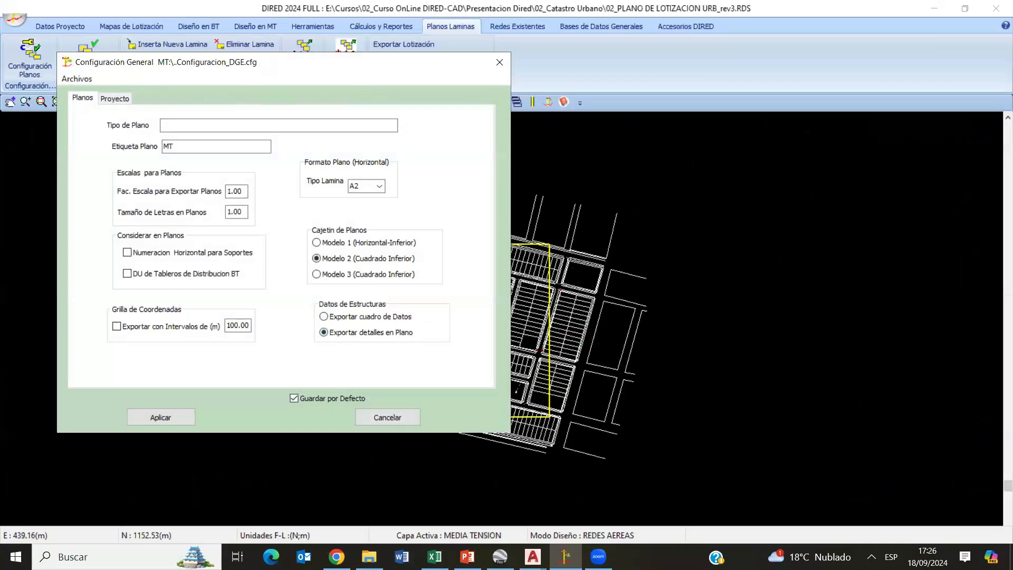
{"action": "left_click", "coordinate": [533, 557]}
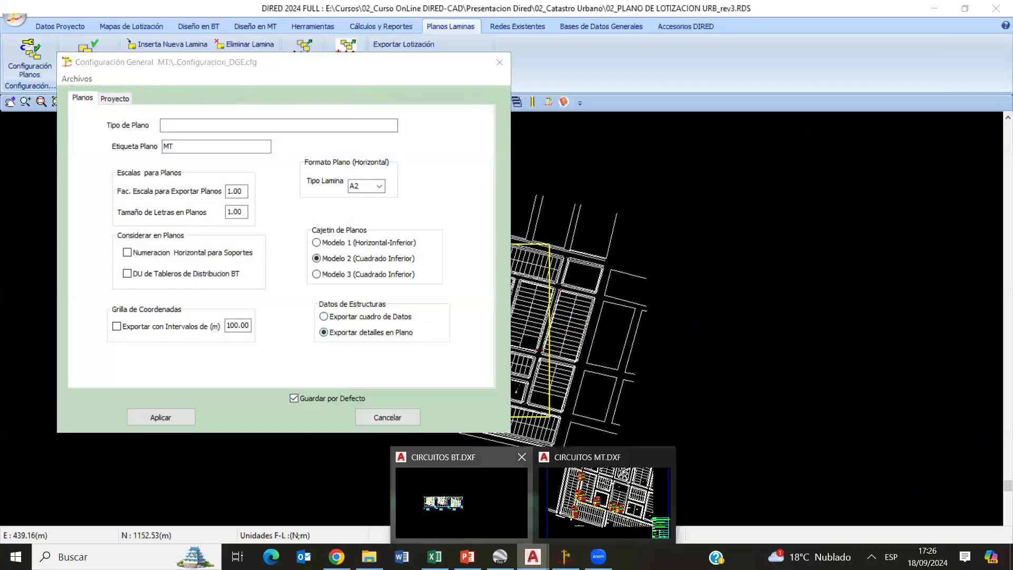
{"action": "left_click", "coordinate": [461, 501]}
{"action": "scroll", "coordinate": [268, 316], "scroll_direction": "up", "scroll_amount": 5}
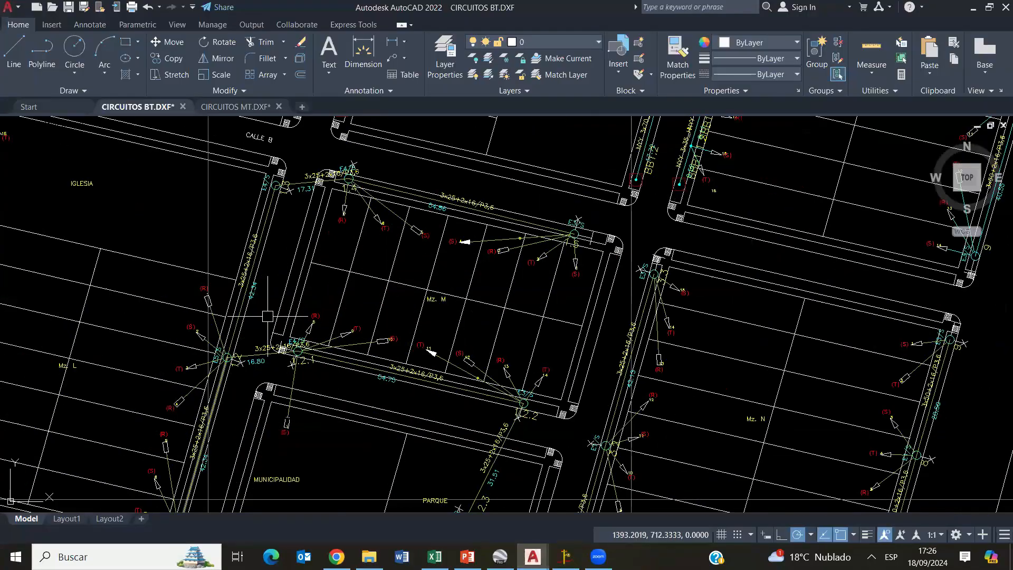
- Return to DIRED, close the plan configuration without applying it, and examine the structure labels along the medium-voltage line
{"action": "left_click", "coordinate": [565, 557]}
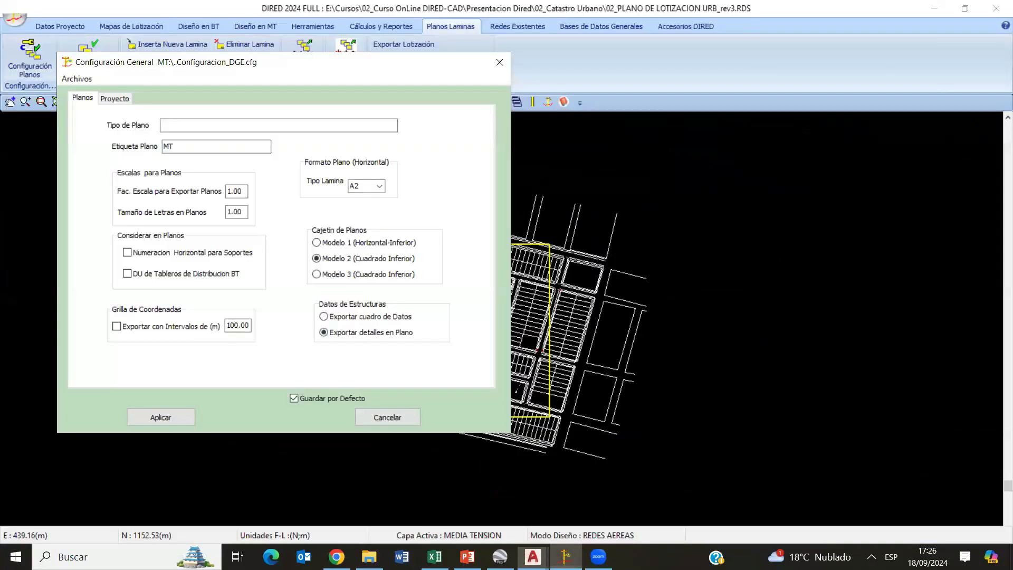
{"action": "left_click", "coordinate": [501, 62]}
{"action": "scroll", "coordinate": [312, 308], "scroll_direction": "up", "scroll_amount": 5}
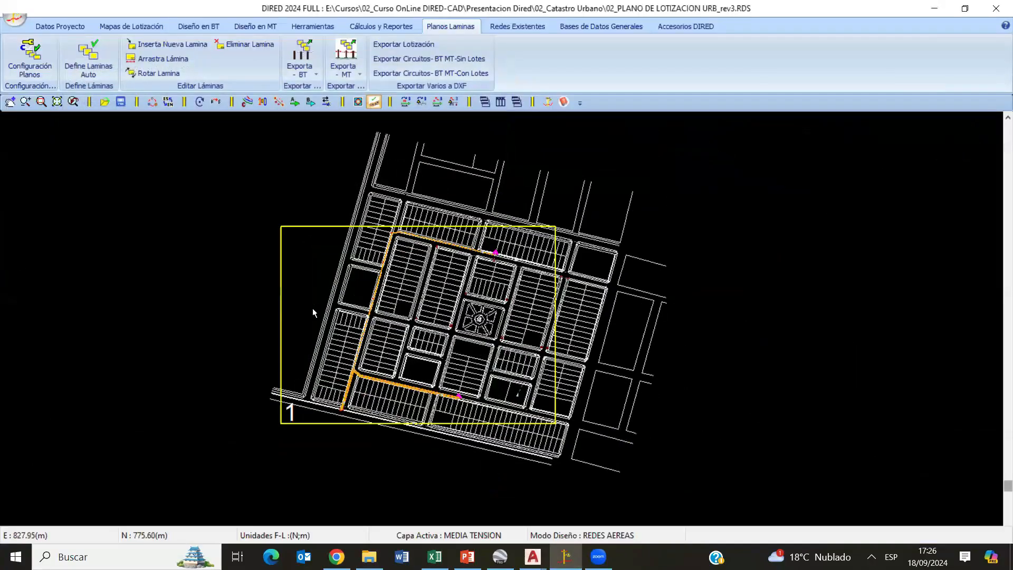
{"action": "scroll", "coordinate": [395, 269], "scroll_direction": "up", "scroll_amount": 5}
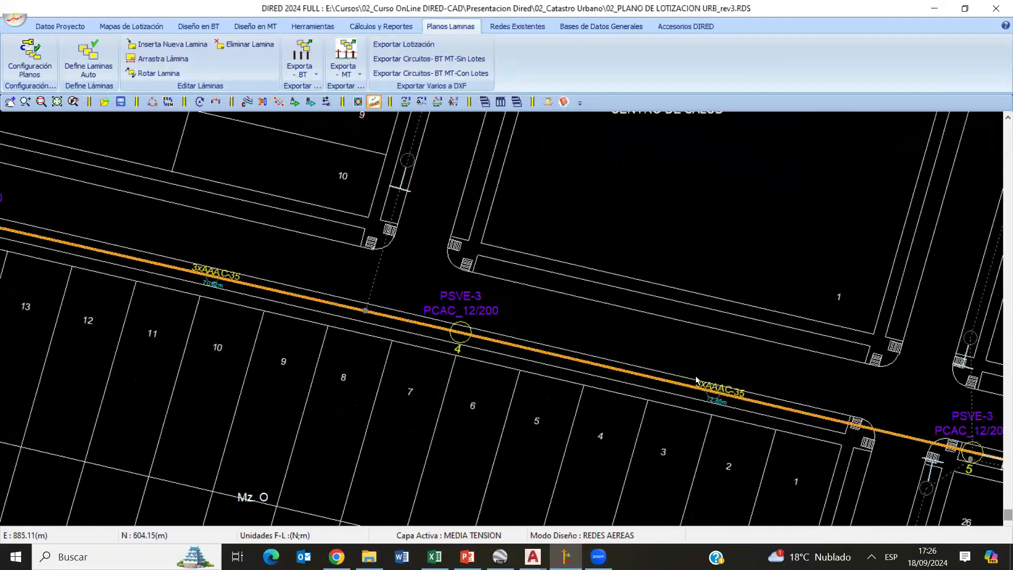
{"action": "mouse_move", "coordinate": [319, 315]}
{"action": "middle_mouse_down"}
{"action": "mouse_move", "coordinate": [357, 325]}
{"action": "mouse_move", "coordinate": [381, 318]}
{"action": "middle_mouse_up"}
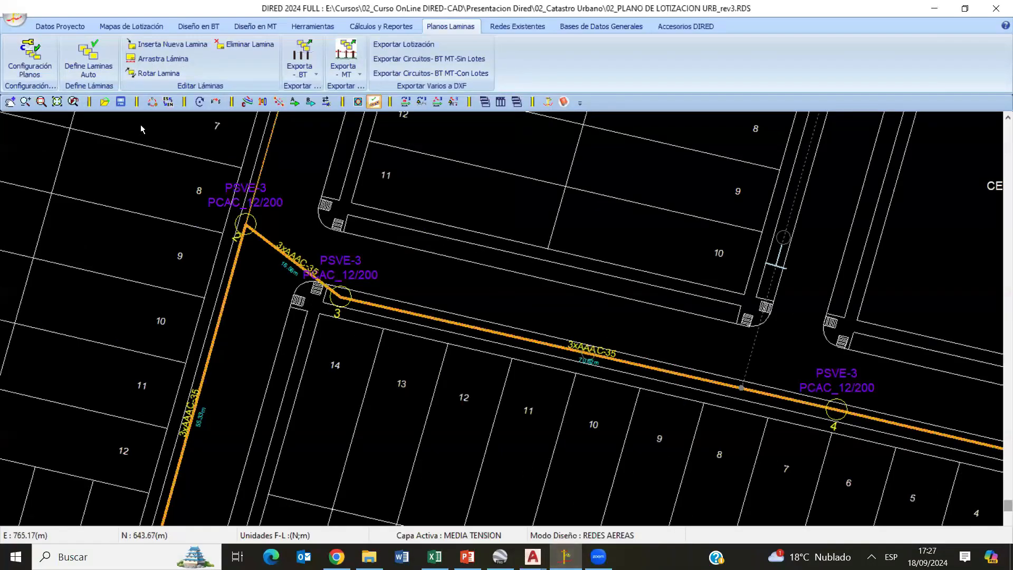
- Open the plan configuration to check the structure data export option, and compare it with structure 4's data table in CIRCUITOS MT
{"action": "left_click", "coordinate": [30, 58]}
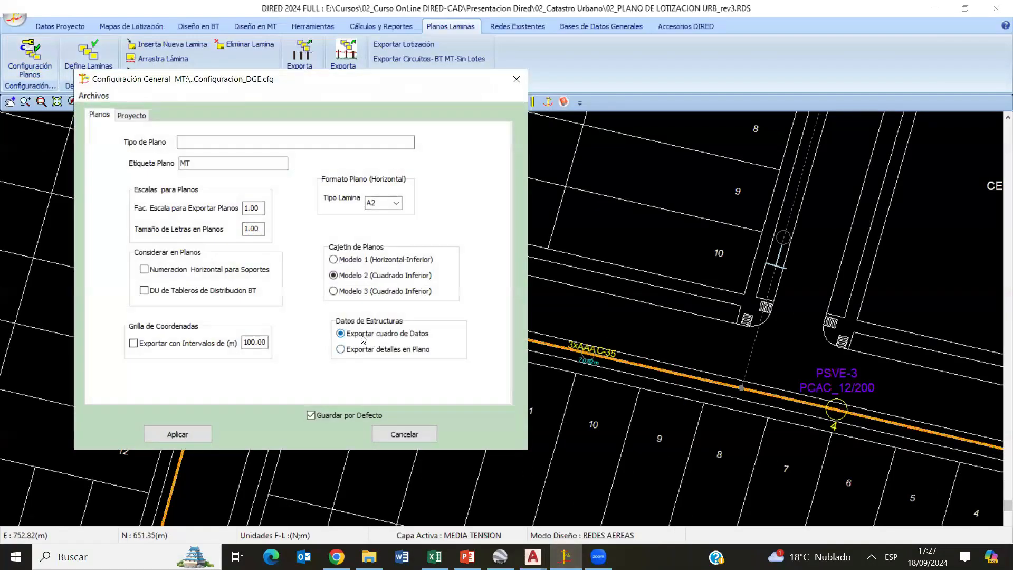
{"action": "left_click", "coordinate": [533, 556]}
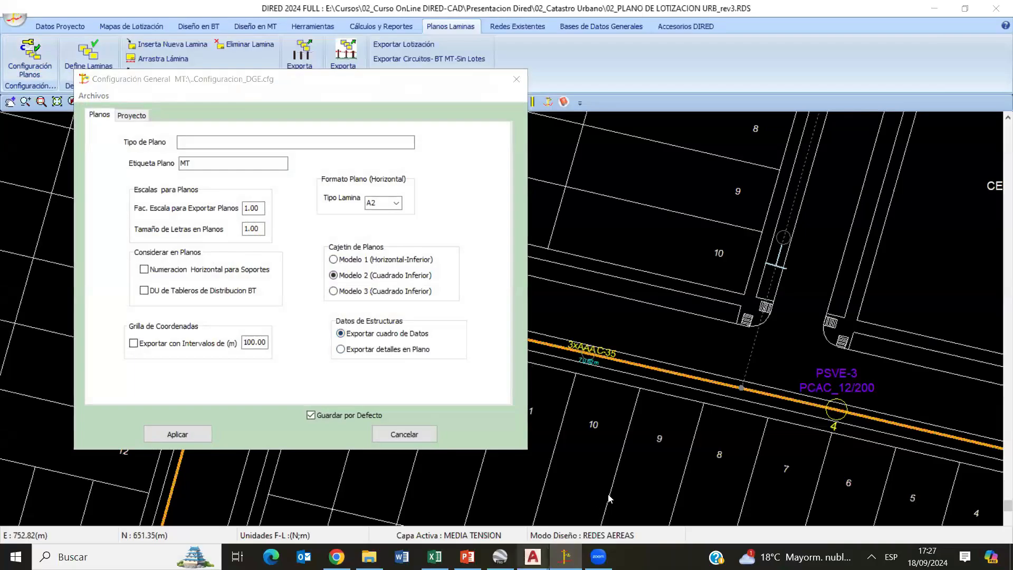
{"action": "left_click", "coordinate": [596, 498]}
{"action": "scroll", "coordinate": [553, 330], "scroll_direction": "up", "scroll_amount": 6}
{"action": "middle_click_drag", "start_coordinate": [310, 315], "coordinate": [576, 309]}
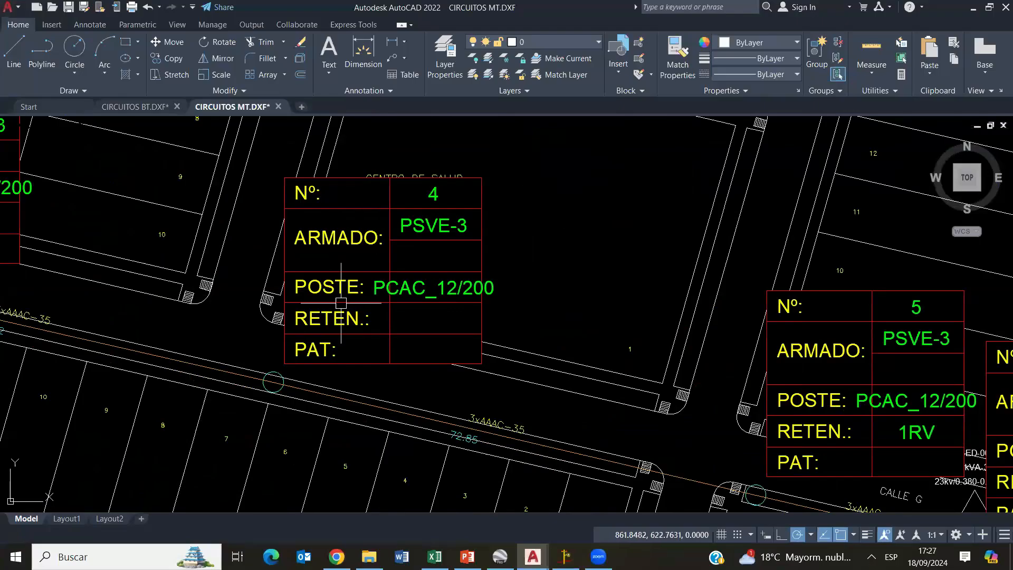
- Examine the structure data tables along the rest of the medium-voltage line and the layout of the full sheet
{"action": "scroll", "coordinate": [413, 350], "scroll_direction": "down", "scroll_amount": 8}
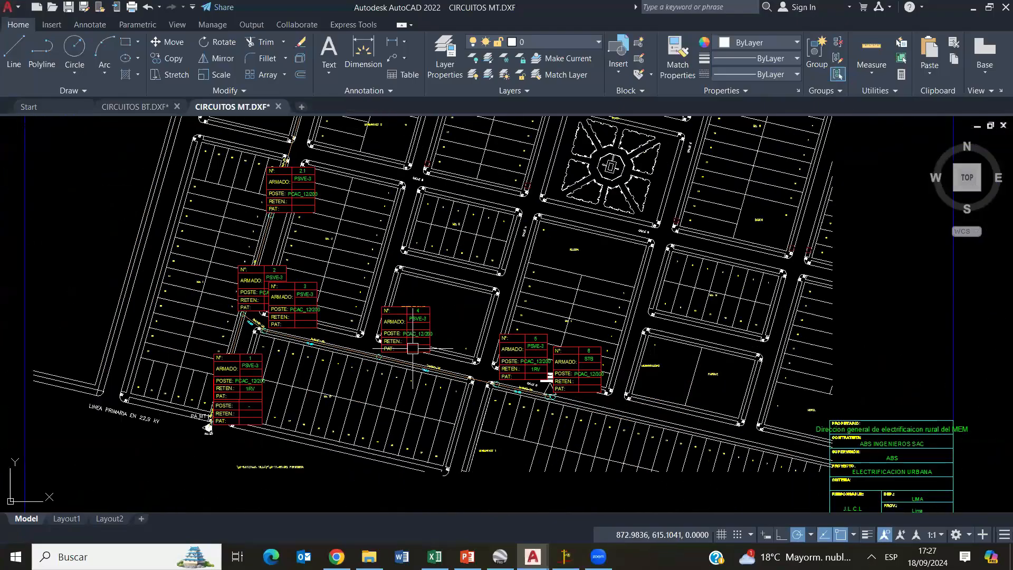
{"action": "middle_click_drag", "start_coordinate": [270, 331], "coordinate": [325, 338]}
{"action": "scroll", "coordinate": [324, 332], "scroll_direction": "up", "scroll_amount": 6}
{"action": "middle_click_drag", "start_coordinate": [541, 272], "coordinate": [416, 457]}
{"action": "middle_click_drag", "start_coordinate": [482, 233], "coordinate": [401, 404]}
{"action": "mouse_move", "coordinate": [535, 219]}
{"action": "middle_mouse_down"}
{"action": "mouse_move", "coordinate": [495, 292]}
{"action": "mouse_move", "coordinate": [579, 280]}
{"action": "mouse_move", "coordinate": [551, 316]}
{"action": "mouse_move", "coordinate": [618, 286]}
{"action": "mouse_move", "coordinate": [480, 243]}
{"action": "mouse_move", "coordinate": [347, 244]}
{"action": "middle_mouse_up"}
{"action": "scroll", "coordinate": [593, 292], "scroll_direction": "down", "scroll_amount": 8}
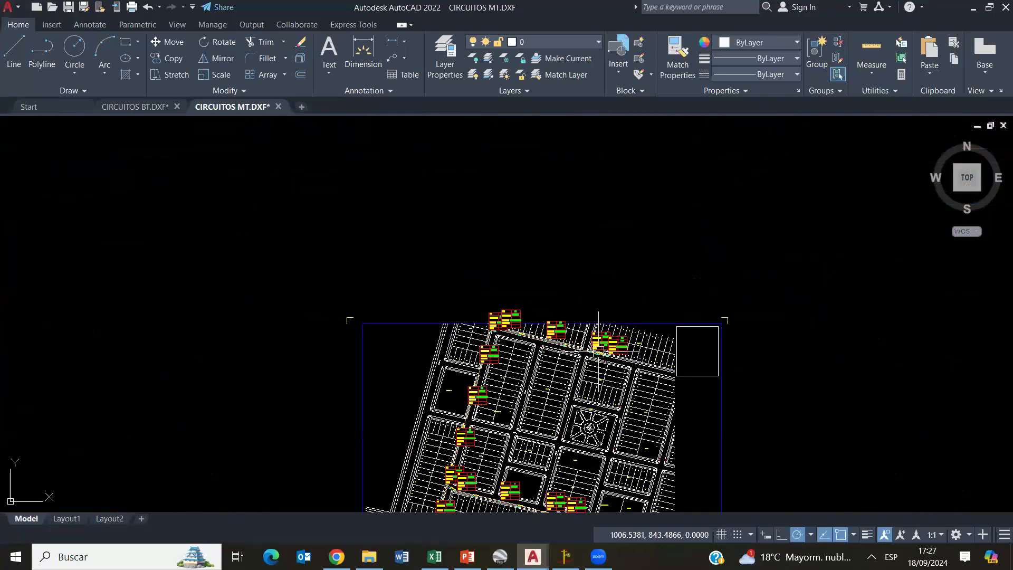
{"action": "middle_click_drag", "start_coordinate": [593, 292], "coordinate": [571, 242]}
- Close the CIRCUITOS MT drawing without saving its changes and switch back to DIRED
{"action": "left_click", "coordinate": [278, 107]}
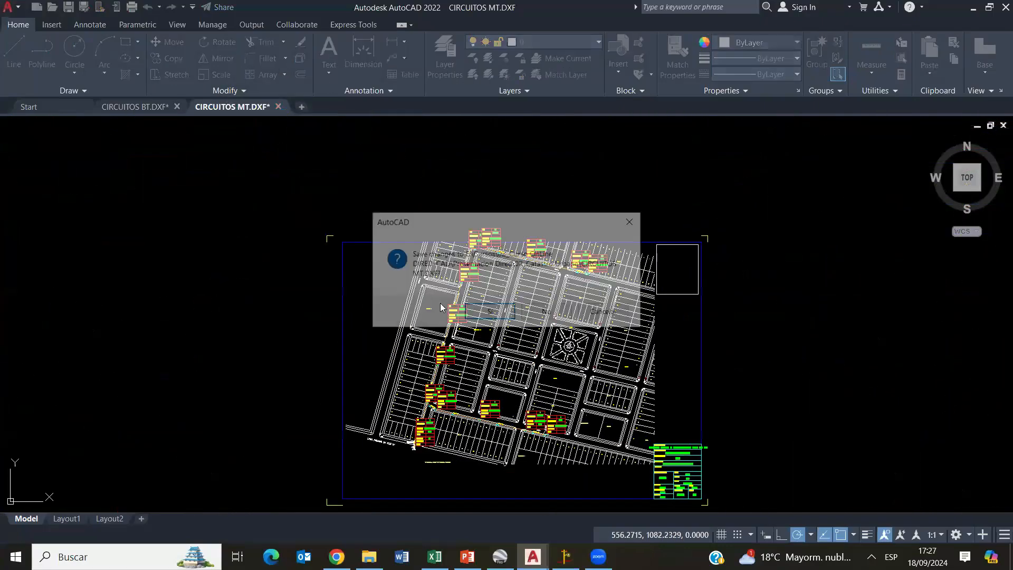
{"action": "left_click", "coordinate": [547, 312]}
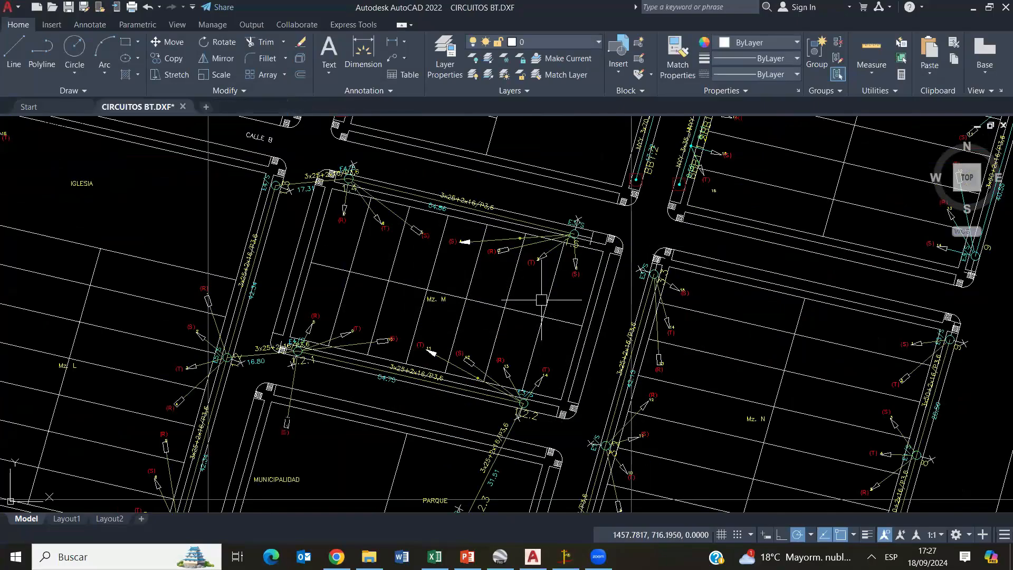
{"action": "left_click", "coordinate": [563, 554]}
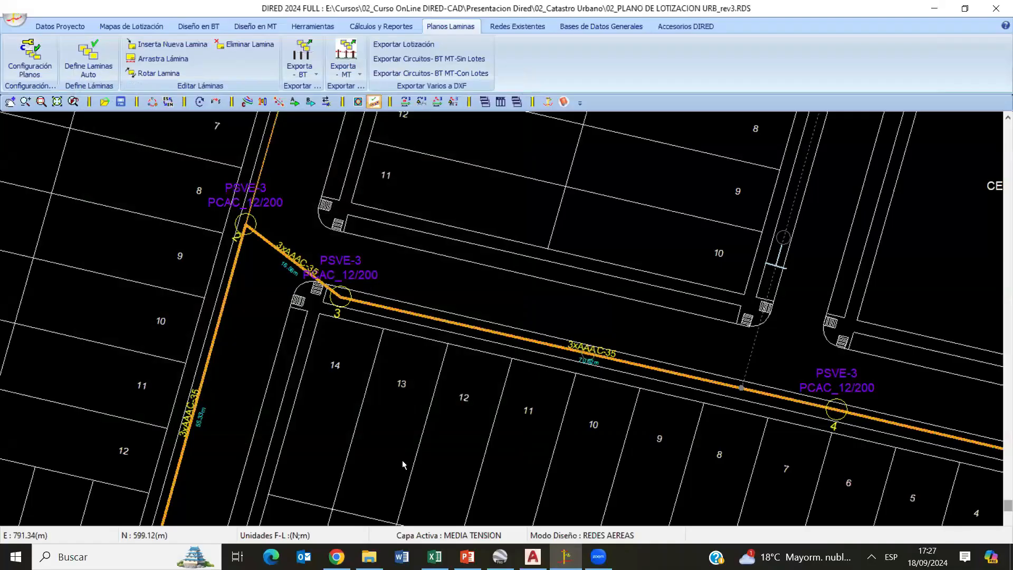
{"action": "key", "text": "alt+Tab"}
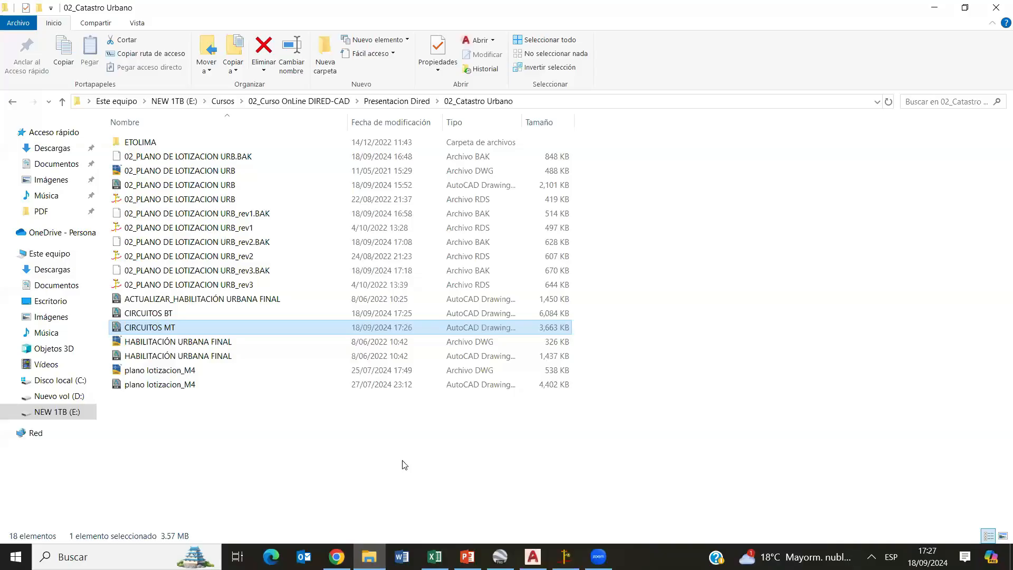
{"action": "left_click", "coordinate": [13, 103]}
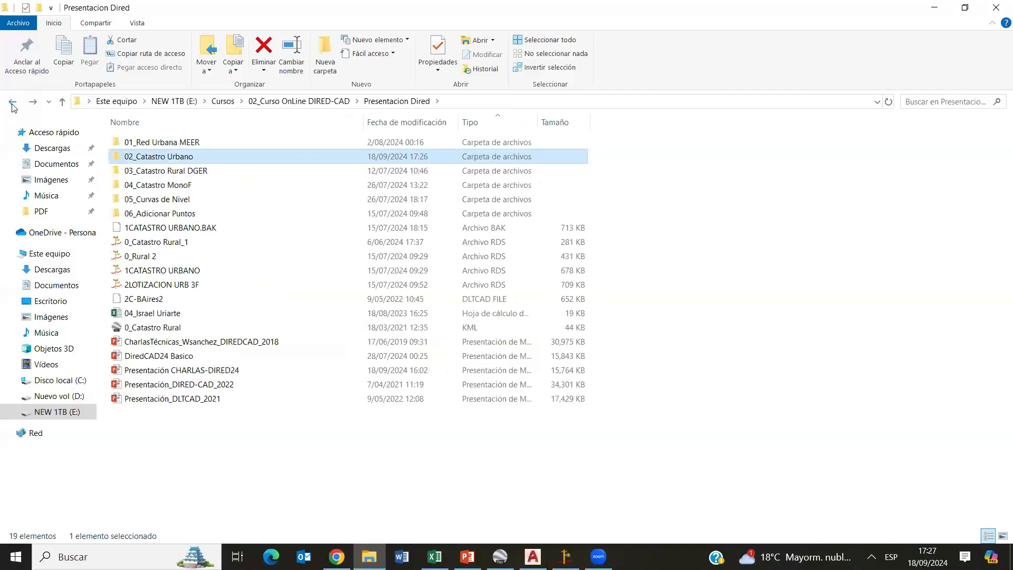
{"action": "left_click", "coordinate": [13, 104]}
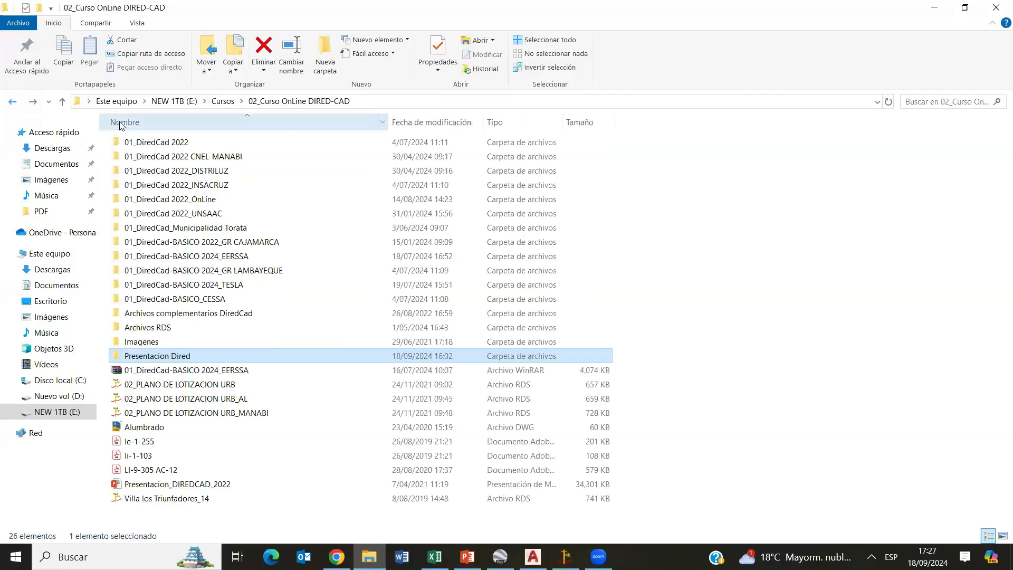
{"action": "left_click", "coordinate": [208, 202]}
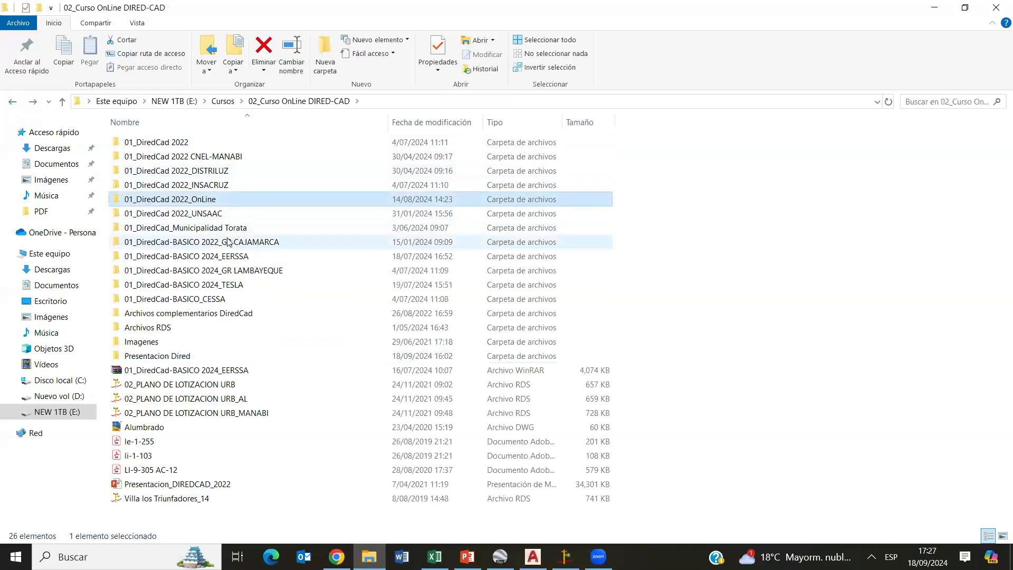
{"action": "double_click", "coordinate": [209, 203]}
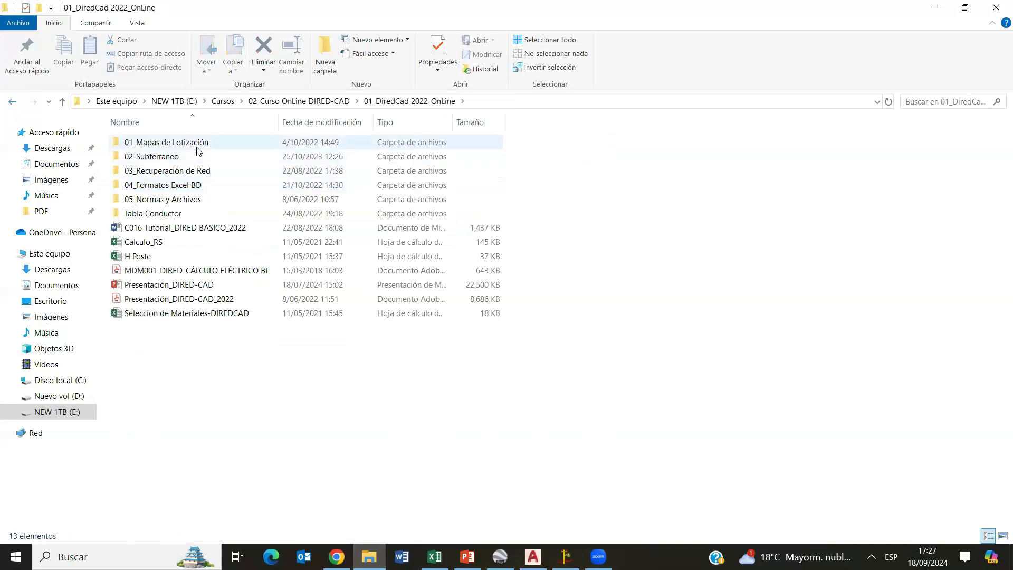
{"action": "double_click", "coordinate": [199, 146]}
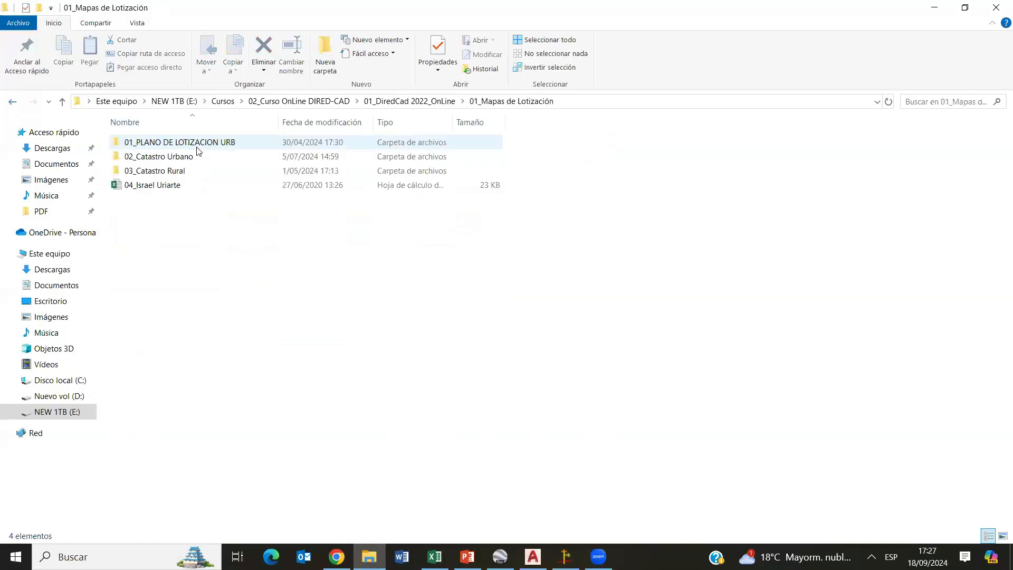
{"action": "double_click", "coordinate": [166, 186]}
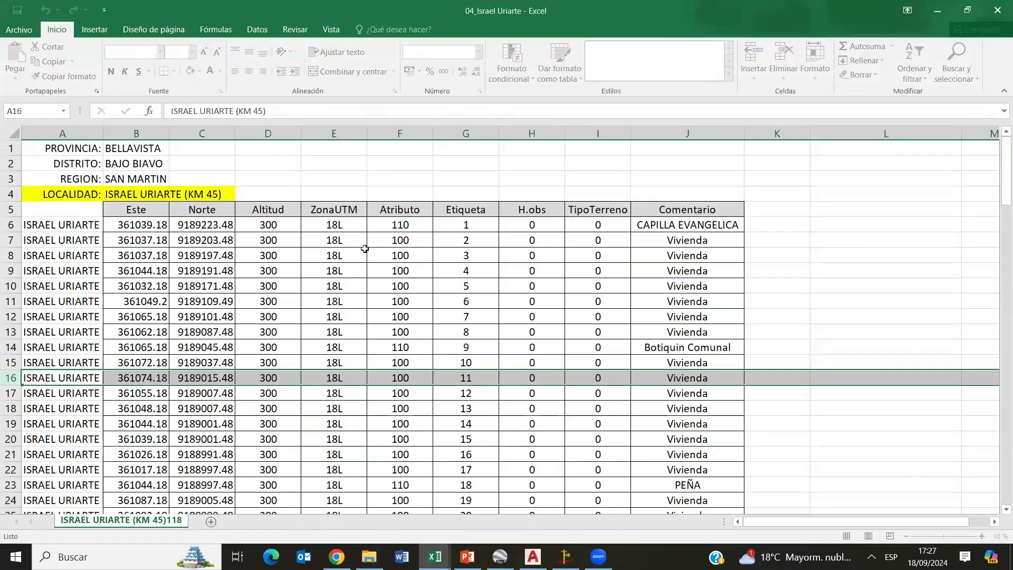
- Examine the point table's layout in the workbook, including the Este and Norte coordinates and the Comentario entries
{"action": "left_click", "coordinate": [508, 241]}
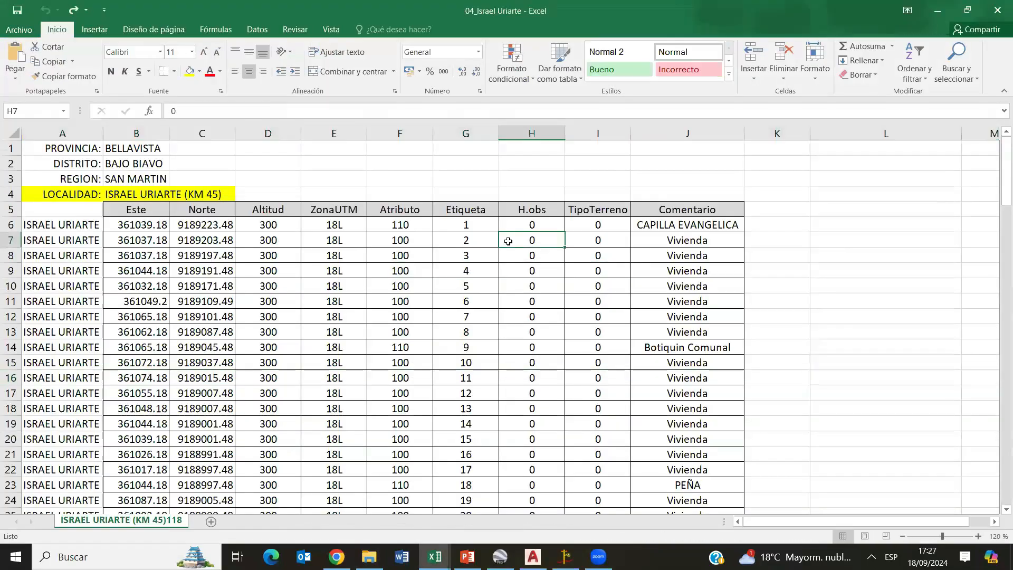
{"action": "left_click_drag", "start_coordinate": [139, 226], "coordinate": [529, 300]}
{"action": "left_click", "coordinate": [335, 285]}
{"action": "left_click_drag", "start_coordinate": [133, 226], "coordinate": [264, 228]}
{"action": "left_click_drag", "start_coordinate": [17, 230], "coordinate": [16, 413]}
{"action": "left_click", "coordinate": [218, 235]}
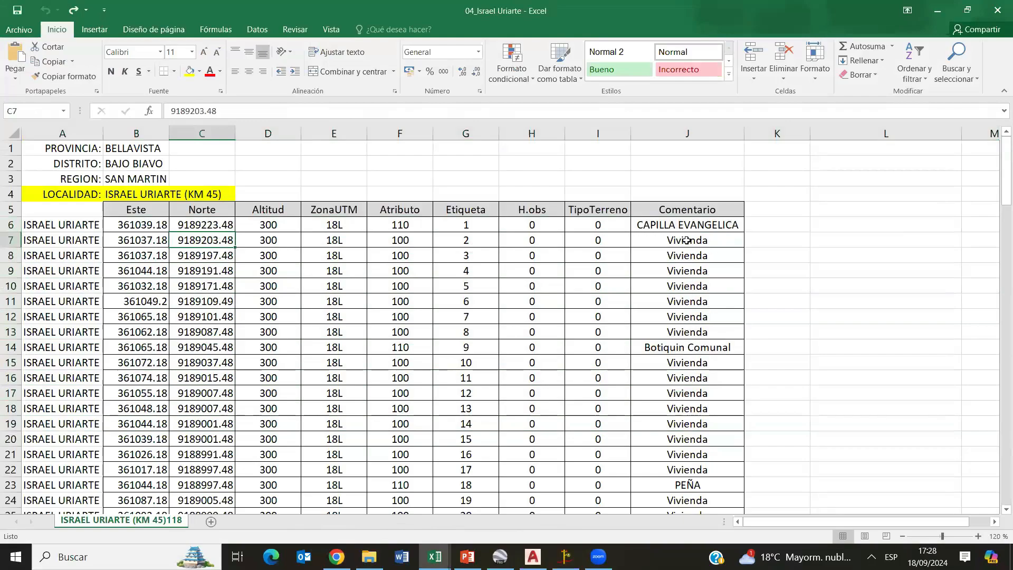
{"action": "left_click_drag", "start_coordinate": [686, 240], "coordinate": [687, 347]}
{"action": "left_click", "coordinate": [706, 223]}
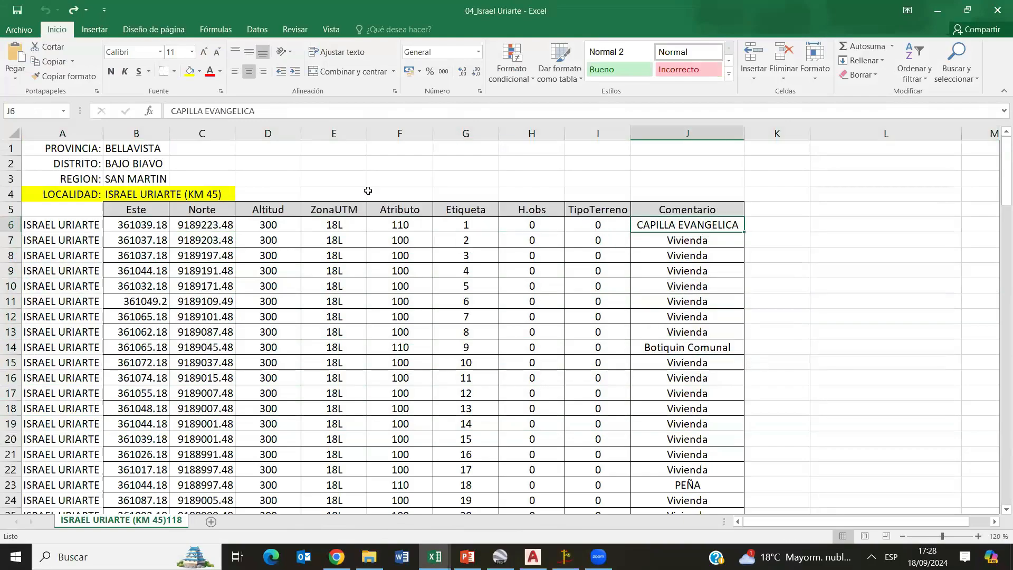
- Check how the Atributo codes correspond to the Comentario entries for dwellings and special loads throughout the point list
{"action": "left_click", "coordinate": [416, 144]}
{"action": "key", "text": "ctrl+shift+Down"}
{"action": "key", "text": "ctrl+shift+Down"}
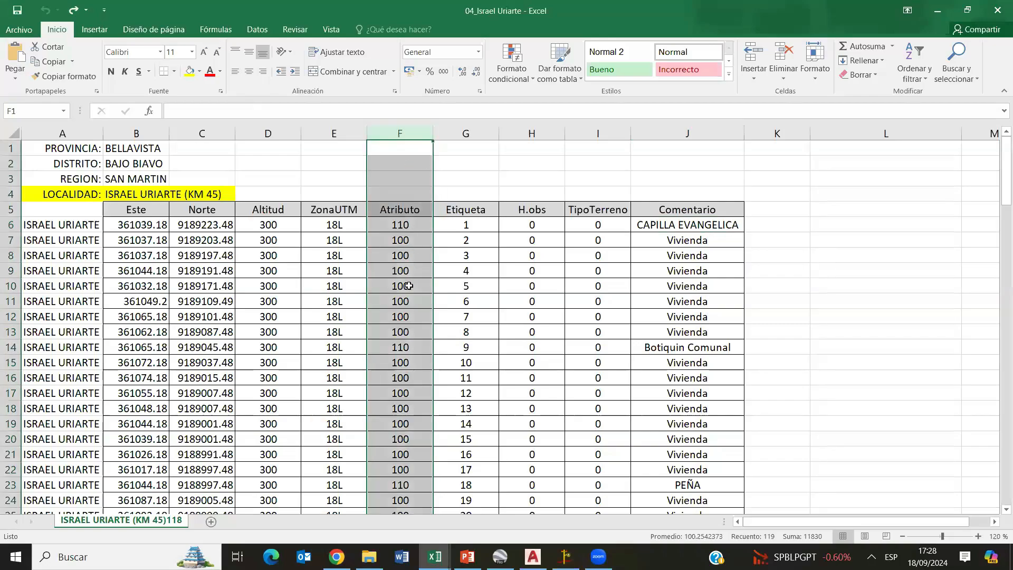
{"action": "left_click_drag", "start_coordinate": [413, 240], "coordinate": [414, 285]}
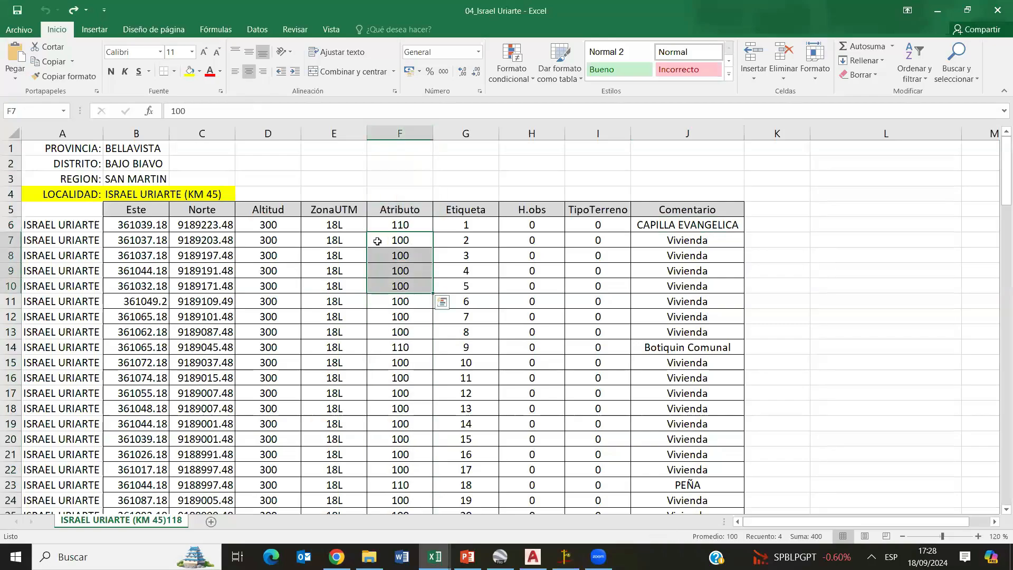
{"action": "mouse_move", "coordinate": [400, 239]}
{"action": "left_mouse_down"}
{"action": "mouse_move", "coordinate": [402, 255]}
{"action": "mouse_move", "coordinate": [418, 240]}
{"action": "left_mouse_up"}
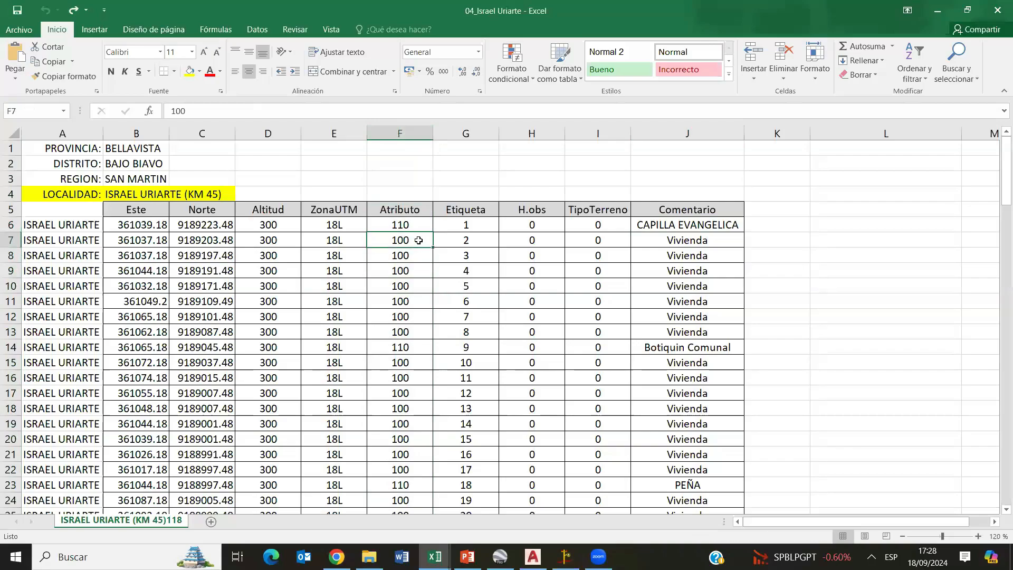
{"action": "left_click", "coordinate": [690, 239]}
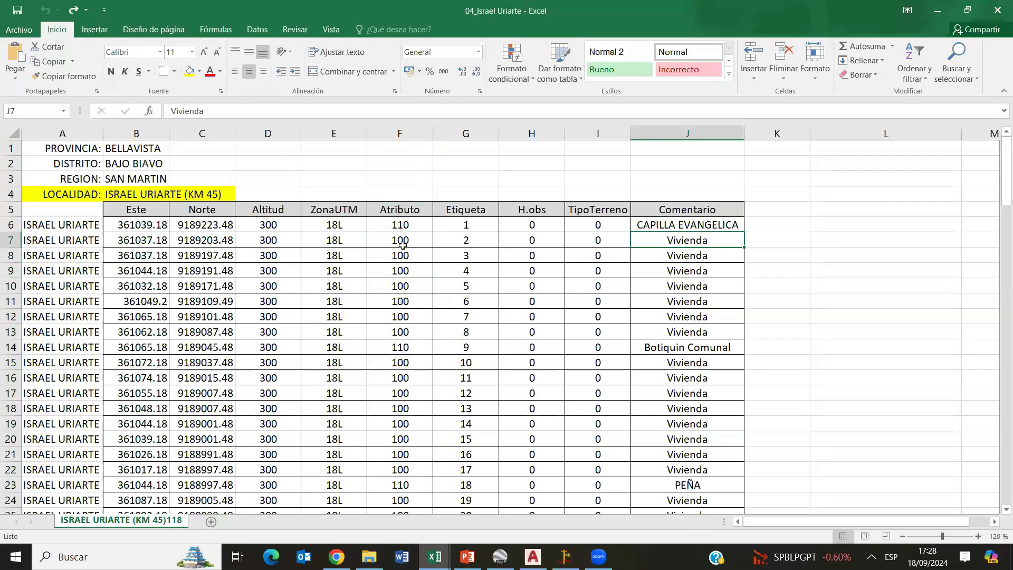
{"action": "left_click", "coordinate": [440, 223]}
{"action": "left_click", "coordinate": [414, 223]}
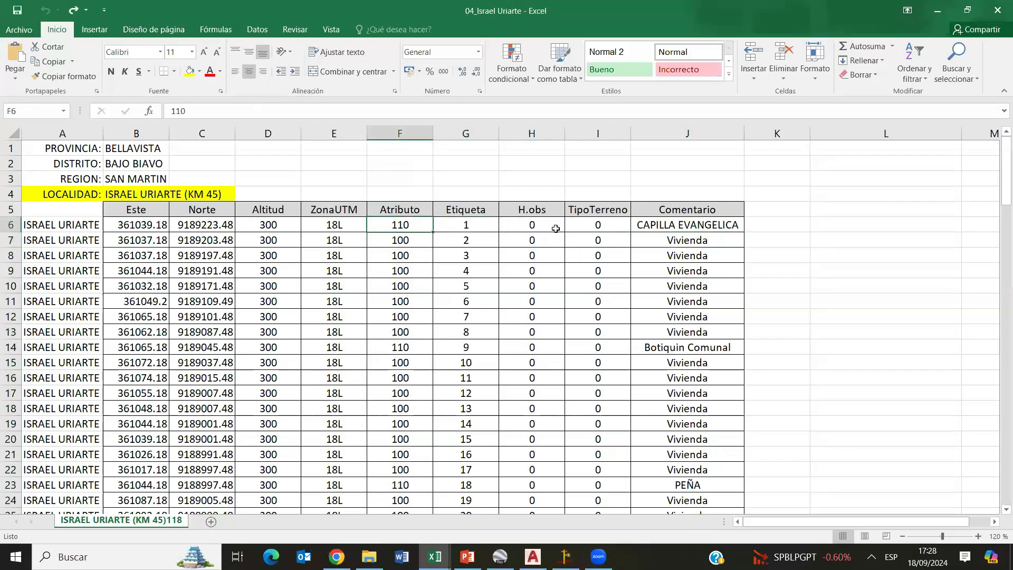
{"action": "left_click", "coordinate": [660, 228]}
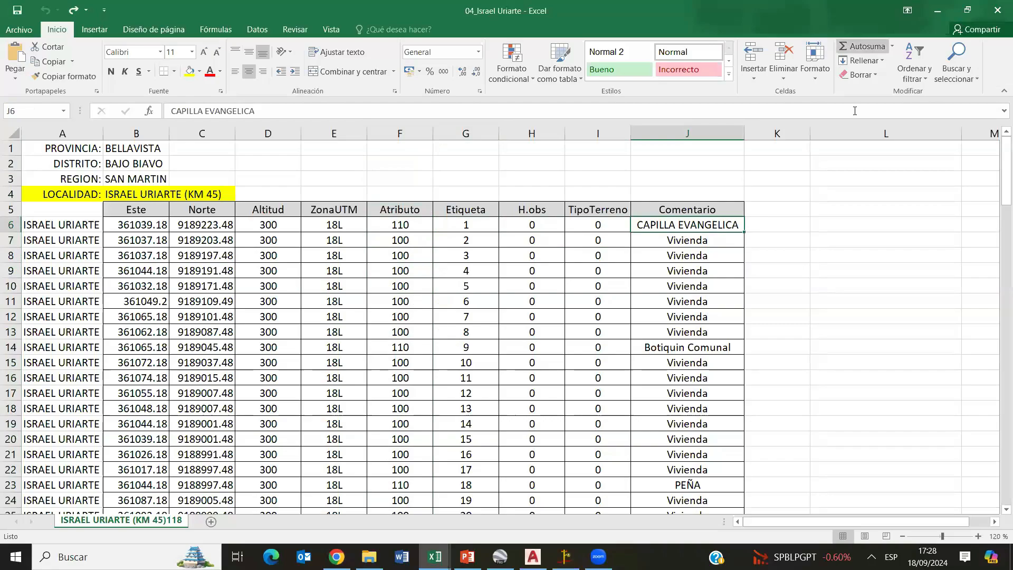
{"action": "scroll", "coordinate": [502, 279], "scroll_direction": "down", "scroll_amount": 20}
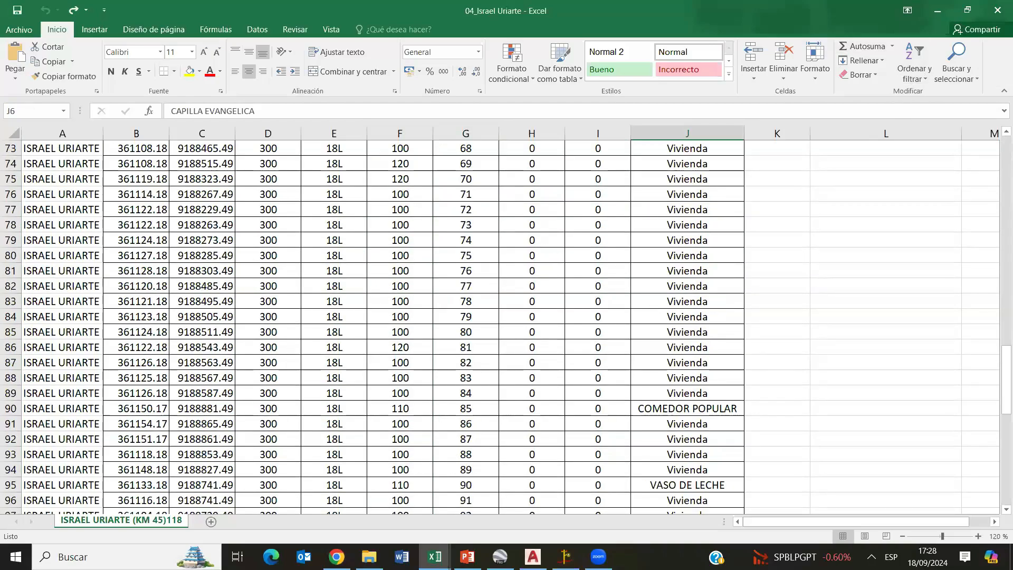
- Switch to DIRED and start opening a file, with the file type set to Coordenadas XYZ (*.XLS;*.TXT)
{"action": "key", "text": "alt+Tab"}
{"action": "left_click", "coordinate": [12, 21]}
{"action": "left_click", "coordinate": [52, 71]}
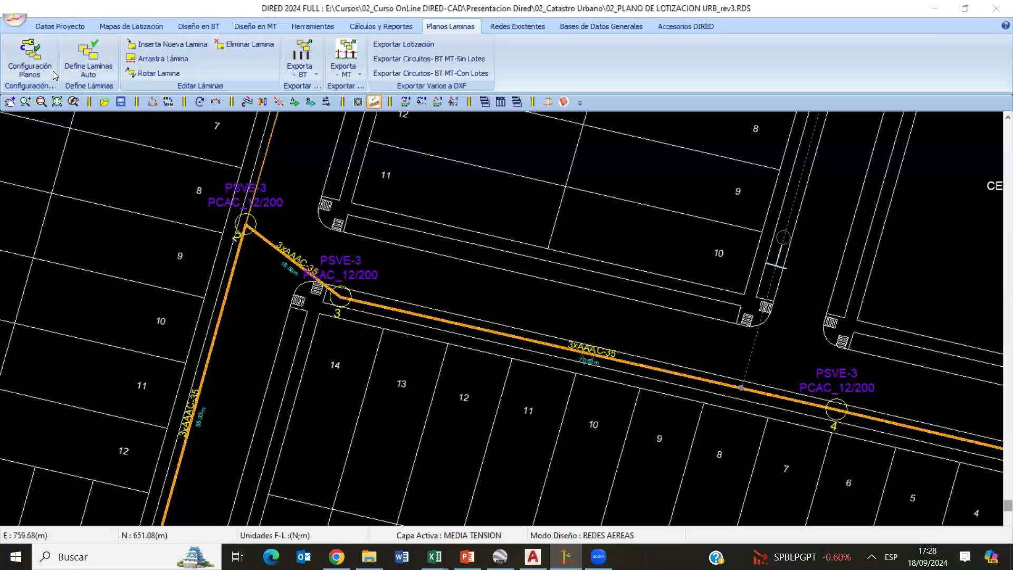
{"action": "left_click", "coordinate": [726, 402]}
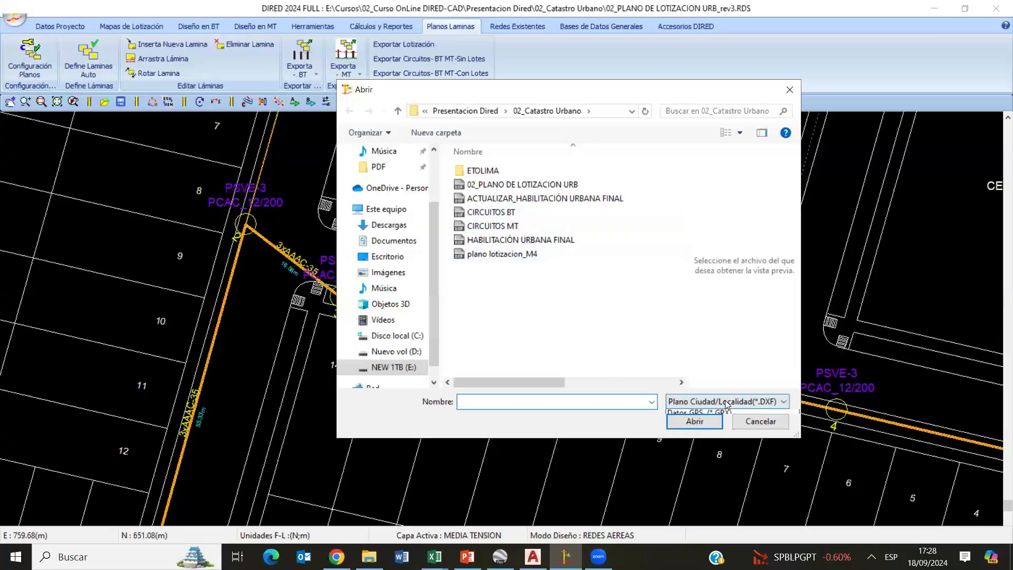
{"action": "left_click", "coordinate": [767, 427]}
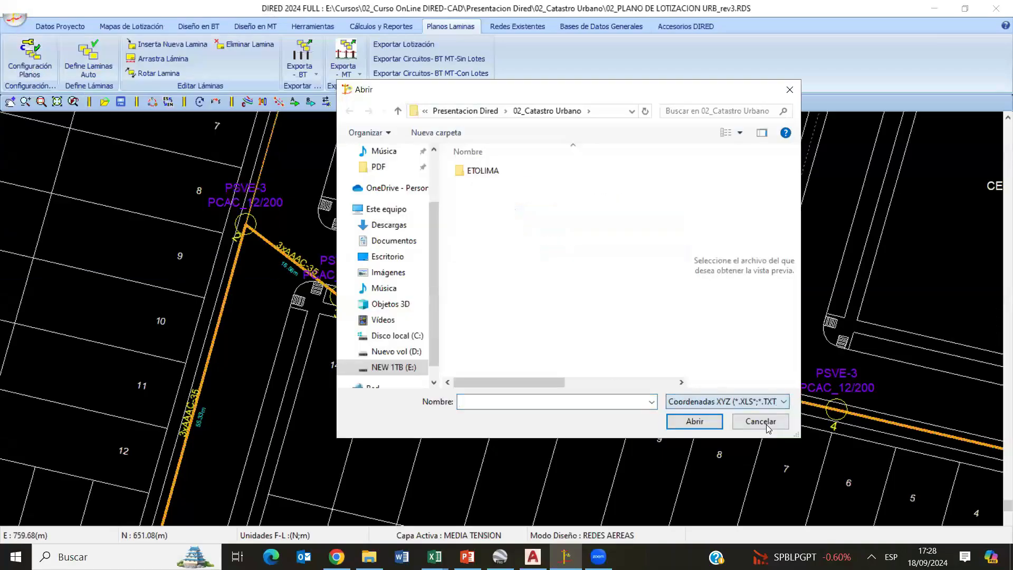
{"action": "left_click", "coordinate": [393, 367]}
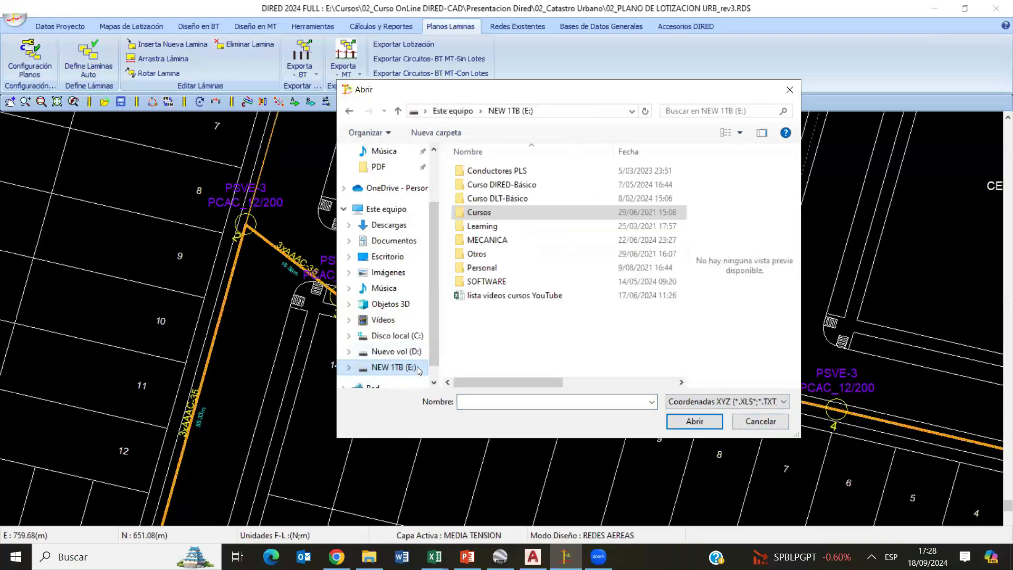
{"action": "double_click", "coordinate": [498, 211]}
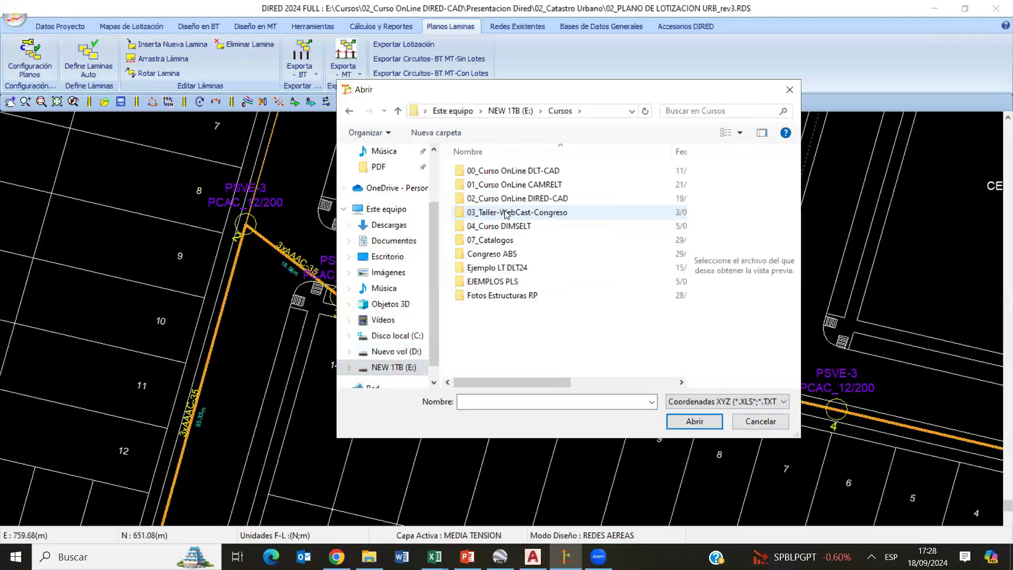
{"action": "double_click", "coordinate": [558, 199]}
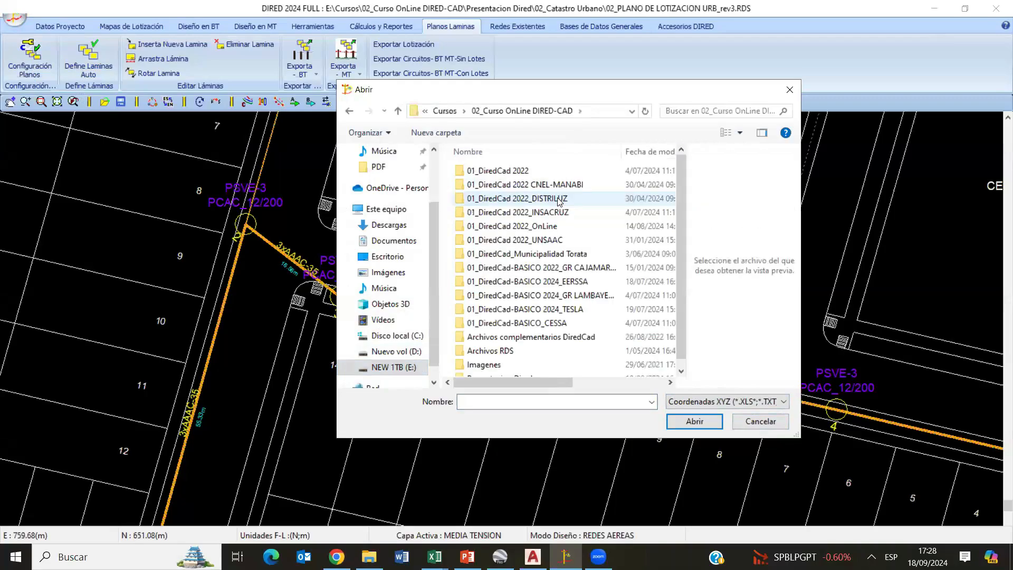
{"action": "double_click", "coordinate": [548, 227]}
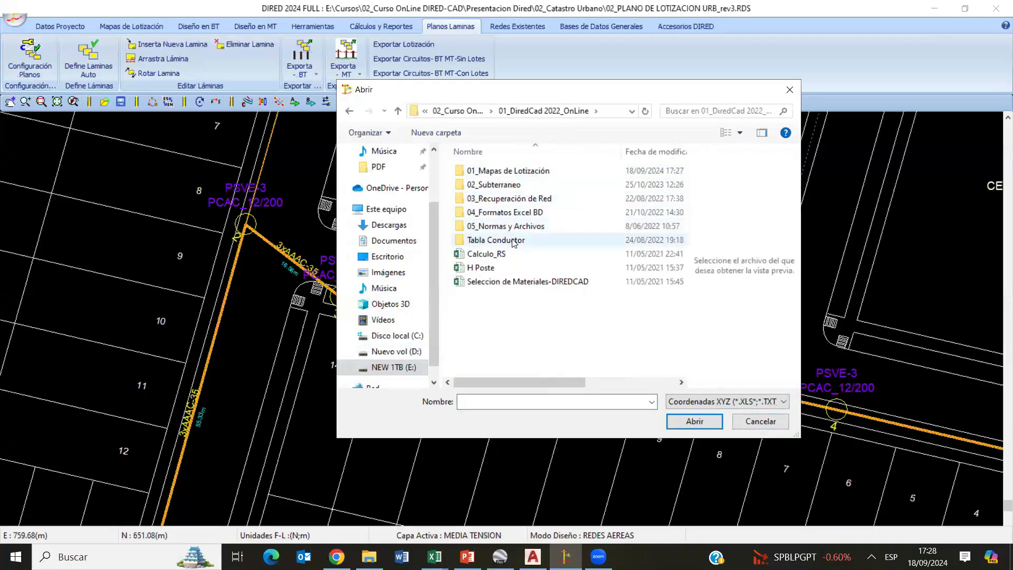
{"action": "left_click", "coordinate": [530, 176]}
{"action": "double_click", "coordinate": [530, 176]}
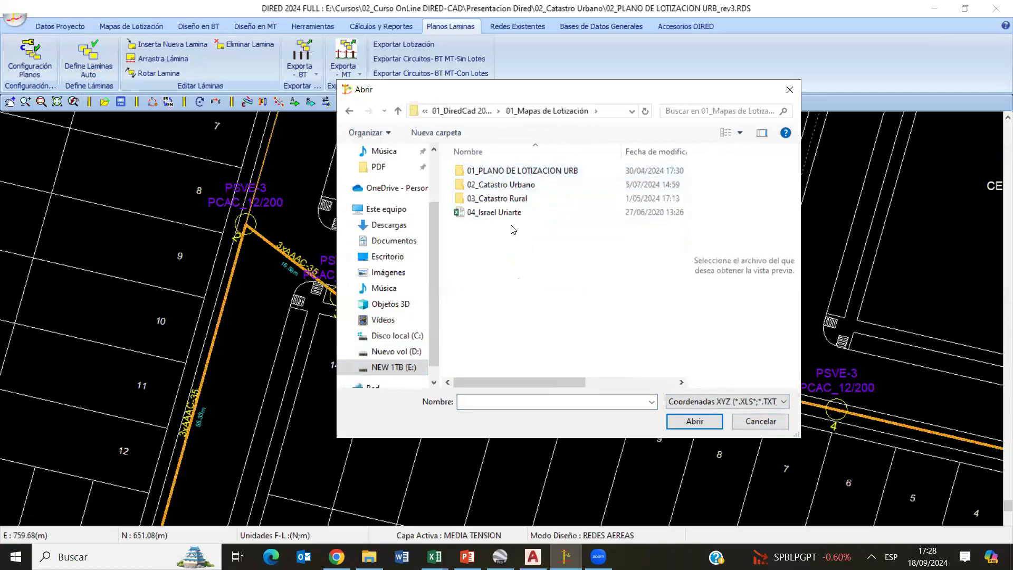
{"action": "left_click", "coordinate": [515, 214]}
{"action": "left_click", "coordinate": [689, 421]}
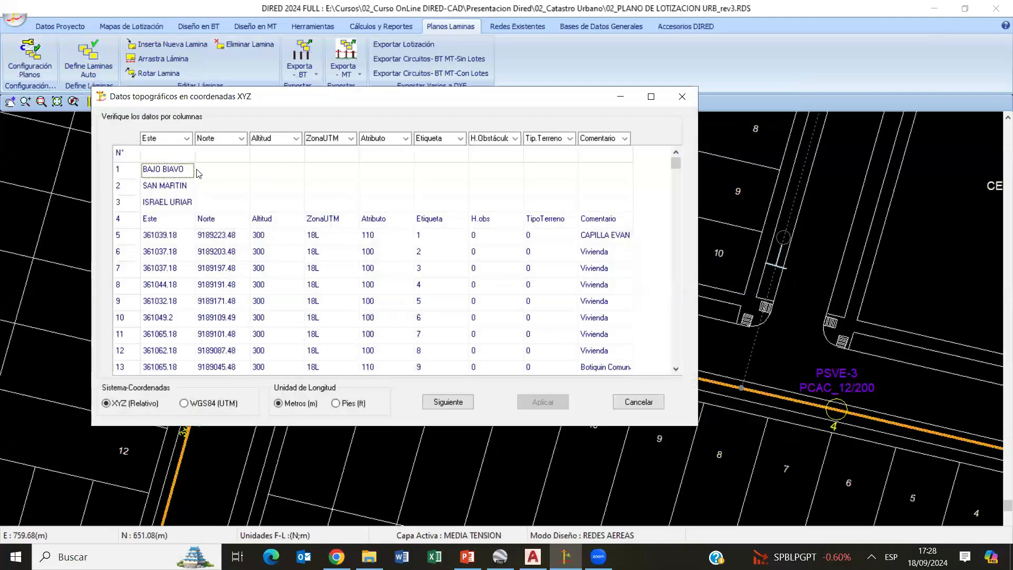
- Set the coordinate system to WGS84 (UTM), apply the topographic data import and dismiss the conductor file error
{"action": "left_click", "coordinate": [189, 403]}
{"action": "left_click", "coordinate": [457, 401]}
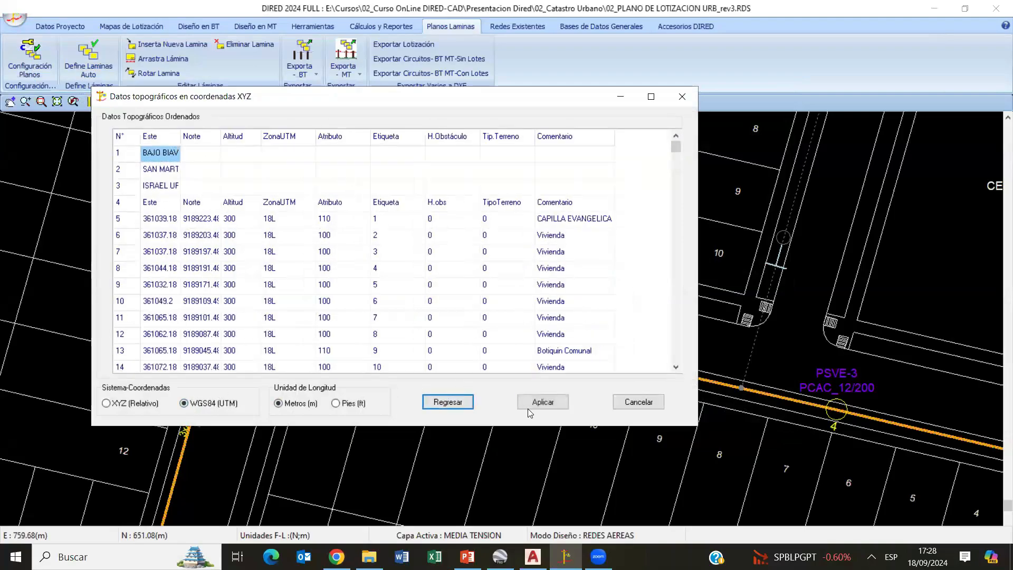
{"action": "left_click", "coordinate": [535, 405]}
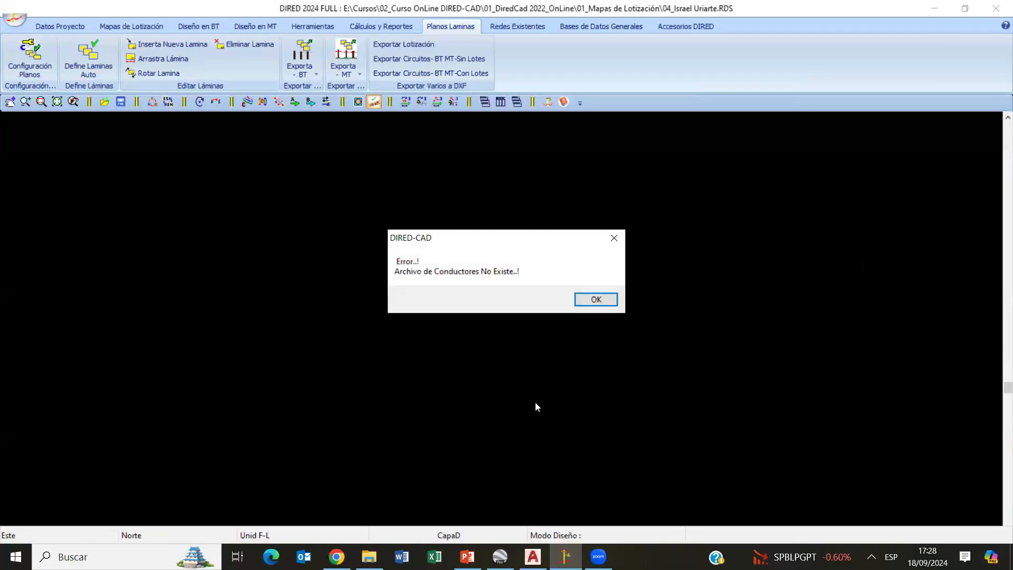
{"action": "left_click", "coordinate": [601, 301]}
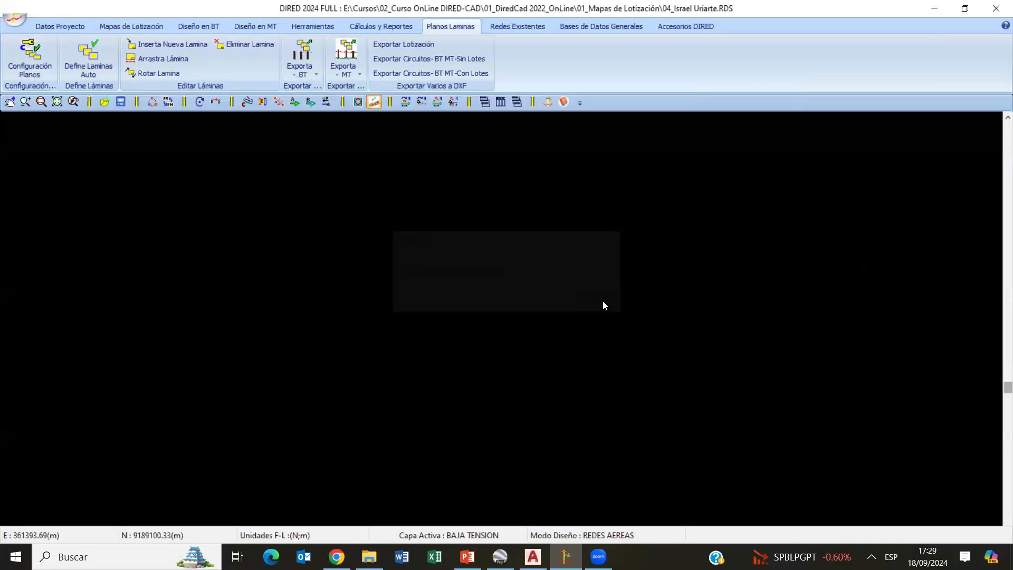
- Examine the imported points up close, comparing the numbered dwelling squares with the larger special load rectangles such as 111
{"action": "scroll", "coordinate": [555, 347], "scroll_direction": "down", "scroll_amount": 3}
{"action": "scroll", "coordinate": [561, 368], "scroll_direction": "up", "scroll_amount": 4}
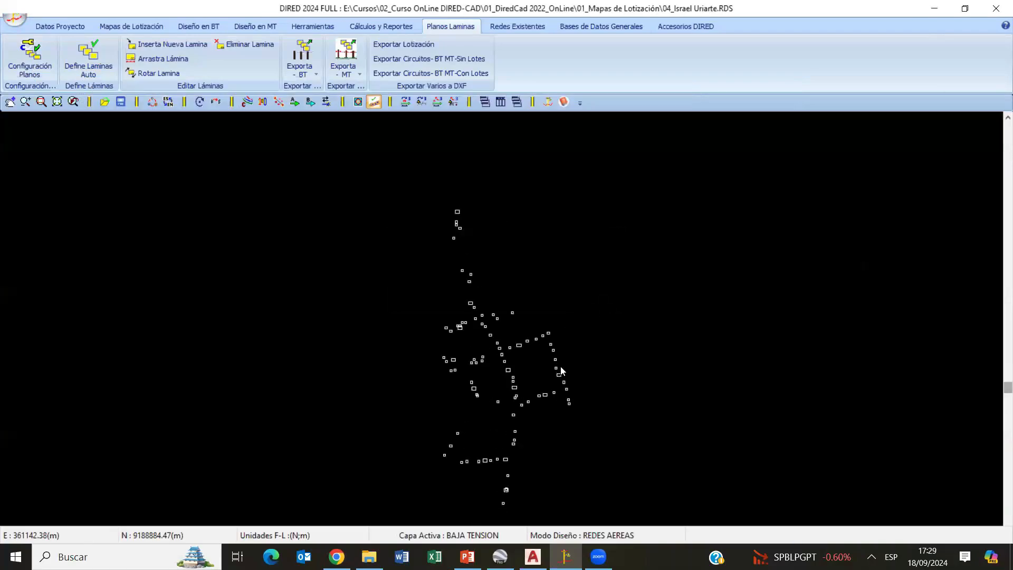
{"action": "scroll", "coordinate": [561, 370], "scroll_direction": "up", "scroll_amount": 6}
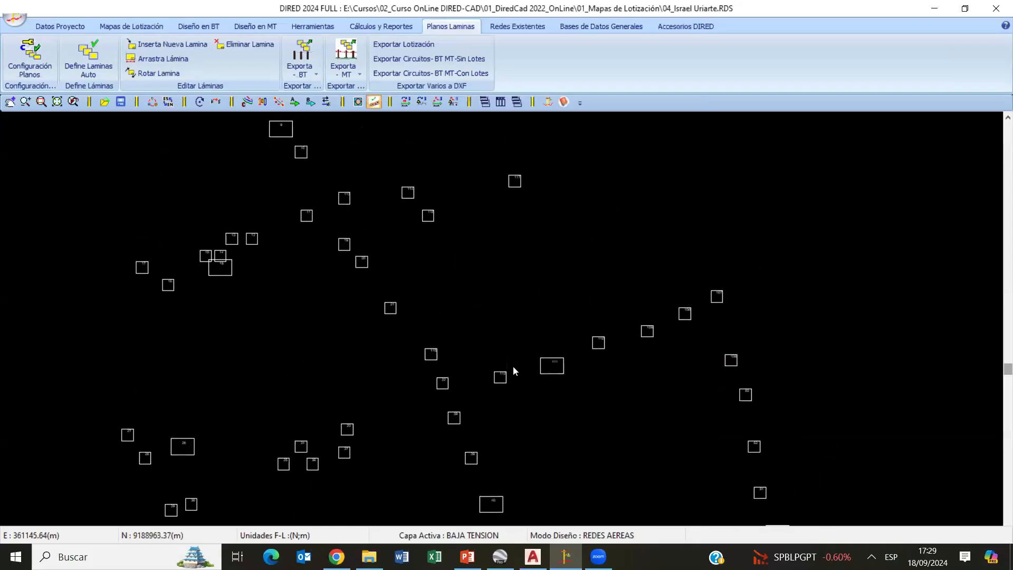
{"action": "scroll", "coordinate": [513, 369], "scroll_direction": "up", "scroll_amount": 3}
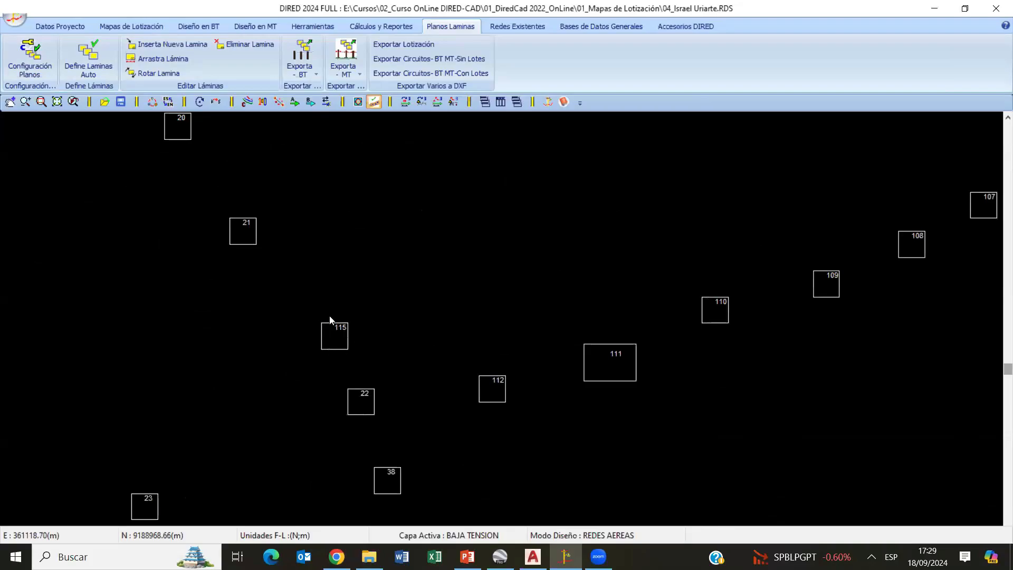
{"action": "scroll", "coordinate": [561, 387], "scroll_direction": "down", "scroll_amount": 1}
{"action": "scroll", "coordinate": [522, 369], "scroll_direction": "up", "scroll_amount": 2}
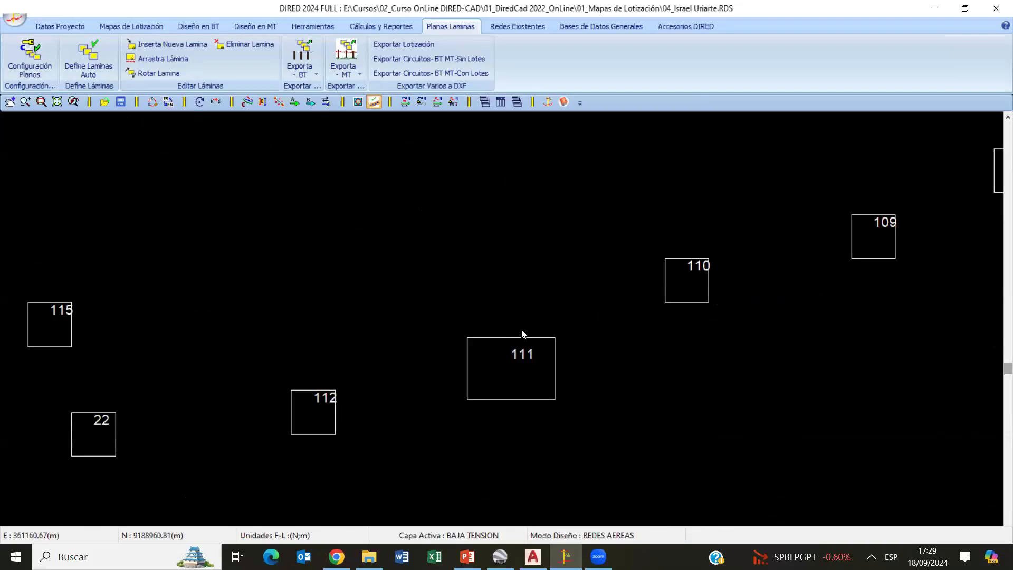
{"action": "scroll", "coordinate": [538, 385], "scroll_direction": "down", "scroll_amount": 2}
{"action": "scroll", "coordinate": [538, 379], "scroll_direction": "down", "scroll_amount": 5}
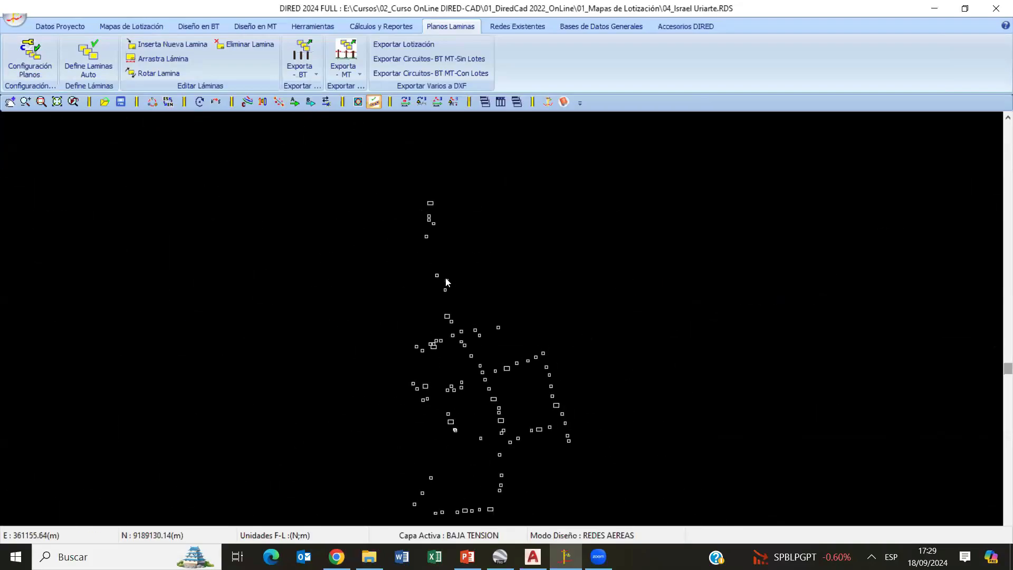
- Inspect how the dwellings and special loads are distributed across the whole locality and its central group
{"action": "middle_click_drag", "start_coordinate": [424, 391], "coordinate": [493, 298]}
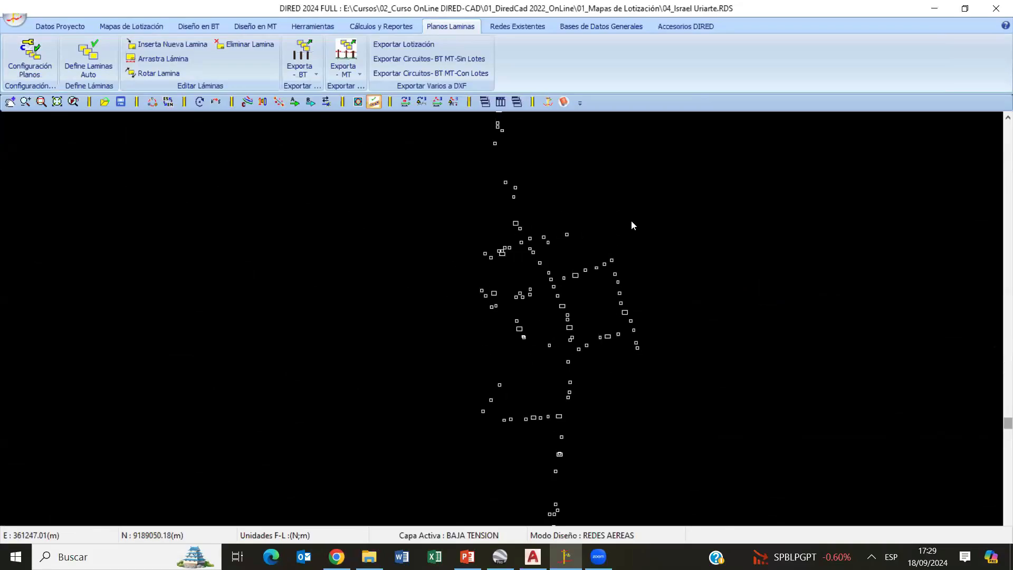
{"action": "scroll", "coordinate": [612, 237], "scroll_direction": "down", "scroll_amount": 2}
{"action": "middle_click_drag", "start_coordinate": [578, 266], "coordinate": [557, 346]}
{"action": "mouse_move", "coordinate": [514, 414]}
{"action": "middle_mouse_down"}
{"action": "mouse_move", "coordinate": [570, 261]}
{"action": "mouse_move", "coordinate": [515, 417]}
{"action": "middle_mouse_up"}
{"action": "scroll", "coordinate": [568, 263], "scroll_direction": "up", "scroll_amount": 2}
{"action": "scroll", "coordinate": [533, 340], "scroll_direction": "up", "scroll_amount": 3}
{"action": "scroll", "coordinate": [533, 340], "scroll_direction": "up", "scroll_amount": 1}
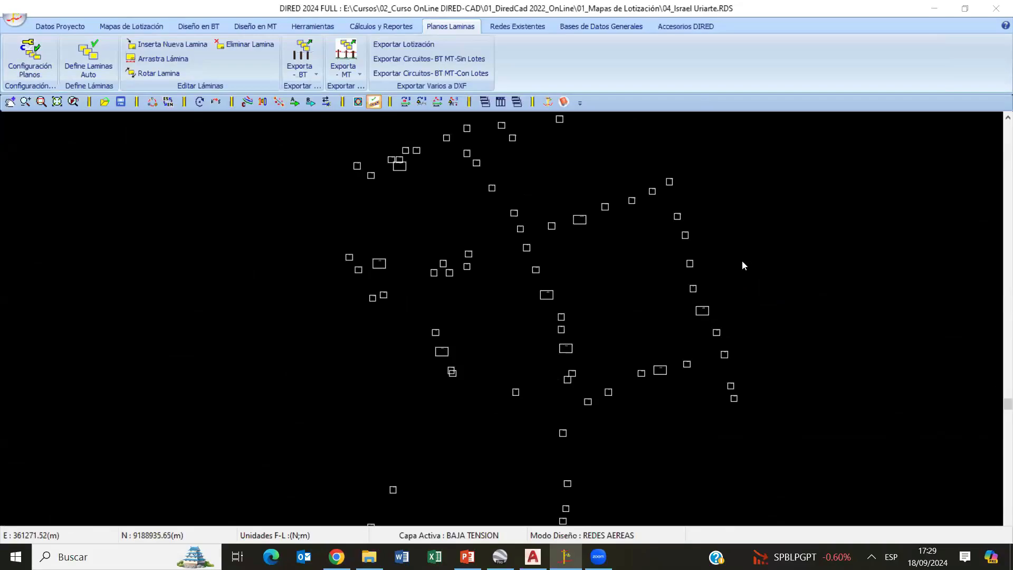
{"action": "scroll", "coordinate": [749, 262], "scroll_direction": "up", "scroll_amount": 2}
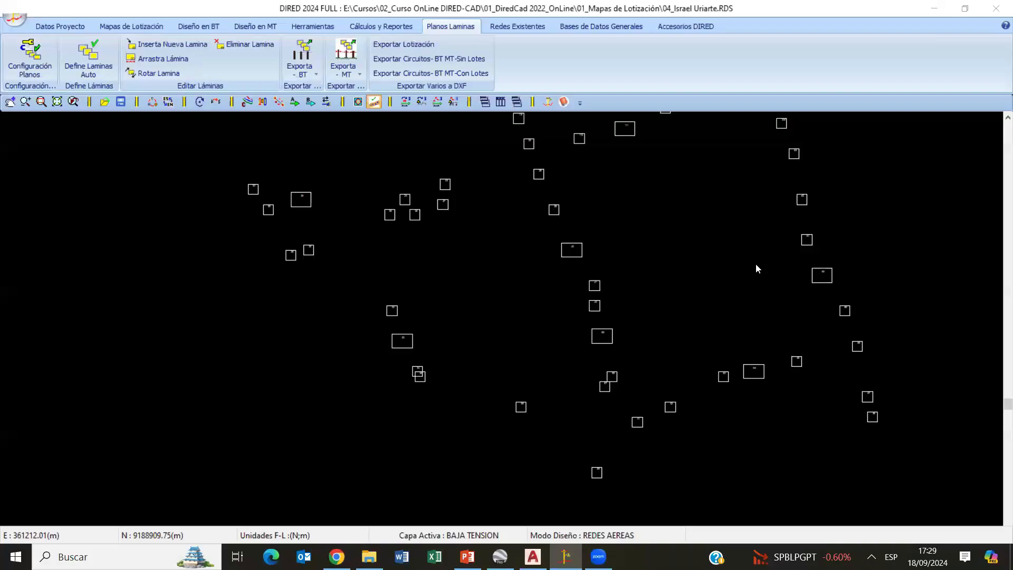
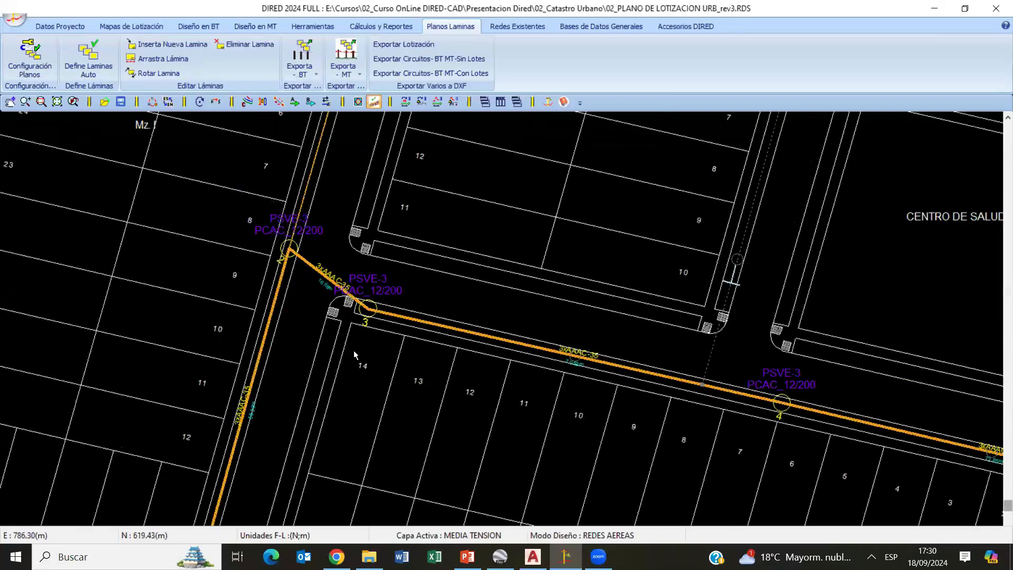
- Switch from the medium-voltage sheet layout to the low-voltage network's sheet layout over the whole urban plan
{"action": "scroll", "coordinate": [353, 351], "scroll_direction": "down", "scroll_amount": 6}
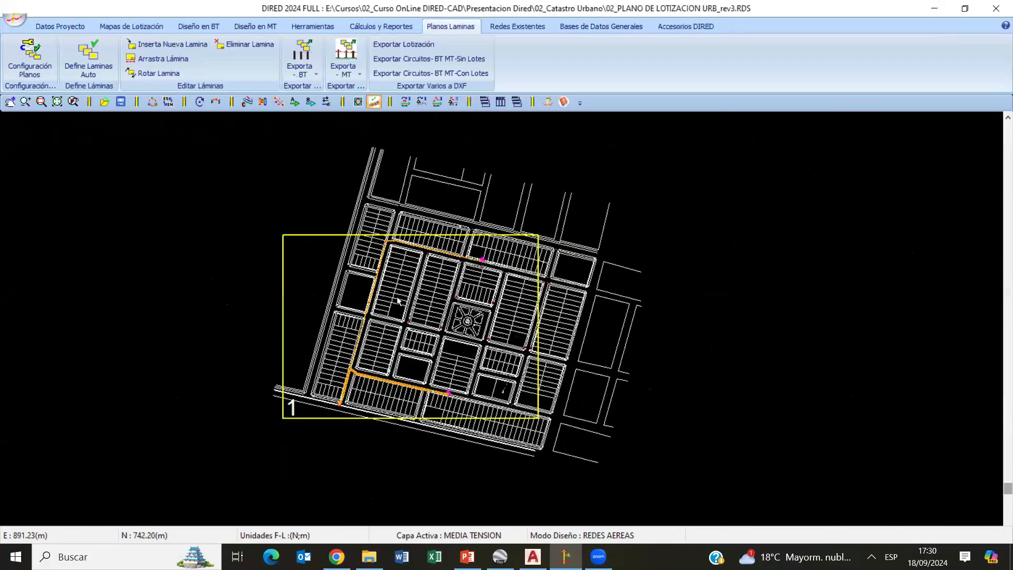
{"action": "middle_click_drag", "start_coordinate": [289, 320], "coordinate": [155, 342]}
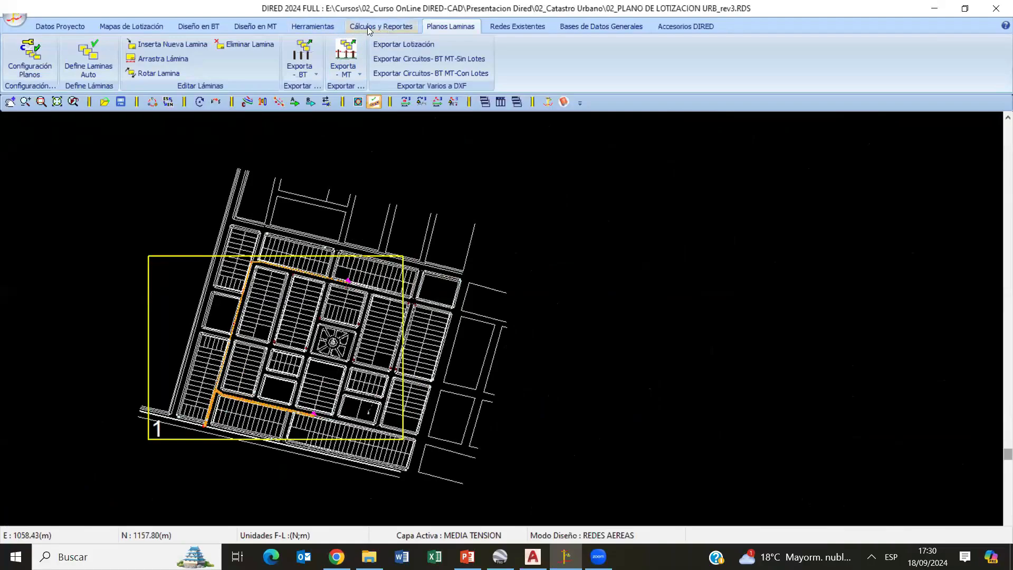
{"action": "left_click", "coordinate": [201, 26]}
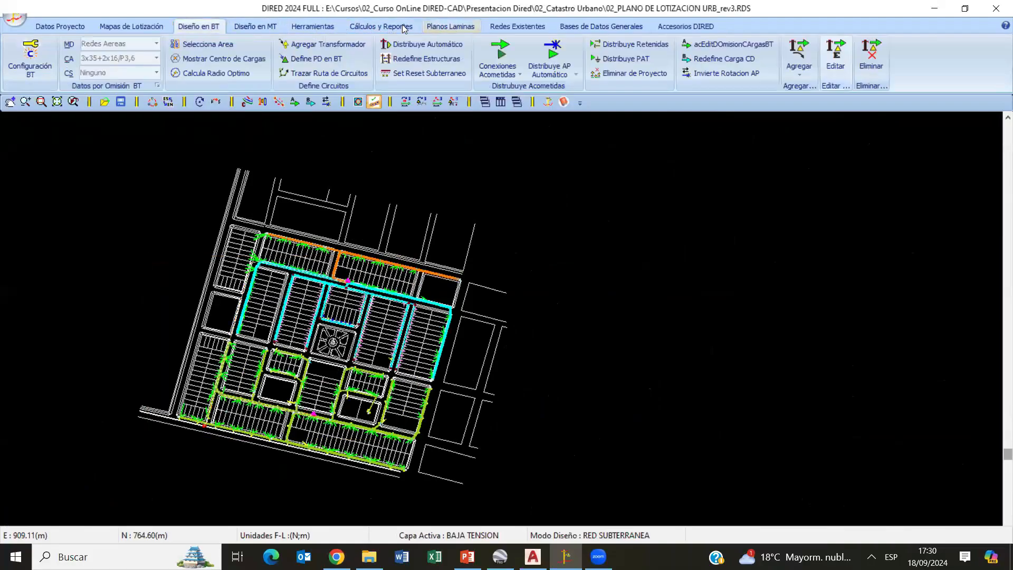
{"action": "left_click", "coordinate": [404, 26]}
{"action": "left_click", "coordinate": [451, 26]}
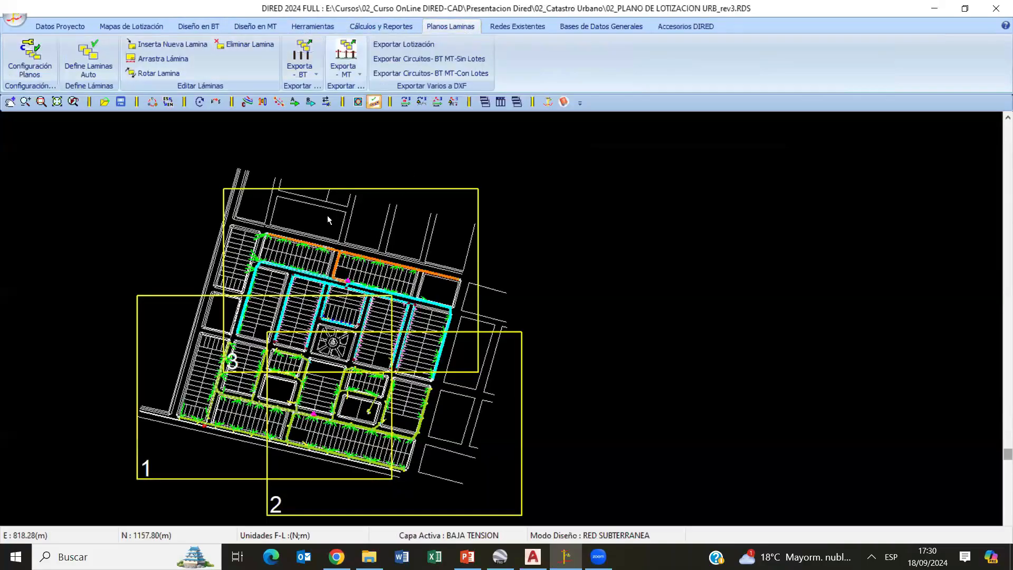
- Start the low-voltage circuit export without lots and choose the E:\Cursos\02_Curso OnLine DIRED-CAD\Presentacion Dired\02_Catastro Urbano folder as its destination
{"action": "left_click", "coordinate": [312, 69]}
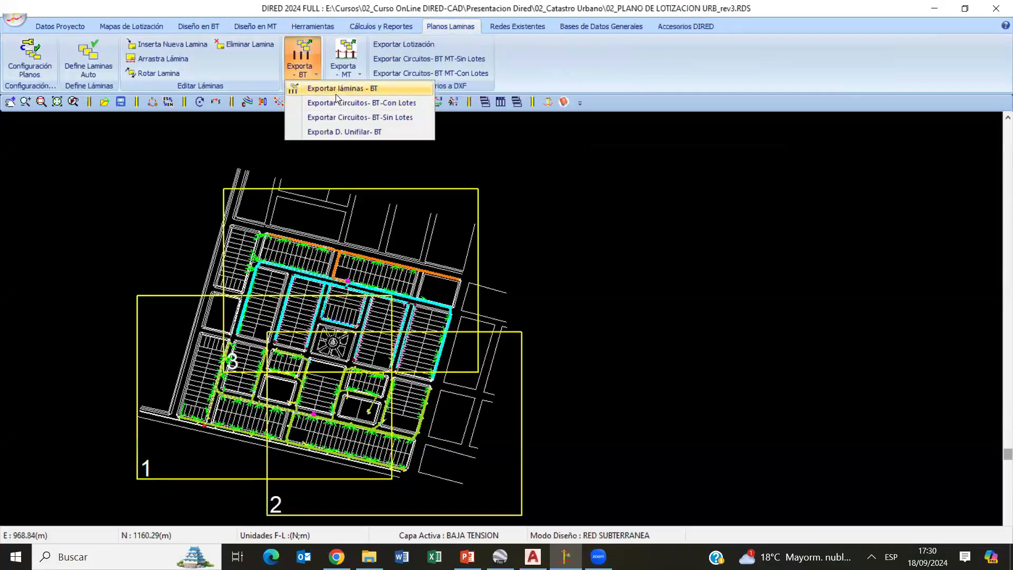
{"action": "left_click", "coordinate": [372, 104]}
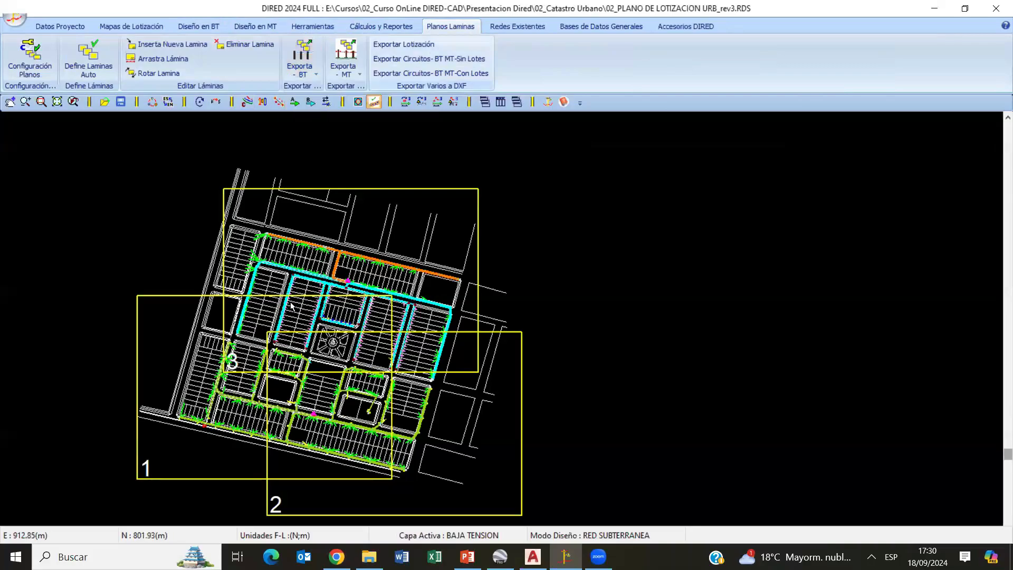
{"action": "scroll", "coordinate": [551, 314], "scroll_direction": "down", "scroll_amount": 3}
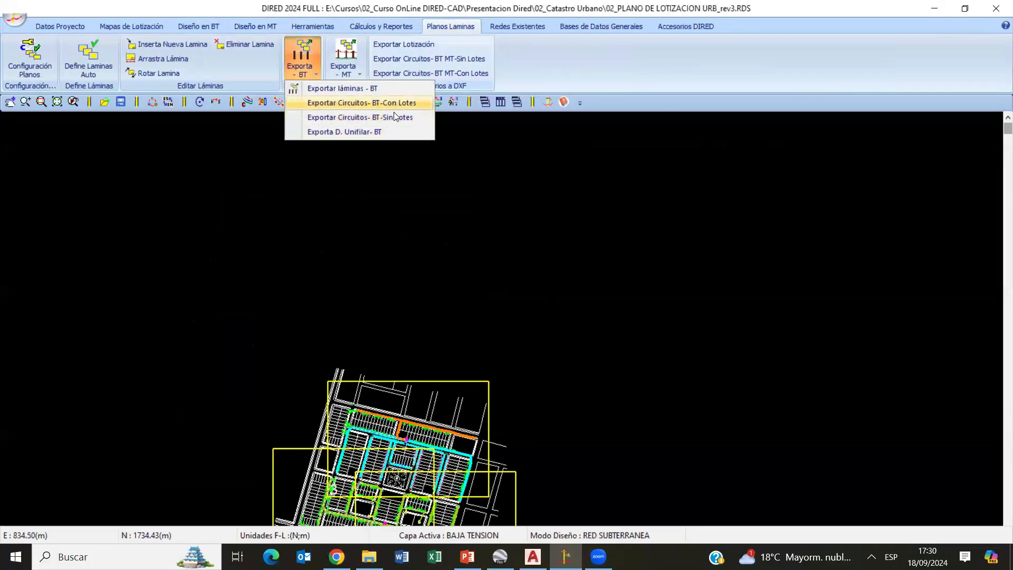
{"action": "left_click", "coordinate": [393, 115]}
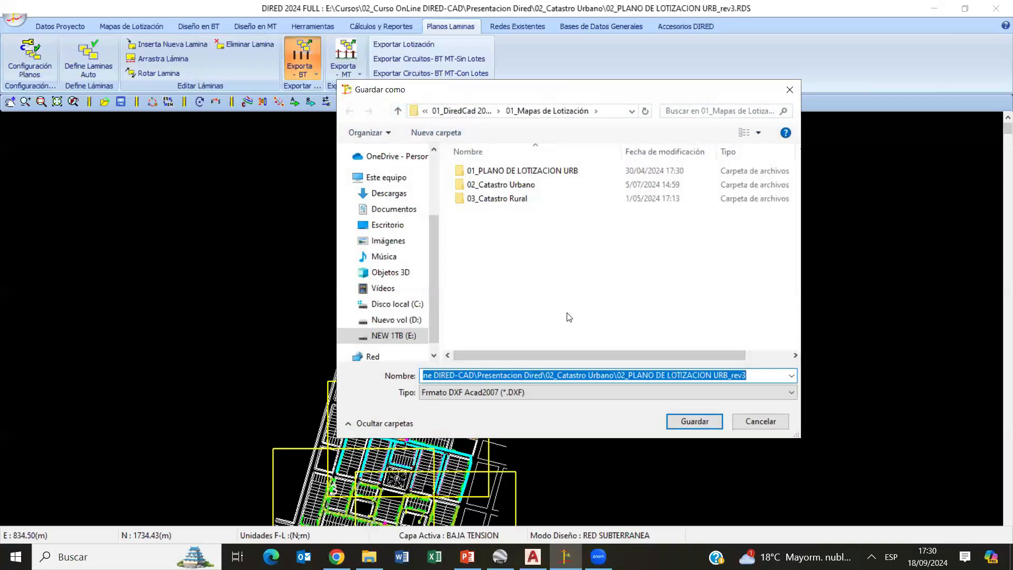
{"action": "left_click", "coordinate": [416, 340]}
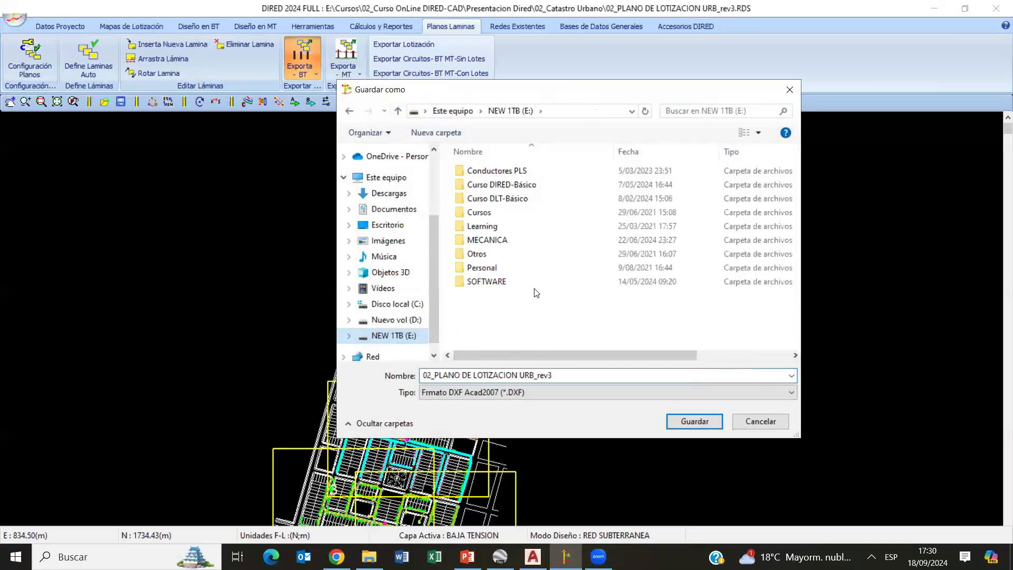
{"action": "double_click", "coordinate": [496, 212]}
{"action": "double_click", "coordinate": [514, 198]}
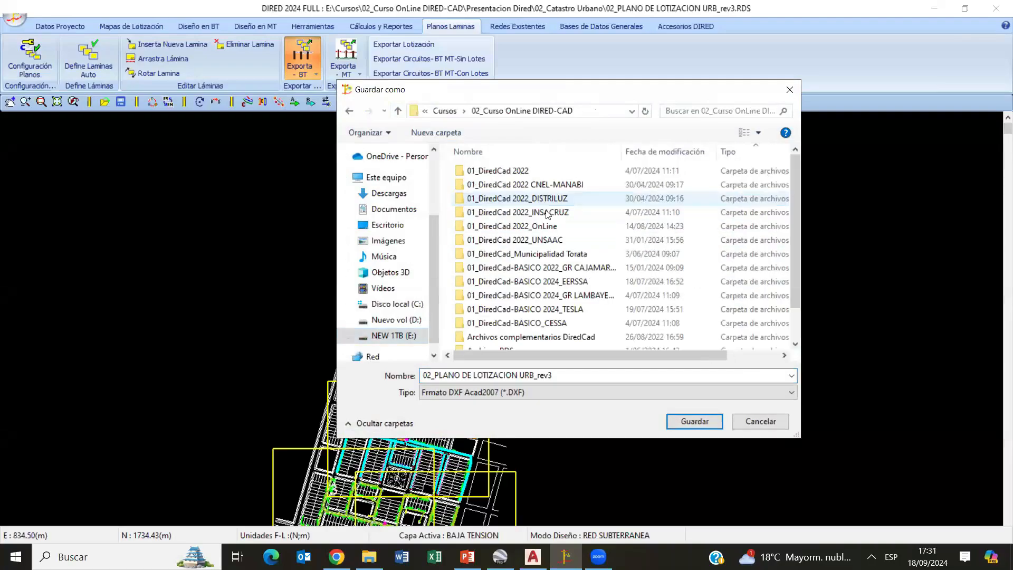
{"action": "scroll", "coordinate": [570, 328], "scroll_direction": "down", "scroll_amount": 1}
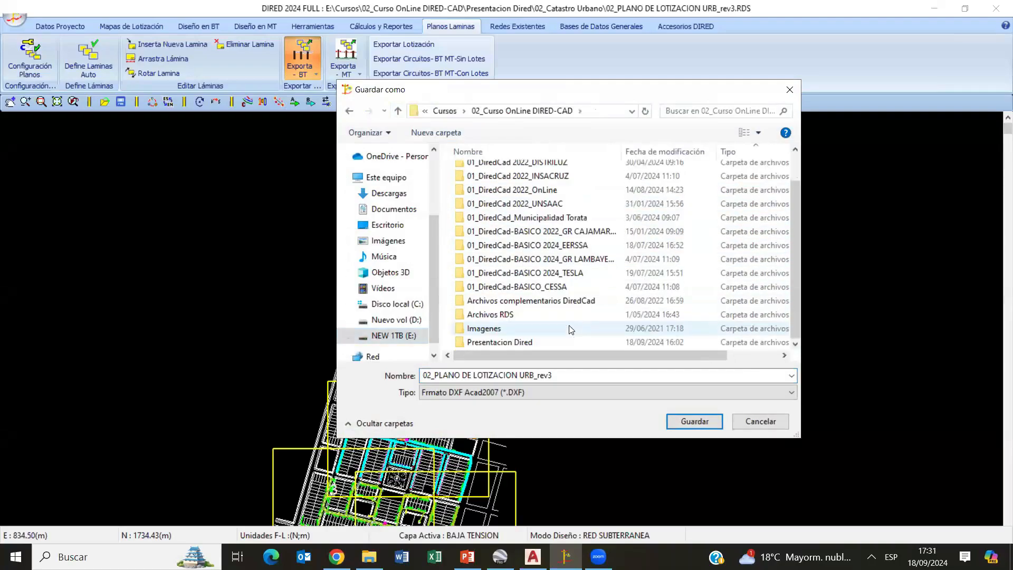
{"action": "double_click", "coordinate": [528, 342]}
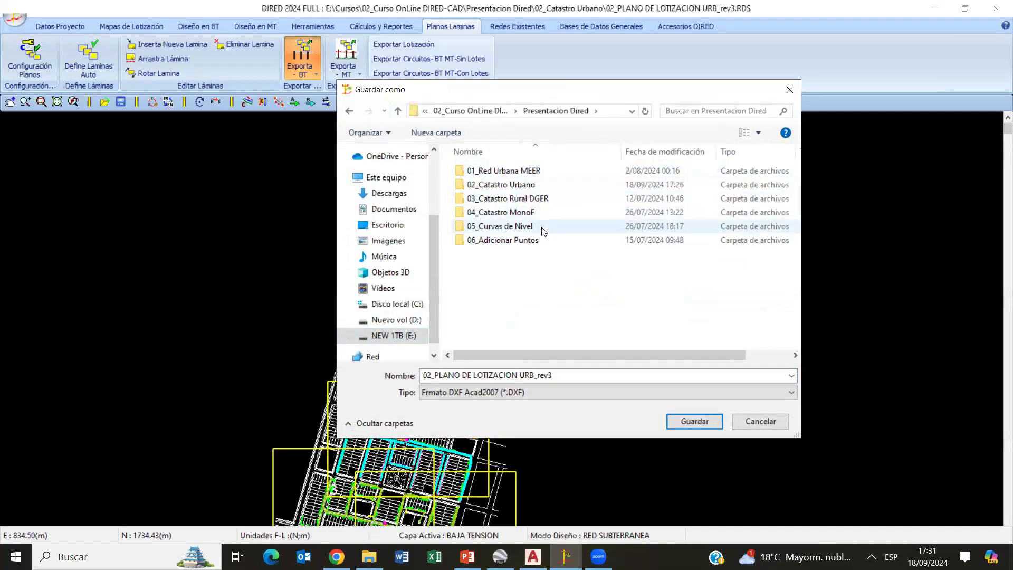
{"action": "double_click", "coordinate": [525, 186]}
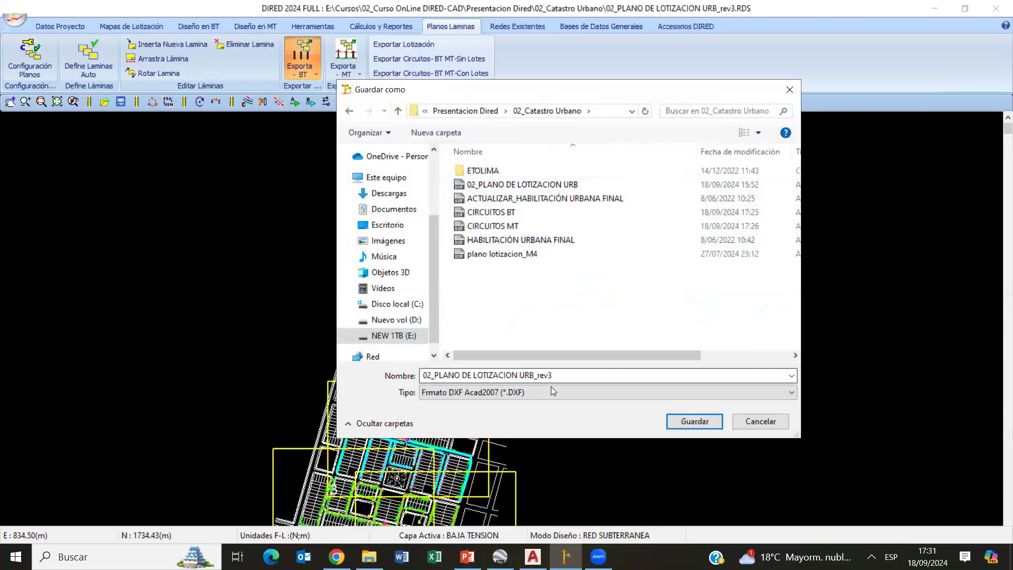
- Name the exported DXF file SIN LOTES and save it
{"action": "left_click", "coordinate": [564, 375]}
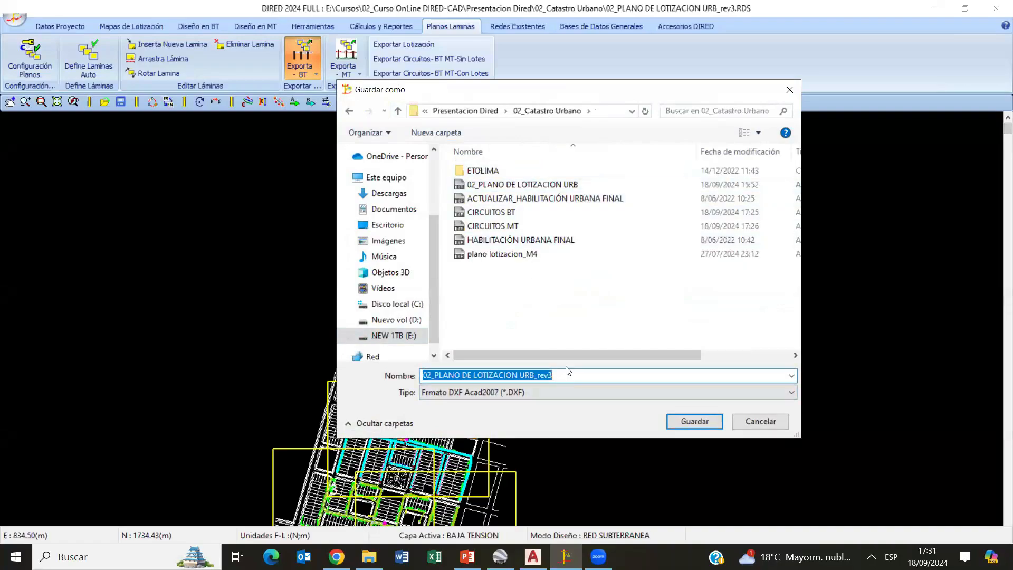
{"action": "type", "text": "SIN LOTES"}
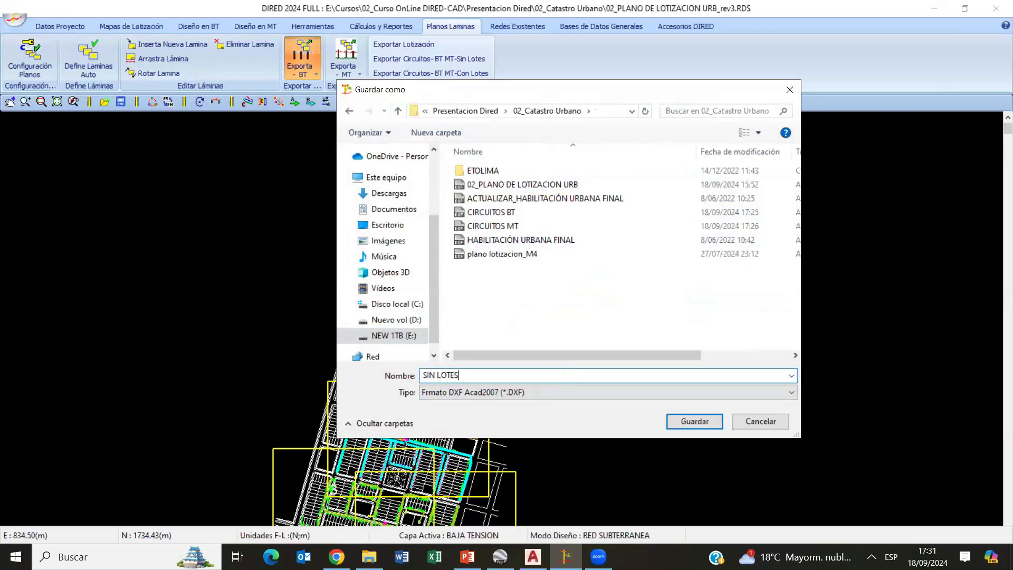
{"action": "key", "text": "Return"}
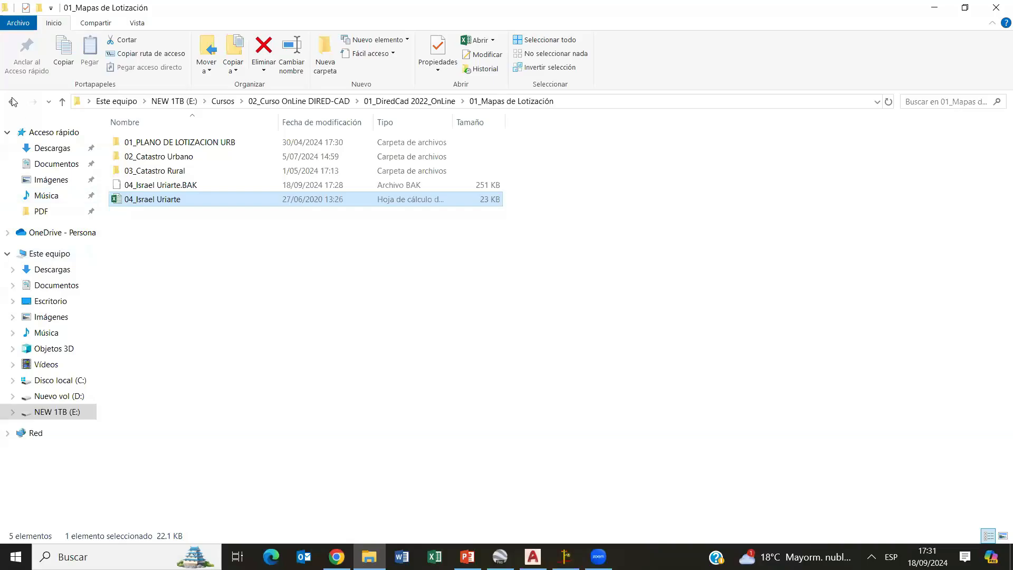
- Switch to File Explorer and open the SIN LOTES drawing from Presentacion Dired\02_Catastro Urbano in AutoCAD
{"action": "left_click", "coordinate": [13, 101]}
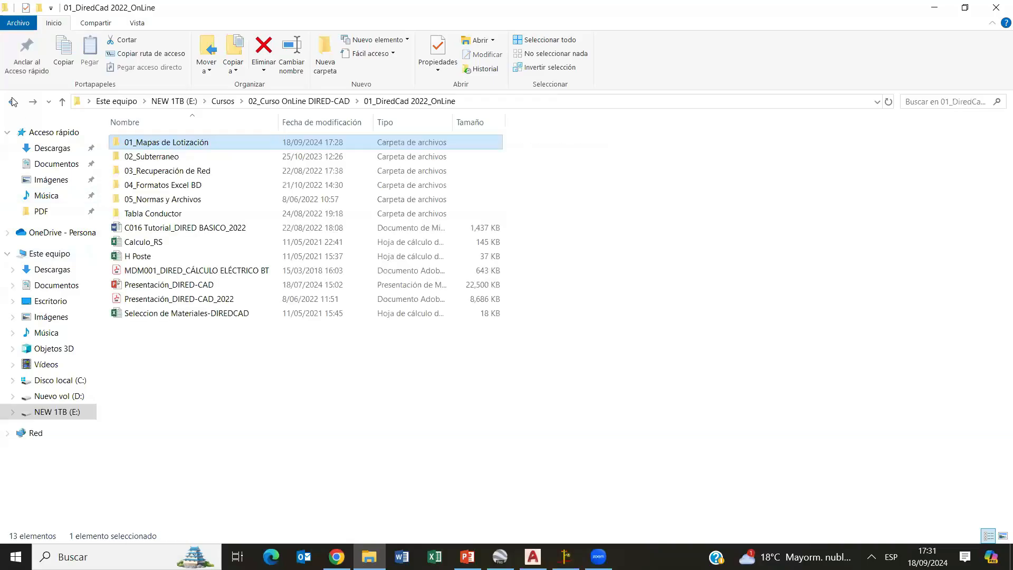
{"action": "left_click", "coordinate": [13, 102]}
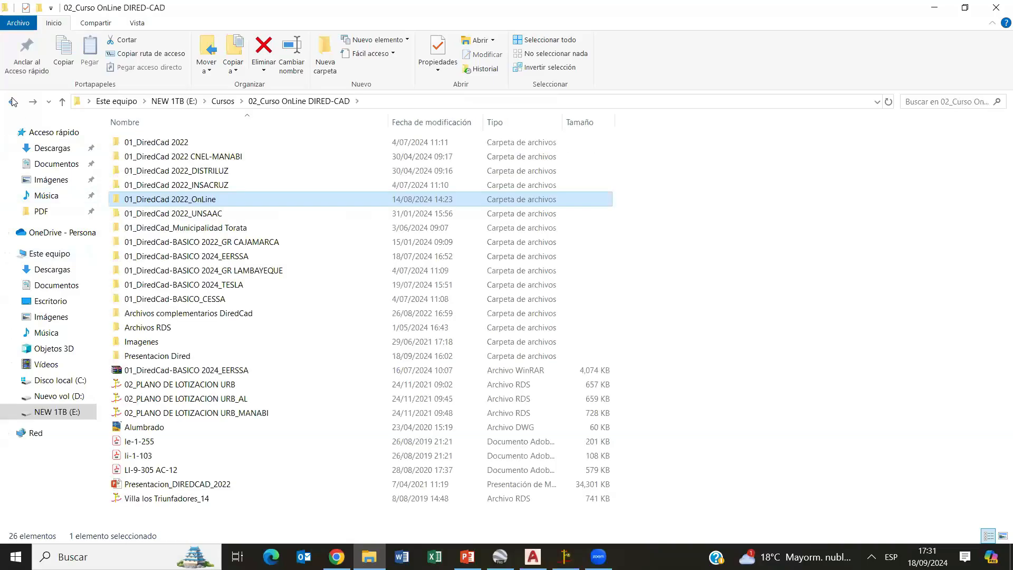
{"action": "double_click", "coordinate": [160, 355]}
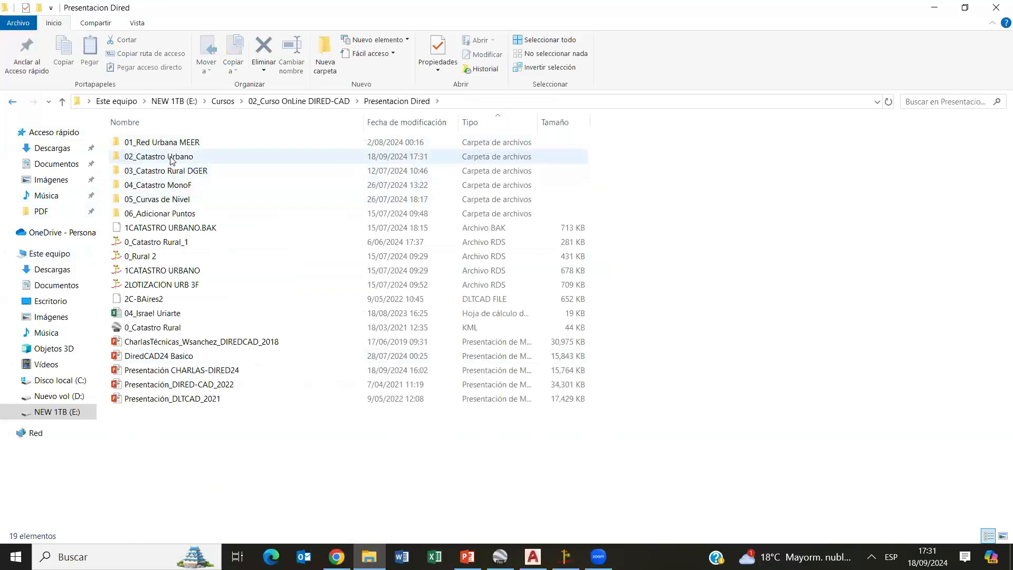
{"action": "left_click", "coordinate": [171, 159]}
{"action": "double_click", "coordinate": [172, 157]}
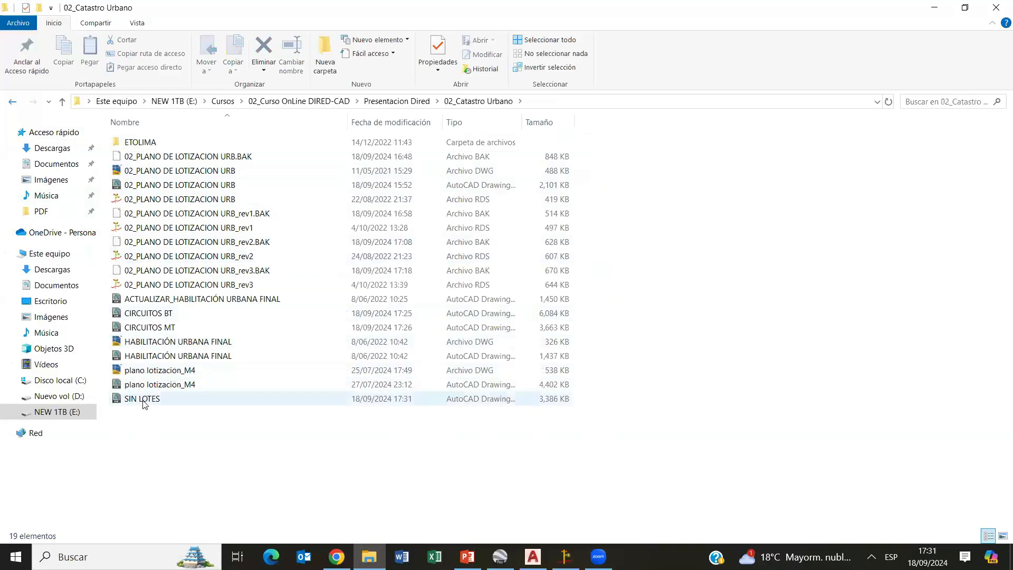
{"action": "double_click", "coordinate": [179, 397]}
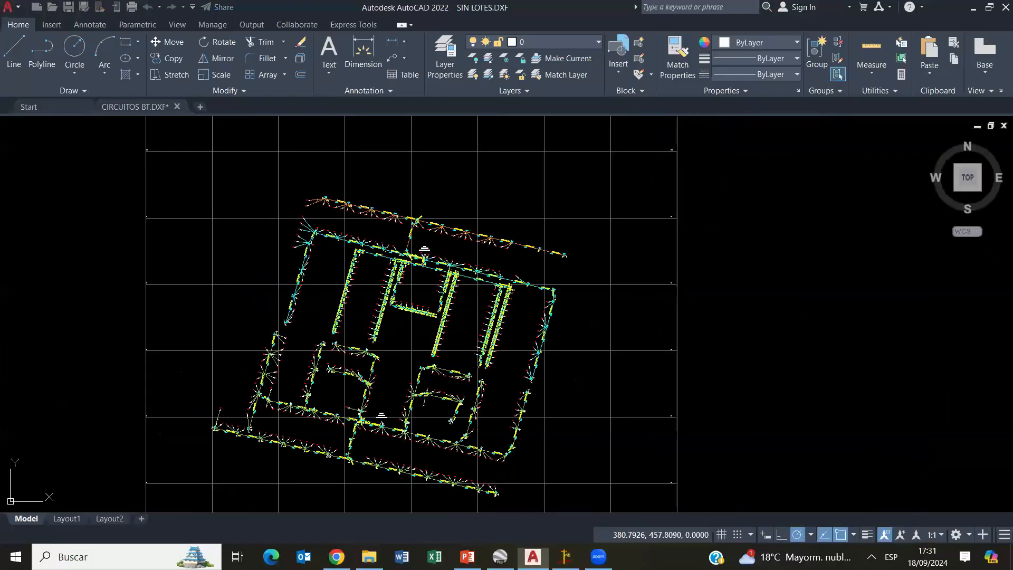
- Examine the exported drawing as a whole, including the circuits, the coordinate grid and the detail tables beneath it
{"action": "scroll", "coordinate": [485, 390], "scroll_direction": "down", "scroll_amount": 4}
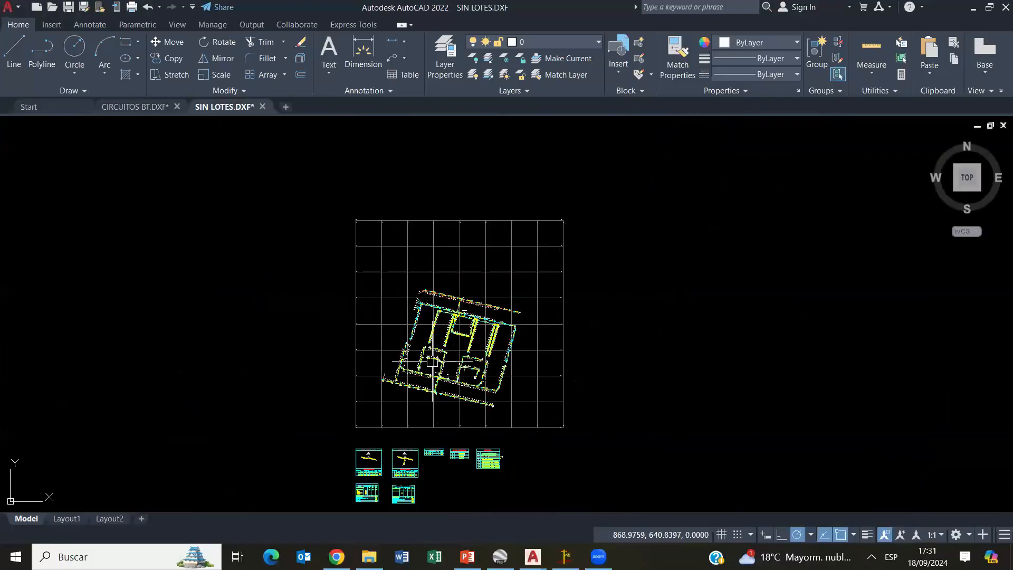
{"action": "mouse_move", "coordinate": [495, 326]}
{"action": "middle_mouse_down"}
{"action": "mouse_move", "coordinate": [267, 302]}
{"action": "mouse_move", "coordinate": [391, 309]}
{"action": "middle_mouse_up"}
{"action": "scroll", "coordinate": [208, 313], "scroll_direction": "down", "scroll_amount": 4}
{"action": "middle_click_drag", "start_coordinate": [146, 302], "coordinate": [287, 318]}
{"action": "scroll", "coordinate": [287, 319], "scroll_direction": "up", "scroll_amount": 8}
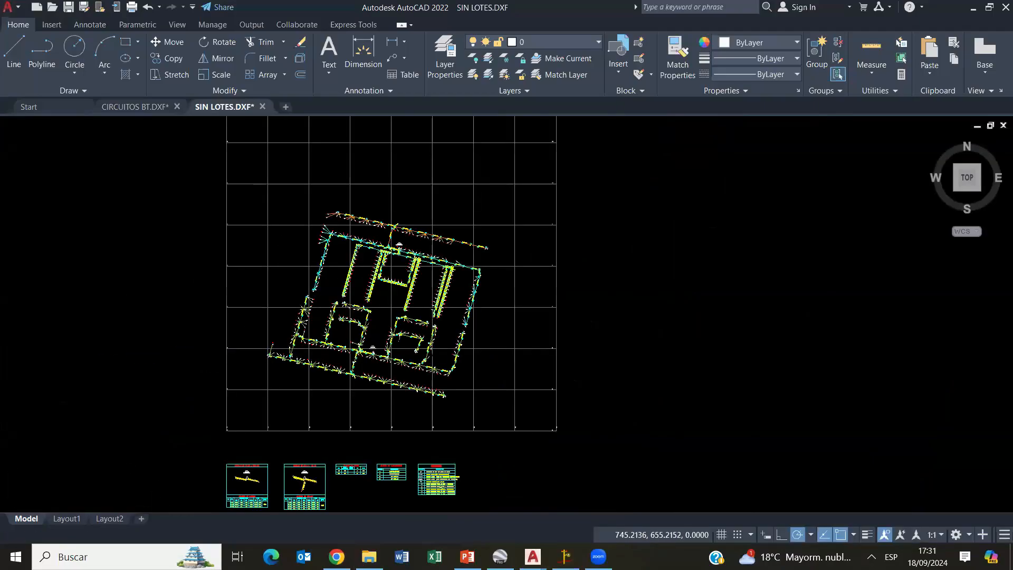
{"action": "scroll", "coordinate": [453, 247], "scroll_direction": "down", "scroll_amount": 6}
{"action": "middle_click_drag", "start_coordinate": [497, 227], "coordinate": [402, 334]}
{"action": "scroll", "coordinate": [324, 354], "scroll_direction": "up", "scroll_amount": 8}
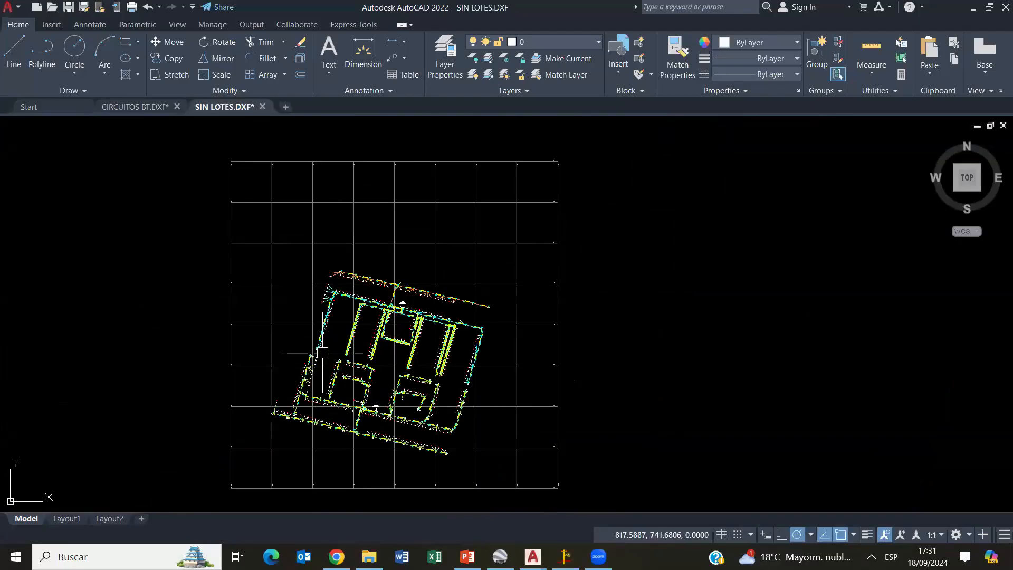
{"action": "middle_click_drag", "start_coordinate": [467, 266], "coordinate": [350, 233]}
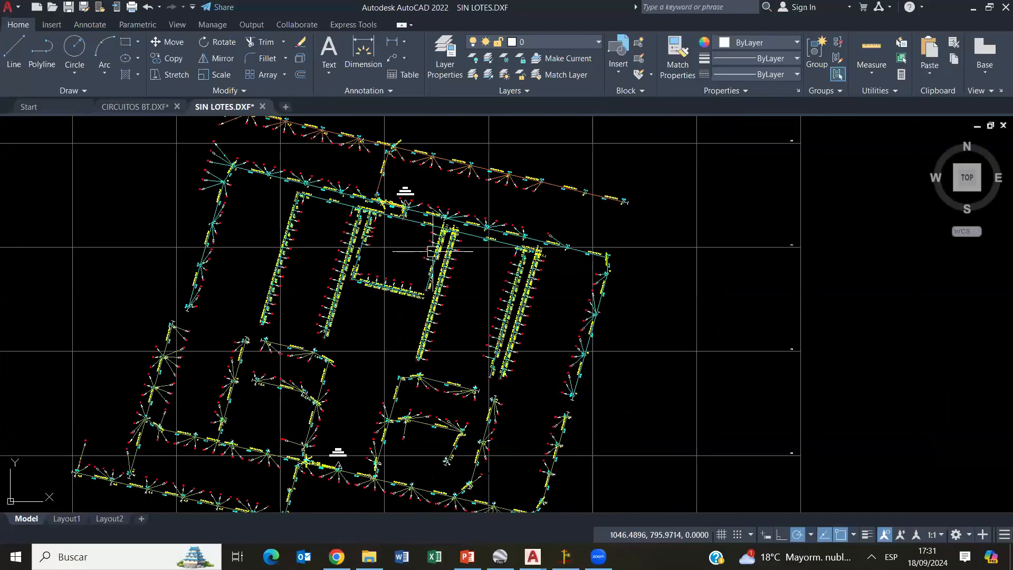
- Inspect the service connection arrow near node SS2.5 and its layer, and clear the selection
{"action": "scroll", "coordinate": [359, 295], "scroll_direction": "up", "scroll_amount": 8}
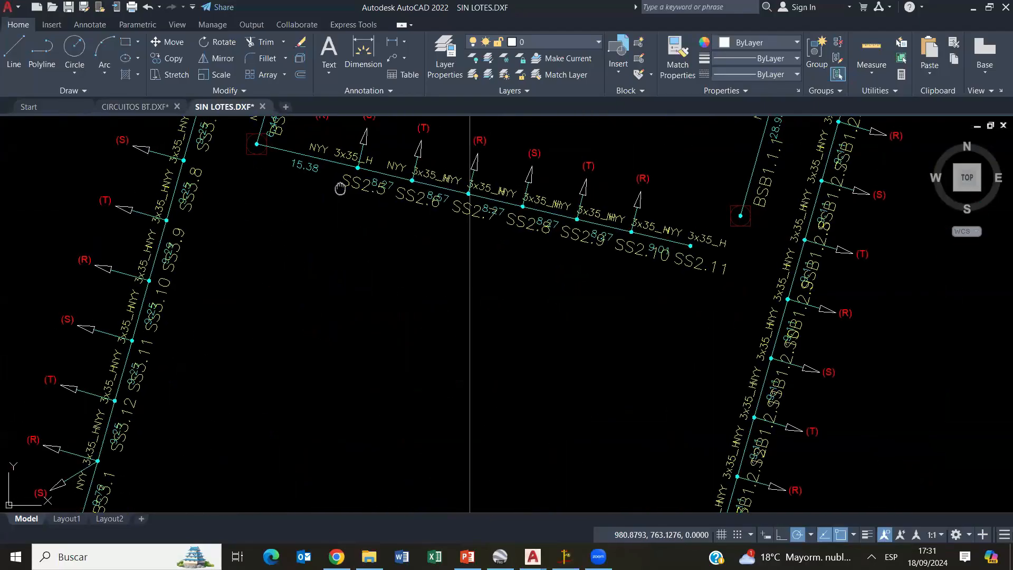
{"action": "left_click", "coordinate": [300, 314]}
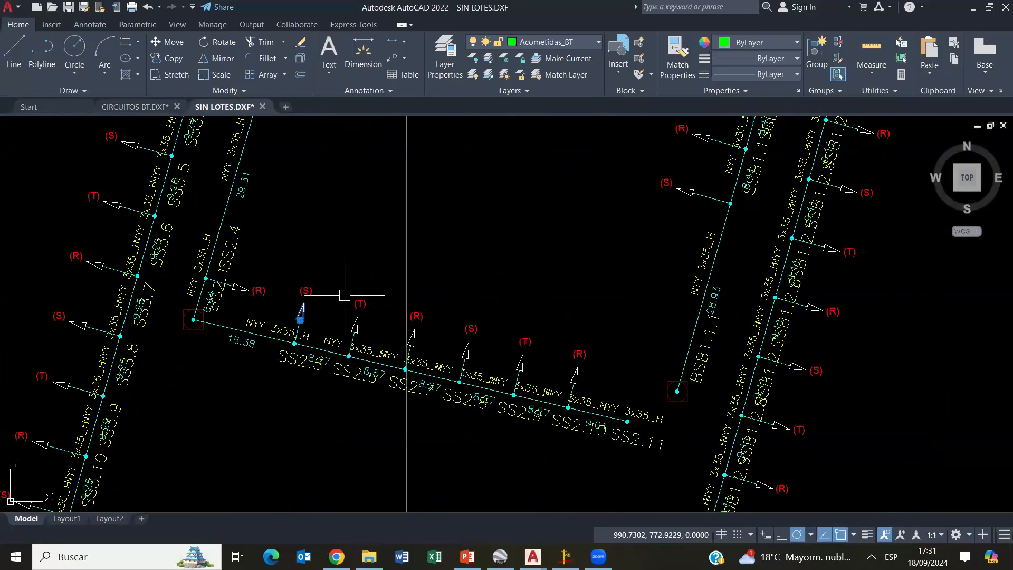
{"action": "left_click", "coordinate": [559, 42]}
{"action": "left_click", "coordinate": [400, 253]}
{"action": "scroll", "coordinate": [399, 253], "scroll_direction": "down", "scroll_amount": 6}
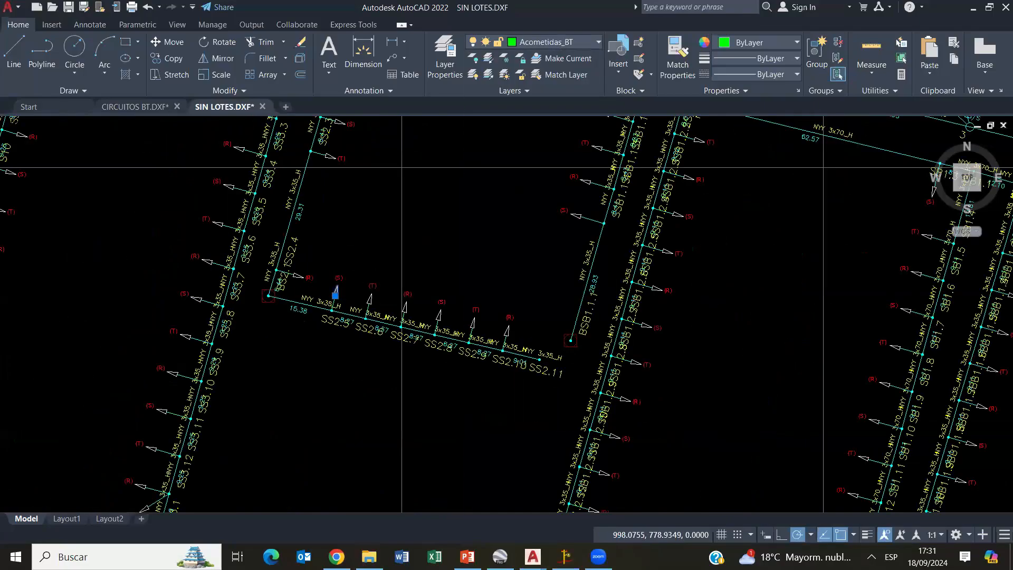
{"action": "key", "text": "Escape"}
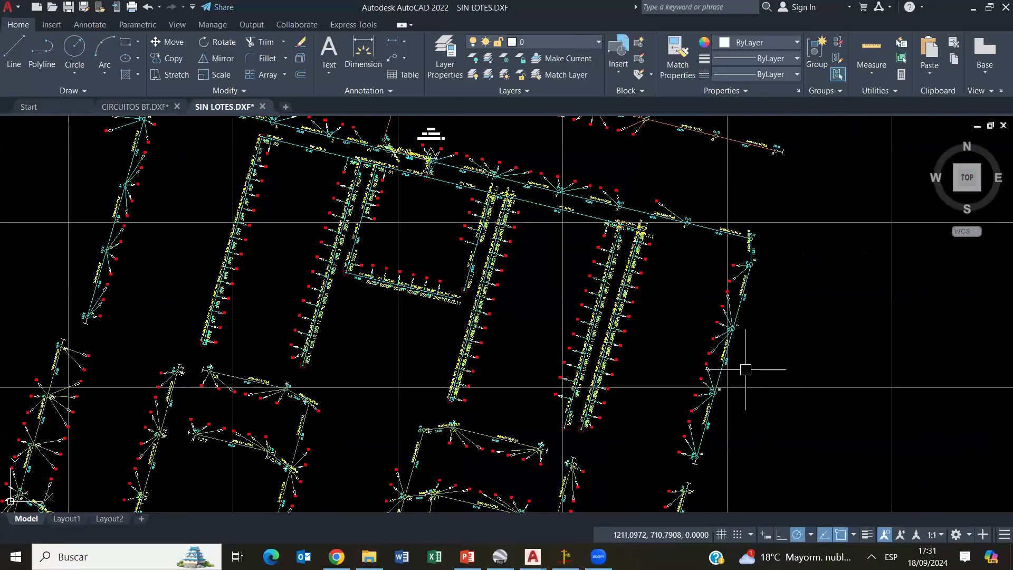
{"action": "left_click", "coordinate": [475, 315]}
{"action": "key", "text": "Escape"}
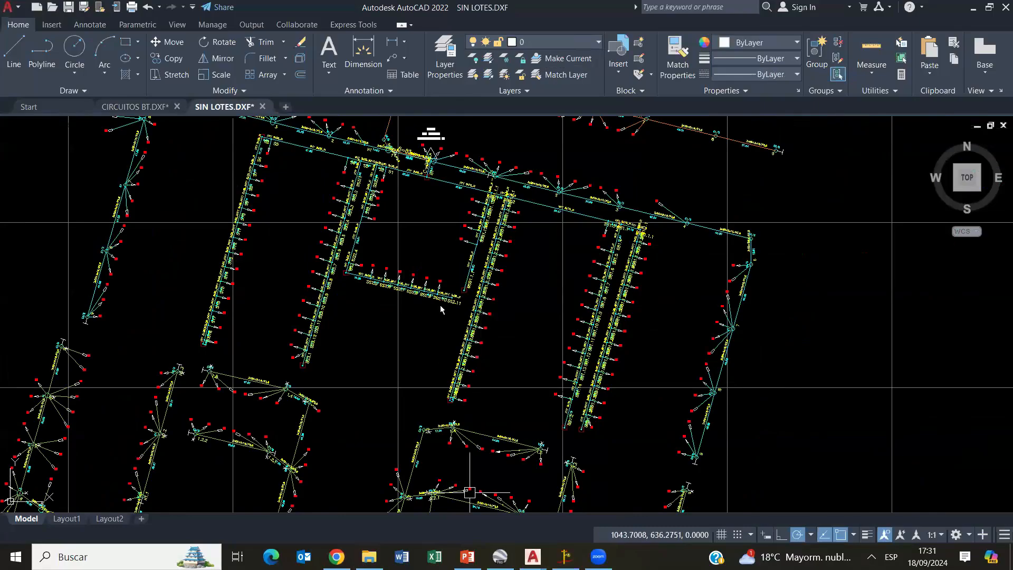
- Switch back to DIRED-CAD and examine the low-voltage conductors and lot connections along circuit C-01 near the 160 kVA substation
{"action": "left_click", "coordinate": [566, 556]}
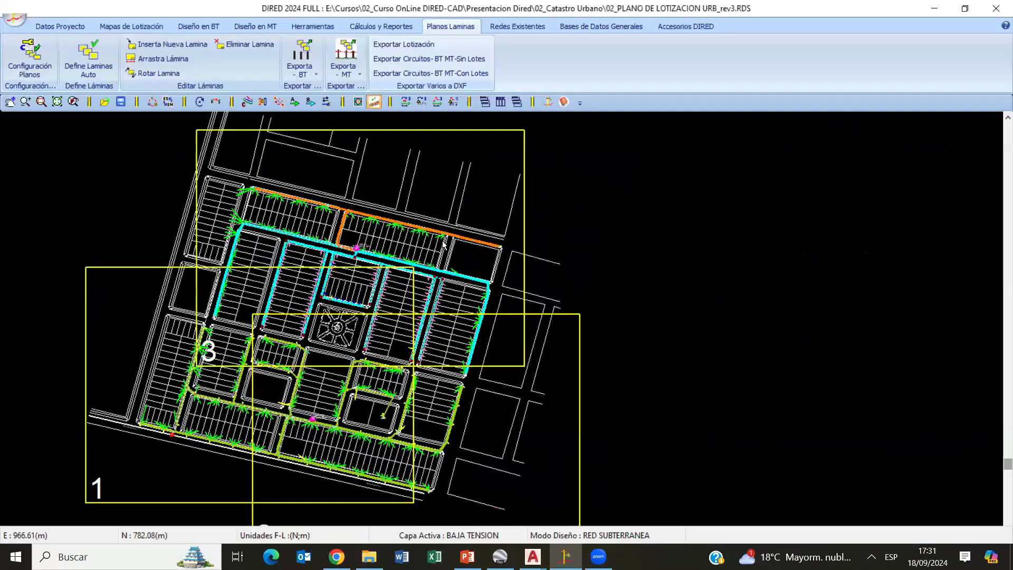
{"action": "mouse_move", "coordinate": [280, 280]}
{"action": "middle_mouse_down"}
{"action": "mouse_move", "coordinate": [439, 241]}
{"action": "mouse_move", "coordinate": [377, 319]}
{"action": "middle_mouse_up"}
{"action": "scroll", "coordinate": [448, 250], "scroll_direction": "up", "scroll_amount": 1}
{"action": "scroll", "coordinate": [387, 313], "scroll_direction": "up", "scroll_amount": 1}
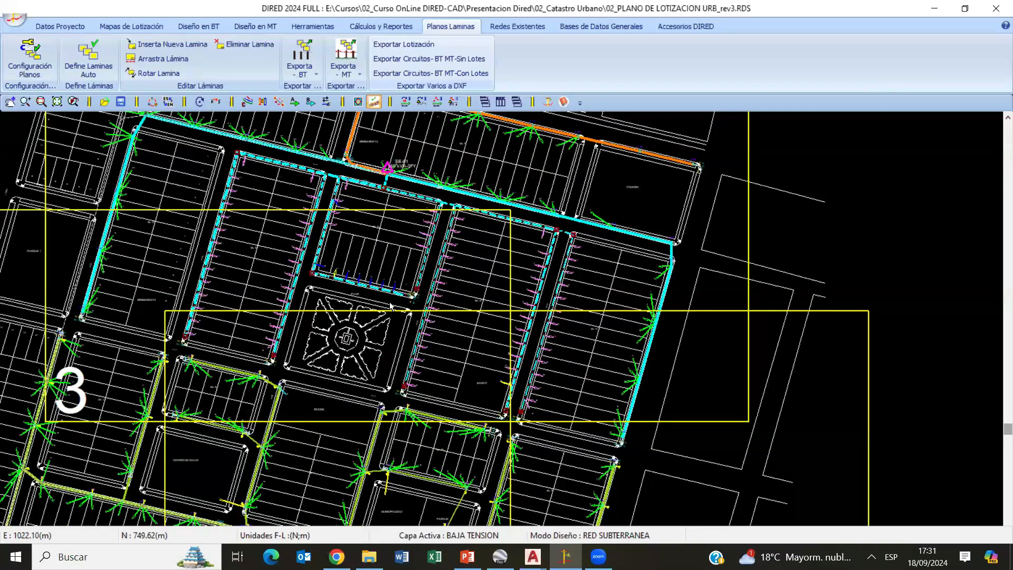
{"action": "middle_click_drag", "start_coordinate": [447, 177], "coordinate": [446, 306]}
{"action": "scroll", "coordinate": [509, 366], "scroll_direction": "up", "scroll_amount": 6}
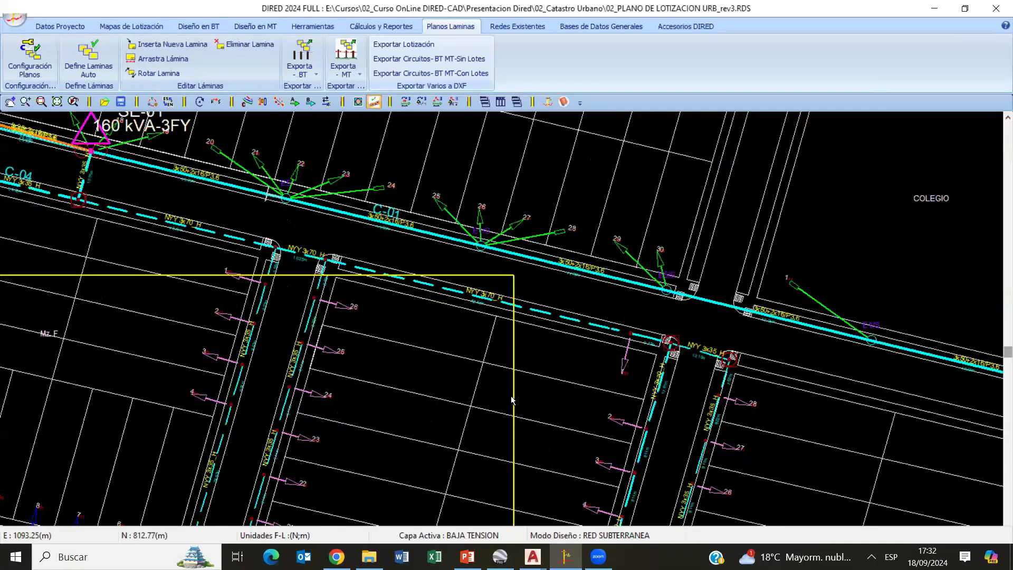
{"action": "middle_click_drag", "start_coordinate": [465, 232], "coordinate": [515, 366]}
{"action": "scroll", "coordinate": [515, 366], "scroll_direction": "up", "scroll_amount": 4}
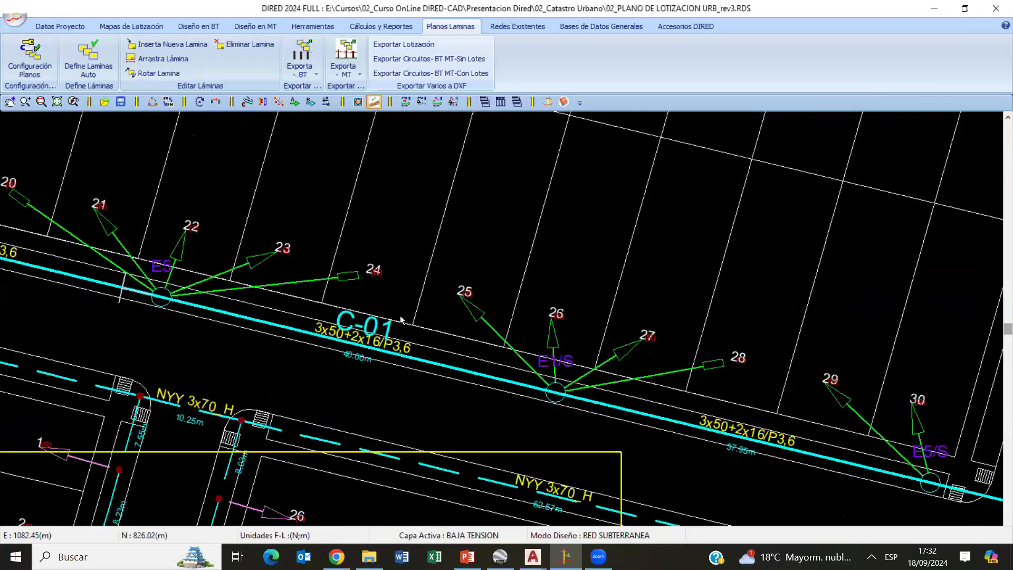
{"action": "middle_click_drag", "start_coordinate": [153, 309], "coordinate": [245, 322]}
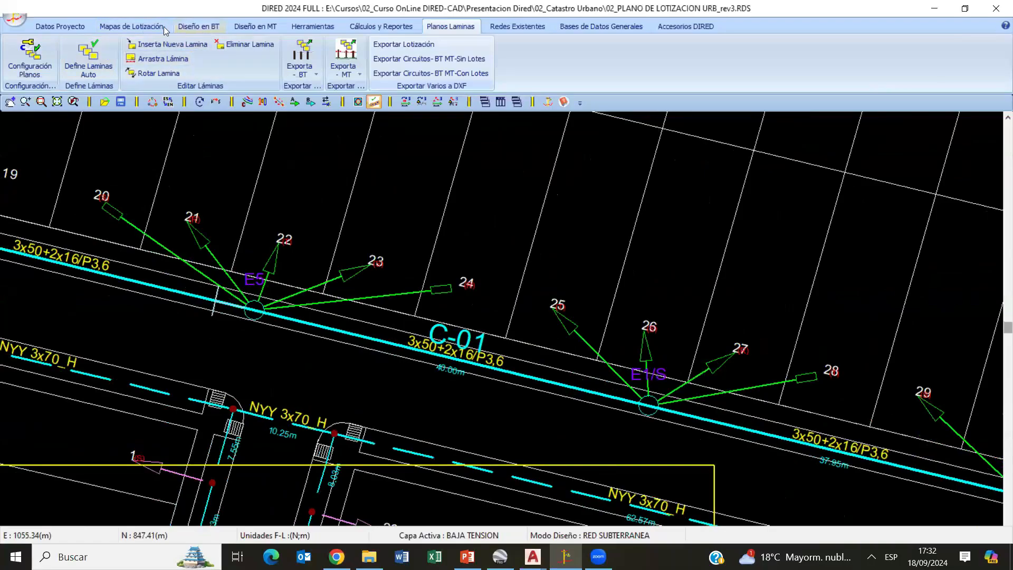
- Open the Hipótesis CMC table and rename HIPÓTESIS I of SECTOR I as EDS Inicial
{"action": "left_click", "coordinate": [71, 28]}
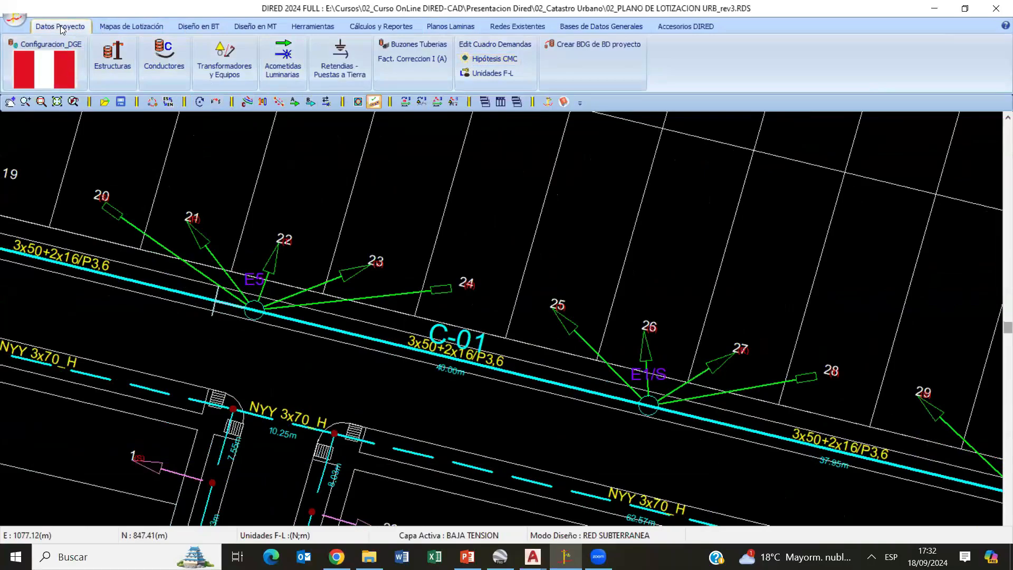
{"action": "left_click", "coordinate": [491, 59]}
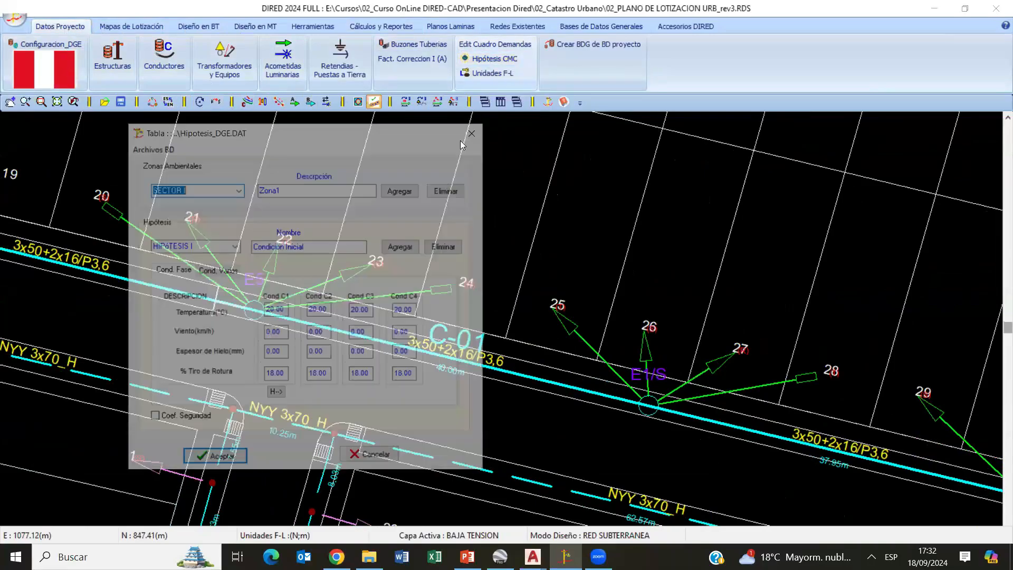
{"action": "left_click_drag", "start_coordinate": [353, 137], "coordinate": [463, 88]}
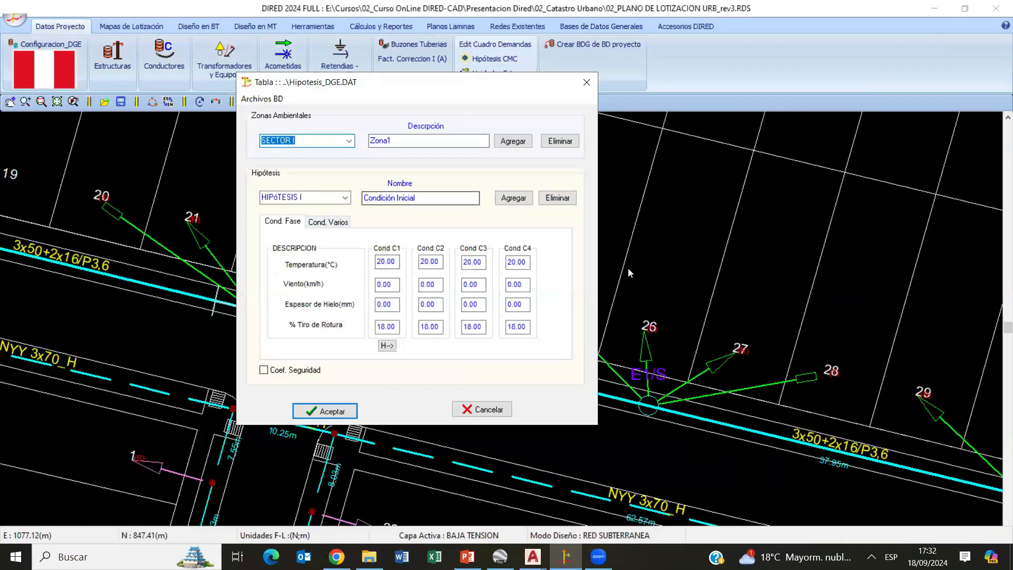
{"action": "left_click", "coordinate": [346, 199]}
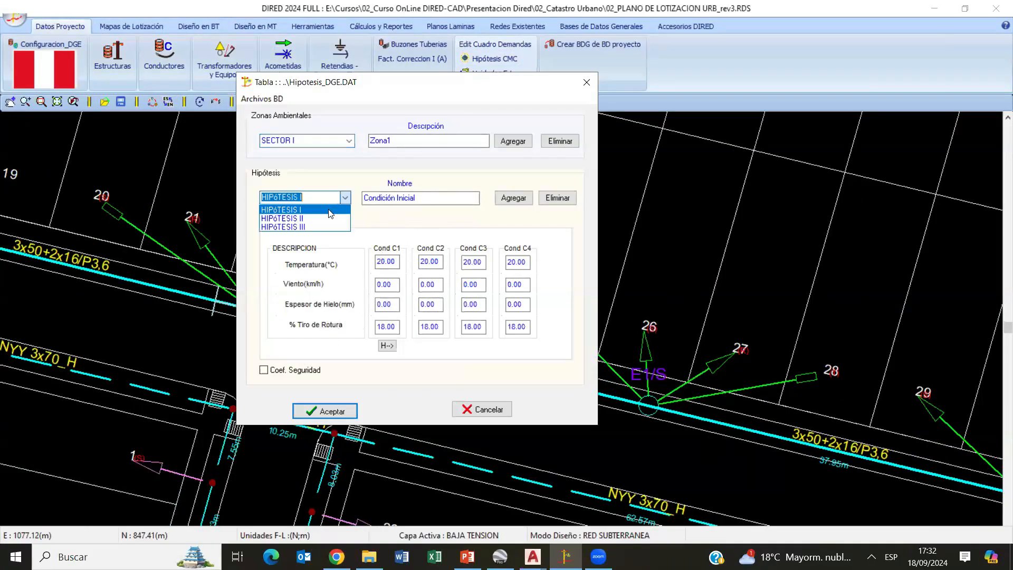
{"action": "left_click", "coordinate": [318, 212]}
{"action": "left_click_drag", "start_coordinate": [422, 198], "coordinate": [349, 196]}
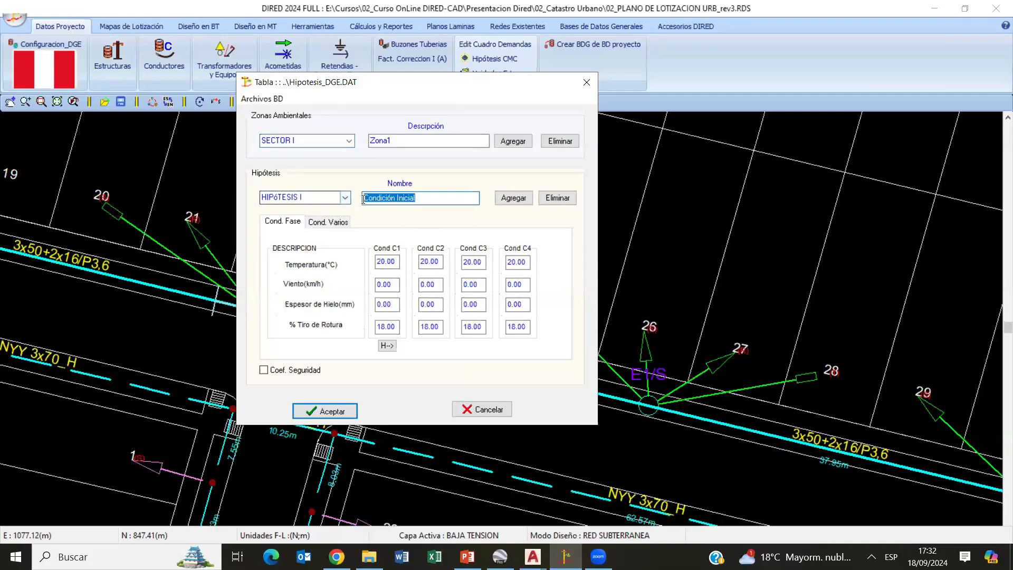
{"action": "left_click", "coordinate": [375, 198]}
{"action": "double_click", "coordinate": [395, 198]}
{"action": "type", "text": "EDS"}
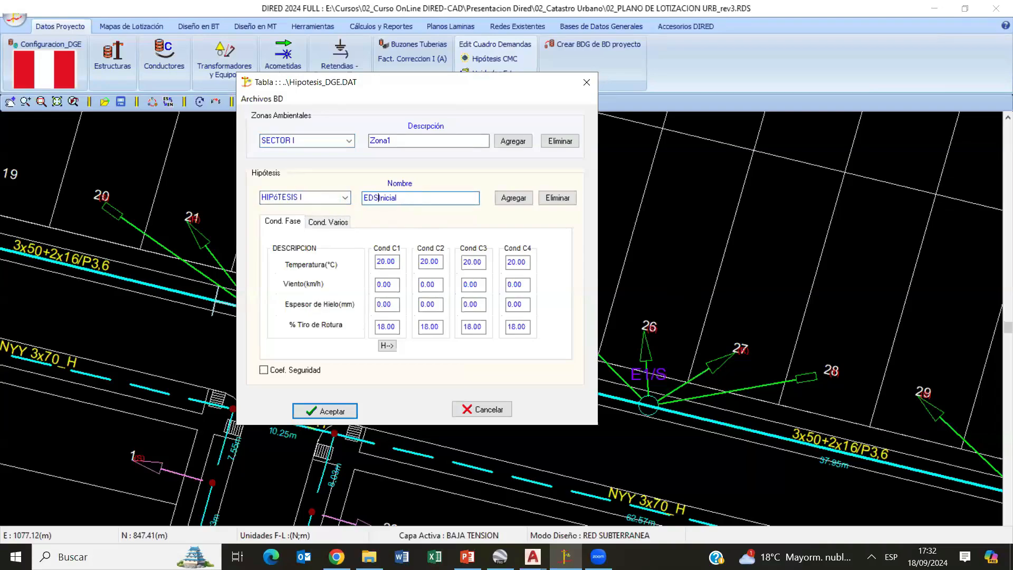
- Go over the % Tiro de Rotura values for phase conductor C1 and the ADSS cable, and accept the hypothesis table
{"action": "double_click", "coordinate": [390, 326]}
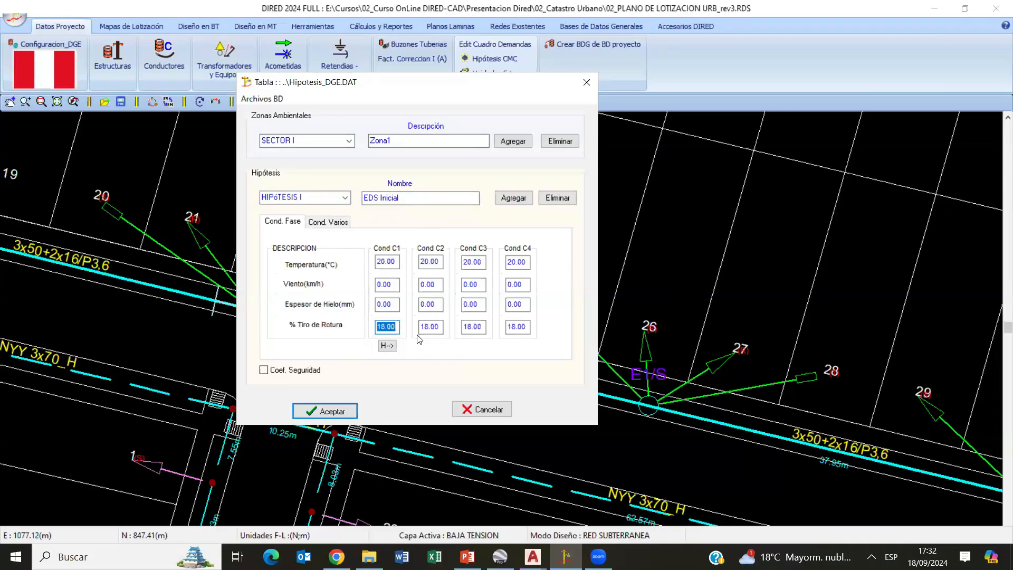
{"action": "type", "text": "15"}
{"action": "left_click", "coordinate": [320, 220]}
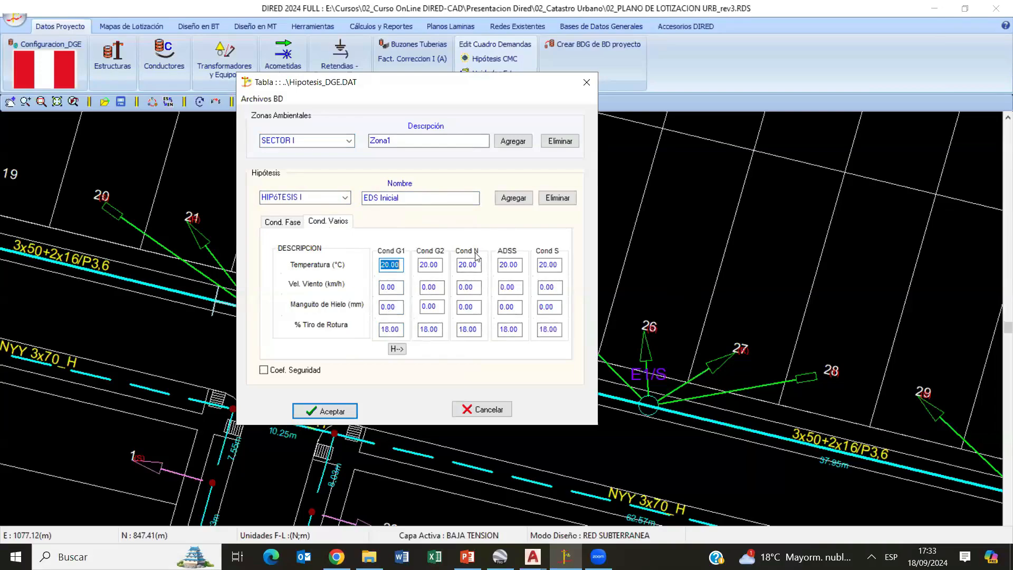
{"action": "left_click", "coordinate": [514, 264]}
{"action": "left_click", "coordinate": [513, 327]}
{"action": "type", "text": "14"}
{"action": "left_click", "coordinate": [325, 411]}
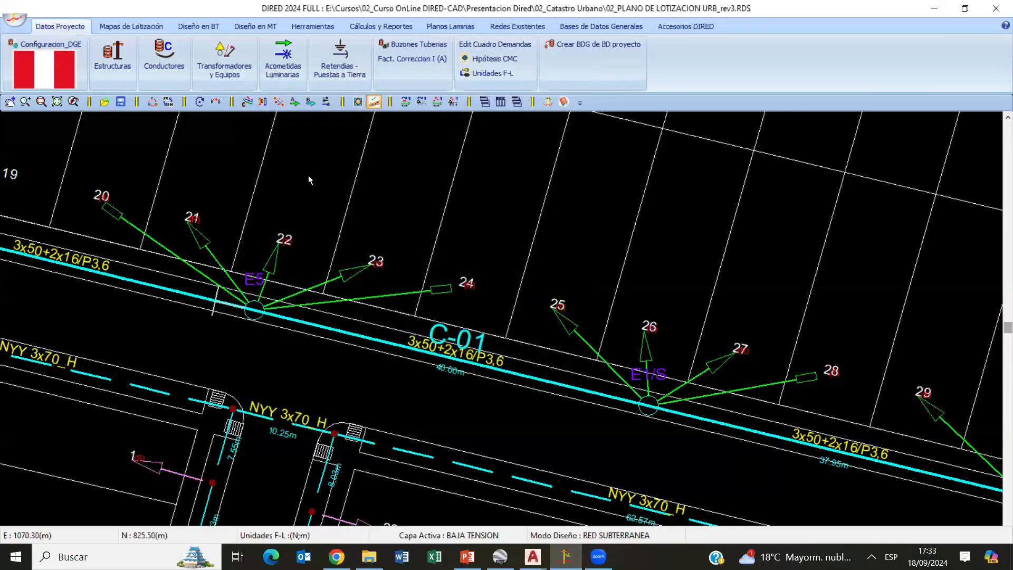
- Calculate the mechanical behaviour of the medium-voltage AAAC-35 conductor for spans from 10 to 100 m, review the table and close it
{"action": "left_click", "coordinate": [389, 27]}
{"action": "left_click", "coordinate": [372, 44]}
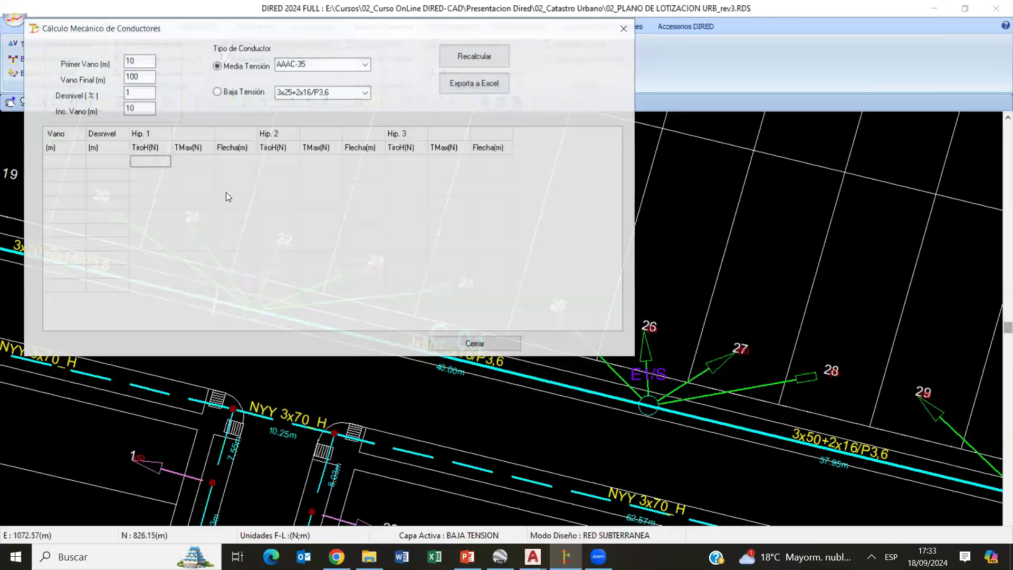
{"action": "left_click", "coordinate": [468, 62]}
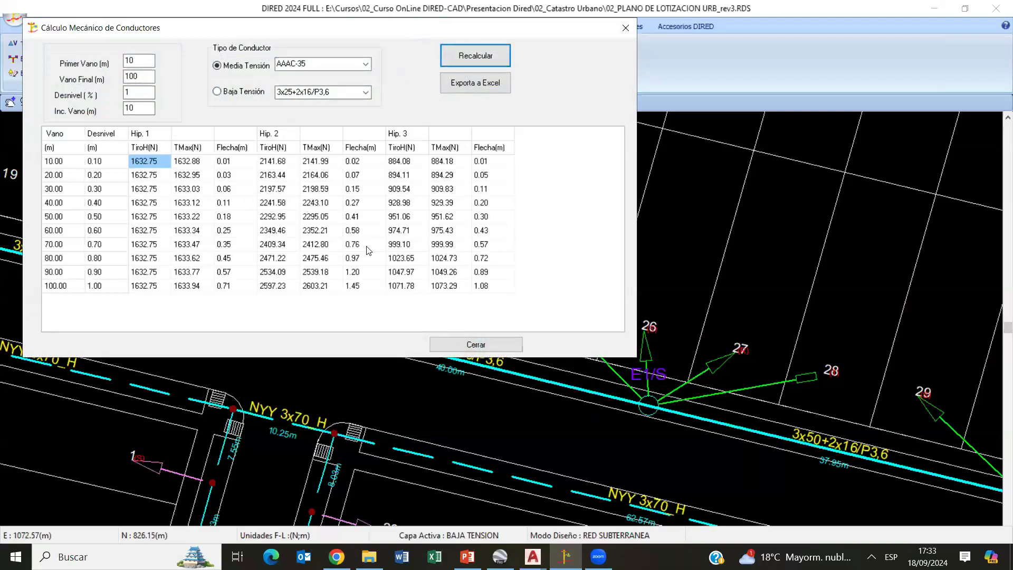
{"action": "left_click", "coordinate": [494, 344]}
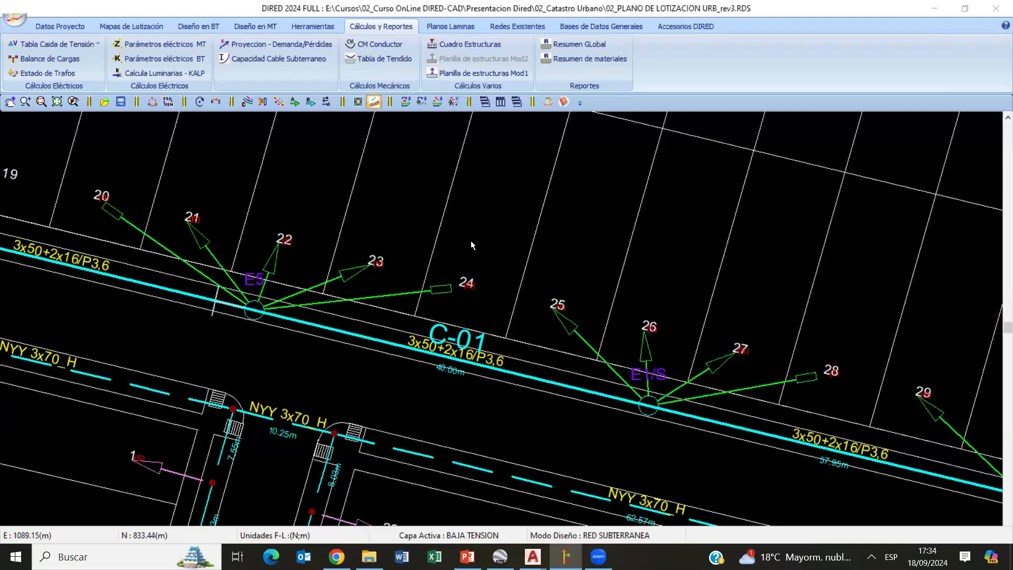
{"action": "scroll", "coordinate": [440, 280], "scroll_direction": "down", "scroll_amount": 1}
{"action": "scroll", "coordinate": [440, 281], "scroll_direction": "down", "scroll_amount": 5}
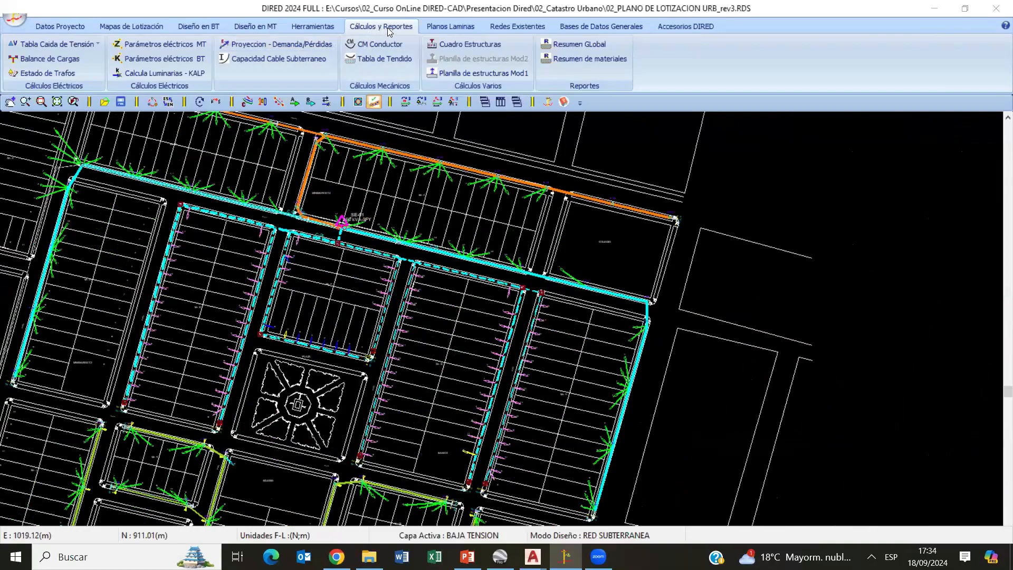
{"action": "left_click", "coordinate": [196, 26]}
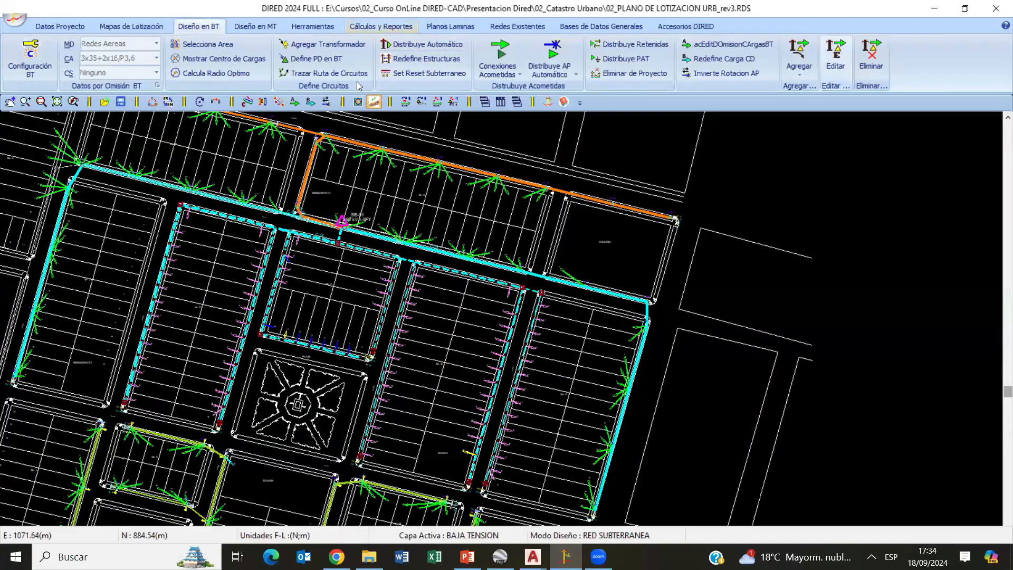
{"action": "left_click", "coordinate": [381, 26]}
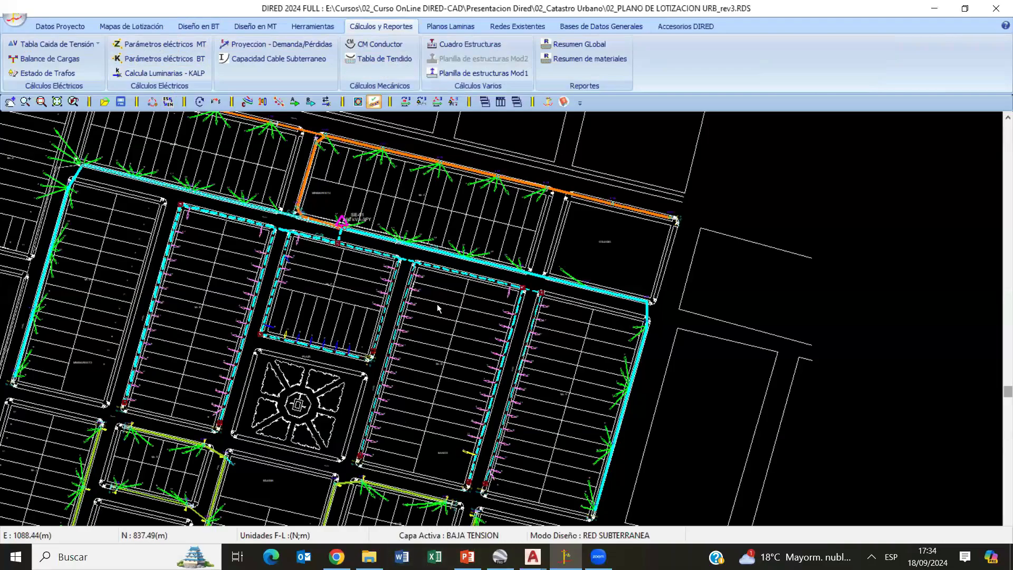
{"action": "left_click", "coordinate": [437, 30]}
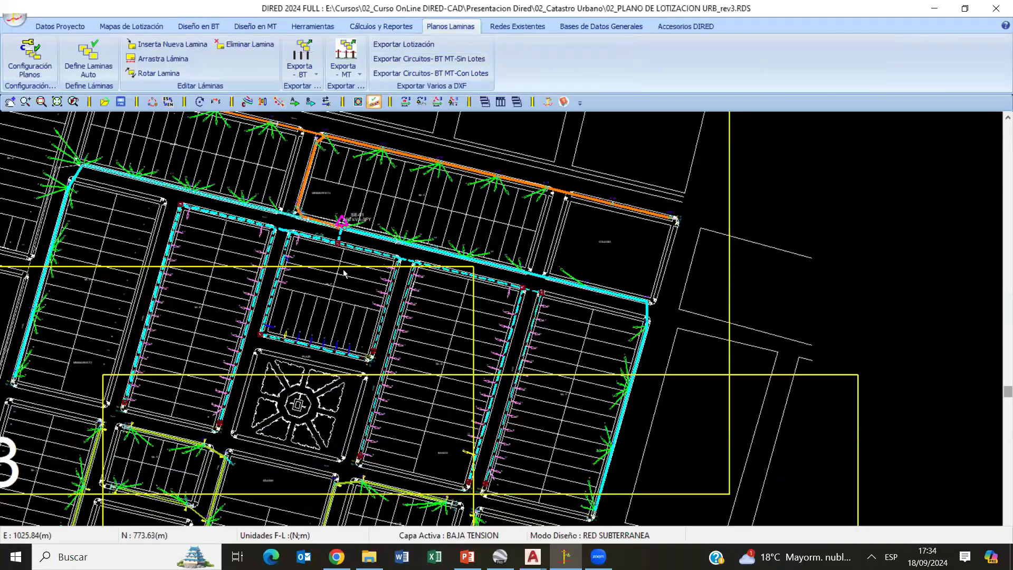
- With MEDIA TENSION as the active layer, review the voltage drop table (VF) for PD-00 circuit C-01 and close it
{"action": "left_click", "coordinate": [372, 28]}
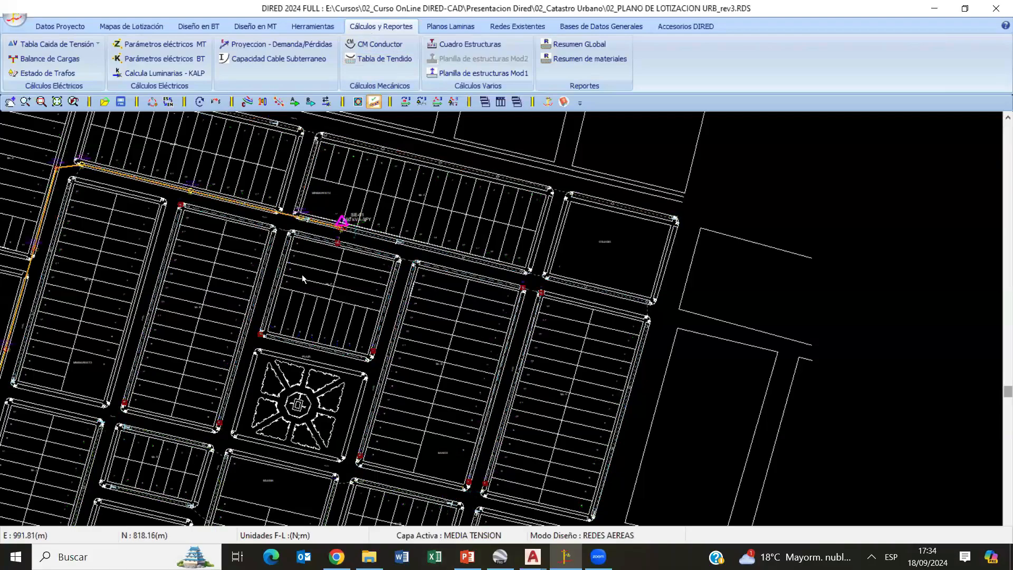
{"action": "scroll", "coordinate": [301, 274], "scroll_direction": "down", "scroll_amount": 2}
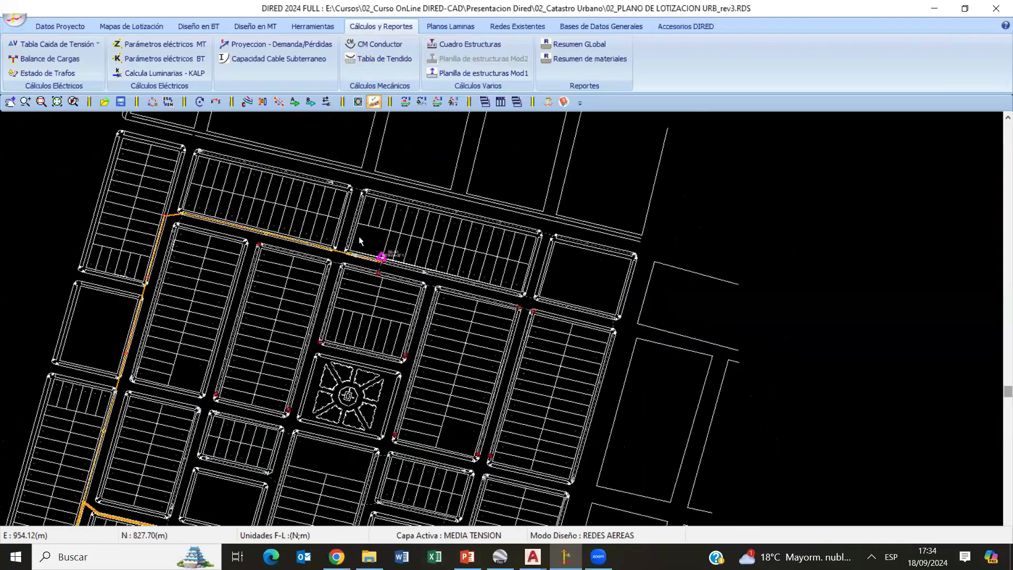
{"action": "left_click", "coordinate": [58, 44]}
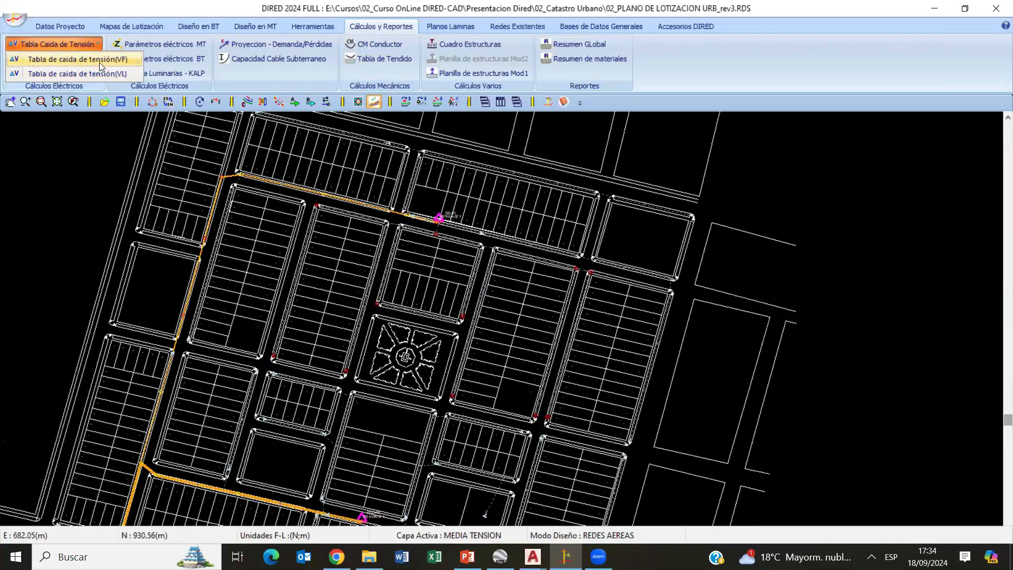
{"action": "left_click", "coordinate": [99, 60]}
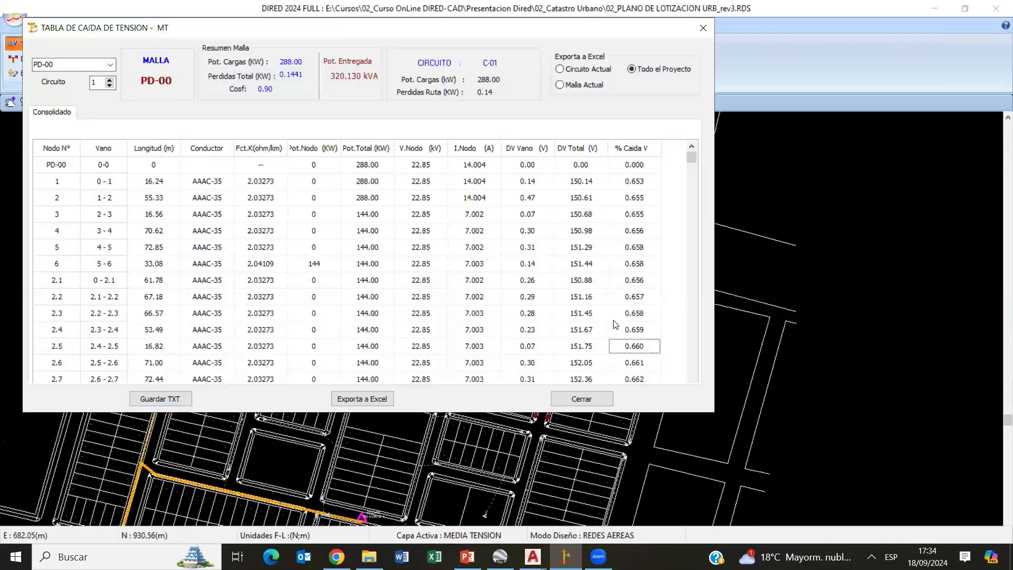
{"action": "scroll", "coordinate": [618, 324], "scroll_direction": "down", "scroll_amount": 1}
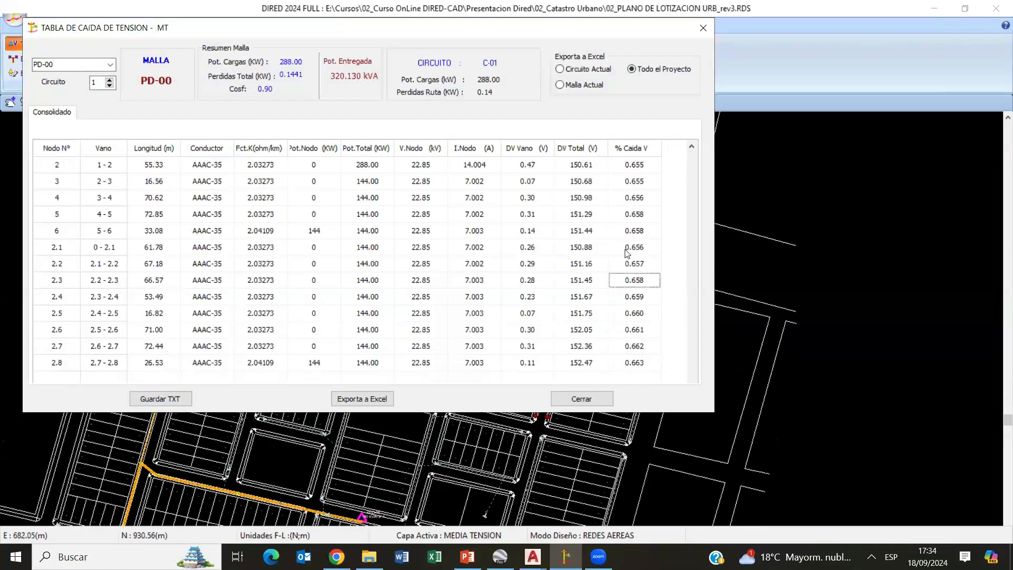
{"action": "left_click", "coordinate": [595, 399]}
- Examine the medium-voltage sheet layout over the urban plan and the available MT export options
{"action": "left_click", "coordinate": [444, 29]}
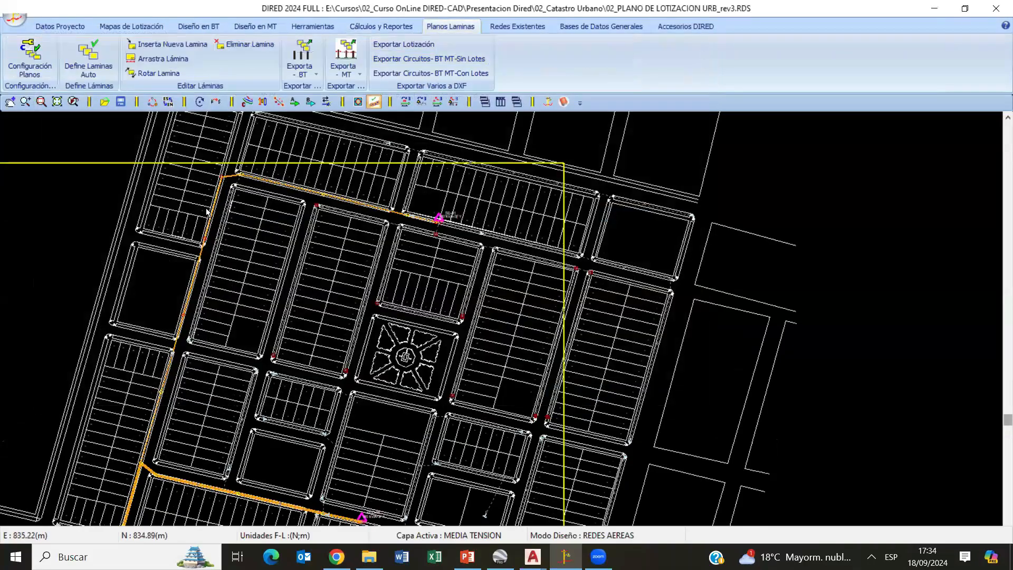
{"action": "scroll", "coordinate": [558, 325], "scroll_direction": "down", "scroll_amount": 3}
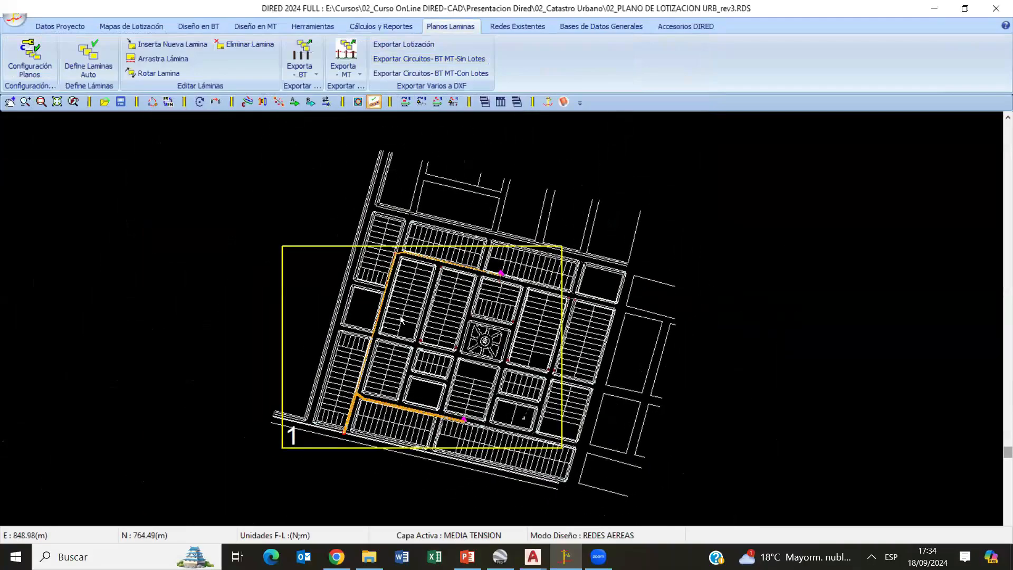
{"action": "scroll", "coordinate": [401, 319], "scroll_direction": "up", "scroll_amount": 3}
{"action": "left_click", "coordinate": [345, 72]}
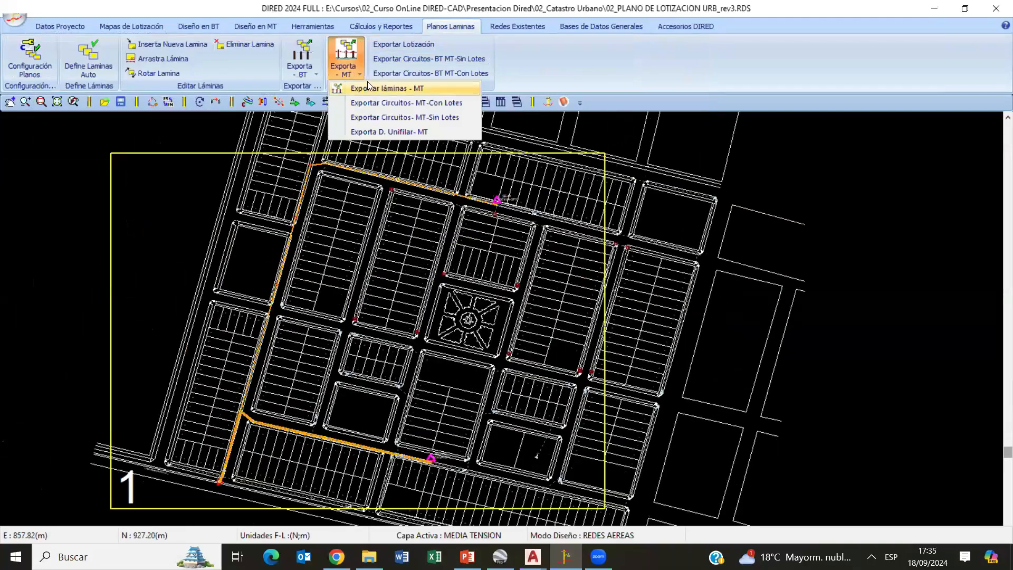
{"action": "left_click", "coordinate": [410, 294]}
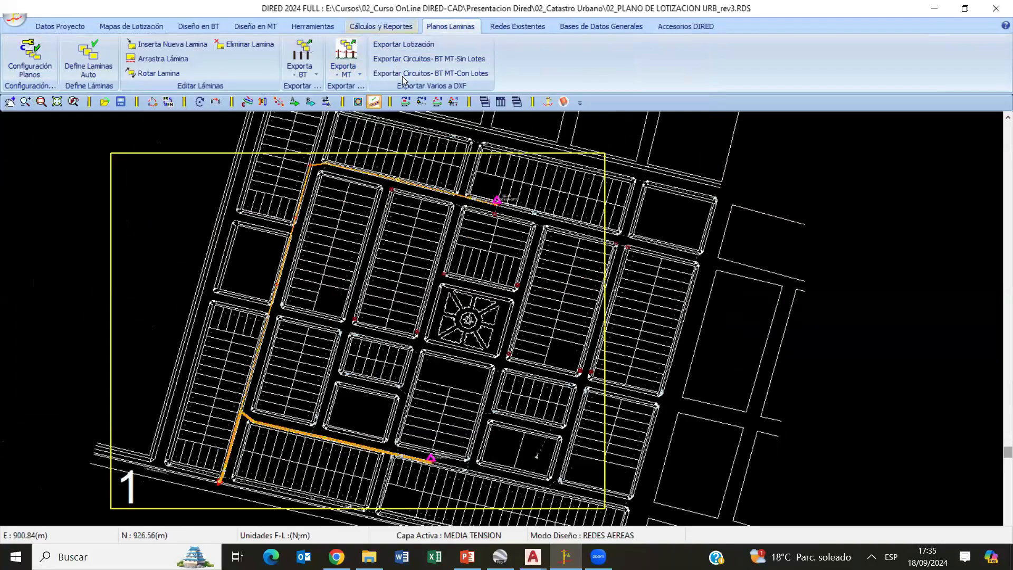
- Review the Mod1 structure schedule for PD-00 circuit C-01 and the medium-voltage materials summary, closing each report
{"action": "left_click", "coordinate": [375, 26]}
{"action": "left_click", "coordinate": [509, 73]}
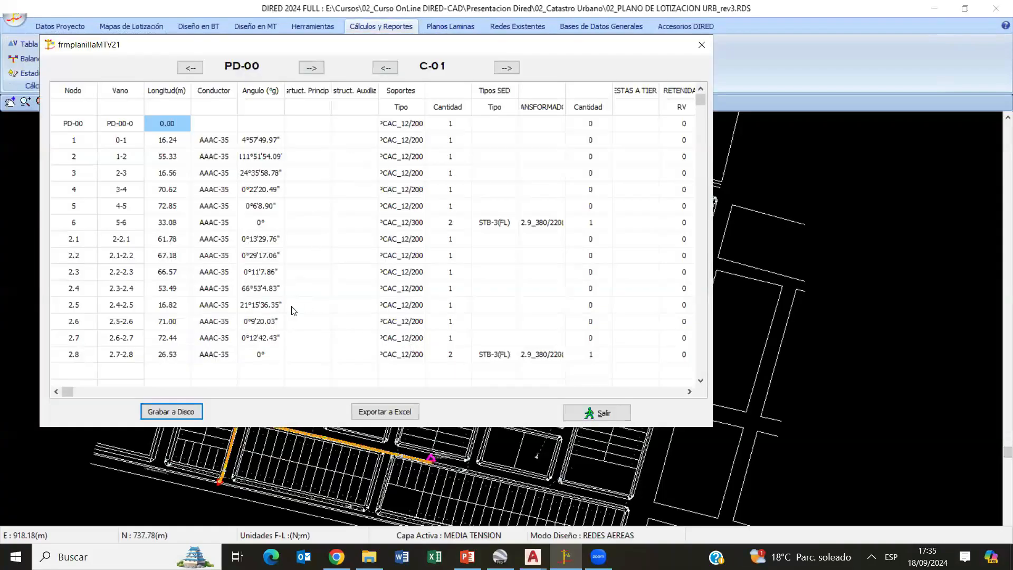
{"action": "left_click_drag", "start_coordinate": [457, 287], "coordinate": [495, 275]}
{"action": "left_click_drag", "start_coordinate": [541, 272], "coordinate": [718, 279]}
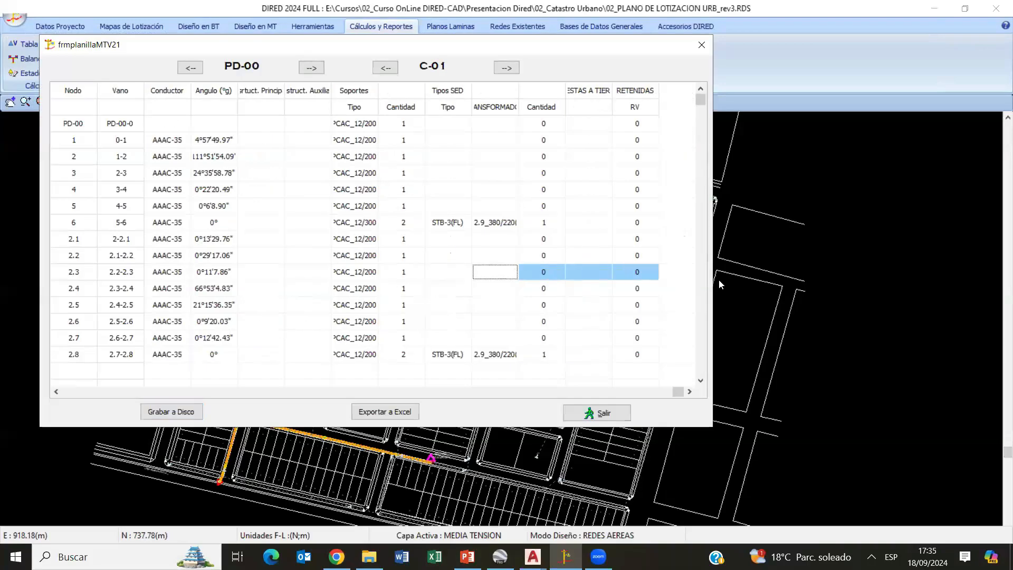
{"action": "left_click", "coordinate": [569, 413]}
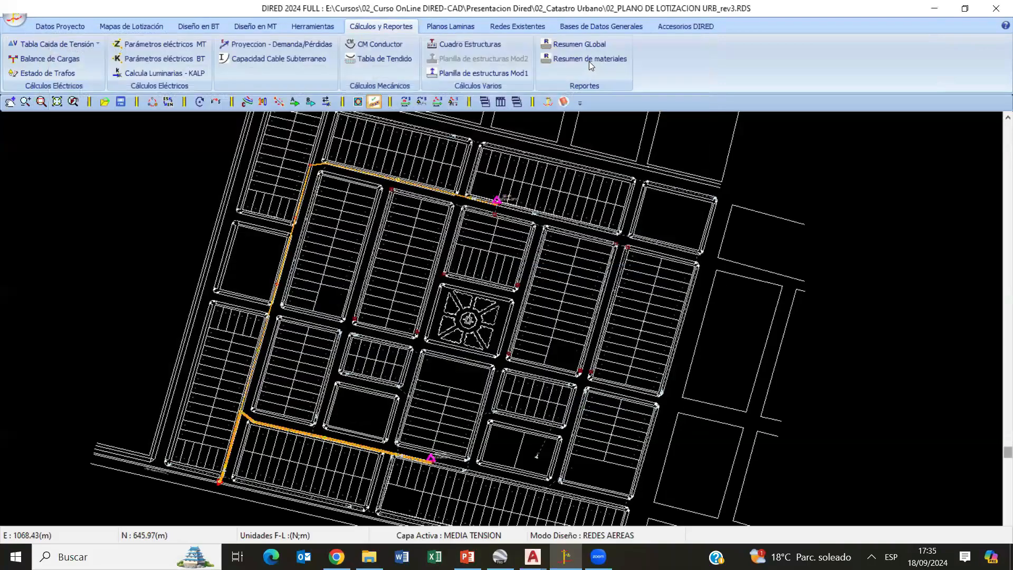
{"action": "left_click", "coordinate": [591, 60]}
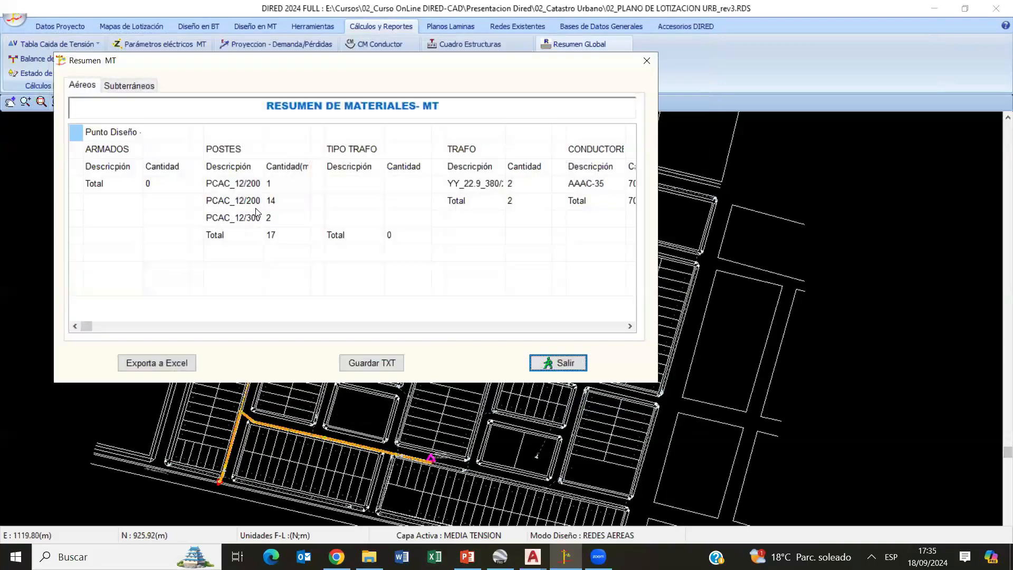
{"action": "left_click", "coordinate": [551, 362]}
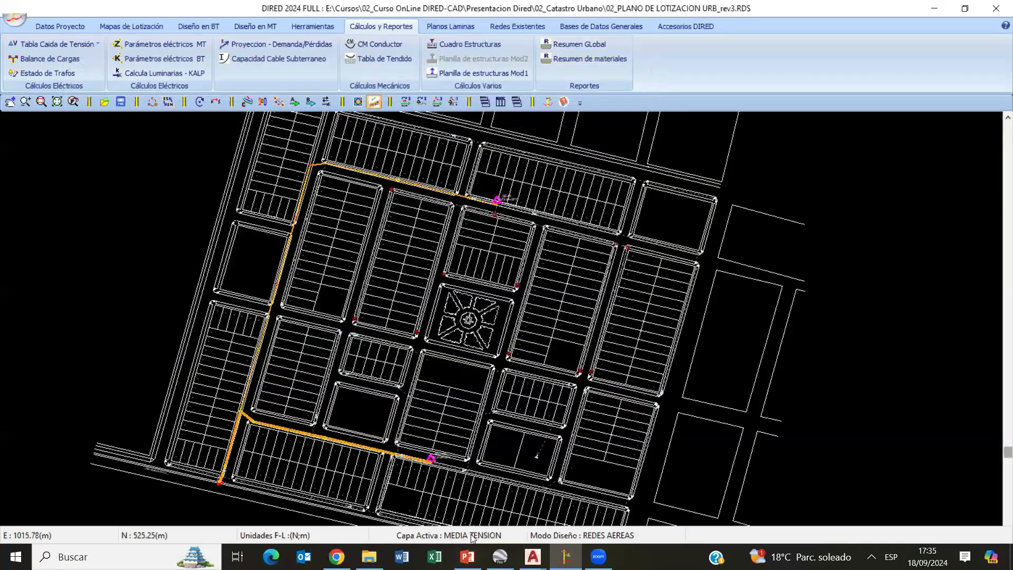
- Switch the active layer to BAJA TENSION
{"action": "left_click", "coordinate": [472, 535]}
{"action": "left_click", "coordinate": [471, 535]}
{"action": "left_click", "coordinate": [472, 536]}
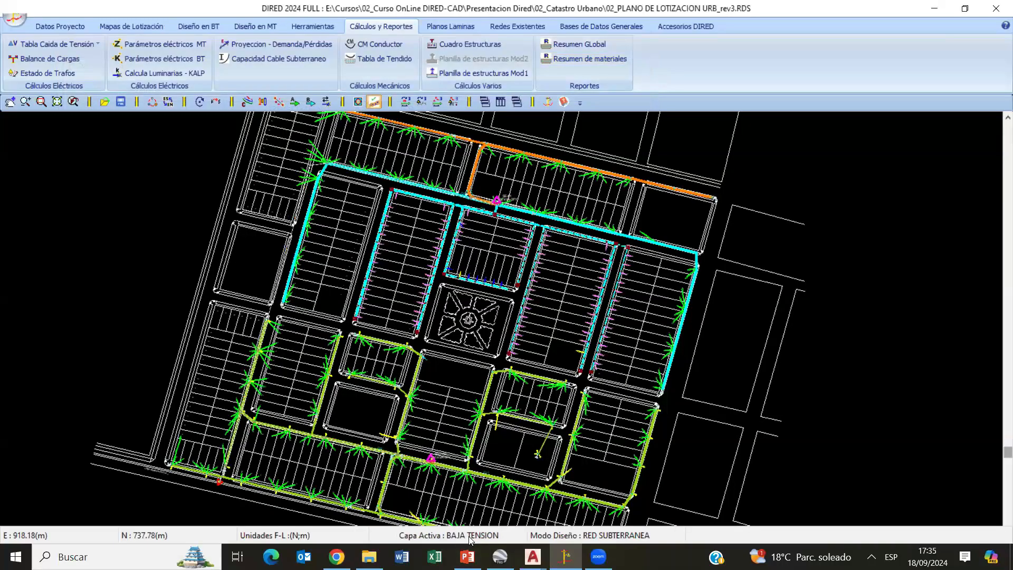
{"action": "left_click", "coordinate": [199, 27]}
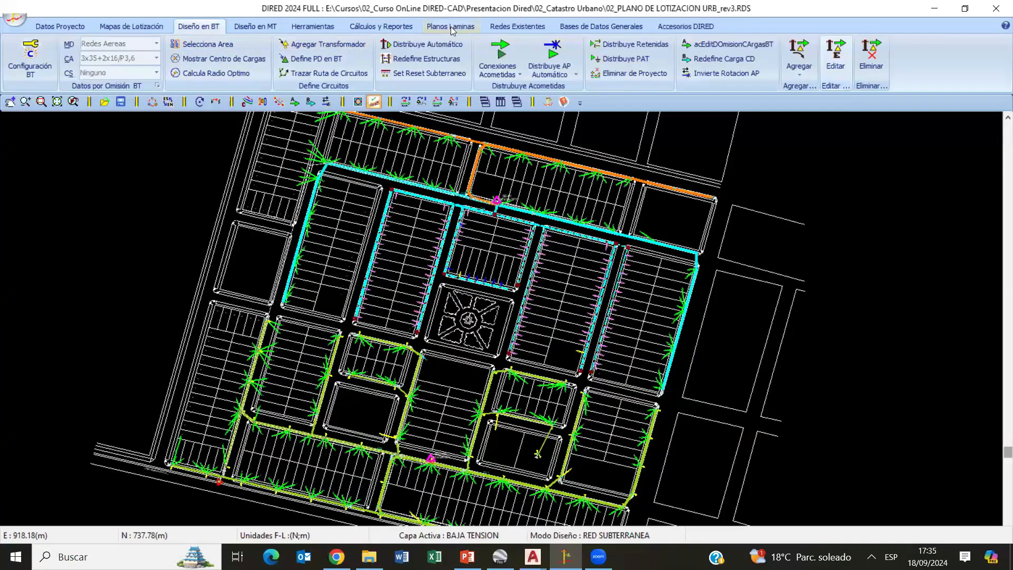
{"action": "left_click", "coordinate": [414, 29]}
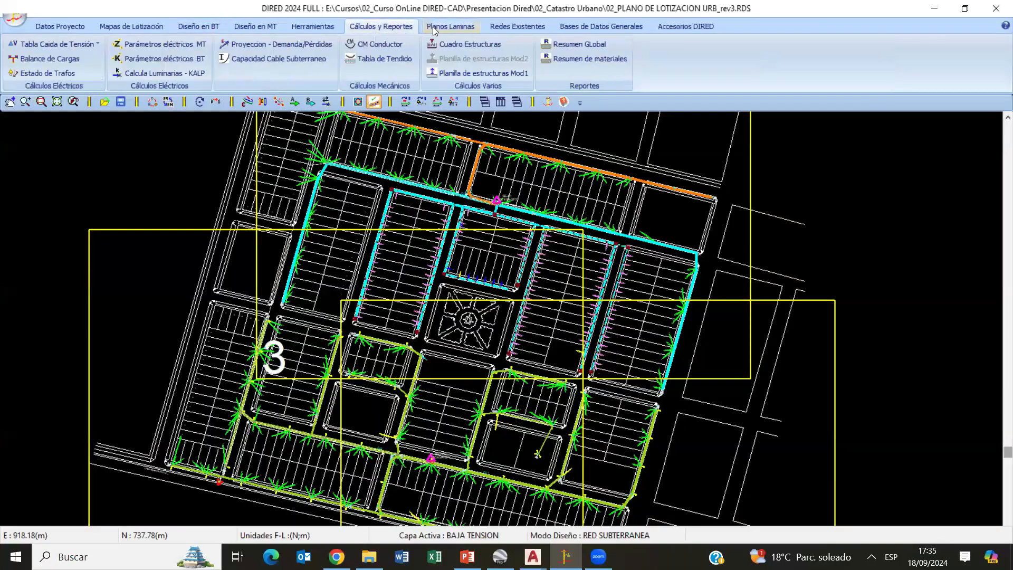
{"action": "left_click", "coordinate": [436, 29]}
{"action": "left_click", "coordinate": [270, 27]}
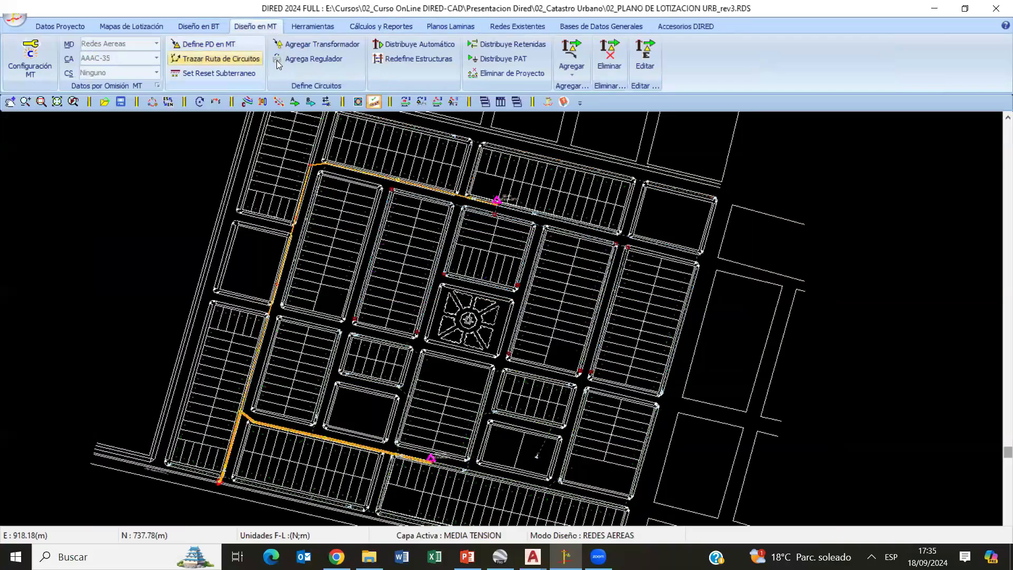
{"action": "left_click", "coordinate": [378, 29]}
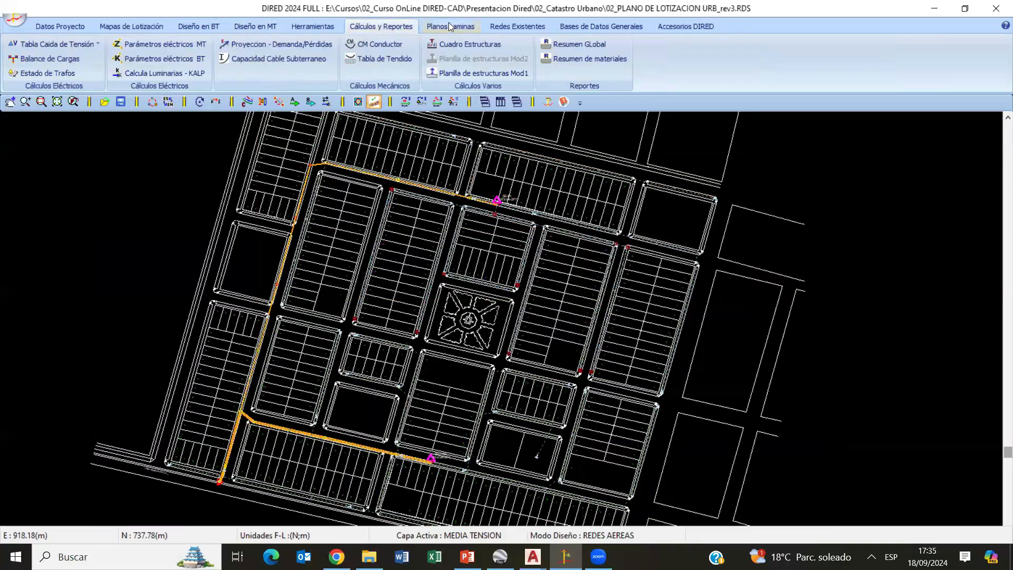
{"action": "left_click", "coordinate": [450, 26]}
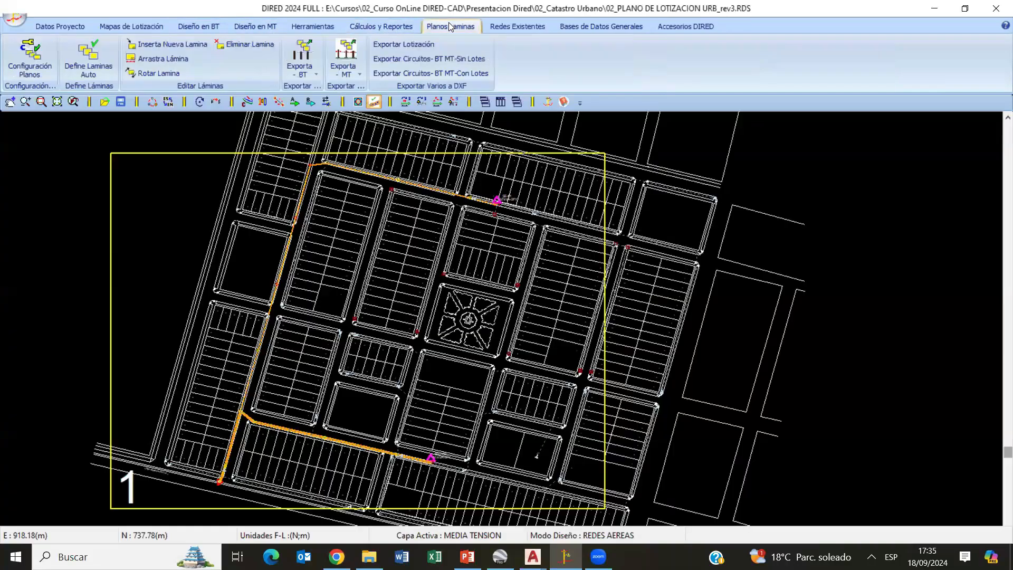
{"action": "left_click", "coordinate": [200, 28]}
{"action": "left_click", "coordinate": [380, 27]}
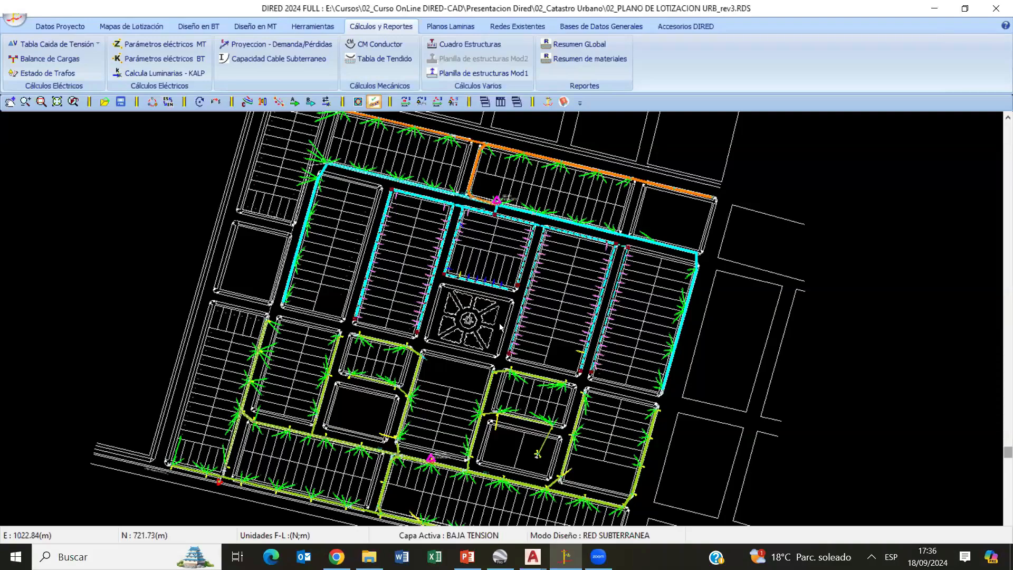
- Examine the low-voltage circuits from the underground spans around Mz. G to the overhead circuits beside Mz. C and COLEGIO
{"action": "scroll", "coordinate": [499, 323], "scroll_direction": "down", "scroll_amount": 2}
{"action": "scroll", "coordinate": [507, 326], "scroll_direction": "up", "scroll_amount": 2}
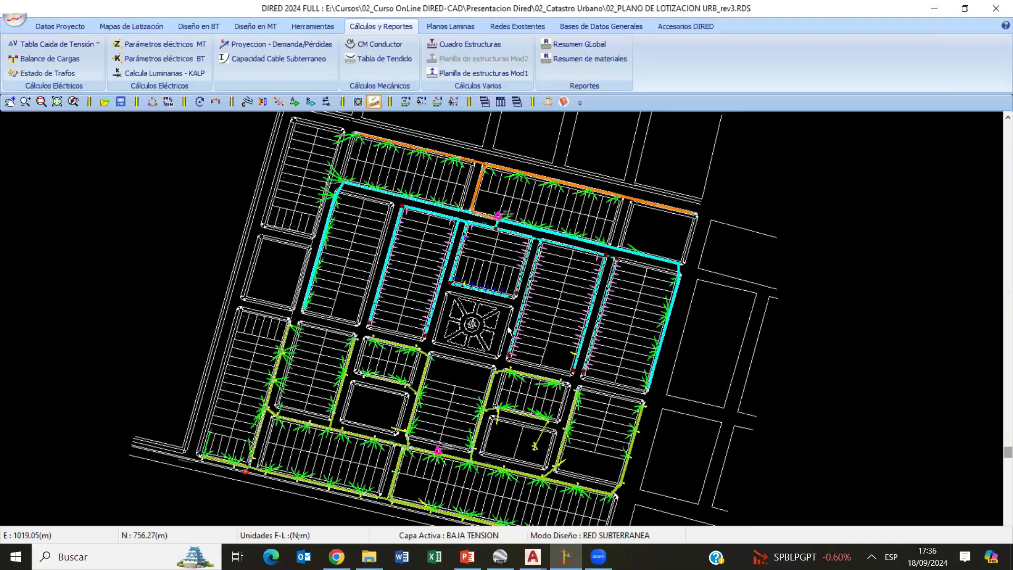
{"action": "scroll", "coordinate": [508, 326], "scroll_direction": "up", "scroll_amount": 6}
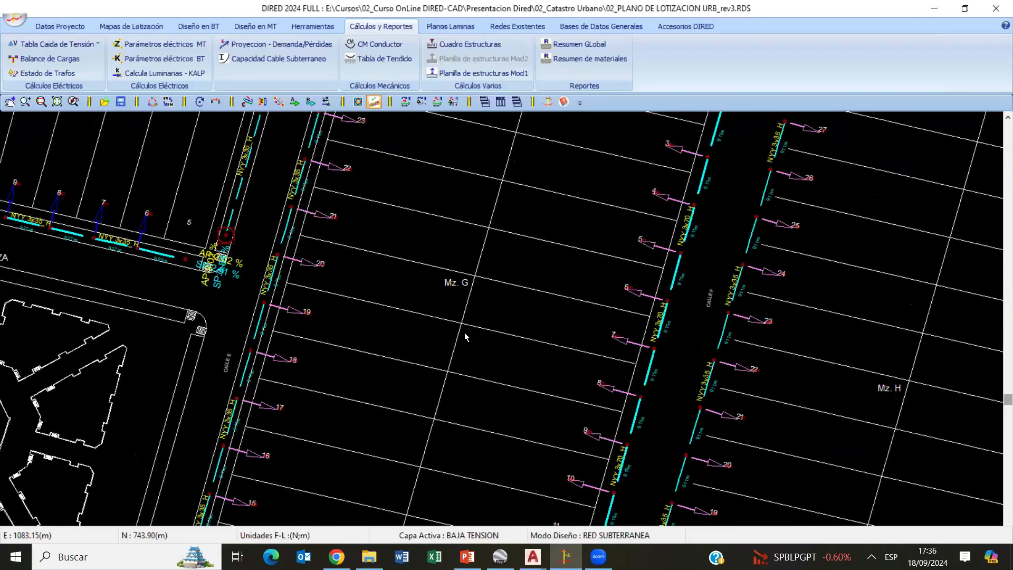
{"action": "mouse_move", "coordinate": [442, 290]}
{"action": "middle_mouse_down"}
{"action": "mouse_move", "coordinate": [368, 400]}
{"action": "mouse_move", "coordinate": [340, 414]}
{"action": "middle_mouse_up"}
{"action": "mouse_move", "coordinate": [487, 279]}
{"action": "middle_mouse_down"}
{"action": "mouse_move", "coordinate": [420, 334]}
{"action": "mouse_move", "coordinate": [378, 402]}
{"action": "middle_mouse_up"}
{"action": "middle_click_drag", "start_coordinate": [475, 290], "coordinate": [389, 419]}
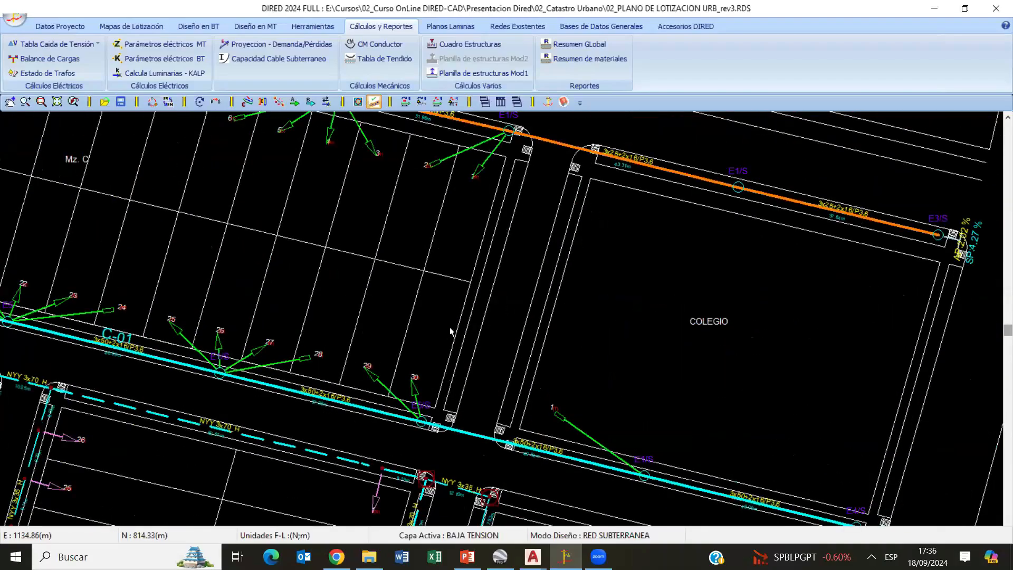
{"action": "scroll", "coordinate": [449, 327], "scroll_direction": "down", "scroll_amount": 3}
{"action": "middle_click_drag", "start_coordinate": [447, 266], "coordinate": [472, 344]}
{"action": "mouse_move", "coordinate": [130, 318]}
{"action": "middle_mouse_down"}
{"action": "mouse_move", "coordinate": [313, 347]}
{"action": "mouse_move", "coordinate": [348, 372]}
{"action": "middle_mouse_up"}
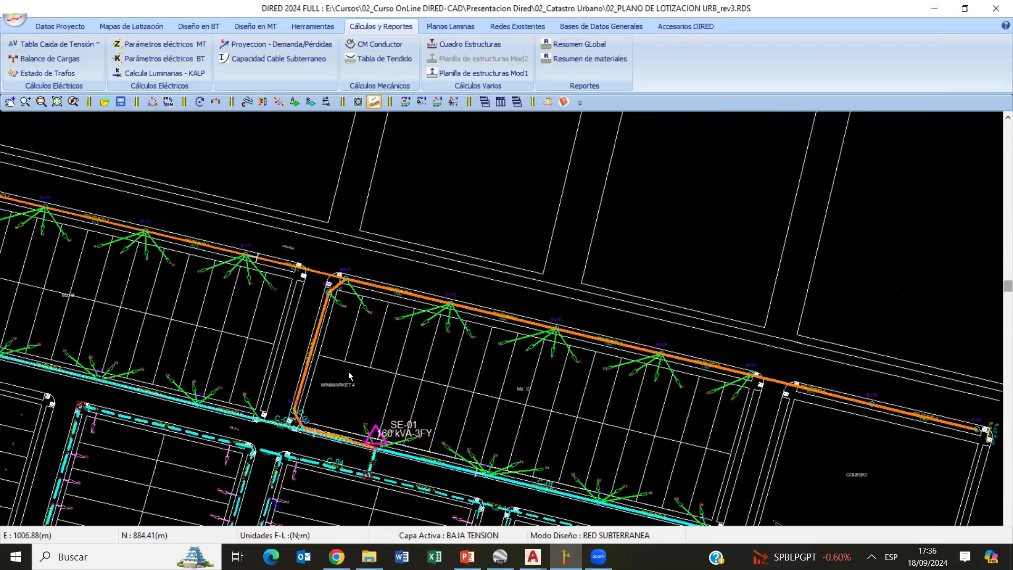
- Inspect the service connection settings for lot 11 of Mz. C, leaving them unedited
{"action": "scroll", "coordinate": [450, 349], "scroll_direction": "up", "scroll_amount": 3}
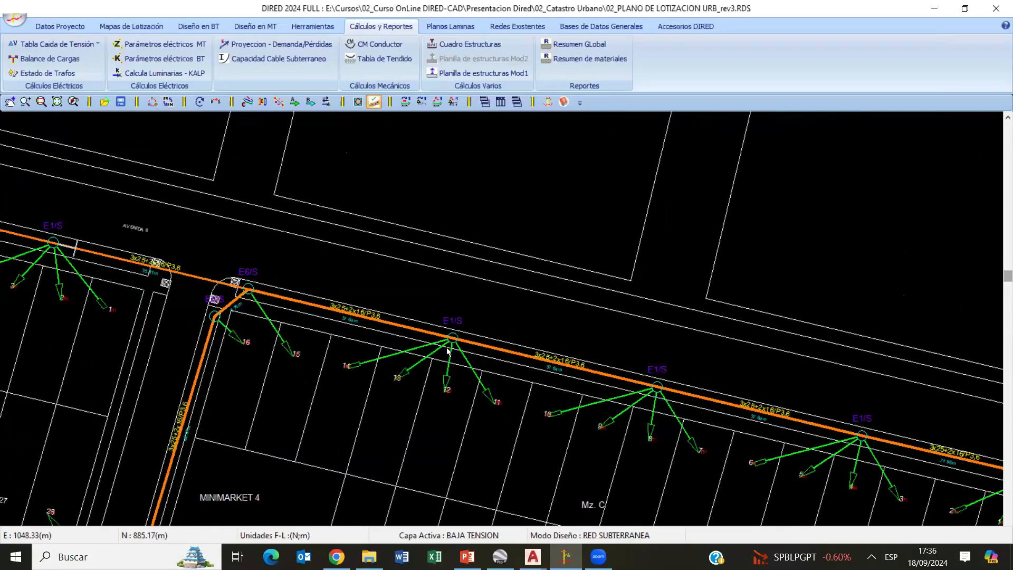
{"action": "scroll", "coordinate": [456, 338], "scroll_direction": "up", "scroll_amount": 2}
{"action": "scroll", "coordinate": [417, 352], "scroll_direction": "up", "scroll_amount": 2}
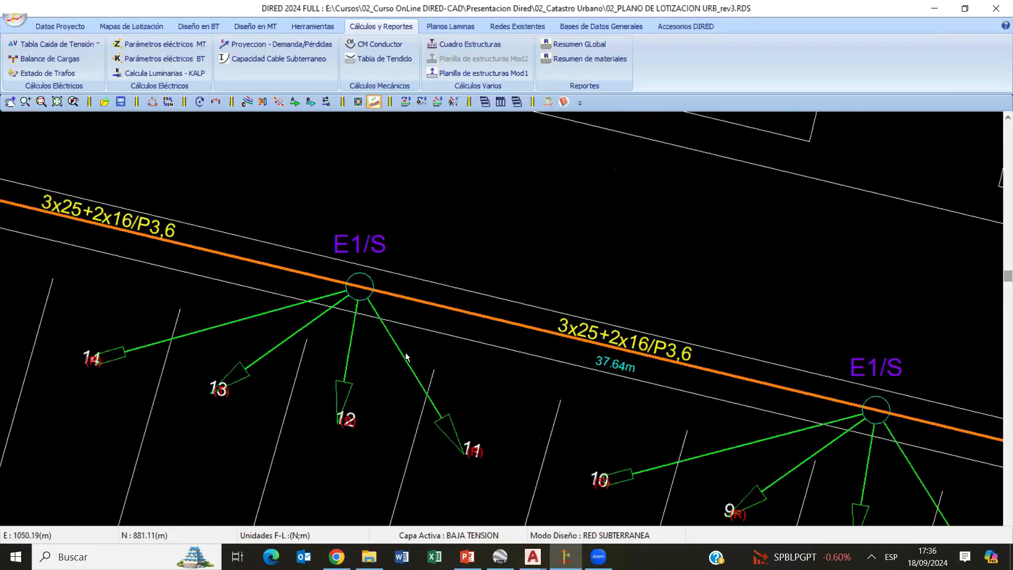
{"action": "left_click", "coordinate": [405, 361]}
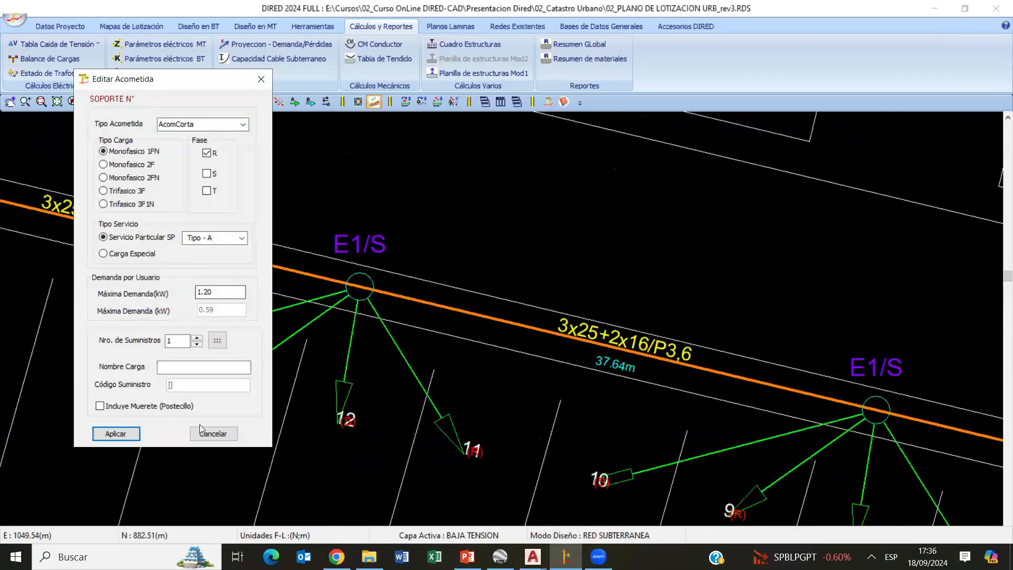
{"action": "left_click", "coordinate": [212, 434]}
- Inspect the adjoining C-03 circuit span and then its E1/S structure north of Mz. C, cancelling both edits
{"action": "left_click", "coordinate": [270, 265]}
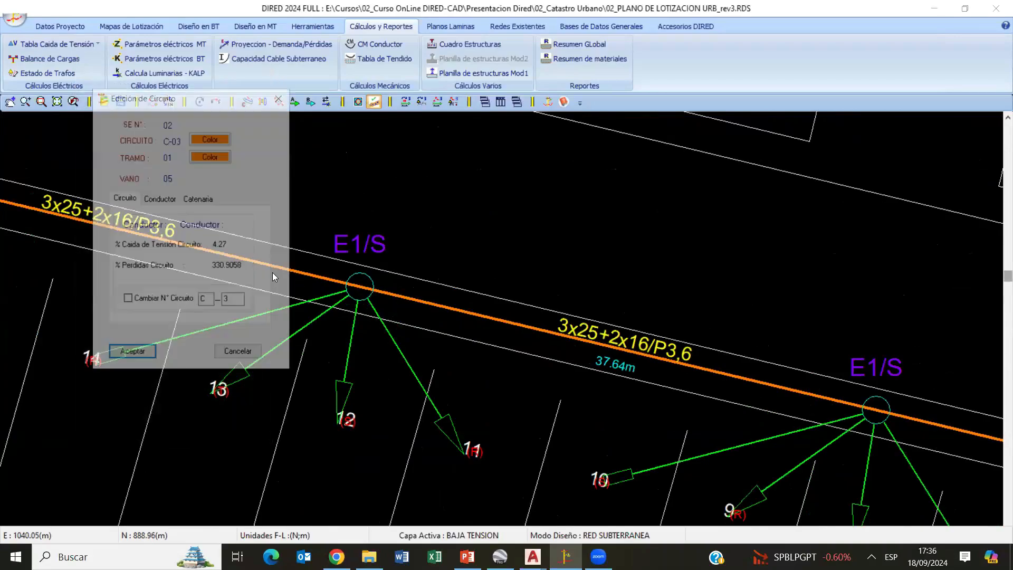
{"action": "left_click", "coordinate": [239, 354]}
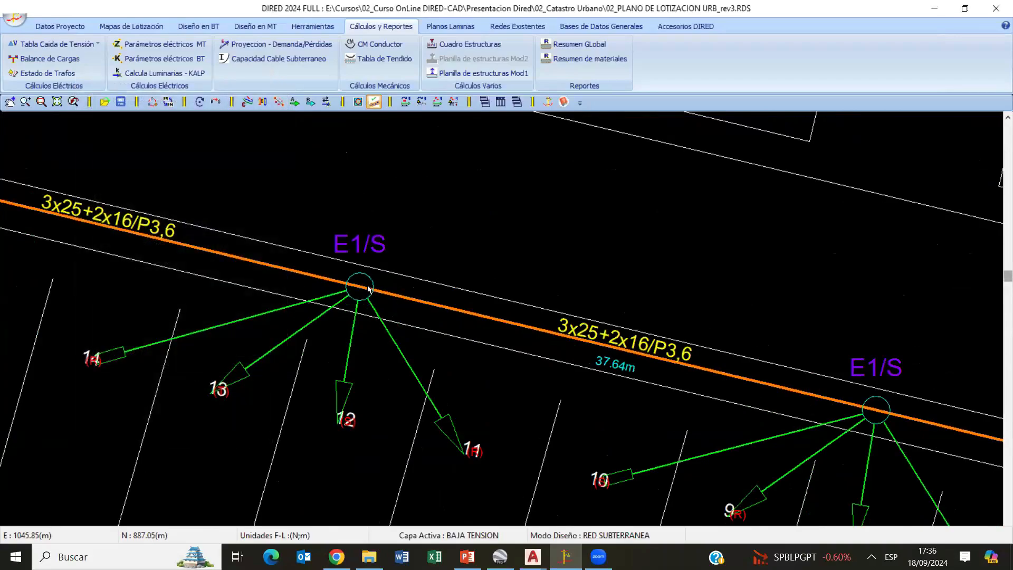
{"action": "left_click", "coordinate": [365, 282]}
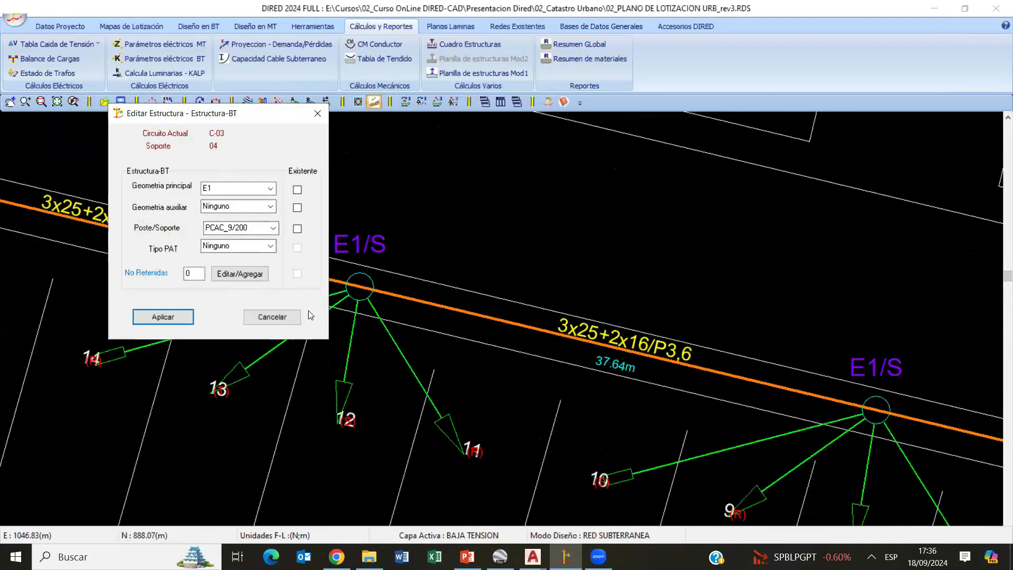
{"action": "left_click", "coordinate": [272, 317]}
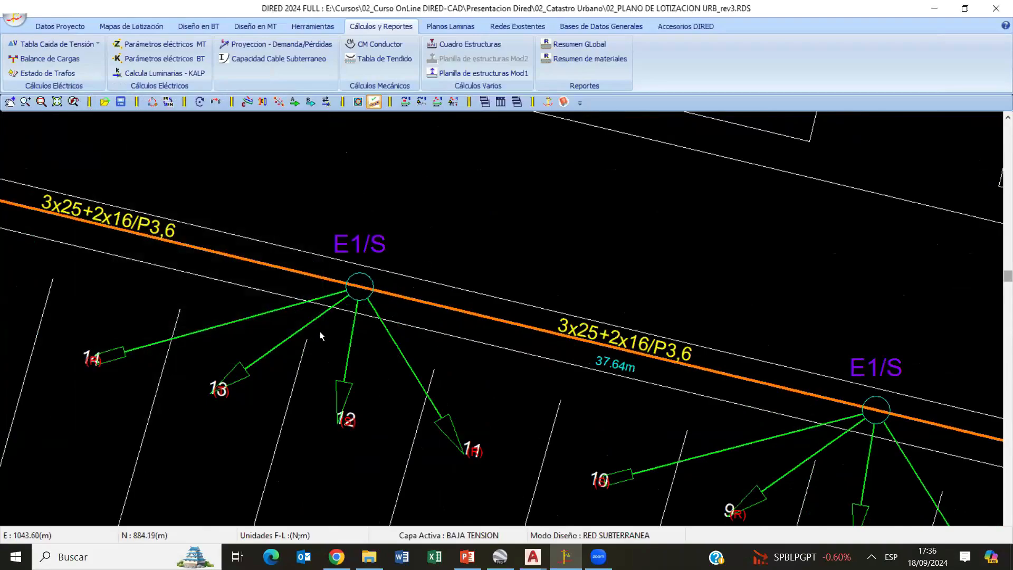
- Add three service connections with Agregar Acometidas across the avenue from the E1/S structure serving lots 11 to 14 of Mz. C
{"action": "scroll", "coordinate": [319, 332], "scroll_direction": "down", "scroll_amount": 5}
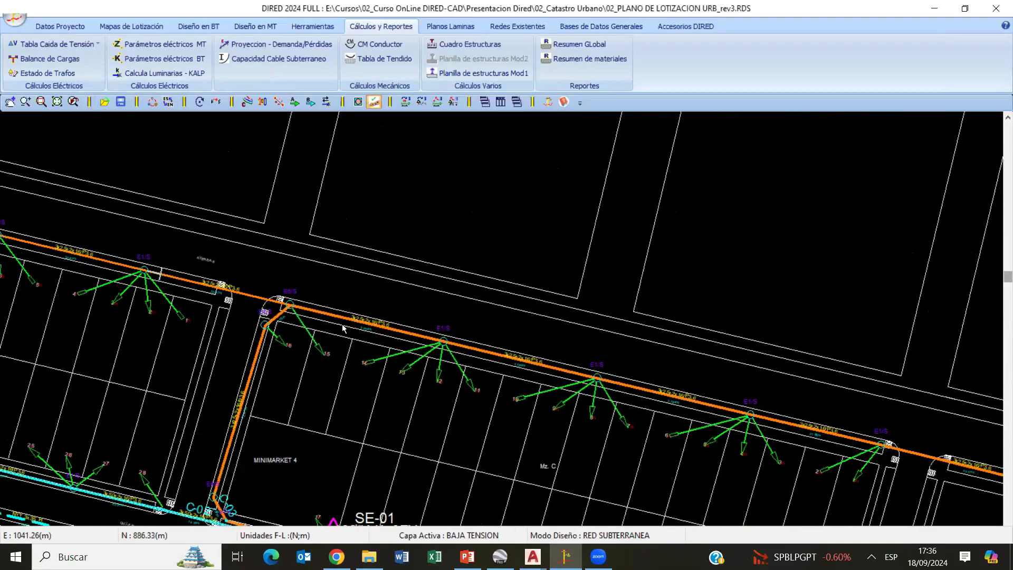
{"action": "scroll", "coordinate": [343, 325], "scroll_direction": "right", "scroll_amount": 5}
{"action": "left_click", "coordinate": [203, 30]}
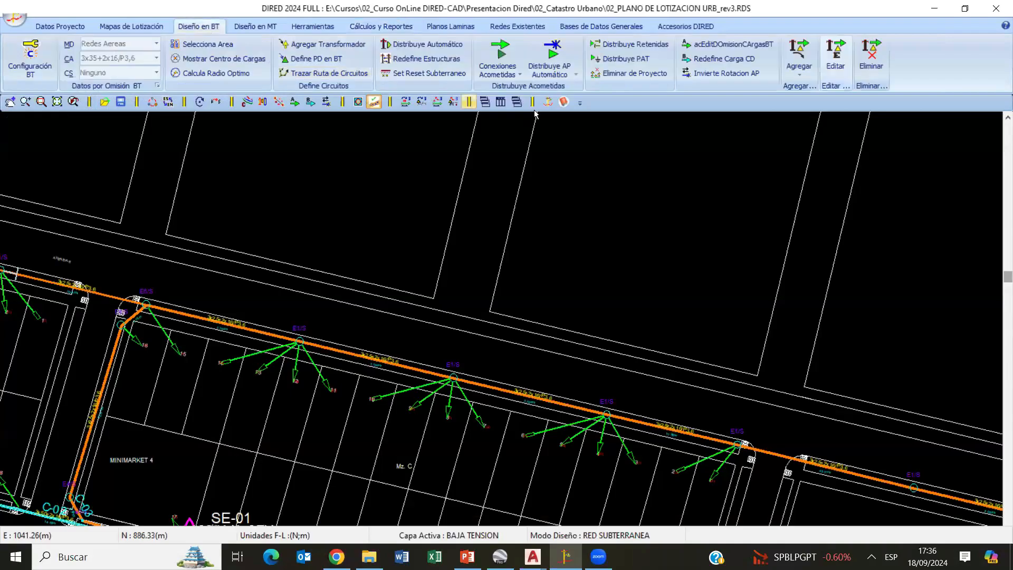
{"action": "left_click", "coordinate": [799, 69]}
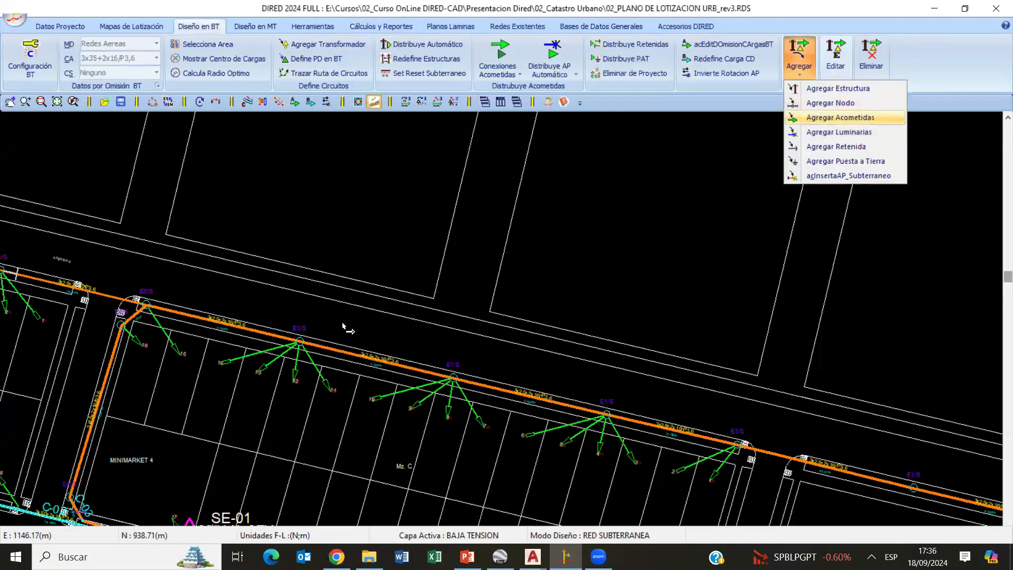
{"action": "left_click", "coordinate": [299, 341]}
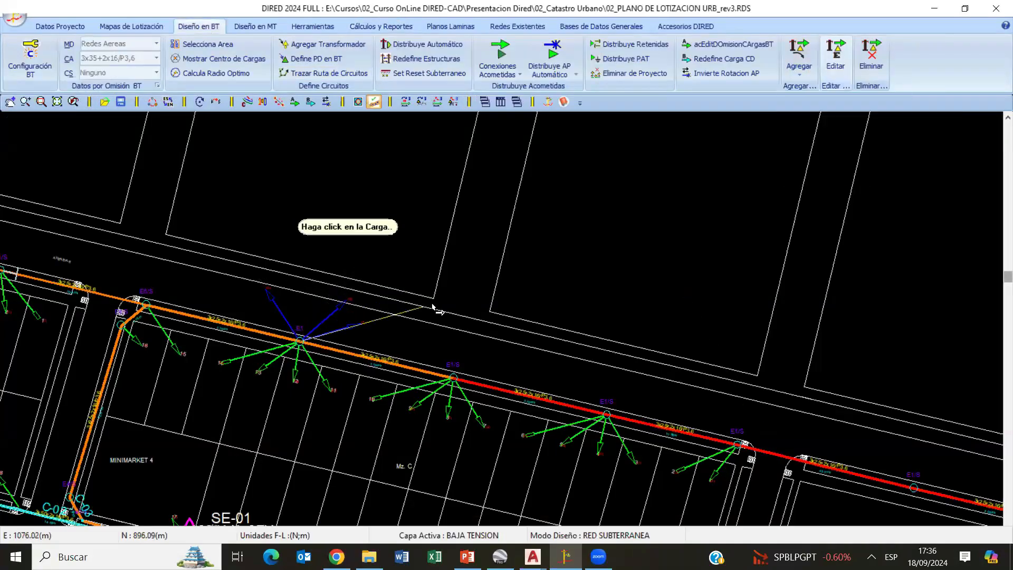
{"action": "scroll", "coordinate": [824, 368], "scroll_direction": "down", "scroll_amount": 5}
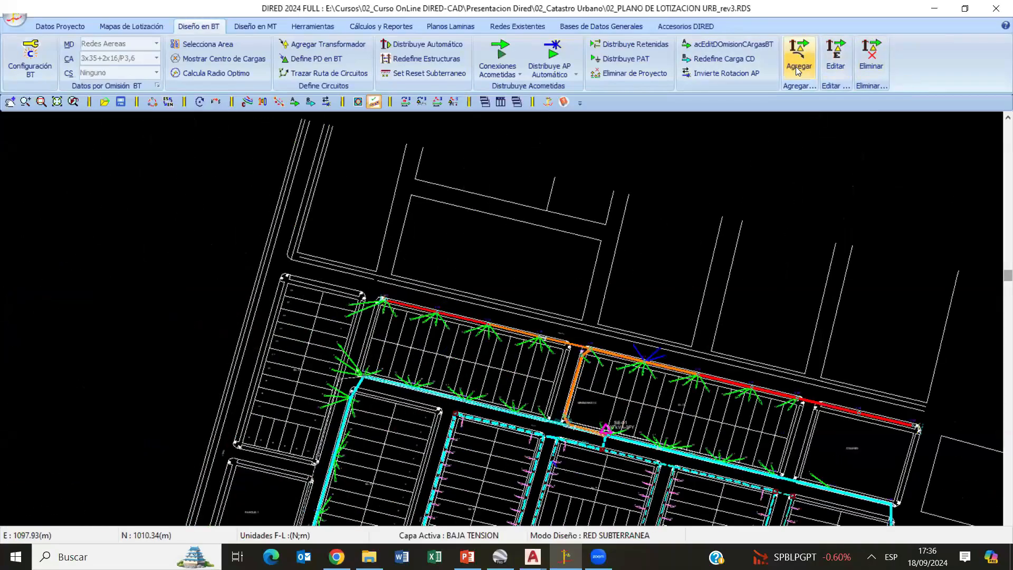
- Add service connections toward Mz. A and Parque 1 from the structure serving lots 20 to 24 of Mz. D
{"action": "scroll", "coordinate": [507, 368], "scroll_direction": "up", "scroll_amount": 2}
{"action": "scroll", "coordinate": [413, 279], "scroll_direction": "up", "scroll_amount": 2}
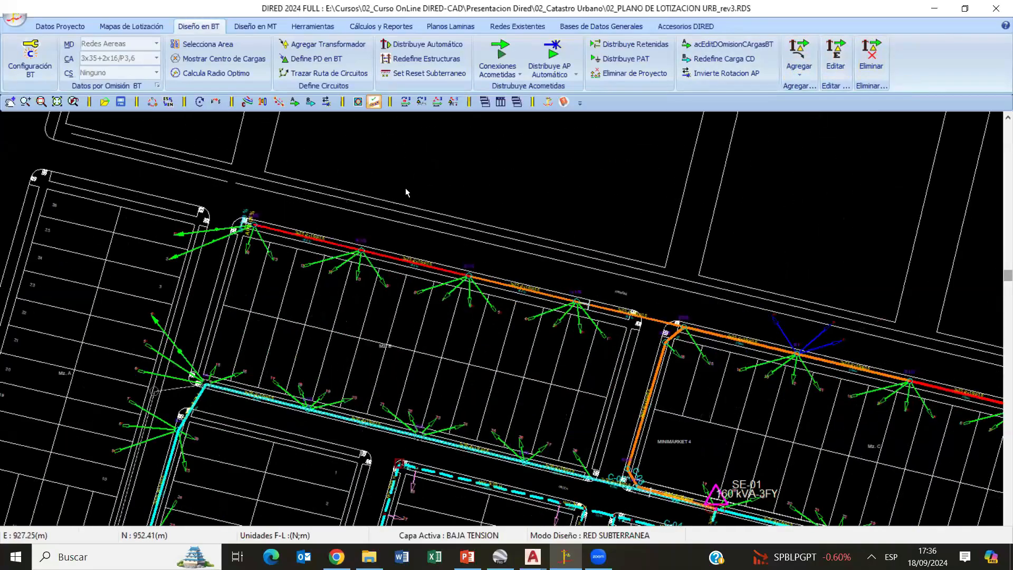
{"action": "middle_click_drag", "start_coordinate": [406, 180], "coordinate": [239, 296]}
{"action": "right_click", "coordinate": [336, 239]}
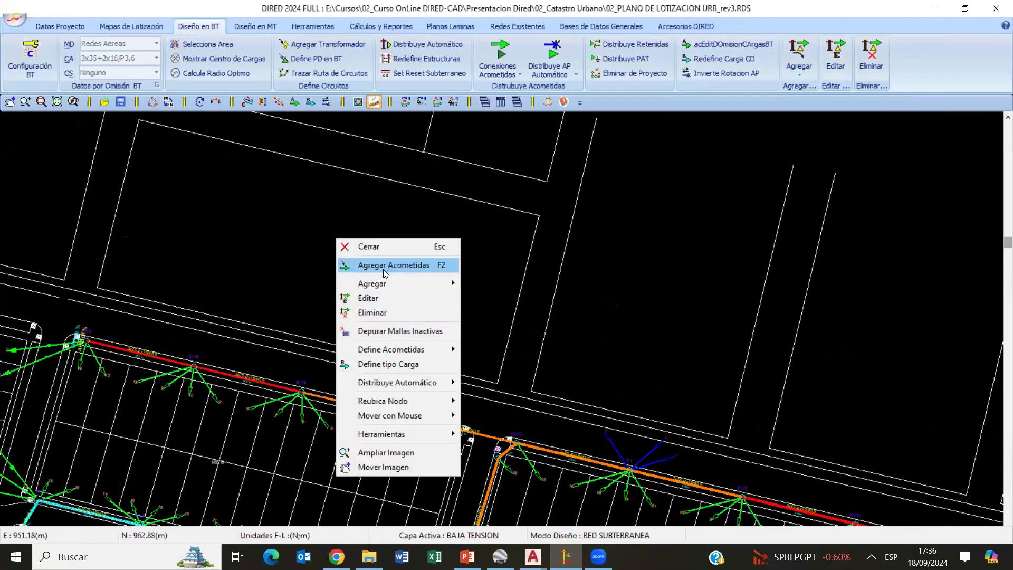
{"action": "left_click", "coordinate": [436, 265]}
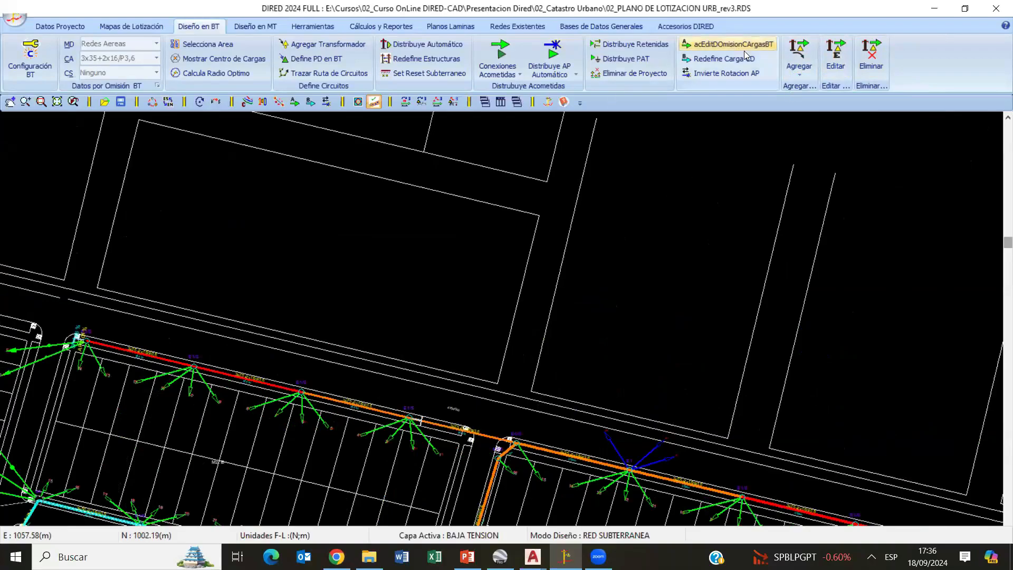
{"action": "middle_click_drag", "start_coordinate": [380, 342], "coordinate": [514, 320]}
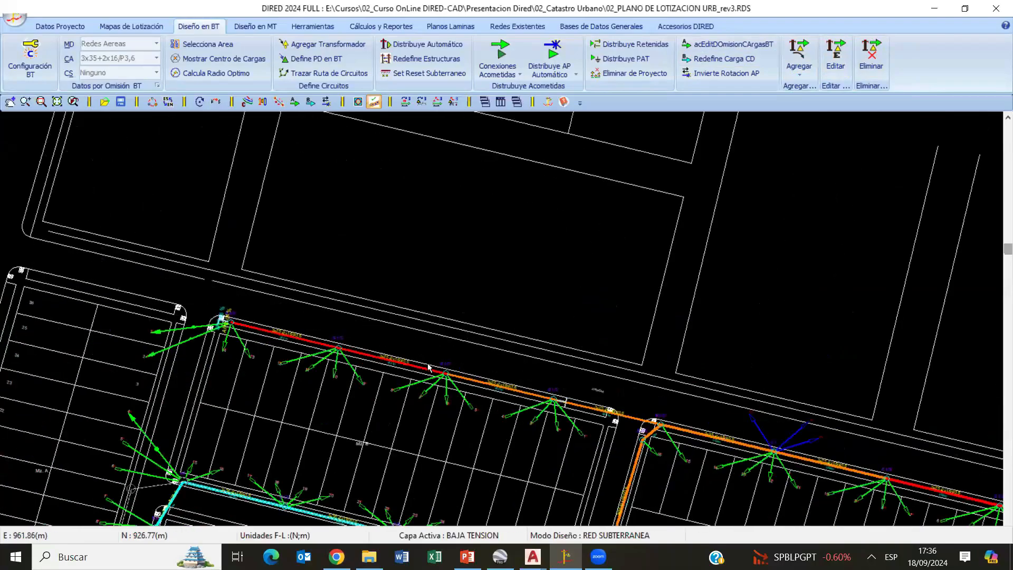
{"action": "mouse_move", "coordinate": [209, 356]}
{"action": "middle_mouse_down"}
{"action": "mouse_move", "coordinate": [375, 314]}
{"action": "mouse_move", "coordinate": [374, 197]}
{"action": "middle_mouse_up"}
{"action": "scroll", "coordinate": [464, 313], "scroll_direction": "up", "scroll_amount": 5}
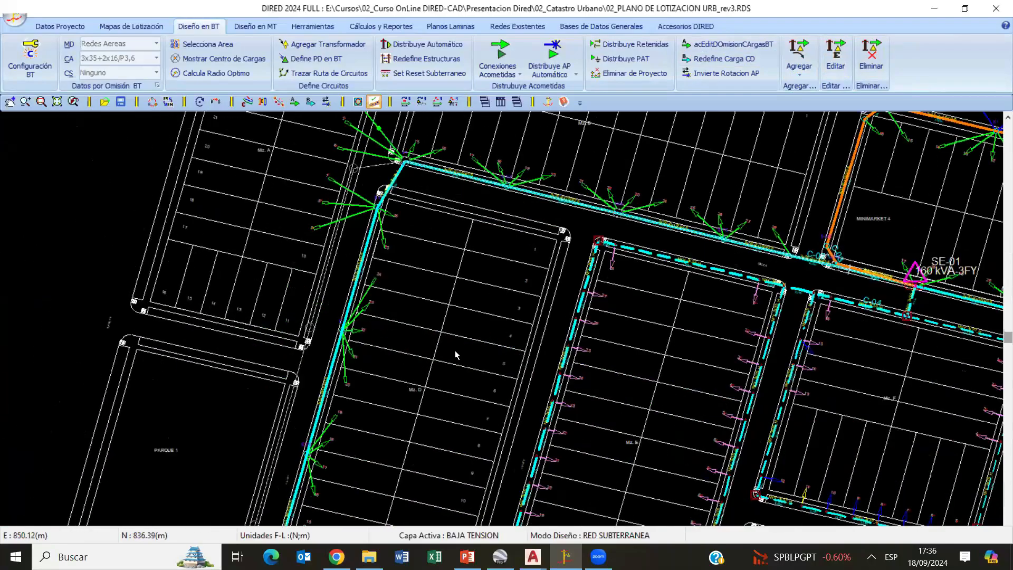
{"action": "left_click", "coordinate": [465, 247]}
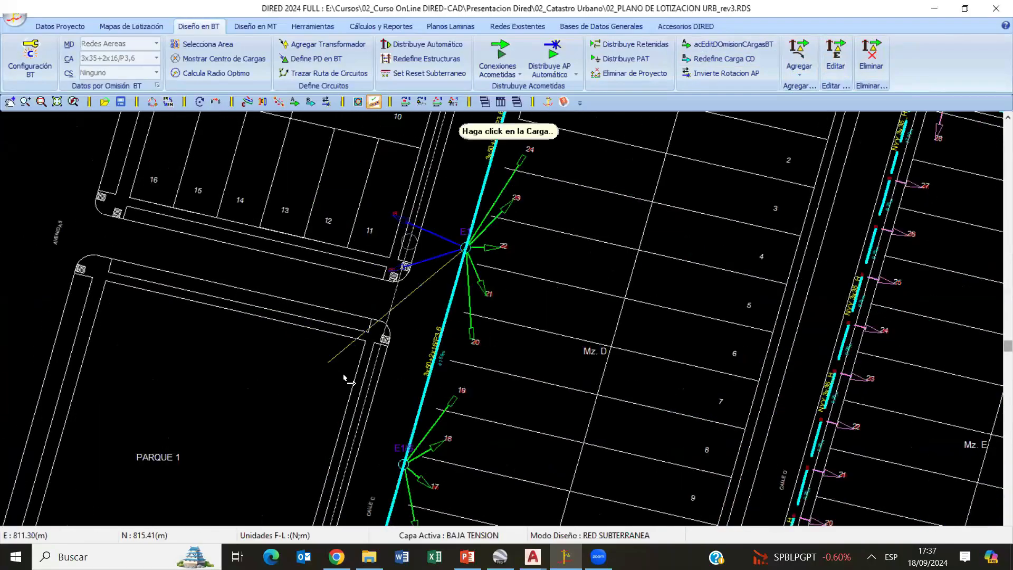
{"action": "scroll", "coordinate": [474, 224], "scroll_direction": "down", "scroll_amount": 1}
{"action": "scroll", "coordinate": [474, 224], "scroll_direction": "down", "scroll_amount": 3}
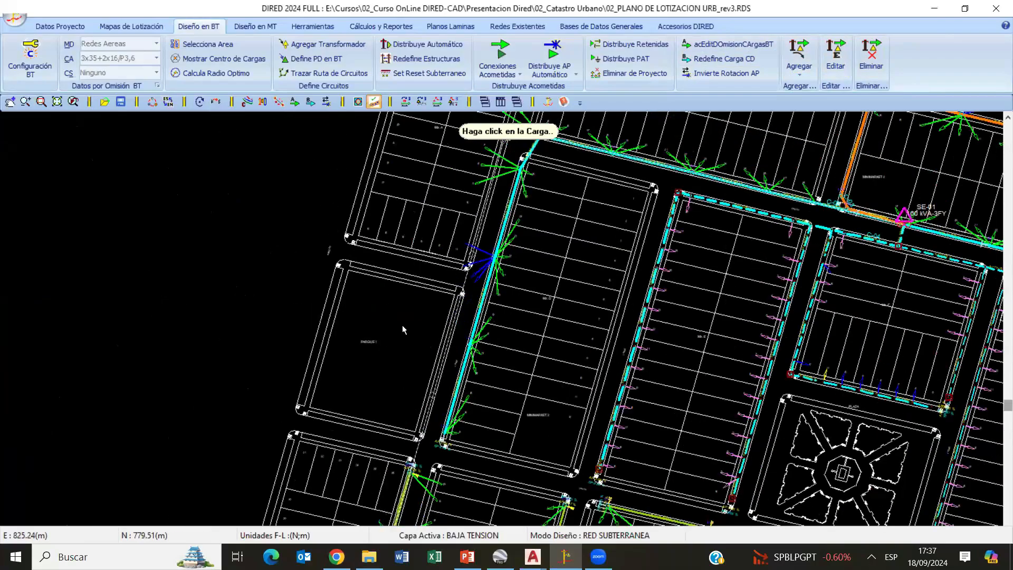
- Add further service connections on the Mz. I side from the structure serving its lots 1 to 3
{"action": "mouse_move", "coordinate": [369, 514]}
{"action": "middle_mouse_down"}
{"action": "mouse_move", "coordinate": [375, 357]}
{"action": "mouse_move", "coordinate": [295, 309]}
{"action": "middle_mouse_up"}
{"action": "scroll", "coordinate": [295, 306], "scroll_direction": "up", "scroll_amount": 3}
{"action": "left_click", "coordinate": [302, 295]}
{"action": "left_click", "coordinate": [266, 282]}
{"action": "left_click", "coordinate": [306, 241]}
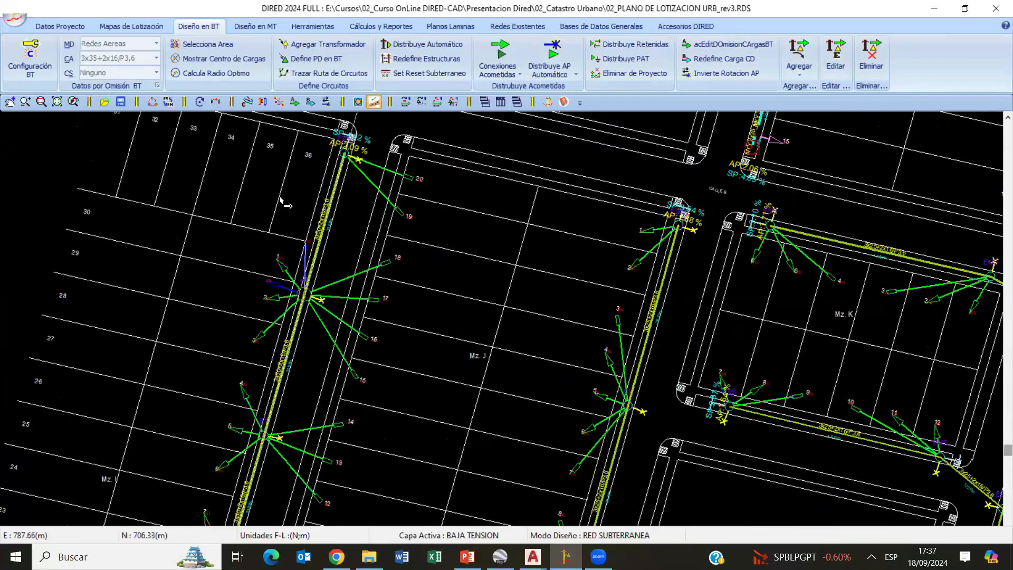
{"action": "left_click", "coordinate": [288, 225]}
{"action": "scroll", "coordinate": [466, 364], "scroll_direction": "down", "scroll_amount": 2}
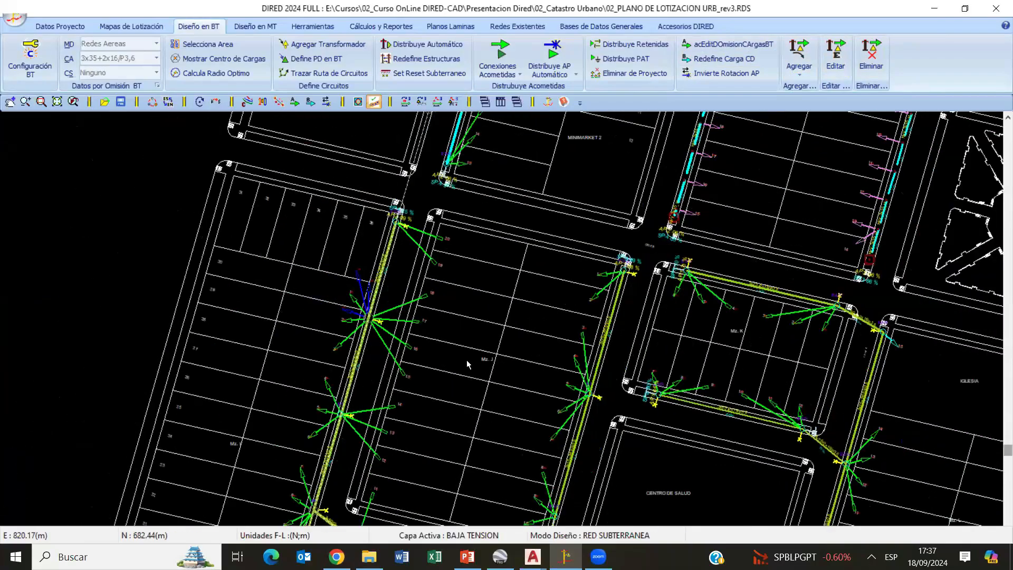
{"action": "scroll", "coordinate": [496, 356], "scroll_direction": "down", "scroll_amount": 3}
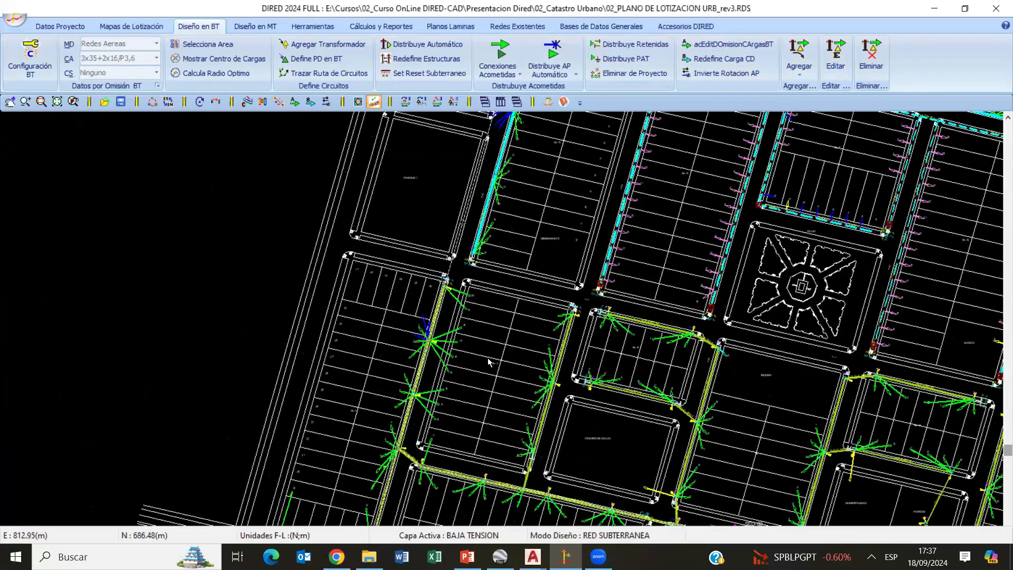
- Delete the service connections on the Mz. I side of the structure beside its lots 1 to 3
{"action": "mouse_move", "coordinate": [594, 368]}
{"action": "middle_mouse_down"}
{"action": "mouse_move", "coordinate": [433, 402]}
{"action": "mouse_move", "coordinate": [346, 312]}
{"action": "middle_mouse_up"}
{"action": "scroll", "coordinate": [419, 352], "scroll_direction": "up", "scroll_amount": 3}
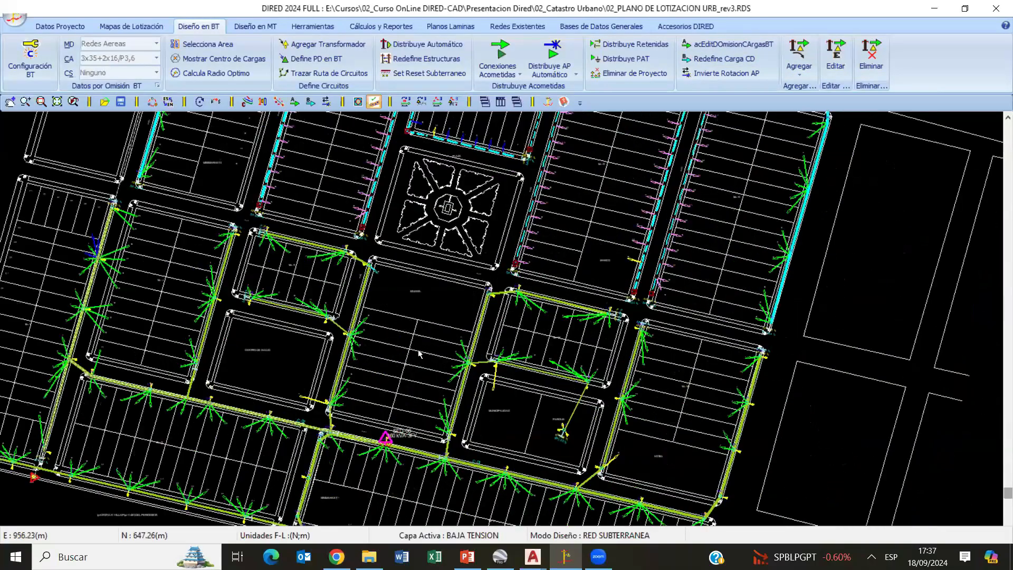
{"action": "left_click", "coordinate": [872, 57]}
{"action": "middle_click_drag", "start_coordinate": [127, 359], "coordinate": [305, 418]}
{"action": "middle_click_drag", "start_coordinate": [177, 279], "coordinate": [546, 311]}
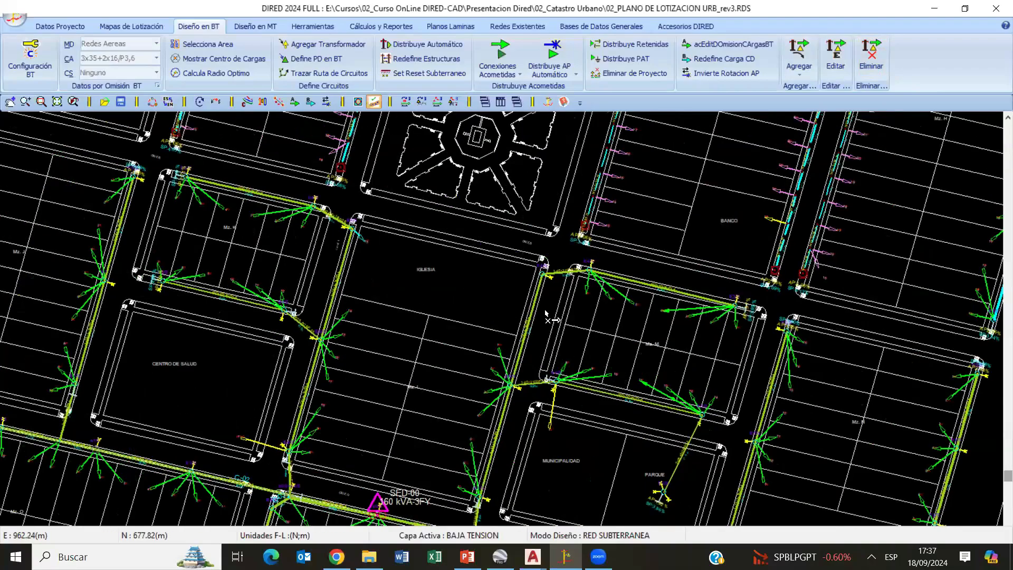
{"action": "left_click", "coordinate": [394, 274]}
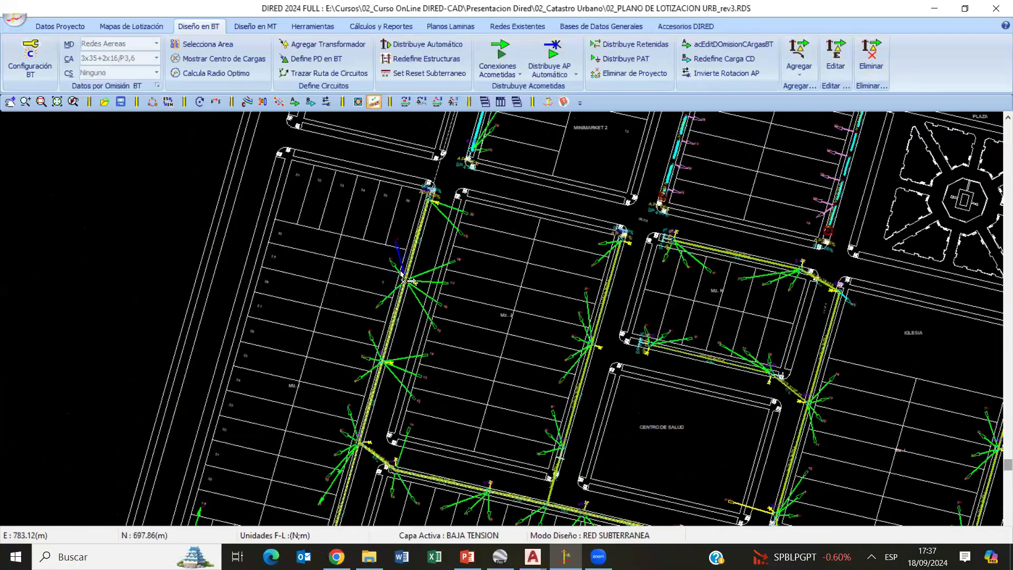
{"action": "left_click", "coordinate": [396, 265]}
{"action": "left_click", "coordinate": [386, 294]}
- Delete the service connections running from the same e1/S structure to lots 15 to 18 of Mz. J
{"action": "scroll", "coordinate": [406, 298], "scroll_direction": "up", "scroll_amount": 5}
{"action": "left_click", "coordinate": [401, 318]}
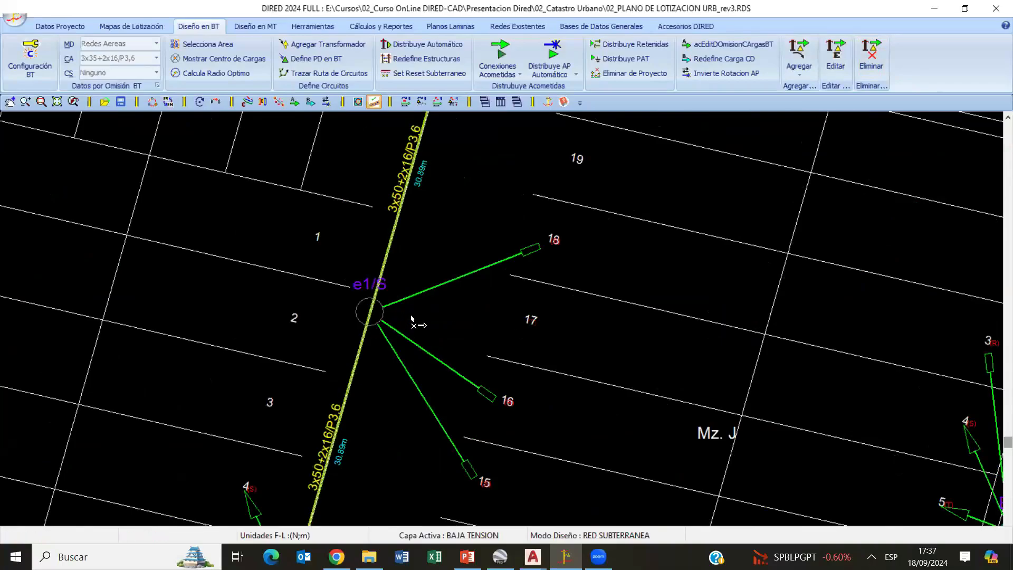
{"action": "left_click", "coordinate": [416, 296]}
{"action": "left_click", "coordinate": [411, 346]}
{"action": "left_click", "coordinate": [395, 356]}
{"action": "scroll", "coordinate": [467, 295], "scroll_direction": "down", "scroll_amount": 3}
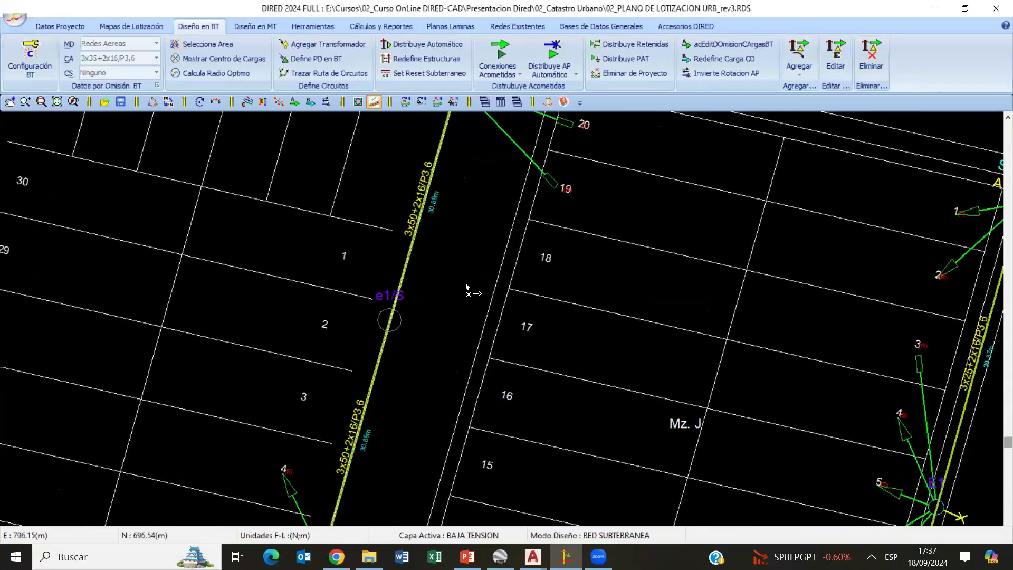
- Delete the service connections from the circuit's end structure to lots 19 and 20 of Mz. J
{"action": "middle_click_drag", "start_coordinate": [467, 134], "coordinate": [388, 287]}
{"action": "scroll", "coordinate": [348, 261], "scroll_direction": "up", "scroll_amount": 3}
{"action": "left_click", "coordinate": [384, 294]}
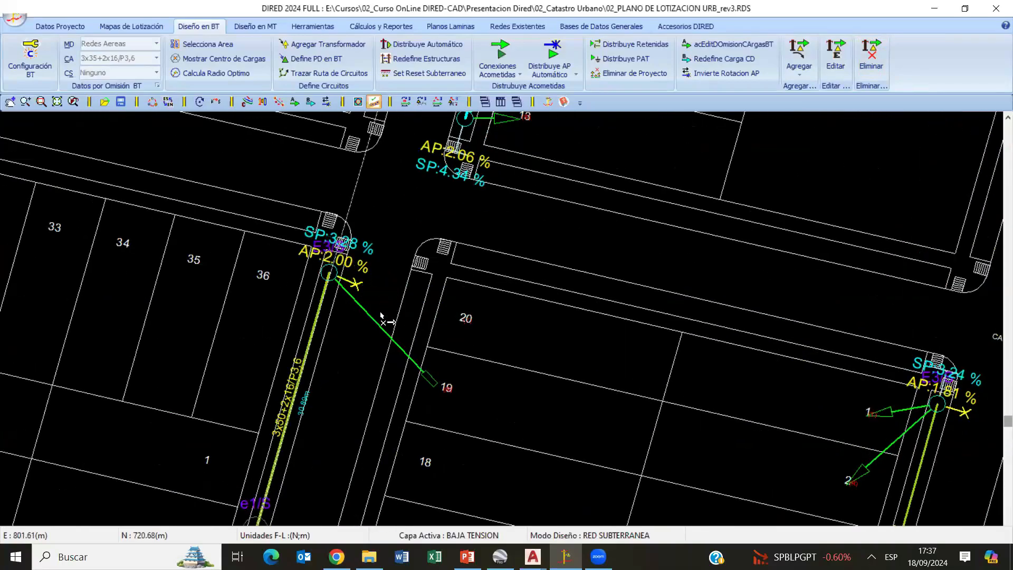
{"action": "left_click", "coordinate": [387, 333]}
{"action": "right_click", "coordinate": [424, 259]}
{"action": "left_click", "coordinate": [472, 267]}
{"action": "scroll", "coordinate": [471, 284], "scroll_direction": "down", "scroll_amount": 5}
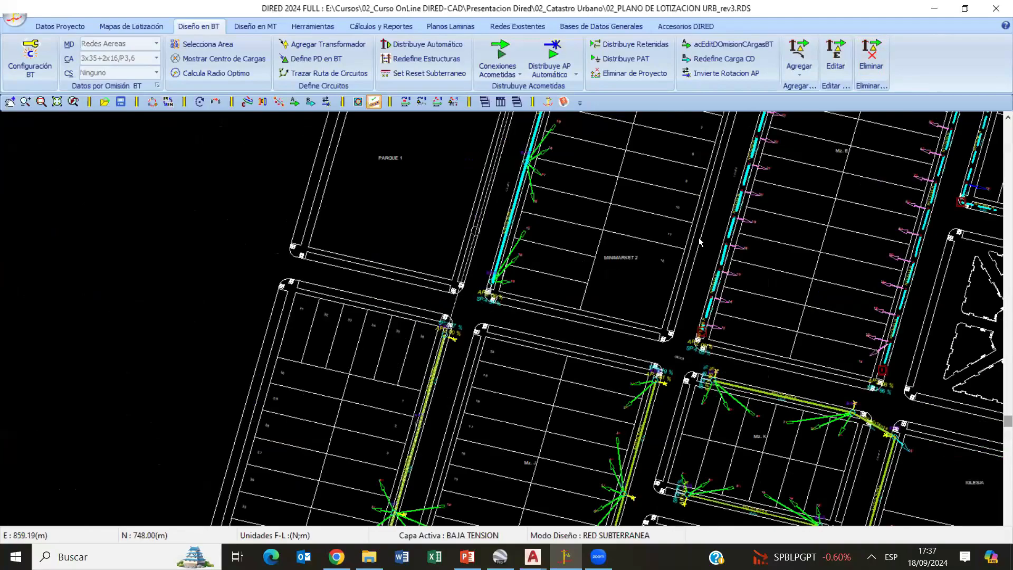
- Inspect the conductor data of a circuit C-03 span on the street bordering Mz. C, leaving it unedited
{"action": "middle_click_drag", "start_coordinate": [701, 242], "coordinate": [660, 269]}
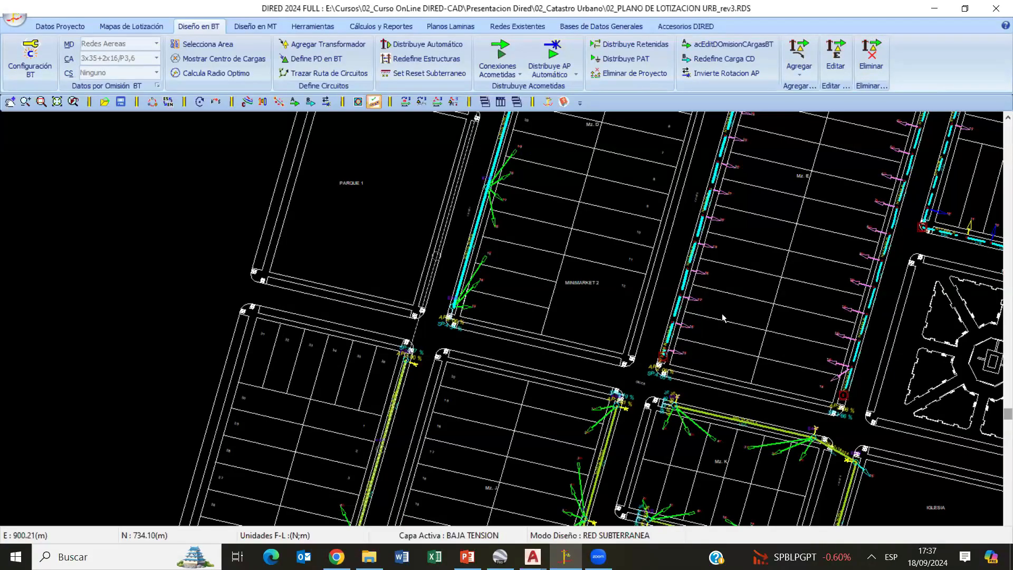
{"action": "middle_click_drag", "start_coordinate": [522, 269], "coordinate": [212, 350]}
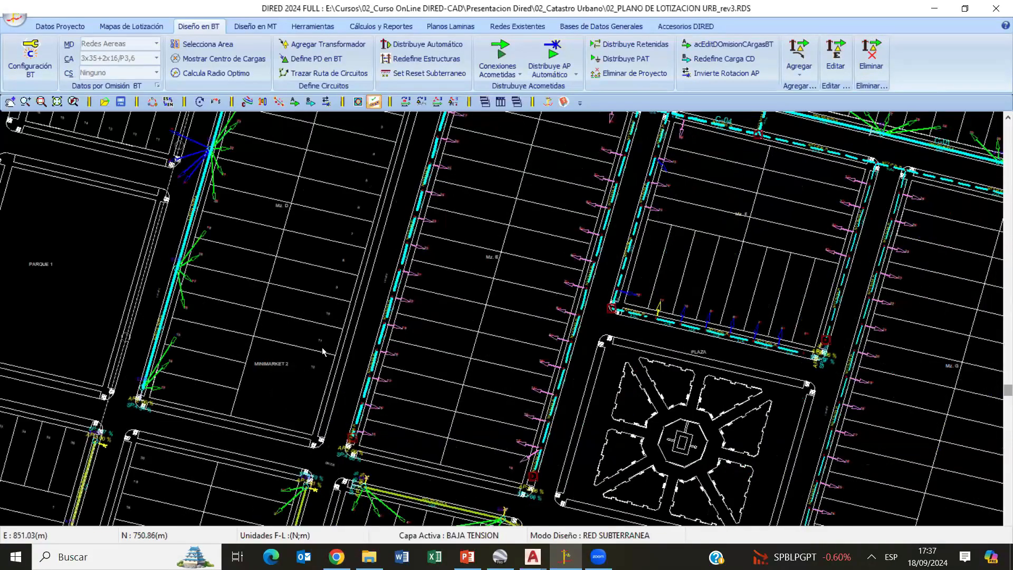
{"action": "middle_click_drag", "start_coordinate": [497, 236], "coordinate": [322, 352]}
{"action": "middle_click_drag", "start_coordinate": [499, 226], "coordinate": [203, 425]}
{"action": "scroll", "coordinate": [385, 319], "scroll_direction": "down", "scroll_amount": 2}
{"action": "scroll", "coordinate": [383, 258], "scroll_direction": "up", "scroll_amount": 2}
{"action": "mouse_move", "coordinate": [353, 293]}
{"action": "middle_mouse_down"}
{"action": "mouse_move", "coordinate": [352, 321]}
{"action": "mouse_move", "coordinate": [311, 378]}
{"action": "middle_mouse_up"}
{"action": "double_click", "coordinate": [265, 317]}
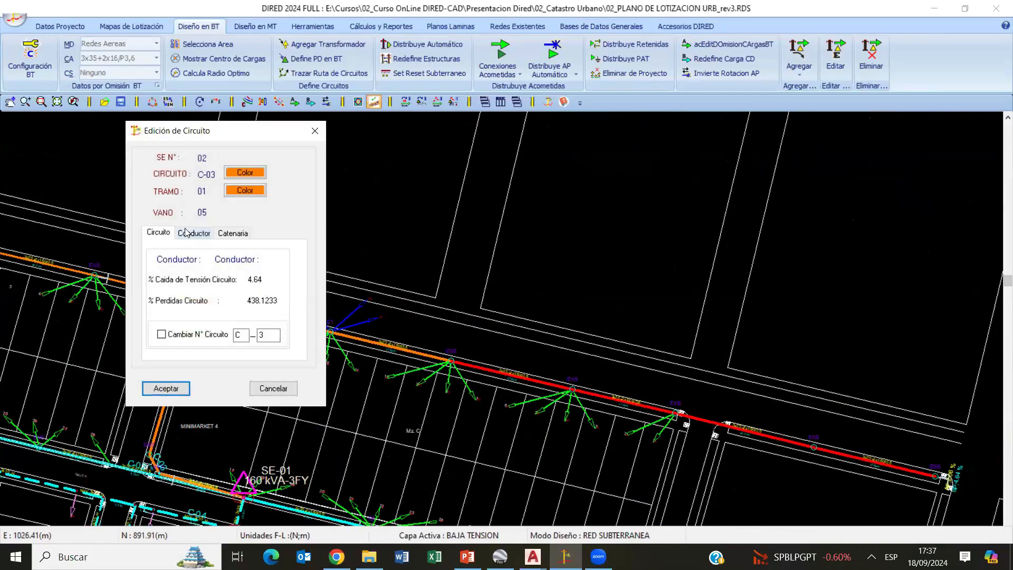
{"action": "left_click", "coordinate": [192, 233]}
{"action": "left_click", "coordinate": [264, 389]}
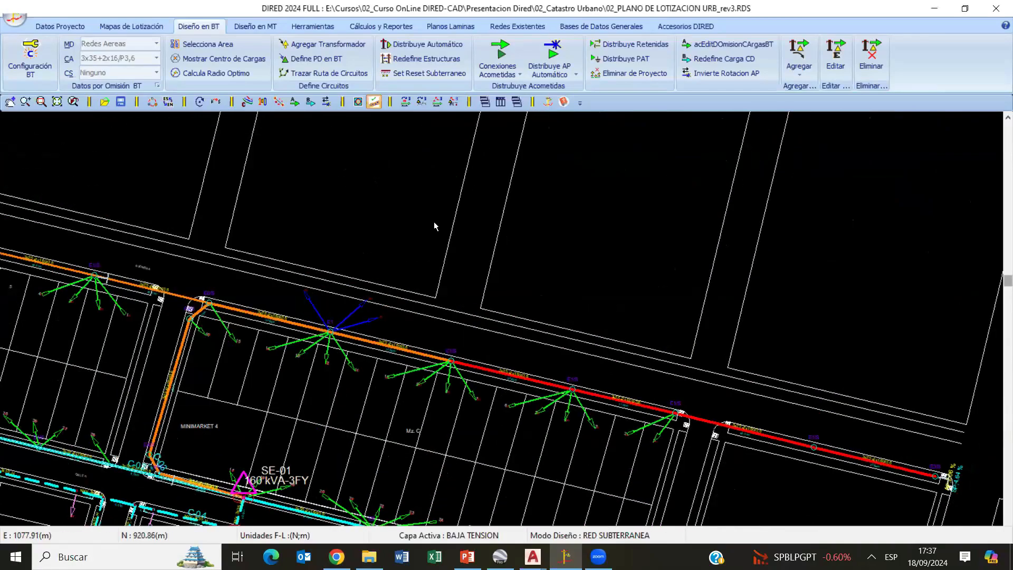
- Try to set the network connected to substation SE-01 as existing
{"action": "left_click", "coordinate": [316, 27]}
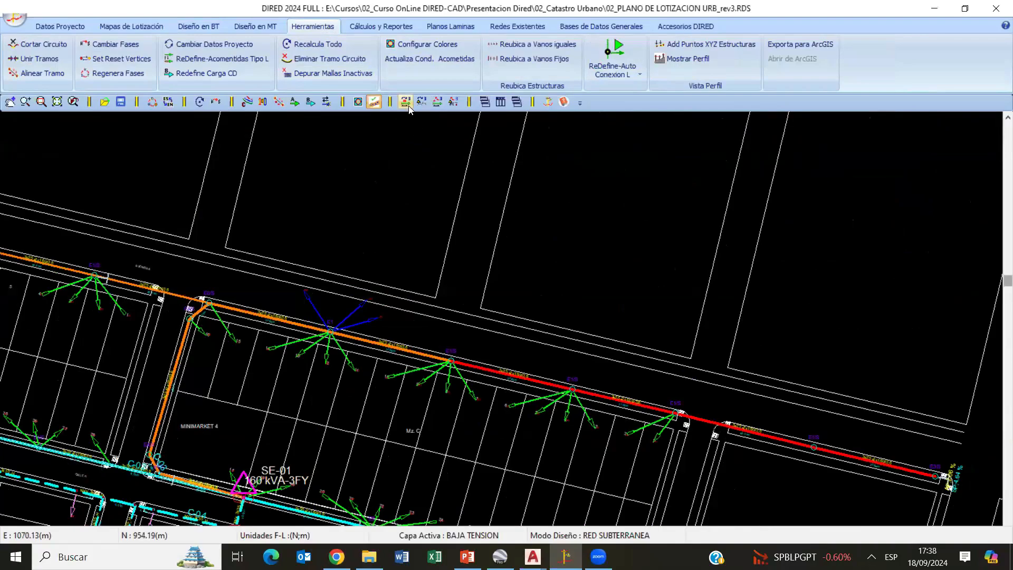
{"action": "left_click", "coordinate": [438, 102]}
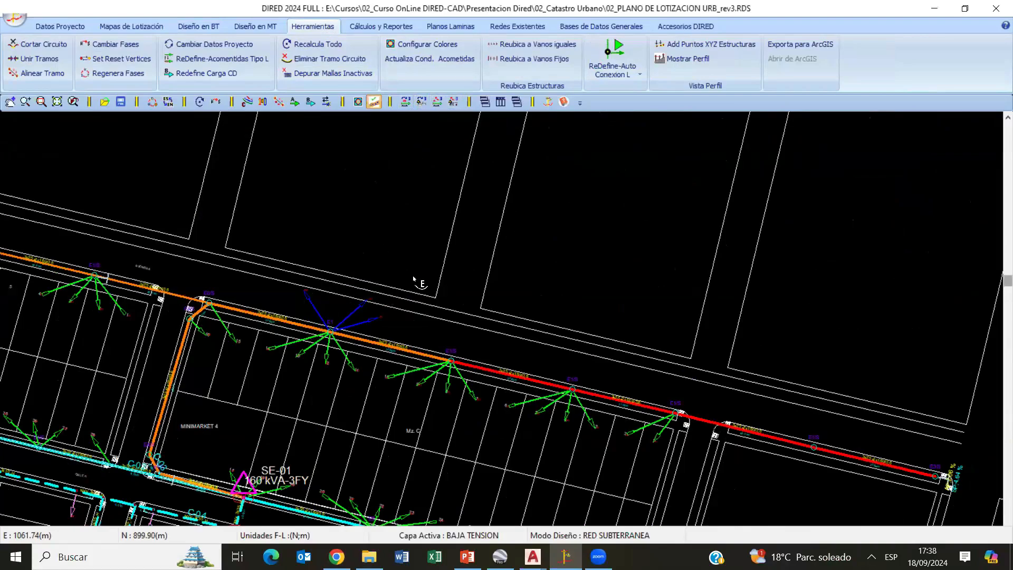
{"action": "mouse_move", "coordinate": [258, 388]}
{"action": "middle_mouse_down"}
{"action": "mouse_move", "coordinate": [466, 319]}
{"action": "mouse_move", "coordinate": [435, 275]}
{"action": "middle_mouse_up"}
{"action": "scroll", "coordinate": [435, 276], "scroll_direction": "up", "scroll_amount": 3}
{"action": "middle_click_drag", "start_coordinate": [274, 413], "coordinate": [404, 335]}
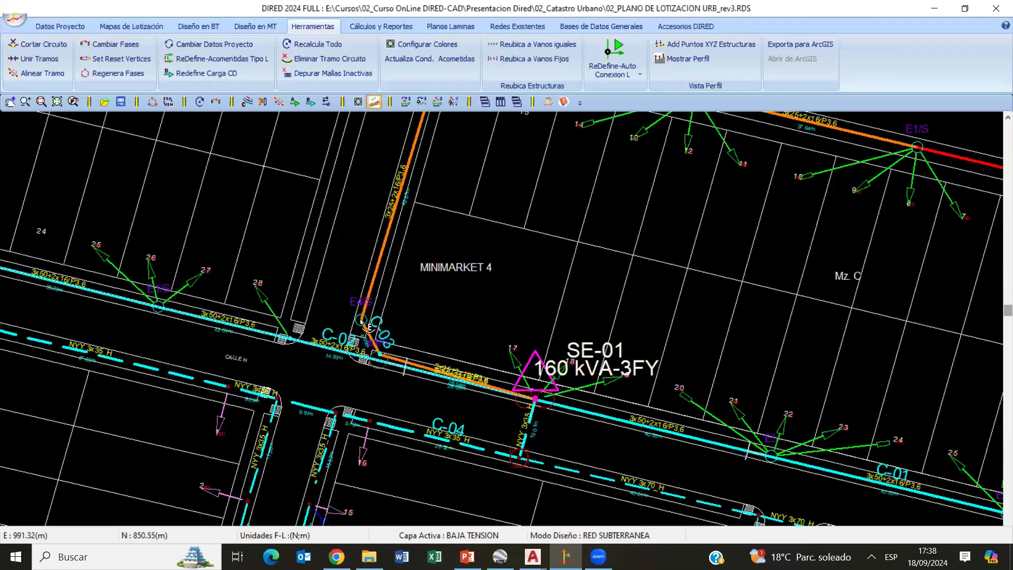
{"action": "right_click", "coordinate": [490, 269]}
{"action": "left_click", "coordinate": [506, 280]}
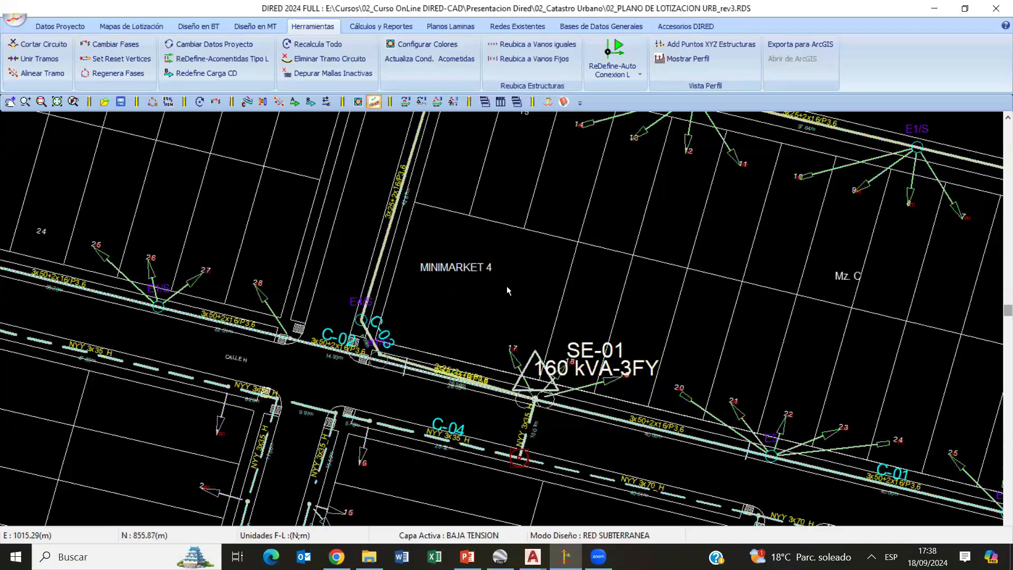
{"action": "middle_click_drag", "start_coordinate": [379, 333], "coordinate": [583, 259]}
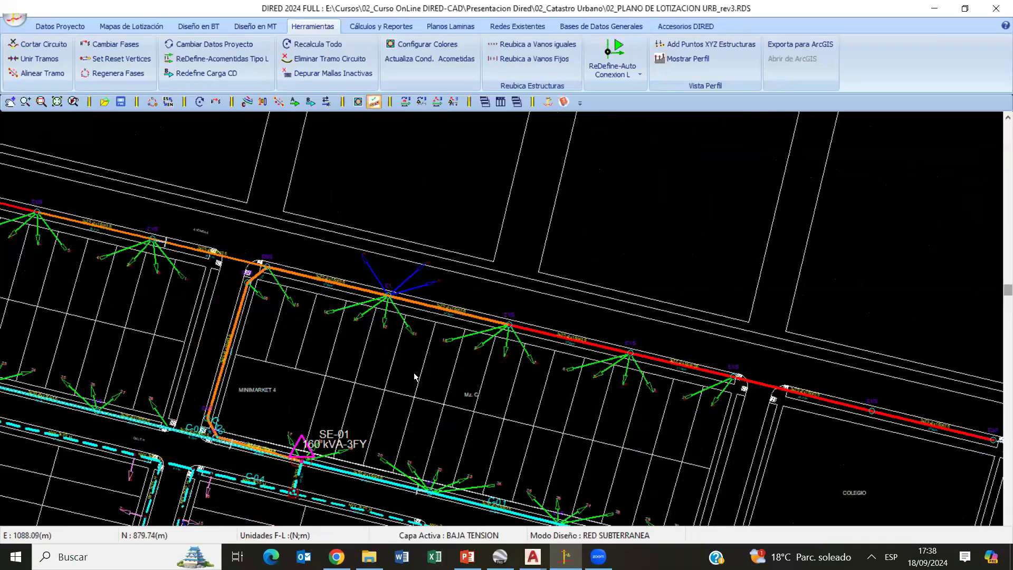
- Review the existing-element options of circuit C-03's E4/S structure beside Minimarket 4 without applying changes
{"action": "mouse_move", "coordinate": [330, 391]}
{"action": "middle_mouse_down"}
{"action": "mouse_move", "coordinate": [382, 299]}
{"action": "mouse_move", "coordinate": [307, 368]}
{"action": "middle_mouse_up"}
{"action": "scroll", "coordinate": [308, 371], "scroll_direction": "up", "scroll_amount": 5}
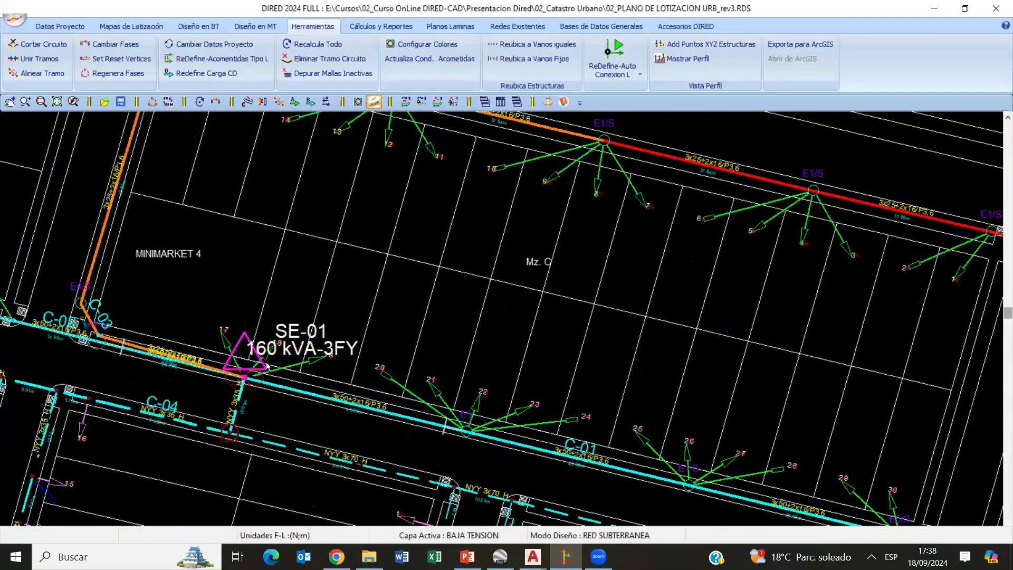
{"action": "middle_click_drag", "start_coordinate": [429, 308], "coordinate": [614, 242]}
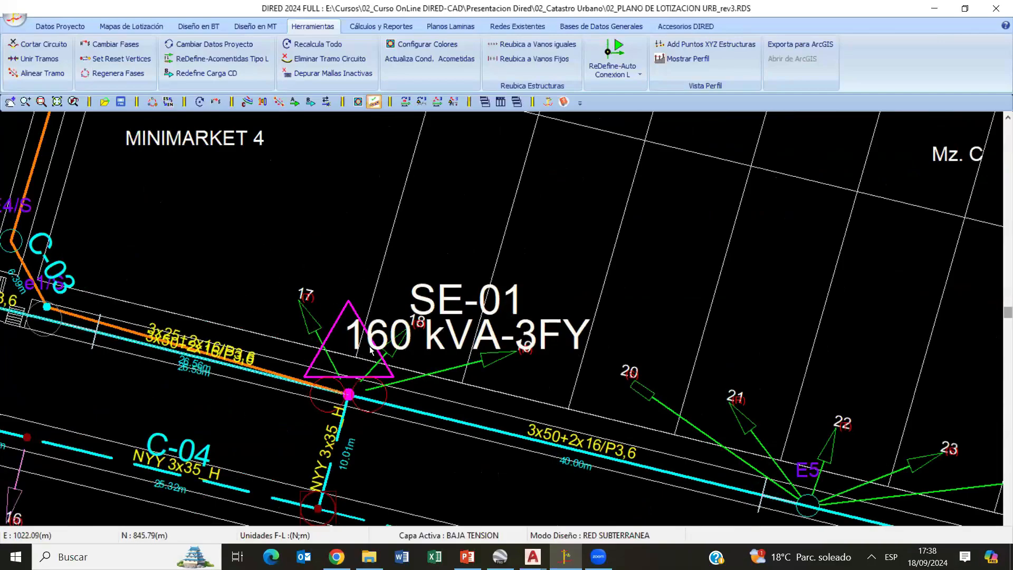
{"action": "mouse_move", "coordinate": [5, 253]}
{"action": "middle_mouse_down"}
{"action": "mouse_move", "coordinate": [5, 316]}
{"action": "mouse_move", "coordinate": [189, 451]}
{"action": "middle_mouse_up"}
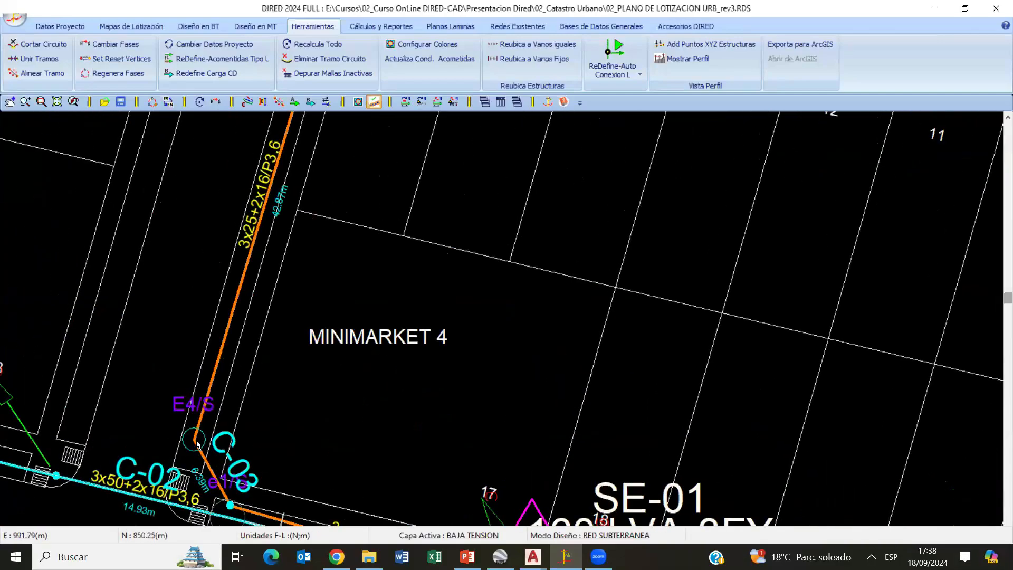
{"action": "middle_click_drag", "start_coordinate": [352, 353], "coordinate": [389, 366]}
{"action": "scroll", "coordinate": [317, 377], "scroll_direction": "up", "scroll_amount": 3}
{"action": "double_click", "coordinate": [312, 376]}
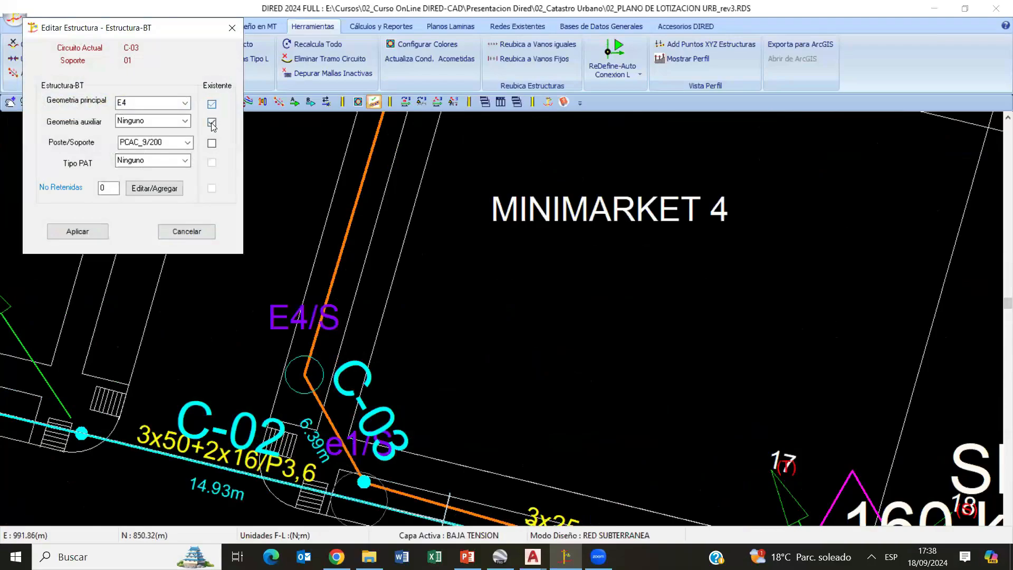
{"action": "left_click", "coordinate": [185, 231]}
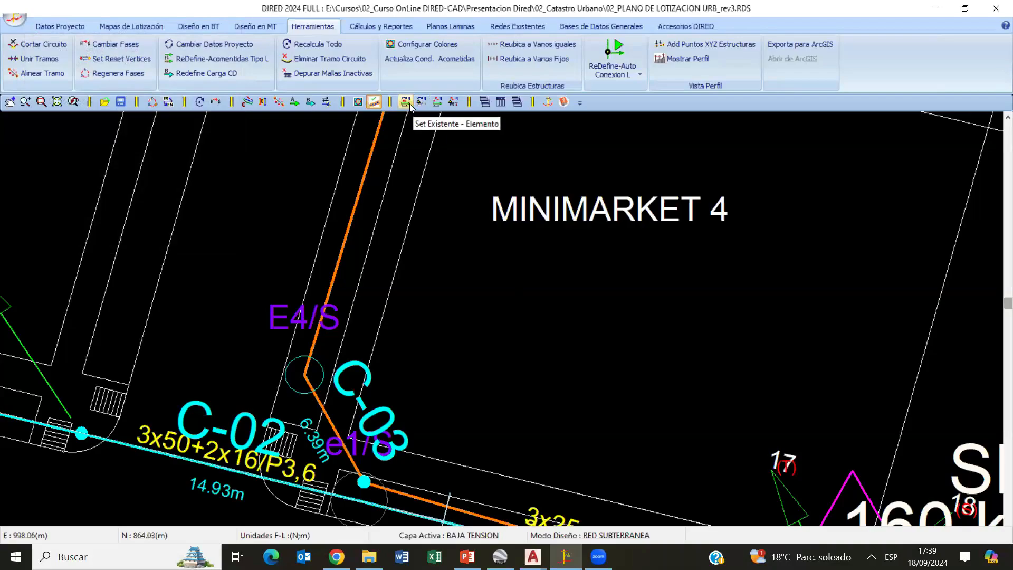
- Set substation SE-01 as an existing element and its whole connected network mesh as existing
{"action": "scroll", "coordinate": [543, 380], "scroll_direction": "down", "scroll_amount": 3}
{"action": "mouse_move", "coordinate": [576, 330]}
{"action": "middle_mouse_down"}
{"action": "mouse_move", "coordinate": [185, 346]}
{"action": "mouse_move", "coordinate": [138, 281]}
{"action": "middle_mouse_up"}
{"action": "scroll", "coordinate": [406, 409], "scroll_direction": "down", "scroll_amount": 2}
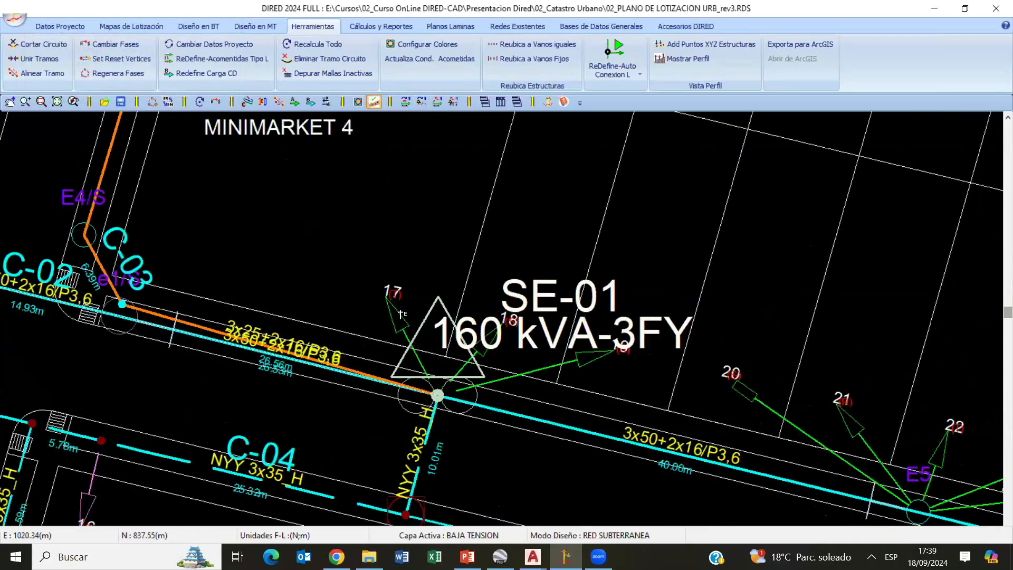
{"action": "scroll", "coordinate": [446, 384], "scroll_direction": "up", "scroll_amount": 2}
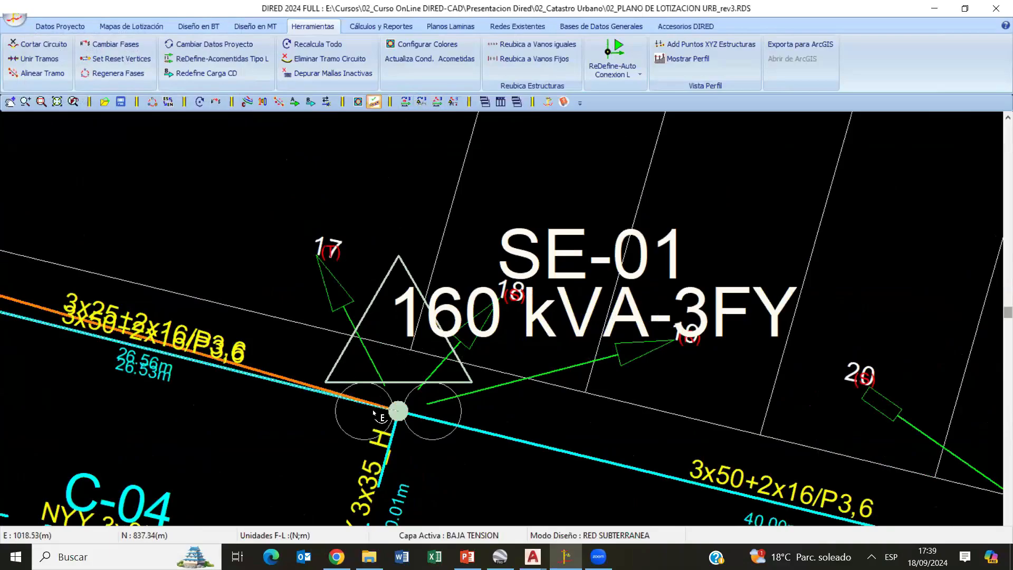
{"action": "scroll", "coordinate": [263, 351], "scroll_direction": "down", "scroll_amount": 1}
{"action": "scroll", "coordinate": [262, 351], "scroll_direction": "down", "scroll_amount": 3}
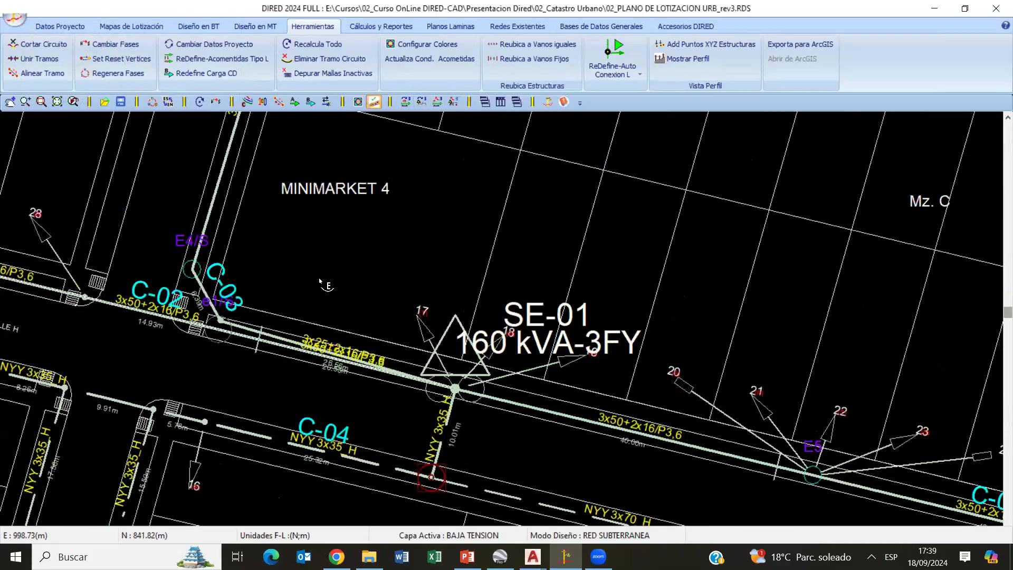
{"action": "scroll", "coordinate": [374, 338], "scroll_direction": "down", "scroll_amount": 3}
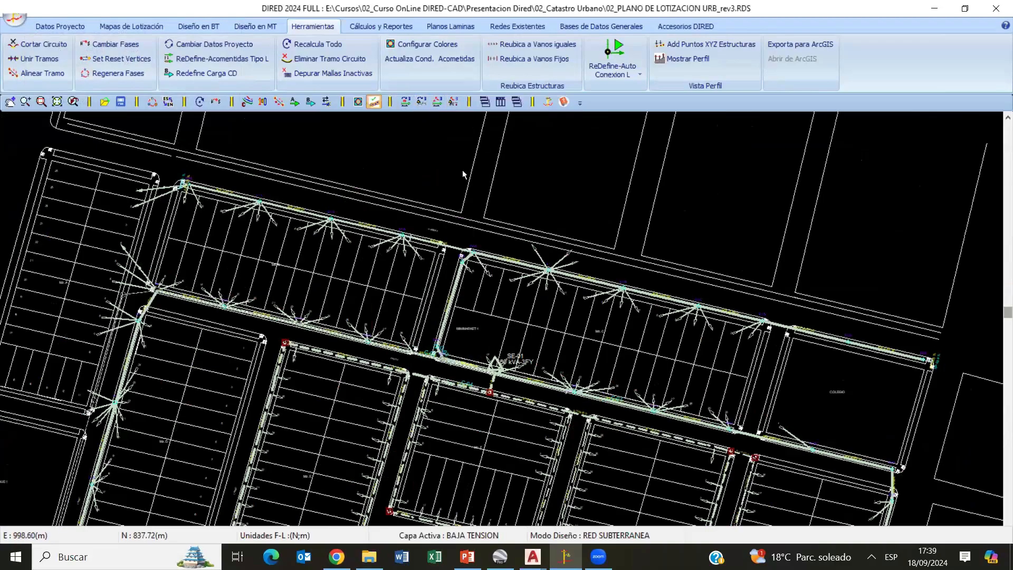
- Set substation SE-01, the adjoining C-01 and C-02 spans, and the C-03 spans beside Minimarket 4 as projected elements
{"action": "scroll", "coordinate": [463, 174], "scroll_direction": "up", "scroll_amount": 2}
{"action": "scroll", "coordinate": [459, 200], "scroll_direction": "up", "scroll_amount": 2}
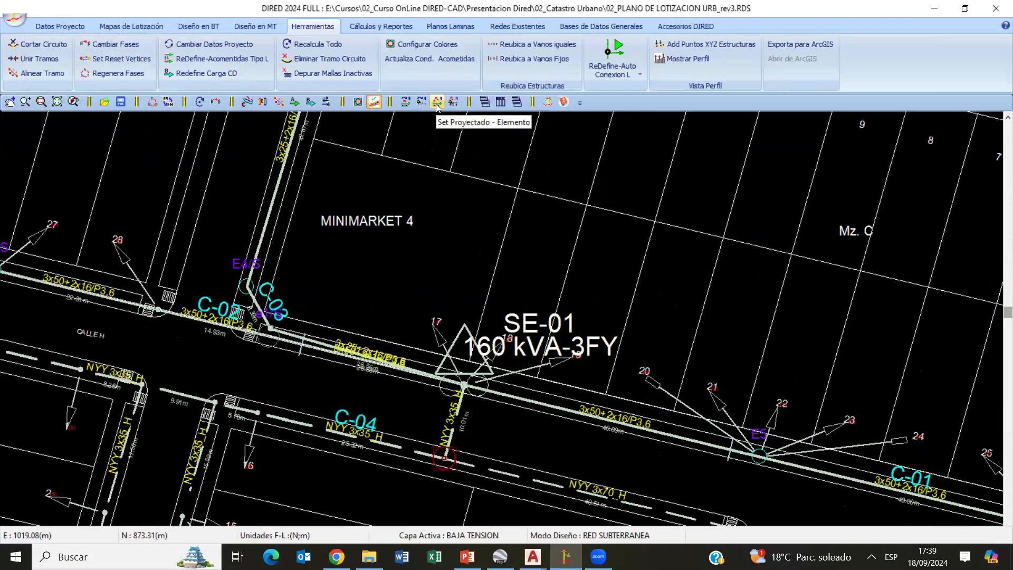
{"action": "left_click", "coordinate": [437, 104]}
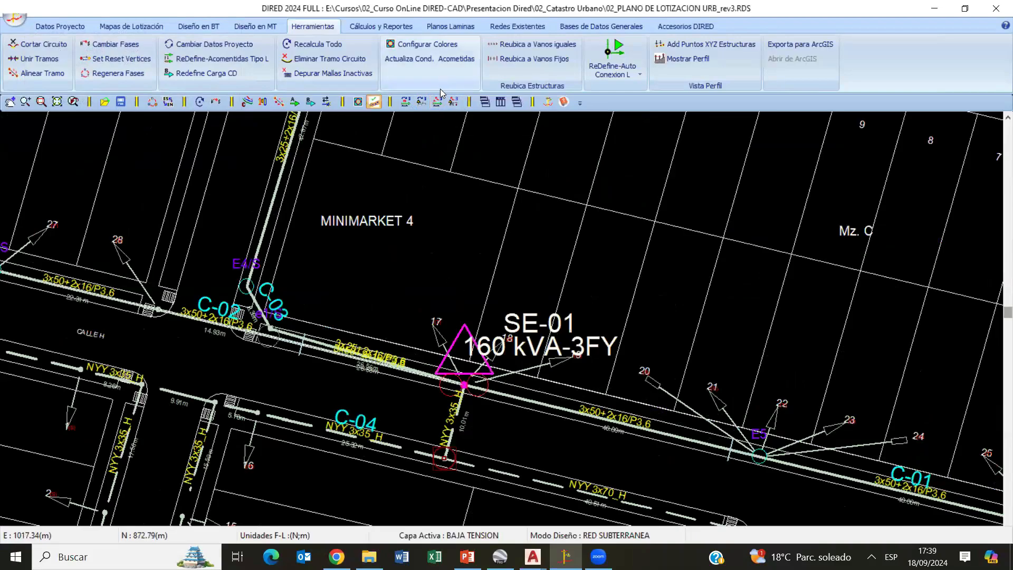
{"action": "left_click", "coordinate": [490, 401]}
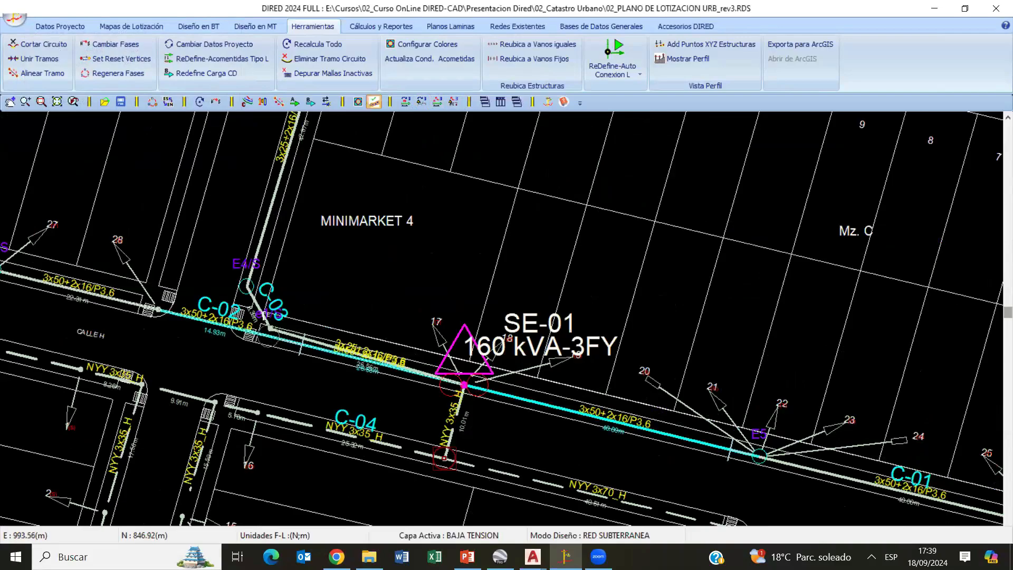
{"action": "left_click", "coordinate": [264, 315]}
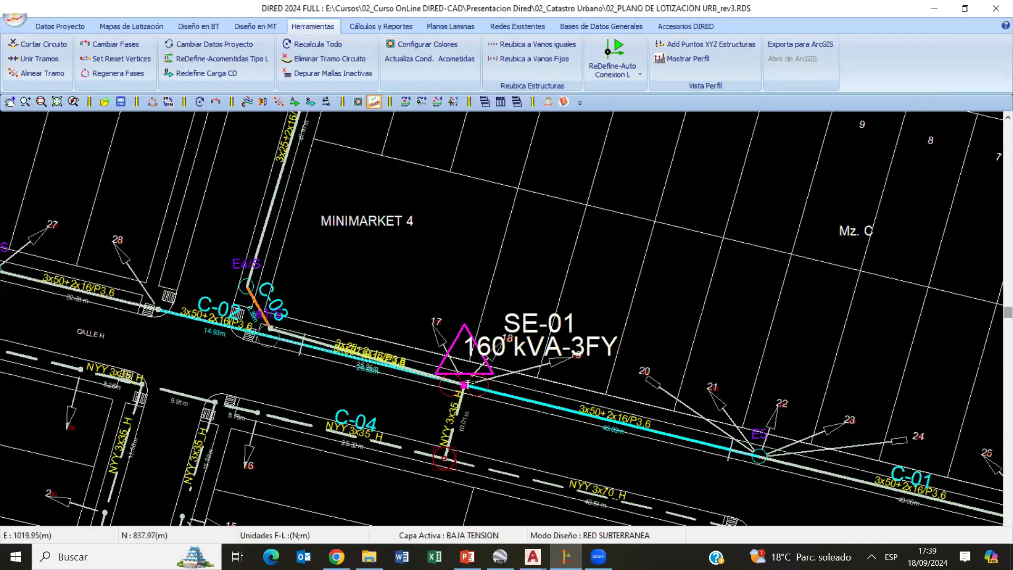
{"action": "left_click", "coordinate": [265, 246]}
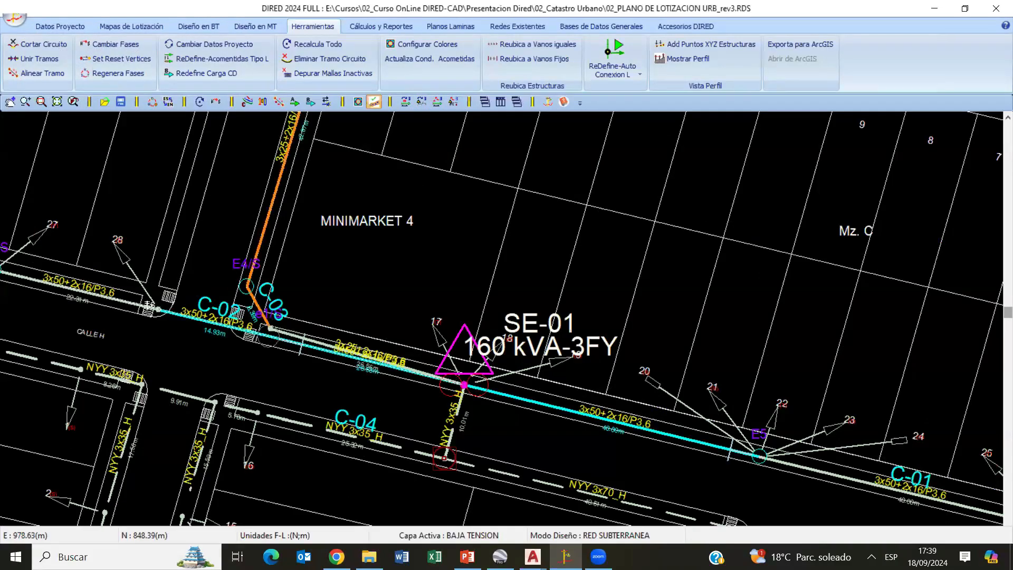
{"action": "left_click", "coordinate": [140, 305]}
{"action": "right_click", "coordinate": [361, 219]}
{"action": "left_click", "coordinate": [385, 222]}
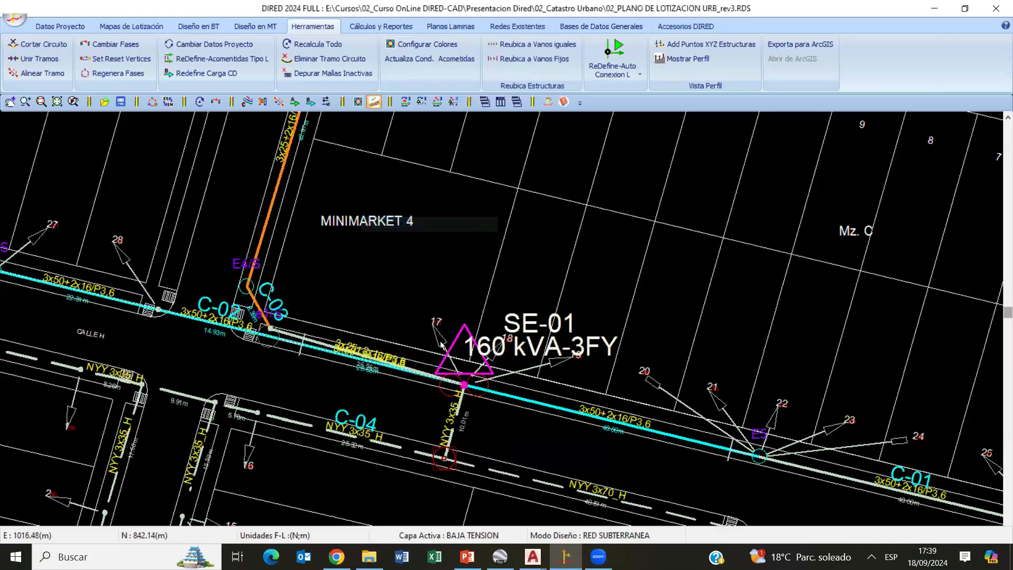
- Examine the existing and projected elements across the circuits around substation SE-01
{"action": "scroll", "coordinate": [572, 306], "scroll_direction": "down", "scroll_amount": 3}
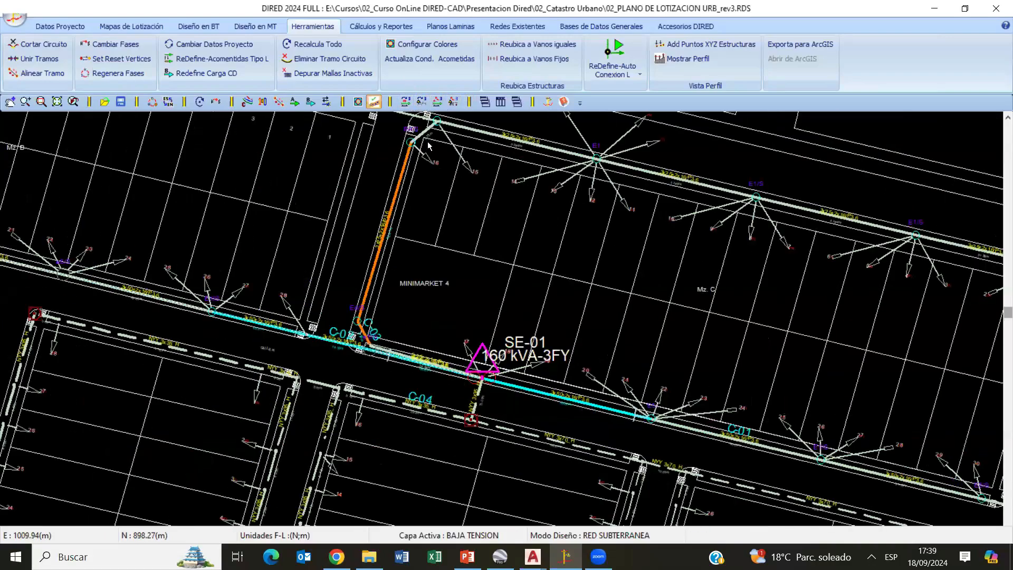
{"action": "scroll", "coordinate": [544, 293], "scroll_direction": "down", "scroll_amount": 2}
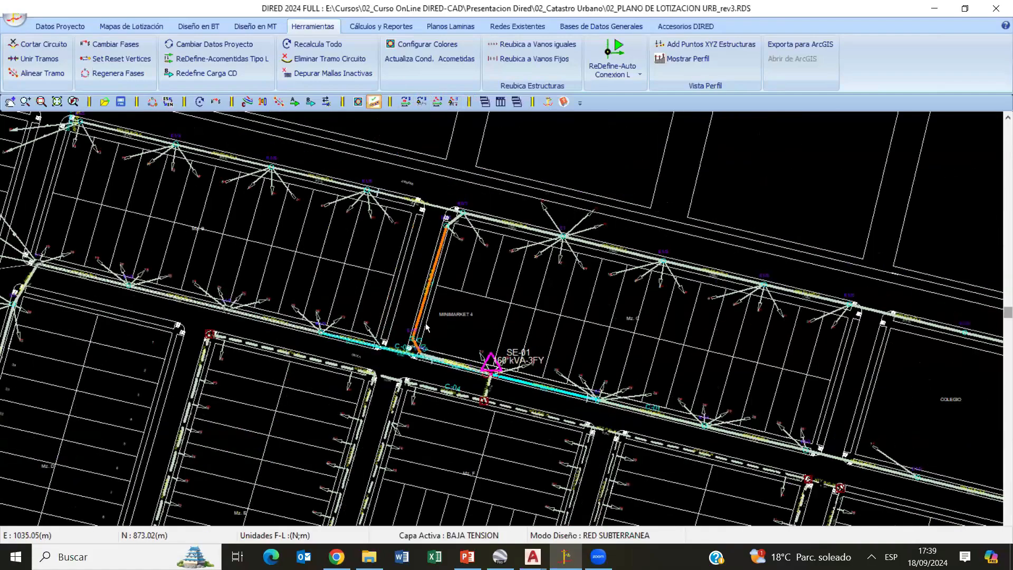
{"action": "scroll", "coordinate": [693, 342], "scroll_direction": "up", "scroll_amount": 1}
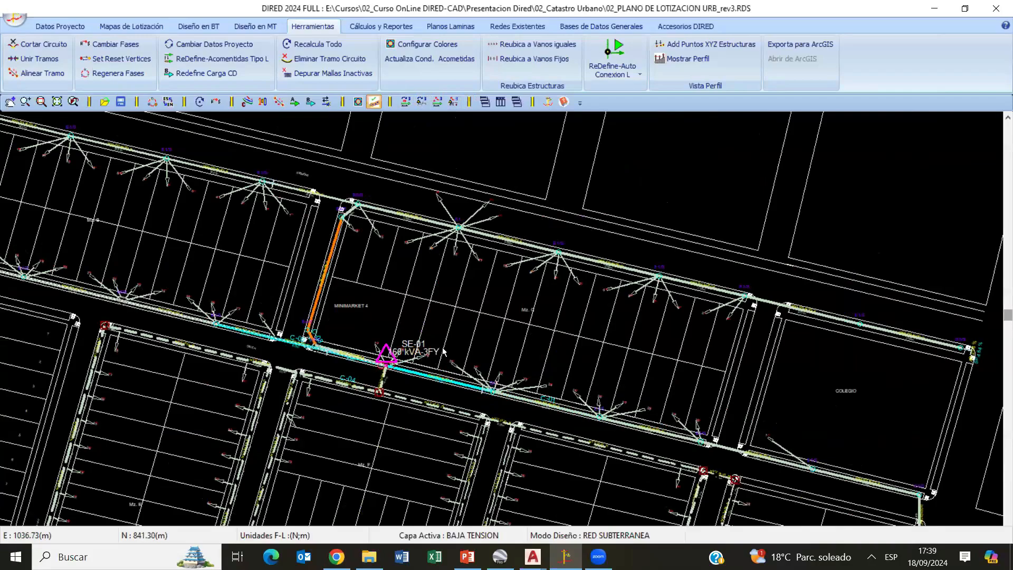
{"action": "scroll", "coordinate": [443, 350], "scroll_direction": "up", "scroll_amount": 4}
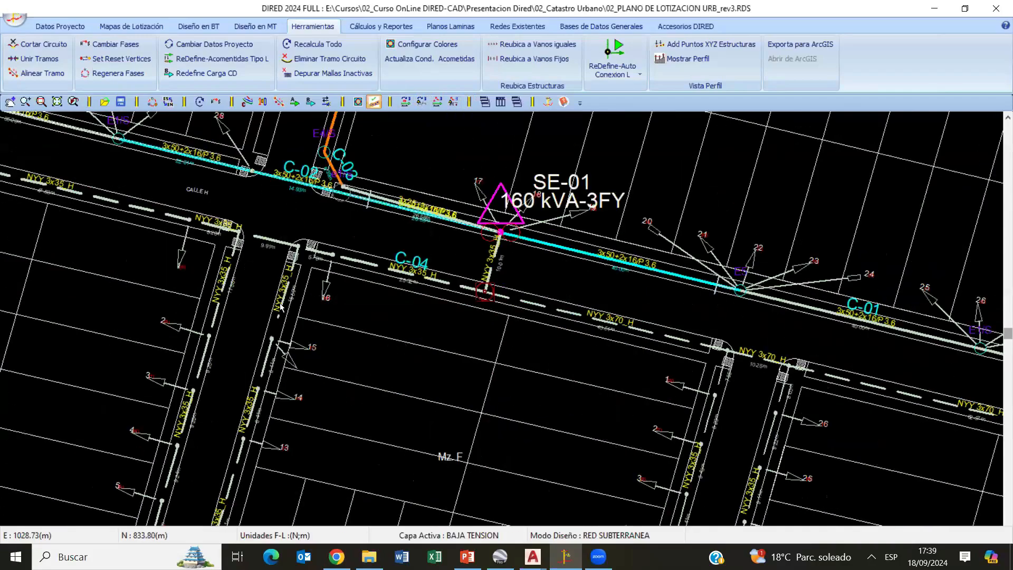
{"action": "mouse_move", "coordinate": [491, 223]}
{"action": "middle_mouse_down"}
{"action": "mouse_move", "coordinate": [281, 308]}
{"action": "mouse_move", "coordinate": [300, 340]}
{"action": "mouse_move", "coordinate": [361, 284]}
{"action": "middle_mouse_up"}
{"action": "scroll", "coordinate": [285, 300], "scroll_direction": "up", "scroll_amount": 3}
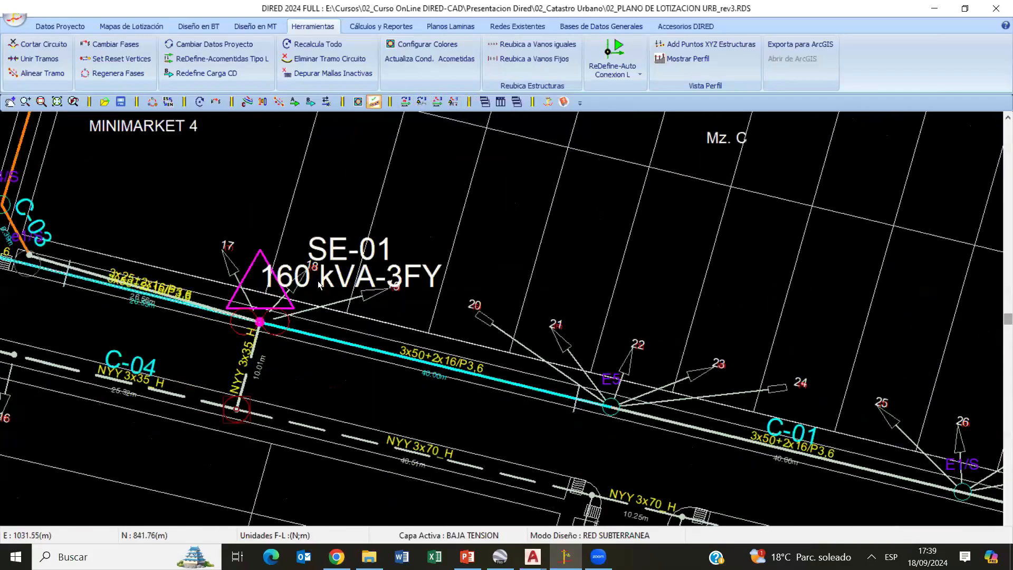
{"action": "scroll", "coordinate": [235, 338], "scroll_direction": "down", "scroll_amount": 2}
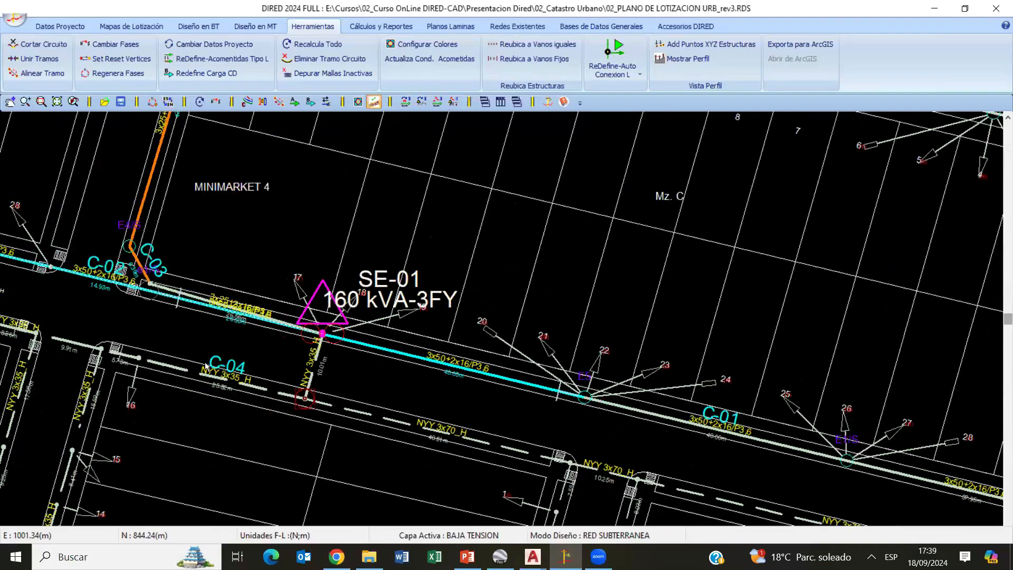
- Move the SE-01 substation node along circuit C-01 to just before the structure serving lots 25 to 28
{"action": "right_click", "coordinate": [363, 227]}
{"action": "mouse_move", "coordinate": [459, 404]}
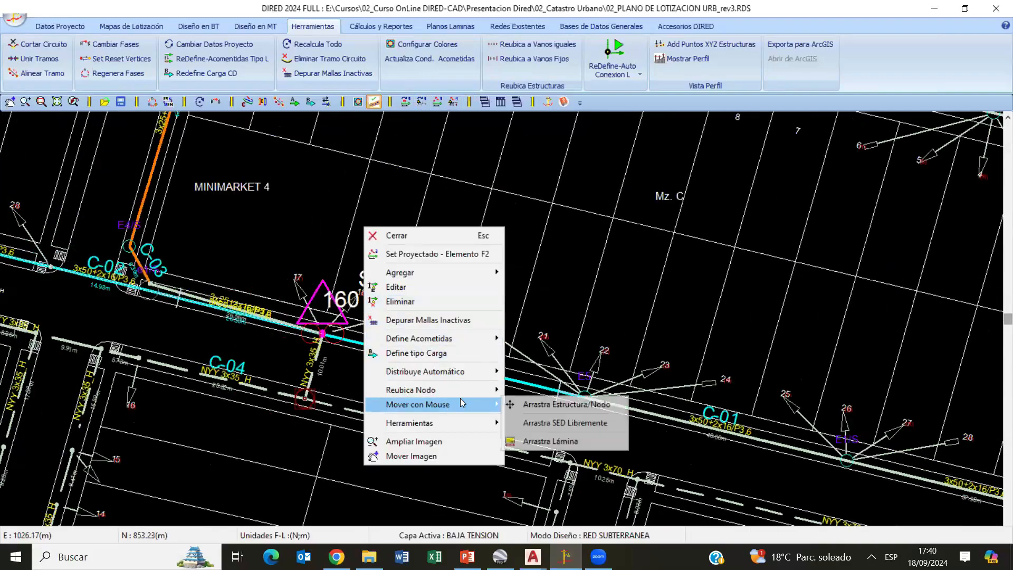
{"action": "left_click", "coordinate": [549, 404]}
{"action": "left_click_drag", "start_coordinate": [322, 334], "coordinate": [669, 410]}
{"action": "scroll", "coordinate": [510, 295], "scroll_direction": "down", "scroll_amount": 2}
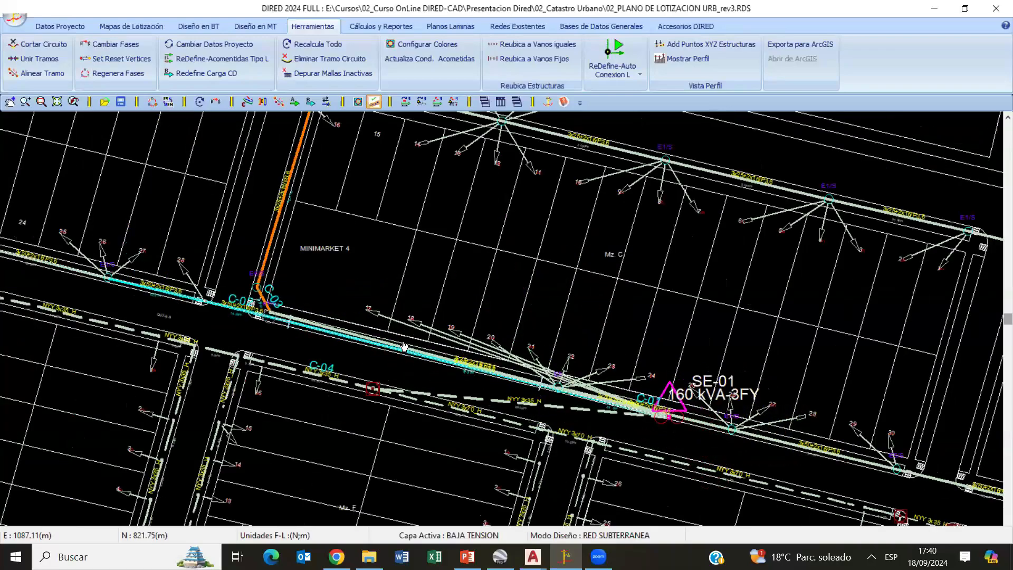
- Move the SE-01 substation node back to its place in front of lots 17 to 19
{"action": "left_click_drag", "start_coordinate": [403, 347], "coordinate": [387, 341]}
{"action": "scroll", "coordinate": [428, 253], "scroll_direction": "up", "scroll_amount": 1}
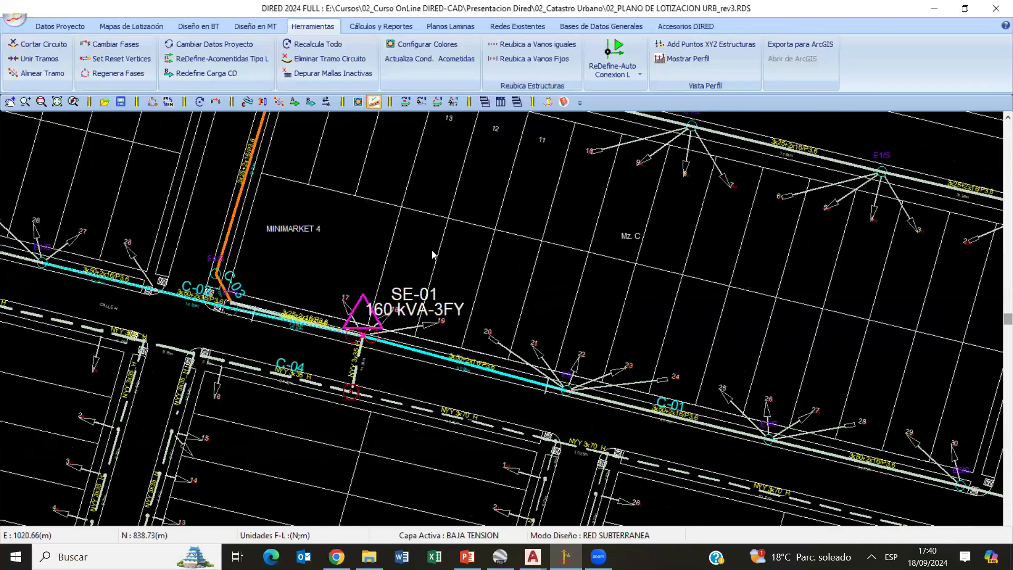
{"action": "scroll", "coordinate": [432, 251], "scroll_direction": "up", "scroll_amount": 1}
{"action": "right_click", "coordinate": [427, 248]}
{"action": "left_click", "coordinate": [269, 148]}
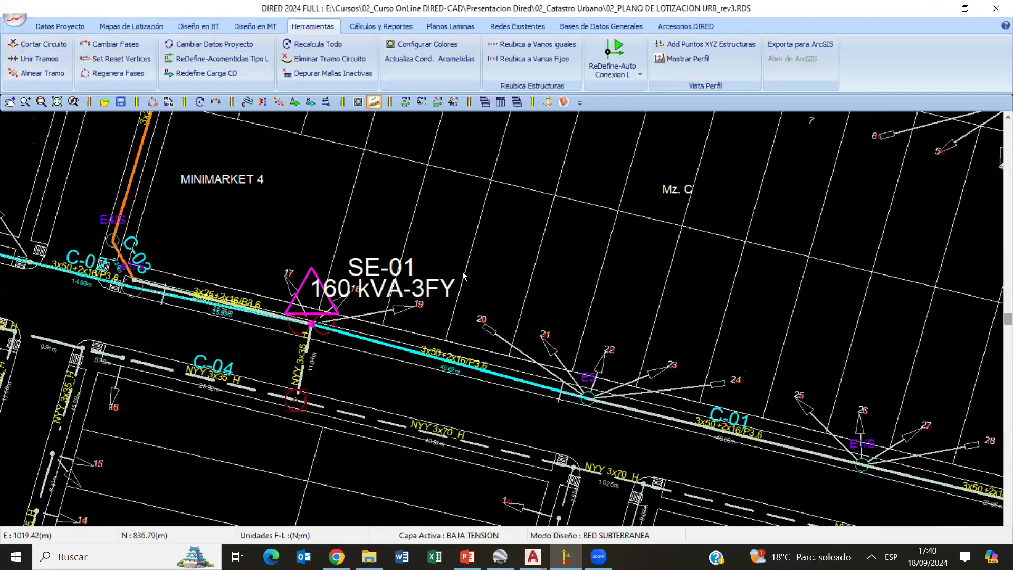
{"action": "scroll", "coordinate": [396, 329], "scroll_direction": "down", "scroll_amount": 4}
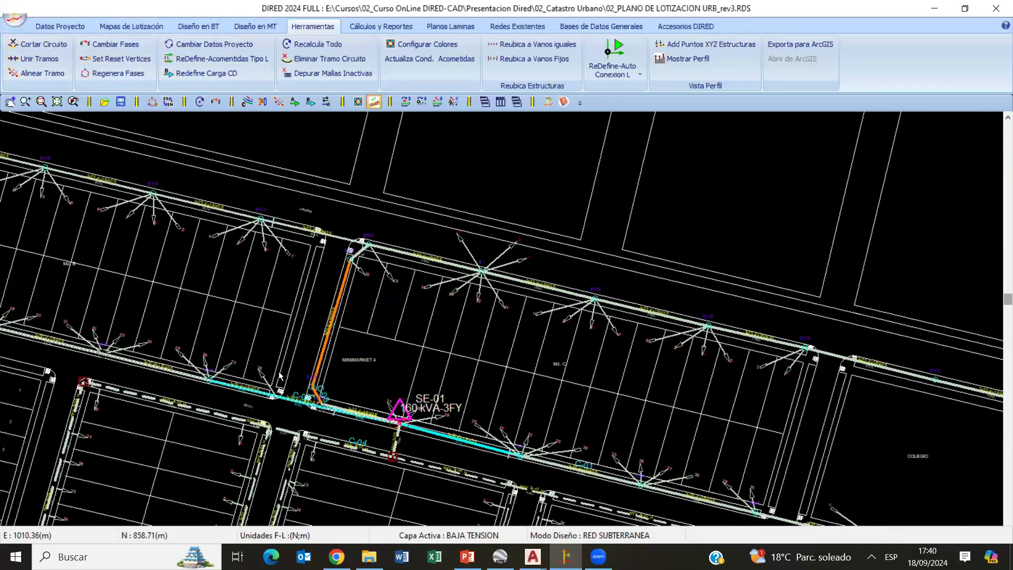
{"action": "scroll", "coordinate": [154, 350], "scroll_direction": "up", "scroll_amount": 3}
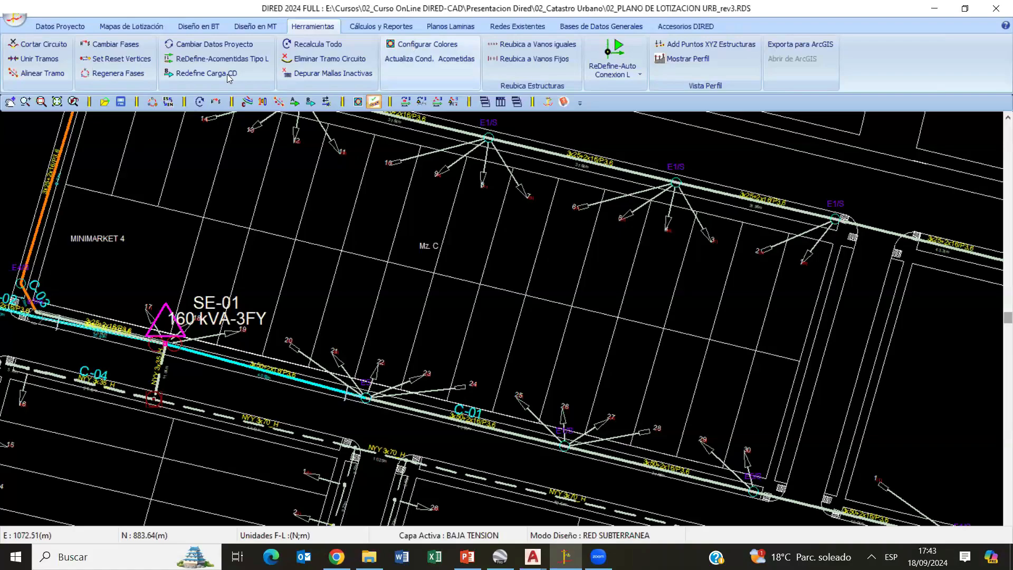
- Review the calculation settings in the general low-voltage (BT) configuration and close it without applying changes
{"action": "left_click", "coordinate": [198, 27]}
{"action": "left_click", "coordinate": [35, 58]}
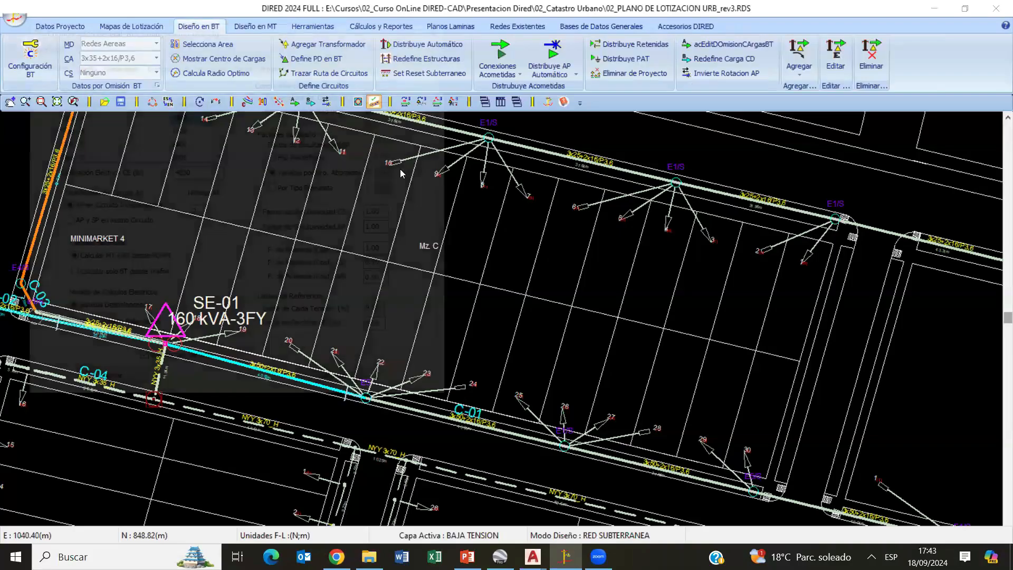
{"action": "left_click_drag", "start_coordinate": [393, 92], "coordinate": [349, 101]}
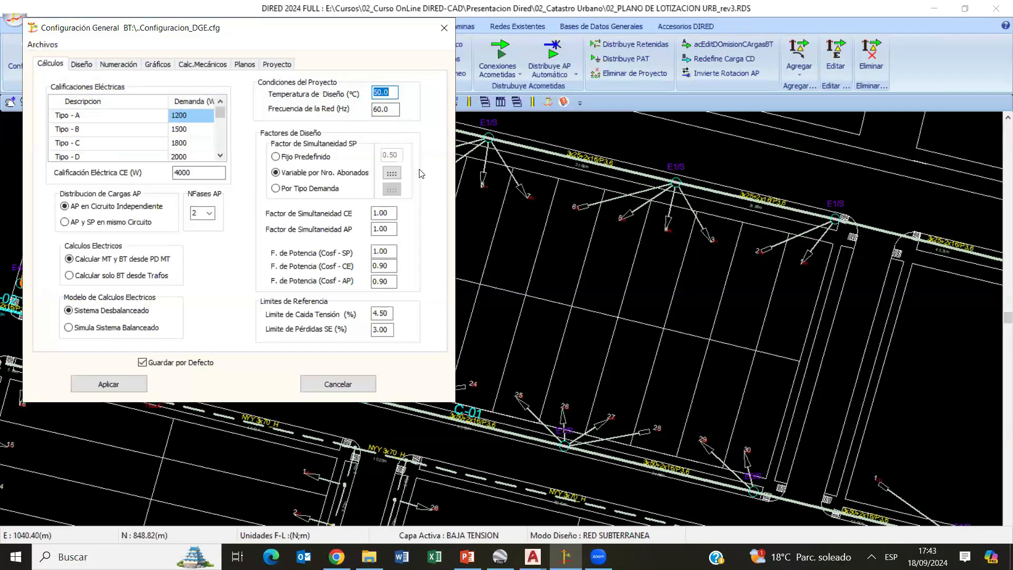
{"action": "left_click", "coordinate": [346, 385]}
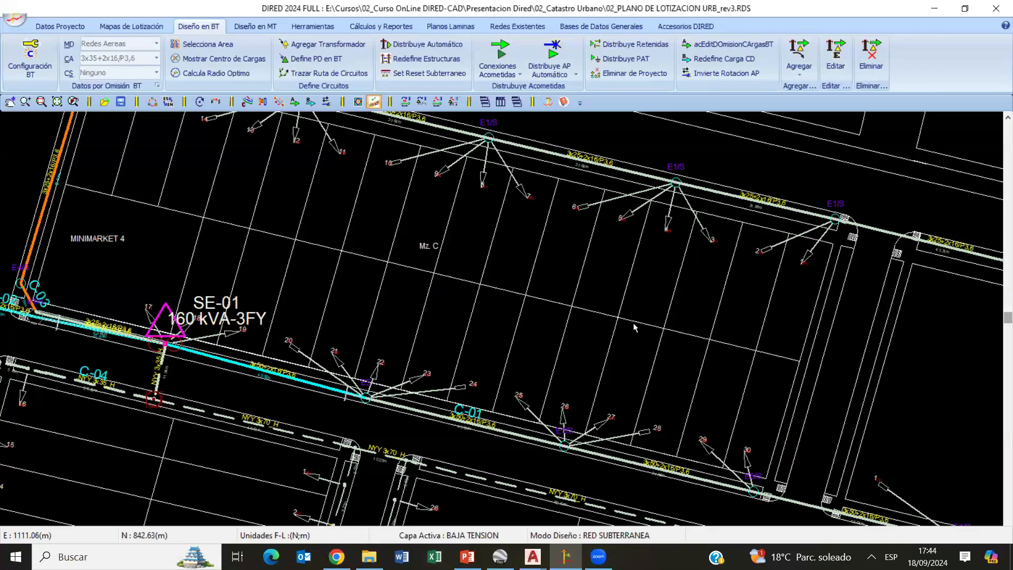
- Apply the underground network default data with simple buried installation and NYY 3x35_H circuit conductor, keeping the design mode on RED SUBTERRANEA
{"action": "scroll", "coordinate": [636, 282], "scroll_direction": "down", "scroll_amount": 5}
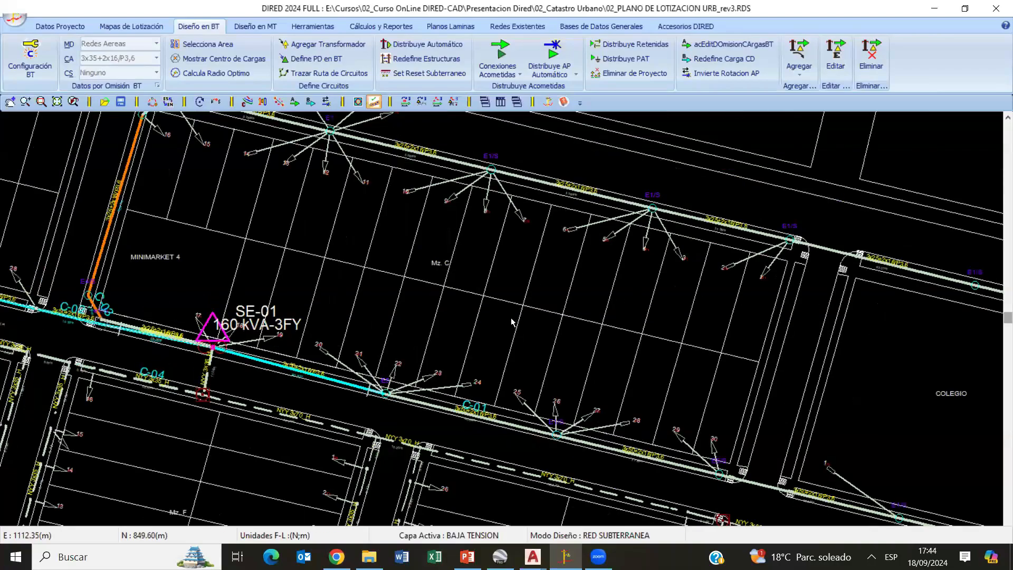
{"action": "middle_click_drag", "start_coordinate": [368, 403], "coordinate": [451, 267]}
{"action": "middle_click_drag", "start_coordinate": [455, 328], "coordinate": [446, 184]}
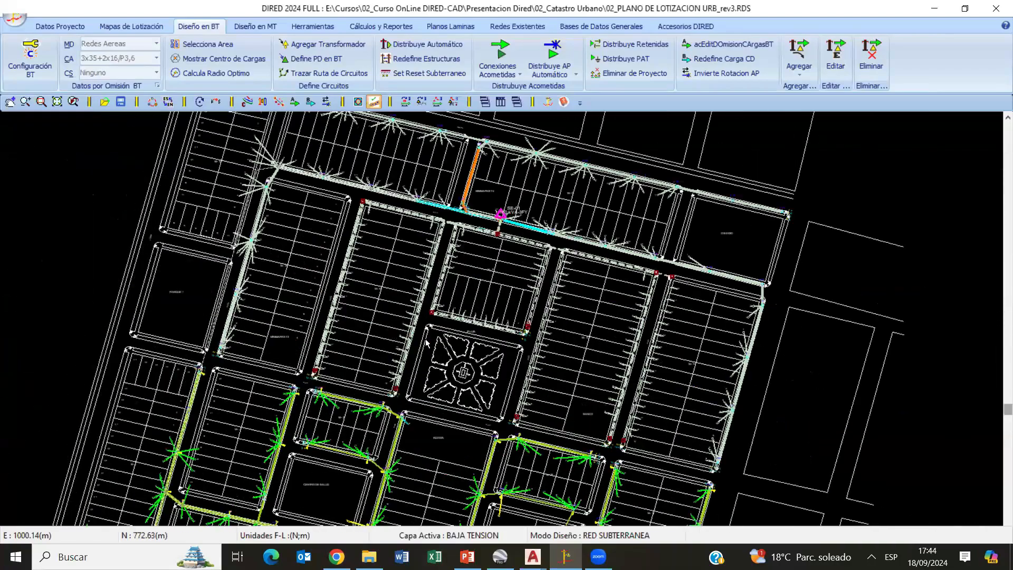
{"action": "middle_click_drag", "start_coordinate": [454, 351], "coordinate": [456, 299]}
{"action": "scroll", "coordinate": [395, 385], "scroll_direction": "up", "scroll_amount": 5}
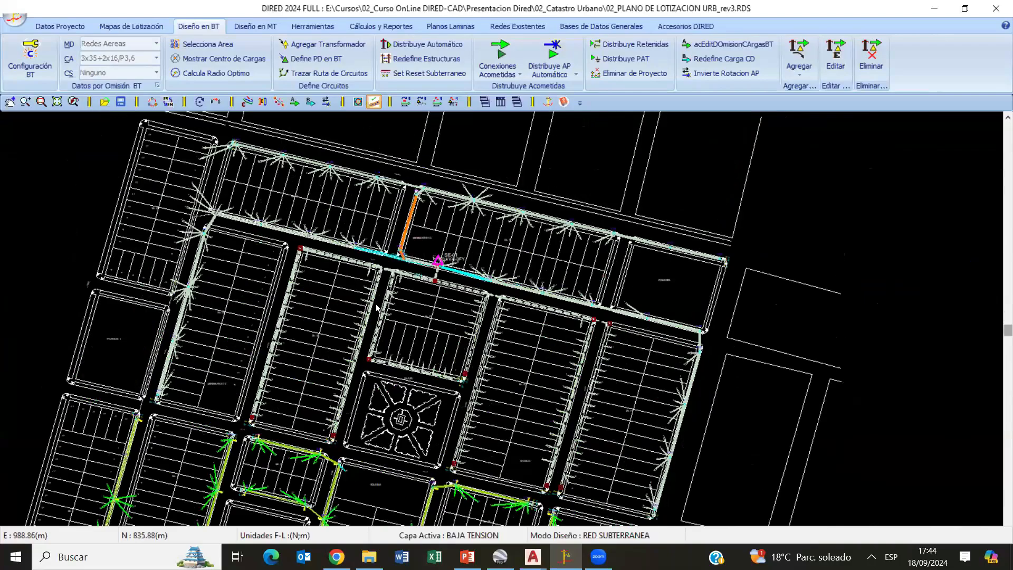
{"action": "middle_click_drag", "start_coordinate": [319, 313], "coordinate": [393, 308]}
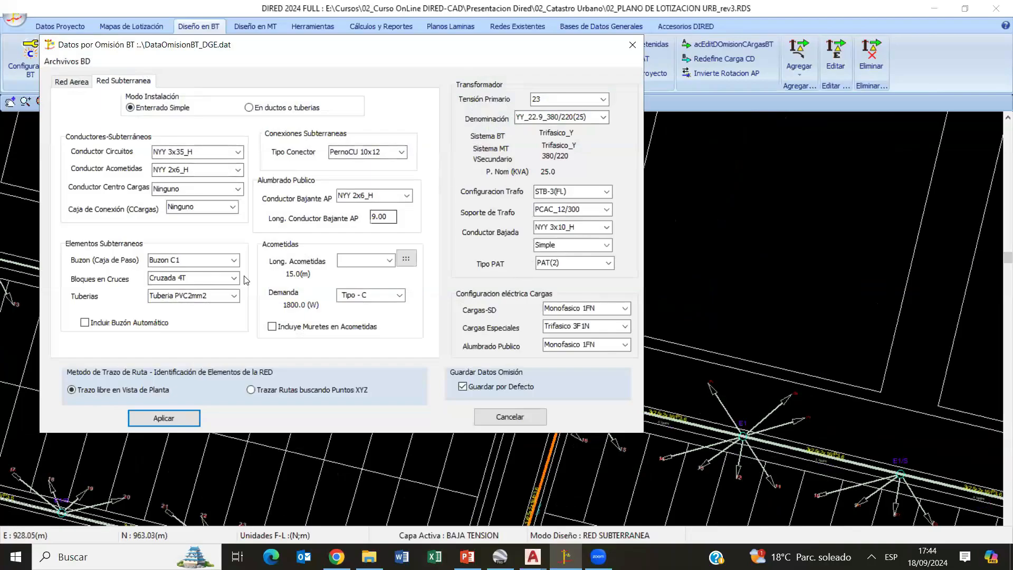
{"action": "left_click", "coordinate": [192, 419]}
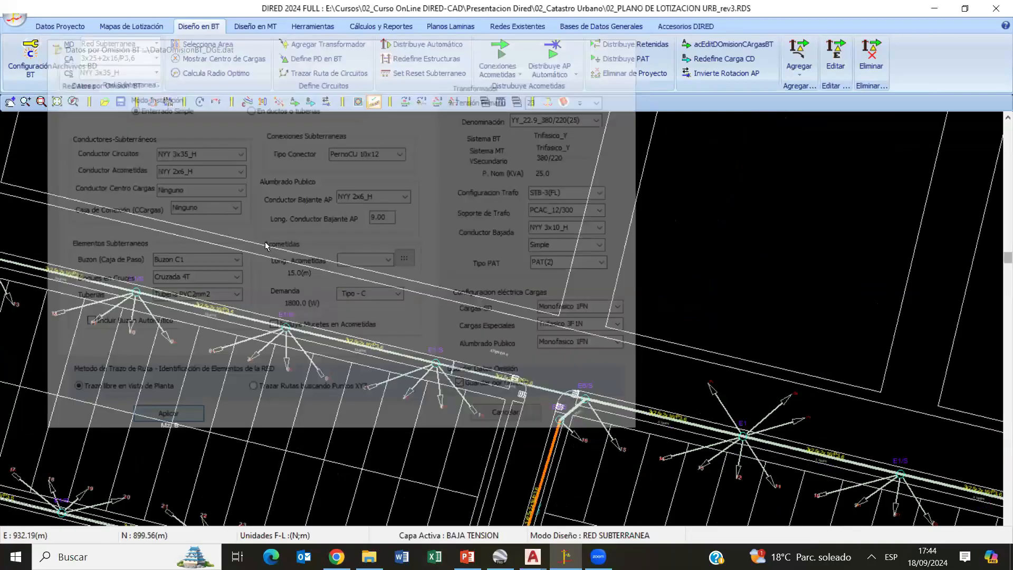
{"action": "left_click", "coordinate": [595, 536]}
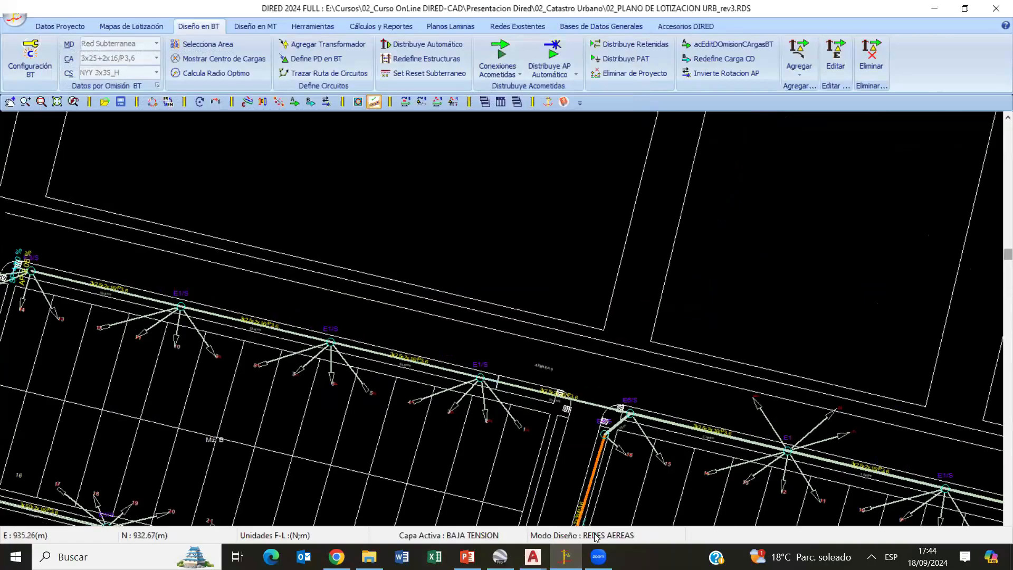
{"action": "left_click", "coordinate": [596, 536]}
- Place a 25 kVA transformer across the street from the far corner of block Mz. B
{"action": "left_click", "coordinate": [301, 48]}
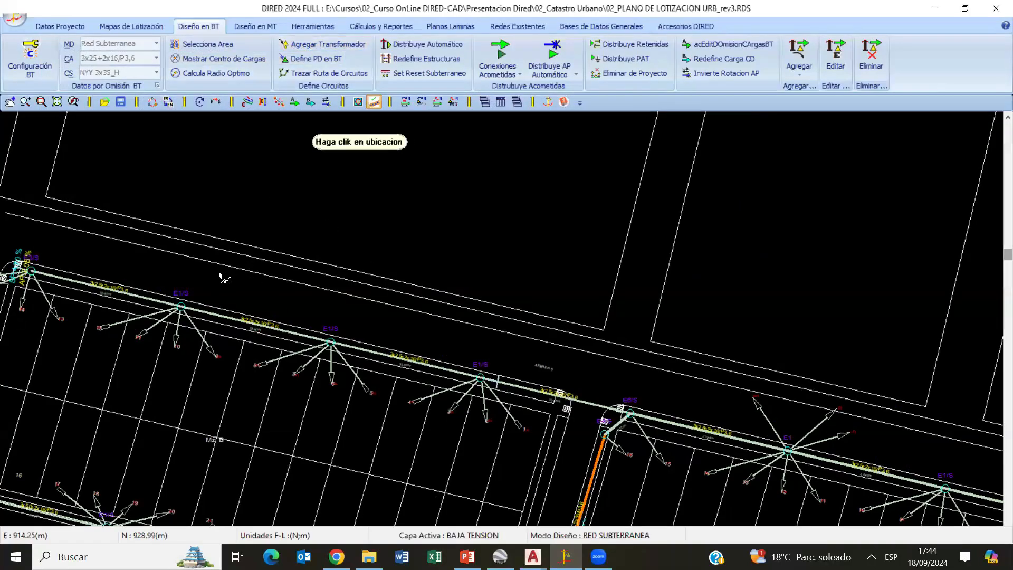
{"action": "left_click", "coordinate": [62, 221]}
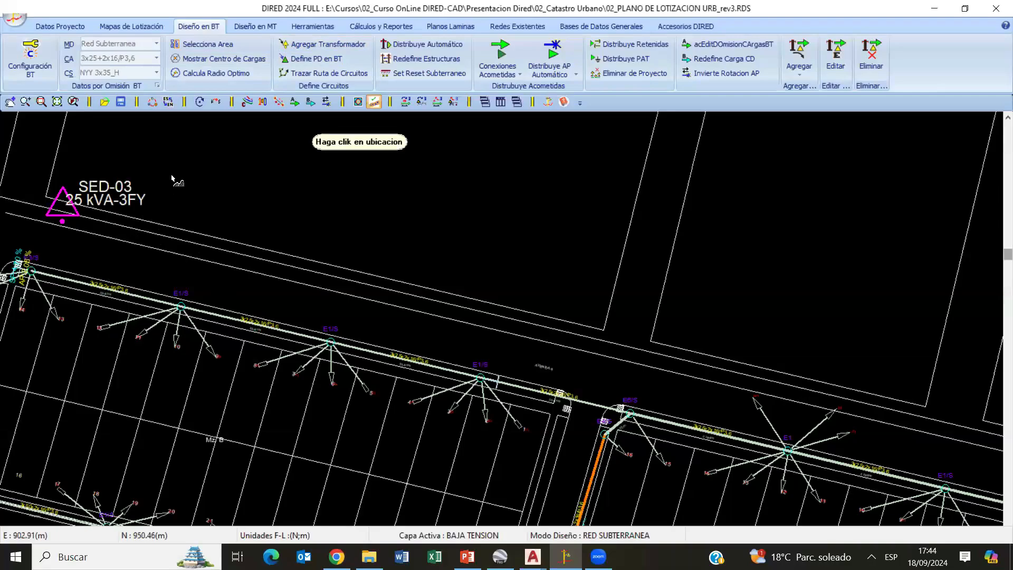
{"action": "right_click", "coordinate": [185, 183]}
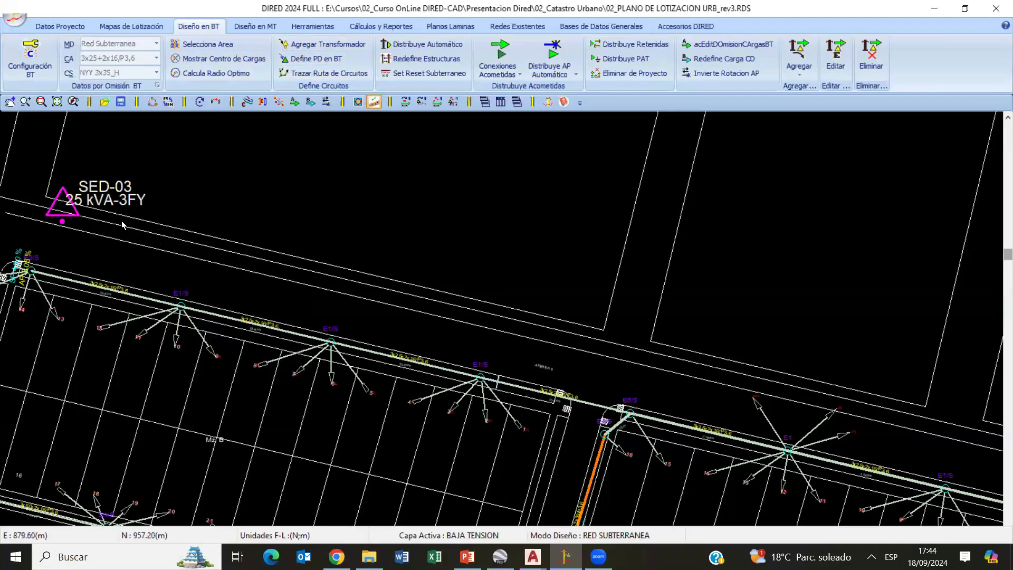
- Trace an underground circuit route from the new 25 kVA transformer along the street to opposite block Mz. C, and review the underground default data
{"action": "middle_click_drag", "start_coordinate": [109, 215], "coordinate": [187, 220]}
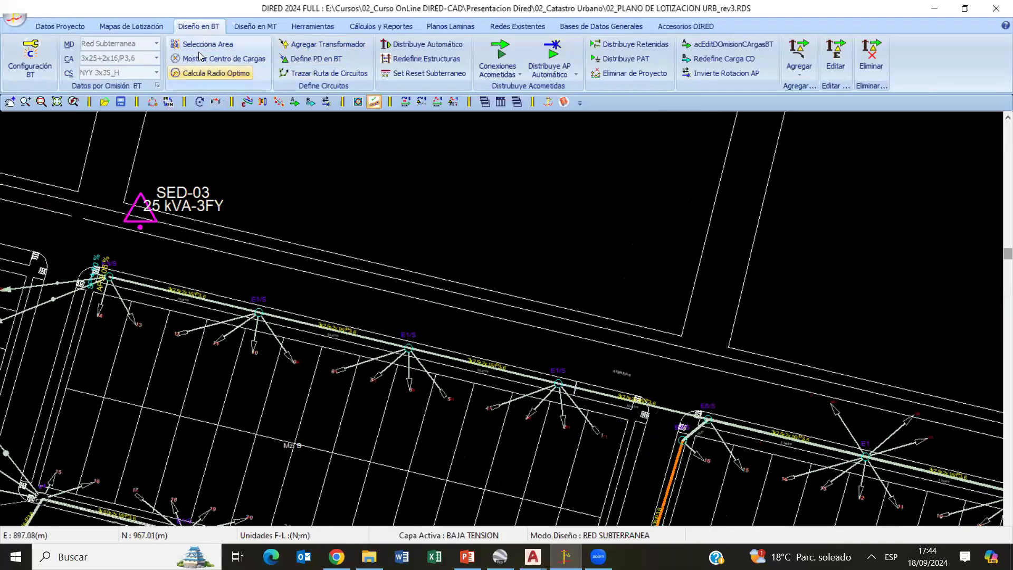
{"action": "left_click", "coordinate": [338, 72]}
{"action": "left_click", "coordinate": [140, 227]}
{"action": "mouse_move", "coordinate": [423, 317]}
{"action": "middle_mouse_down"}
{"action": "mouse_move", "coordinate": [149, 259]}
{"action": "mouse_move", "coordinate": [163, 258]}
{"action": "middle_mouse_up"}
{"action": "scroll", "coordinate": [411, 325], "scroll_direction": "down", "scroll_amount": 1}
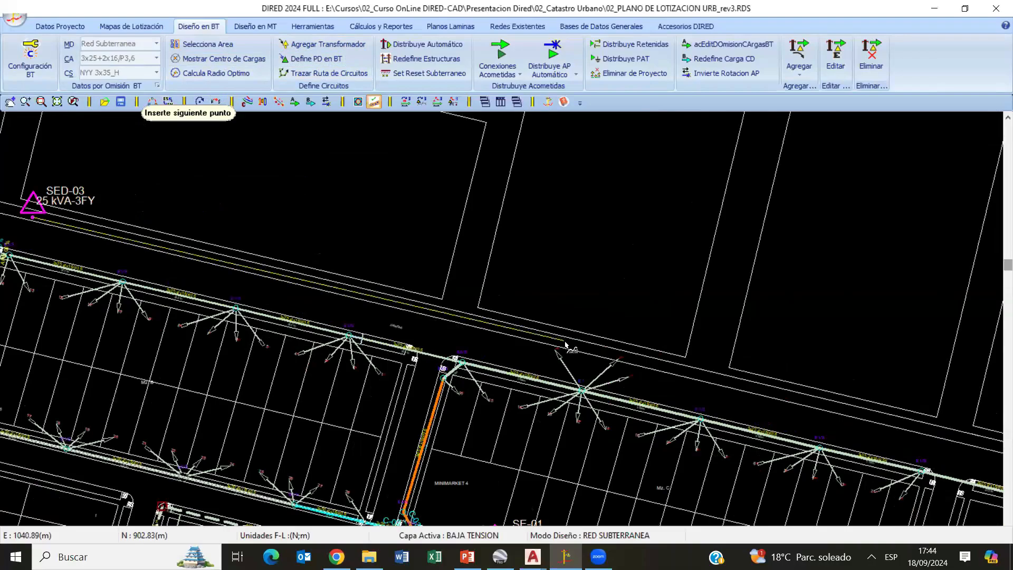
{"action": "right_click", "coordinate": [549, 227]}
{"action": "left_click", "coordinate": [580, 232]}
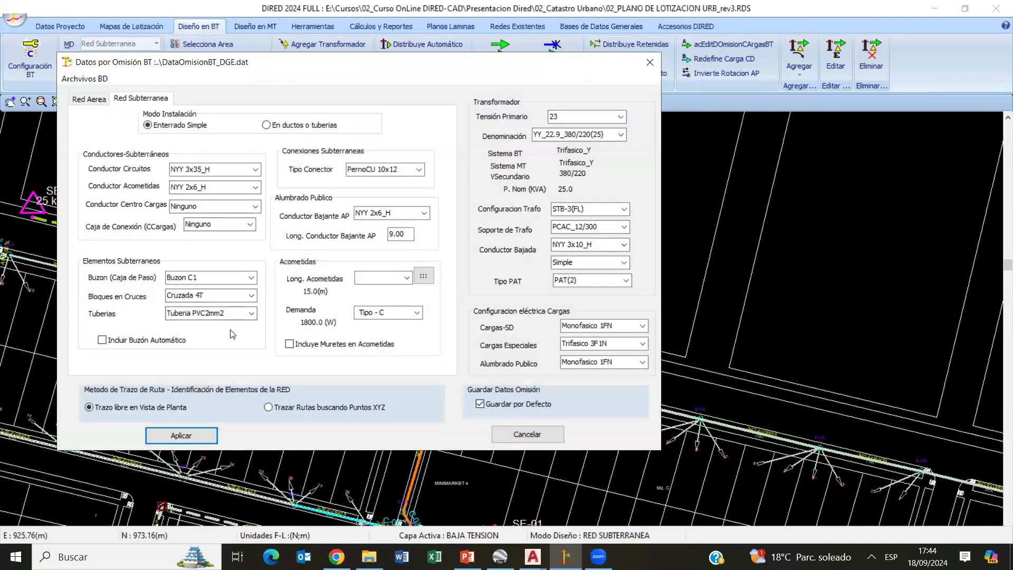
{"action": "left_click", "coordinate": [533, 435]}
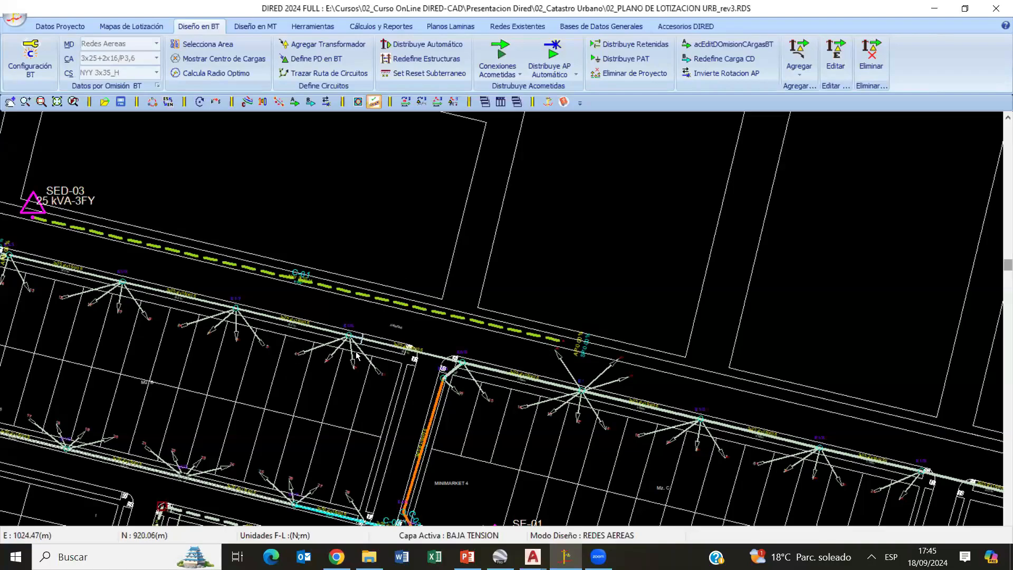
- Examine the underground NYY circuits and lot service connections around block Mz. E and beside the plaza
{"action": "scroll", "coordinate": [299, 378], "scroll_direction": "down", "scroll_amount": 2}
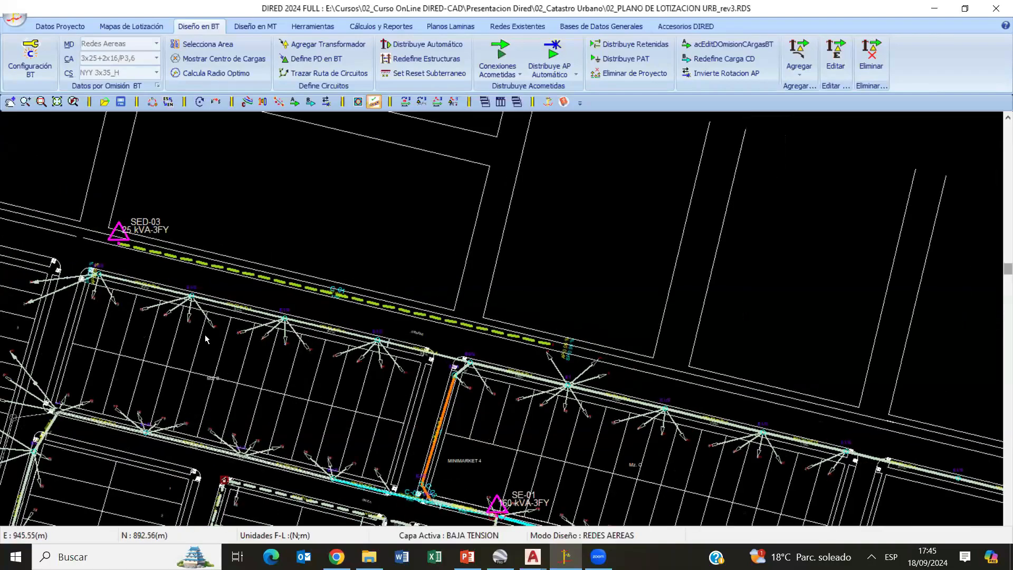
{"action": "middle_click_drag", "start_coordinate": [205, 335], "coordinate": [252, 132]}
{"action": "scroll", "coordinate": [134, 290], "scroll_direction": "up", "scroll_amount": 2}
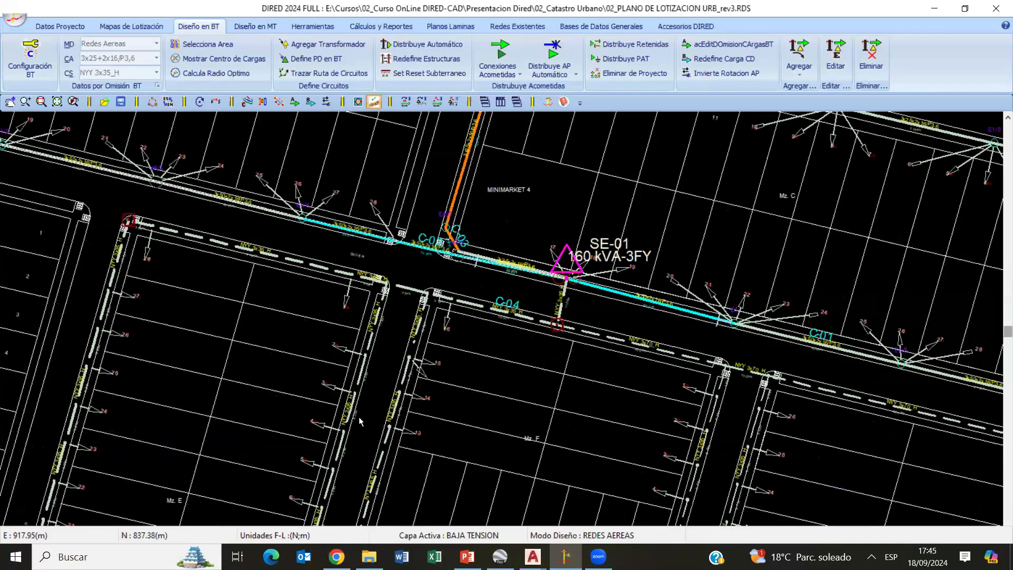
{"action": "mouse_move", "coordinate": [360, 420]}
{"action": "middle_mouse_down"}
{"action": "mouse_move", "coordinate": [382, 239]}
{"action": "mouse_move", "coordinate": [396, 274]}
{"action": "middle_mouse_up"}
{"action": "scroll", "coordinate": [279, 470], "scroll_direction": "up", "scroll_amount": 5}
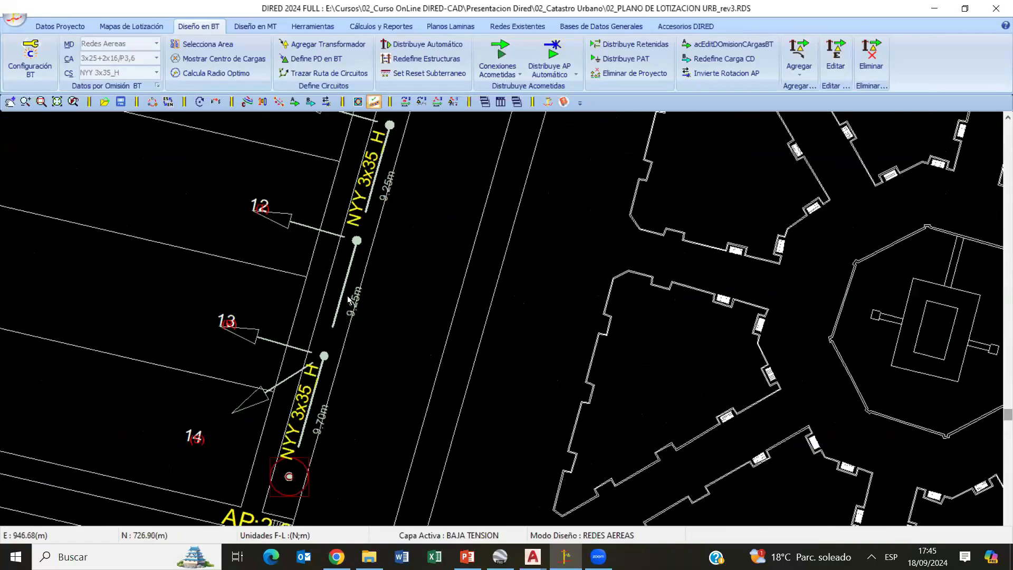
{"action": "scroll", "coordinate": [385, 308], "scroll_direction": "down", "scroll_amount": 2}
{"action": "middle_click_drag", "start_coordinate": [426, 258], "coordinate": [384, 423]}
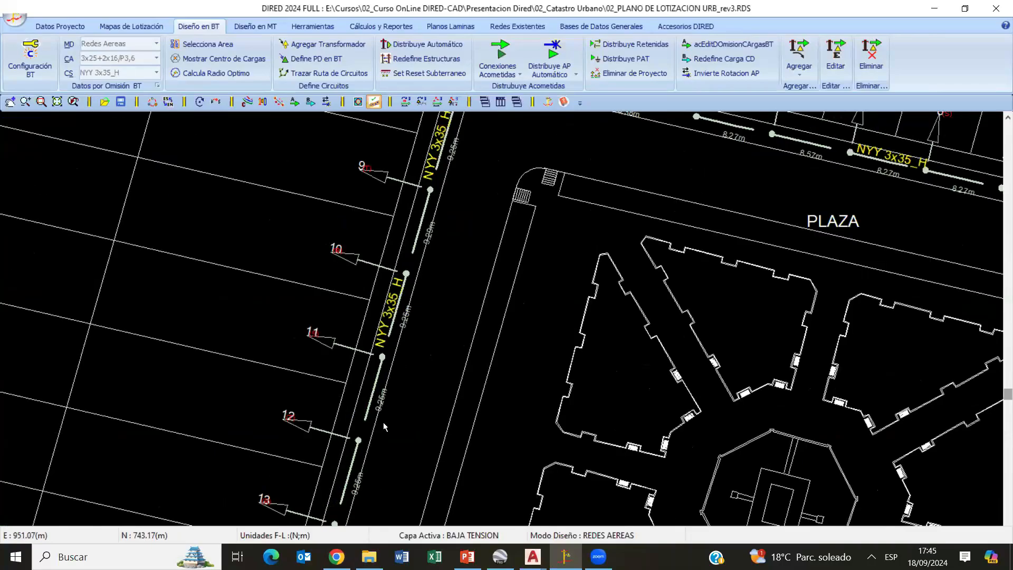
{"action": "middle_click_drag", "start_coordinate": [457, 209], "coordinate": [380, 437]}
{"action": "scroll", "coordinate": [409, 364], "scroll_direction": "down", "scroll_amount": 5}
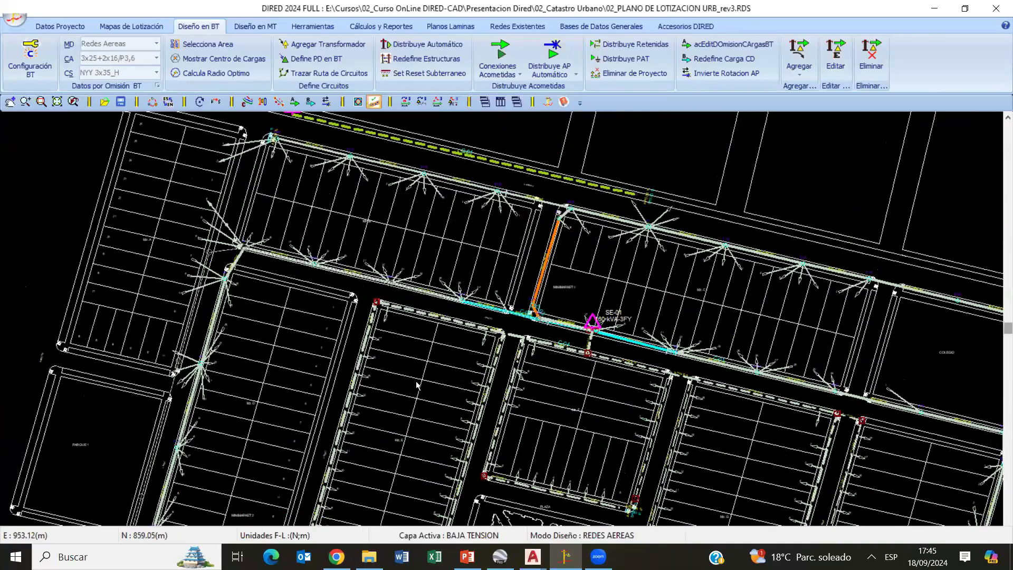
- Examine the new underground circuit from SED-03 and the overhead network around the church, health centre and substation SED-00
{"action": "mouse_move", "coordinate": [420, 163]}
{"action": "middle_mouse_down"}
{"action": "mouse_move", "coordinate": [406, 255]}
{"action": "mouse_move", "coordinate": [265, 355]}
{"action": "middle_mouse_up"}
{"action": "scroll", "coordinate": [266, 354], "scroll_direction": "up", "scroll_amount": 3}
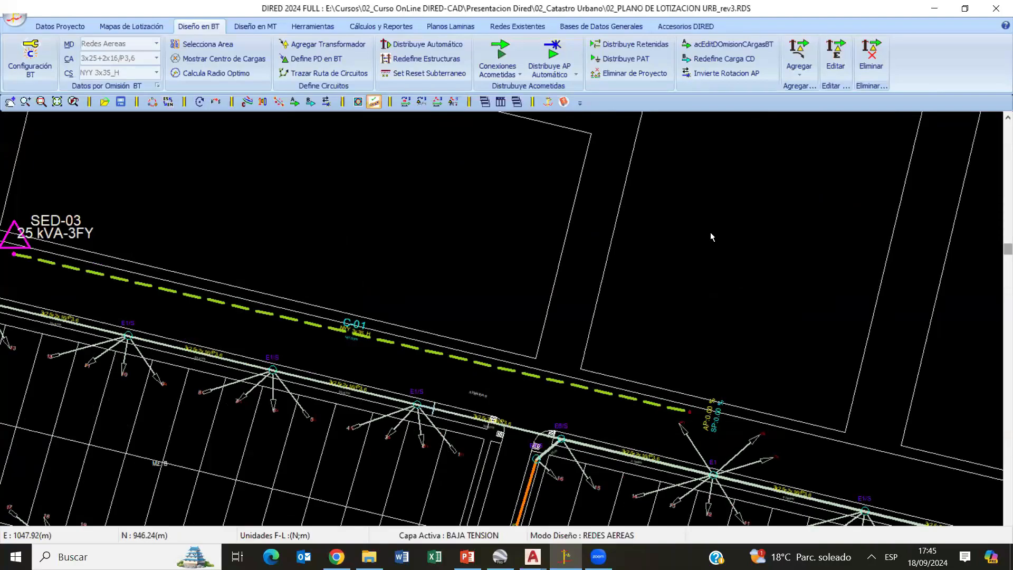
{"action": "scroll", "coordinate": [517, 308], "scroll_direction": "down", "scroll_amount": 5}
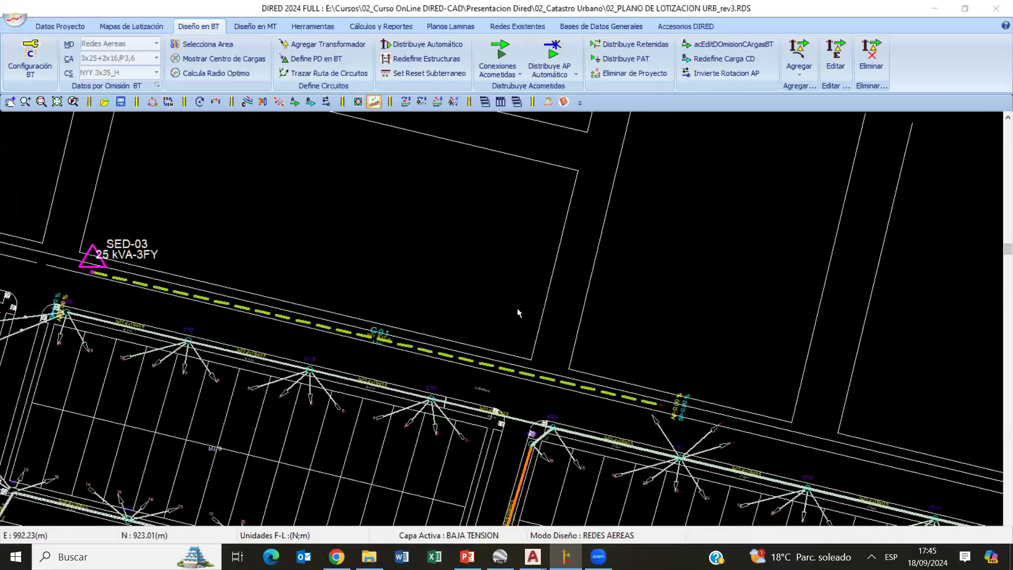
{"action": "scroll", "coordinate": [424, 357], "scroll_direction": "up", "scroll_amount": 4}
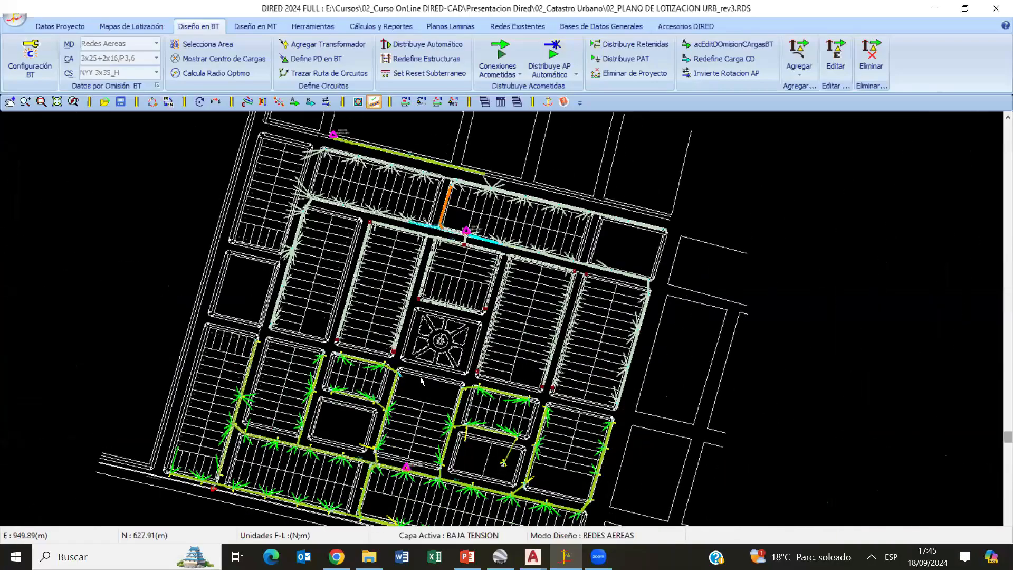
{"action": "middle_click_drag", "start_coordinate": [313, 406], "coordinate": [436, 242]}
{"action": "middle_click_drag", "start_coordinate": [366, 306], "coordinate": [444, 242]}
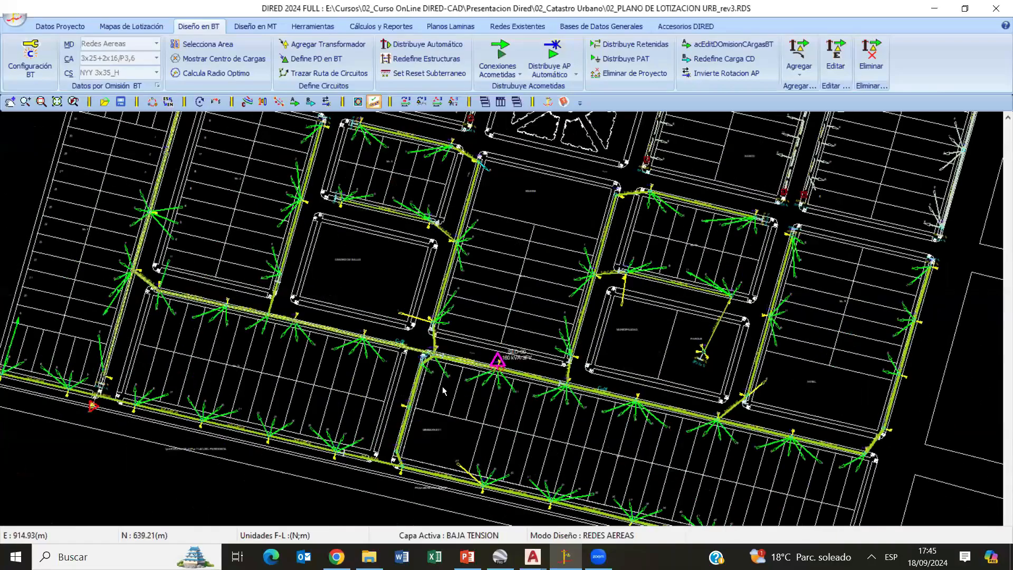
{"action": "scroll", "coordinate": [509, 356], "scroll_direction": "up", "scroll_amount": 1}
{"action": "middle_click_drag", "start_coordinate": [501, 126], "coordinate": [498, 272]}
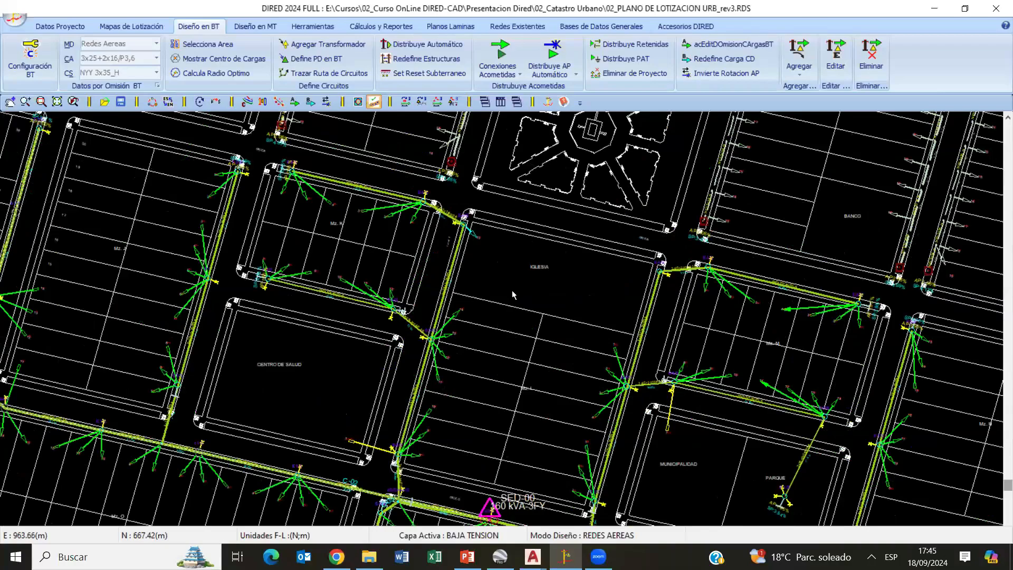